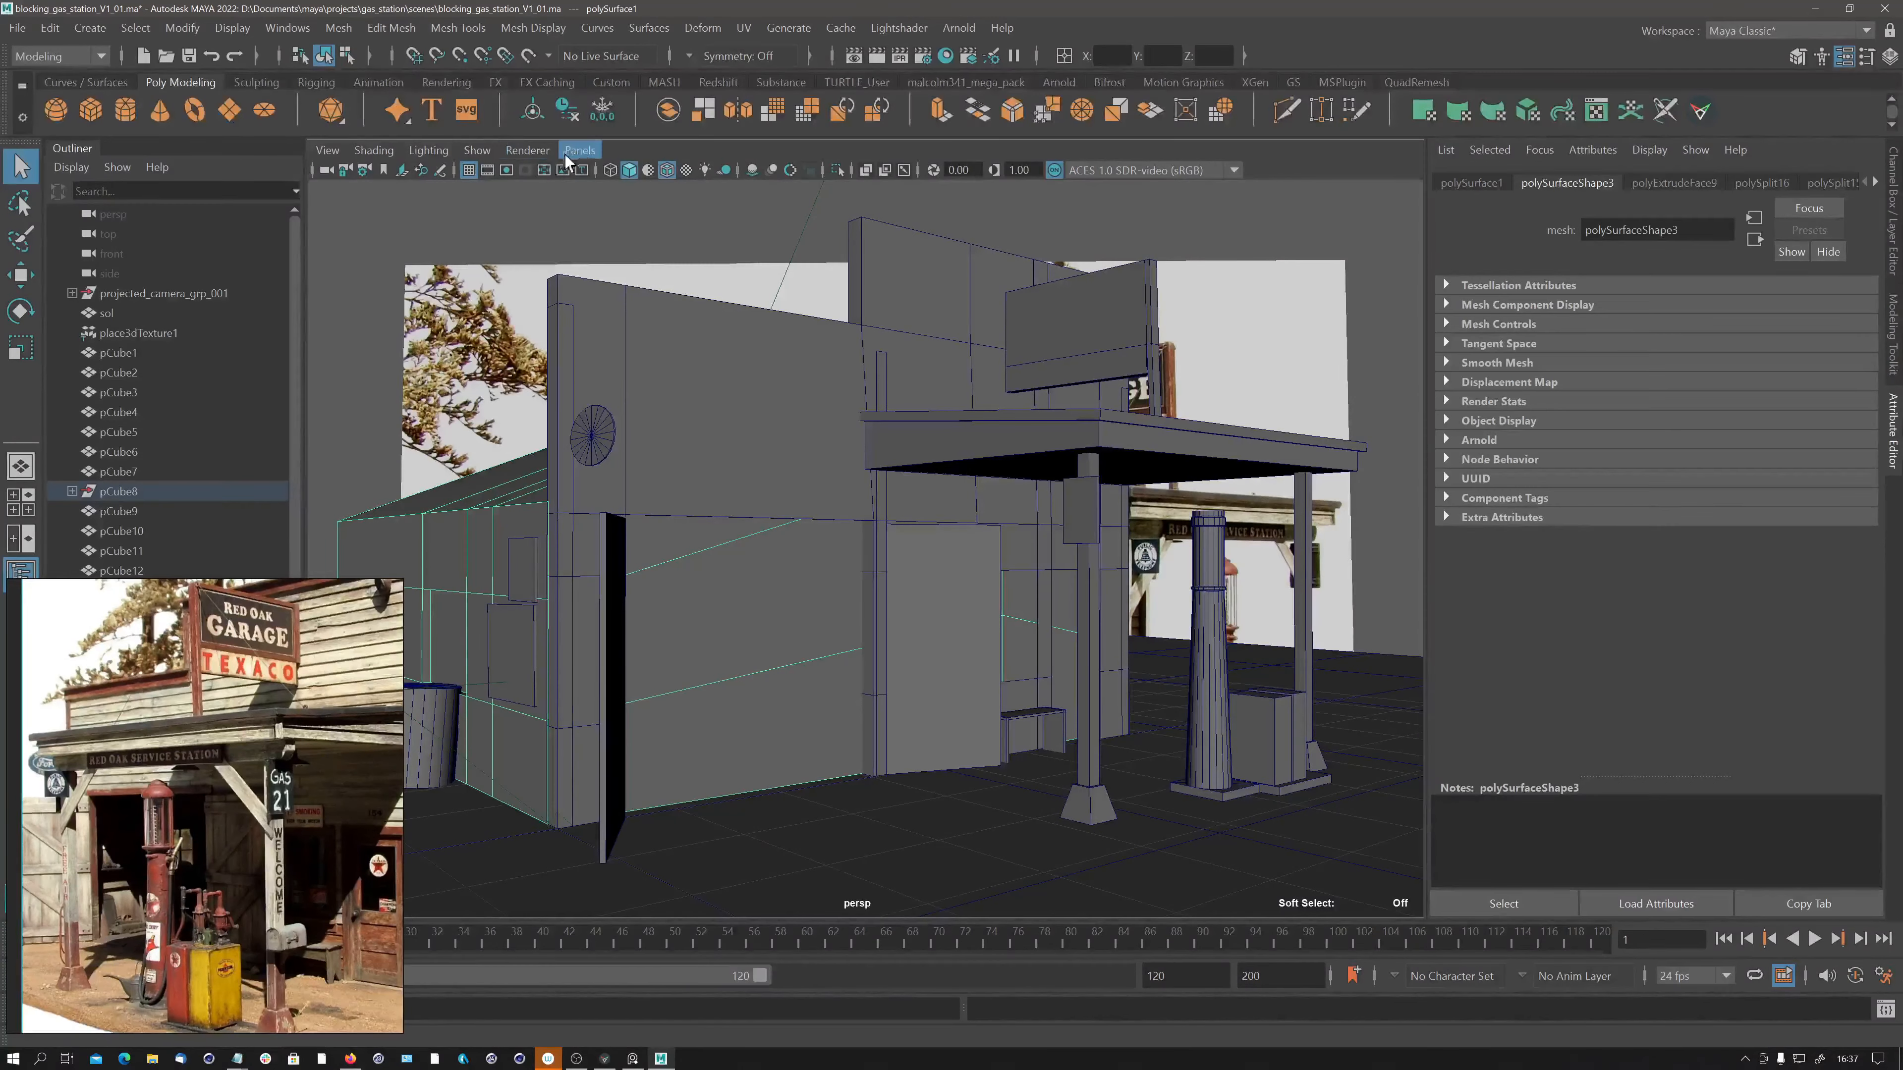
Display the gas station model with its textures and inspect the projected photo on the side shed wall, signs and garage doors up close.
key("6")
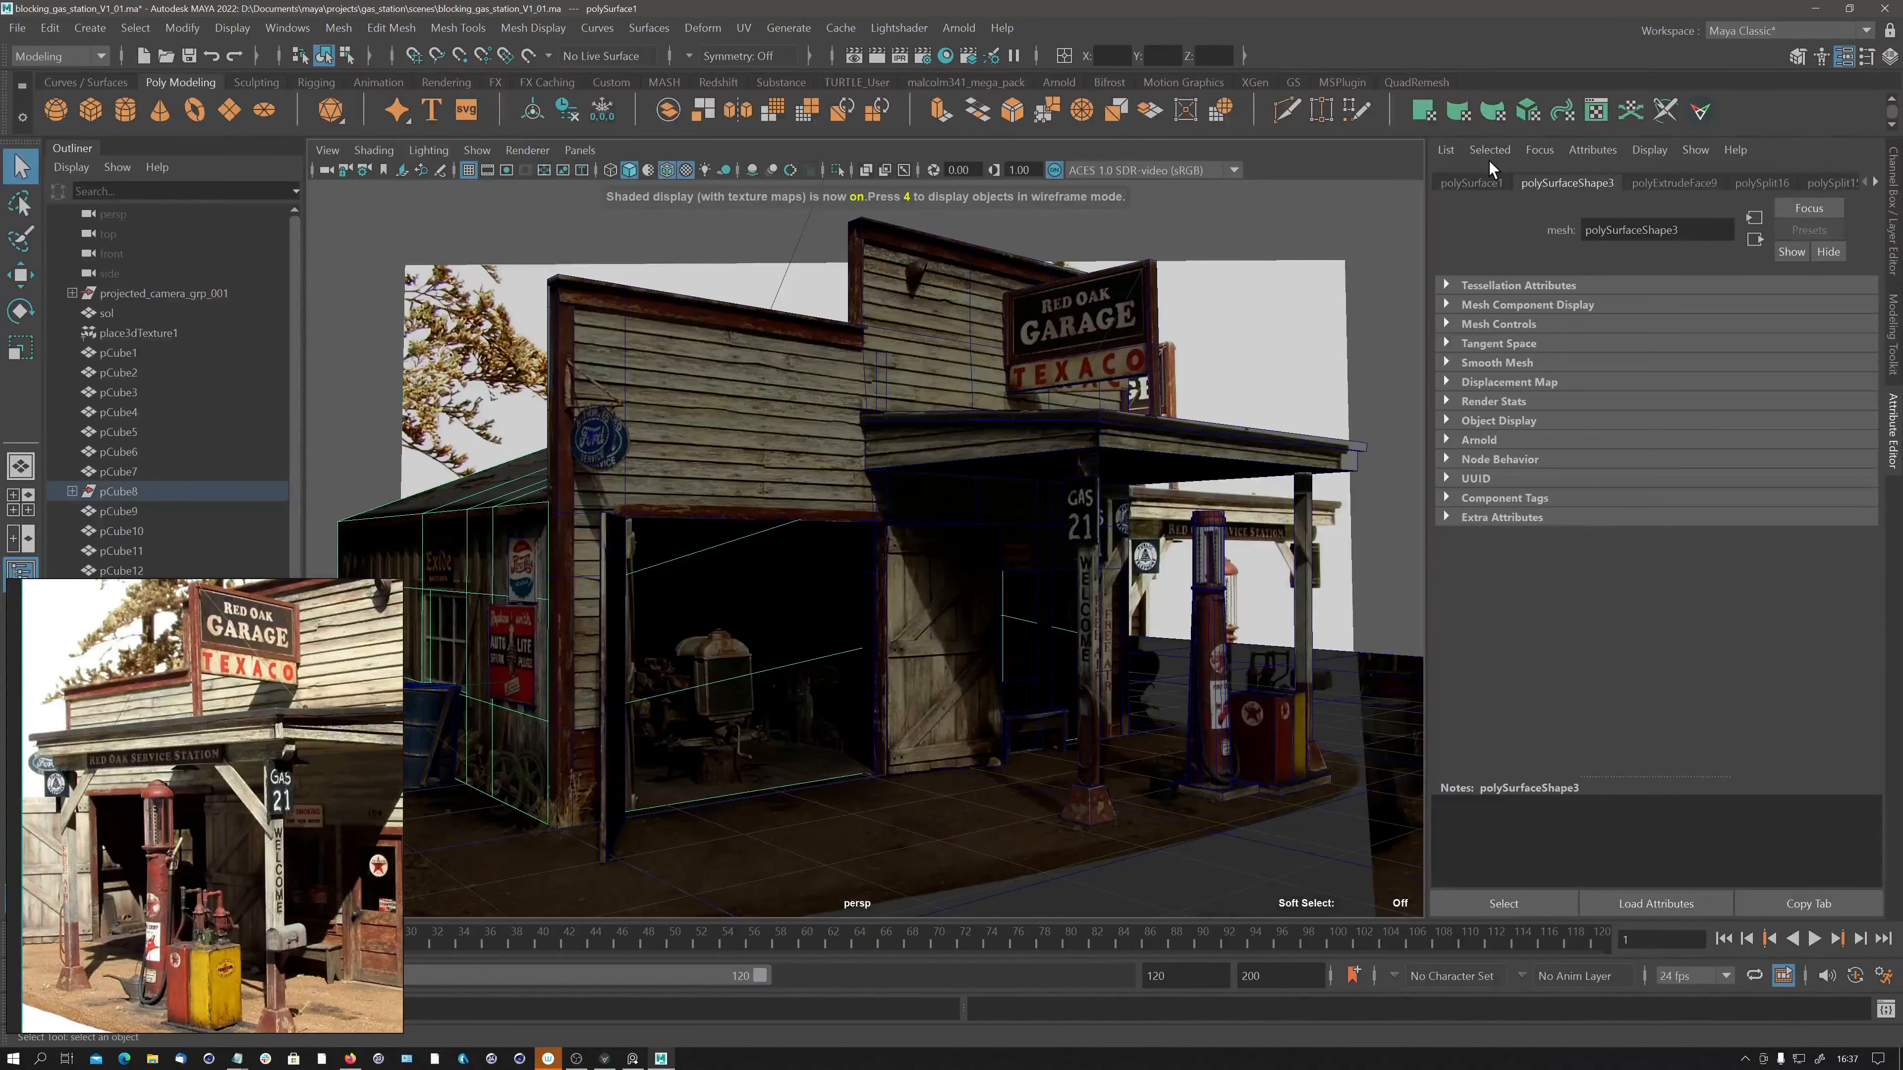
mouse_move(828, 560)
left_mouse_down("alt")
mouse_move(850, 577)
mouse_move(814, 585)
mouse_move(799, 557)
mouse_move(837, 548)
mouse_move(798, 565)
mouse_move(823, 560)
left_mouse_up("alt")
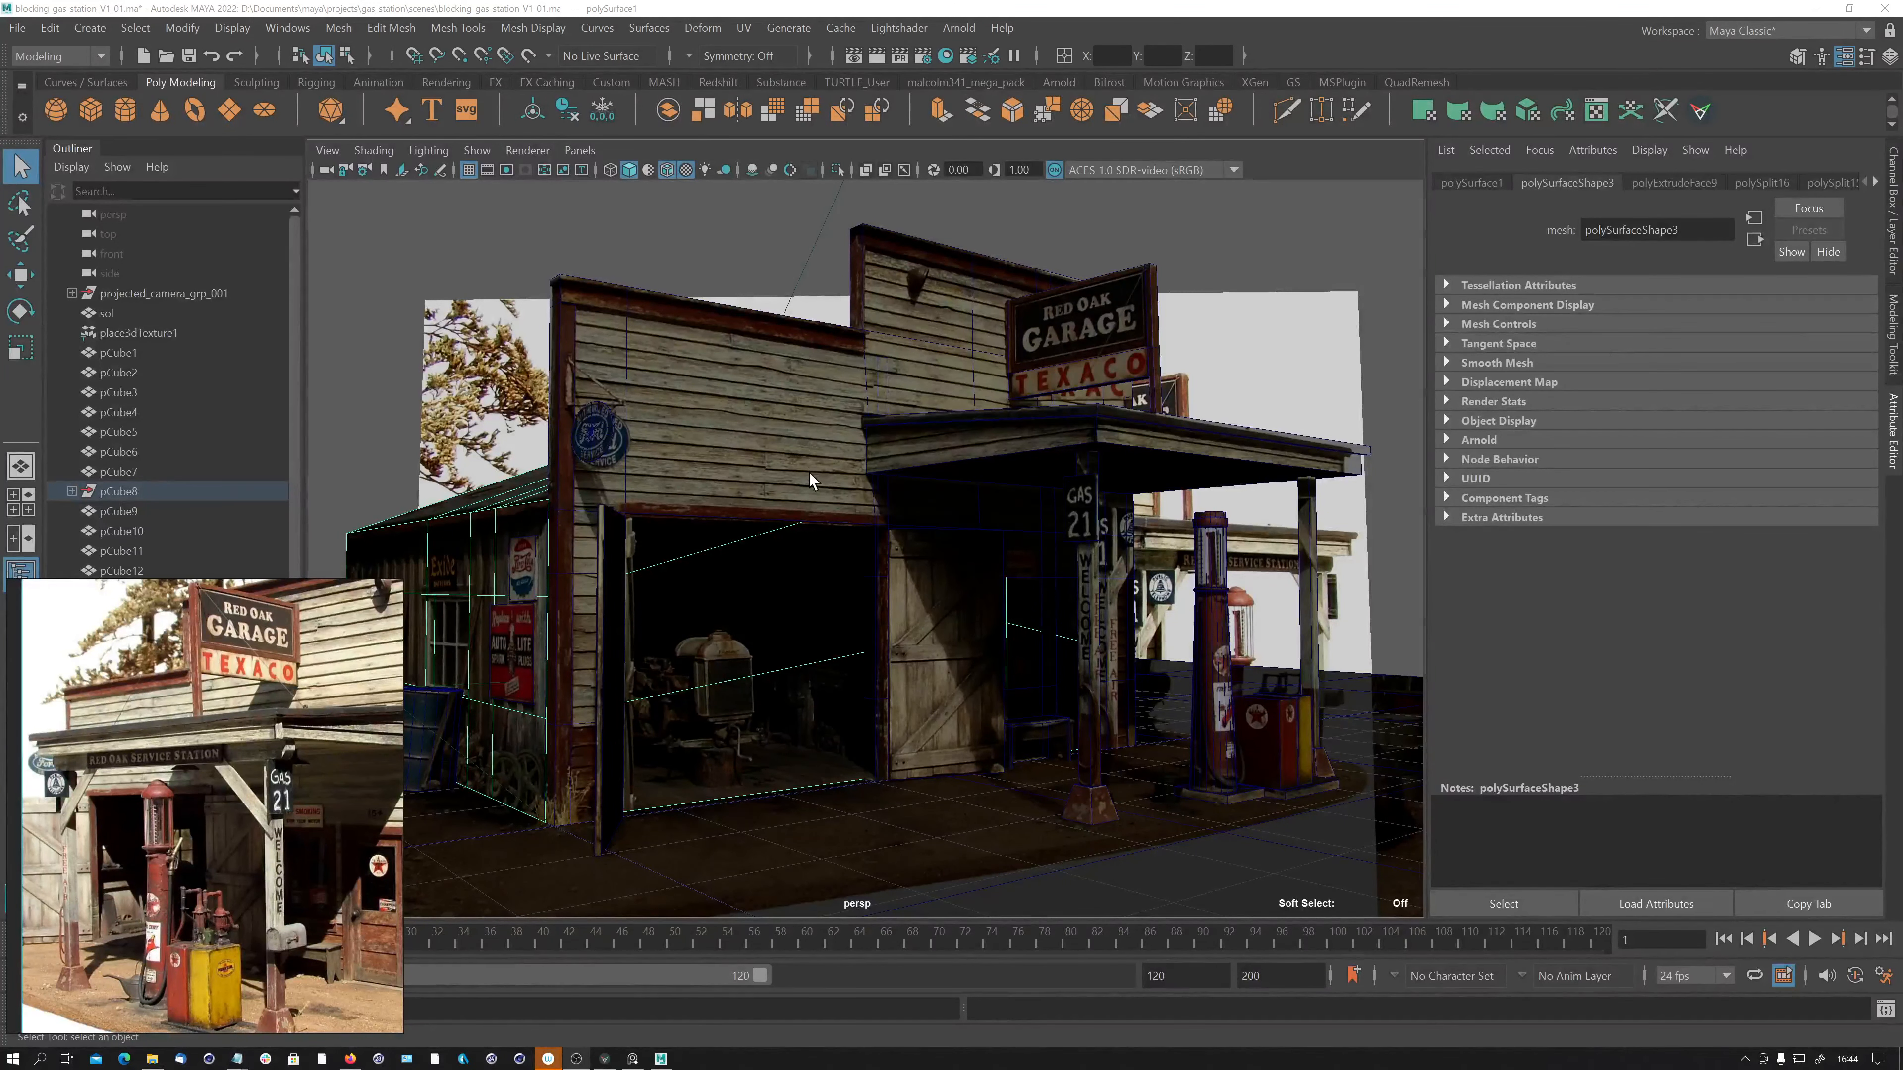
left_click_drag(883, 464, 790, 500, "alt")
middle_click_drag(790, 499, 849, 472, "alt")
left_click_drag(849, 472, 735, 559, "alt")
left_click_drag(846, 629, 827, 590, "alt")
middle_click_drag(676, 695, 923, 611, "alt")
right_click_drag(738, 798, 1232, 484, "alt")
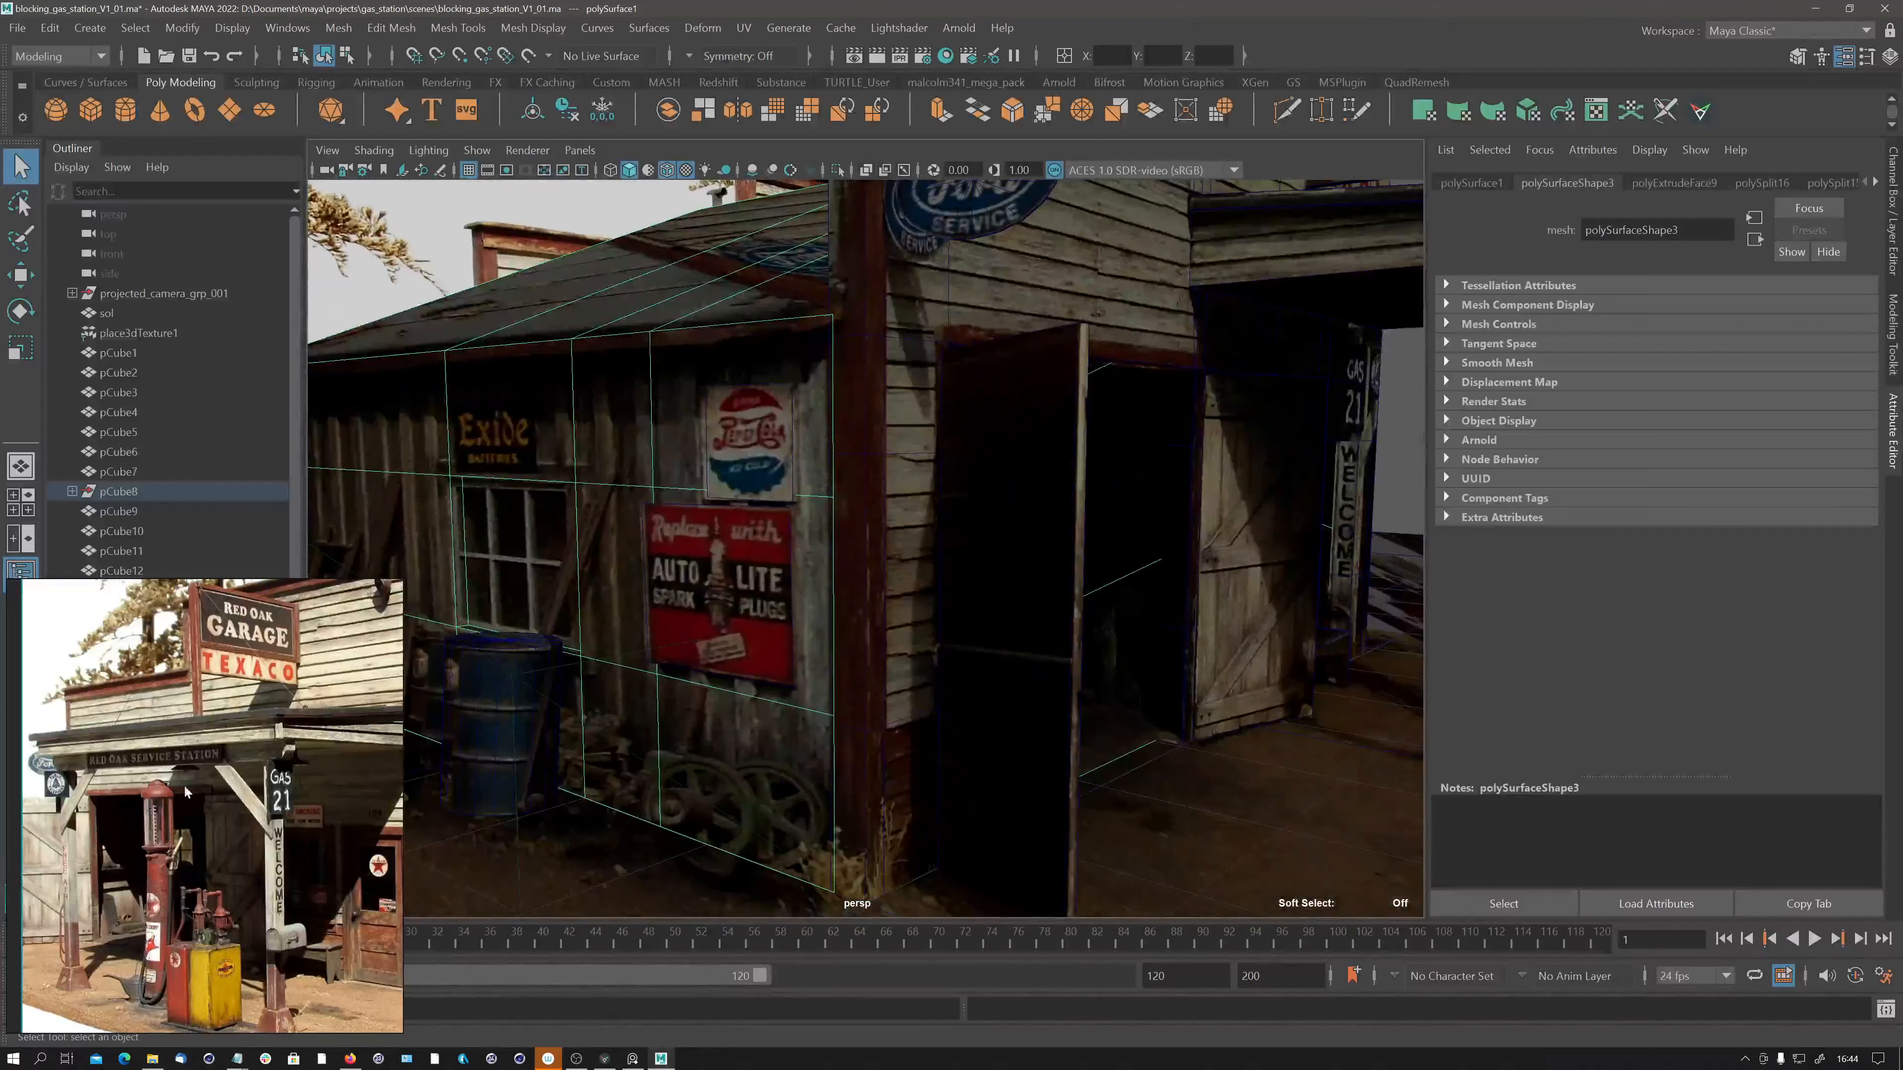
Examine the red-pump porch photo on the reference board, focusing on the window, door and bench below the canopy.
left_click(300, 726)
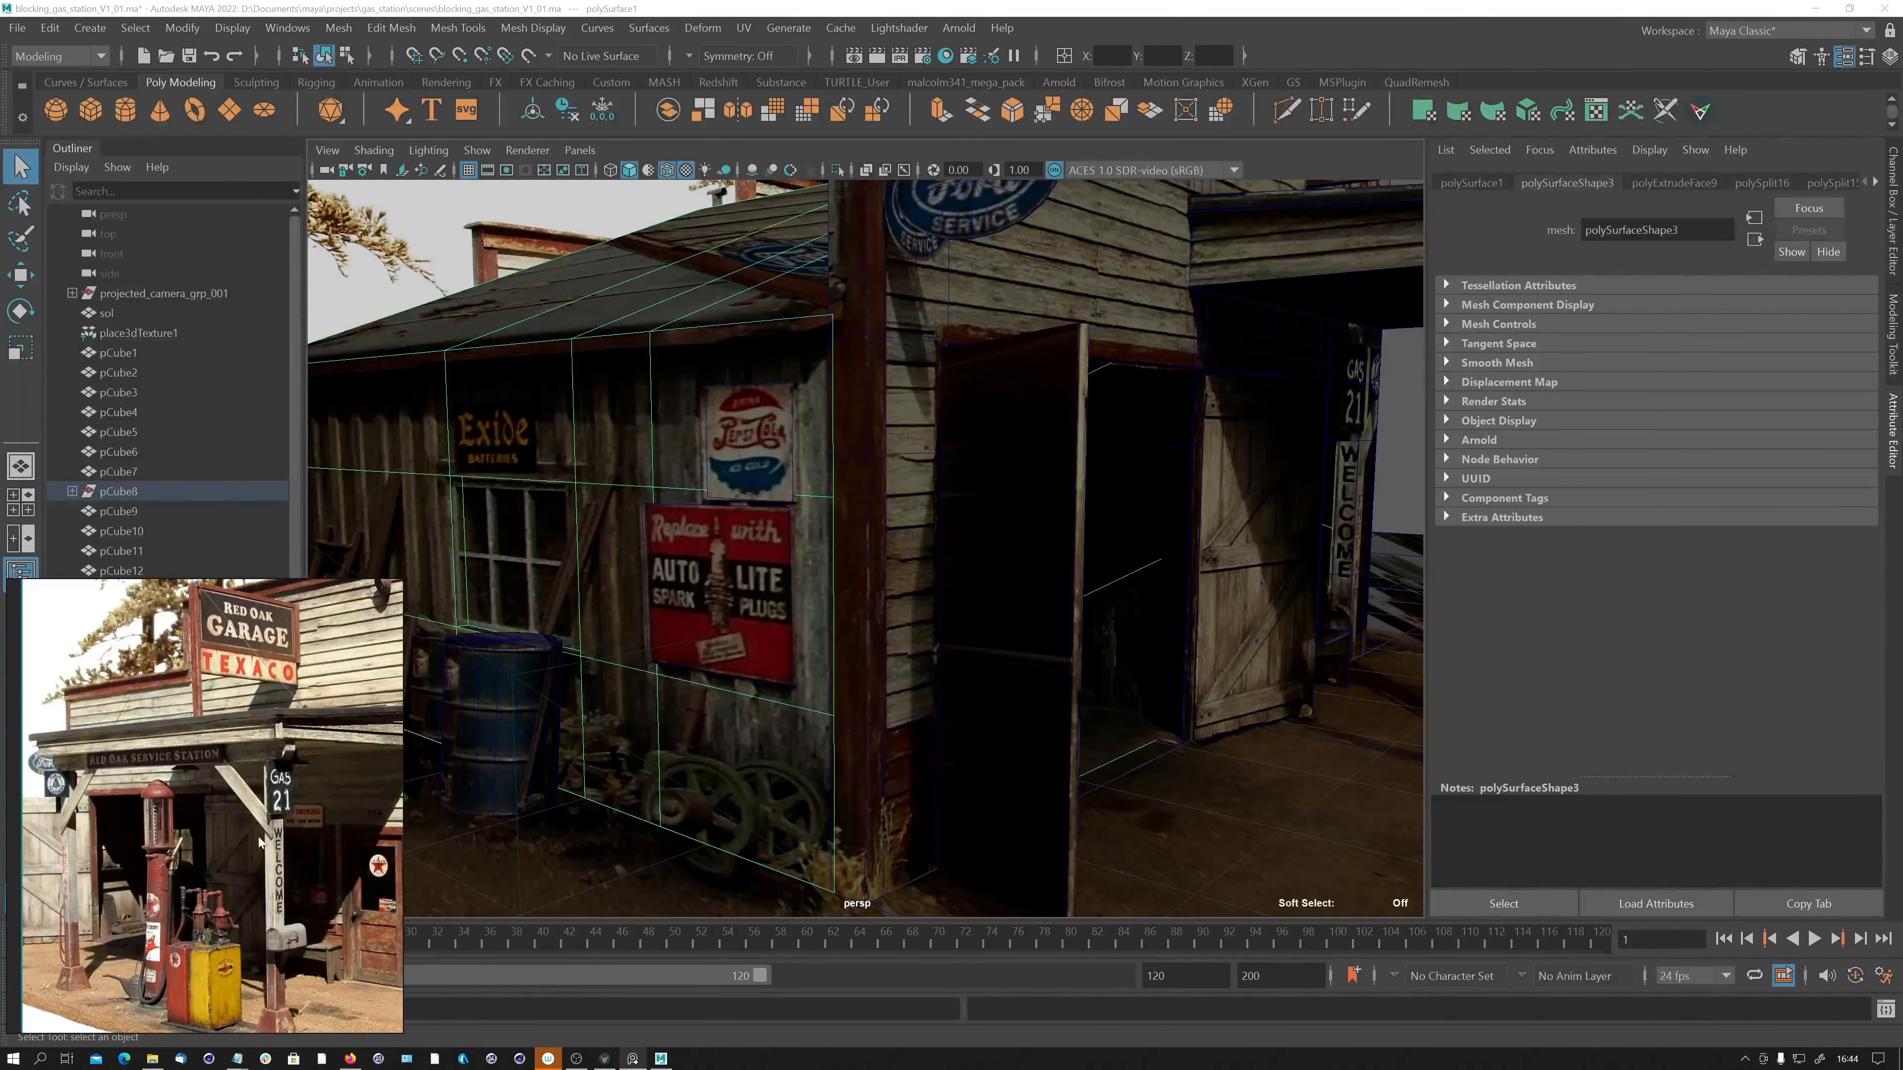
right_click_drag(284, 740, 160, 798, "alt")
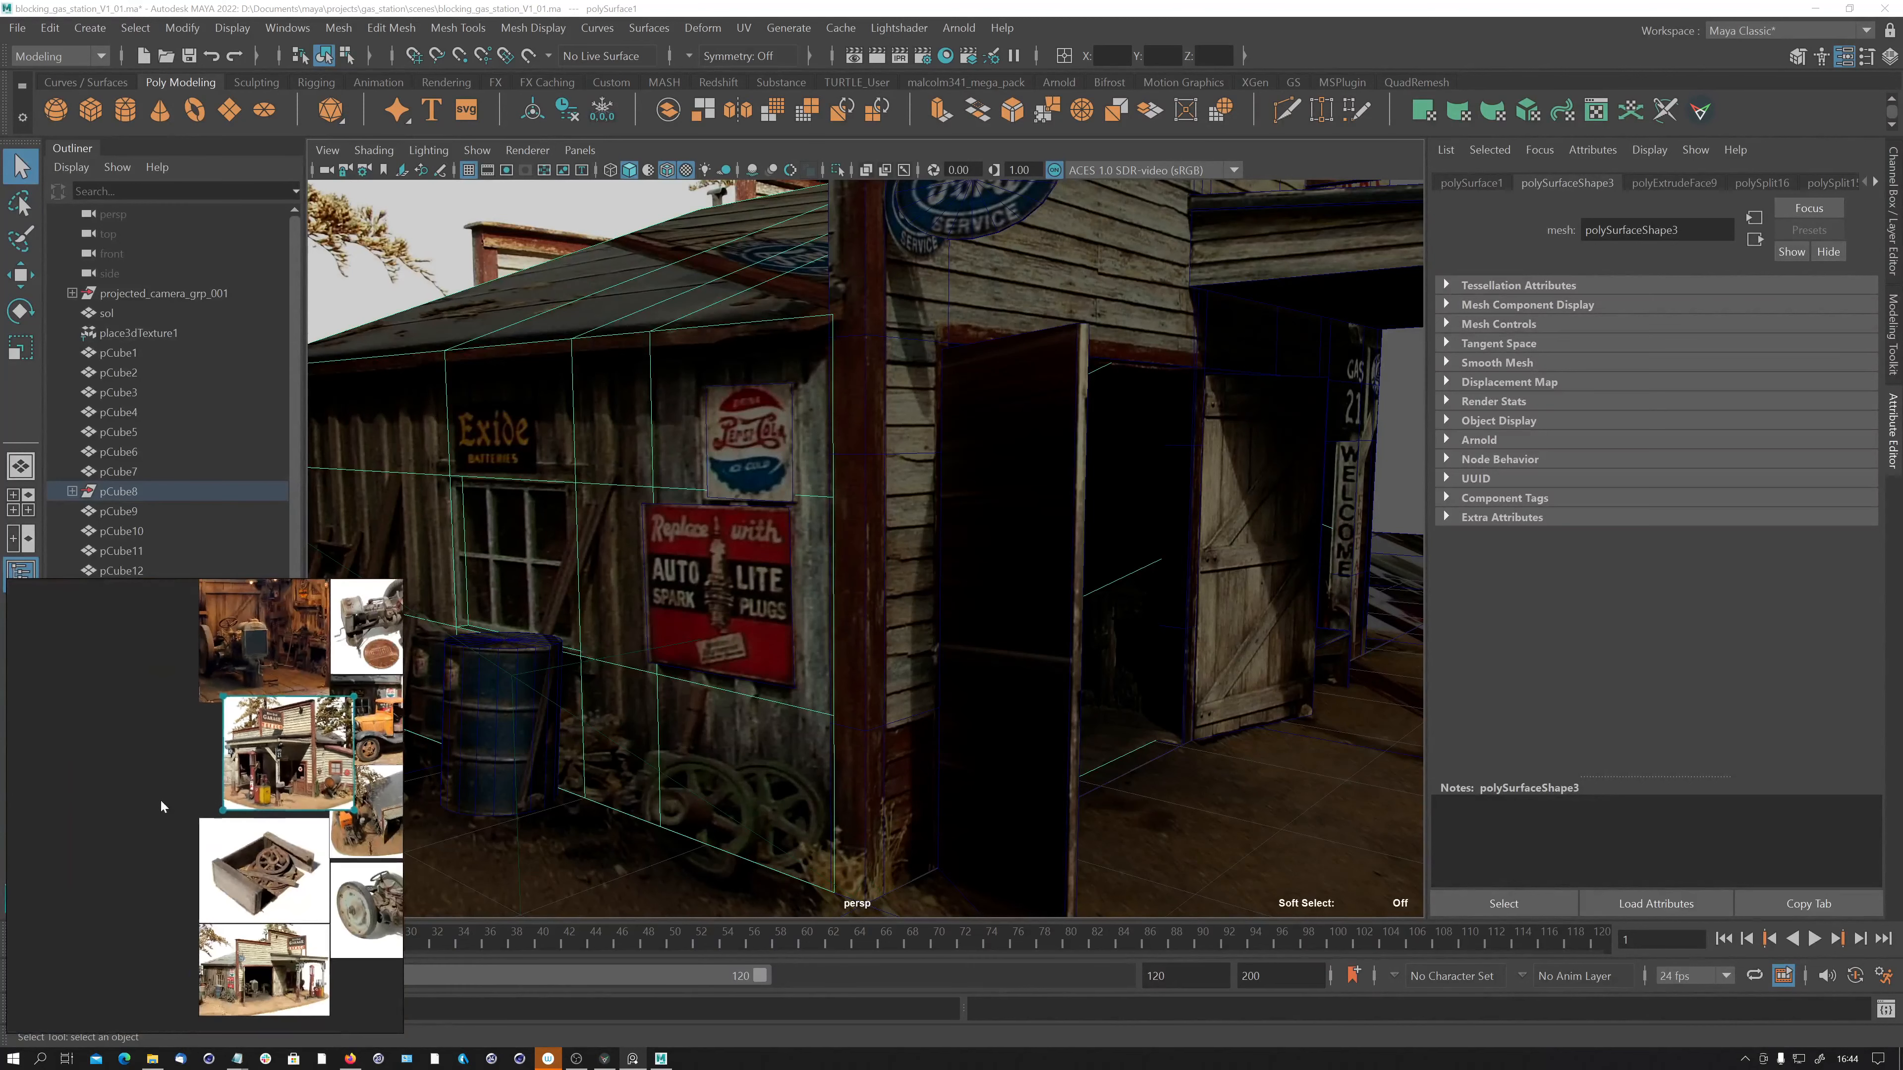
right_click_drag(291, 747, 268, 753, "alt")
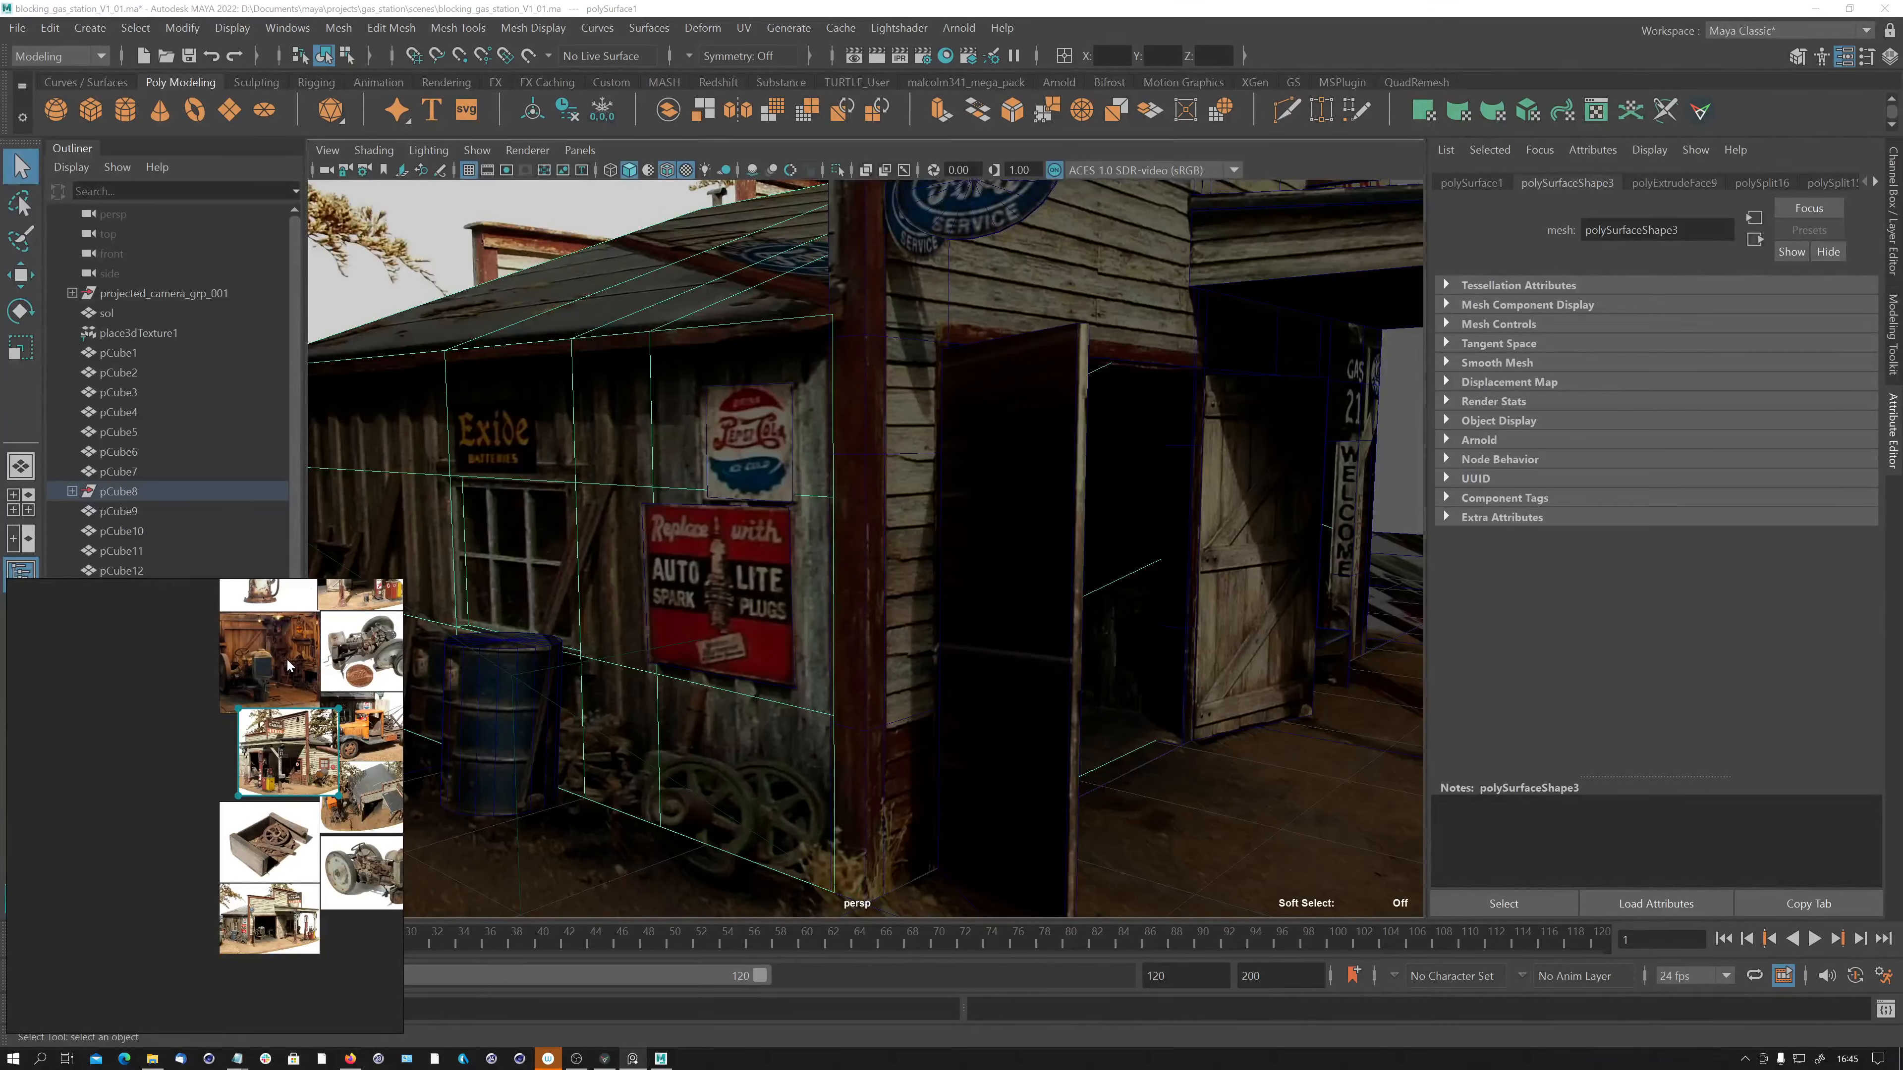
right_click_drag(296, 672, 208, 778)
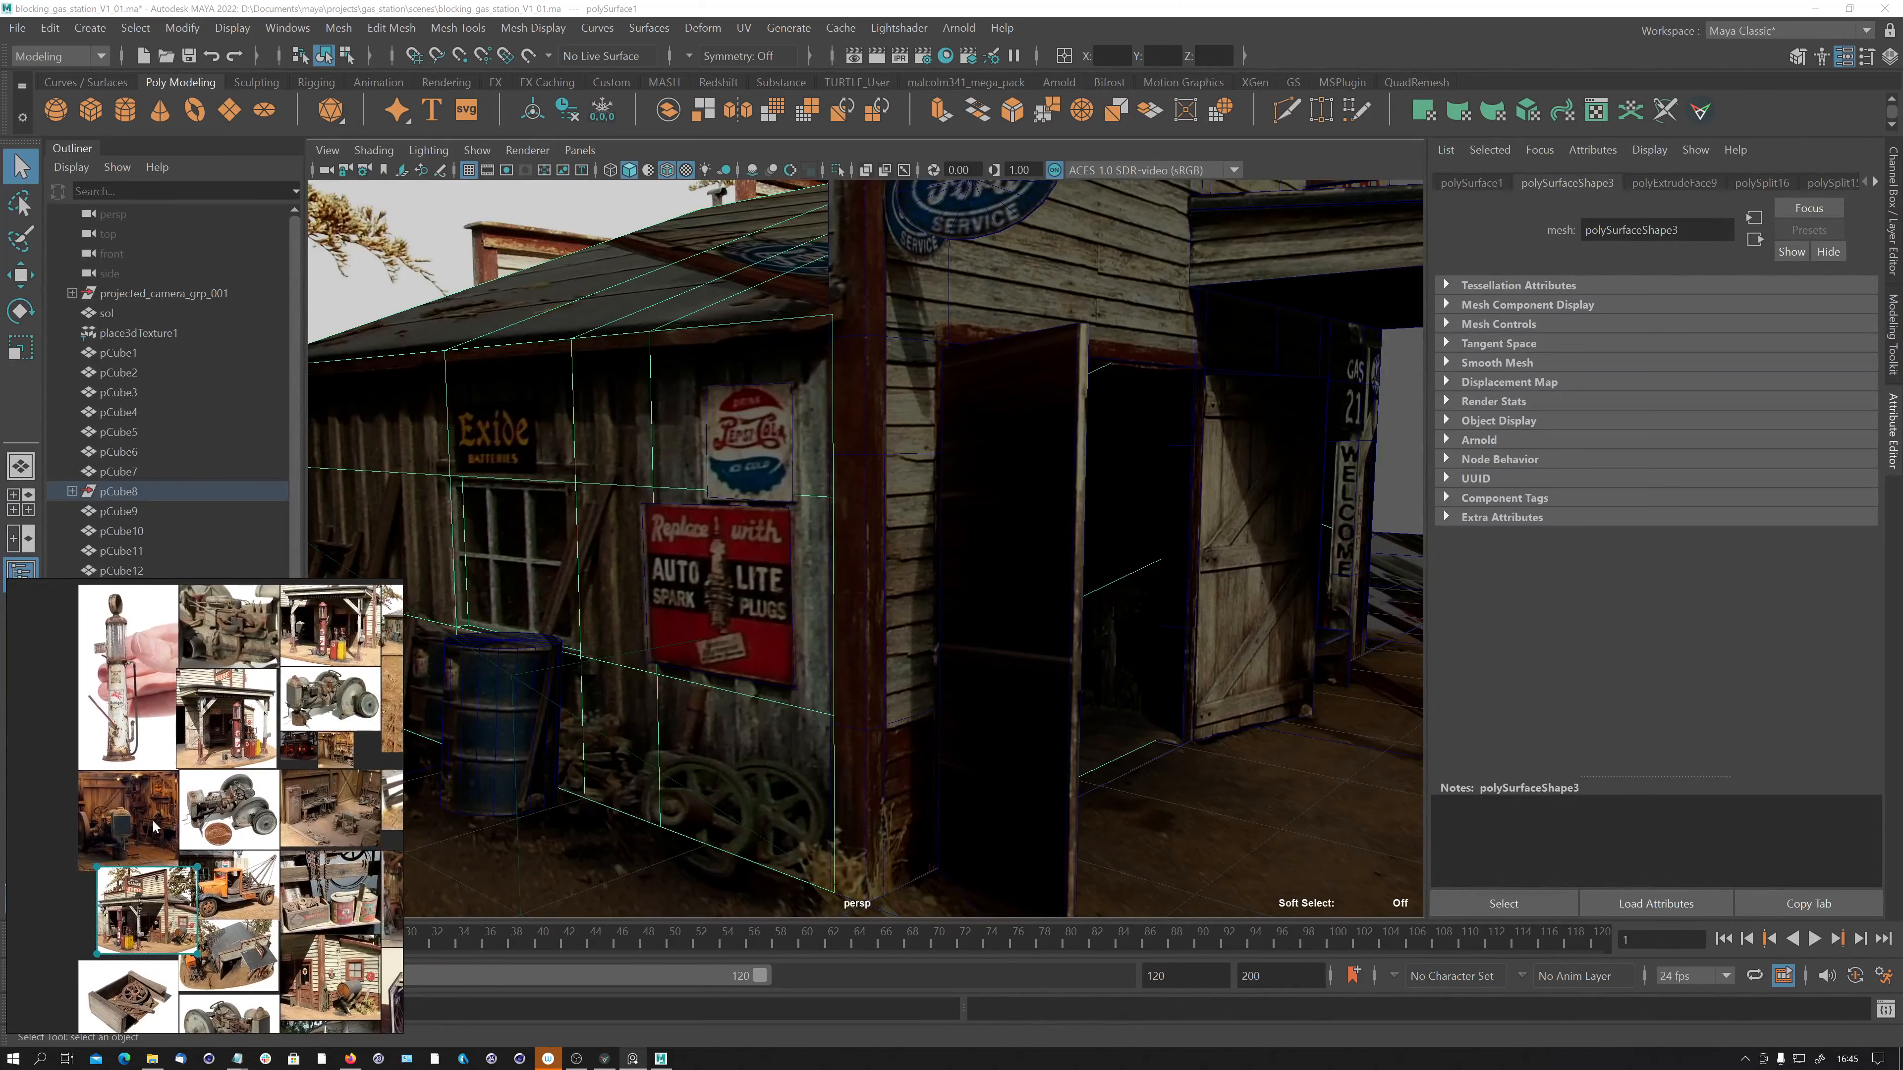
left_click(215, 720)
double_click(217, 718)
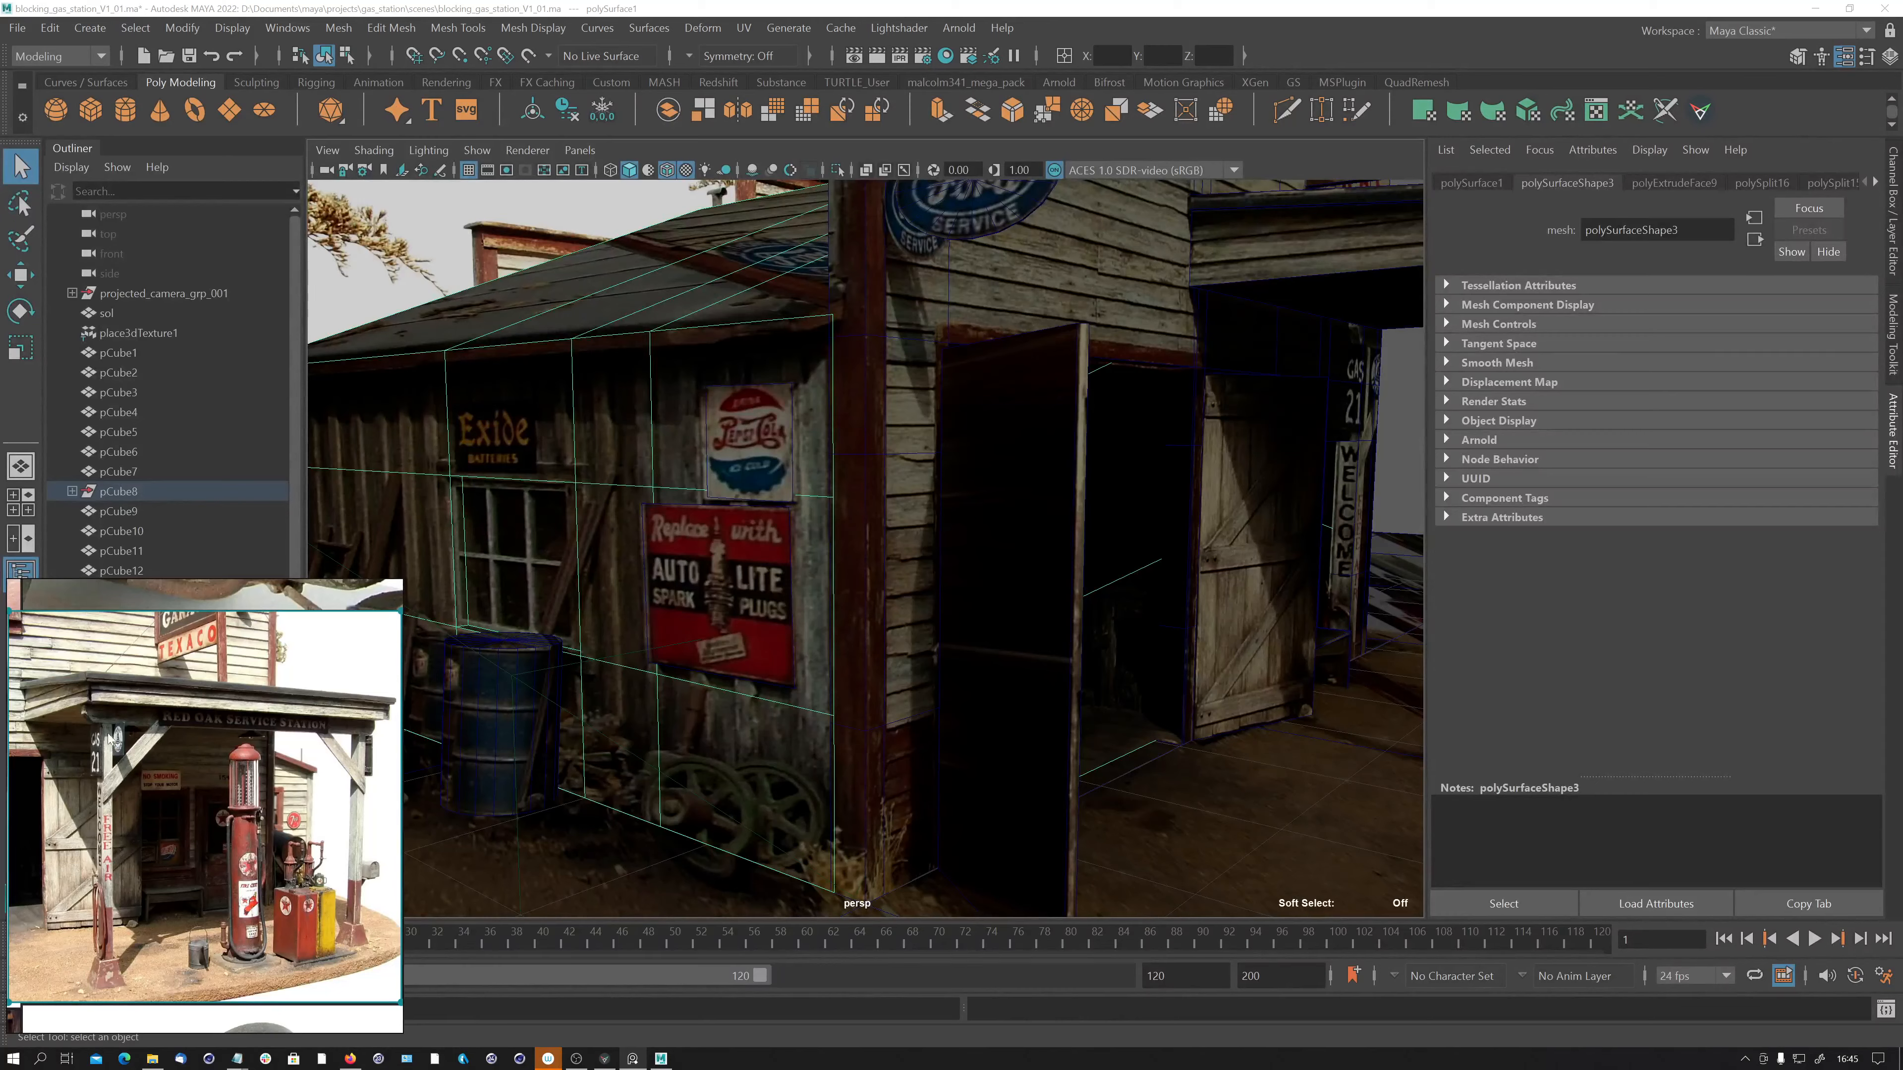
scroll(145, 750, "up", 2)
scroll(144, 745, "up", 4)
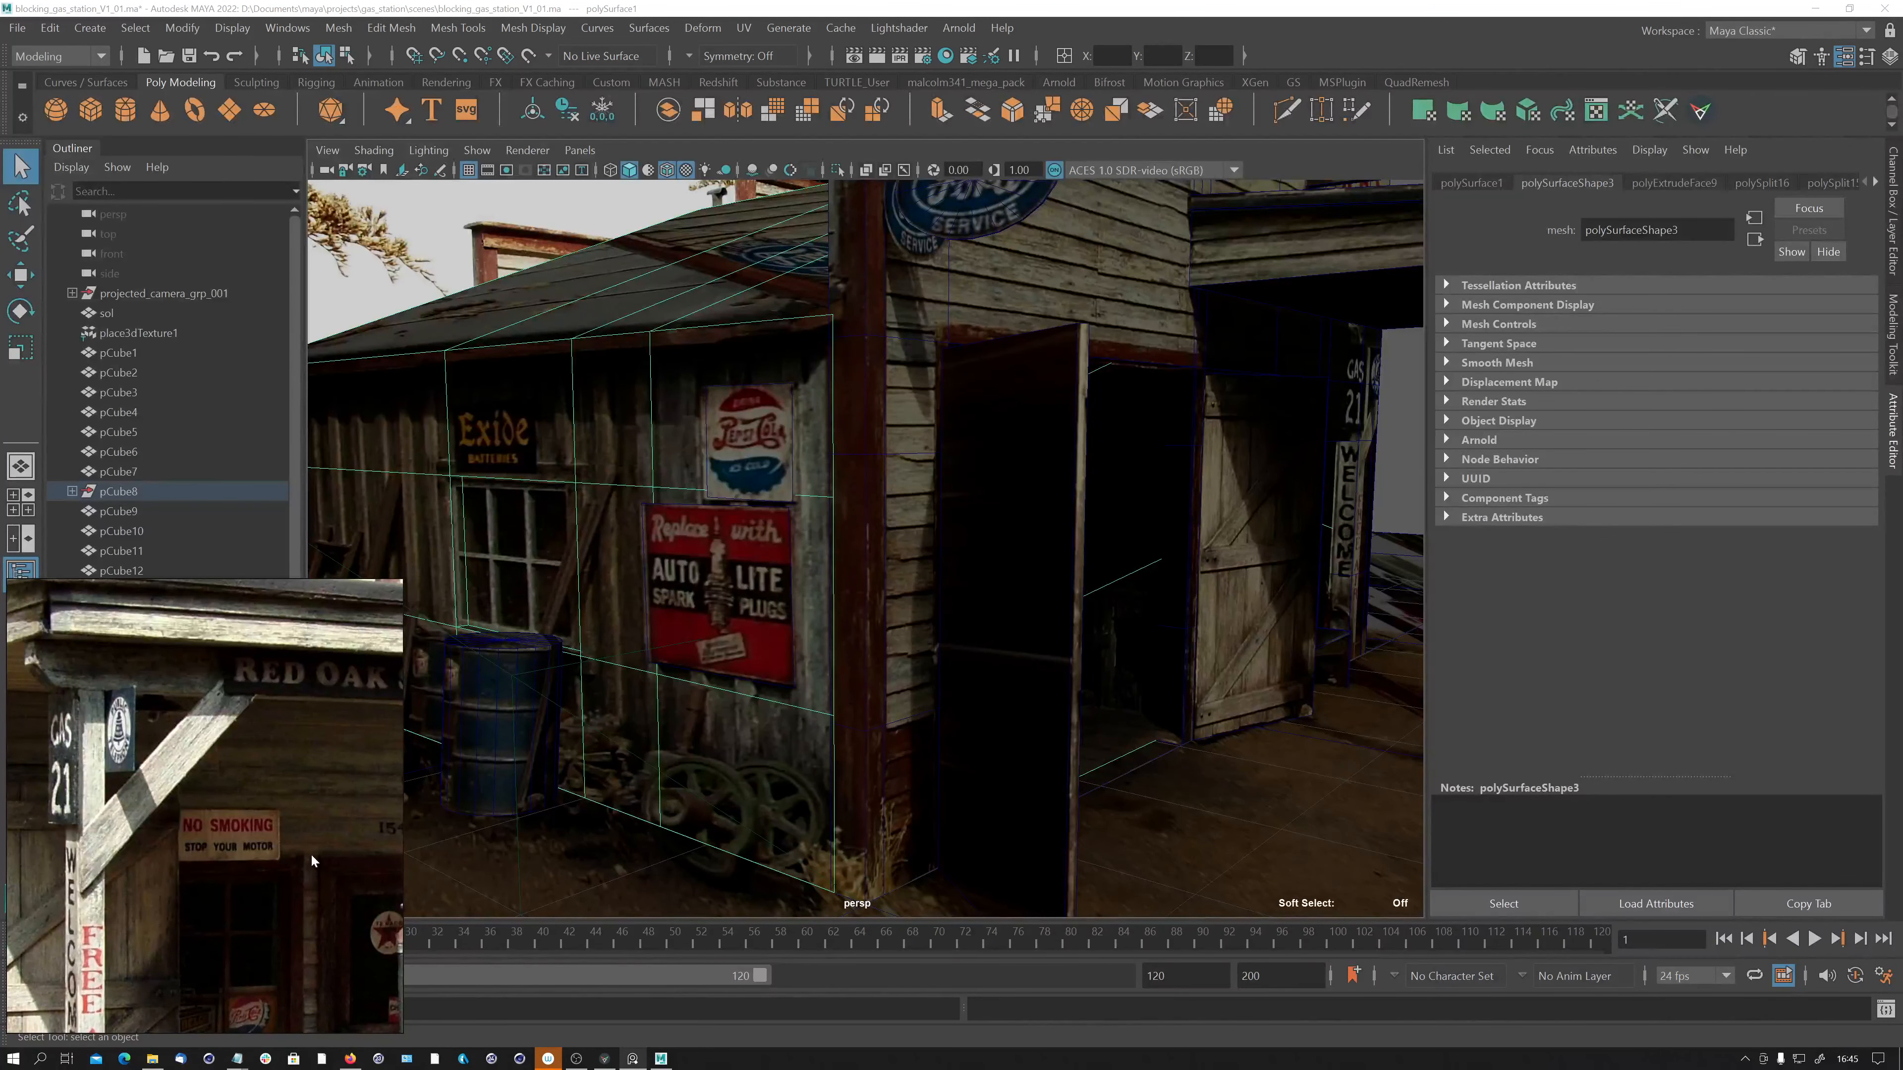
middle_click_drag(314, 832, 178, 719)
middle_click_drag(193, 947, 187, 811)
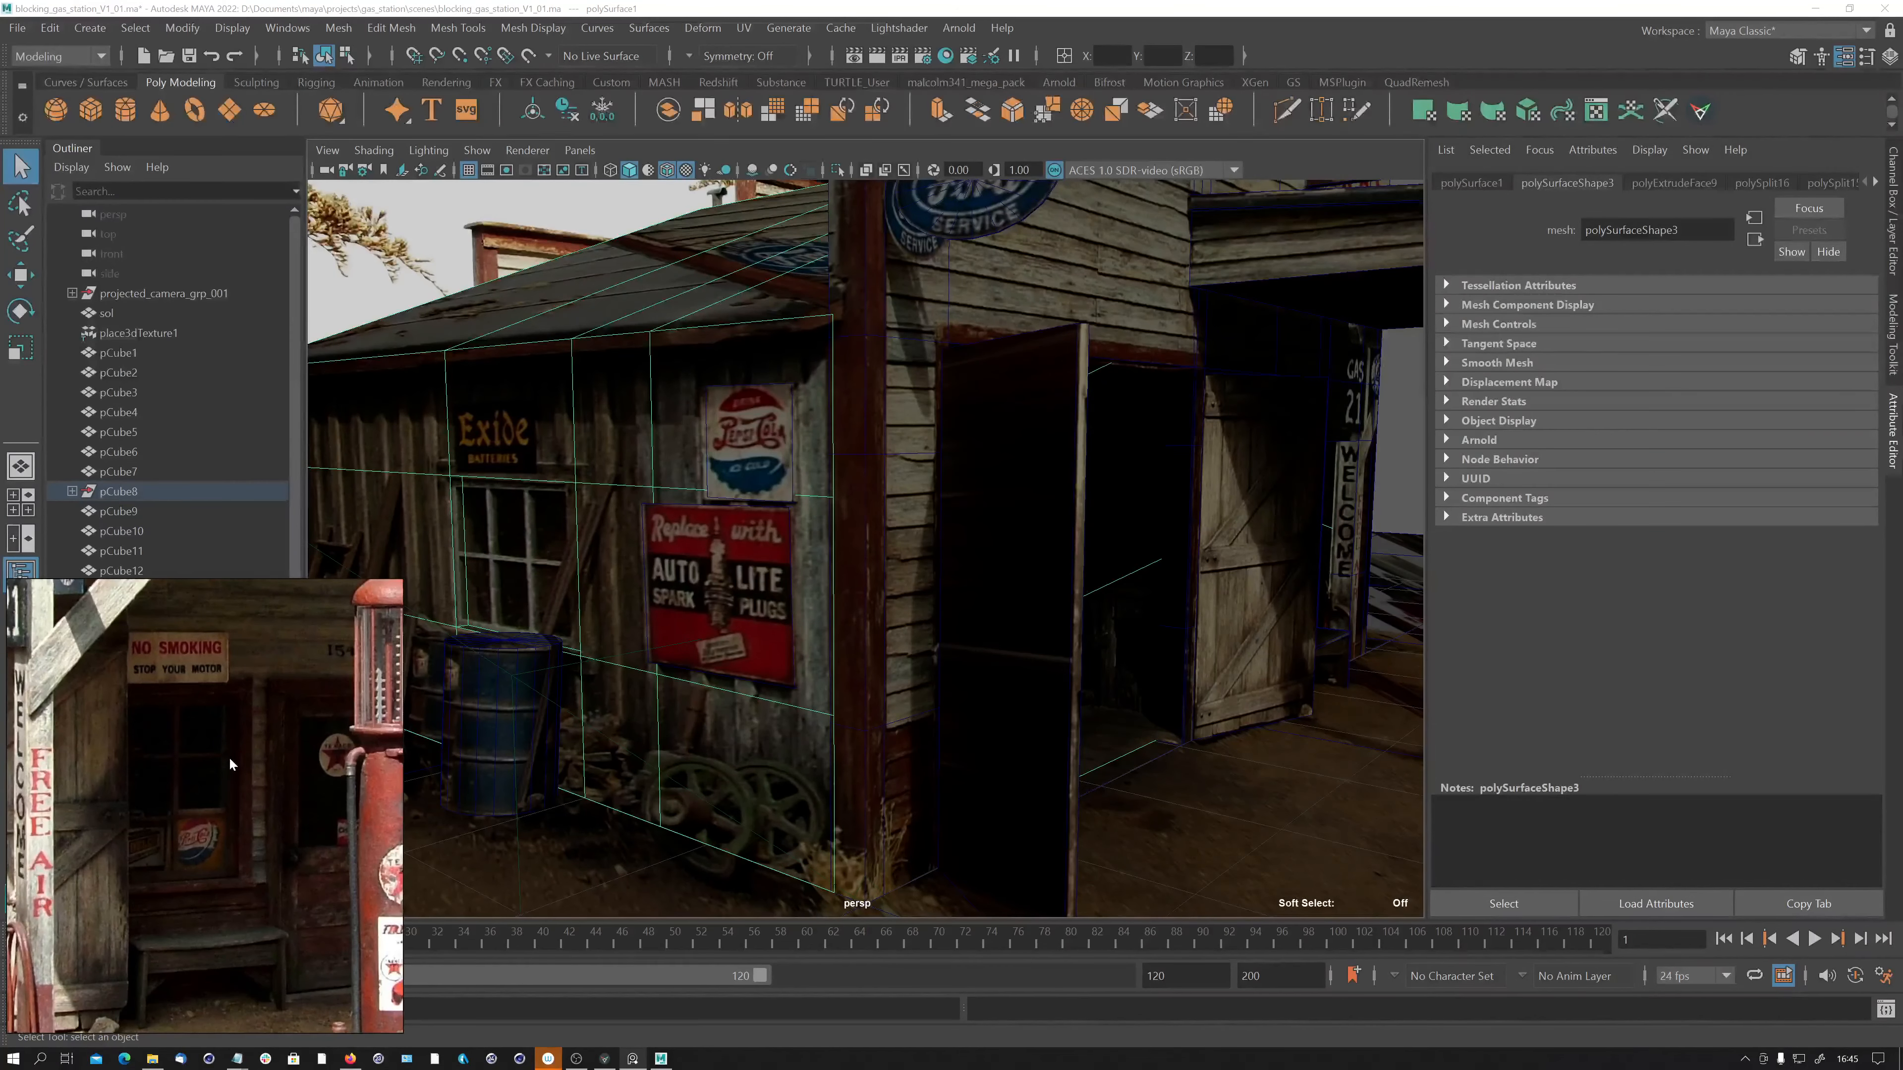
Select the group of building photos on the reference board and examine the green screen door picture within it.
key("ctrl+s")
scroll(251, 723, "down", 10)
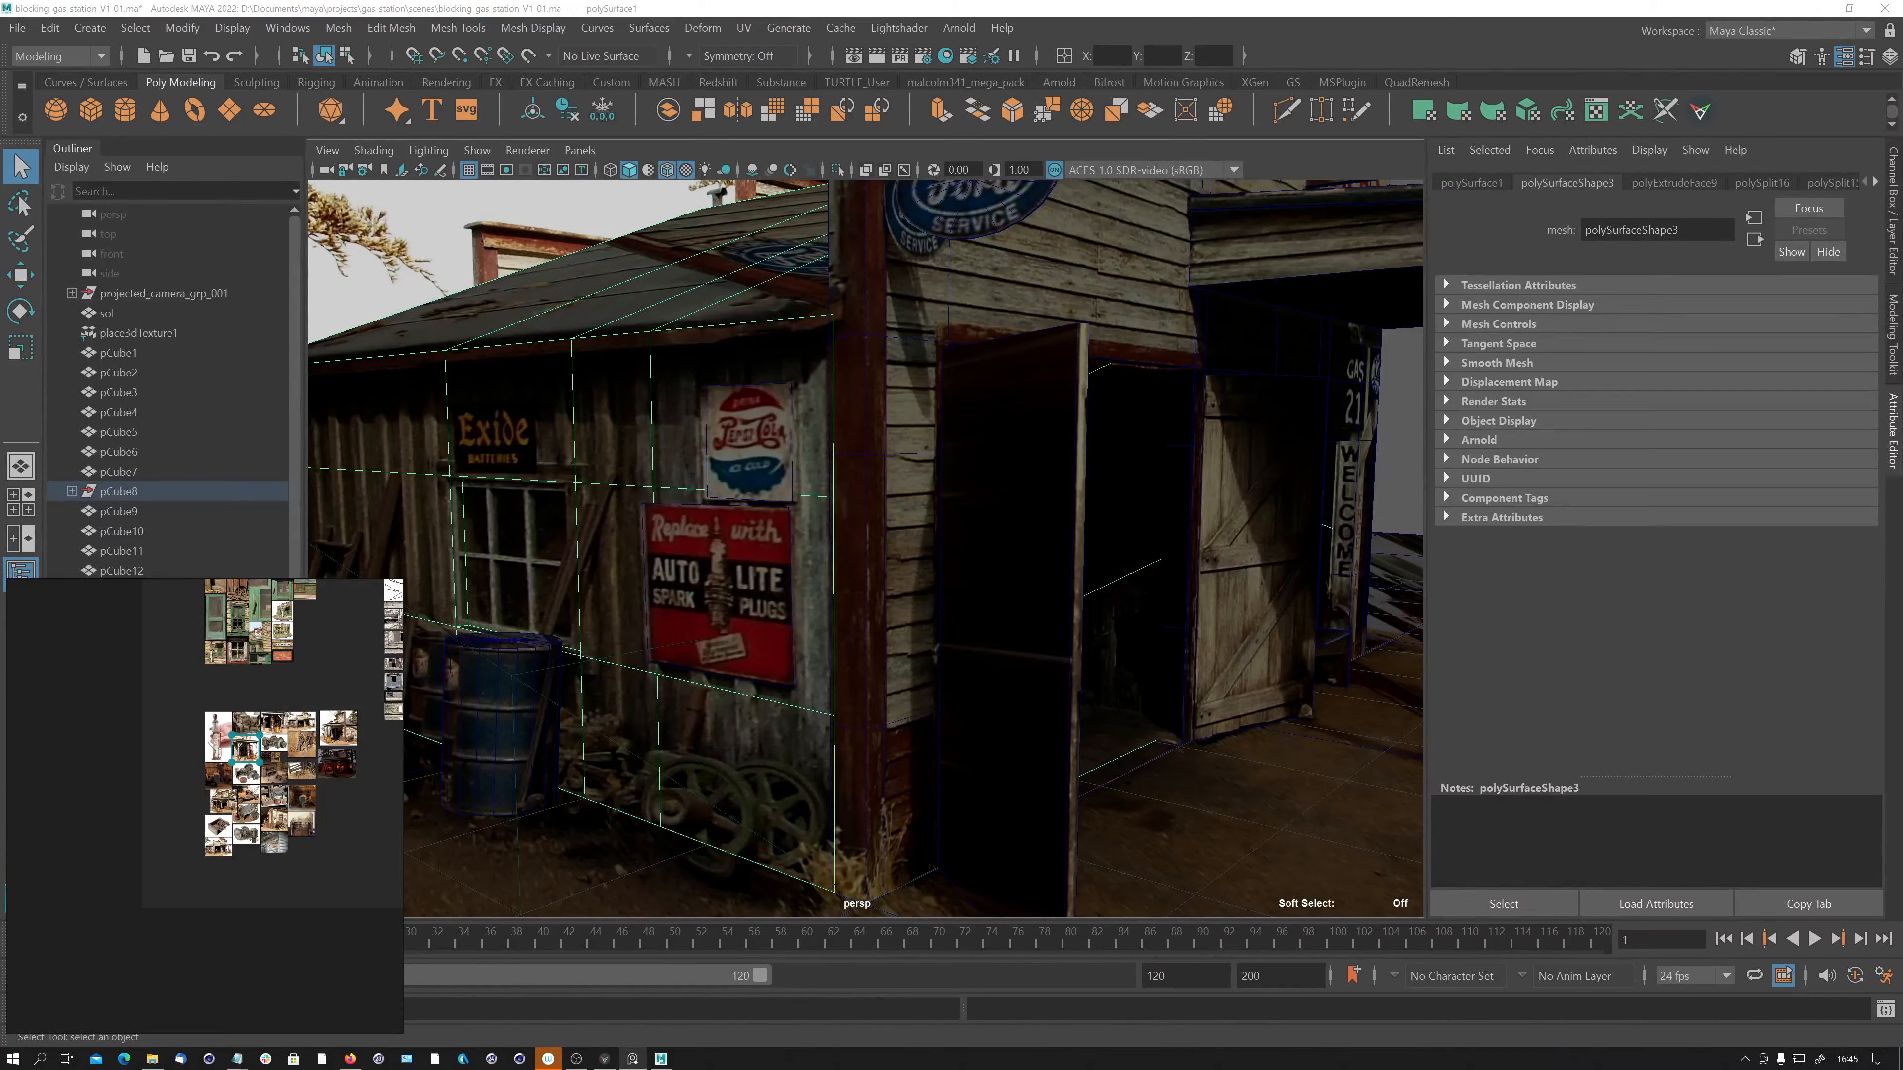
scroll(314, 734, "up", 3)
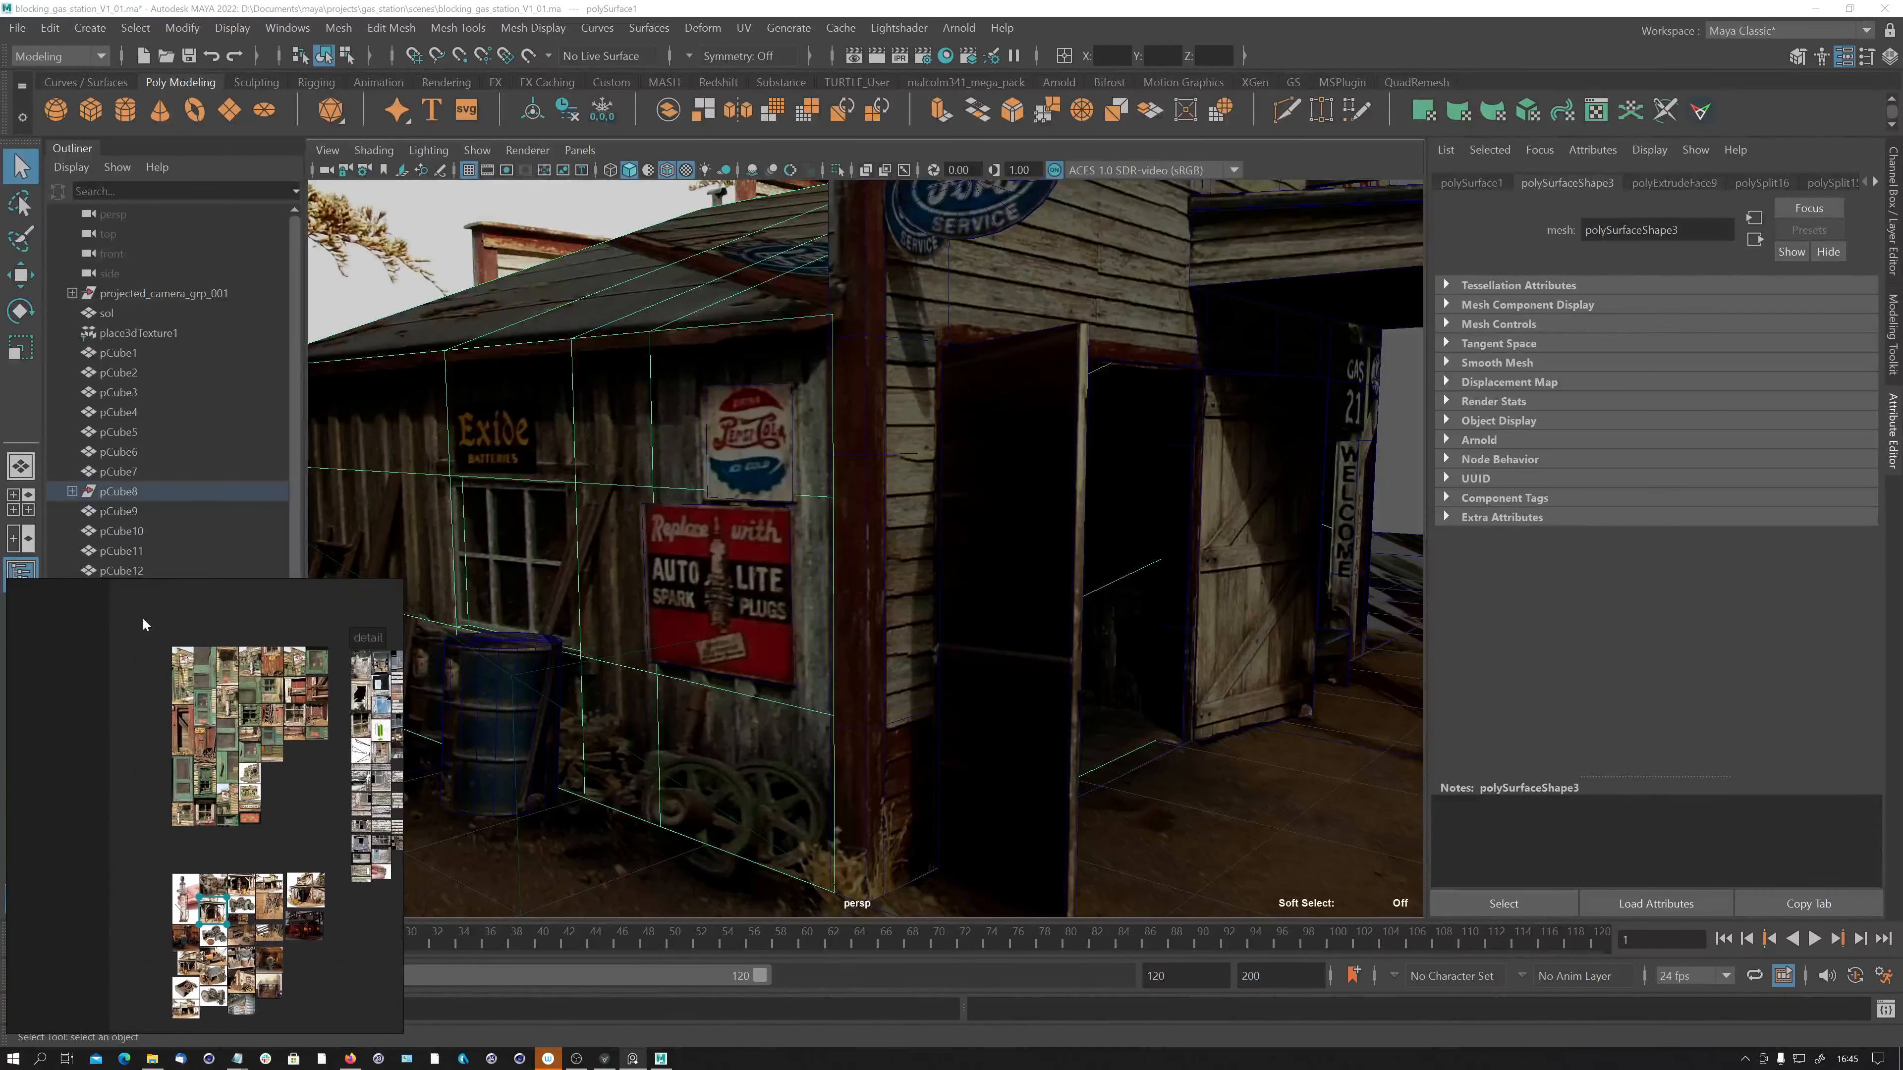
left_click_drag(144, 623, 334, 839)
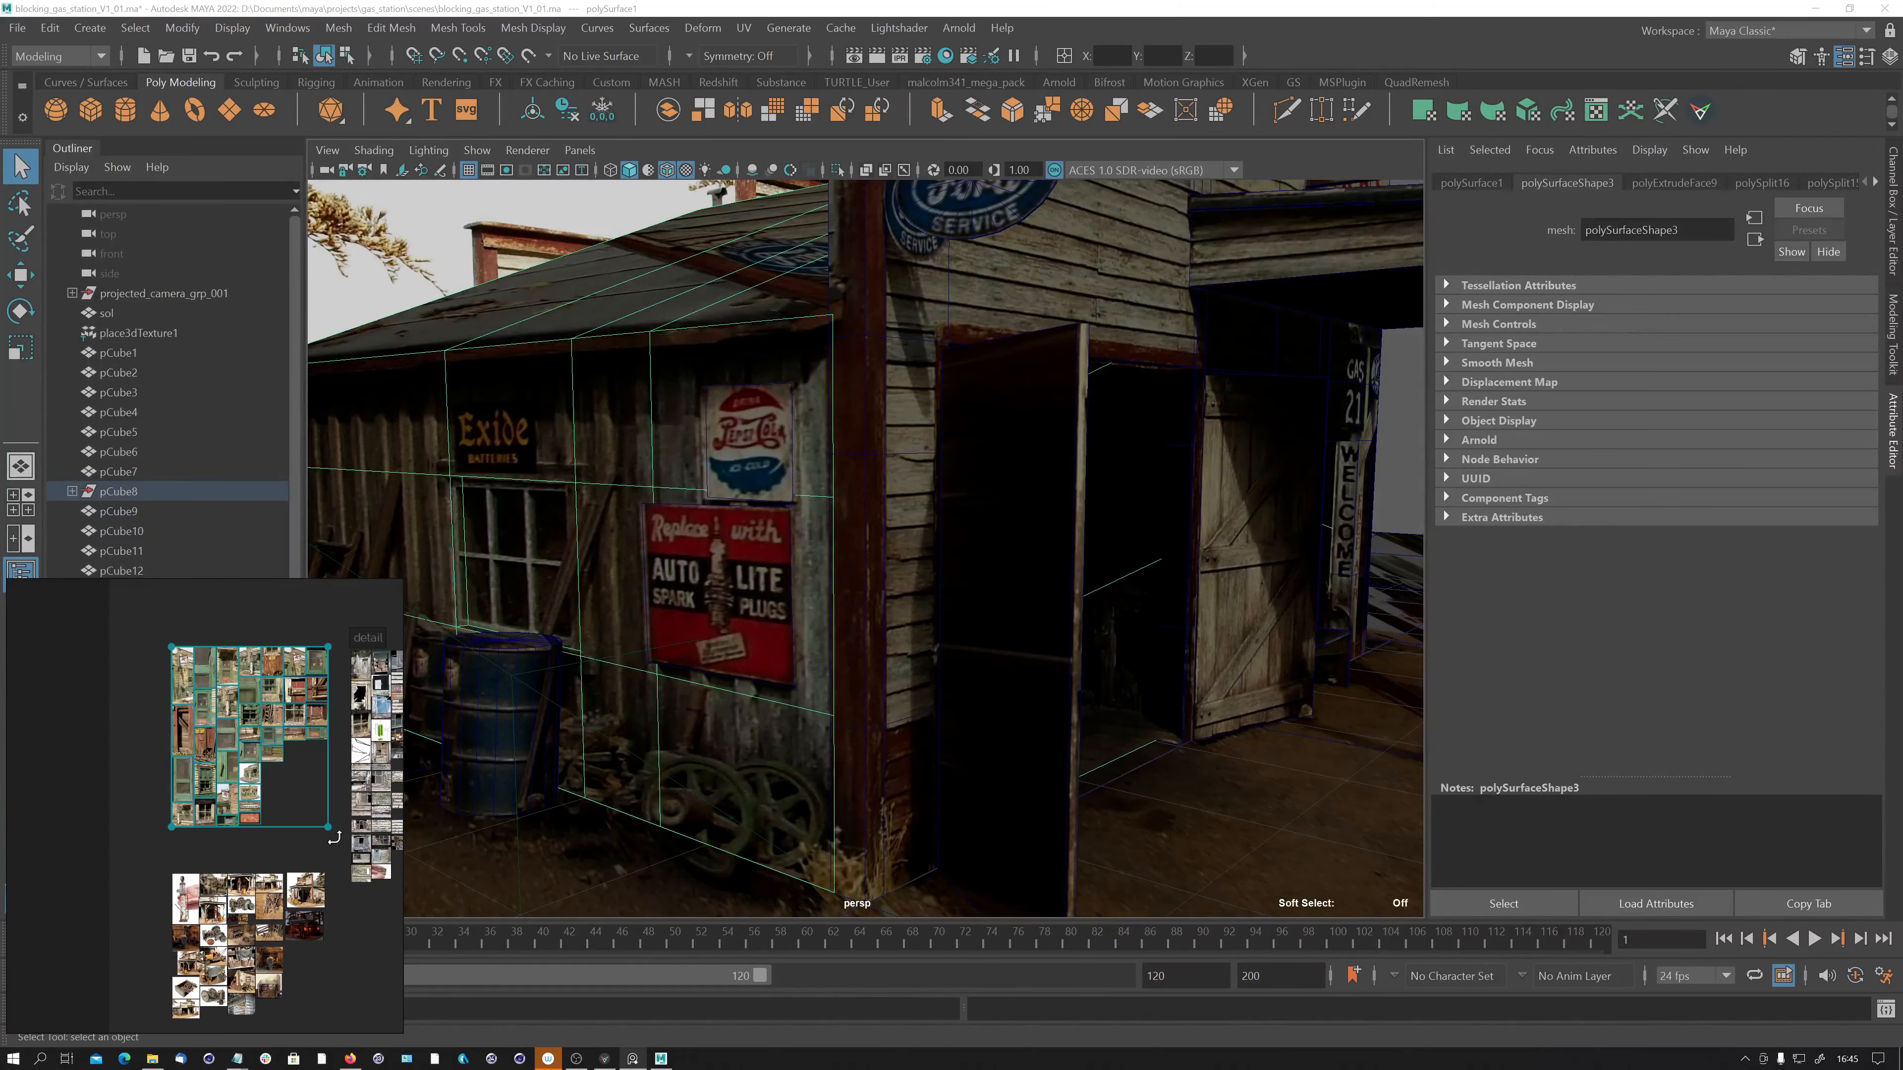
key("space")
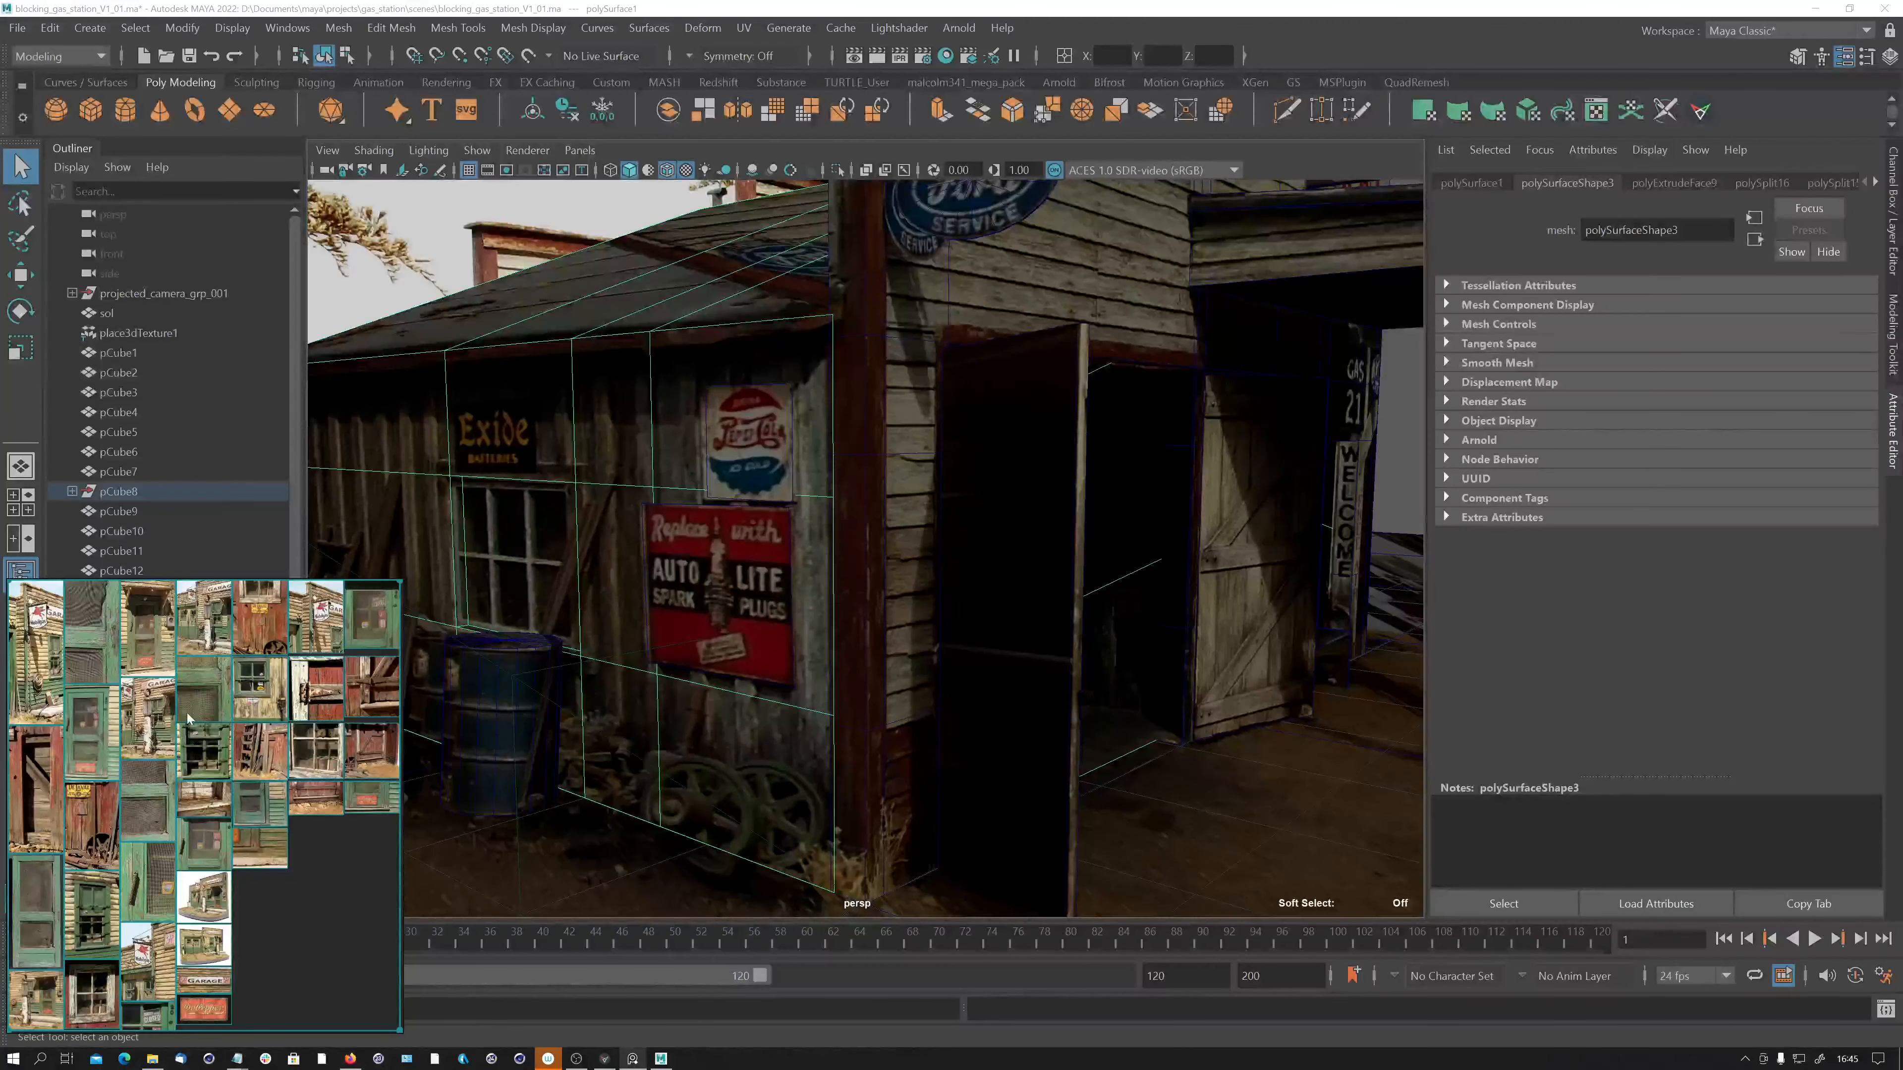
left_click(157, 645)
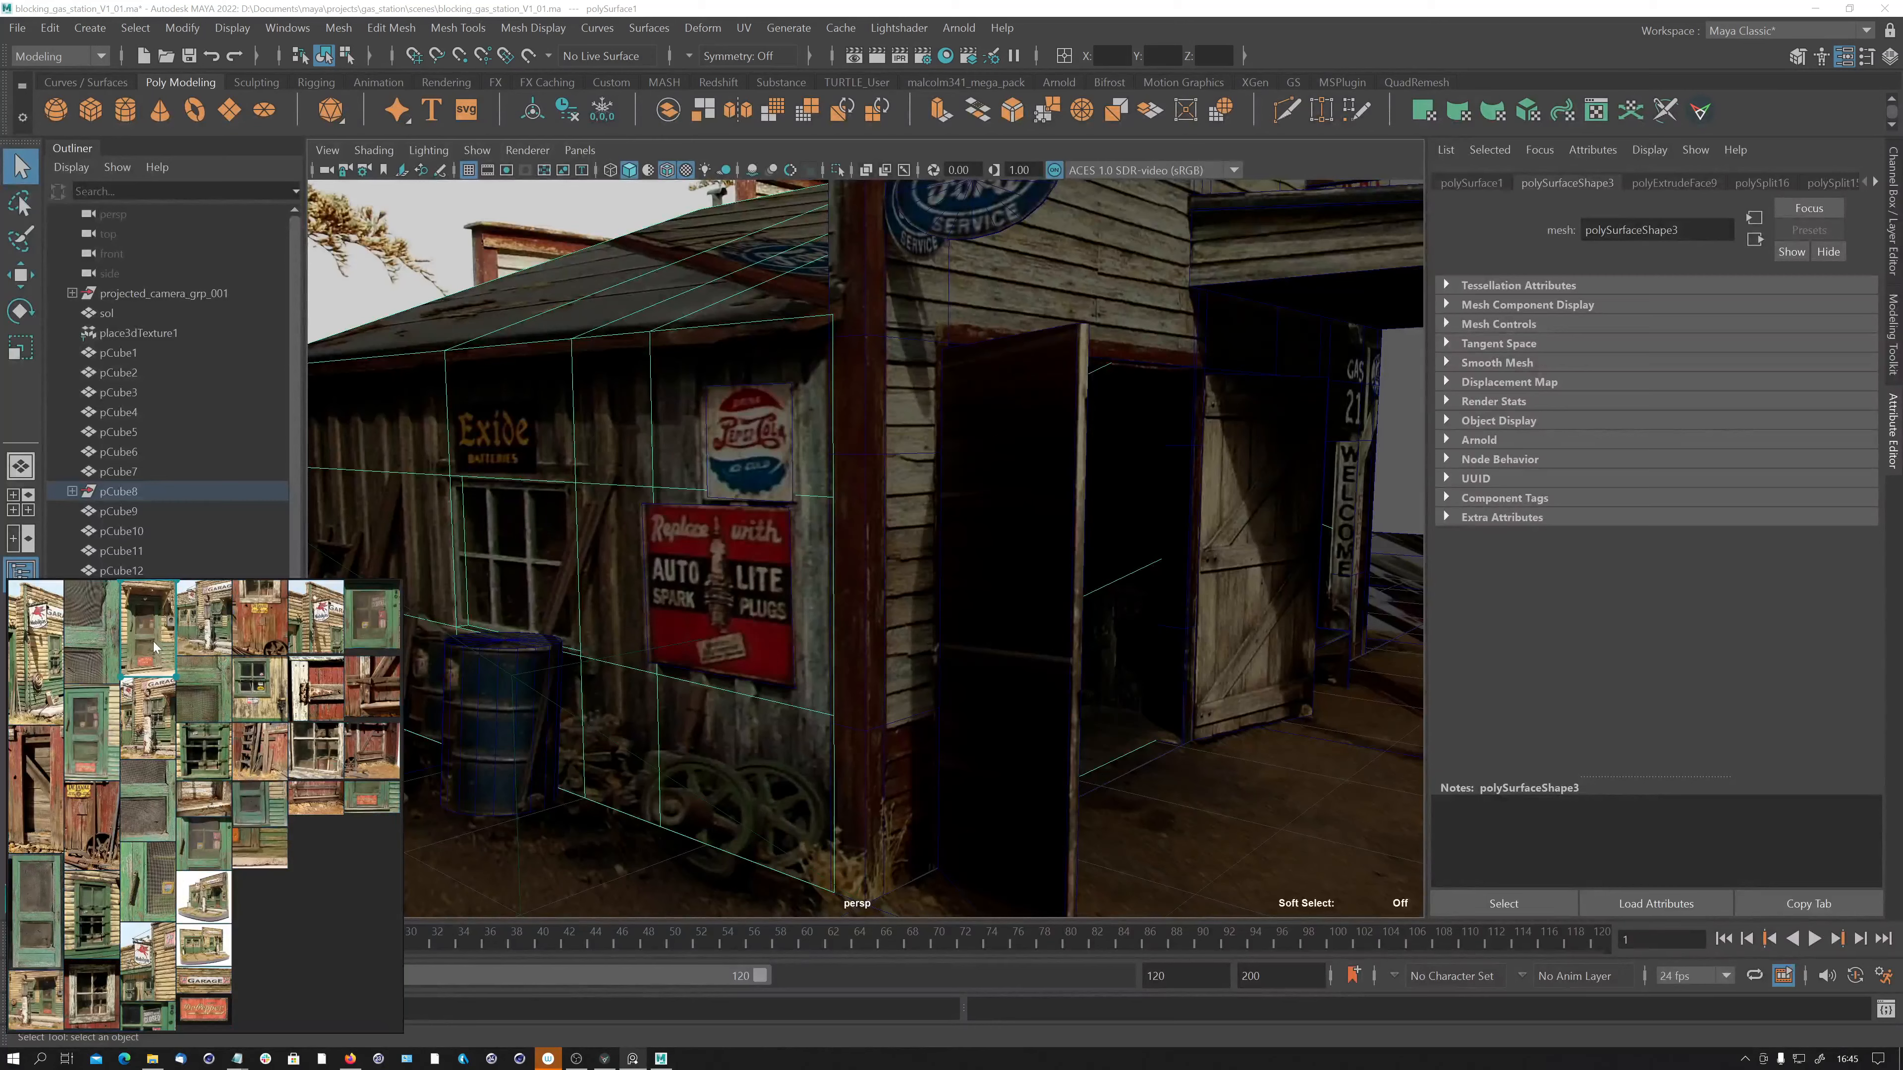
double_click(151, 645)
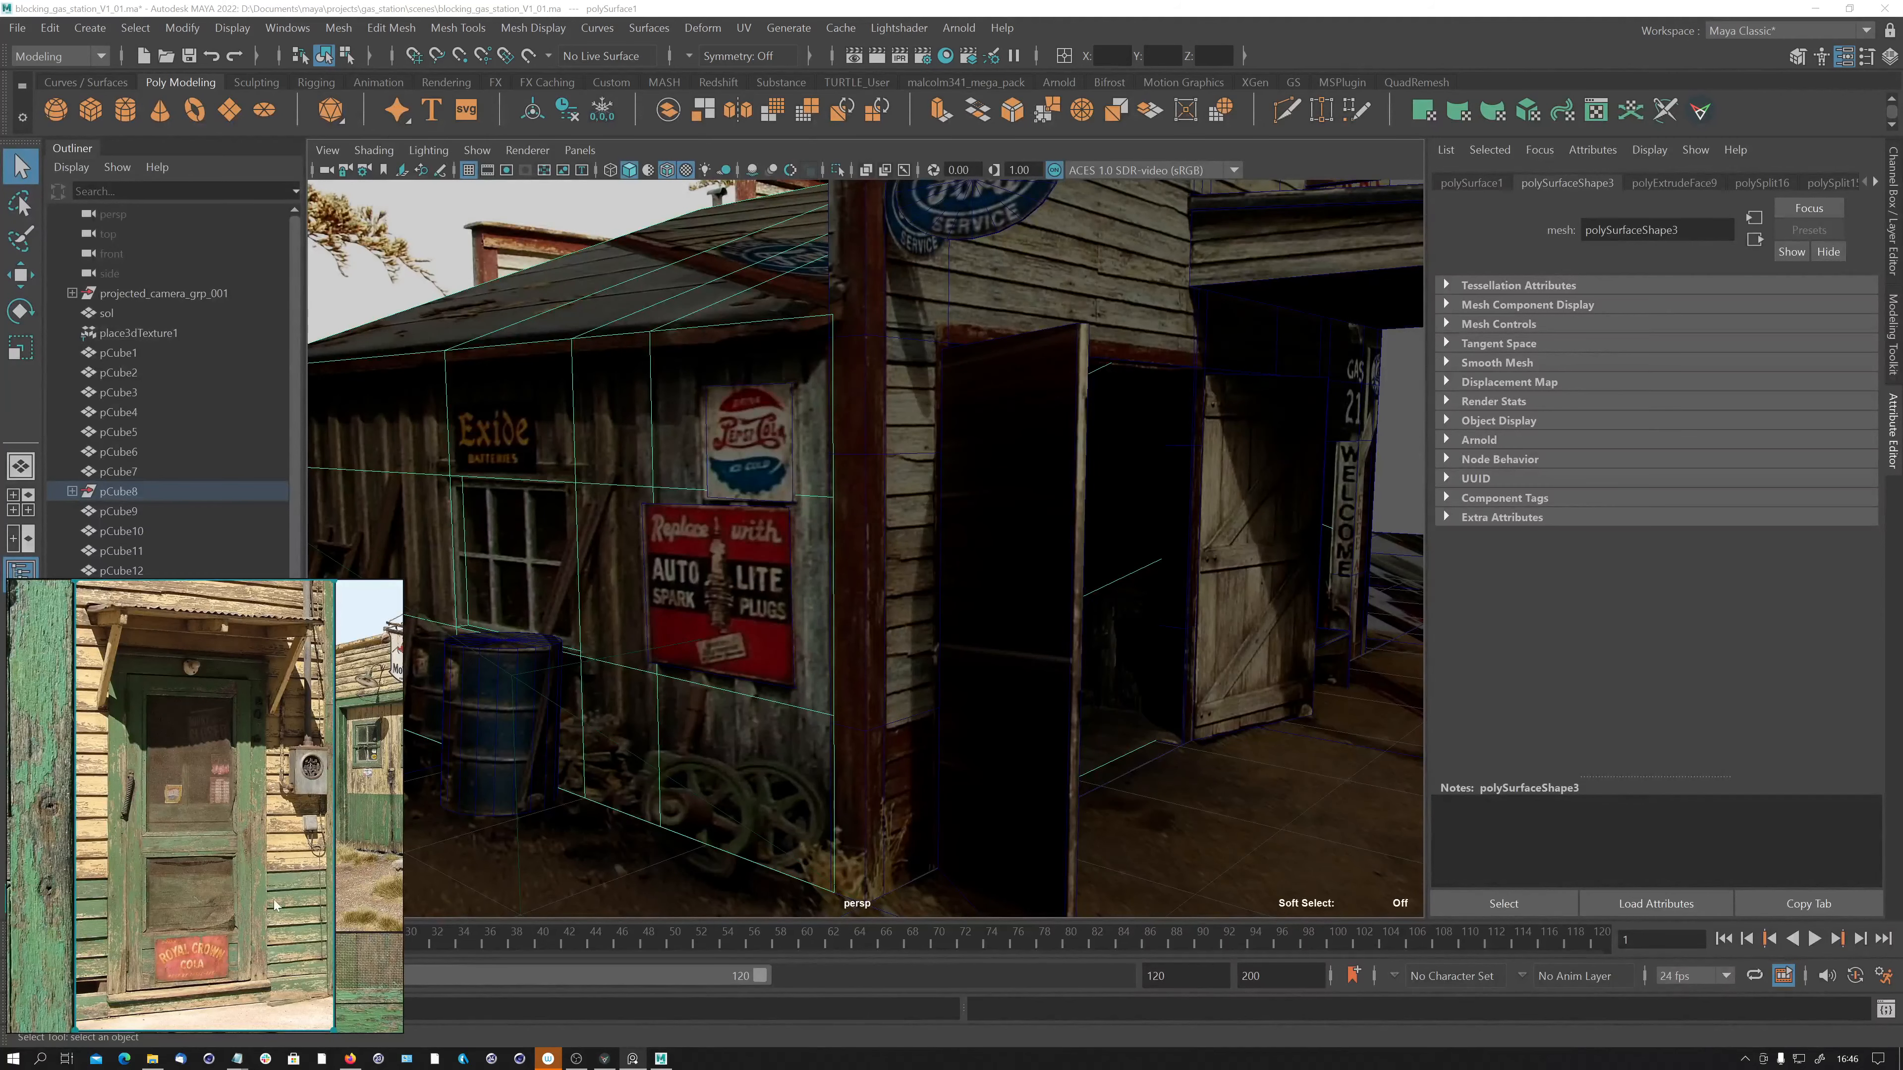
double_click(164, 867)
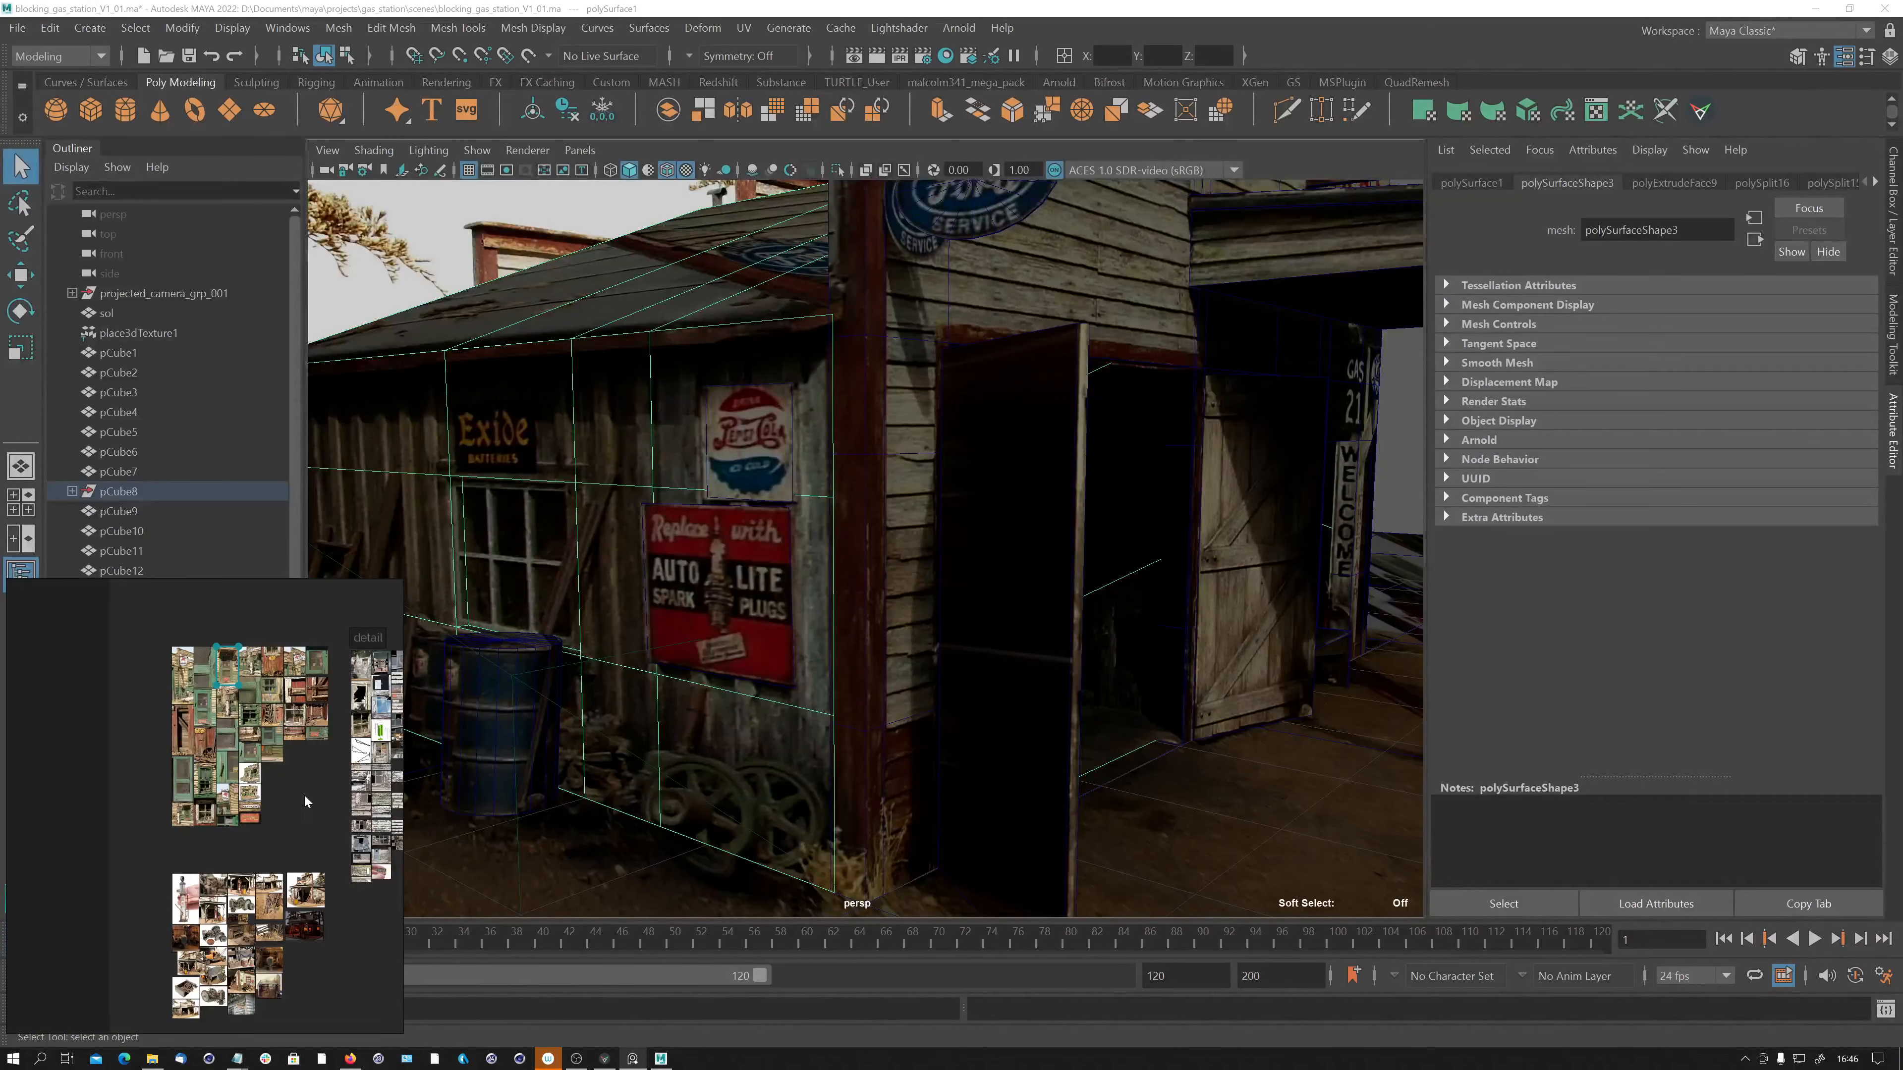
Examine the peeling white-painted plank photos in the reference board's detail group, from close-up and overview.
middle_click_drag(312, 810, 202, 813)
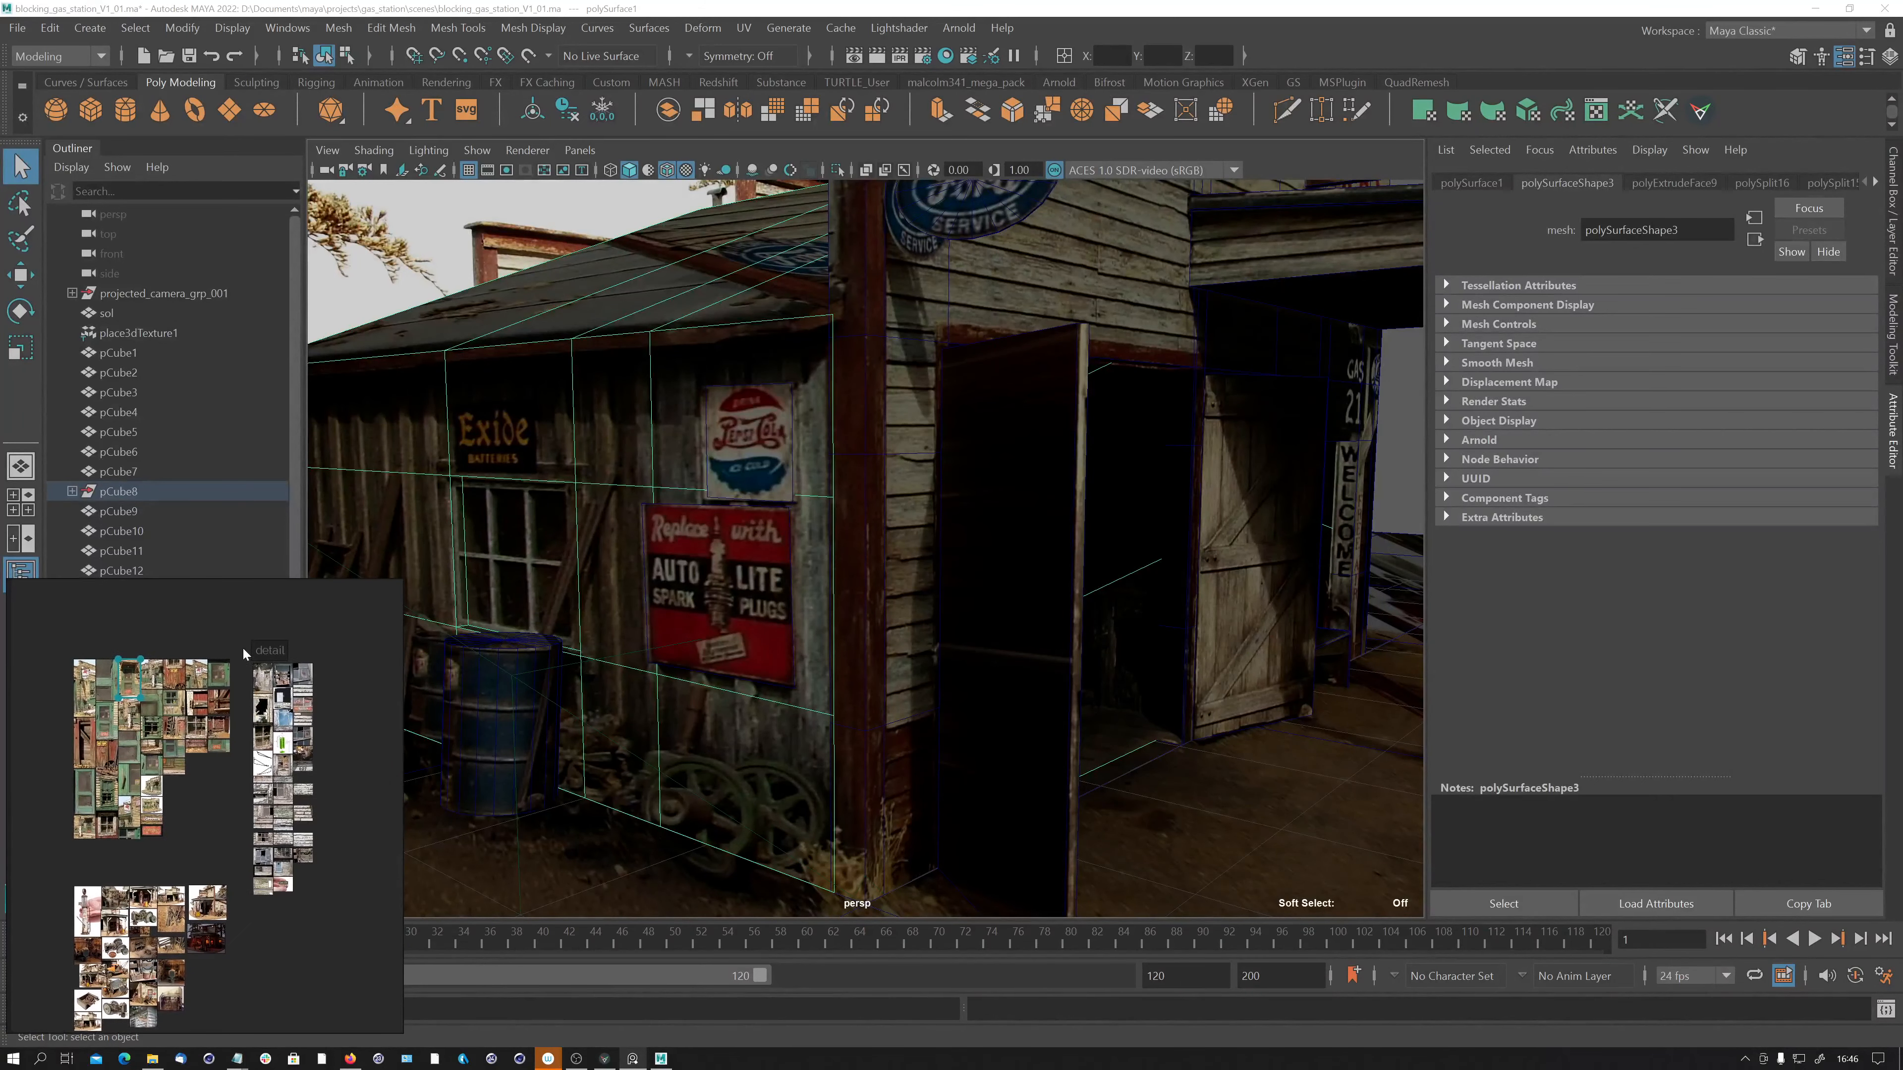
left_click_drag(238, 628, 330, 920)
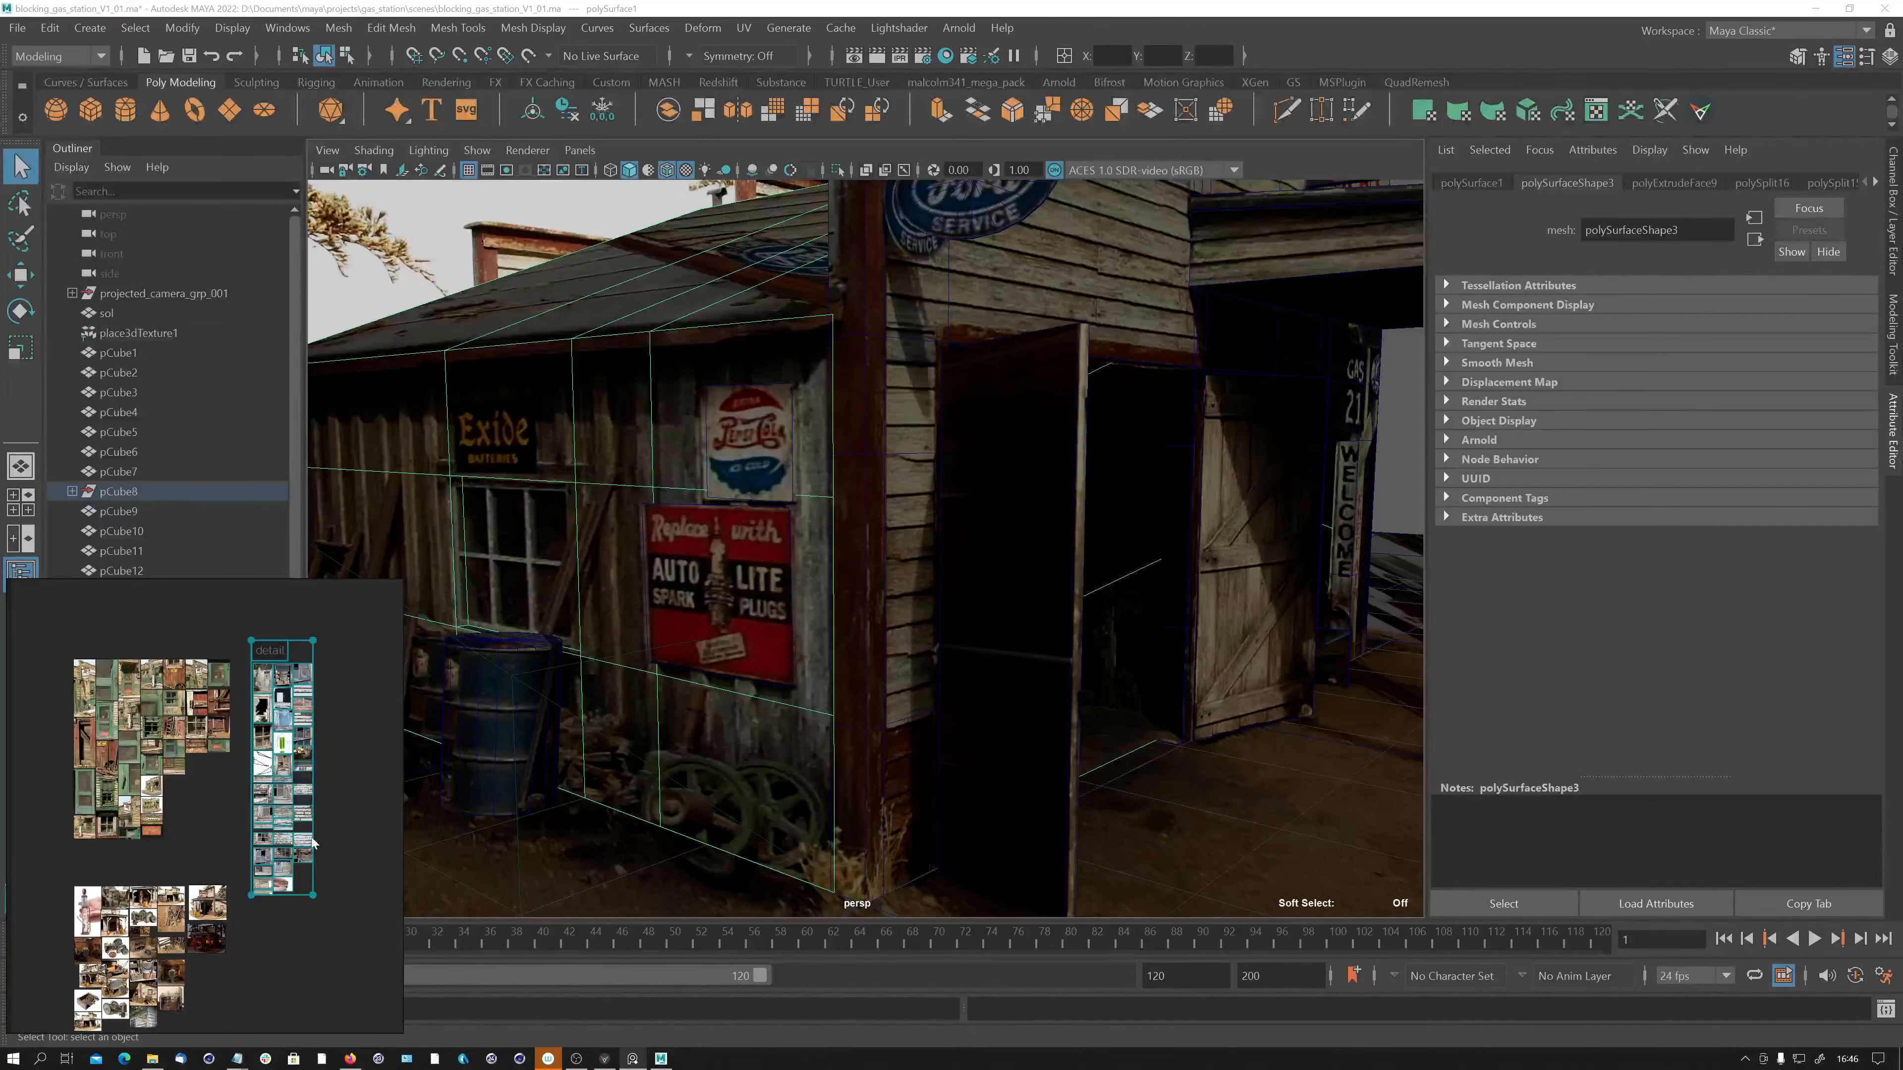
left_click(341, 808)
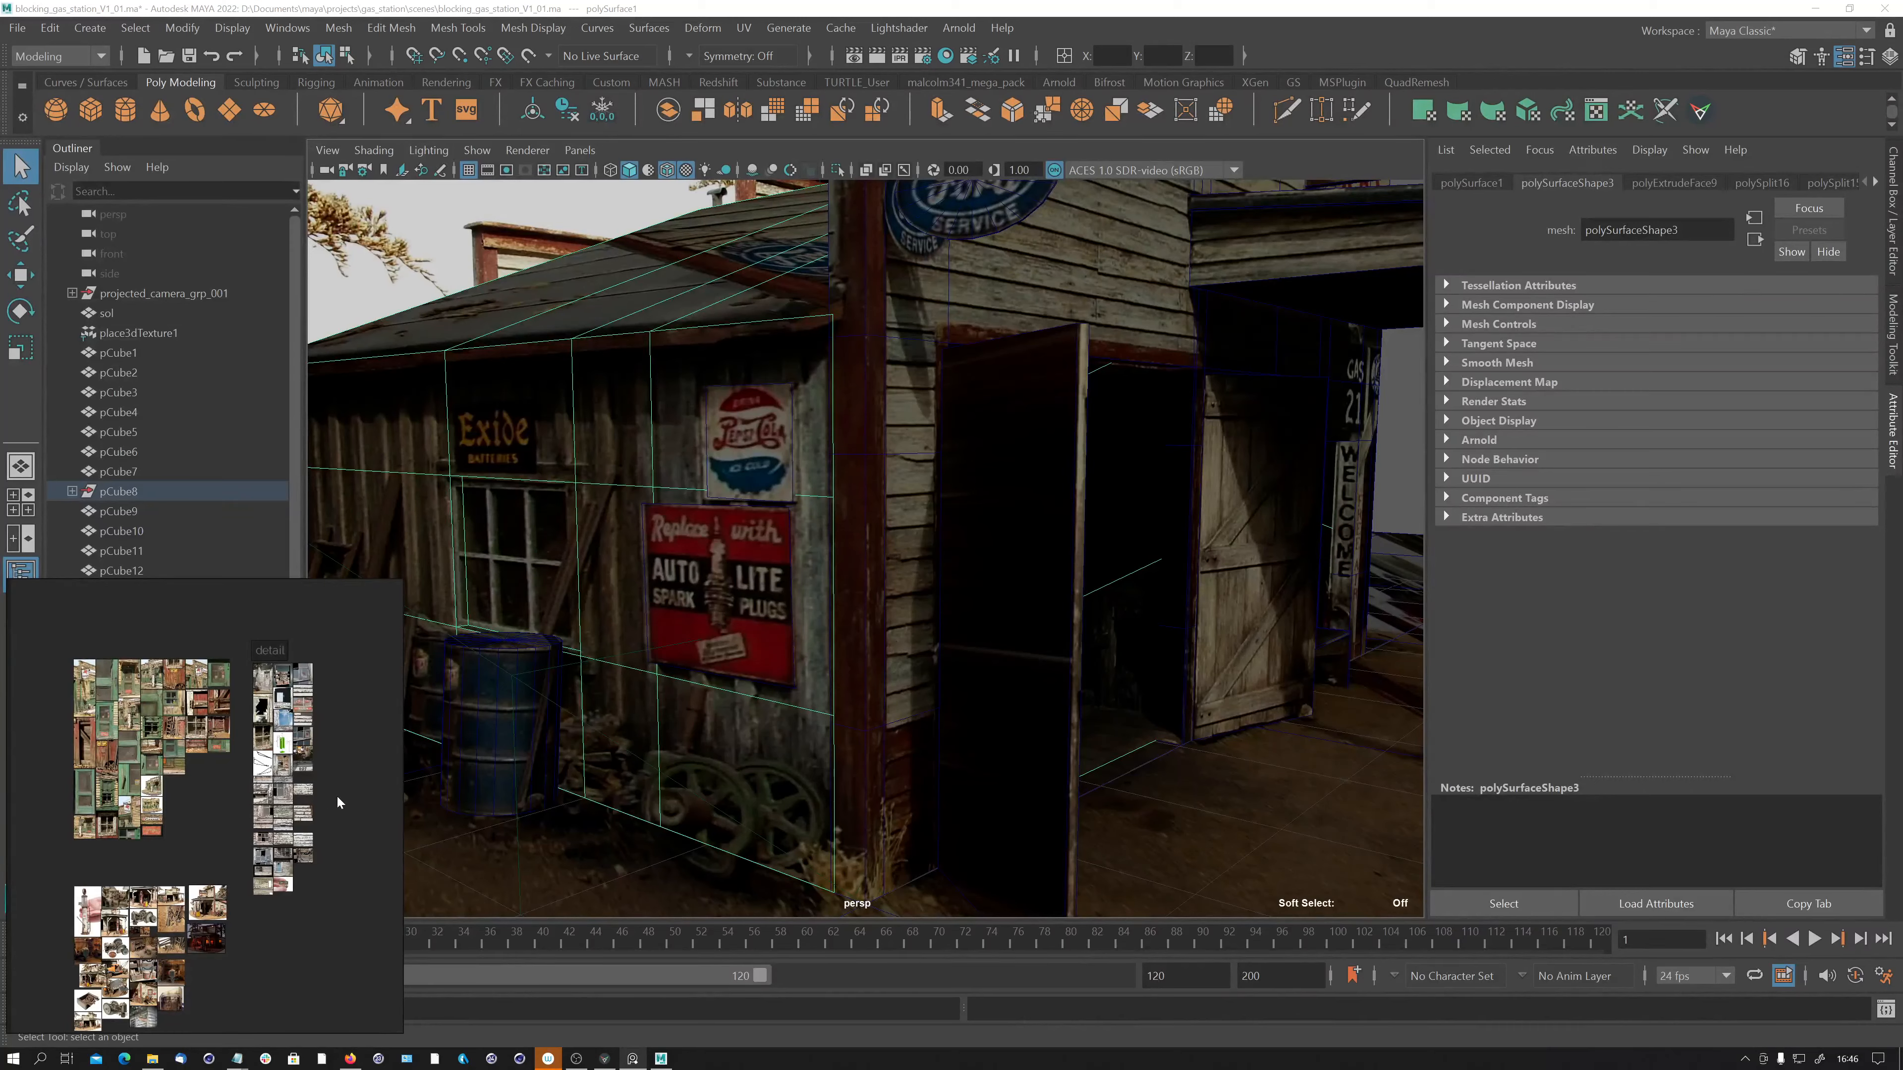
double_click(303, 813)
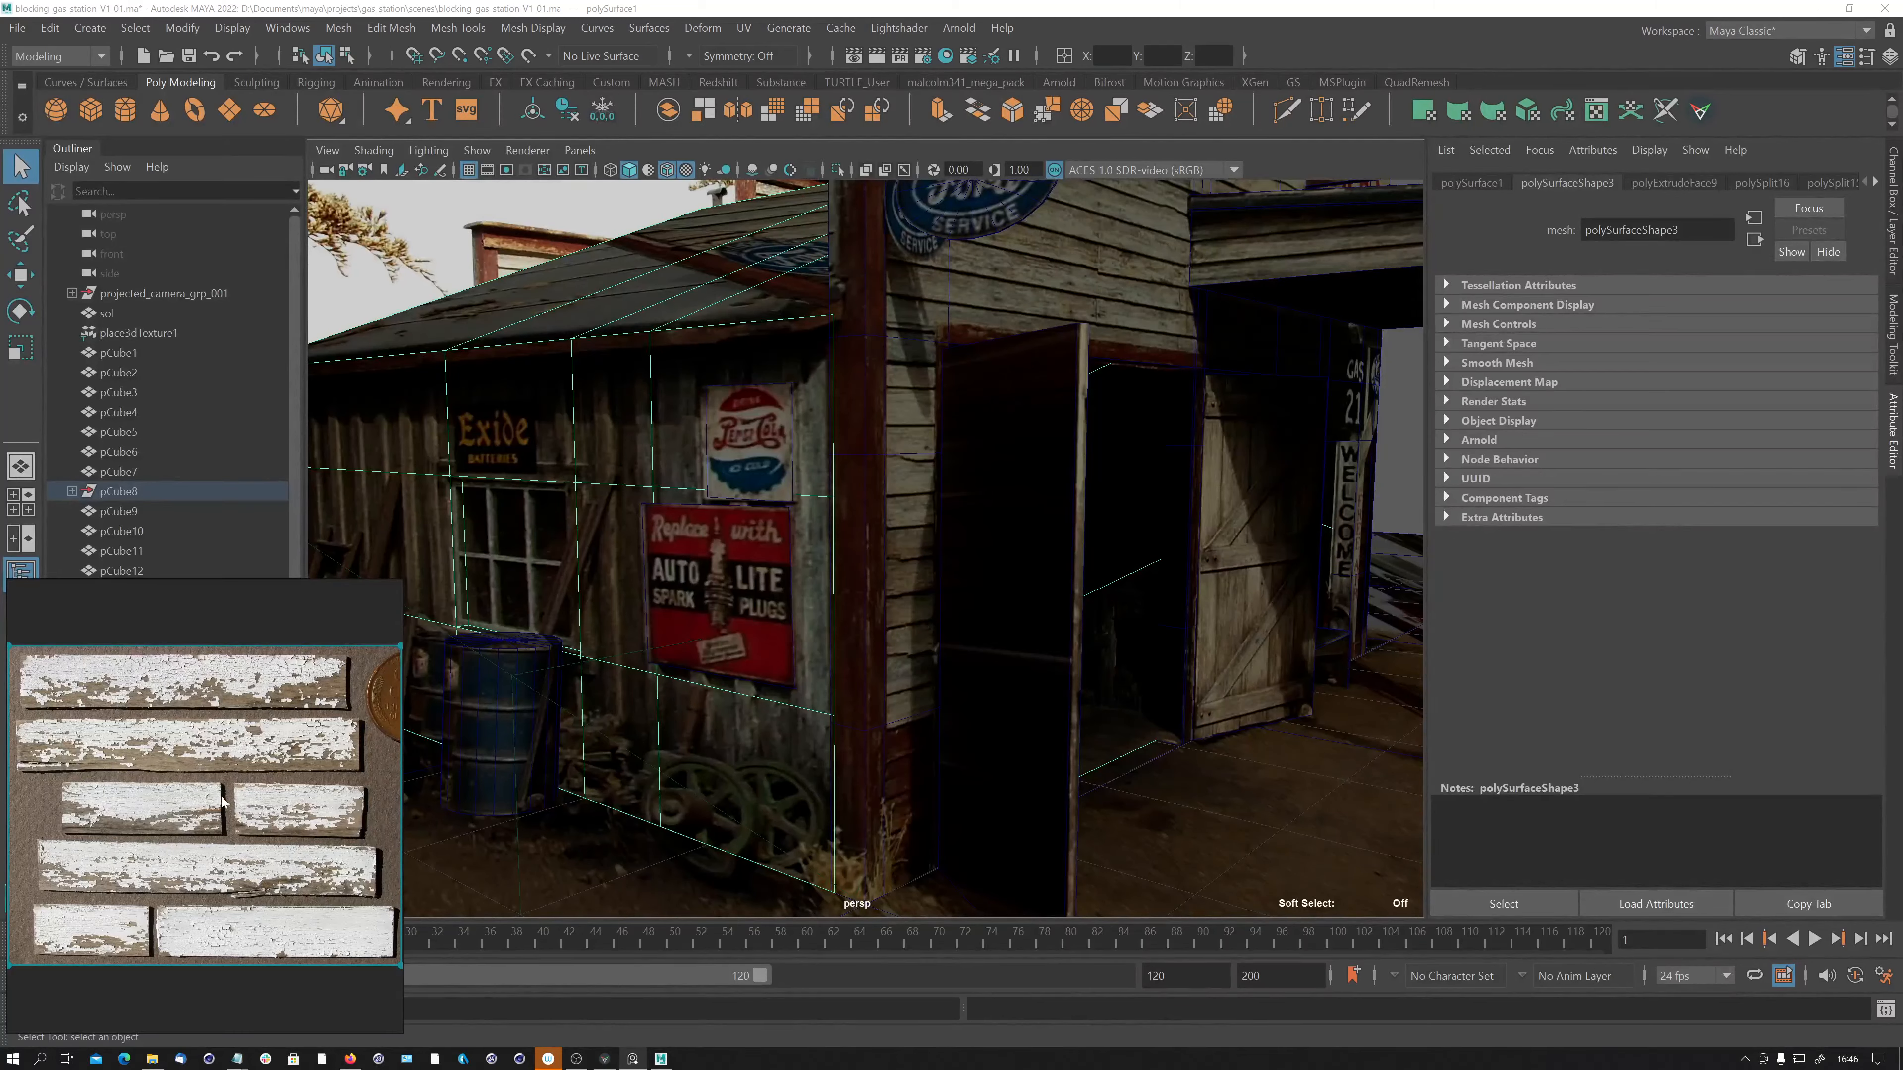
mouse_move(226, 757)
middle_mouse_down()
mouse_move(265, 755)
mouse_move(247, 760)
middle_mouse_up()
scroll(249, 765, "up", 6)
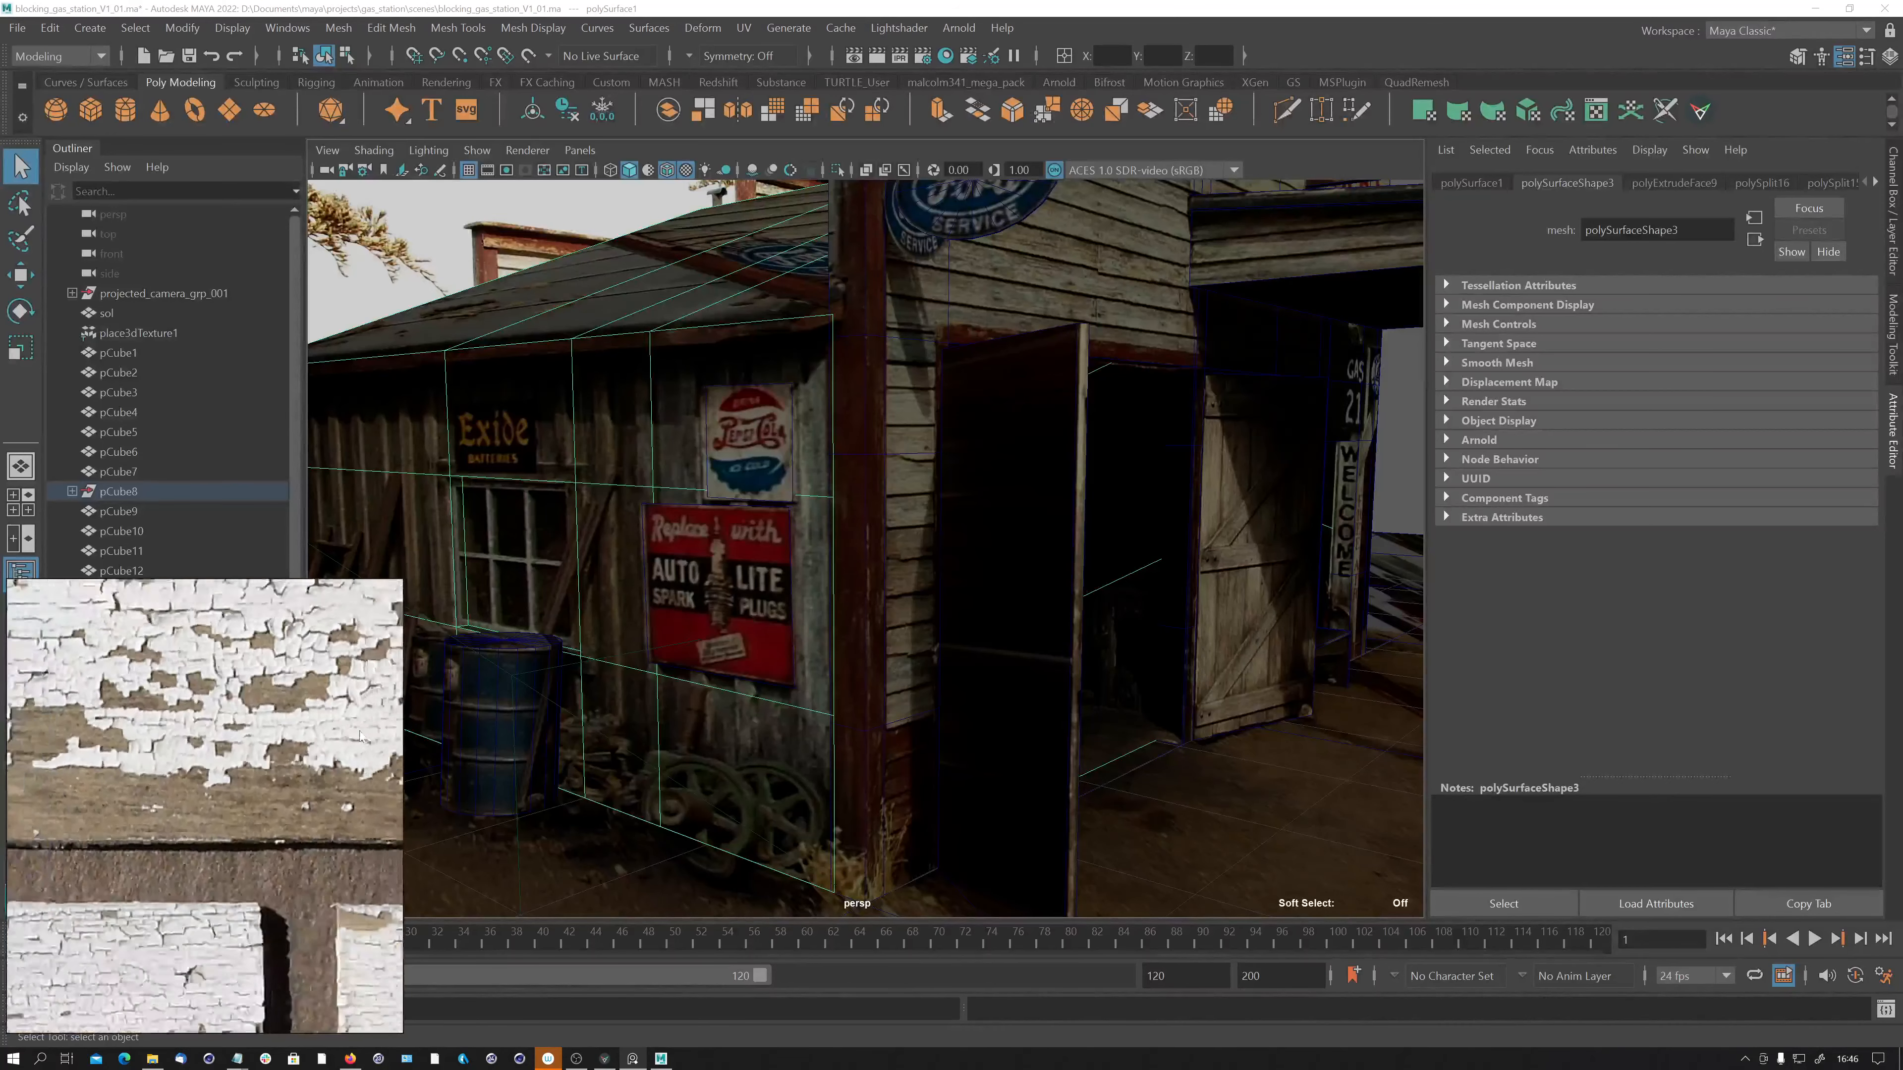
scroll(293, 754, "up", 4)
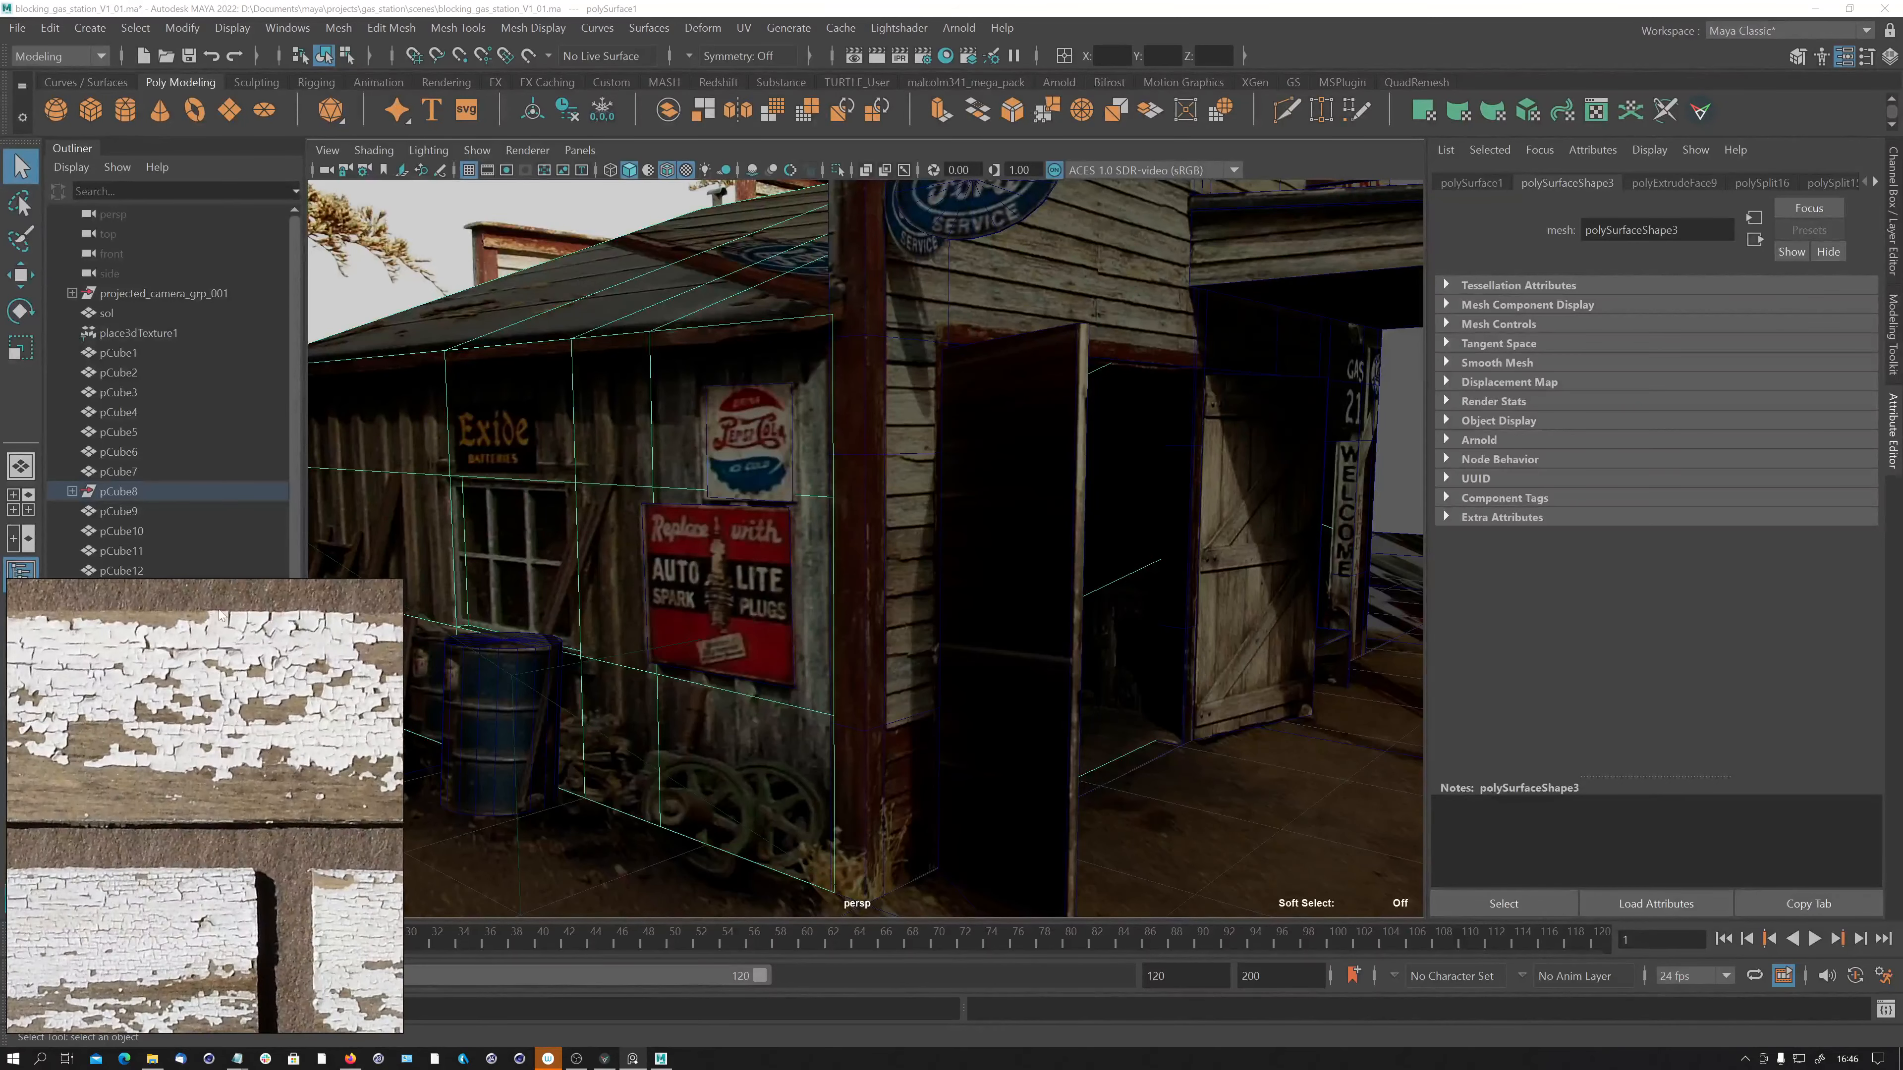
scroll(268, 673, "down", 8)
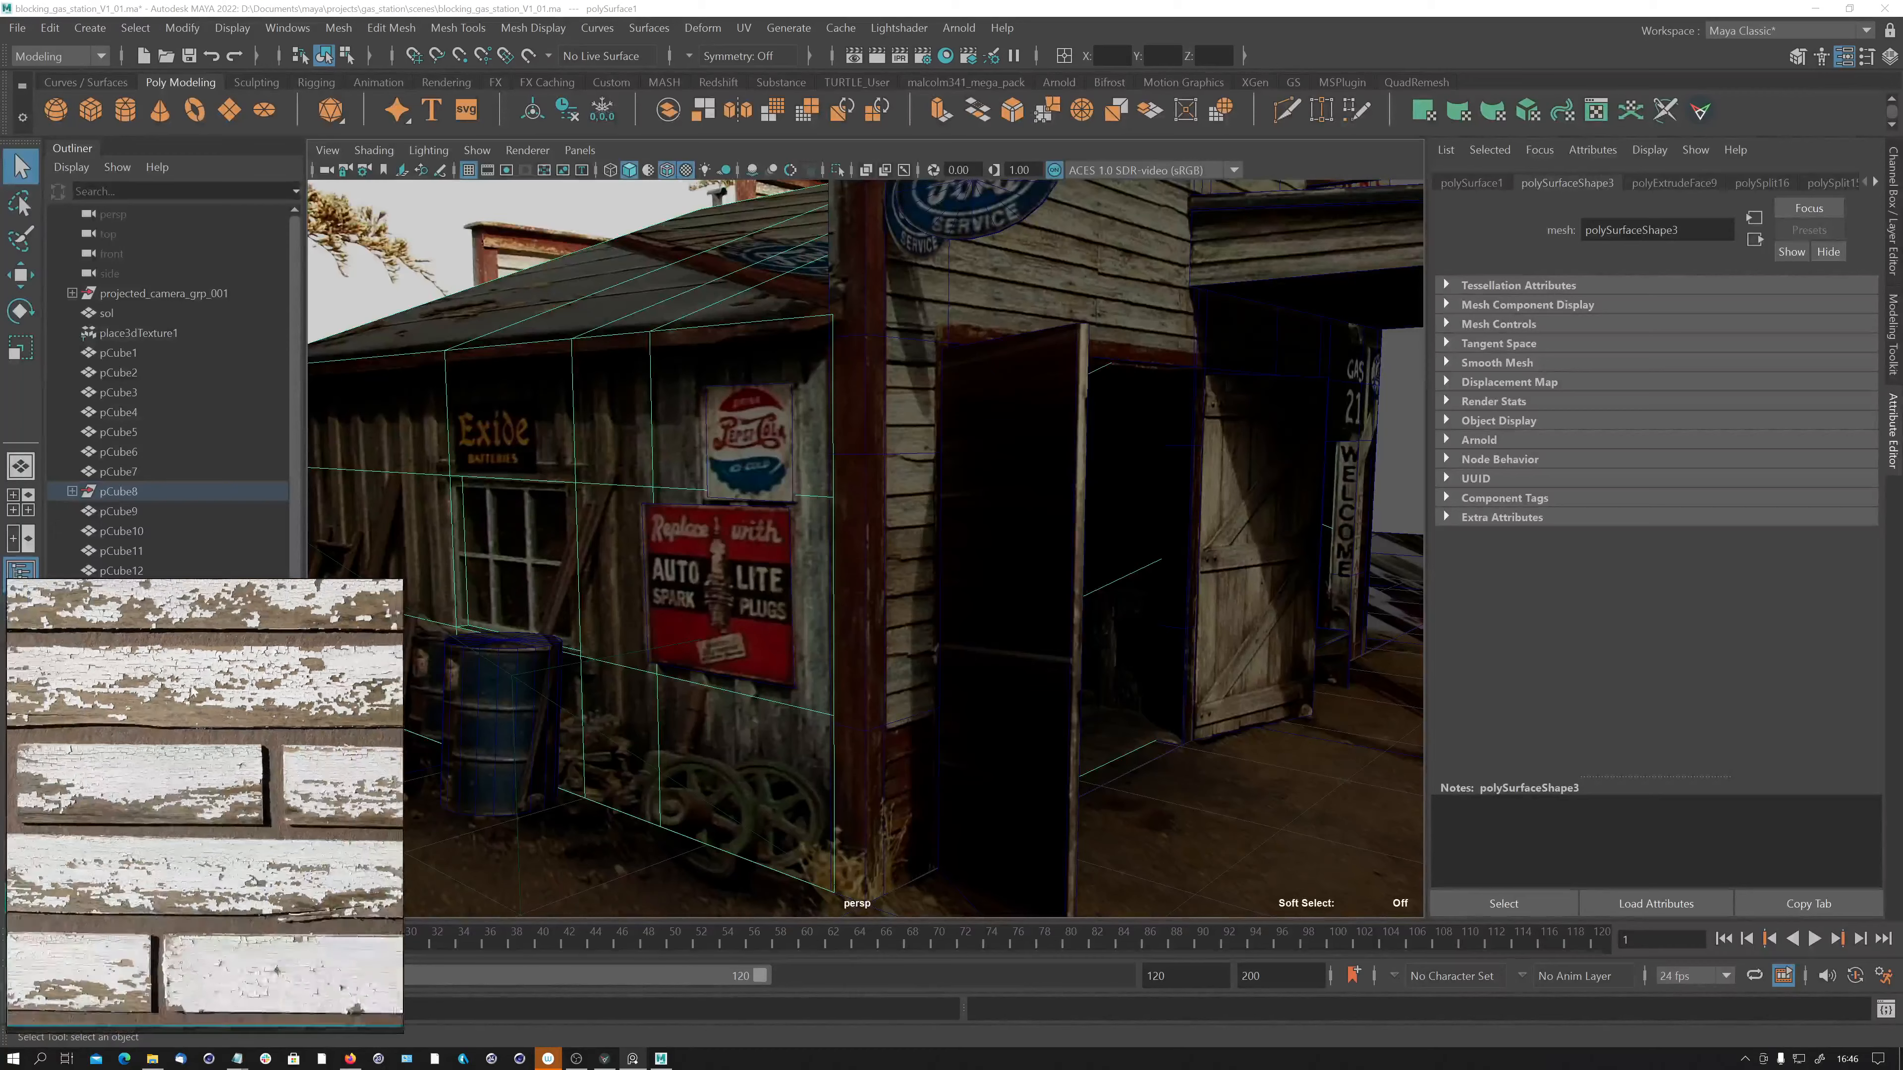
scroll(98, 718, "up", 1)
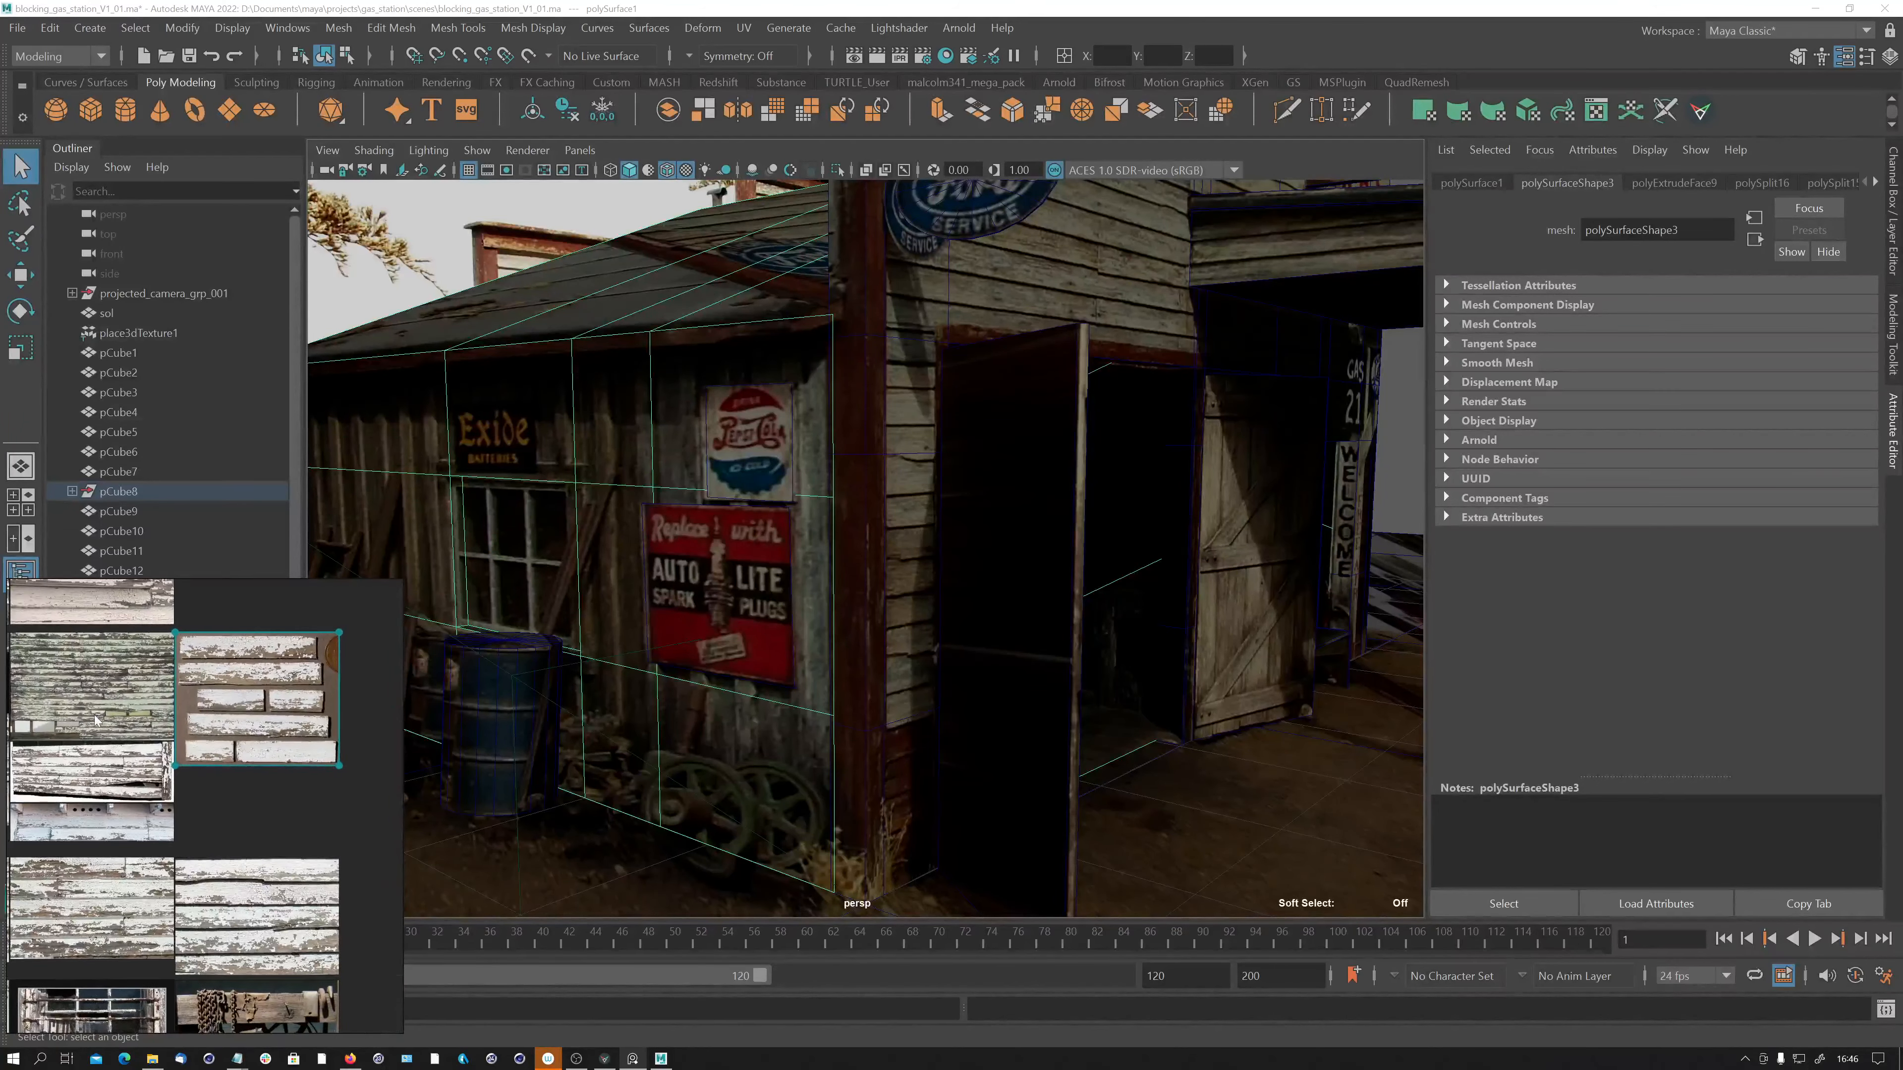
scroll(258, 915, "up", 8)
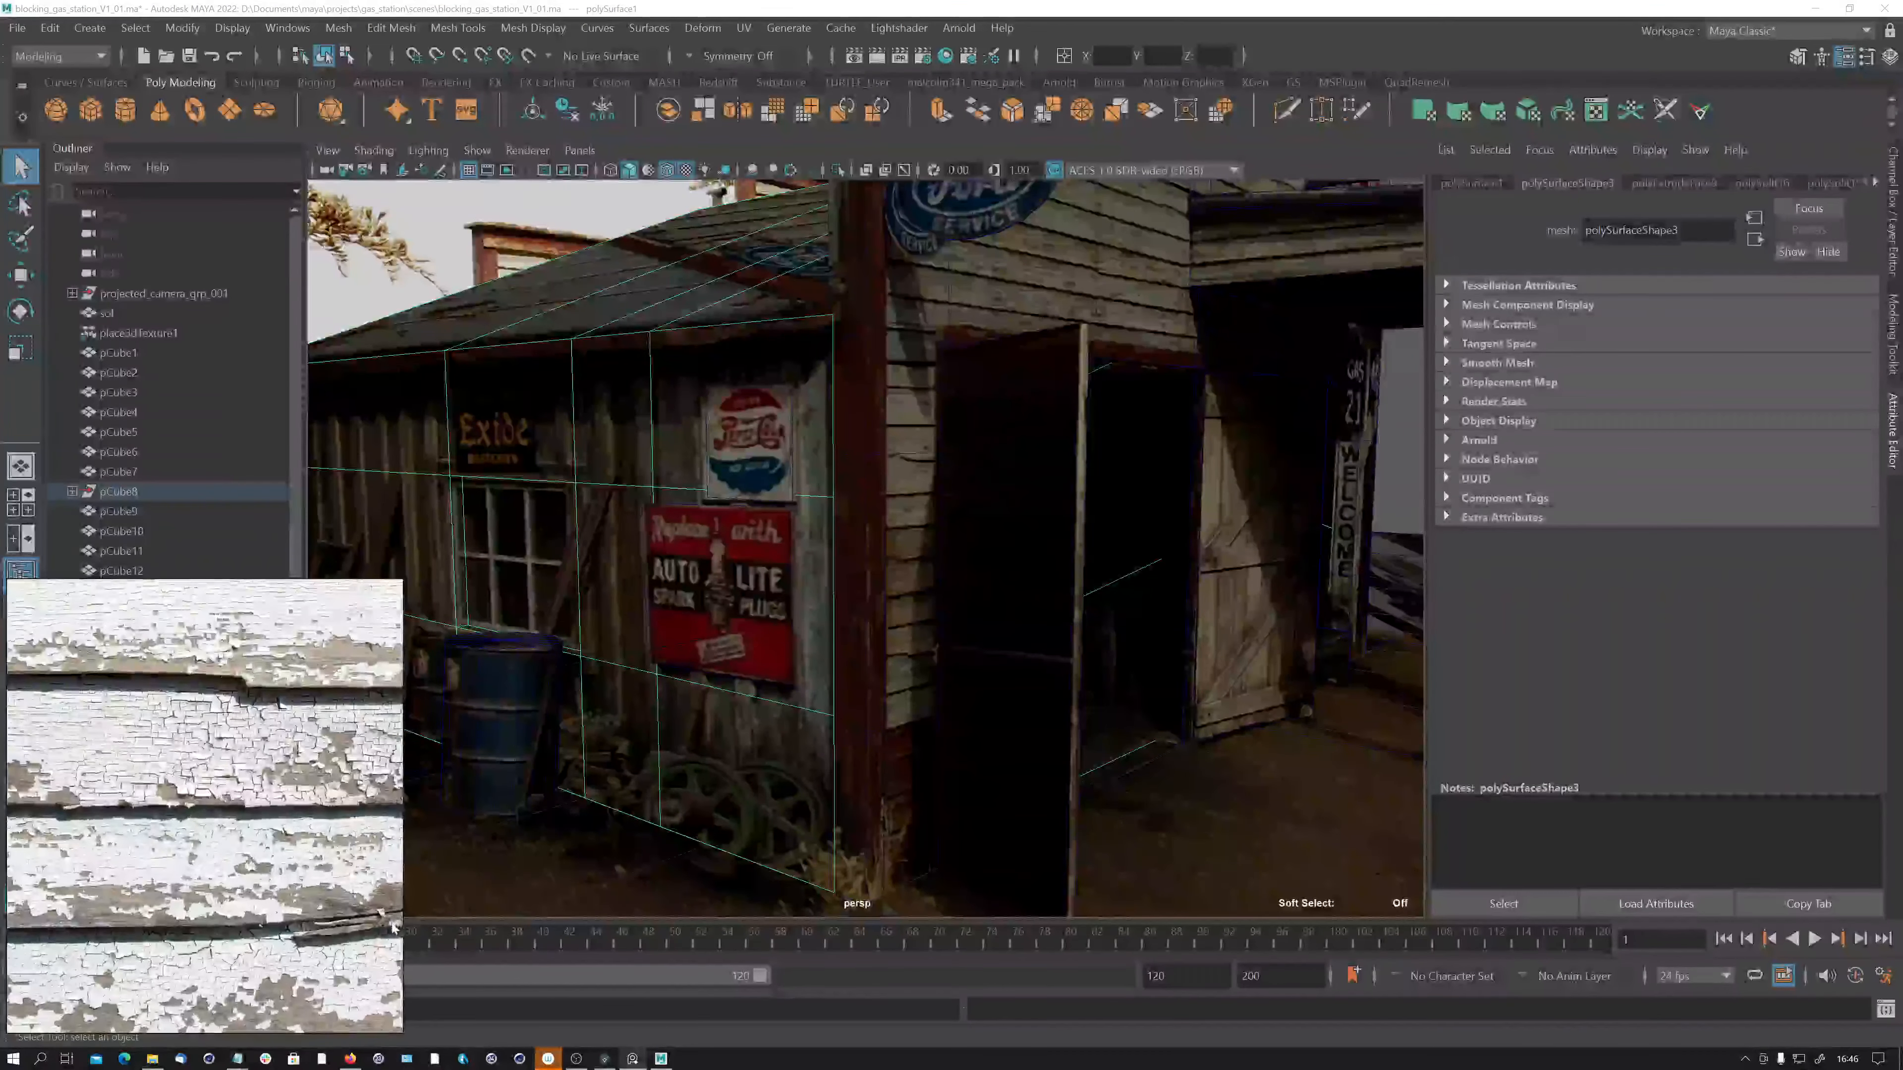
scroll(393, 929, "down", 8)
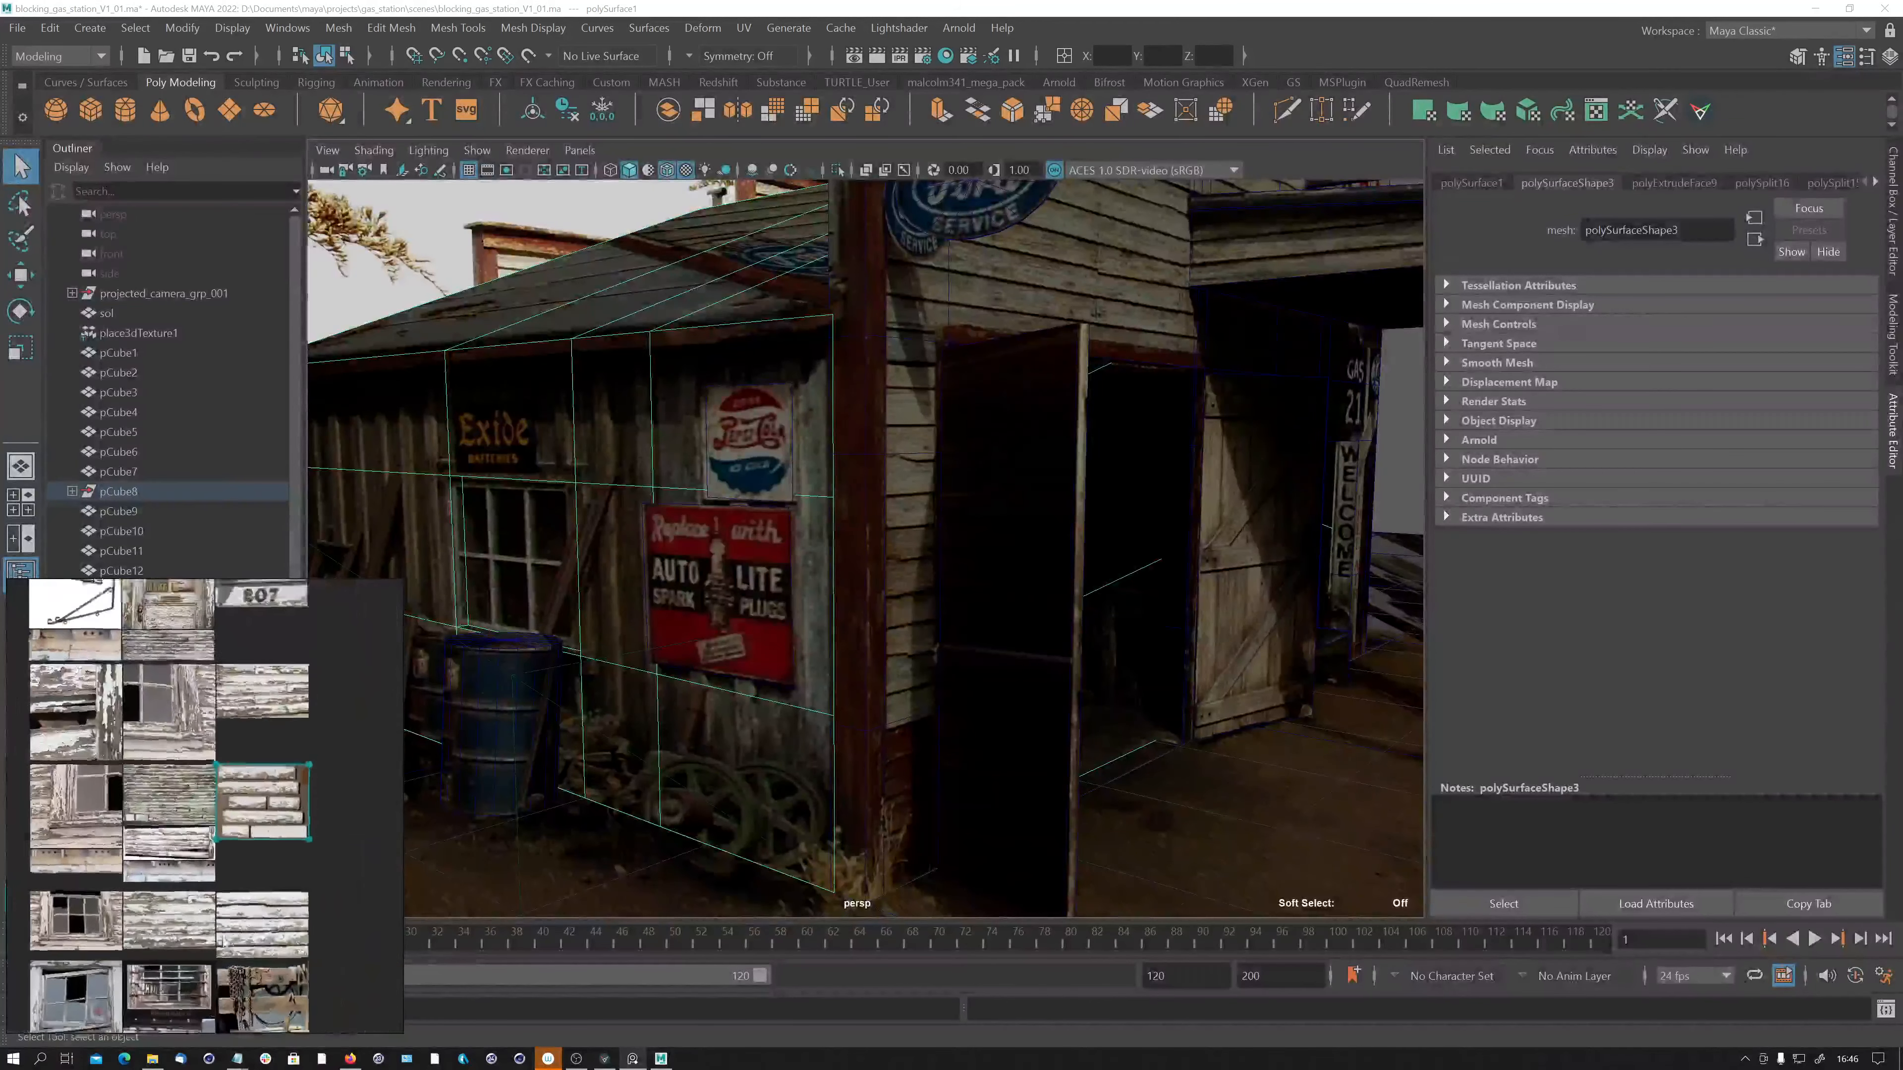
scroll(182, 942, "up", 1)
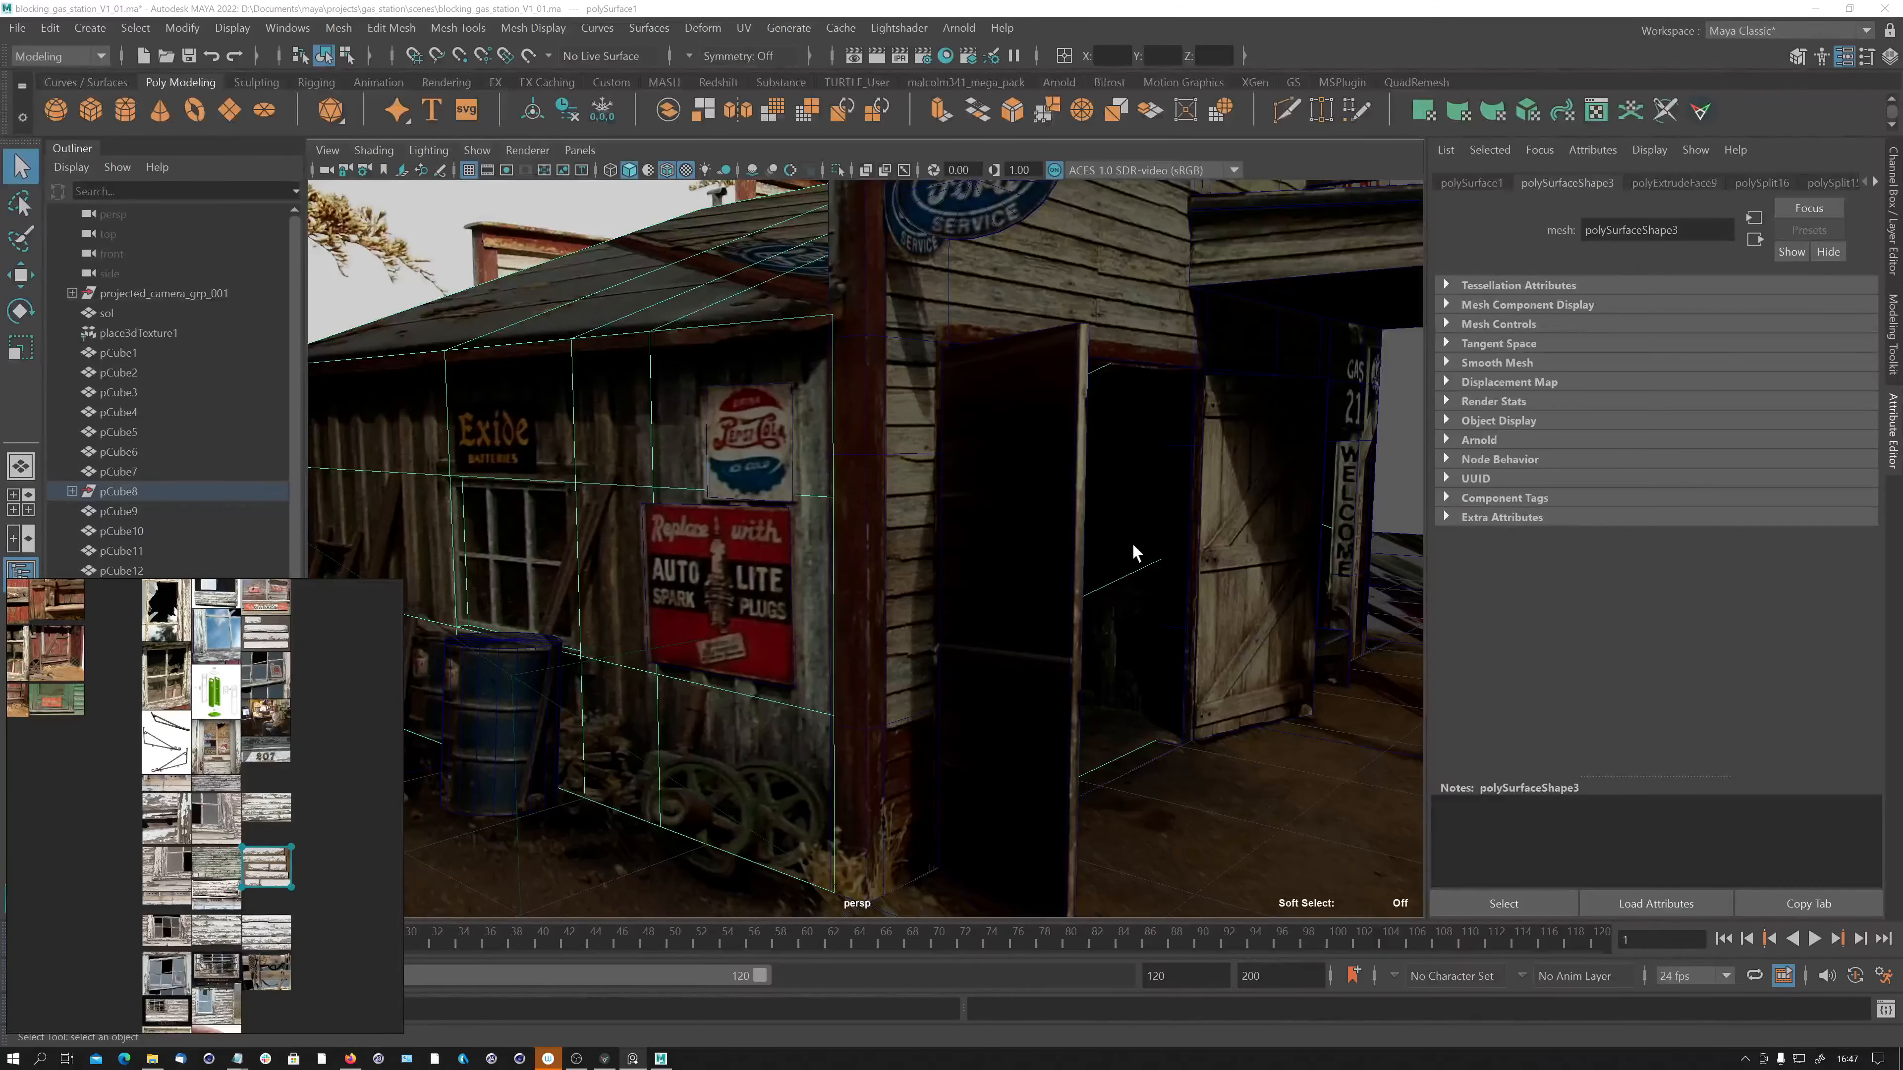
Return to the start of the detail group and move the reference board off the modelling workspace.
left_click(329, 709)
middle_click_drag(337, 615, 349, 819)
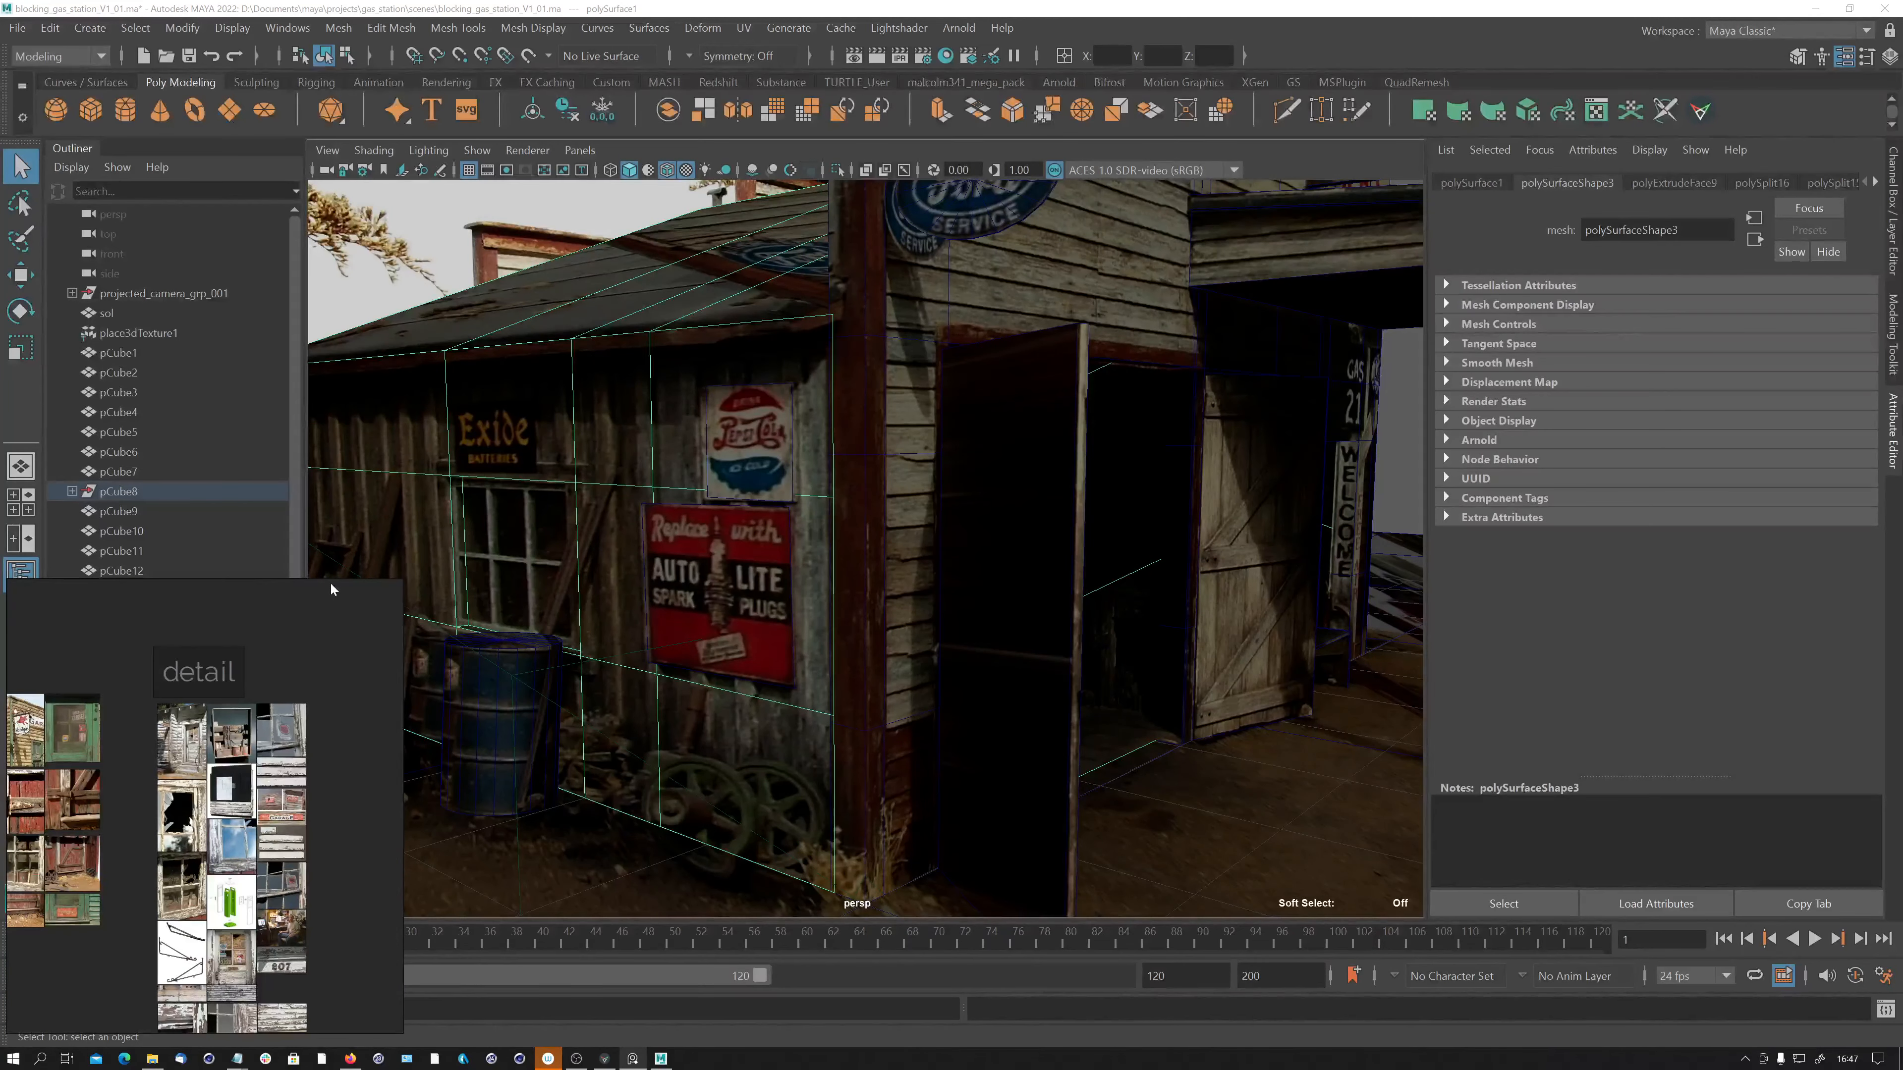
right_click_drag(331, 583, 1902, 382)
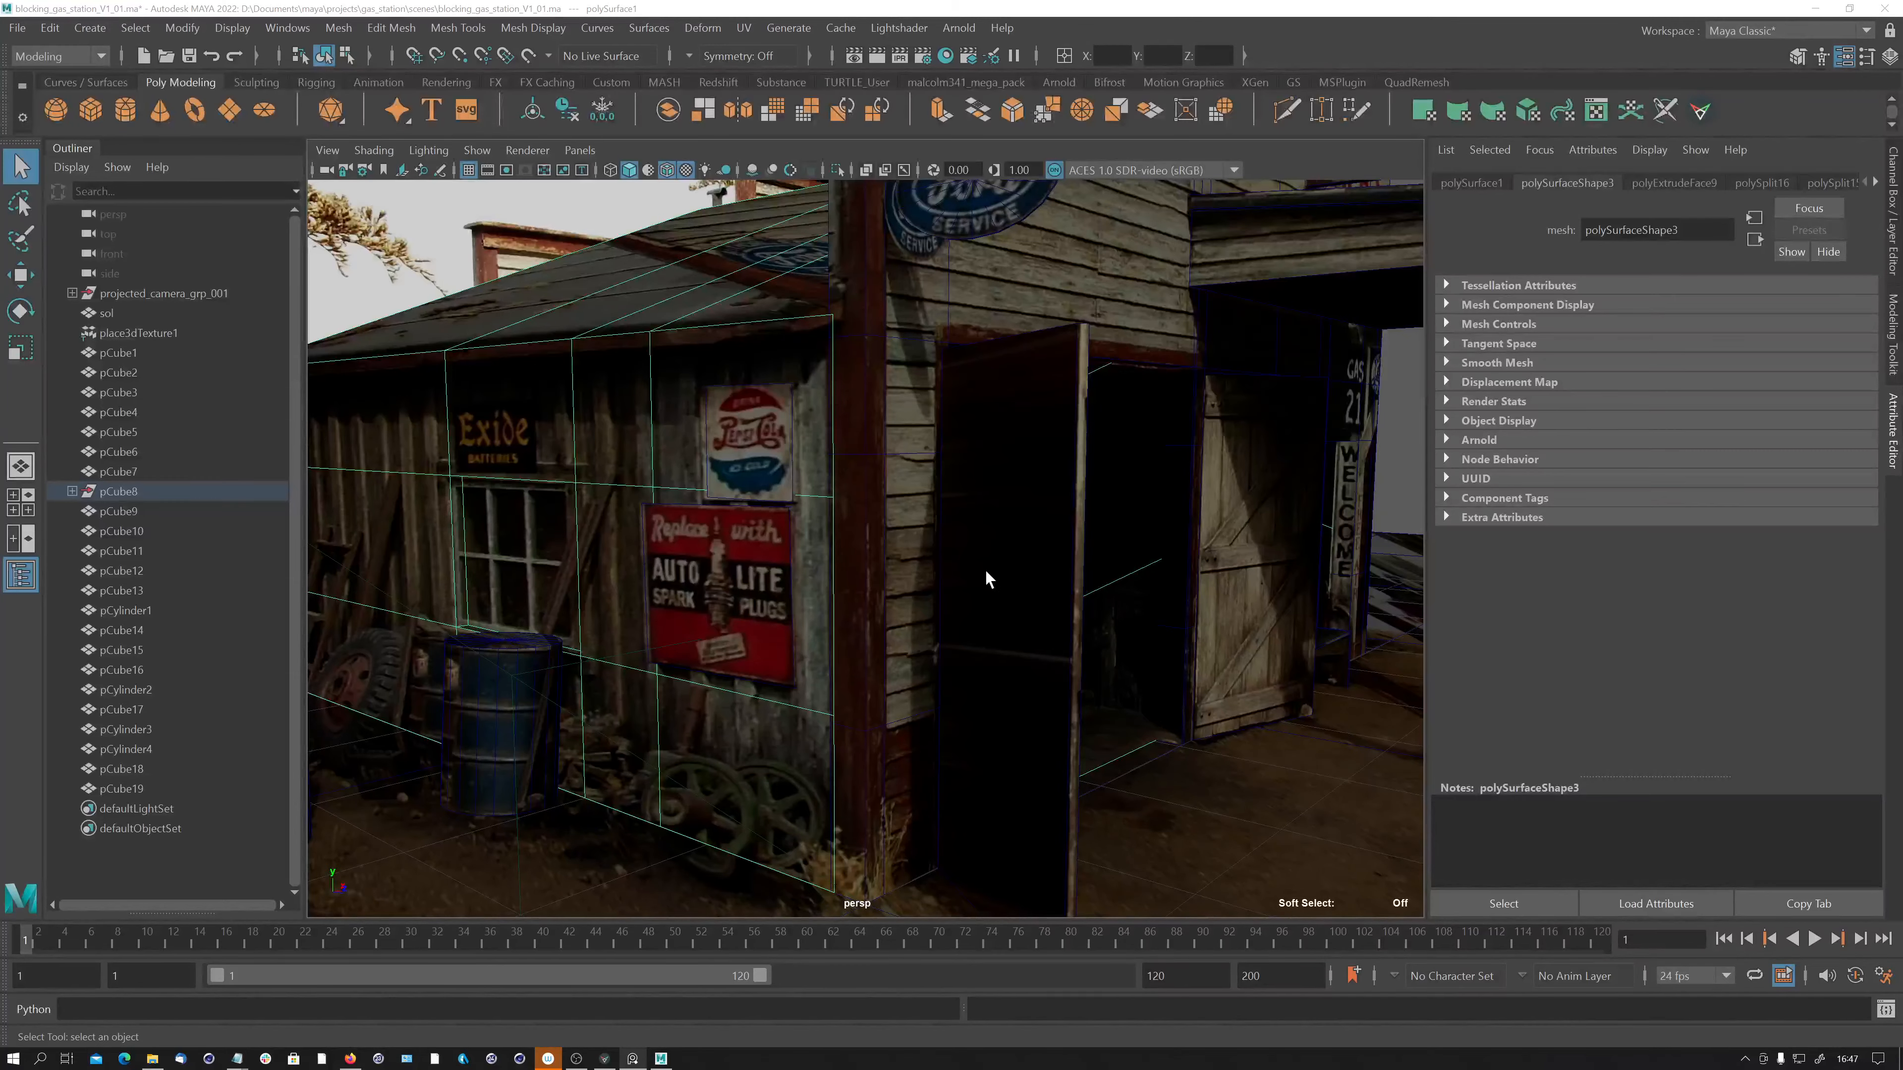
Inspect the projected texture on the building, canopy and surrounding ground from higher angles, selecting the front corner post and pCube19 in turn.
mouse_move(987, 573)
left_mouse_down("alt")
mouse_move(962, 558)
mouse_move(1003, 570)
left_mouse_up("alt")
right_click_drag(1003, 570, 723, 557, "alt")
left_click_drag(815, 560, 708, 573, "alt")
middle_click_drag(708, 574, 705, 646, "alt")
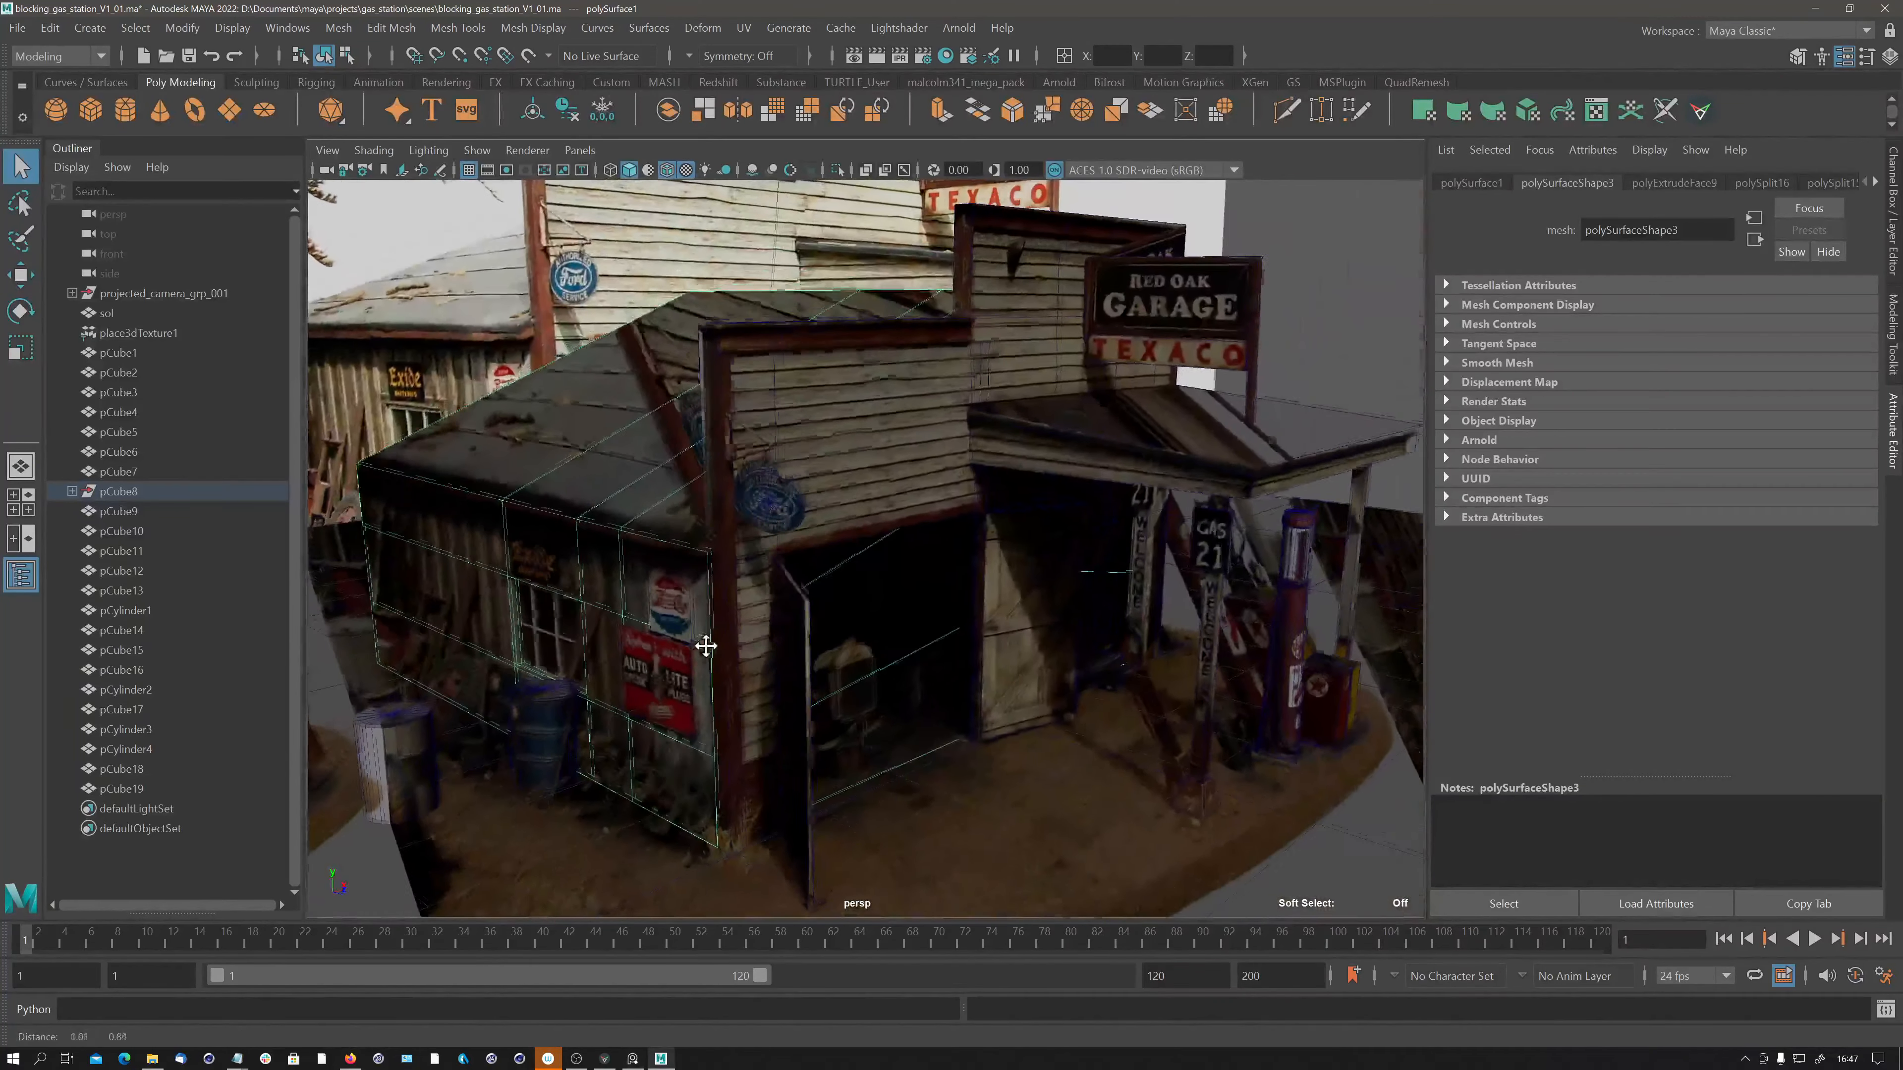
left_click_drag(705, 646, 803, 587, "alt")
middle_click_drag(803, 587, 698, 584, "alt")
left_click_drag(738, 573, 751, 614, "alt")
left_click(621, 611)
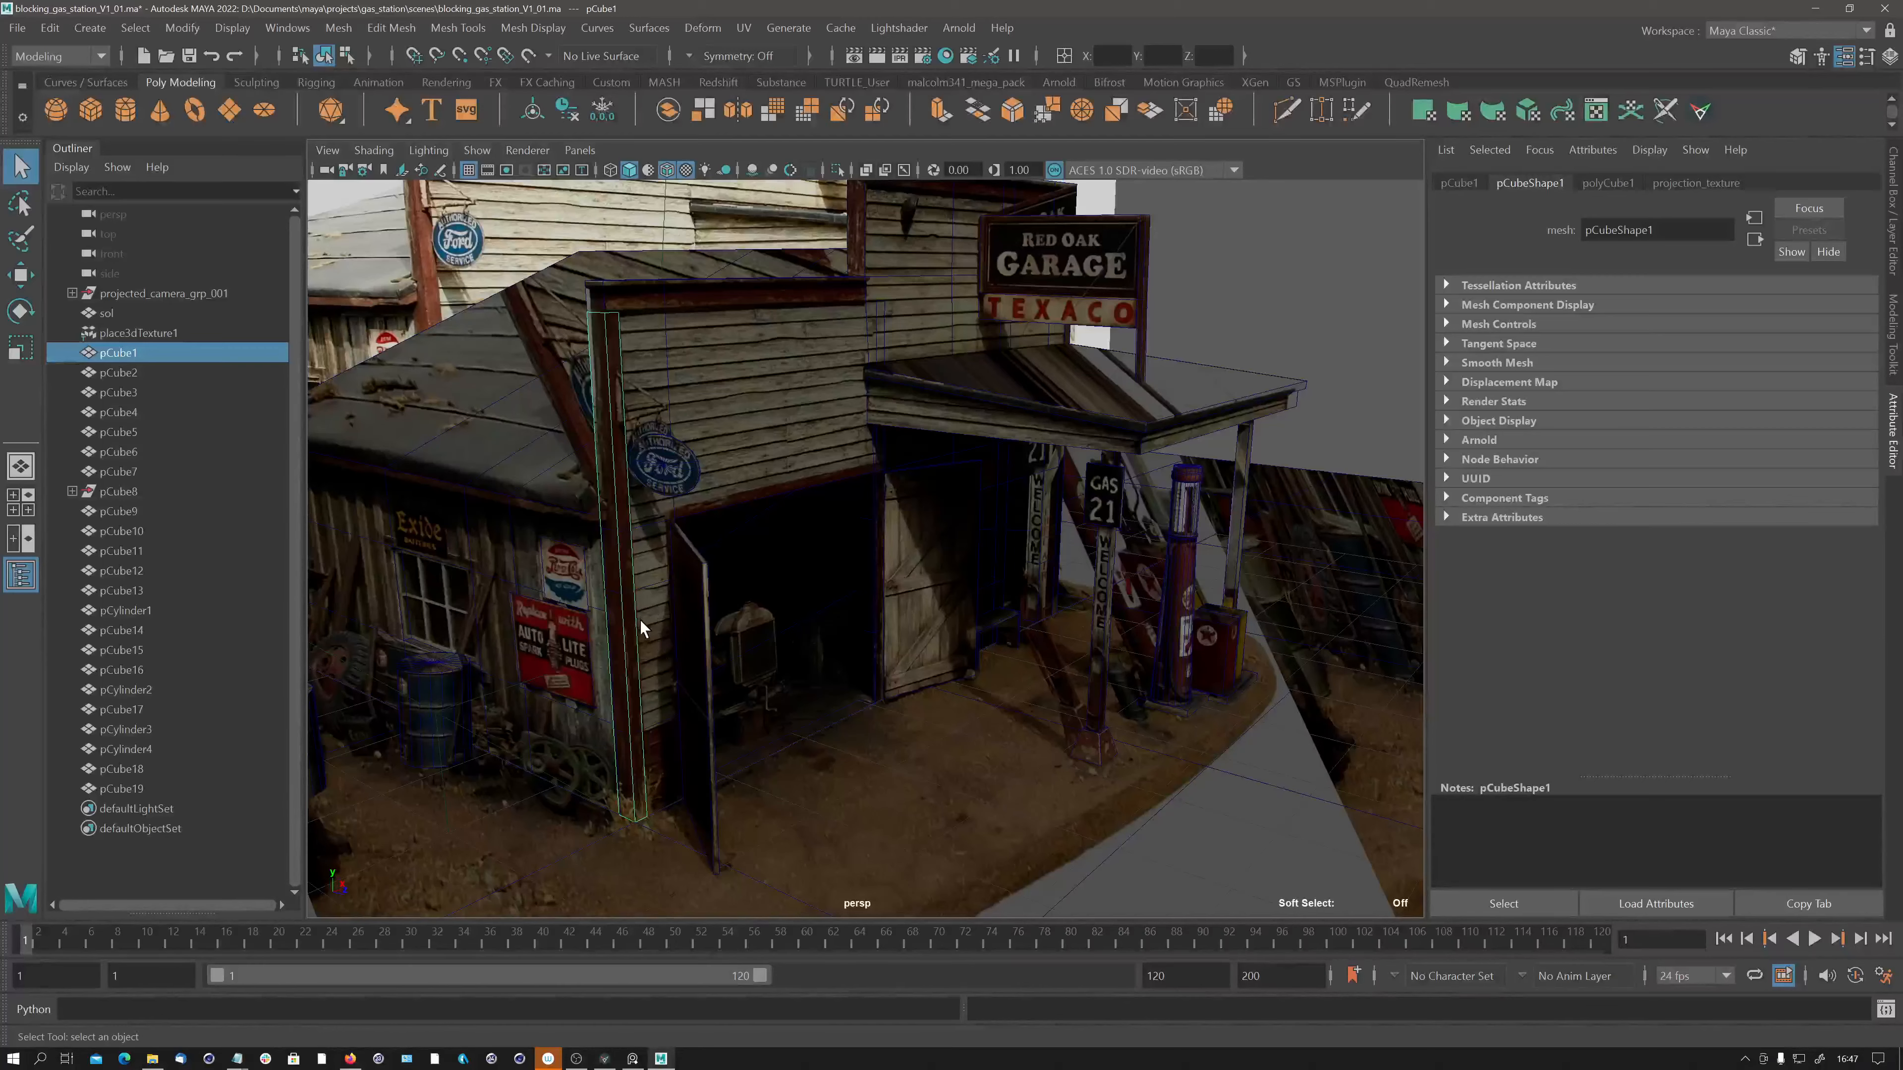
middle_click_drag(650, 616, 741, 605, "alt")
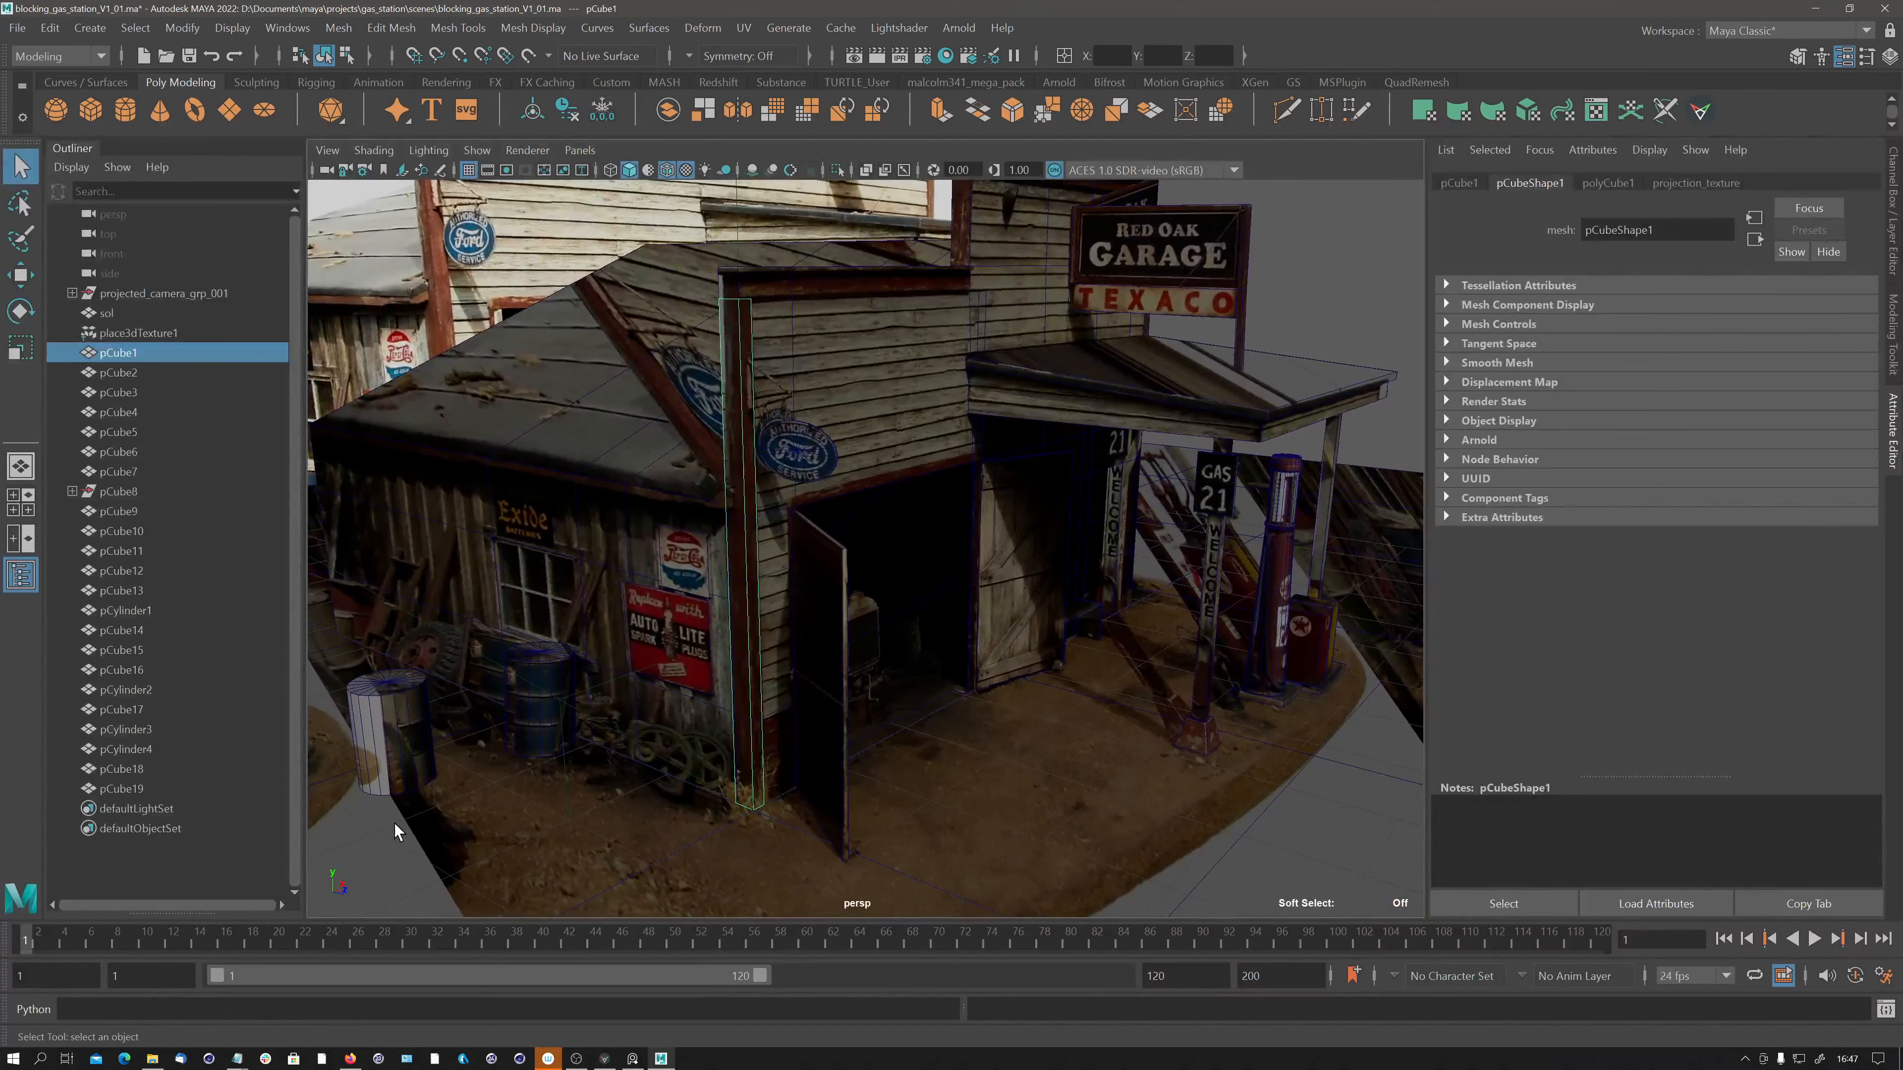
left_click(130, 784)
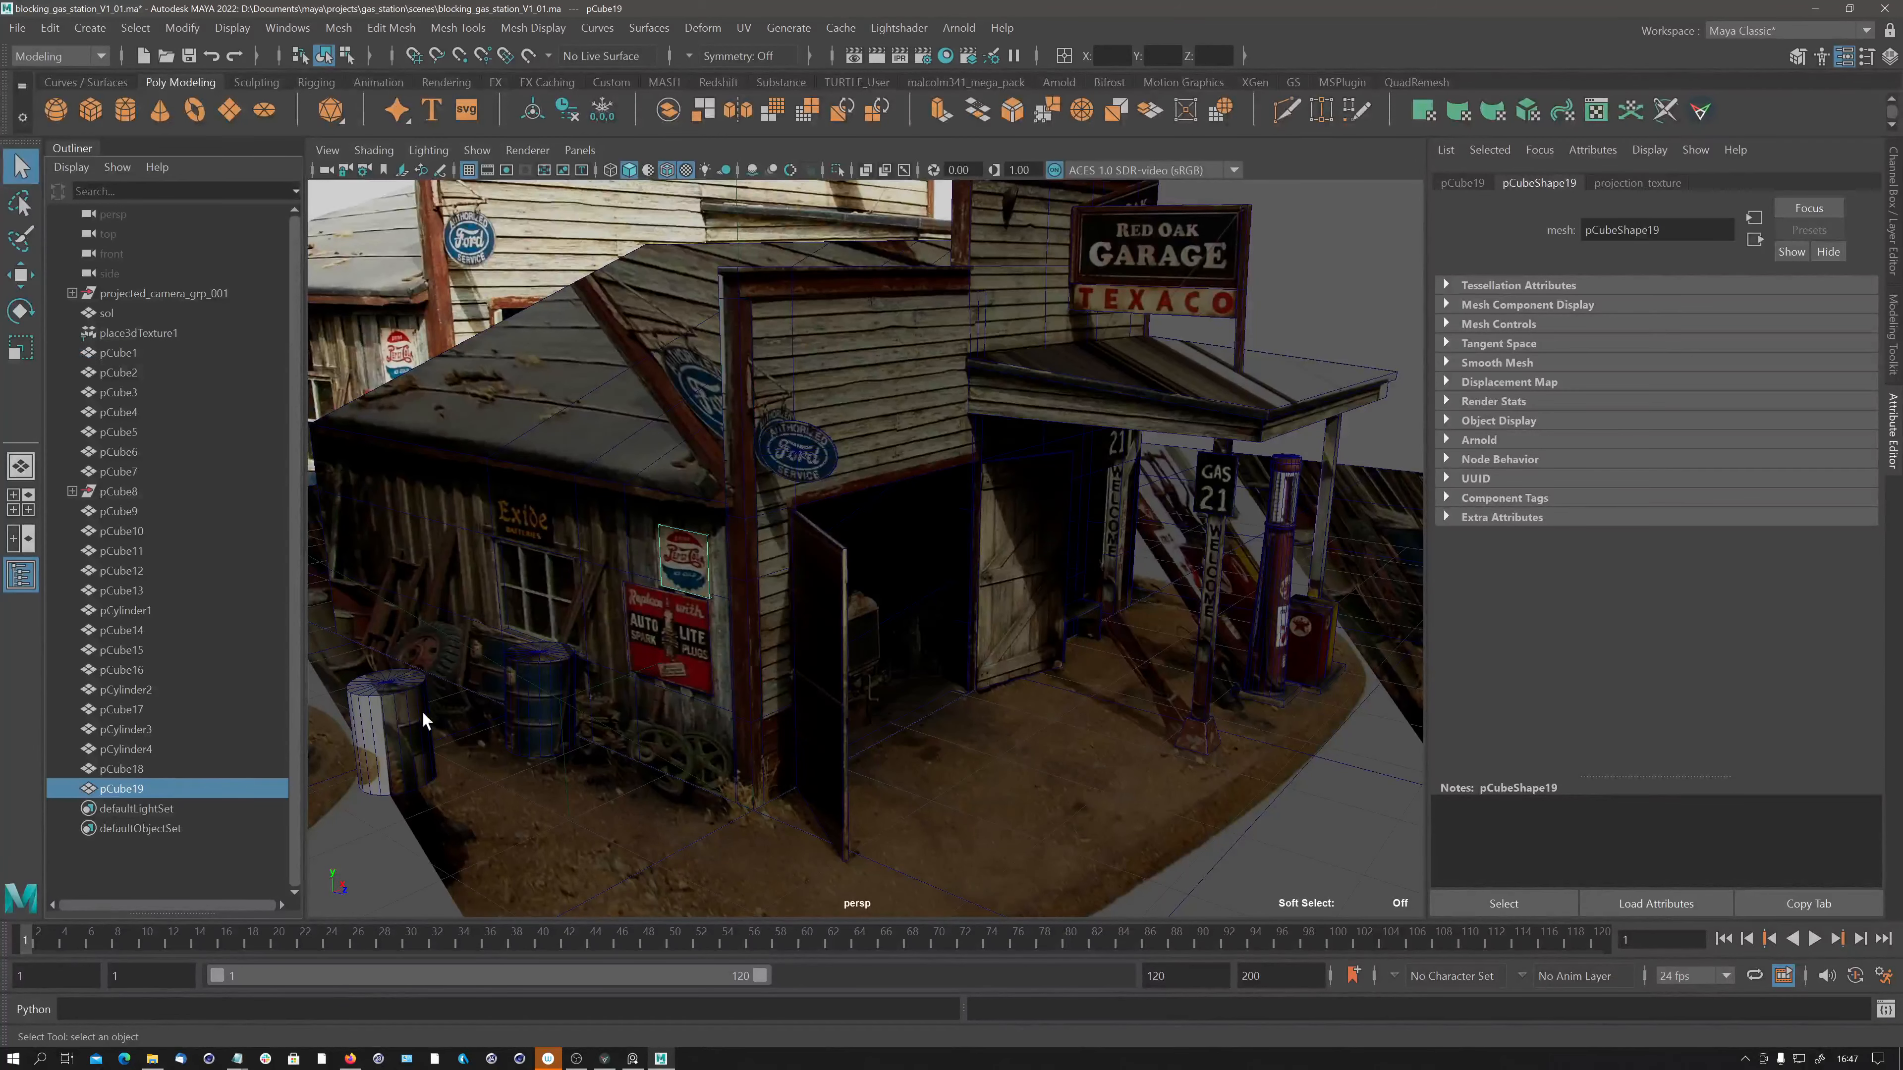
right_click_drag(1069, 516, 603, 540, "alt")
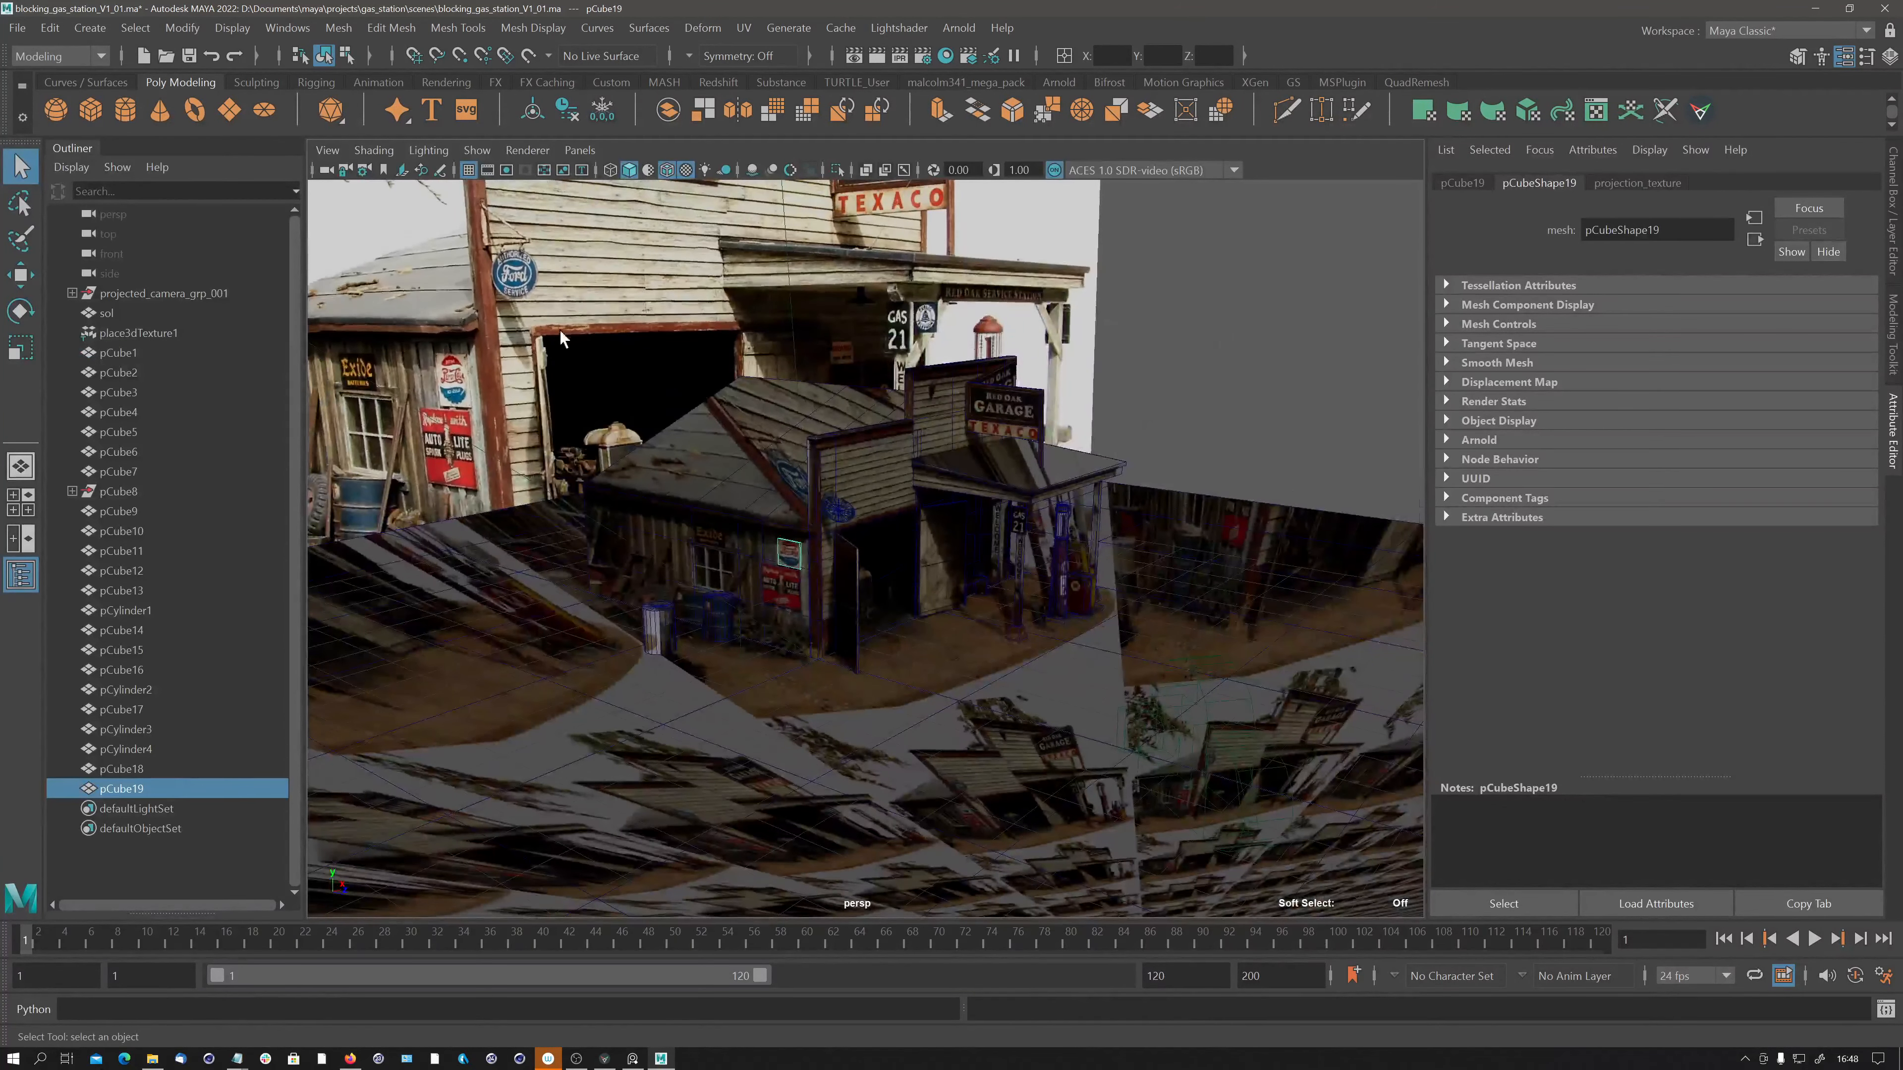
Select the front facade pCube6, the main building body, the garage sign and the canopy roof together.
left_click(123, 349)
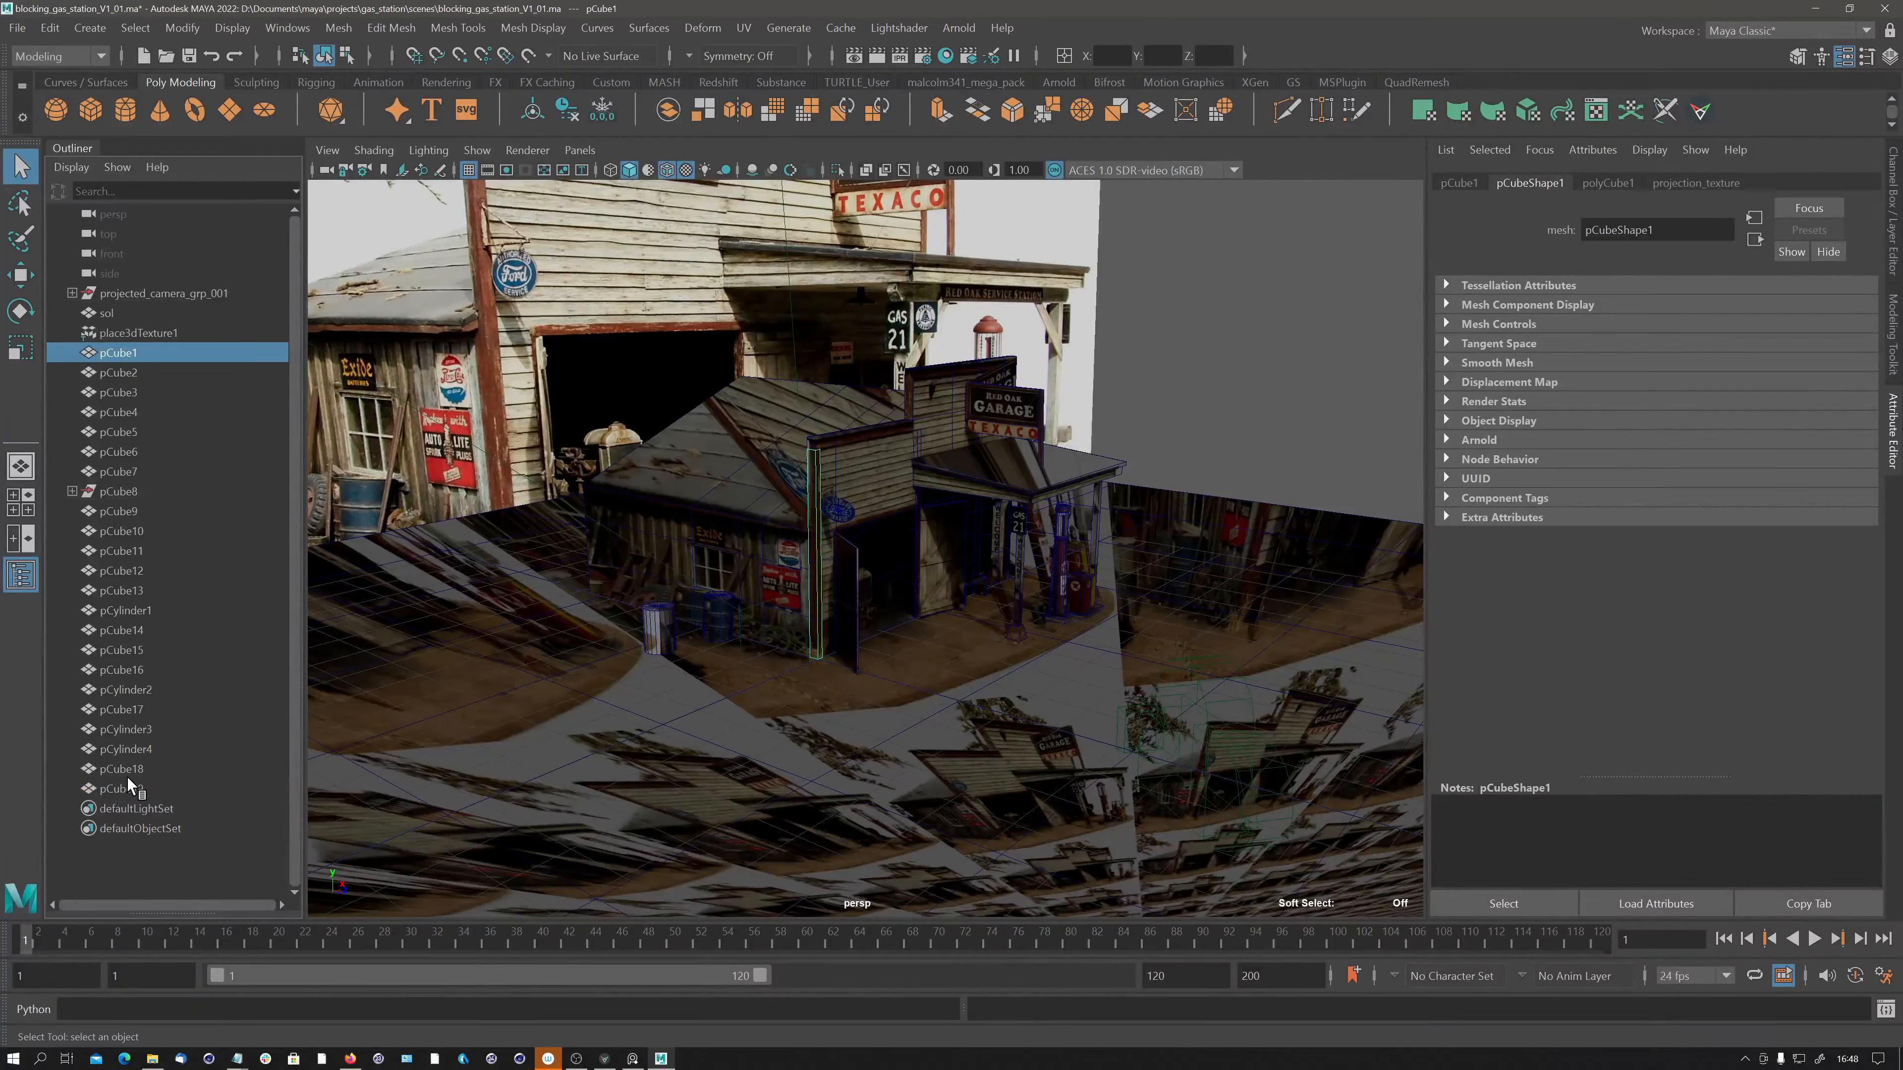
left_click(868, 473)
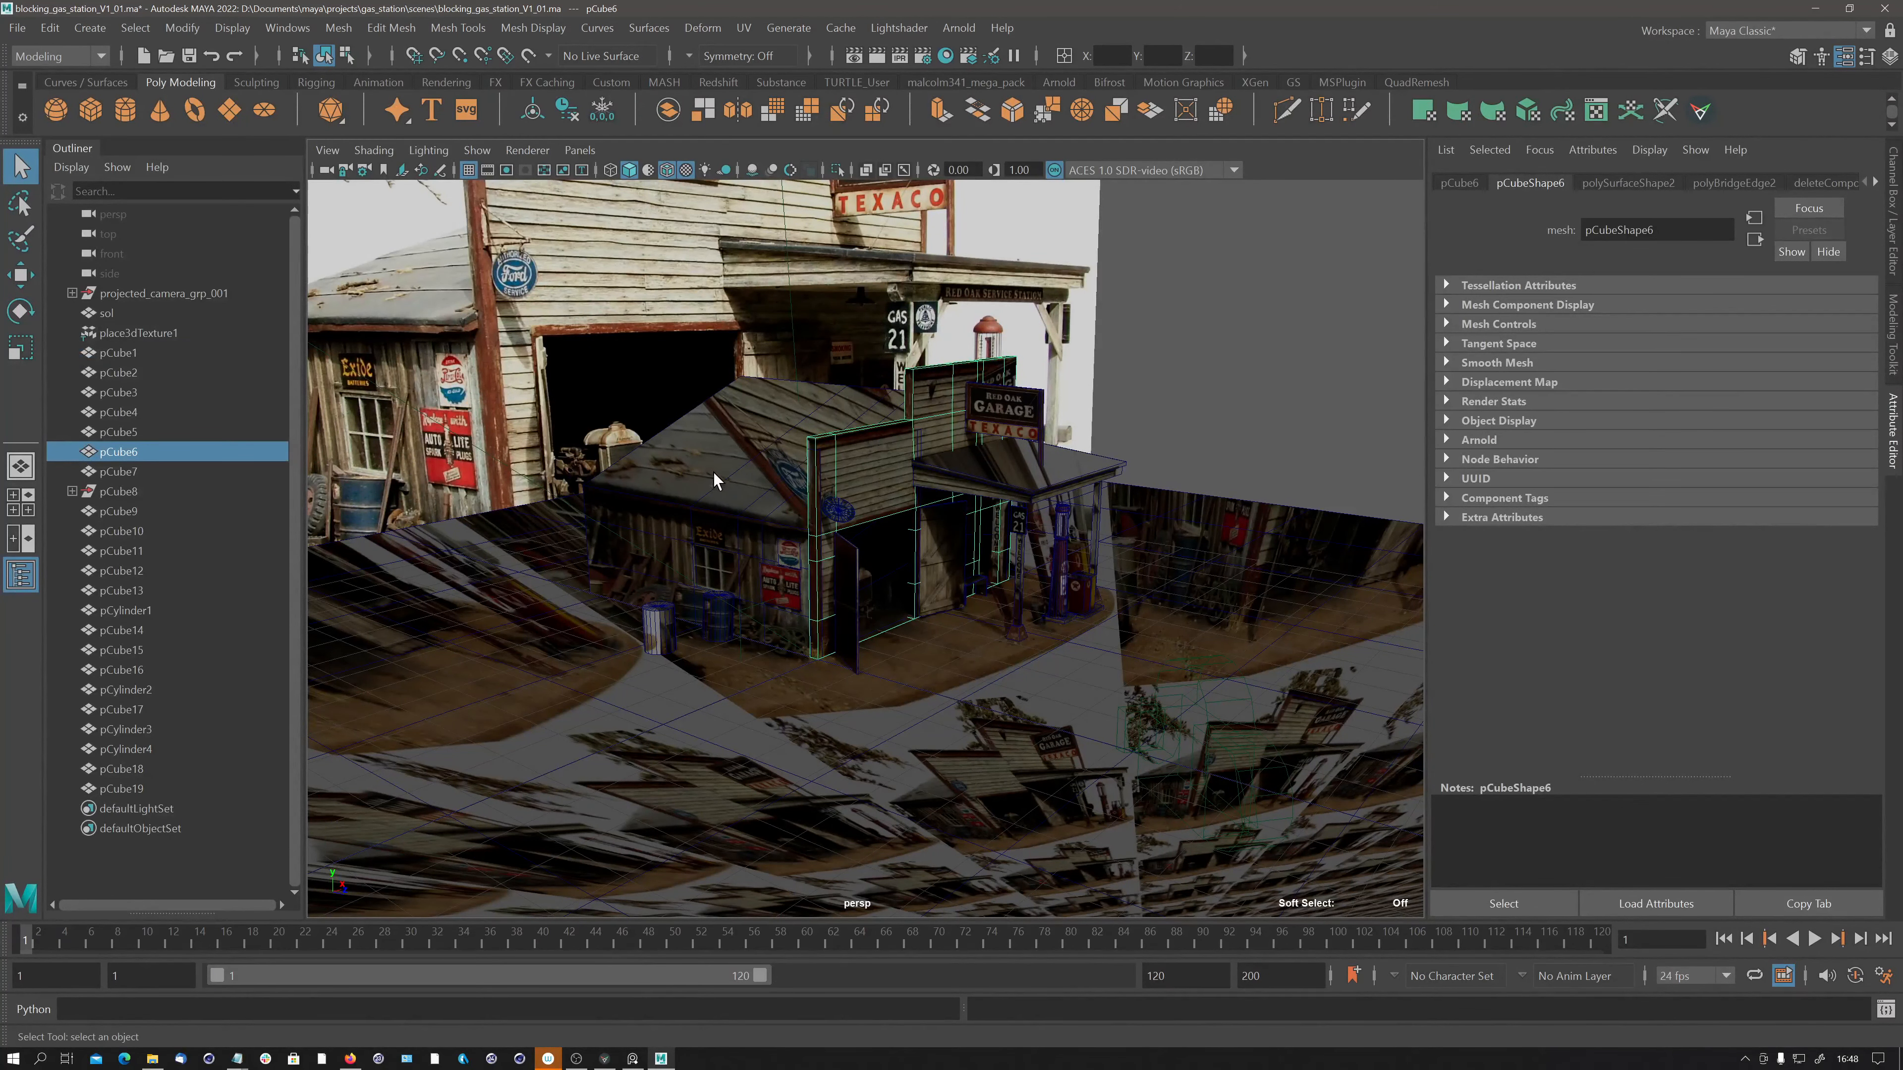
left_click(712, 492)
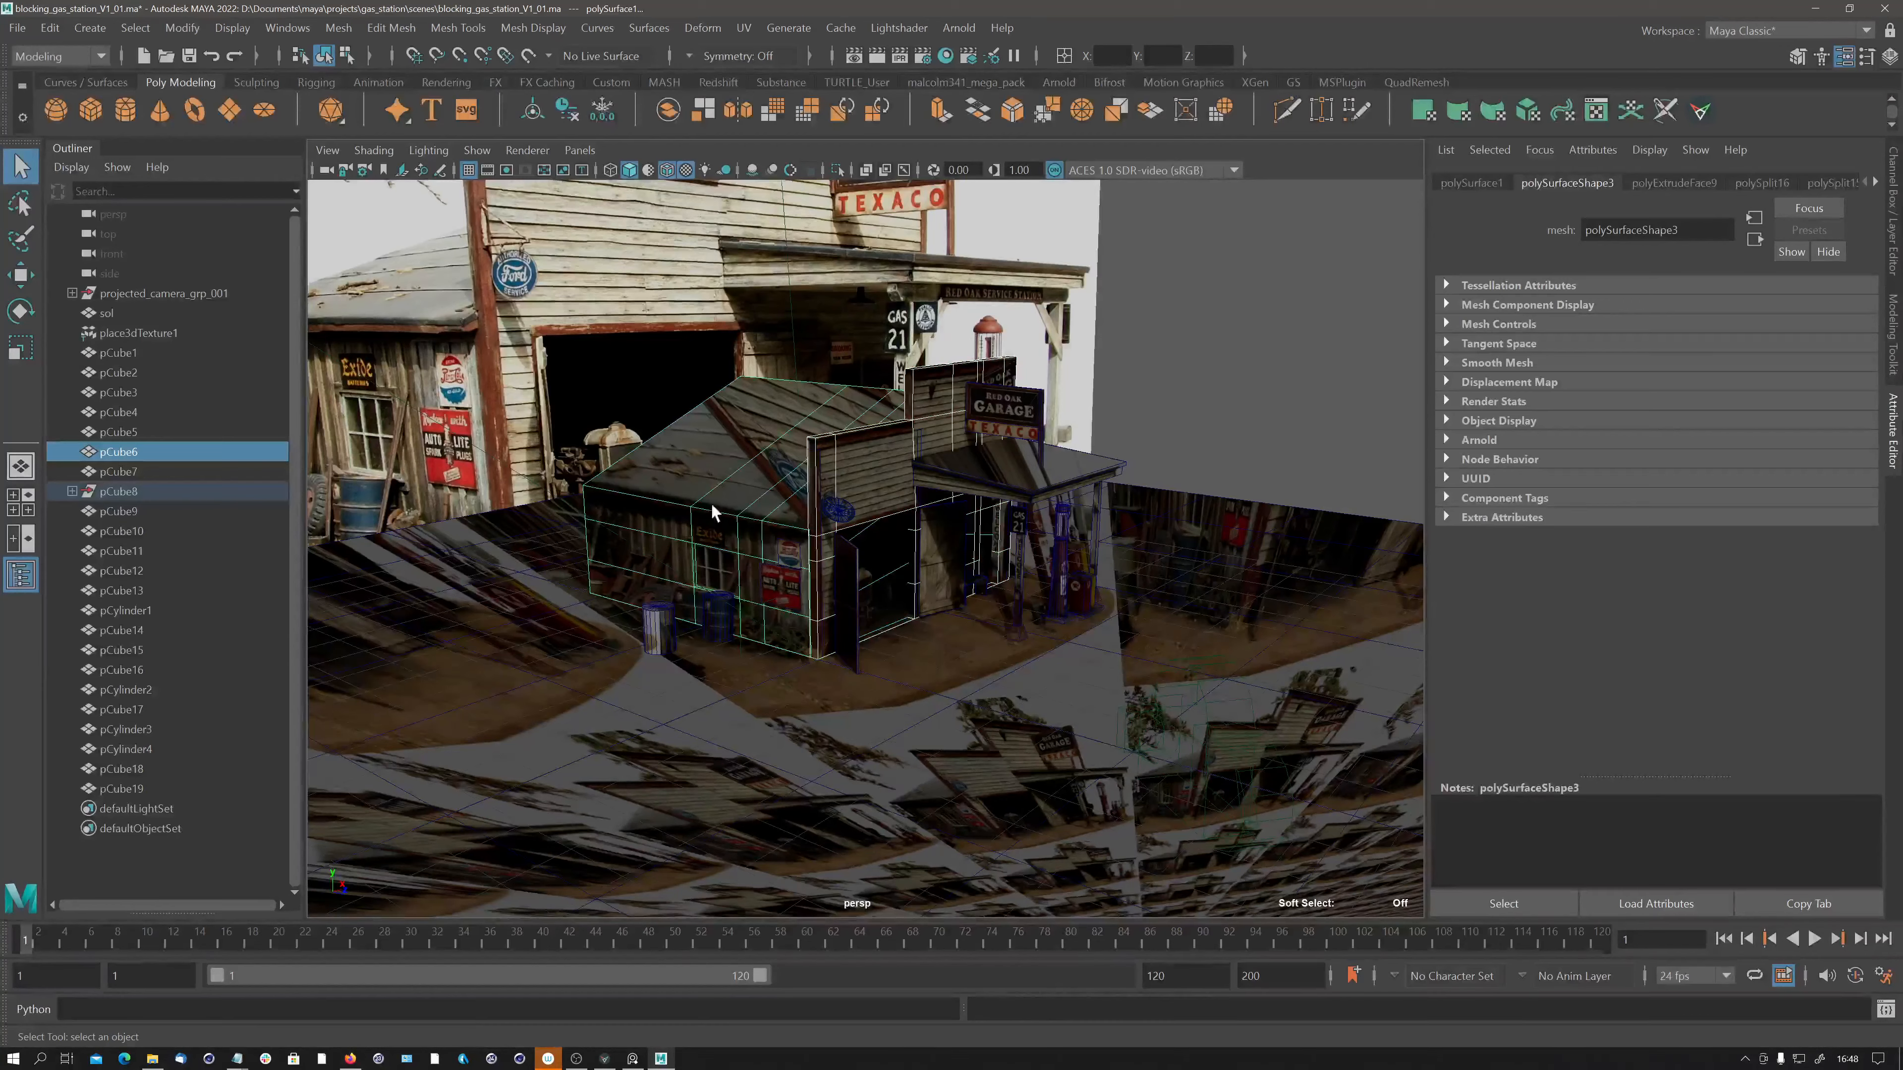
left_click(1018, 407, "shift")
left_click(1006, 468, "shift")
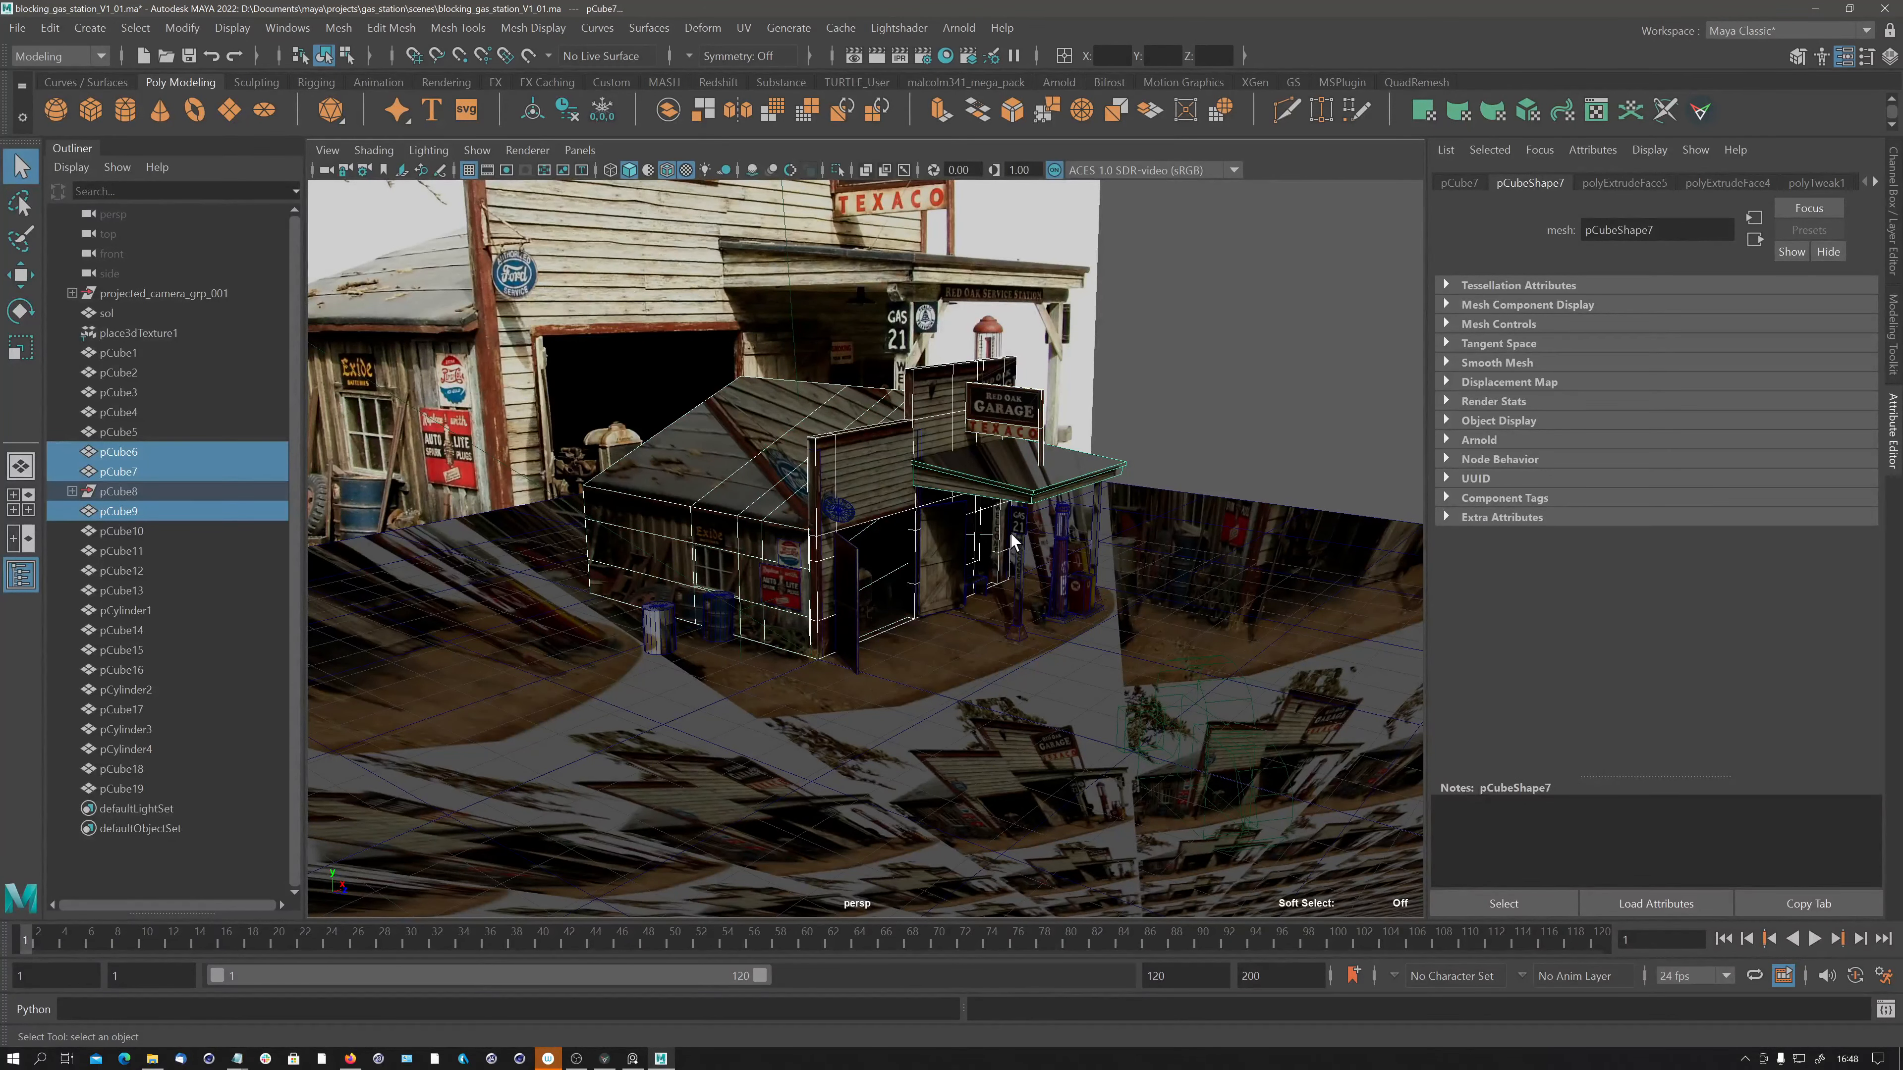
Add the gas pump column, the two pump boxes and their base slab under the canopy to the selection.
left_click_drag(1008, 531, 917, 636, "alt")
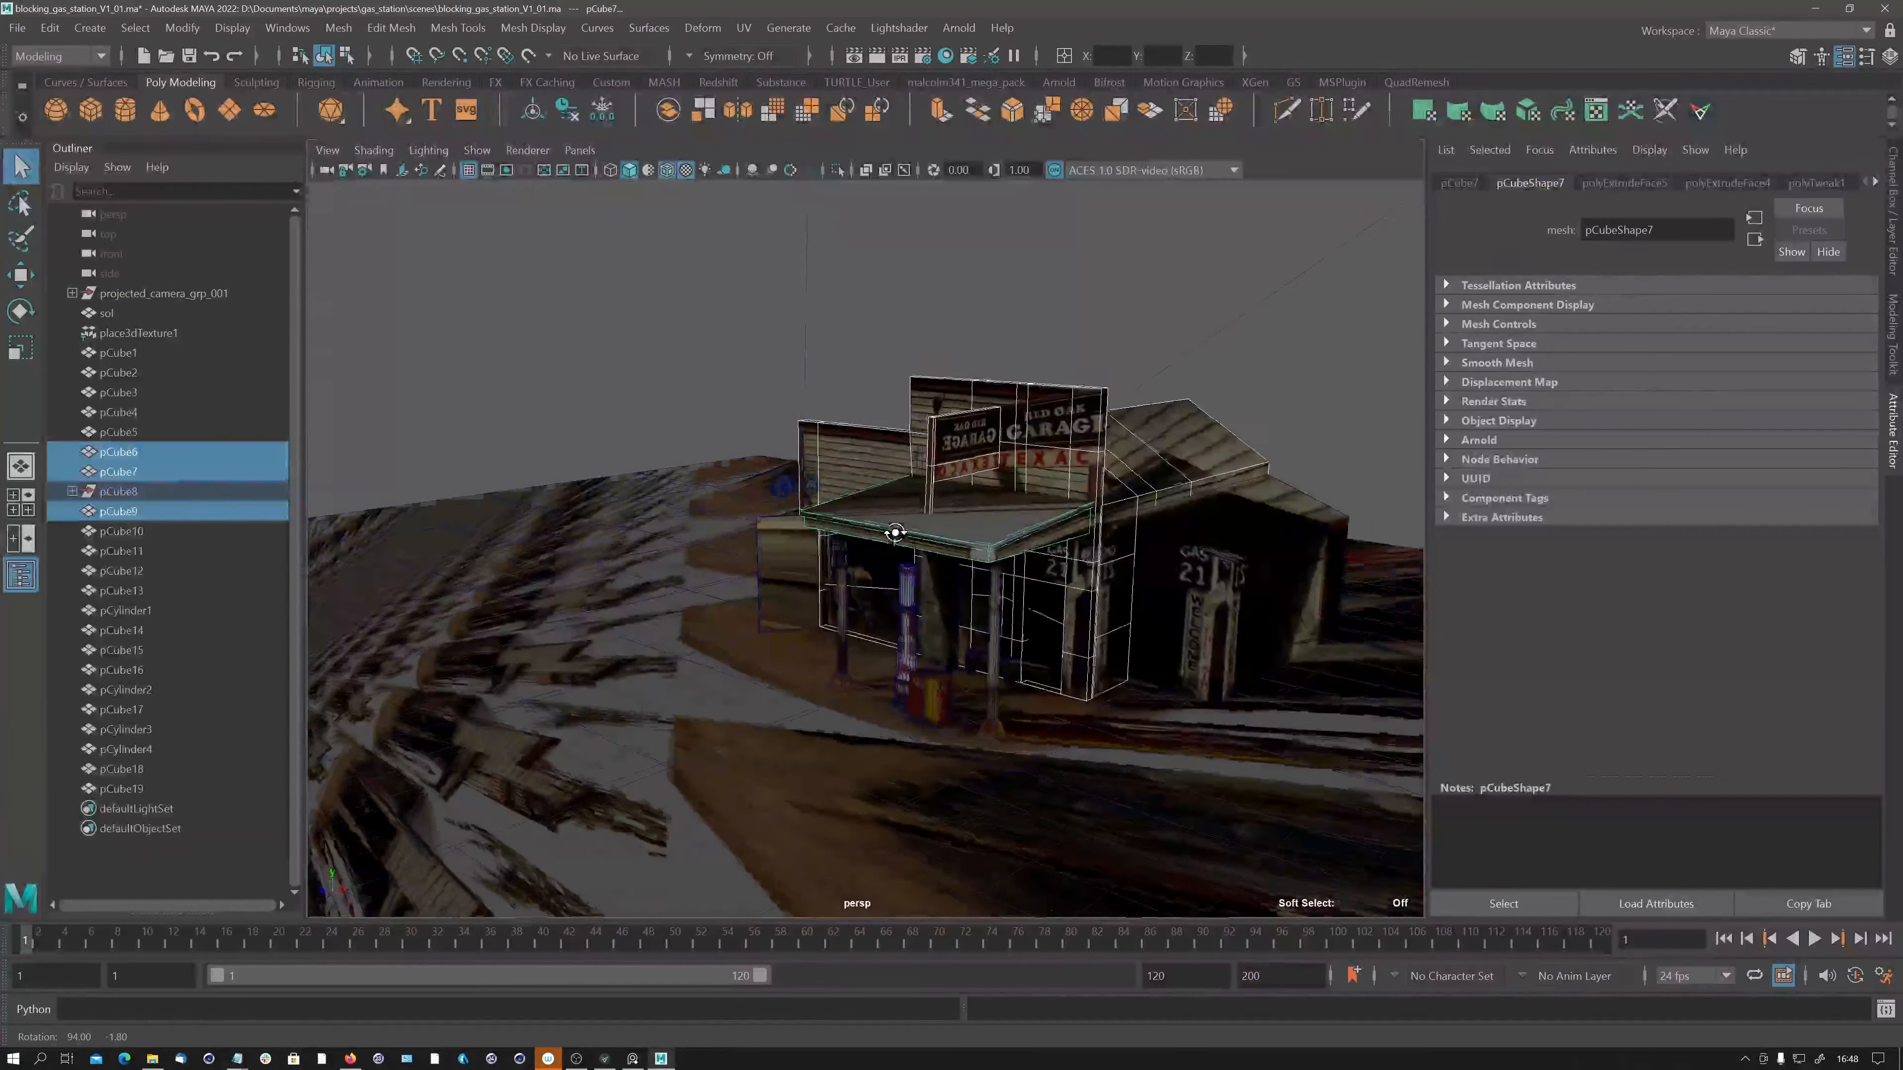
left_click(903, 631, "shift")
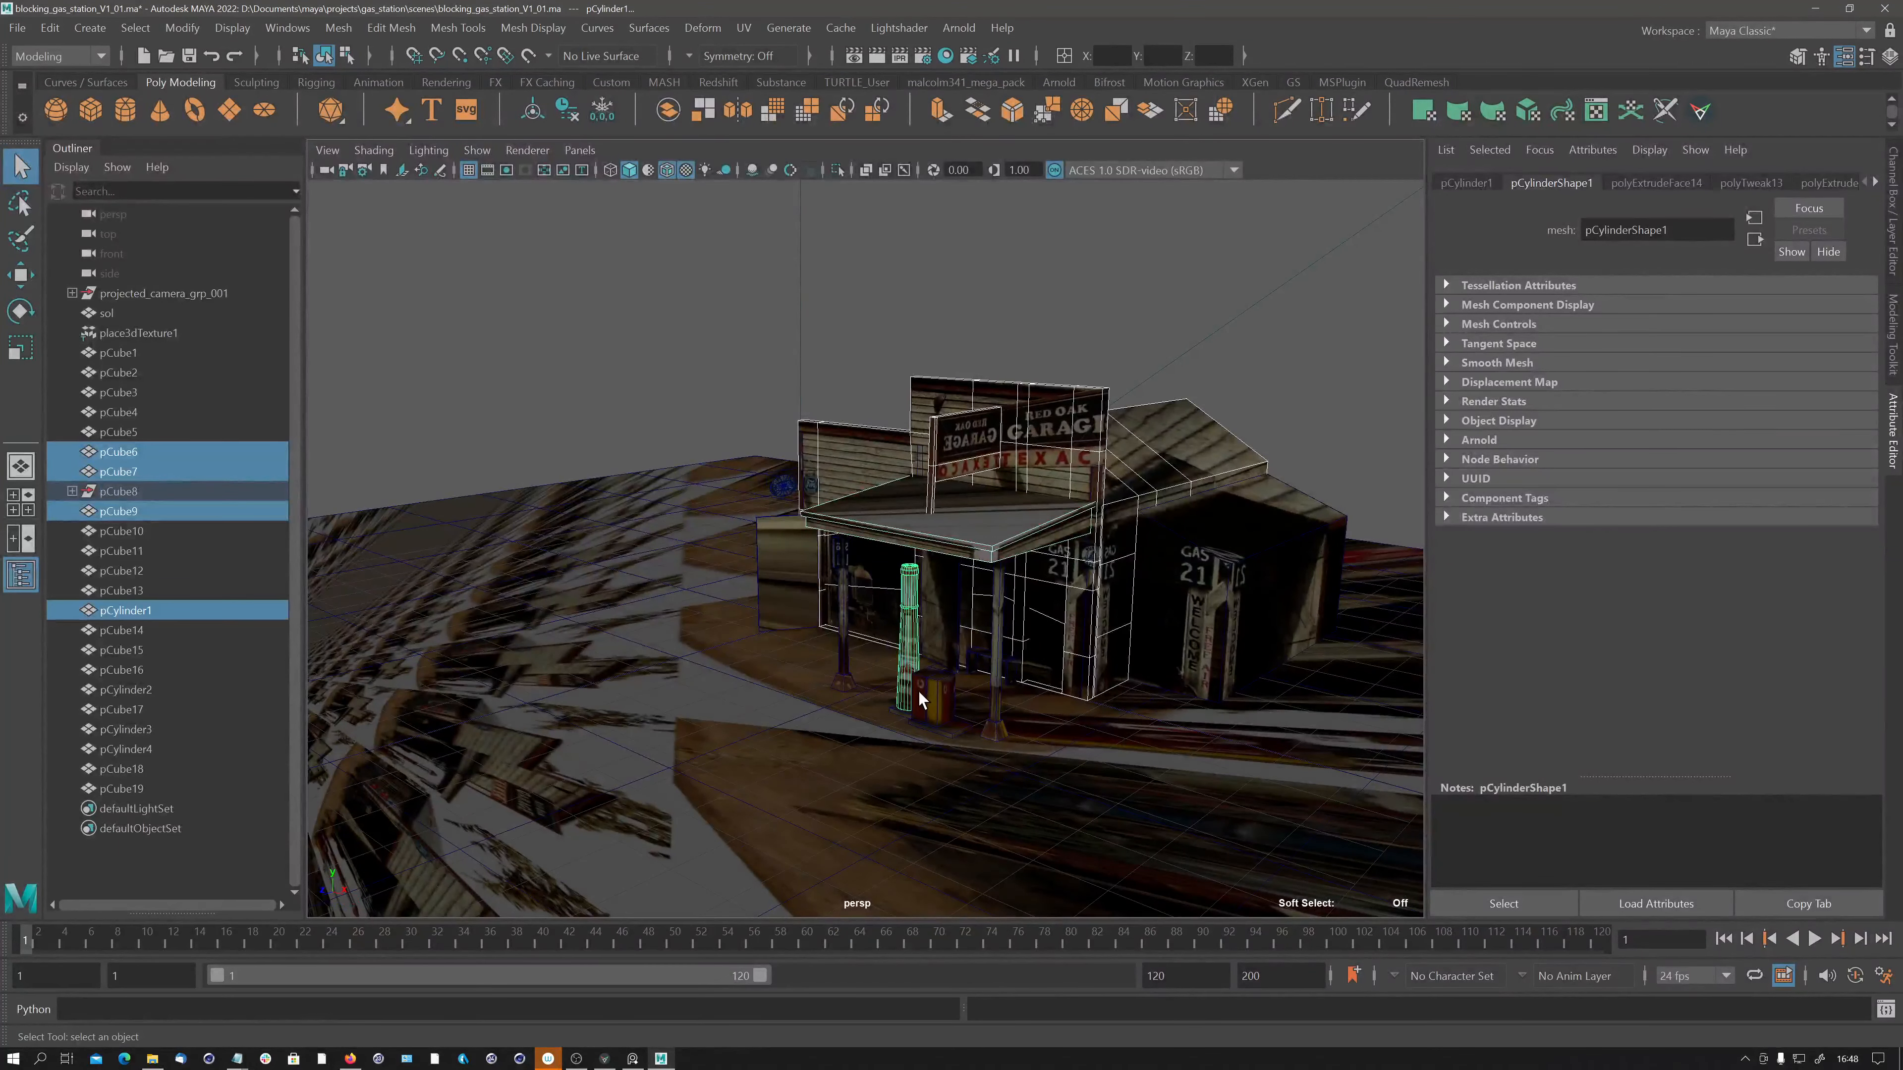
left_click(920, 693, "shift")
left_click(936, 704, "shift")
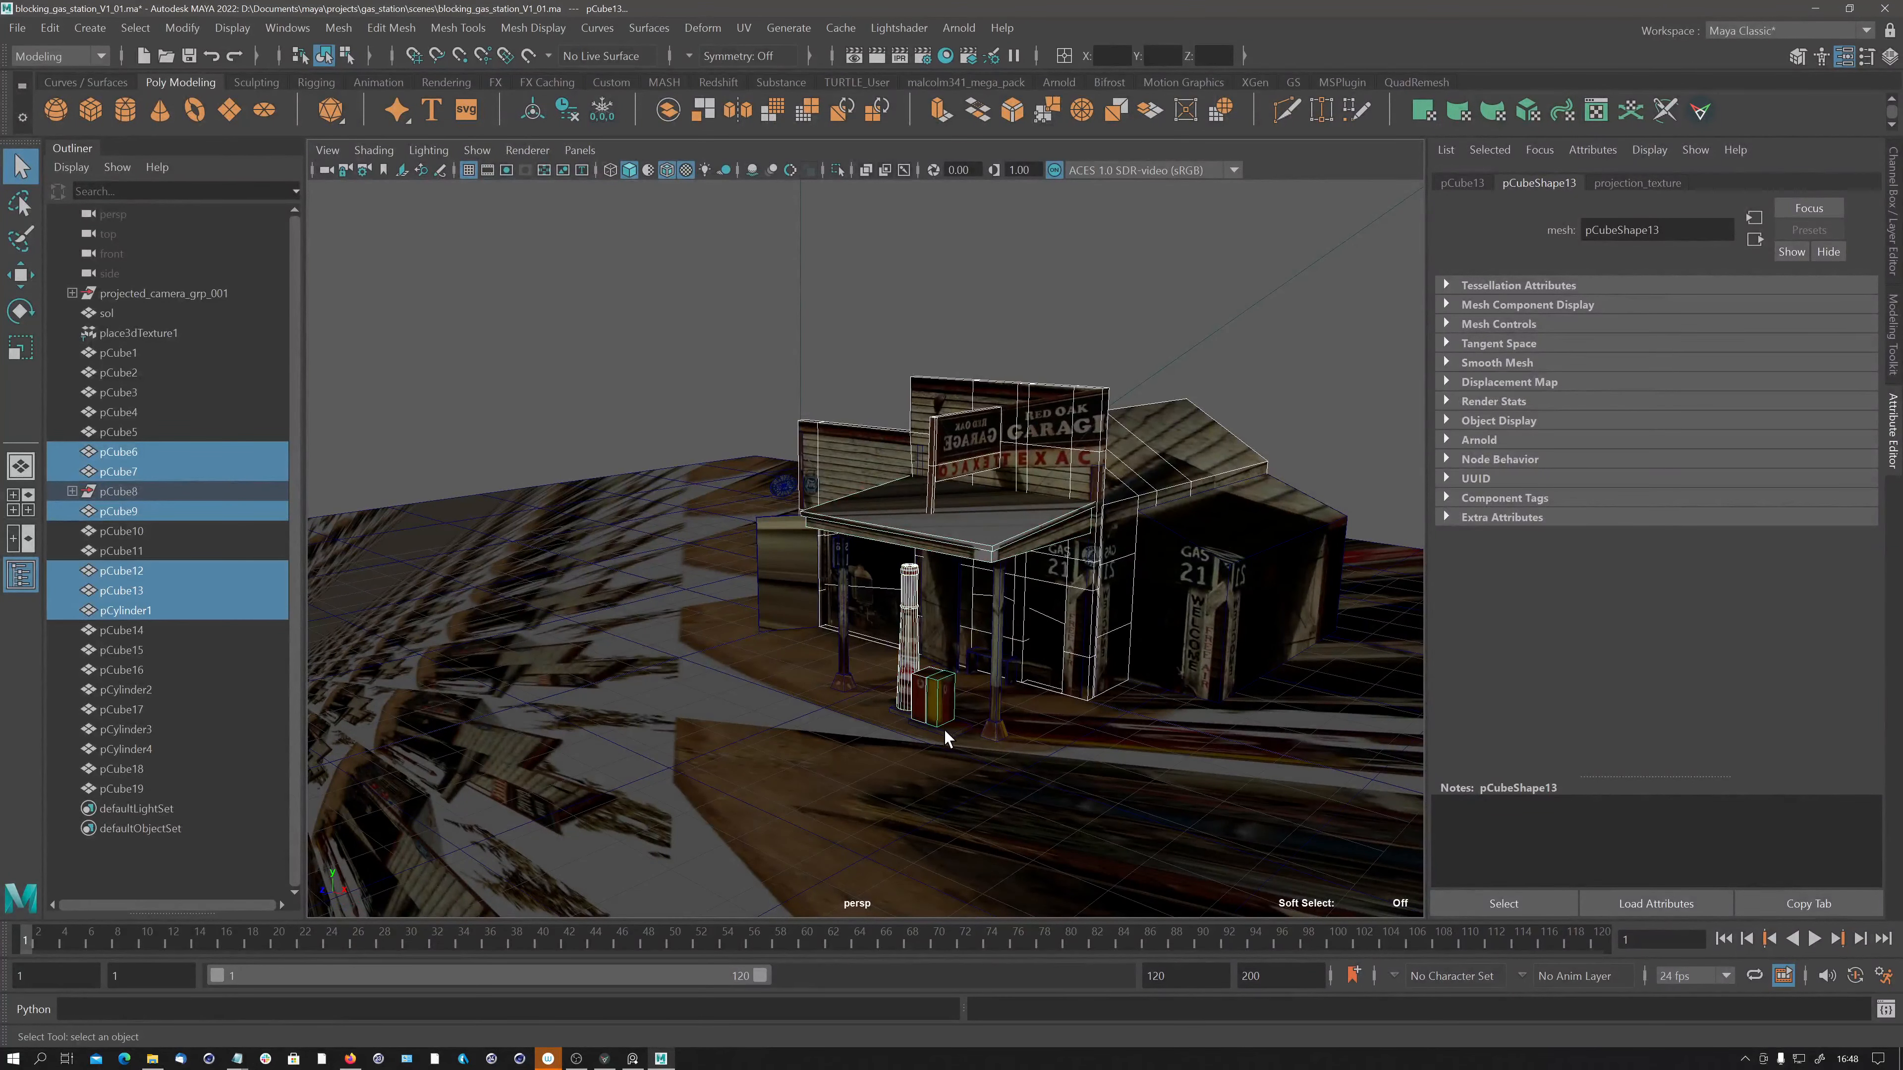
left_click(944, 730, "shift")
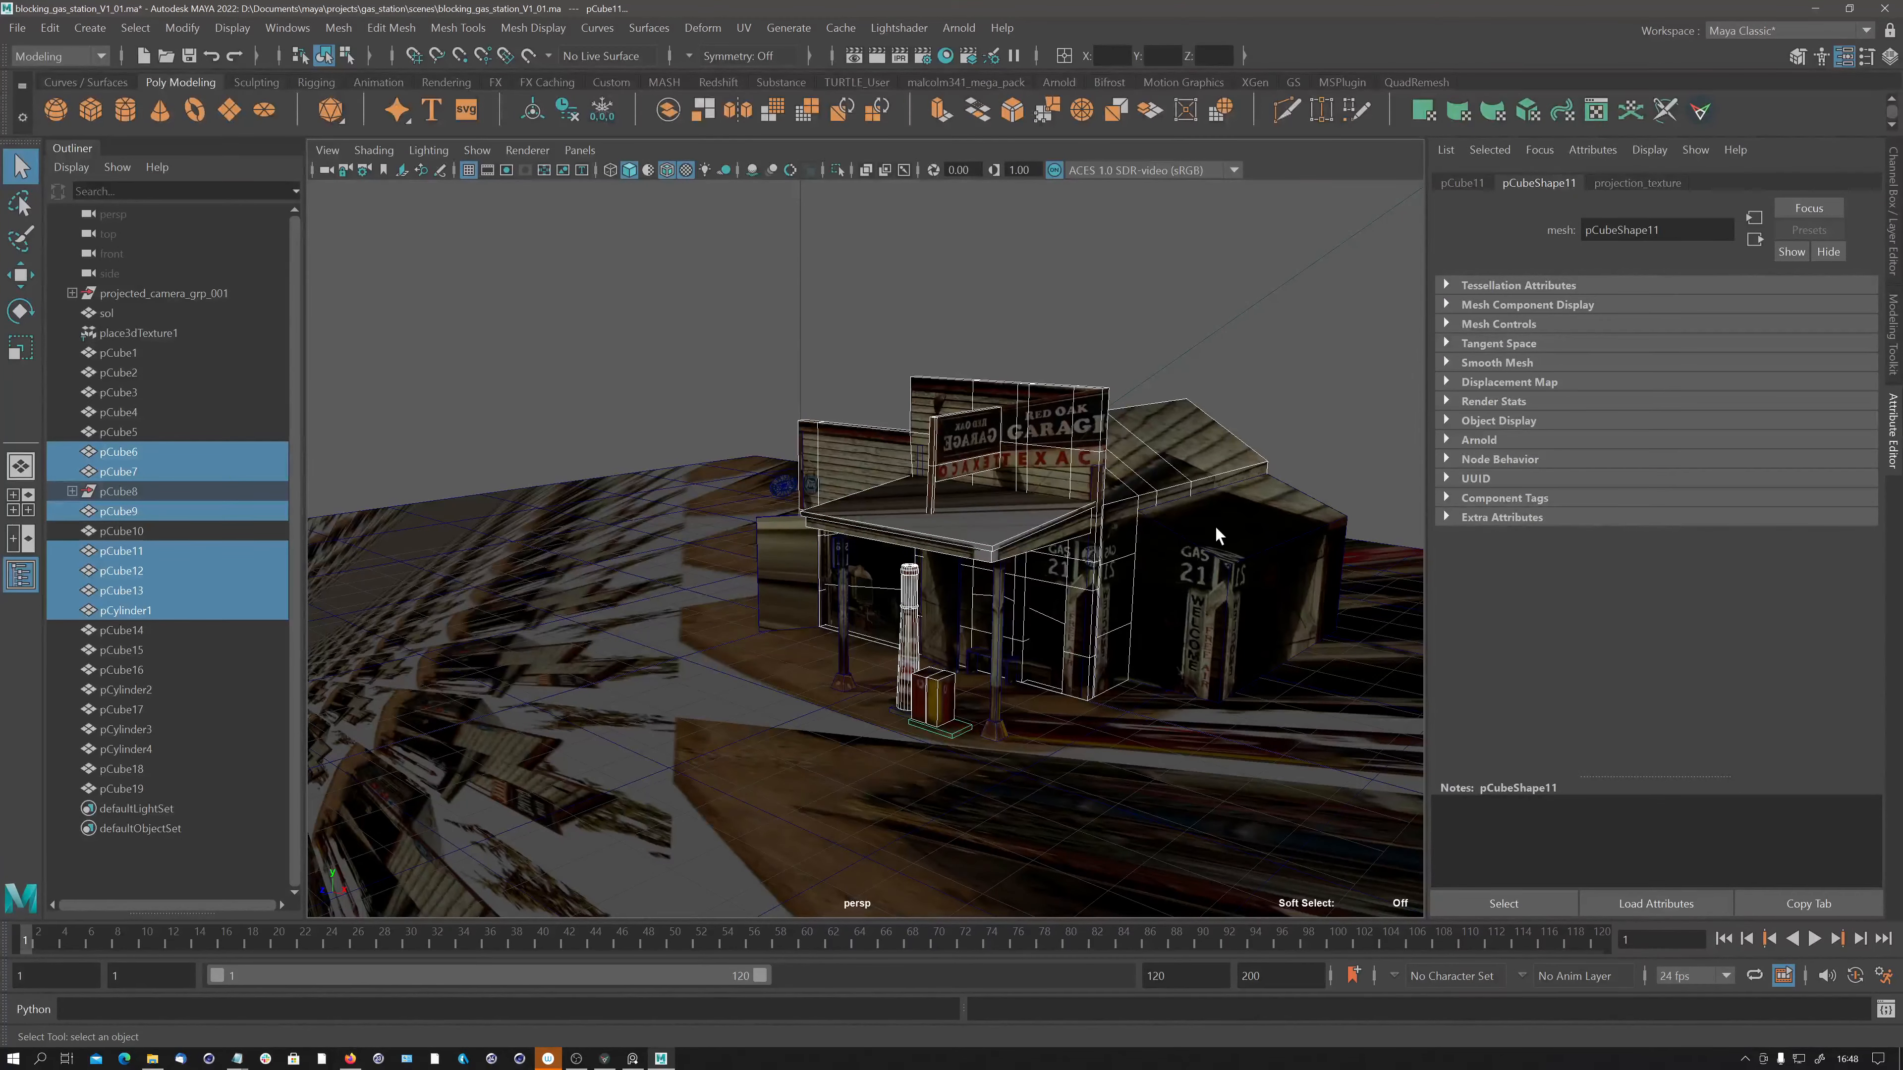
left_click(1221, 651, "shift")
Add the two barrels beside the building to the selection and leave the ground out of it.
left_click_drag(1178, 592, 962, 622, "alt")
left_click(711, 633, "shift")
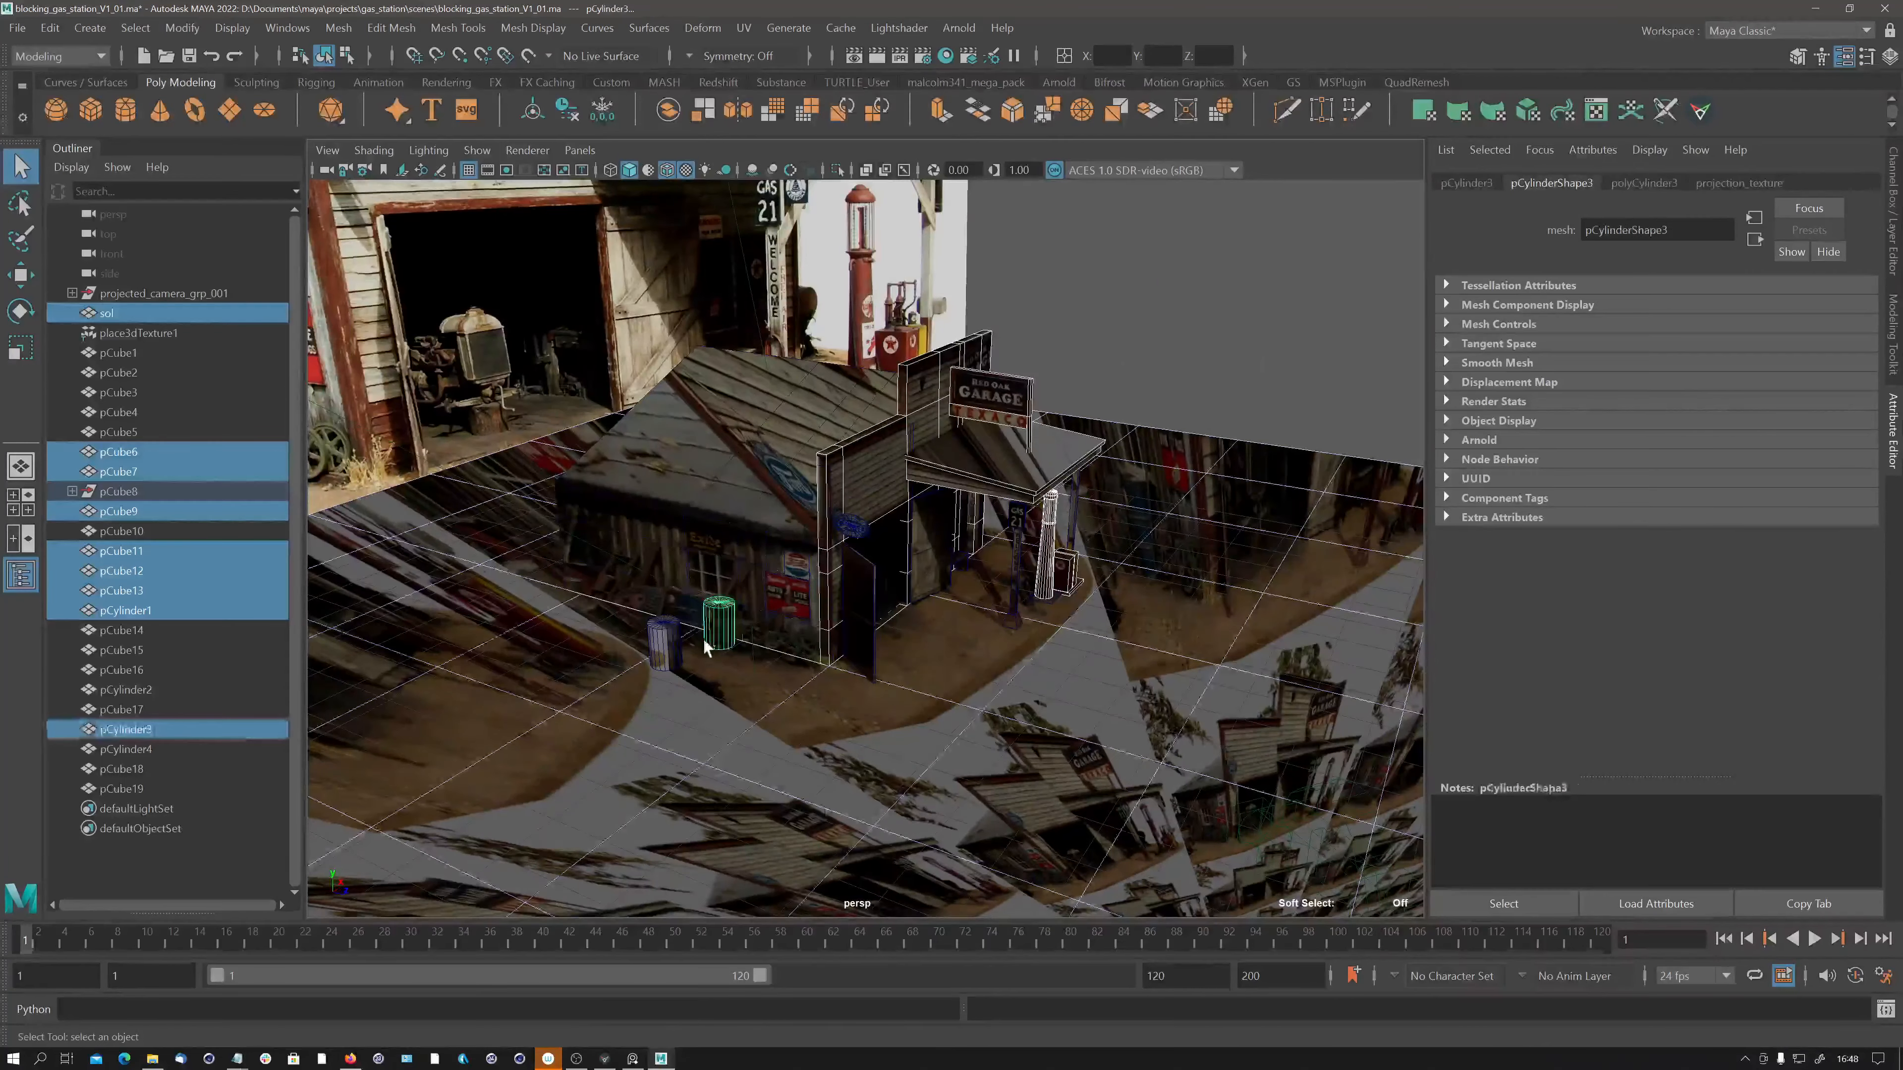
left_click(665, 646, "shift")
left_click(738, 717, "shift")
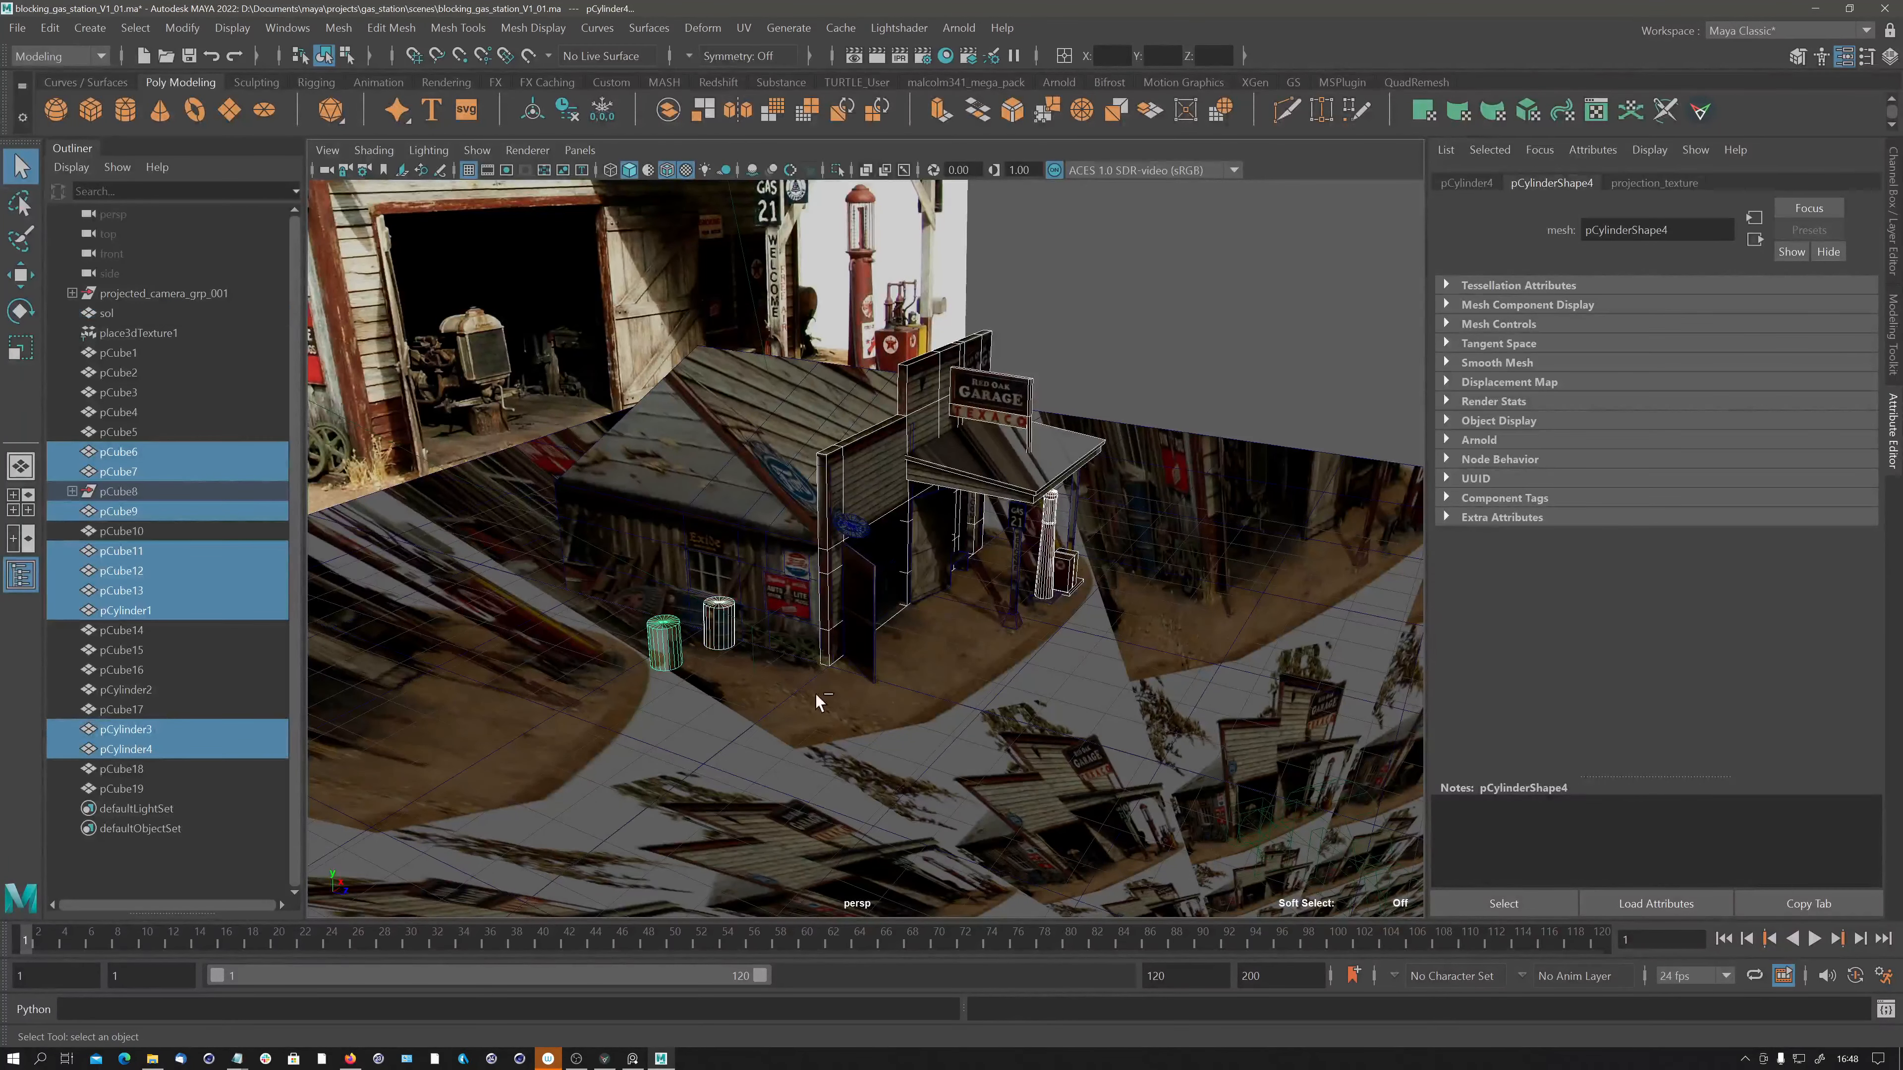
Add the round facade sign, the door panels pCube15 and pCube16, pCube14 and the main building body to the selection.
left_click(850, 529, "shift")
left_click_drag(850, 532, 773, 589, "alt")
left_click(772, 582, "shift")
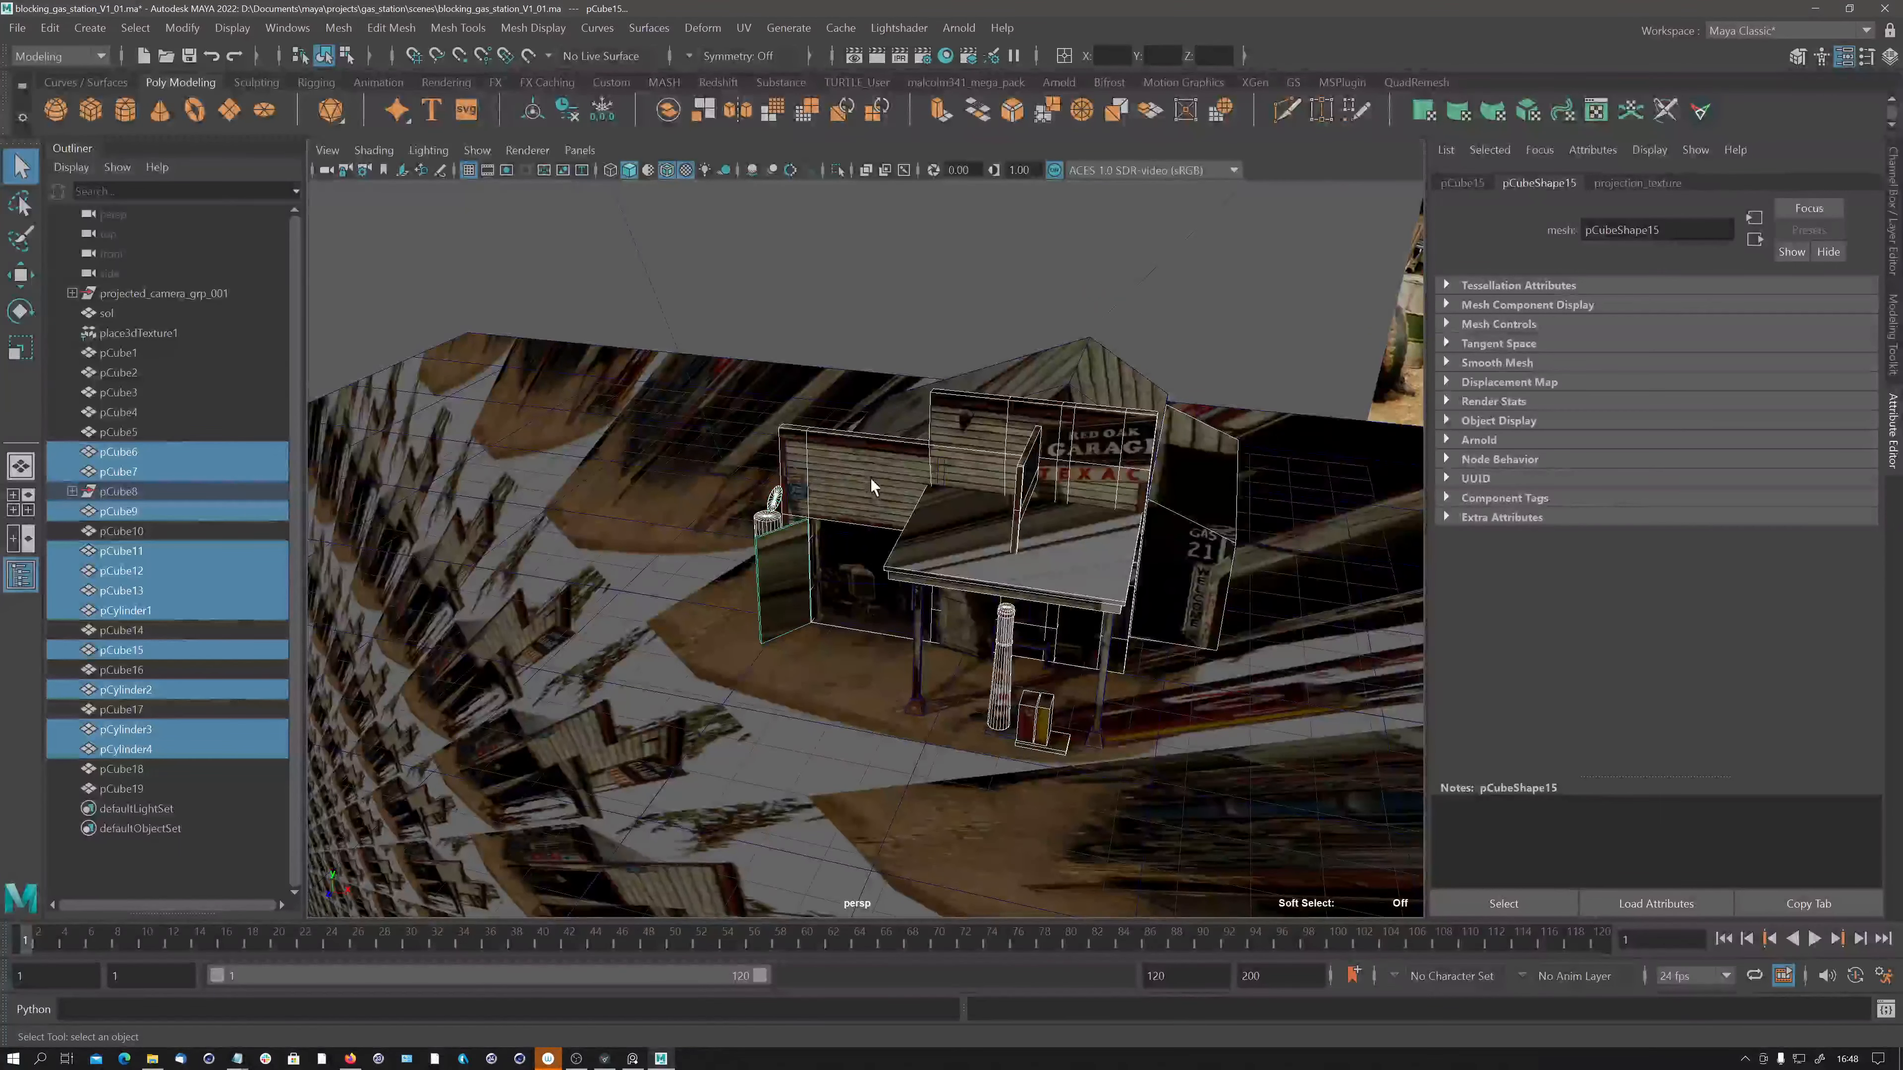
left_click_drag(870, 477, 946, 474, "alt")
left_click(957, 559, "shift")
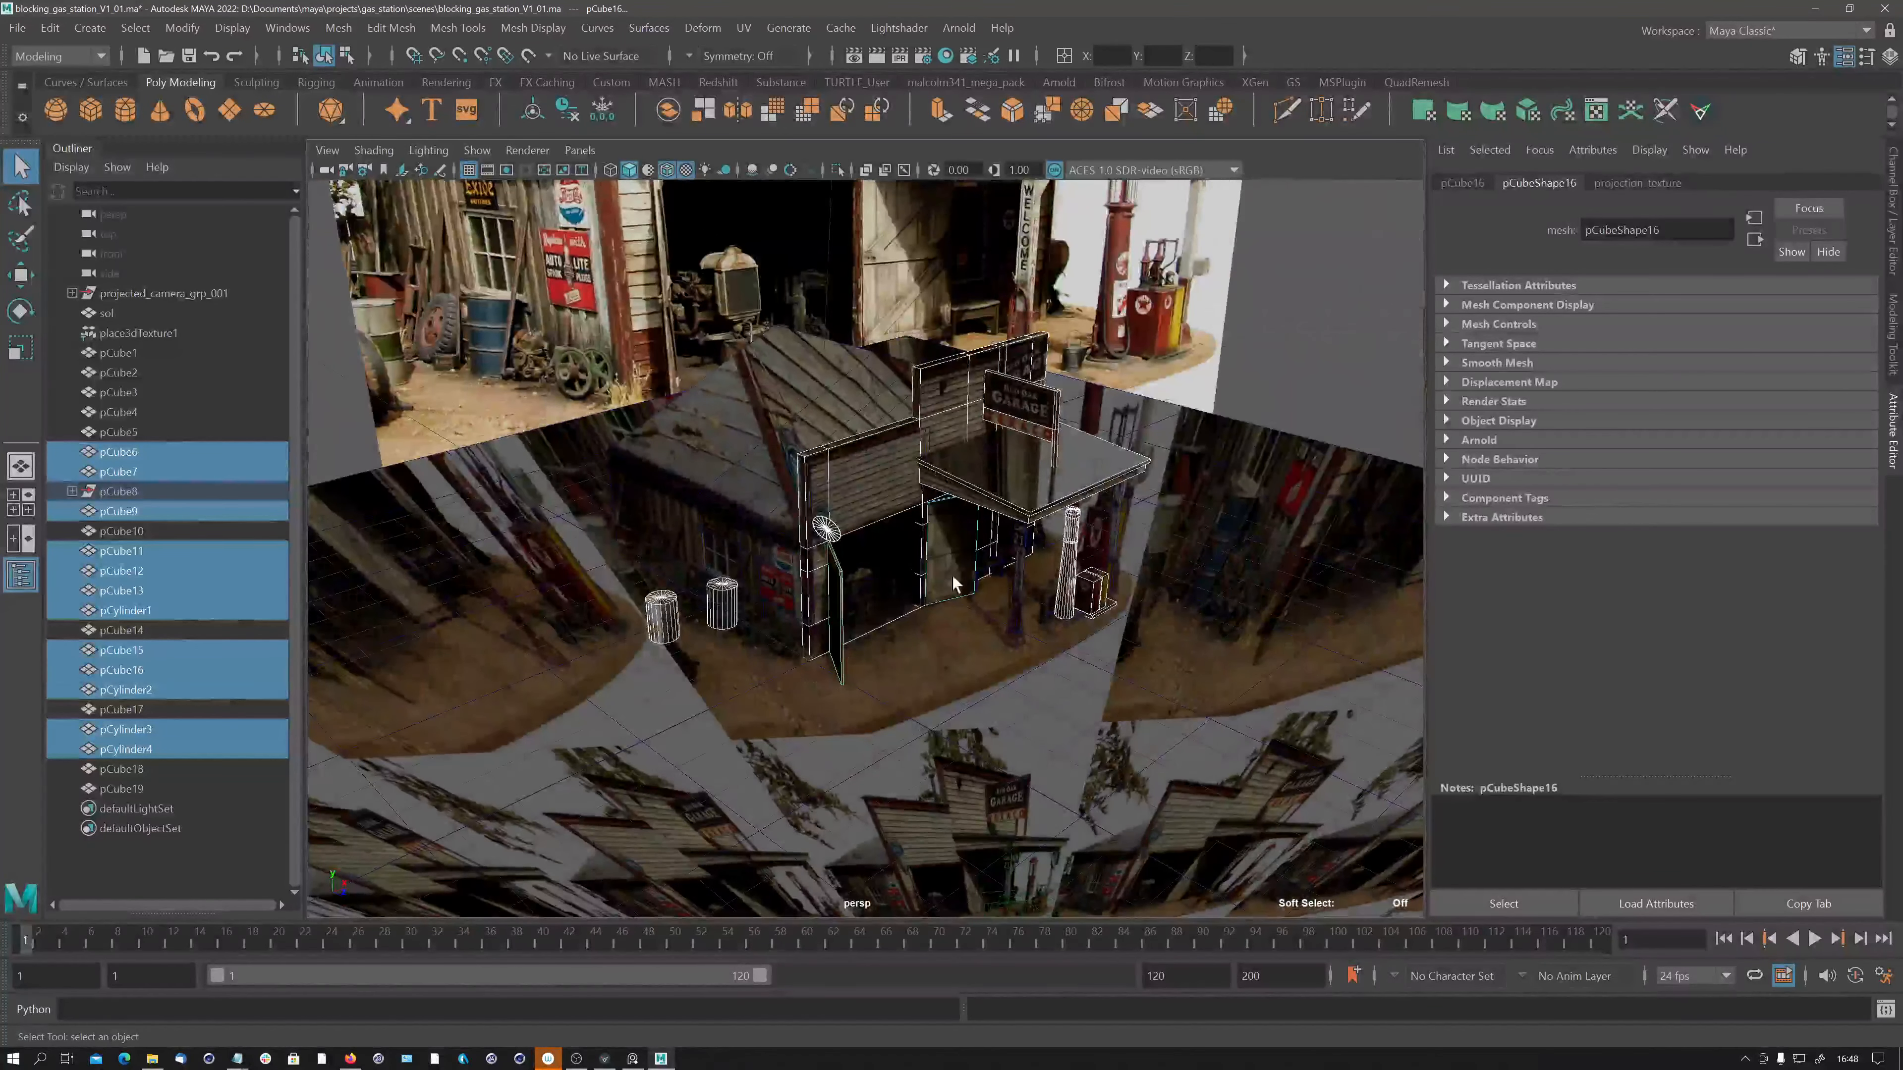
left_click(987, 562, "shift")
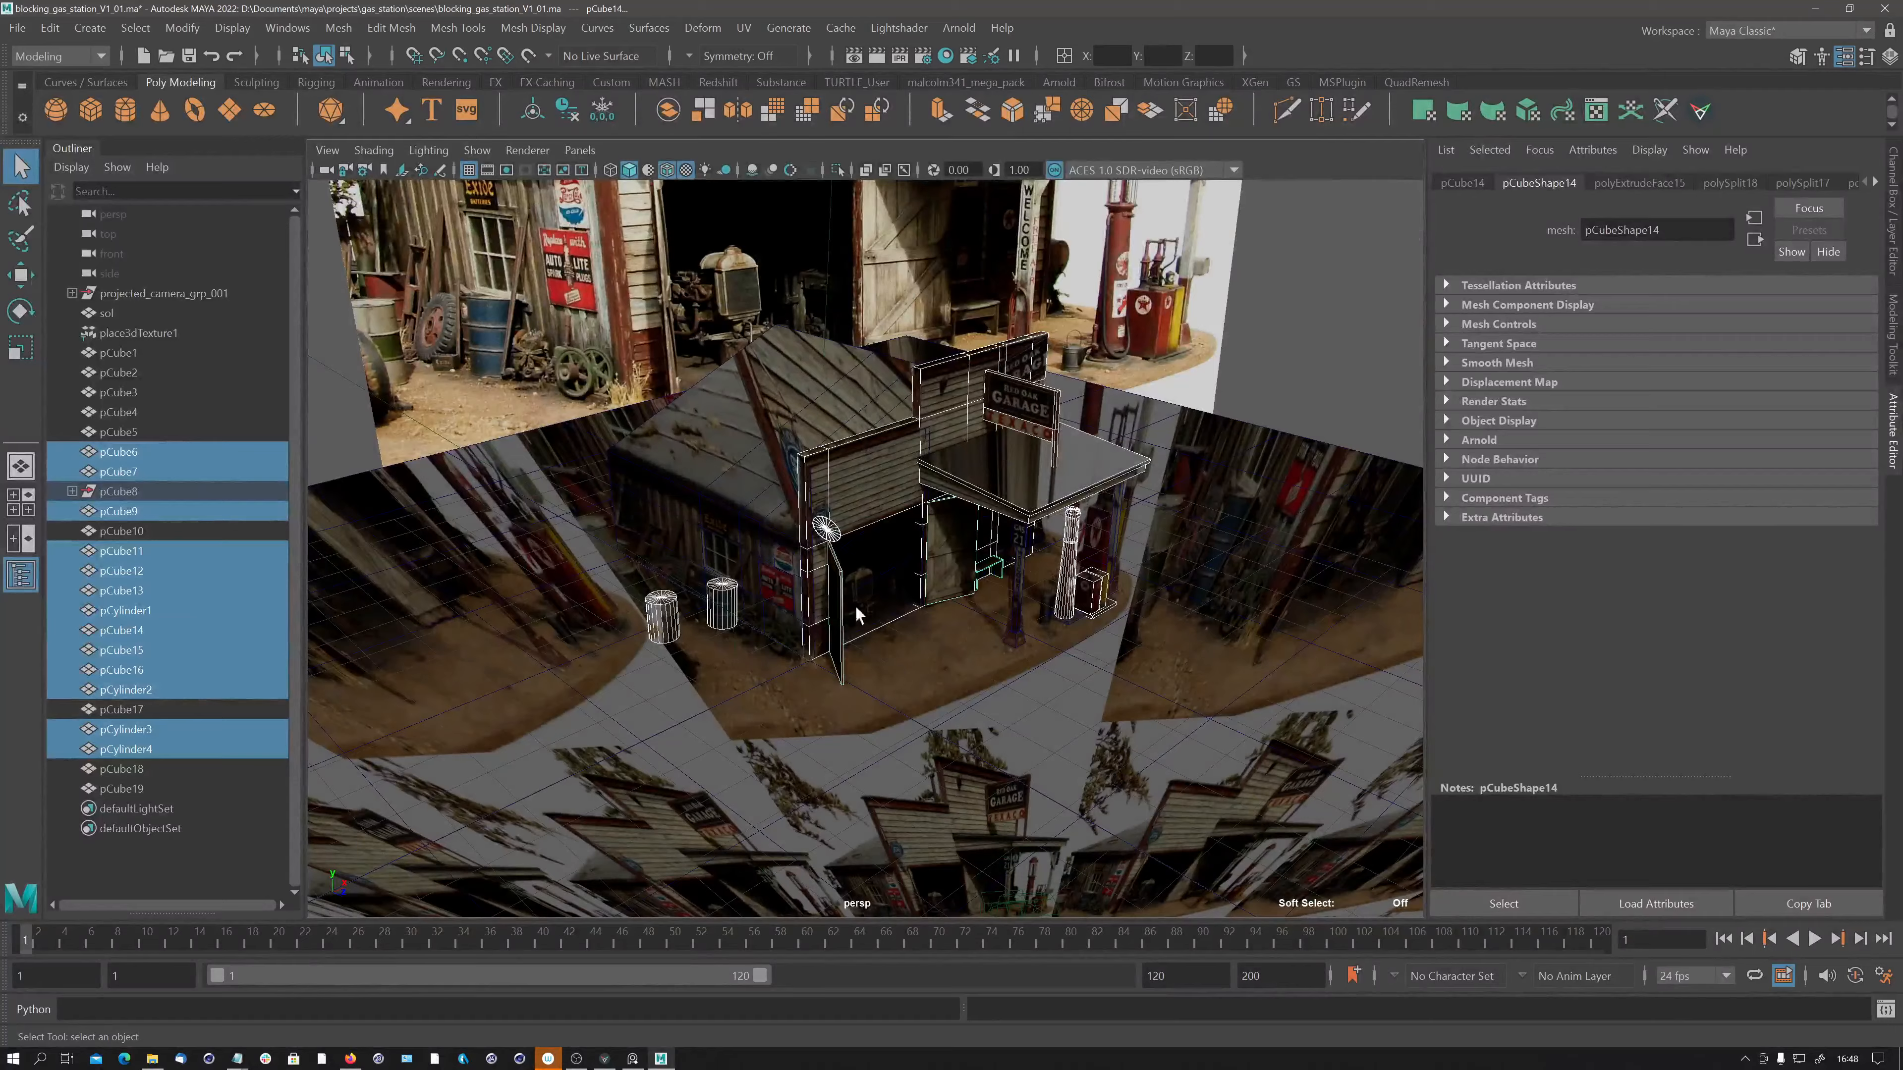
left_click_drag(855, 604, 832, 497, "alt")
left_click(747, 459, "shift")
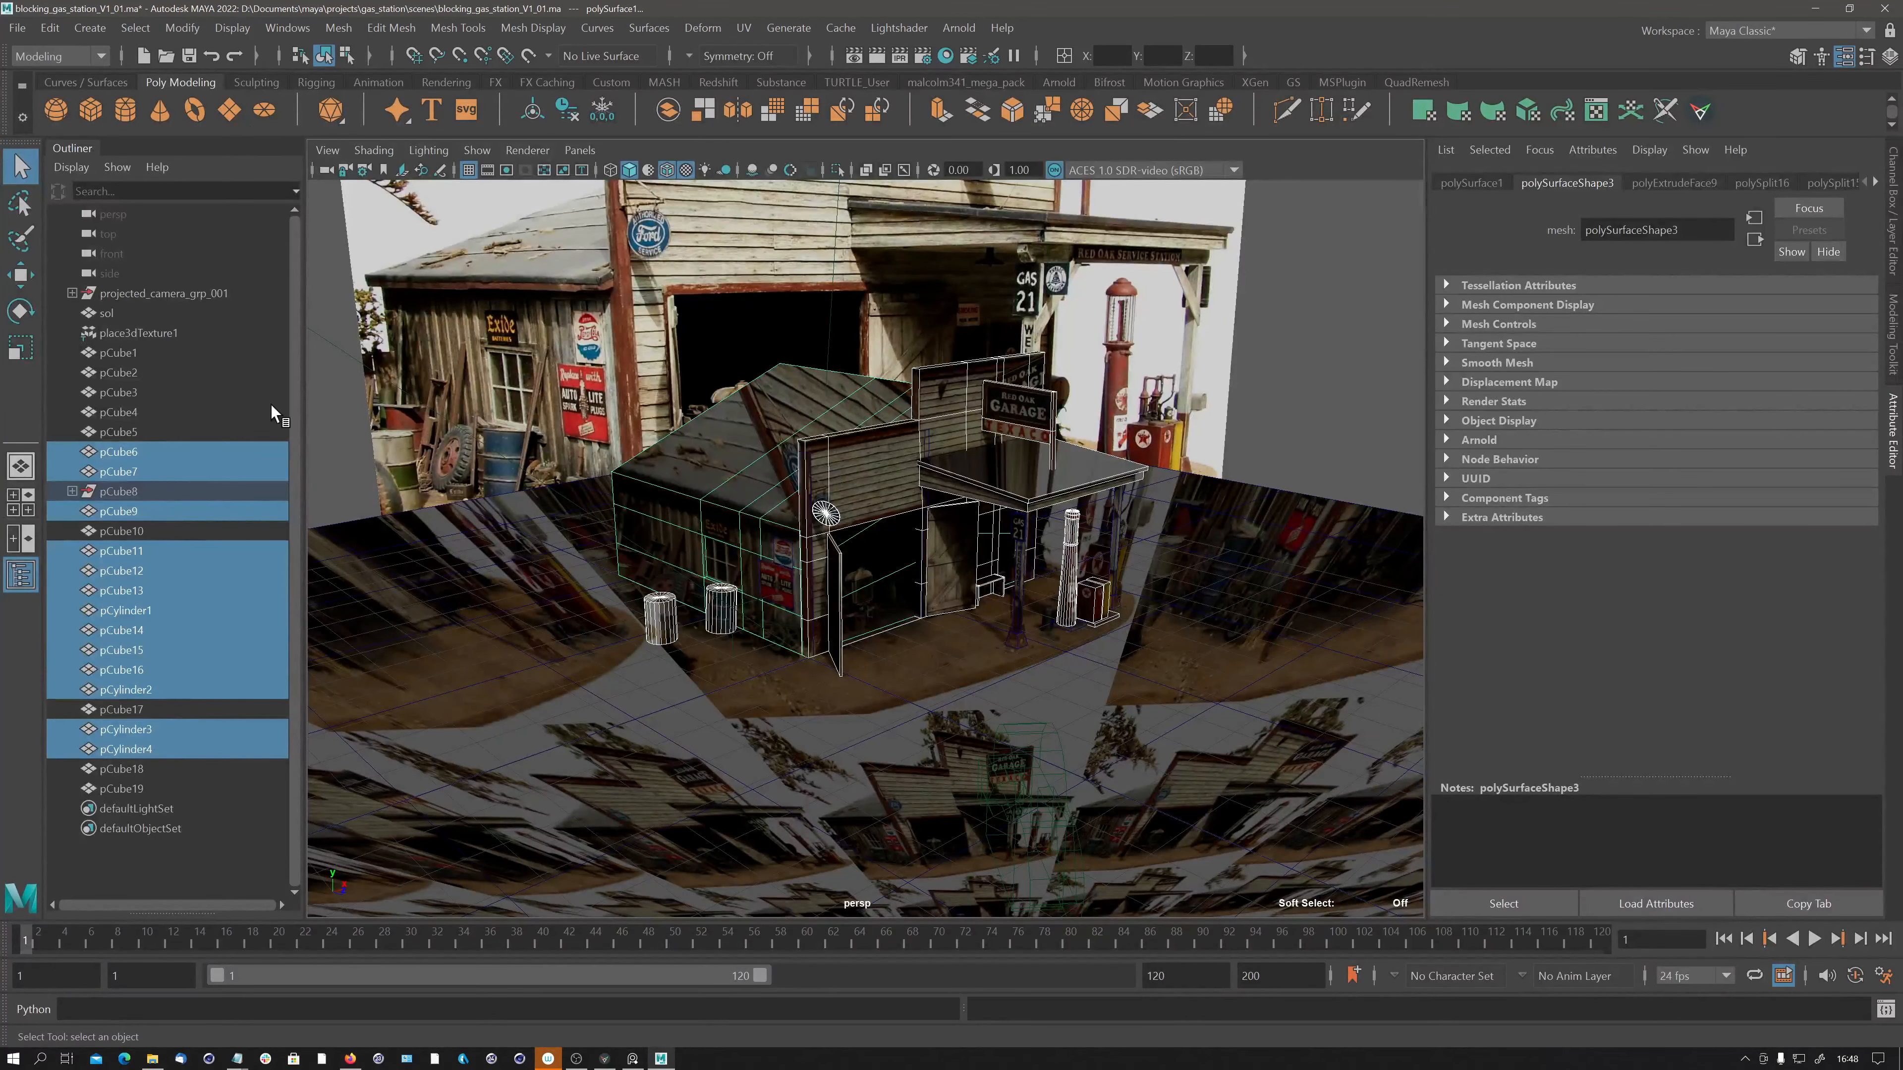
Create a quick select set named "blocking" from the selected objects.
left_click(100, 32)
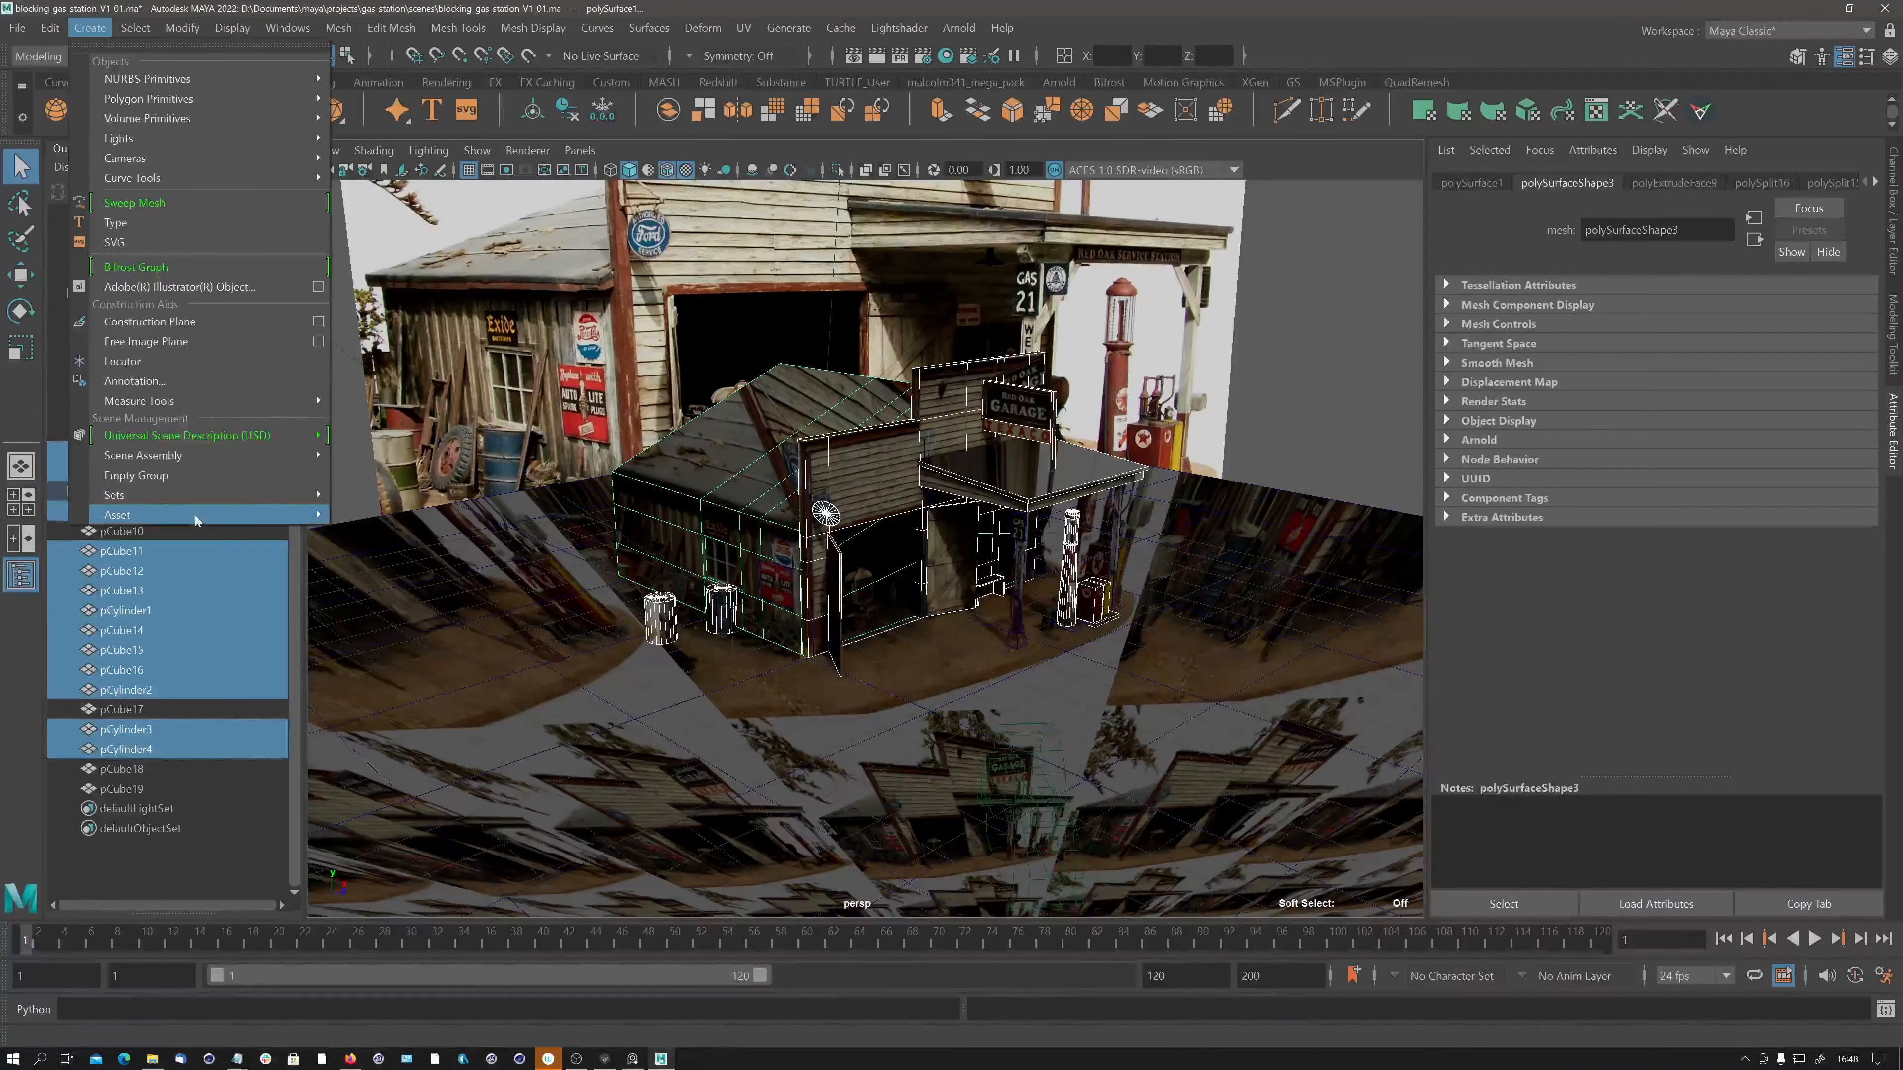
mouse_move(205, 493)
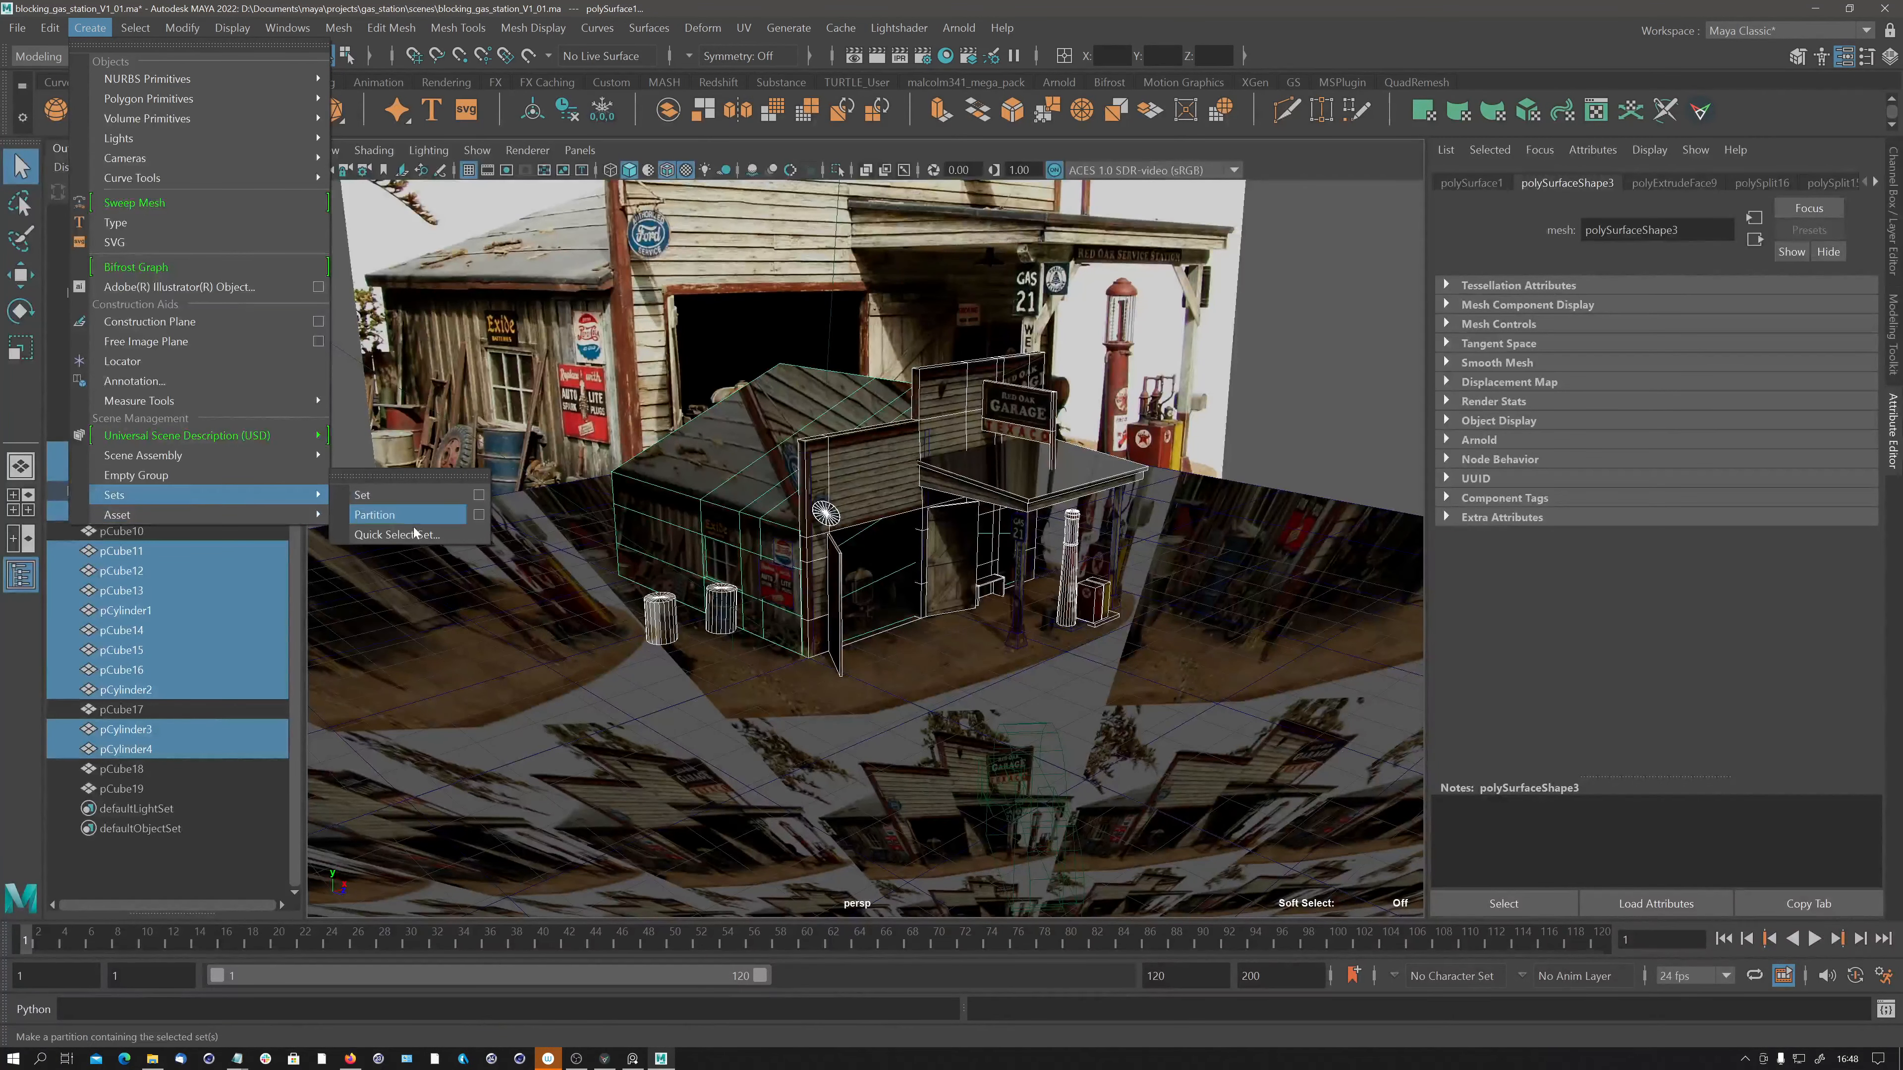
left_click(388, 539)
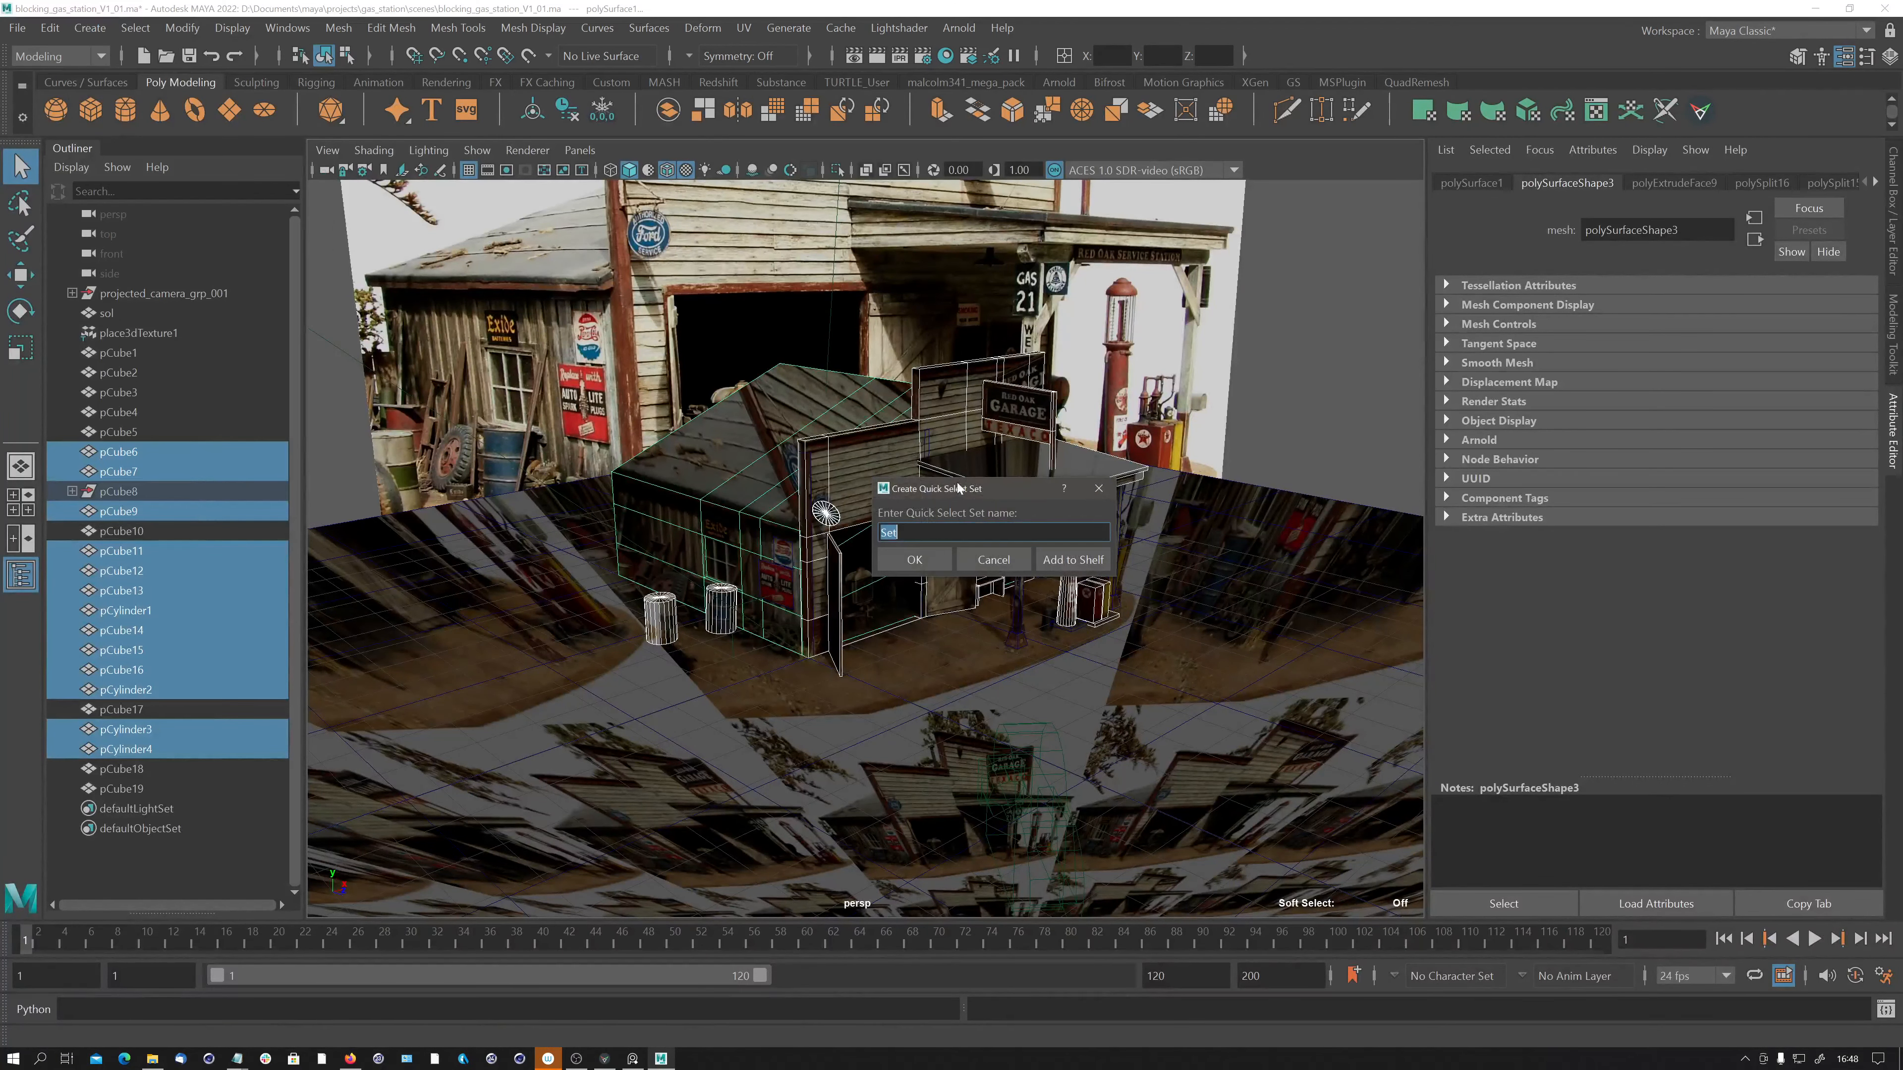
left_click_drag(959, 489, 397, 308)
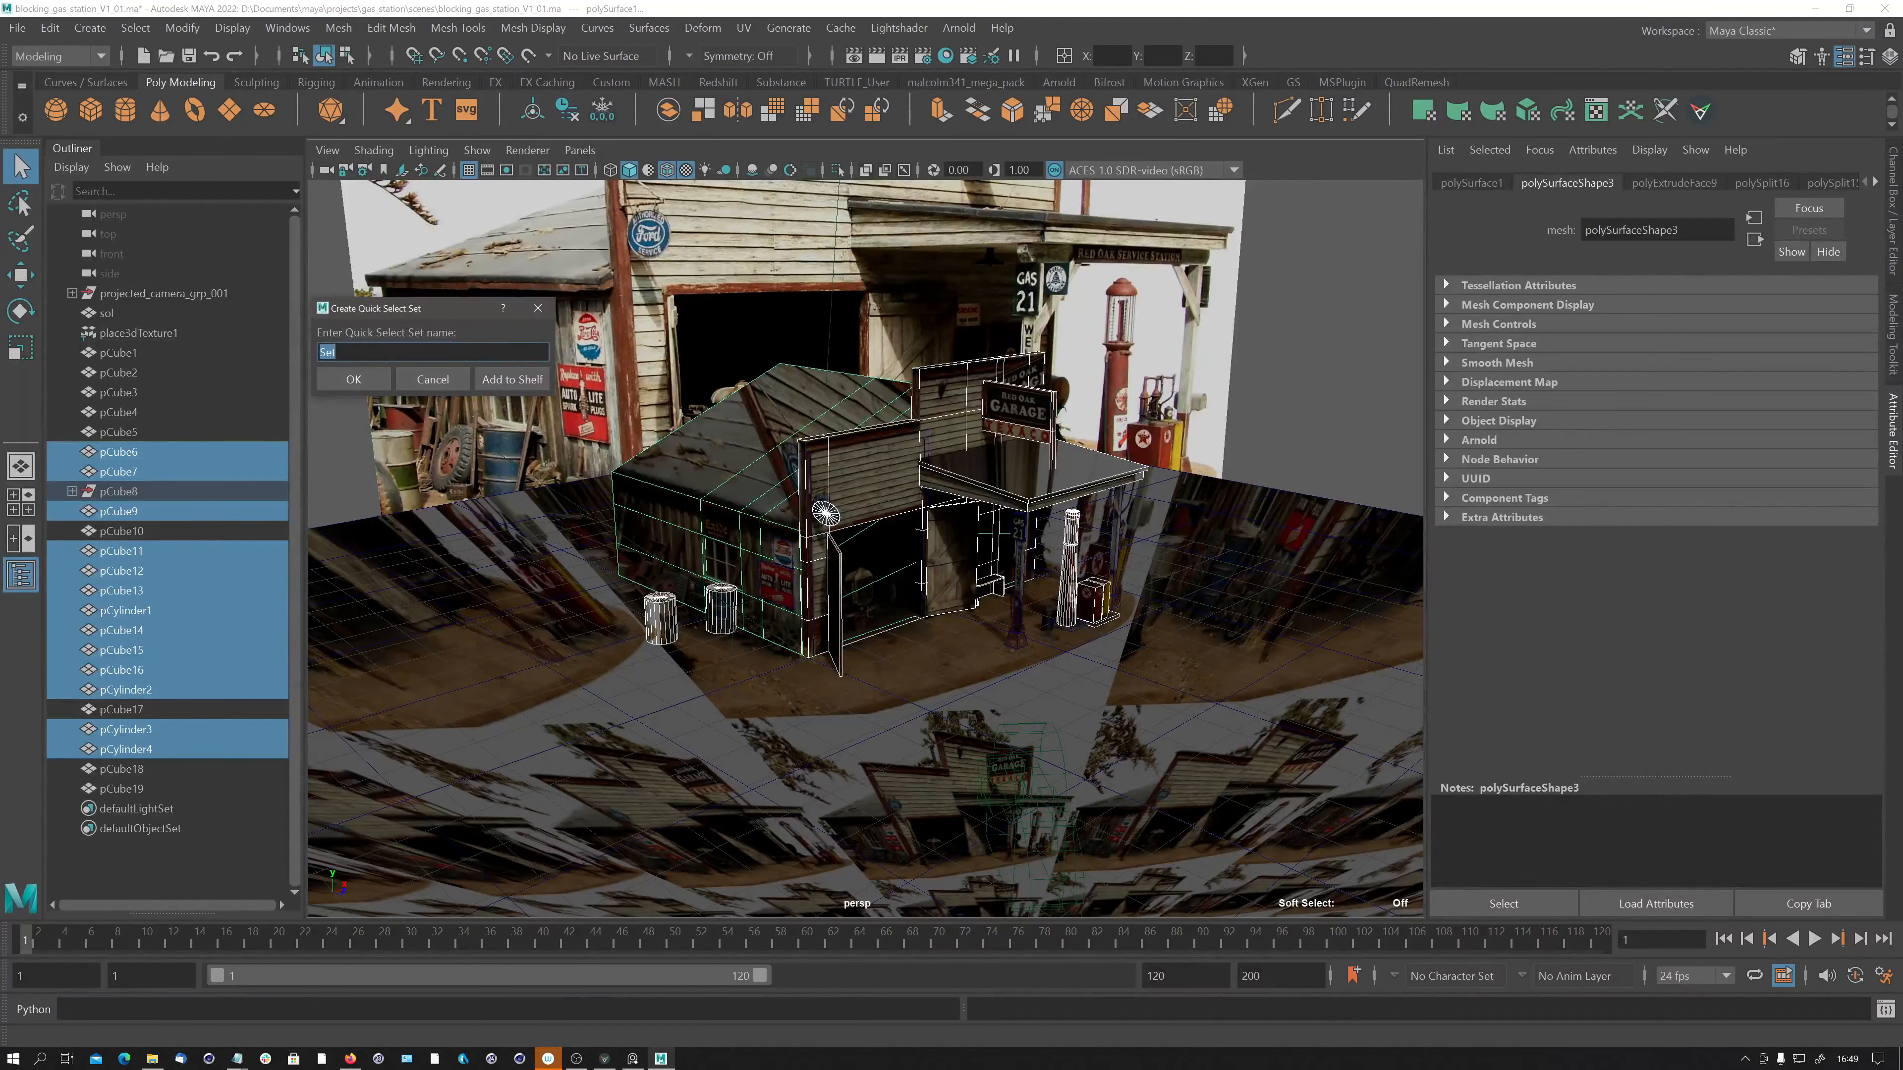
type("blocking")
left_click(356, 380)
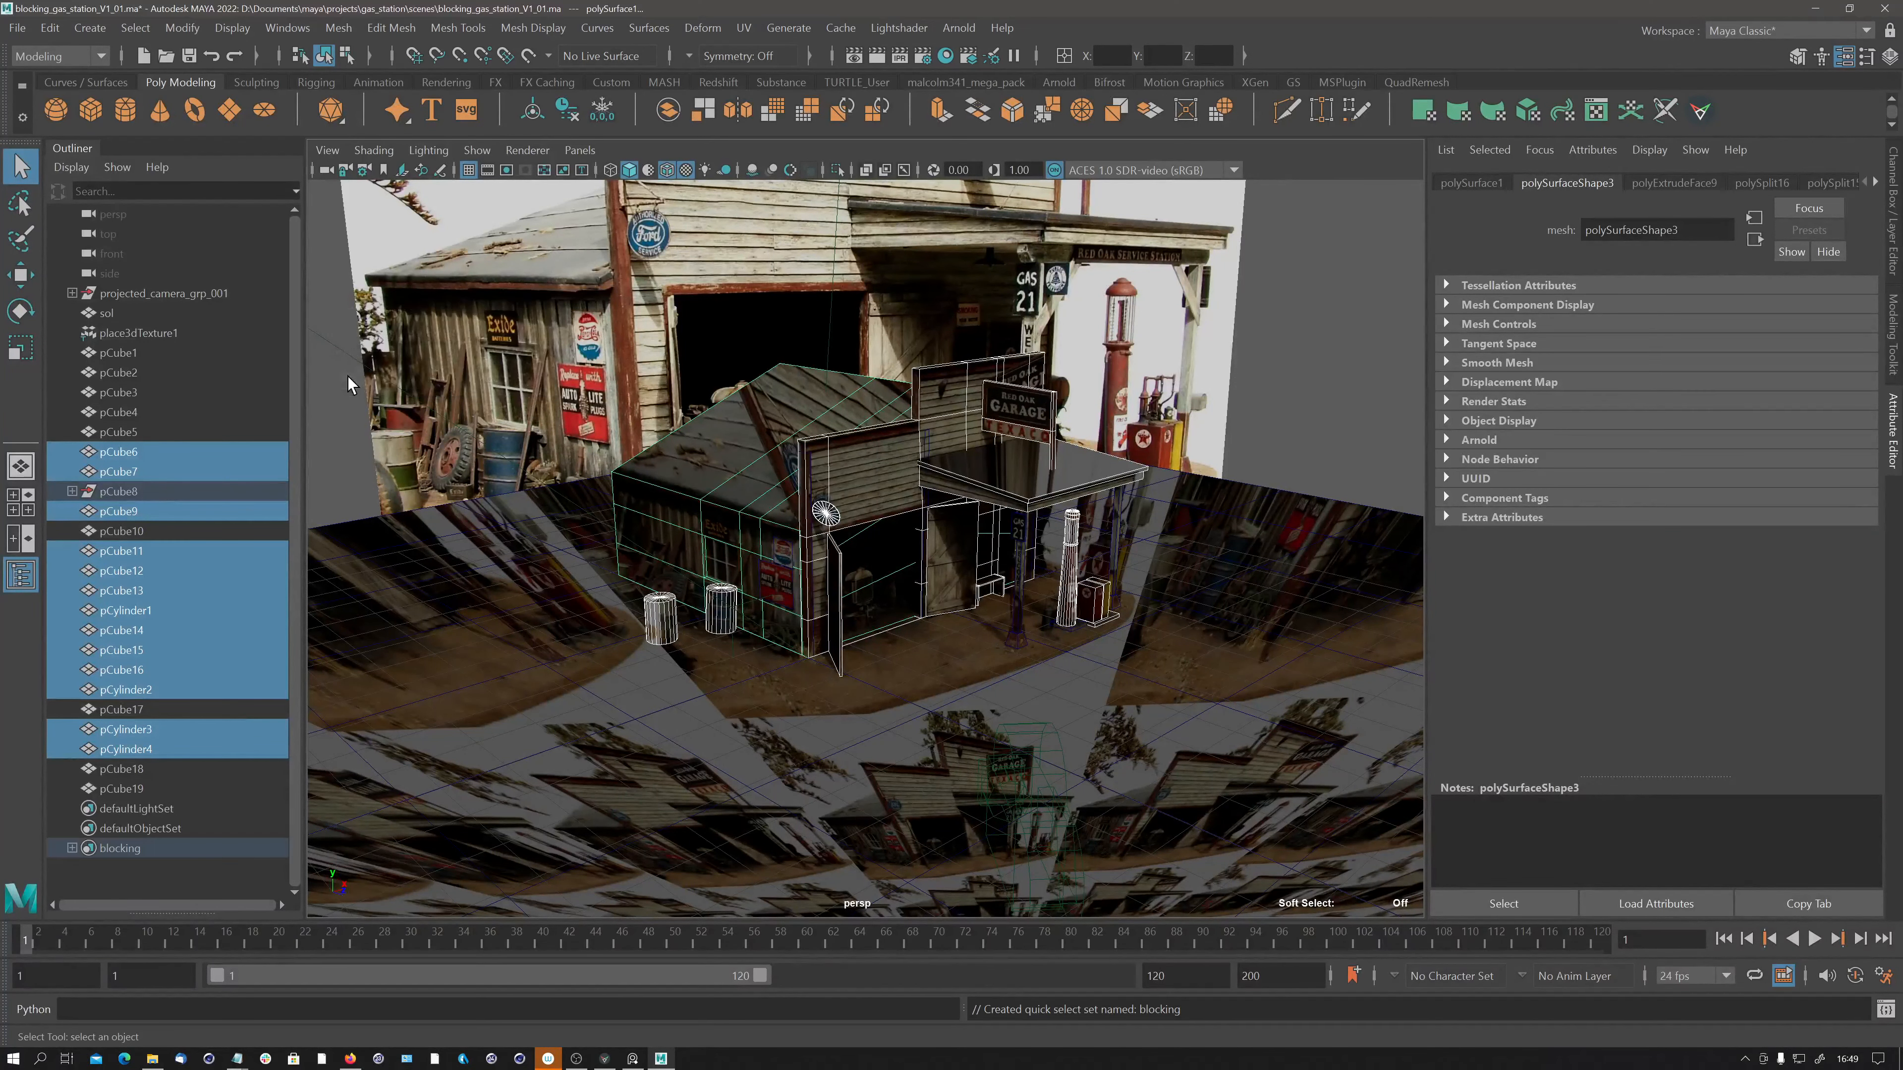
Select all members of the blocking set, from pCube6 through polySurface1, and hide them.
left_click(73, 848)
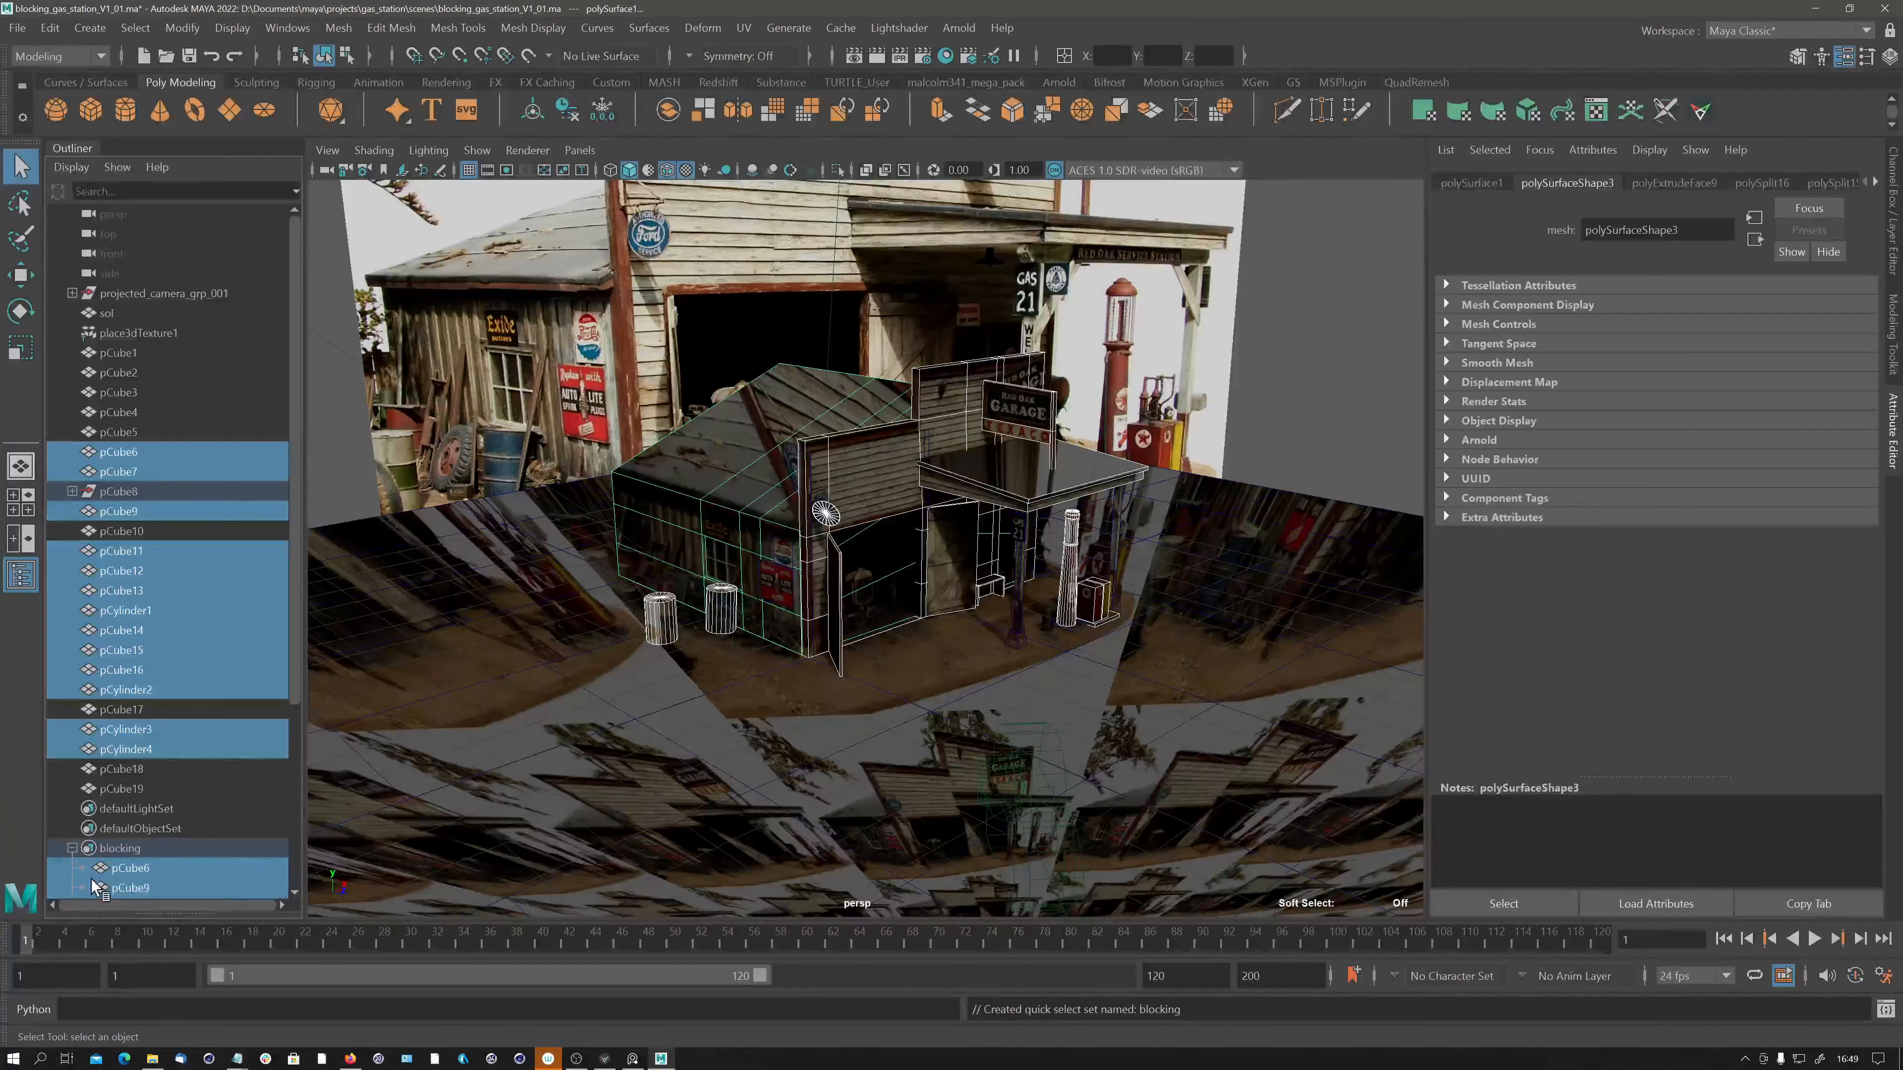
left_click(118, 848)
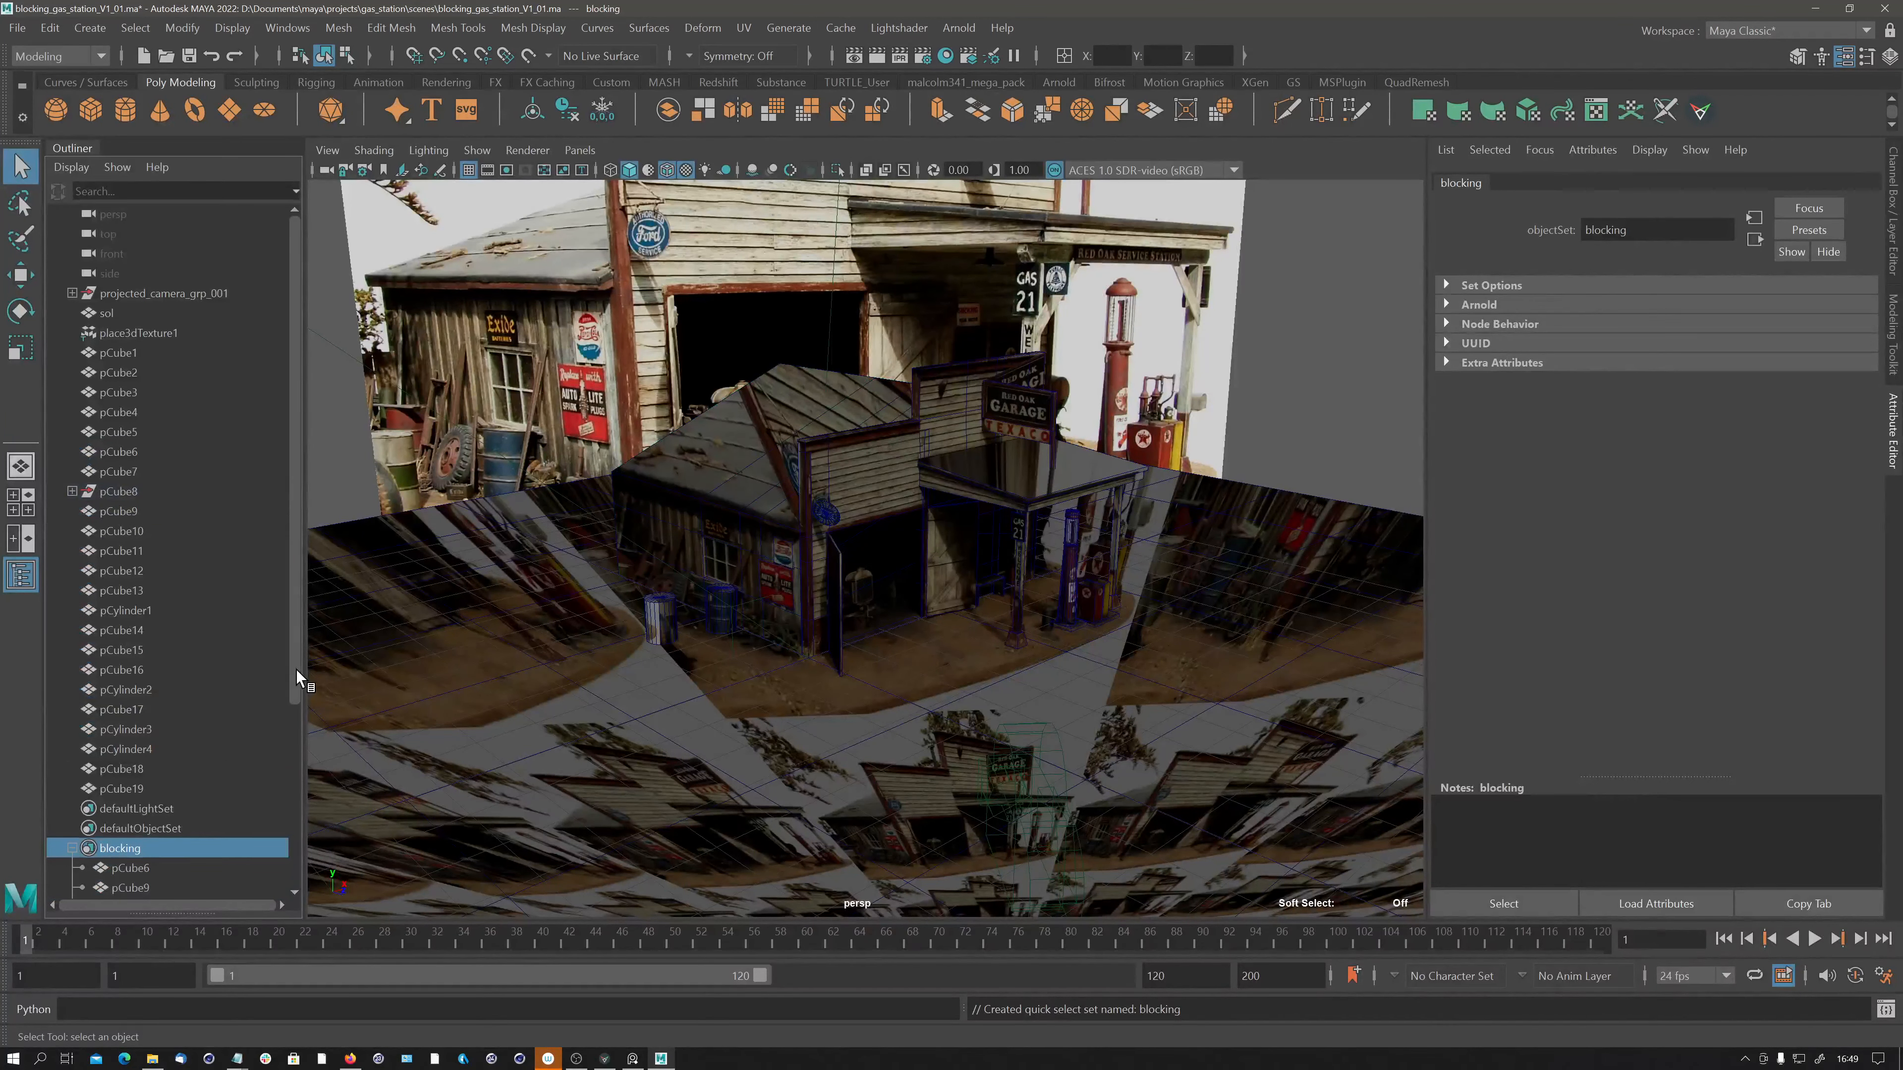
left_click_drag(296, 670, 282, 849)
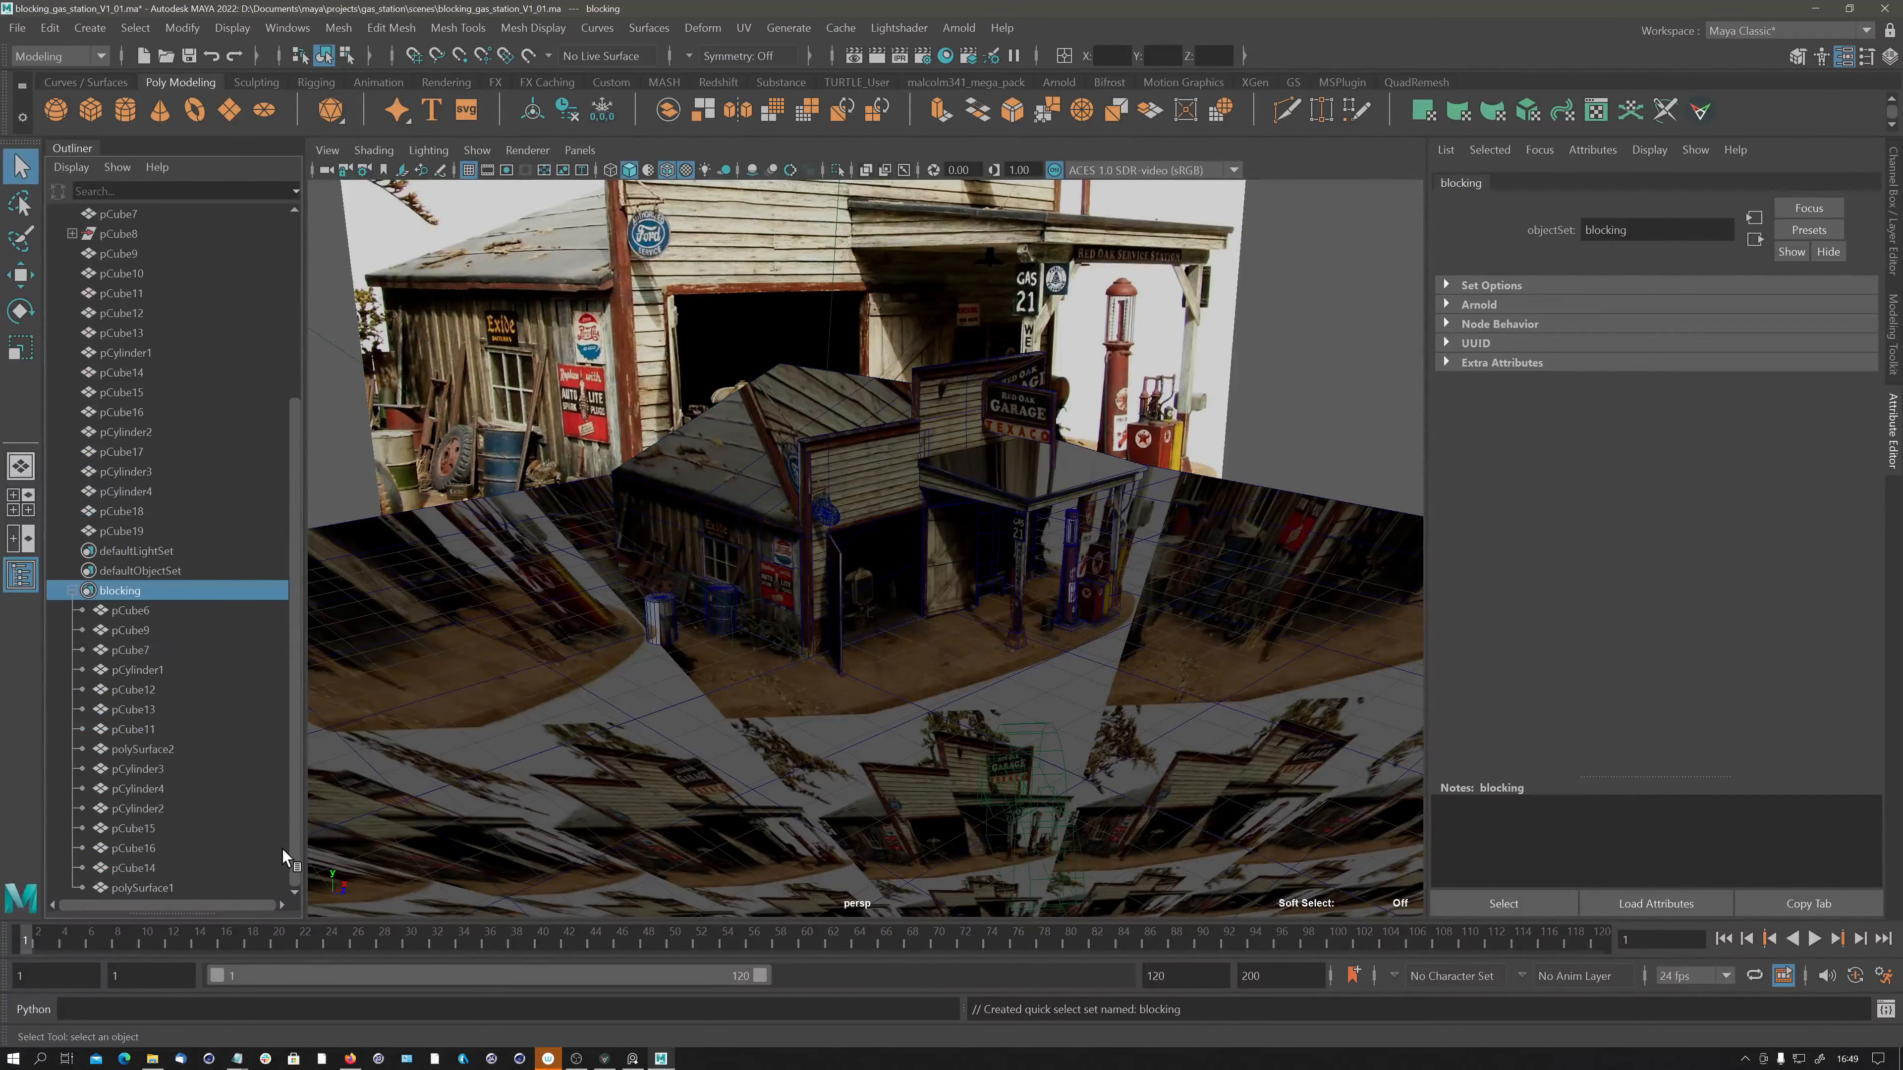
left_click(146, 886)
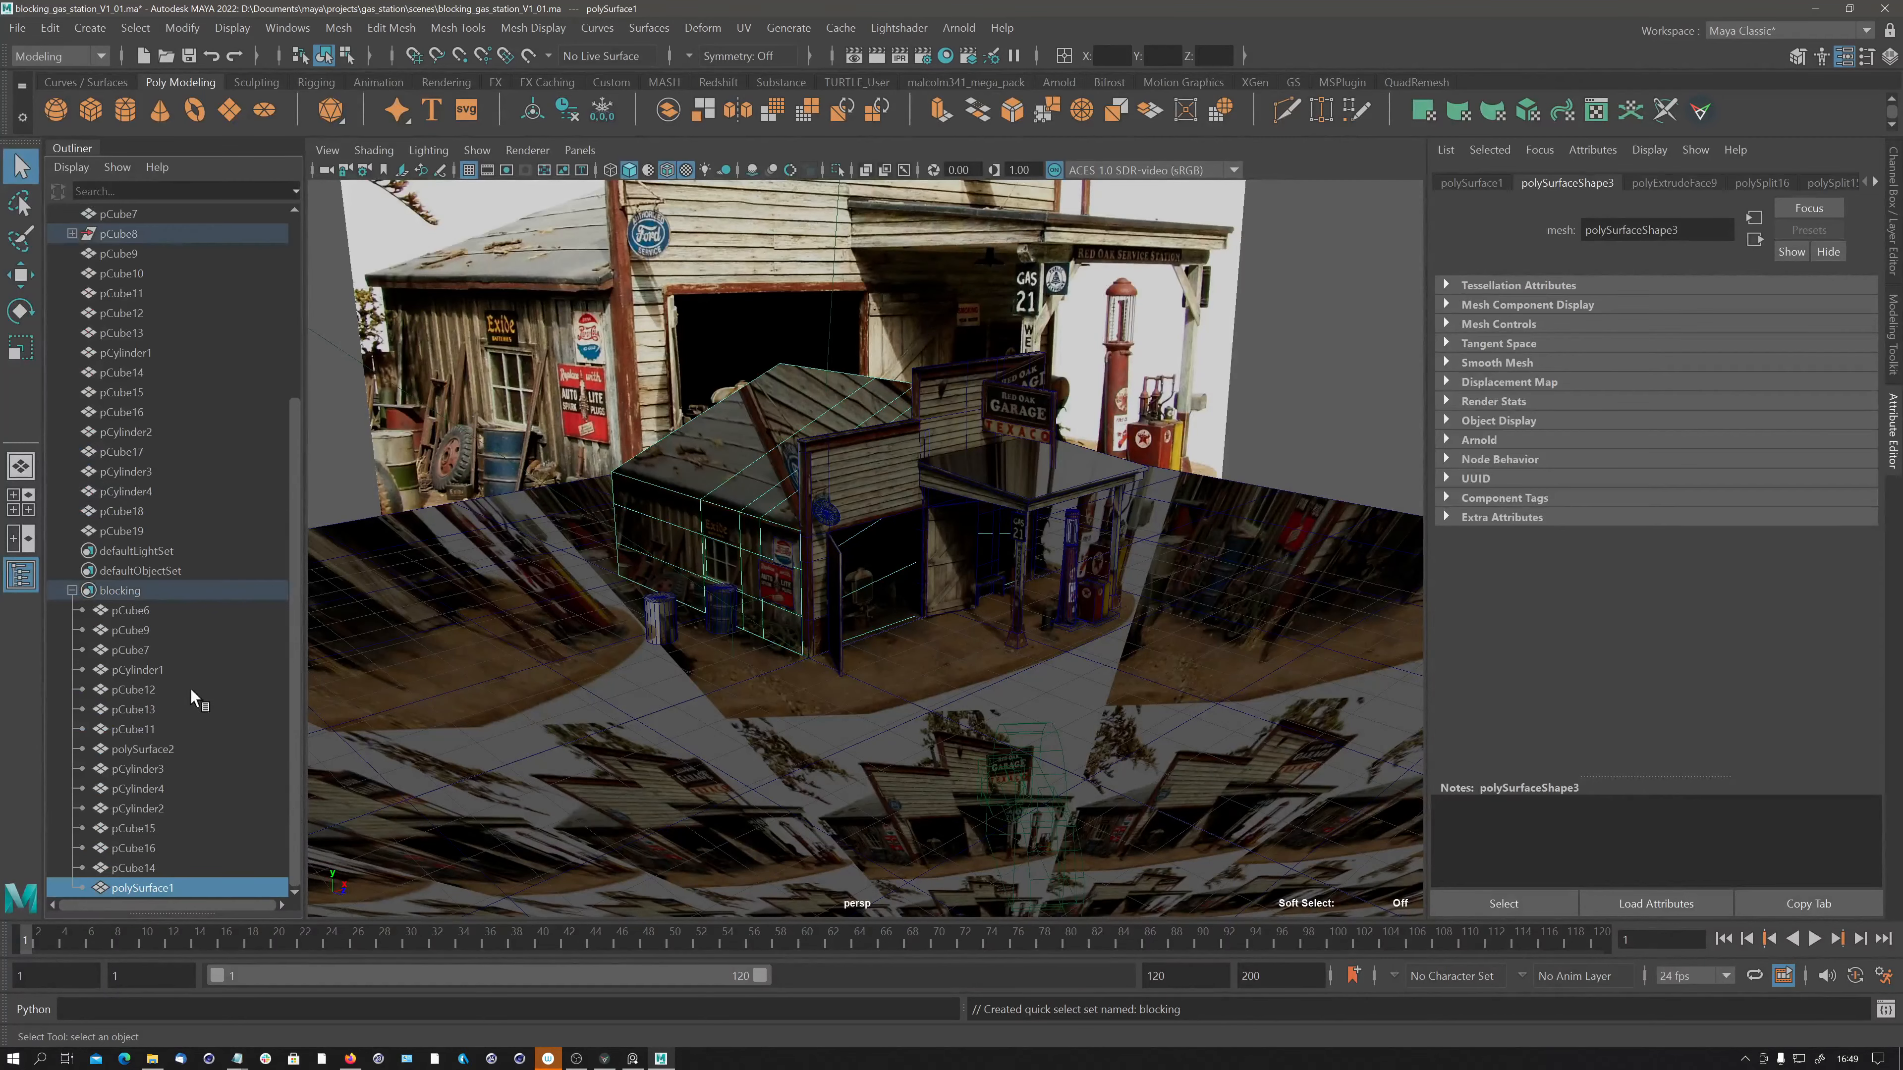
left_click(128, 609, "shift")
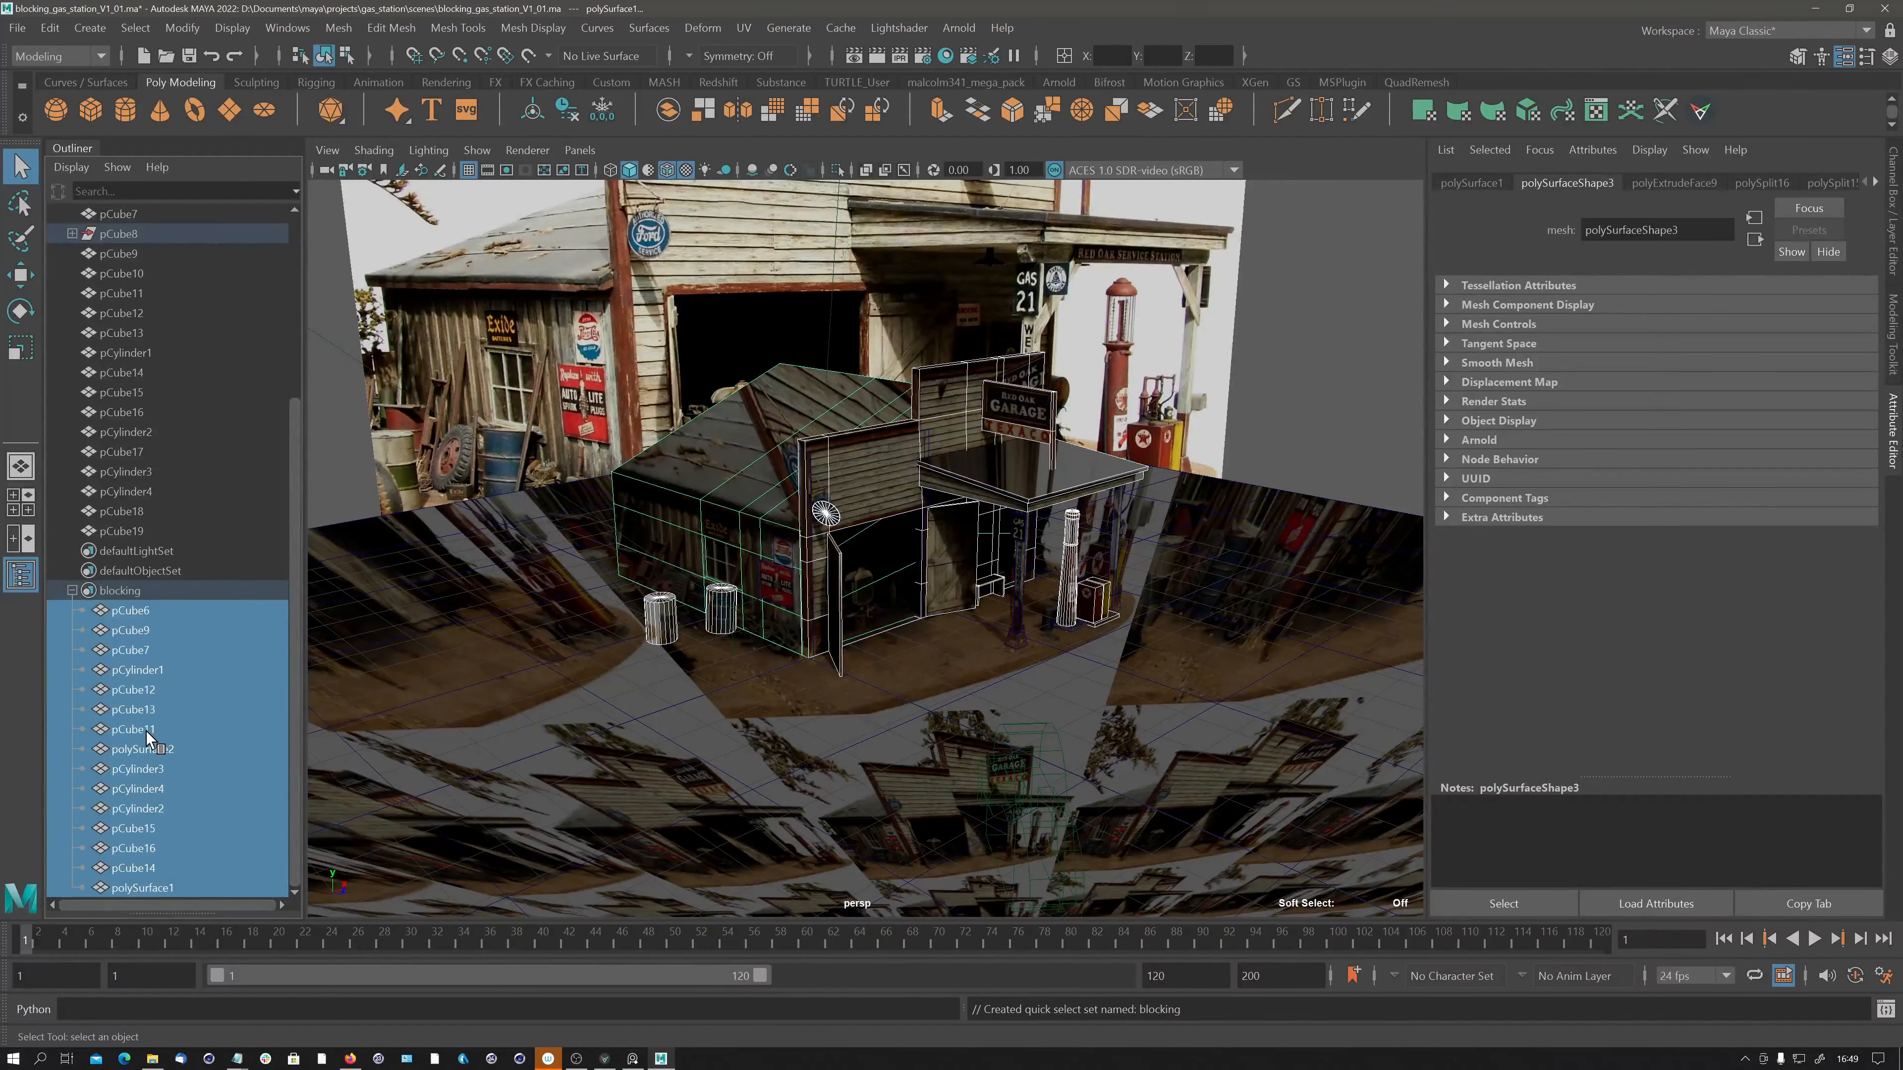
key("h")
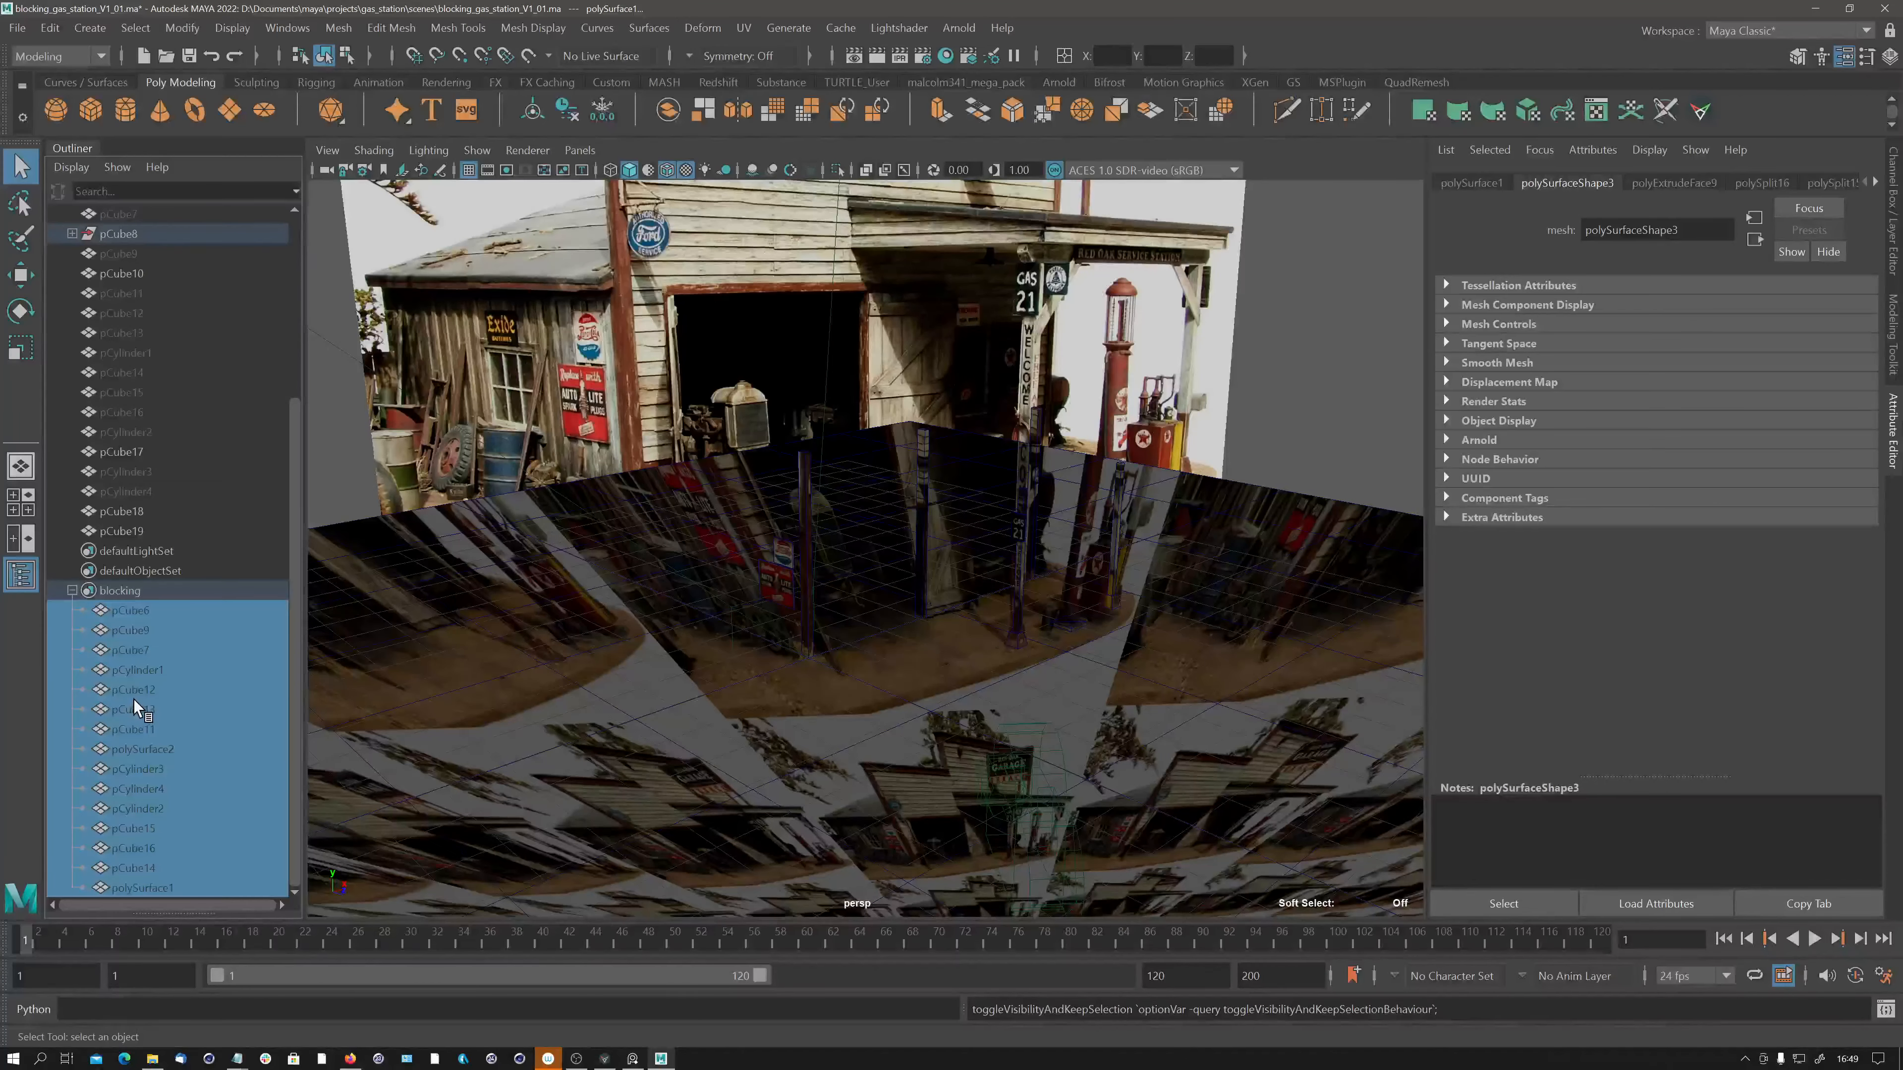
left_click(73, 590)
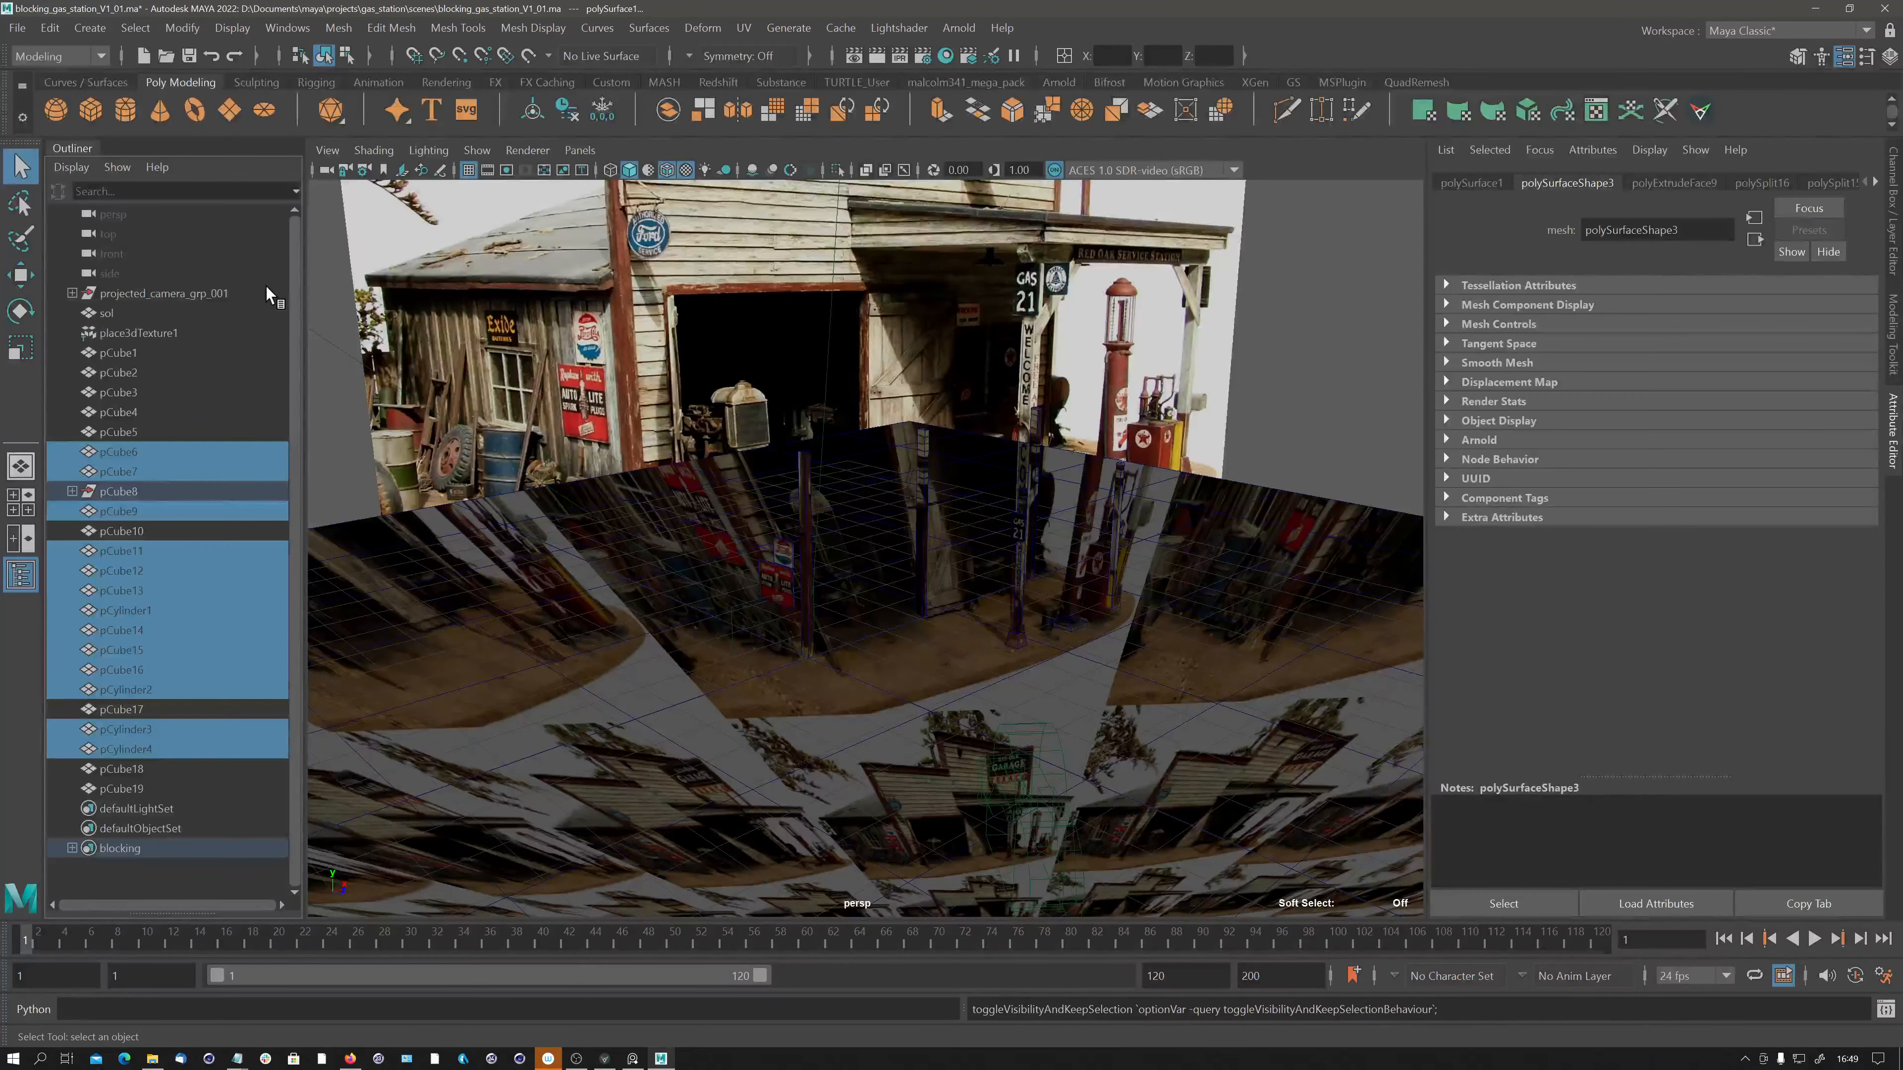
Group the hidden blocking objects and rename the group "blocking".
key("ctrl+g")
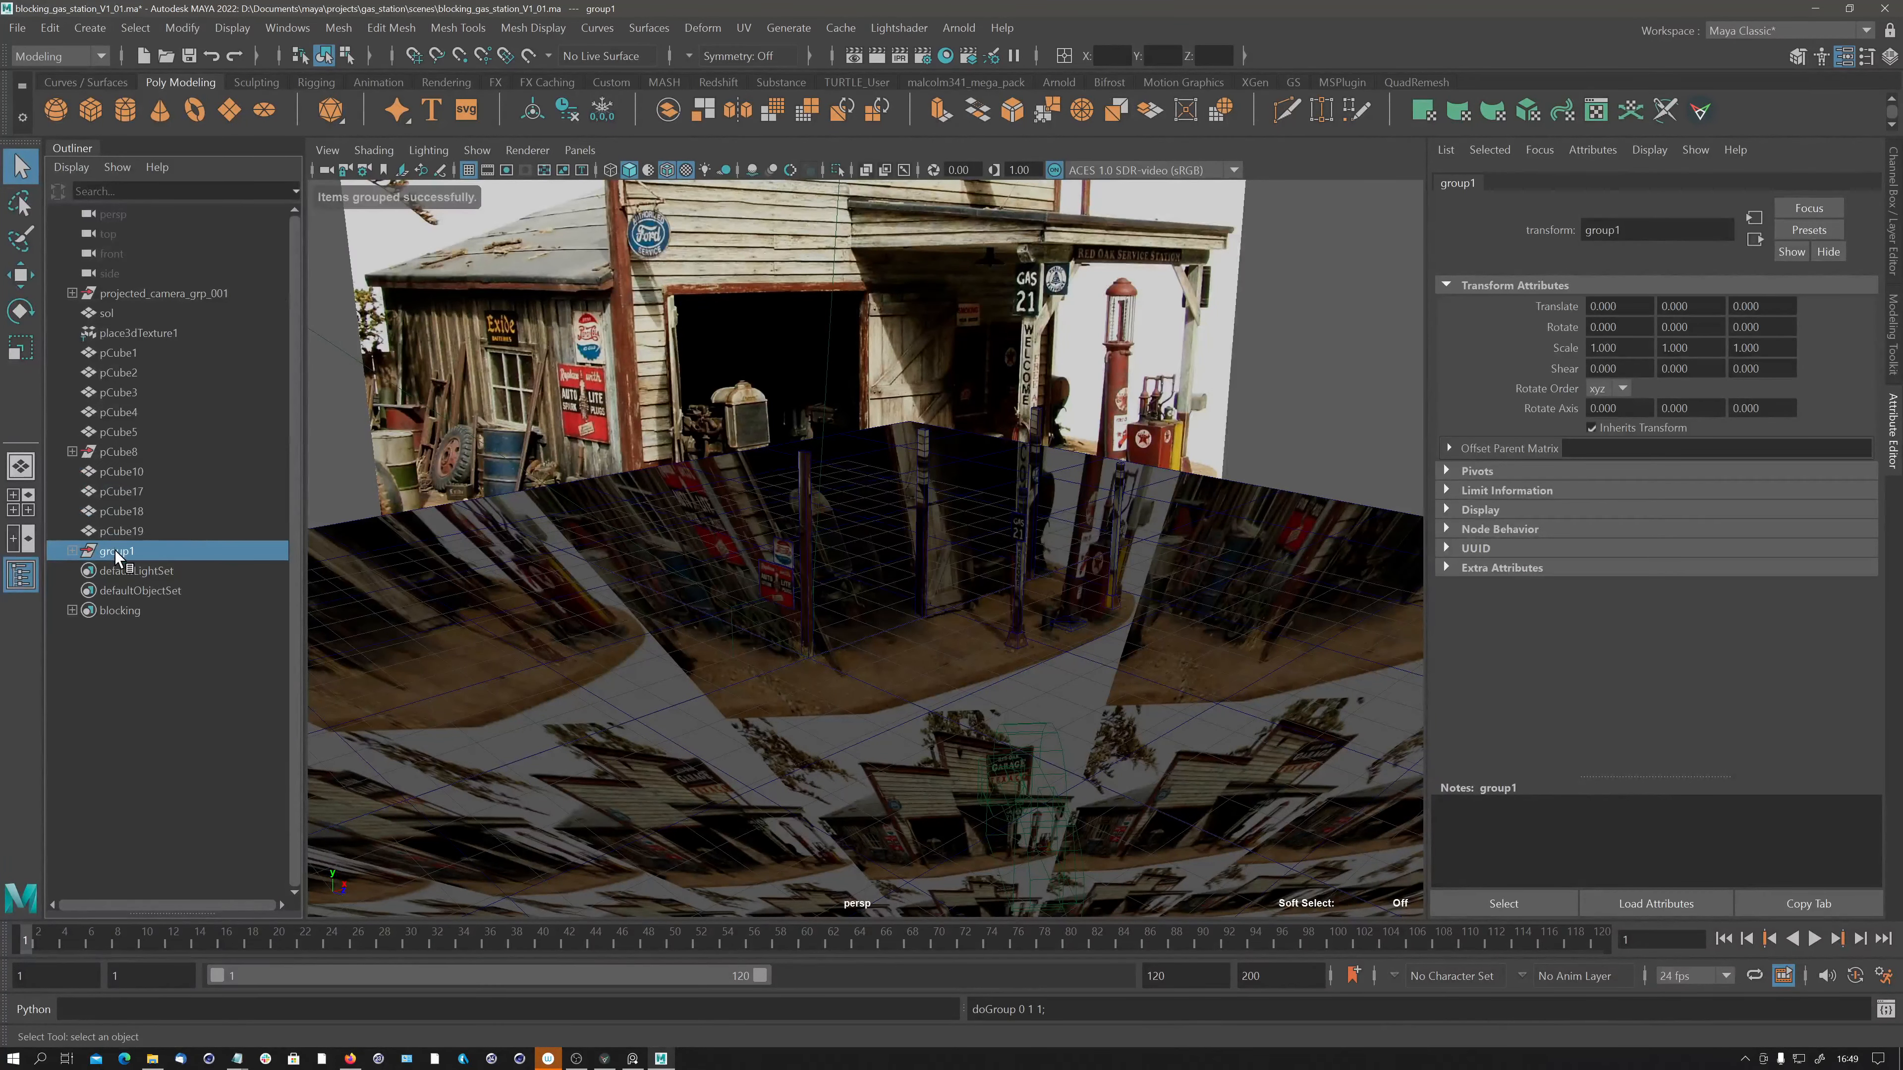
double_click(116, 553)
type("b")
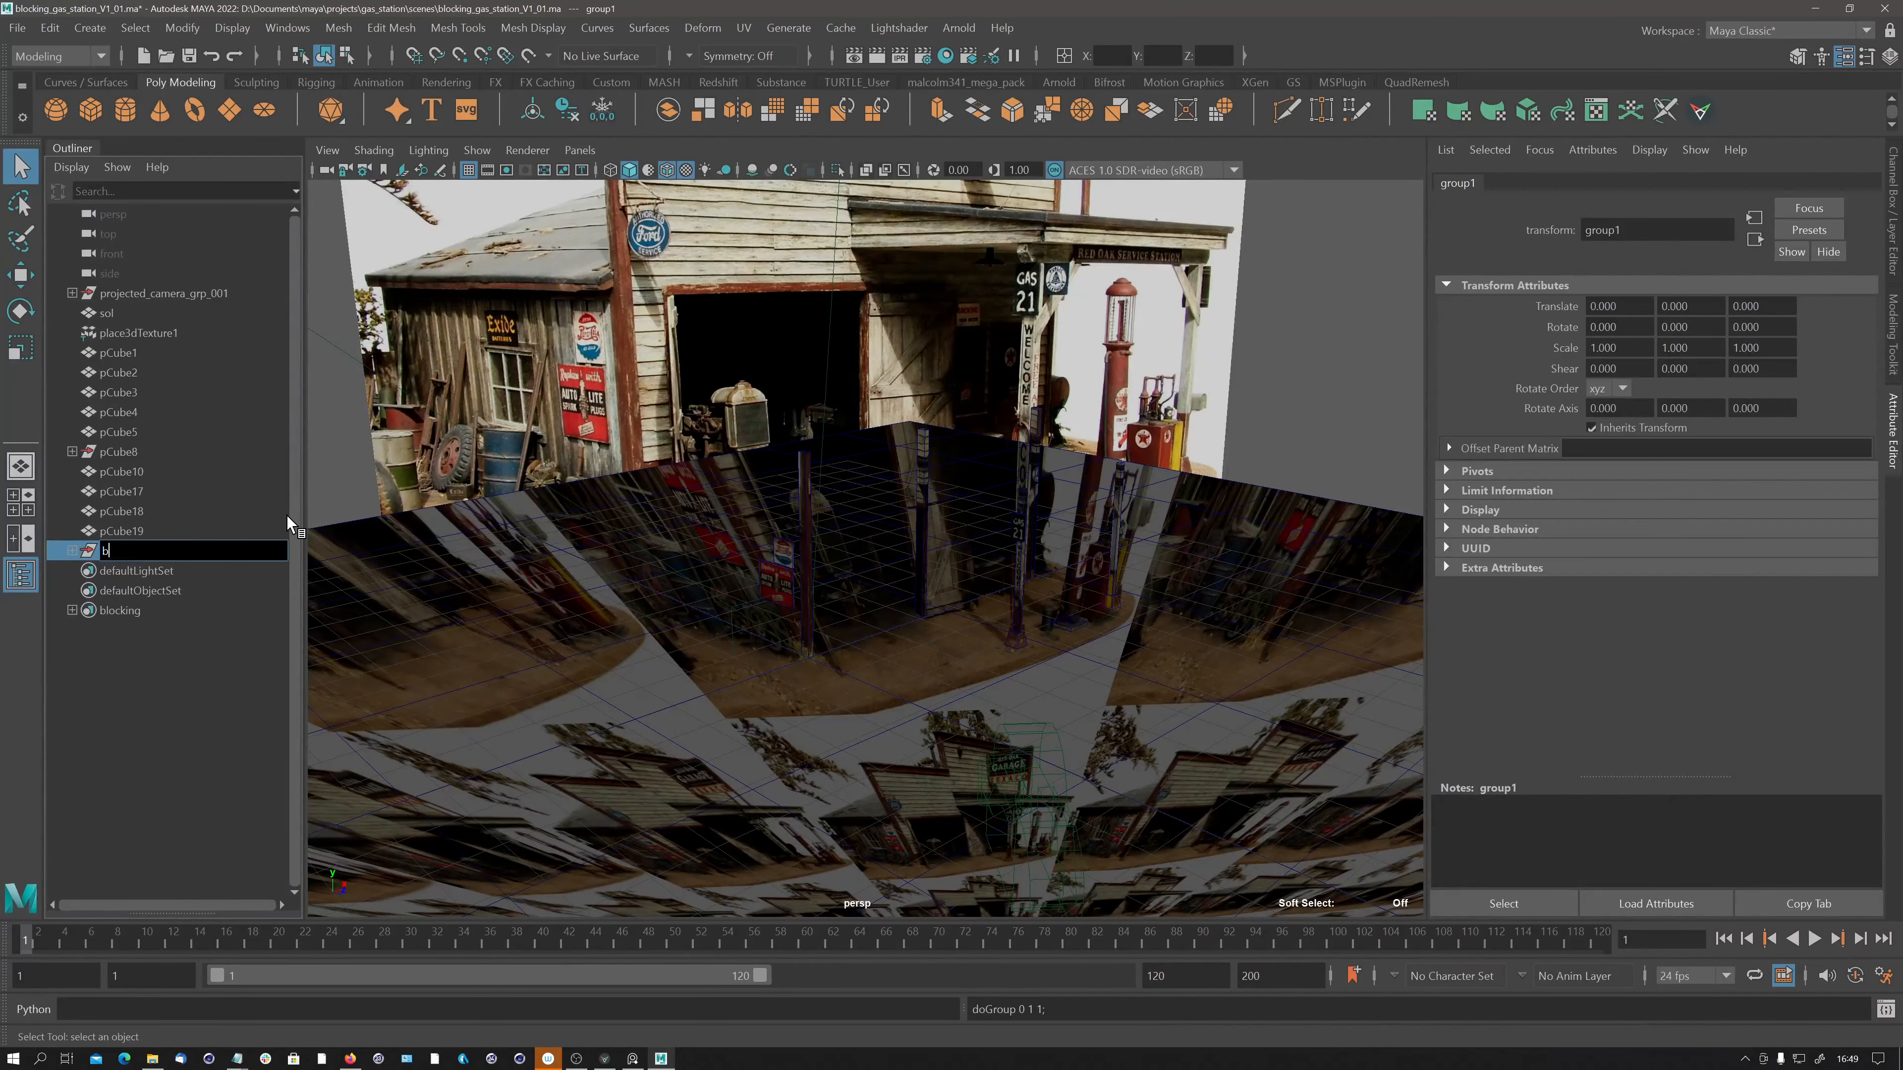
type("locking")
key("Return")
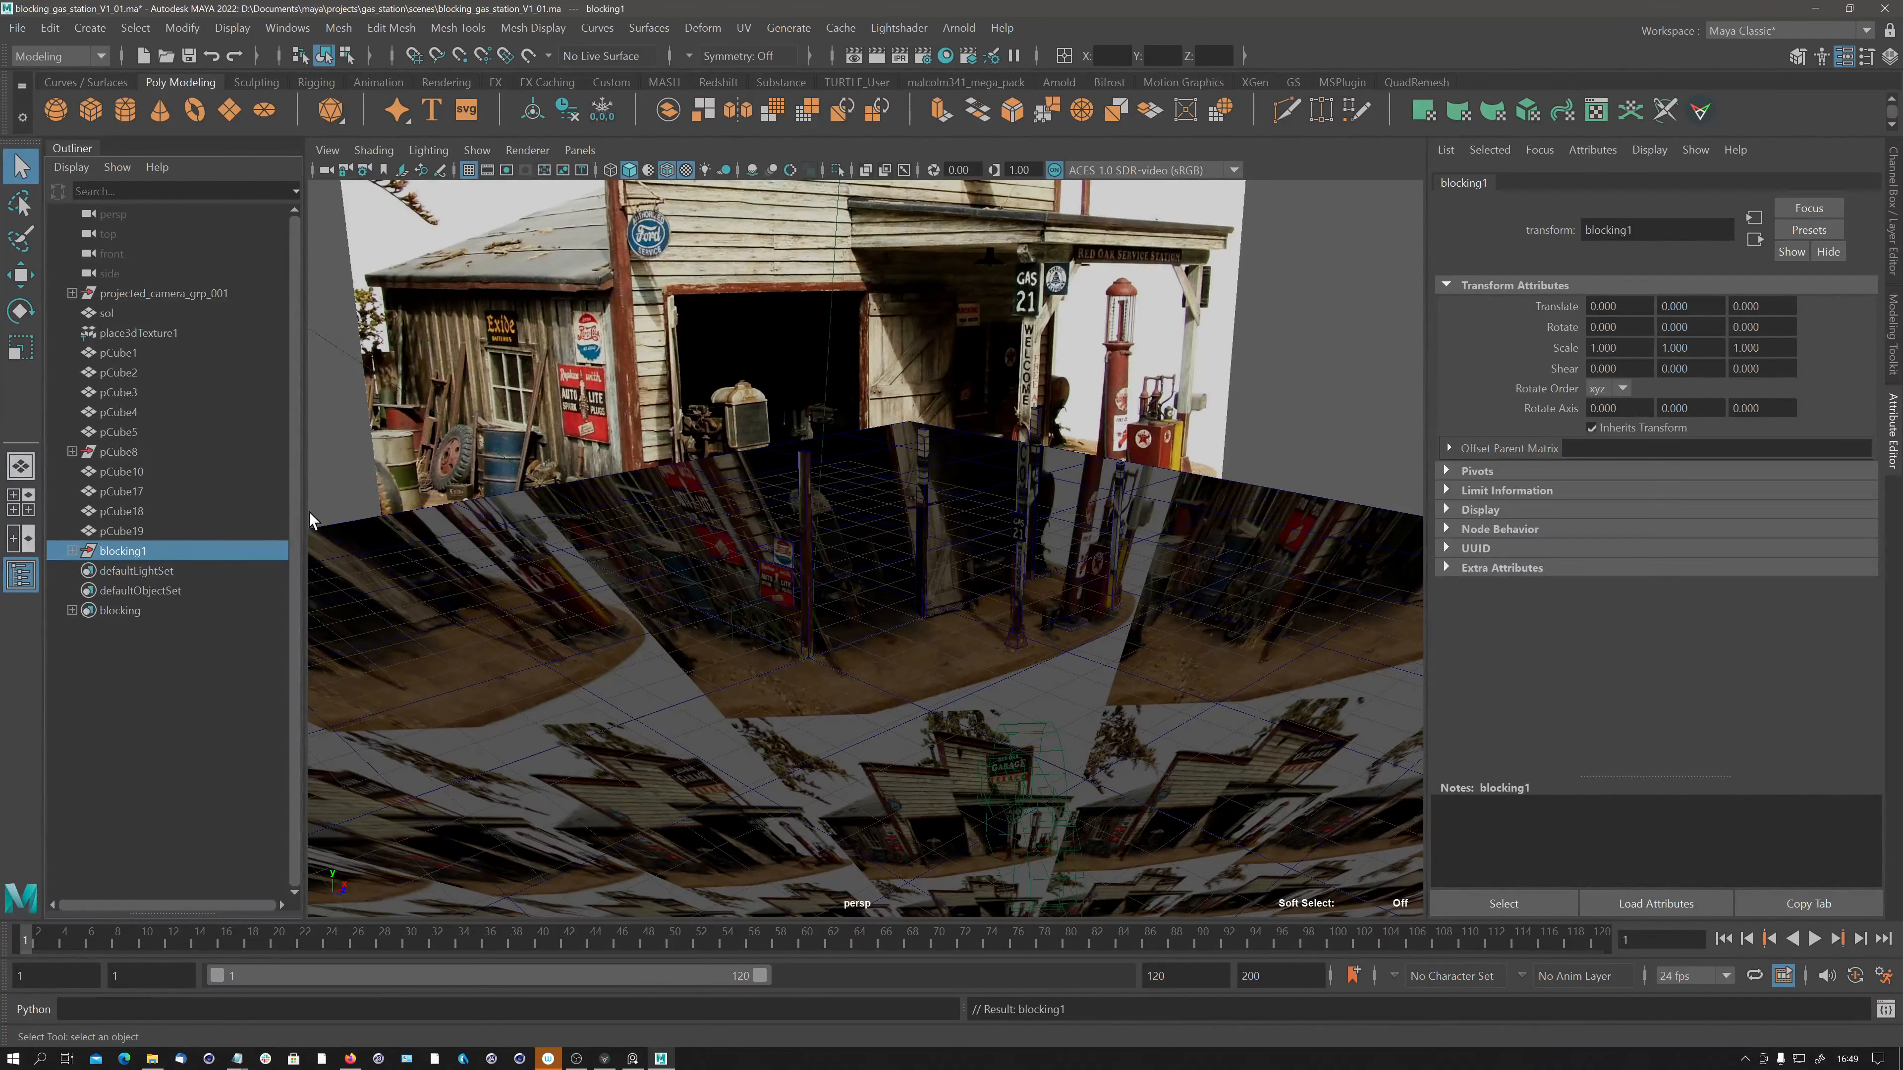
Compare the contents of the blocking set with those of the new blocking group.
left_click(122, 610)
left_click(71, 610)
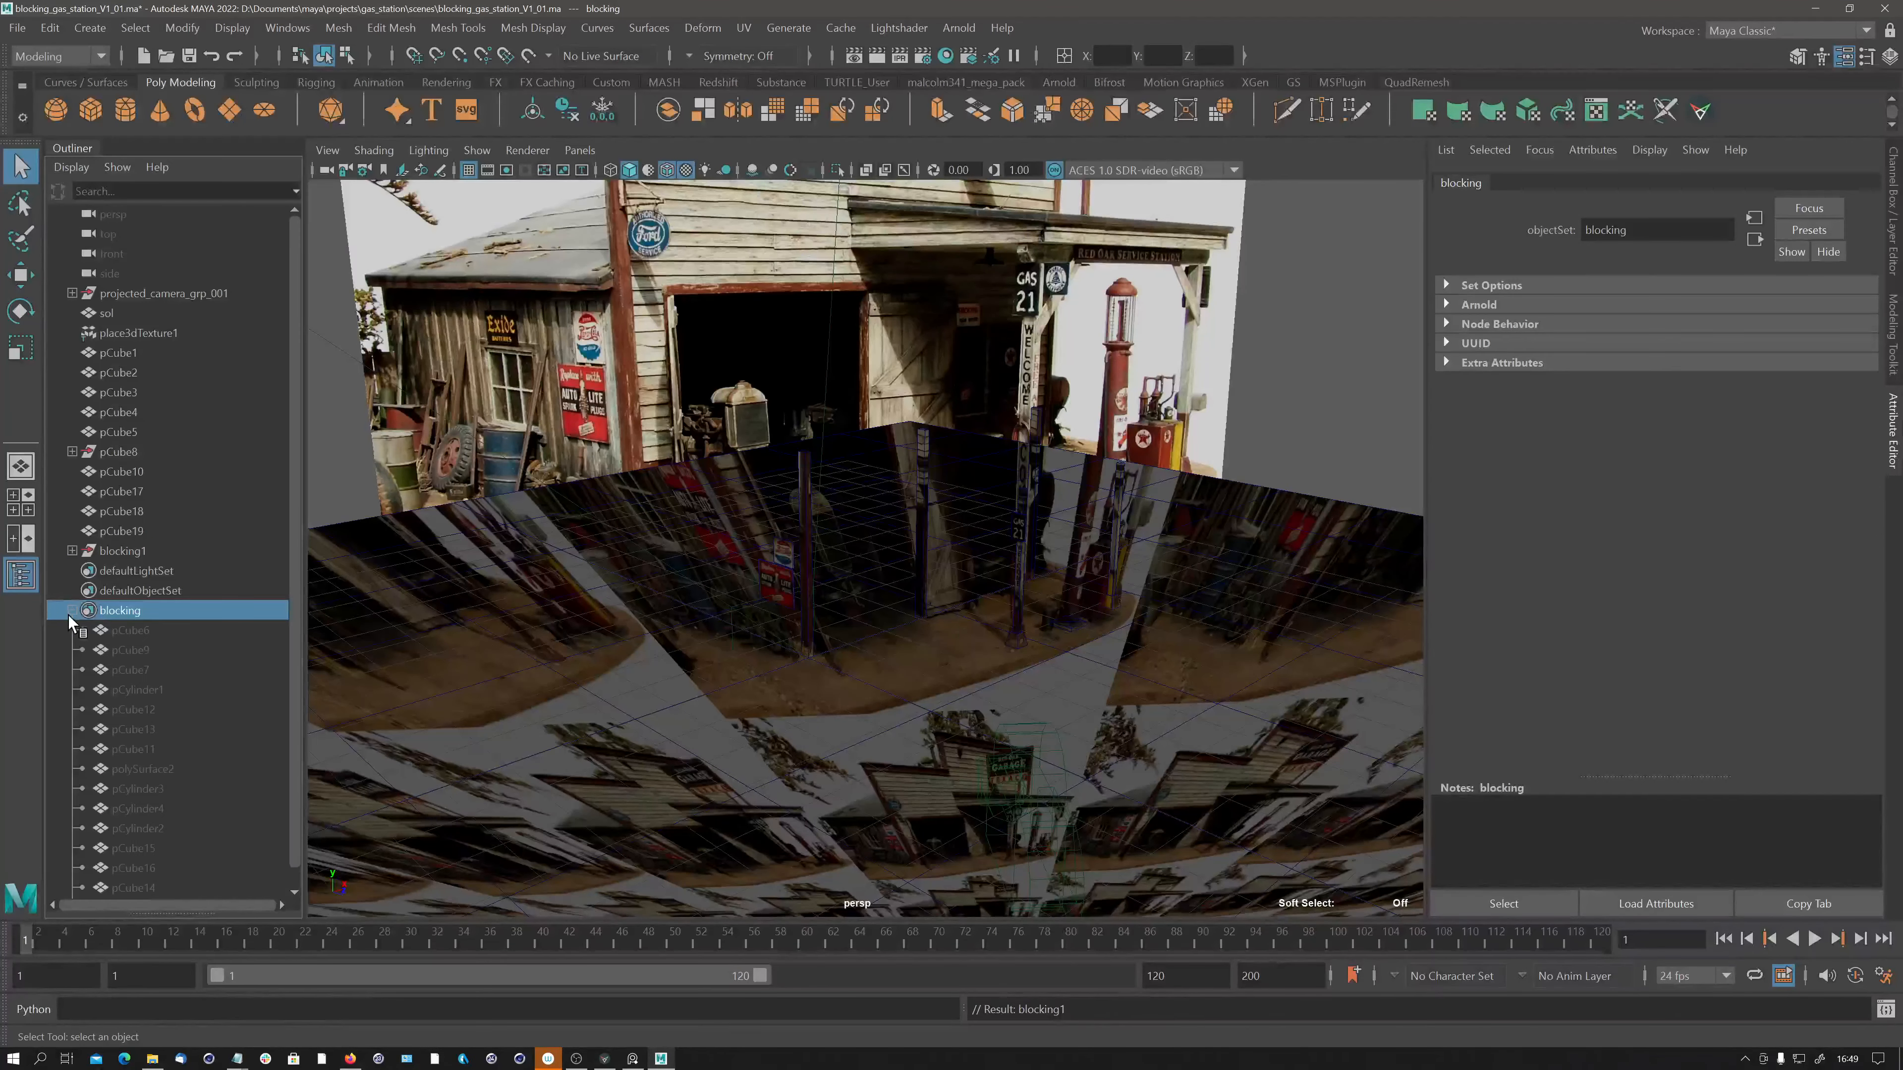
left_click(122, 551)
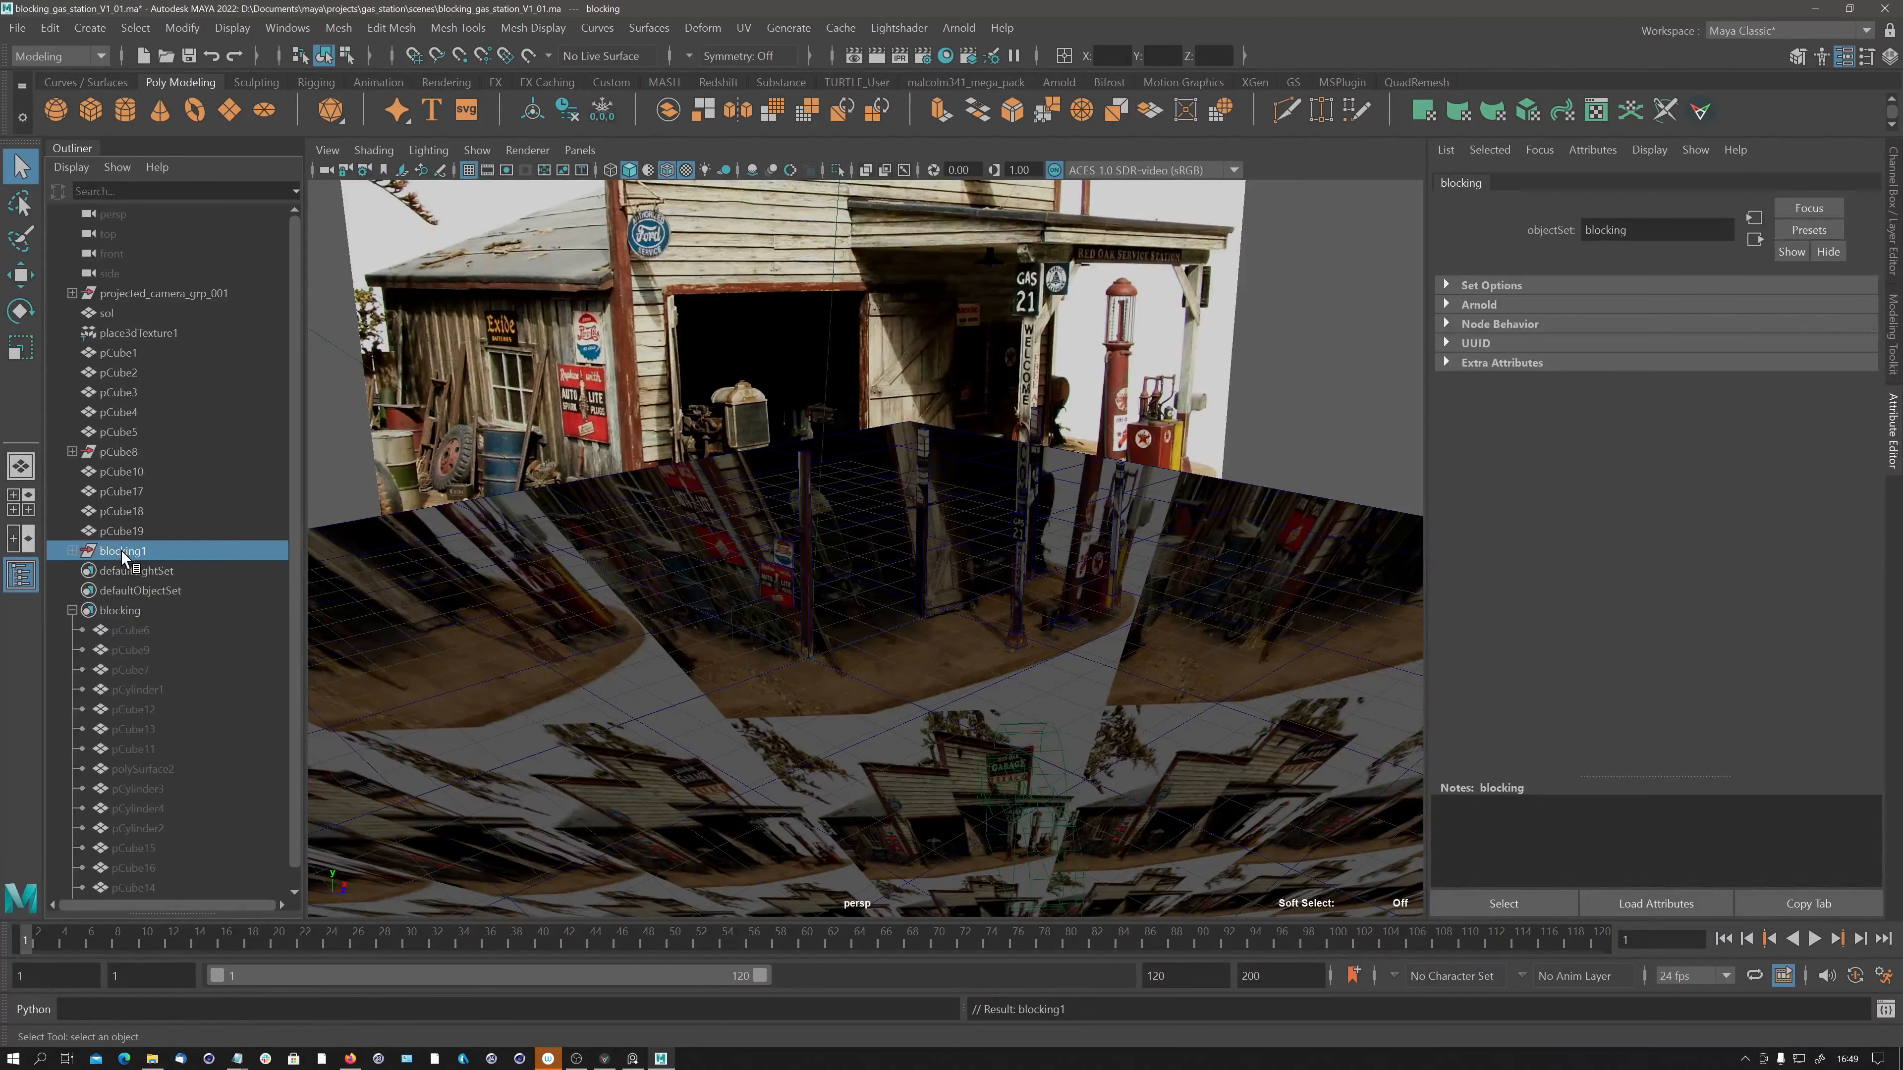
left_click(72, 551)
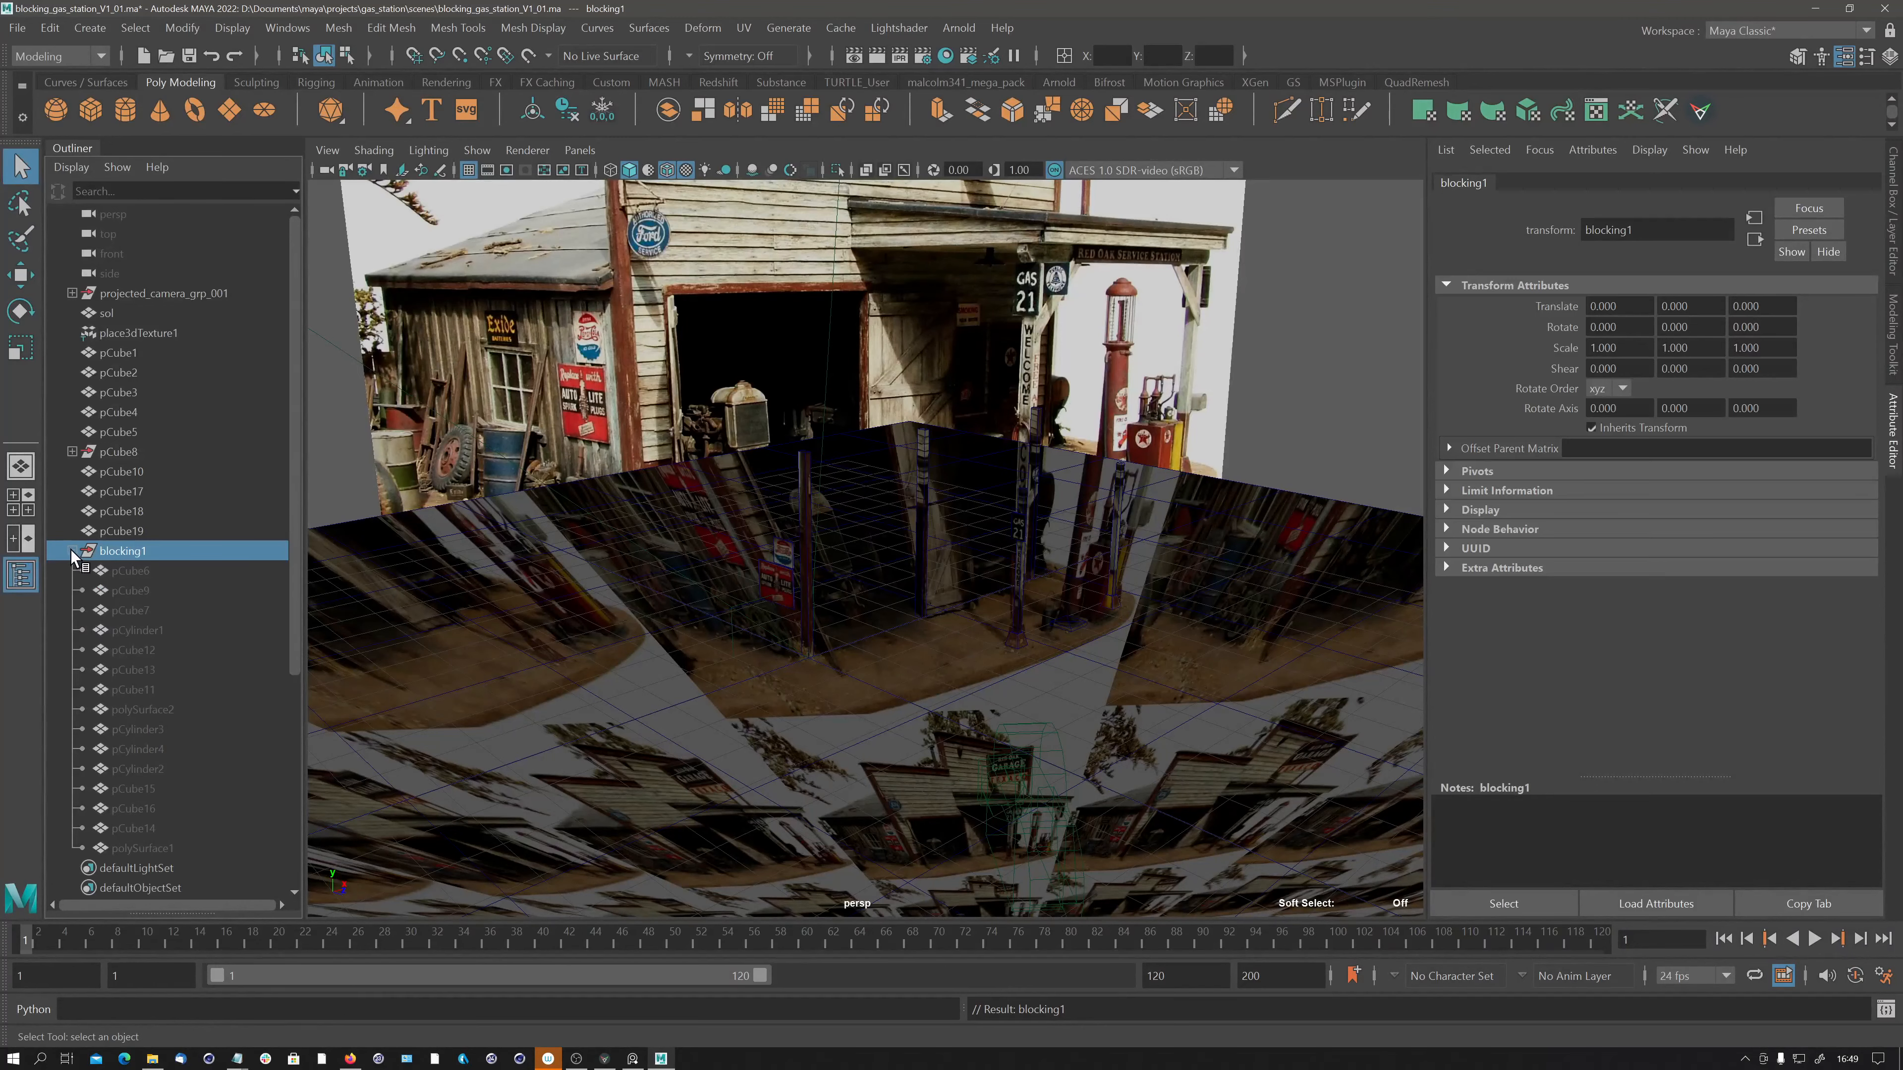
left_click(72, 551)
Check the contents of the leftover pCube8 group, delete it, and select pCube19.
left_click(105, 452)
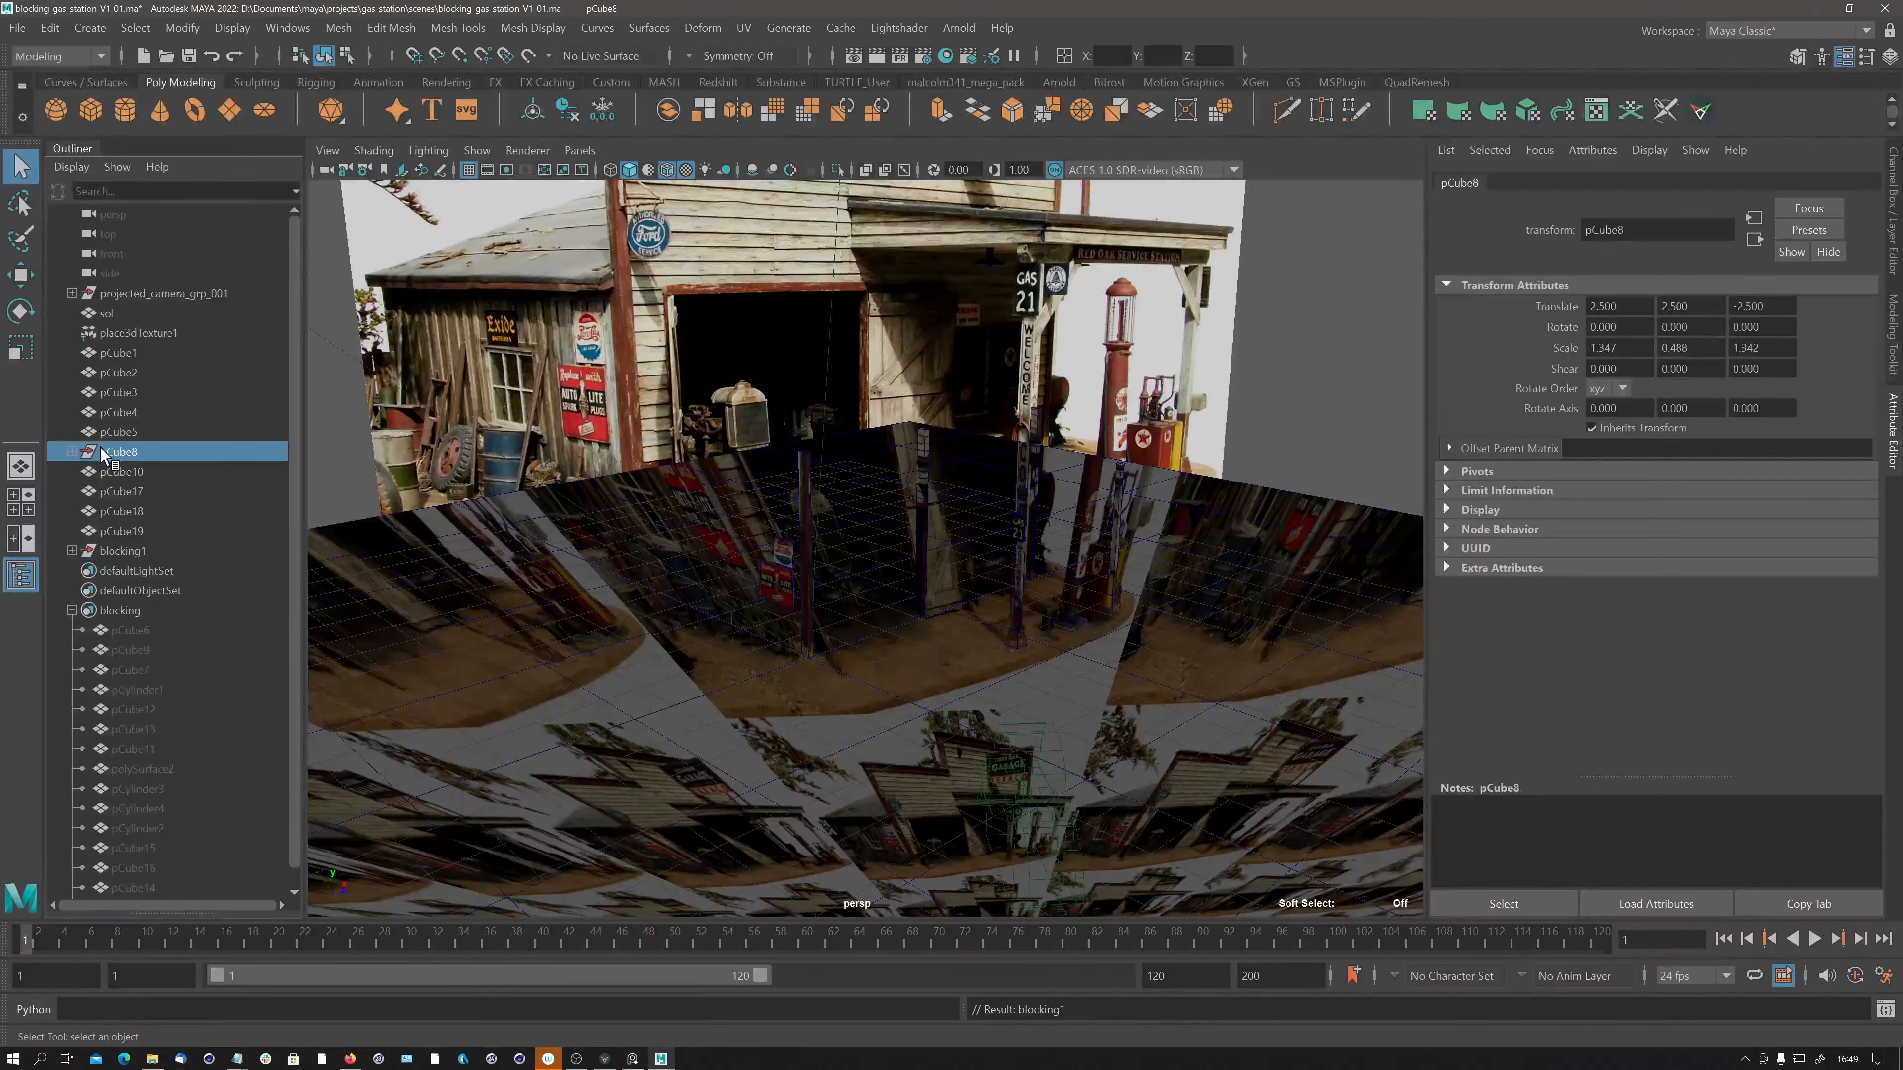
left_click(71, 451)
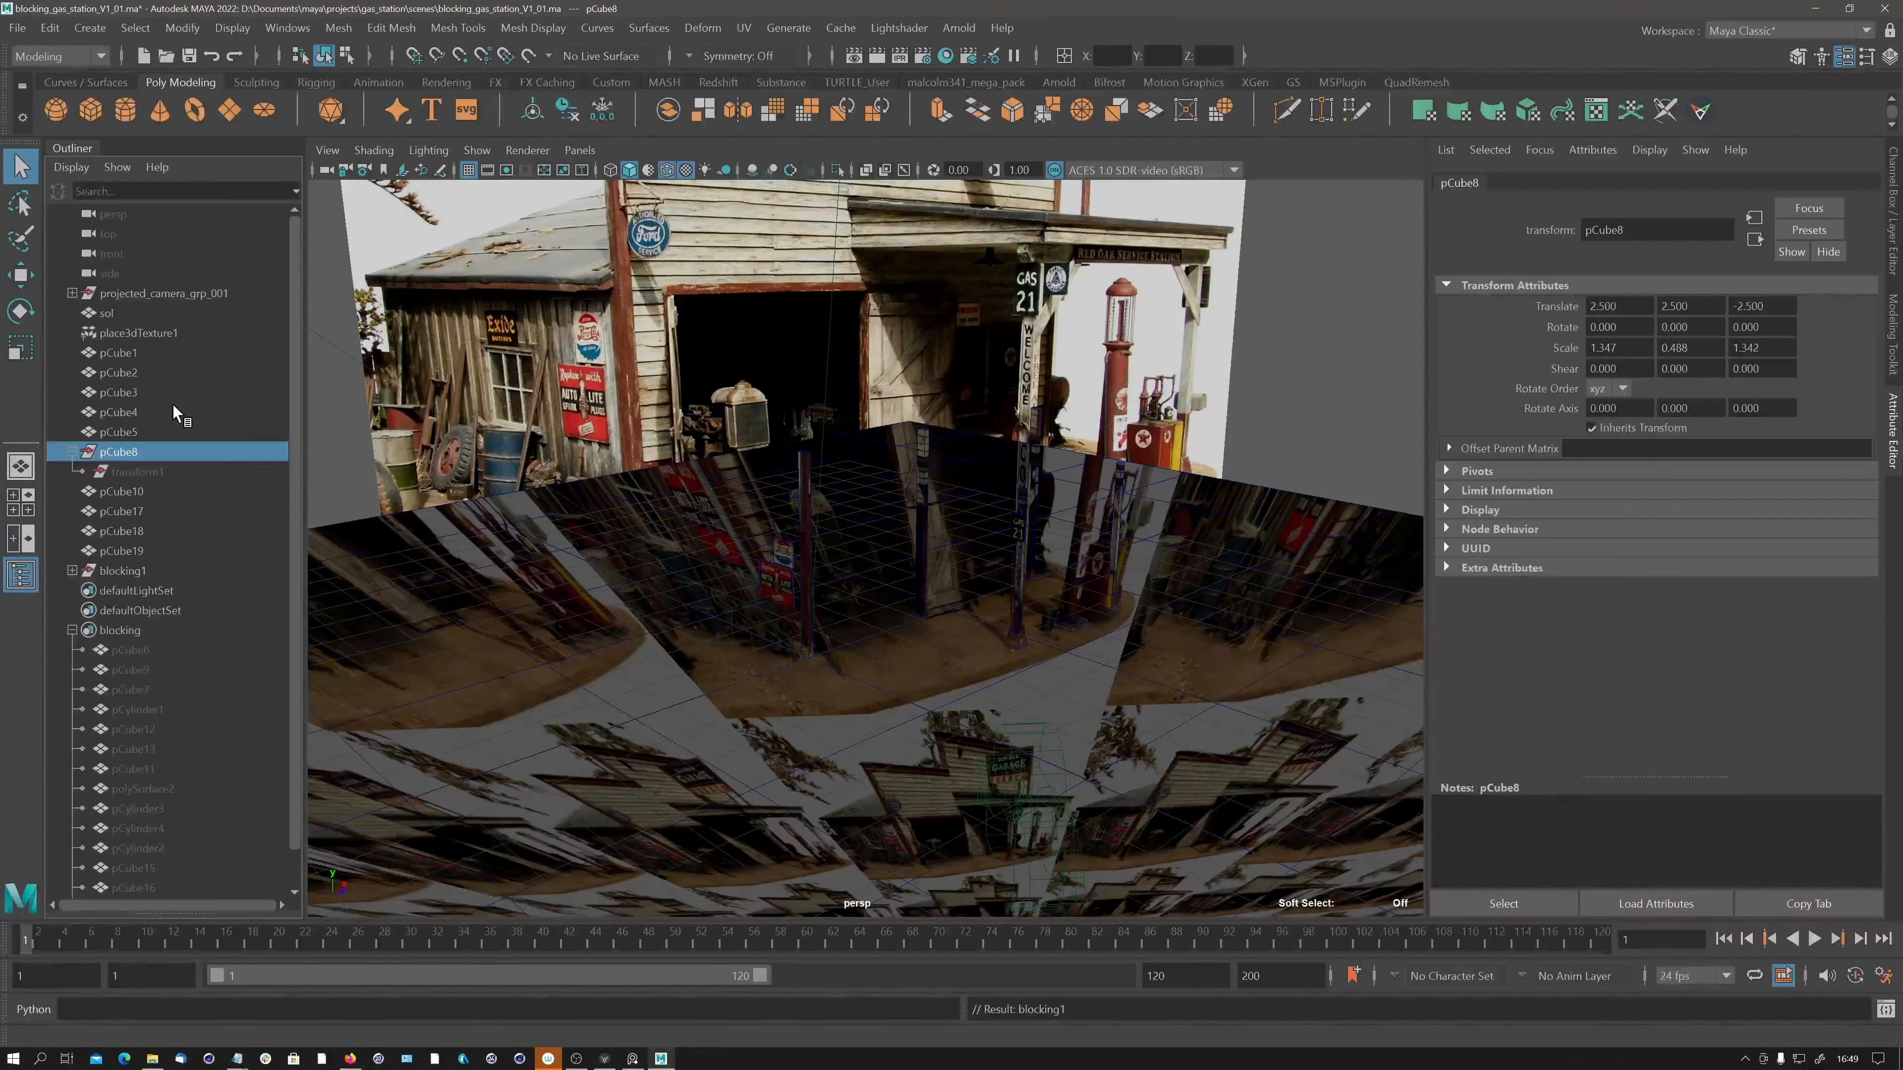
key("Delete")
left_click(126, 508)
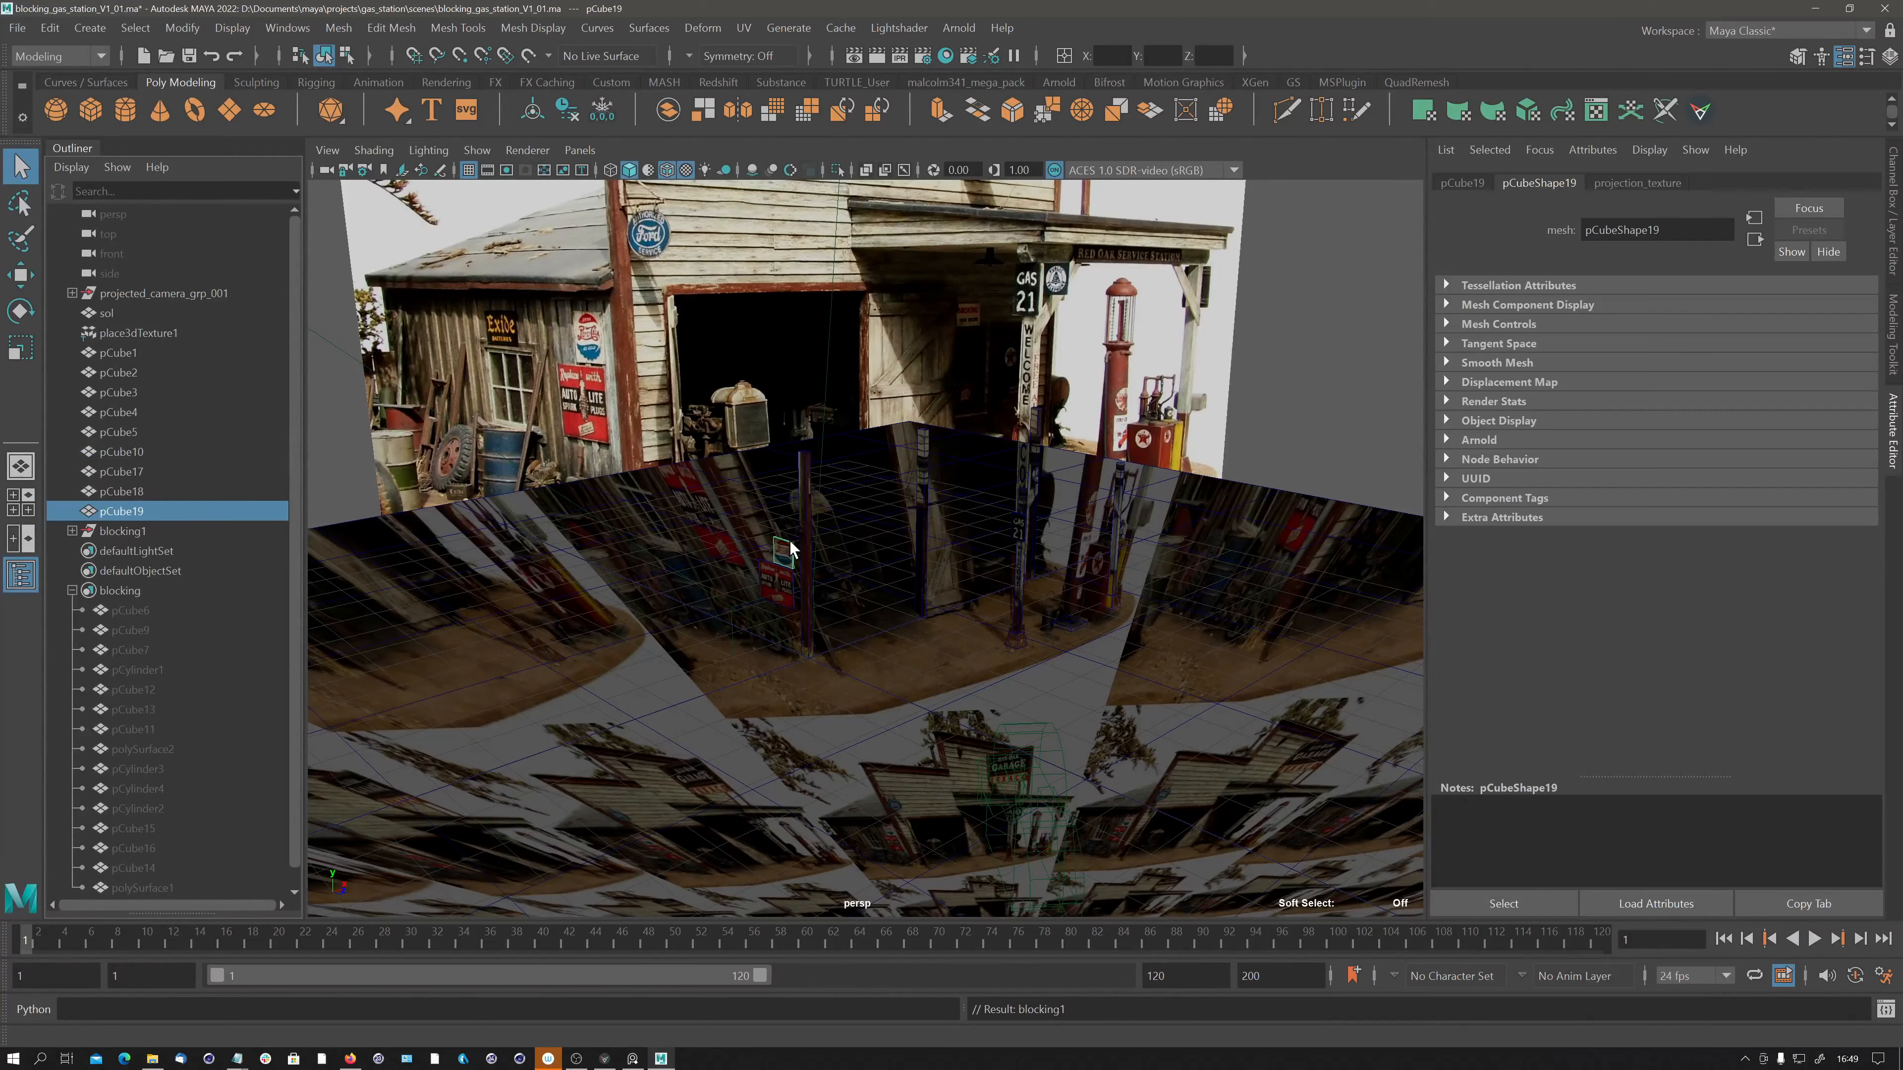
Select the five upright posts pCube1, pCube2, pCube3, pCube5 and pCube4, and group them.
mouse_move(808, 547)
left_mouse_down("alt")
mouse_move(731, 544)
mouse_move(785, 555)
left_mouse_up("alt")
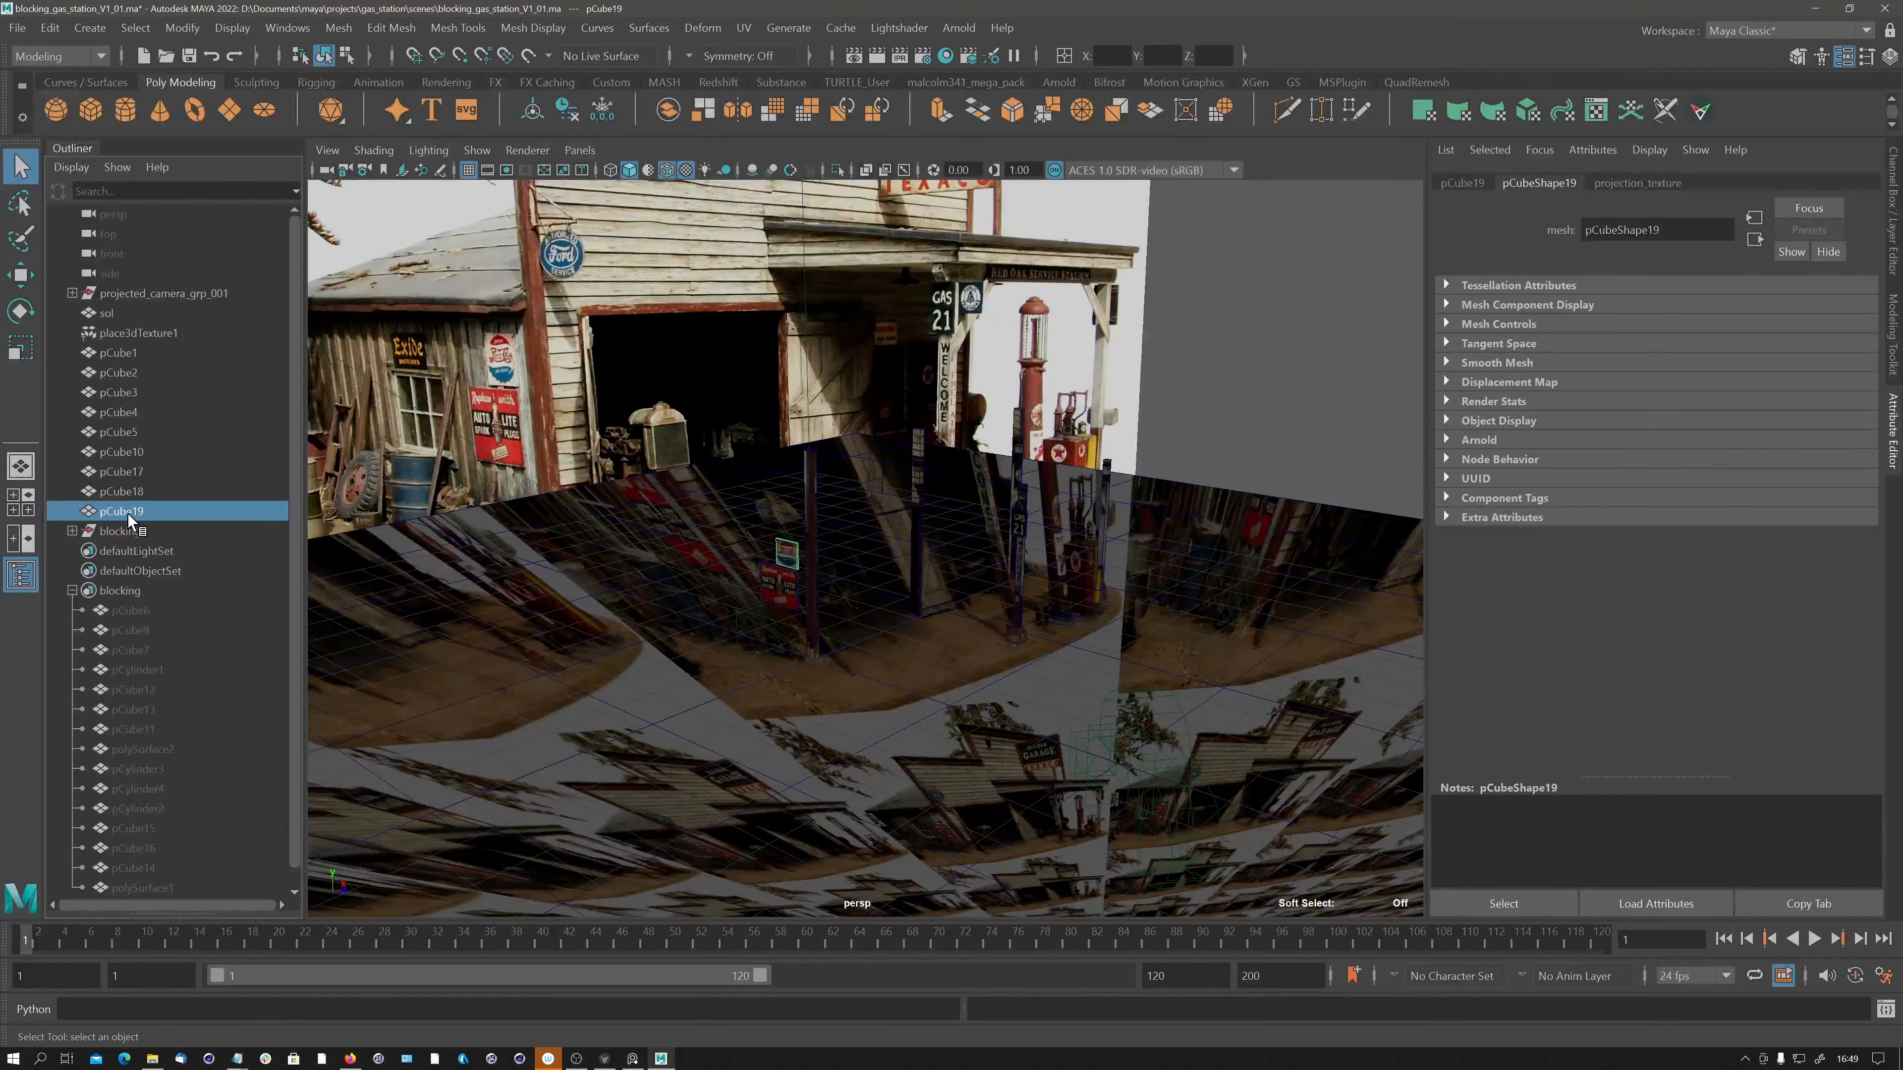
left_click(811, 476)
left_click(920, 484, "shift")
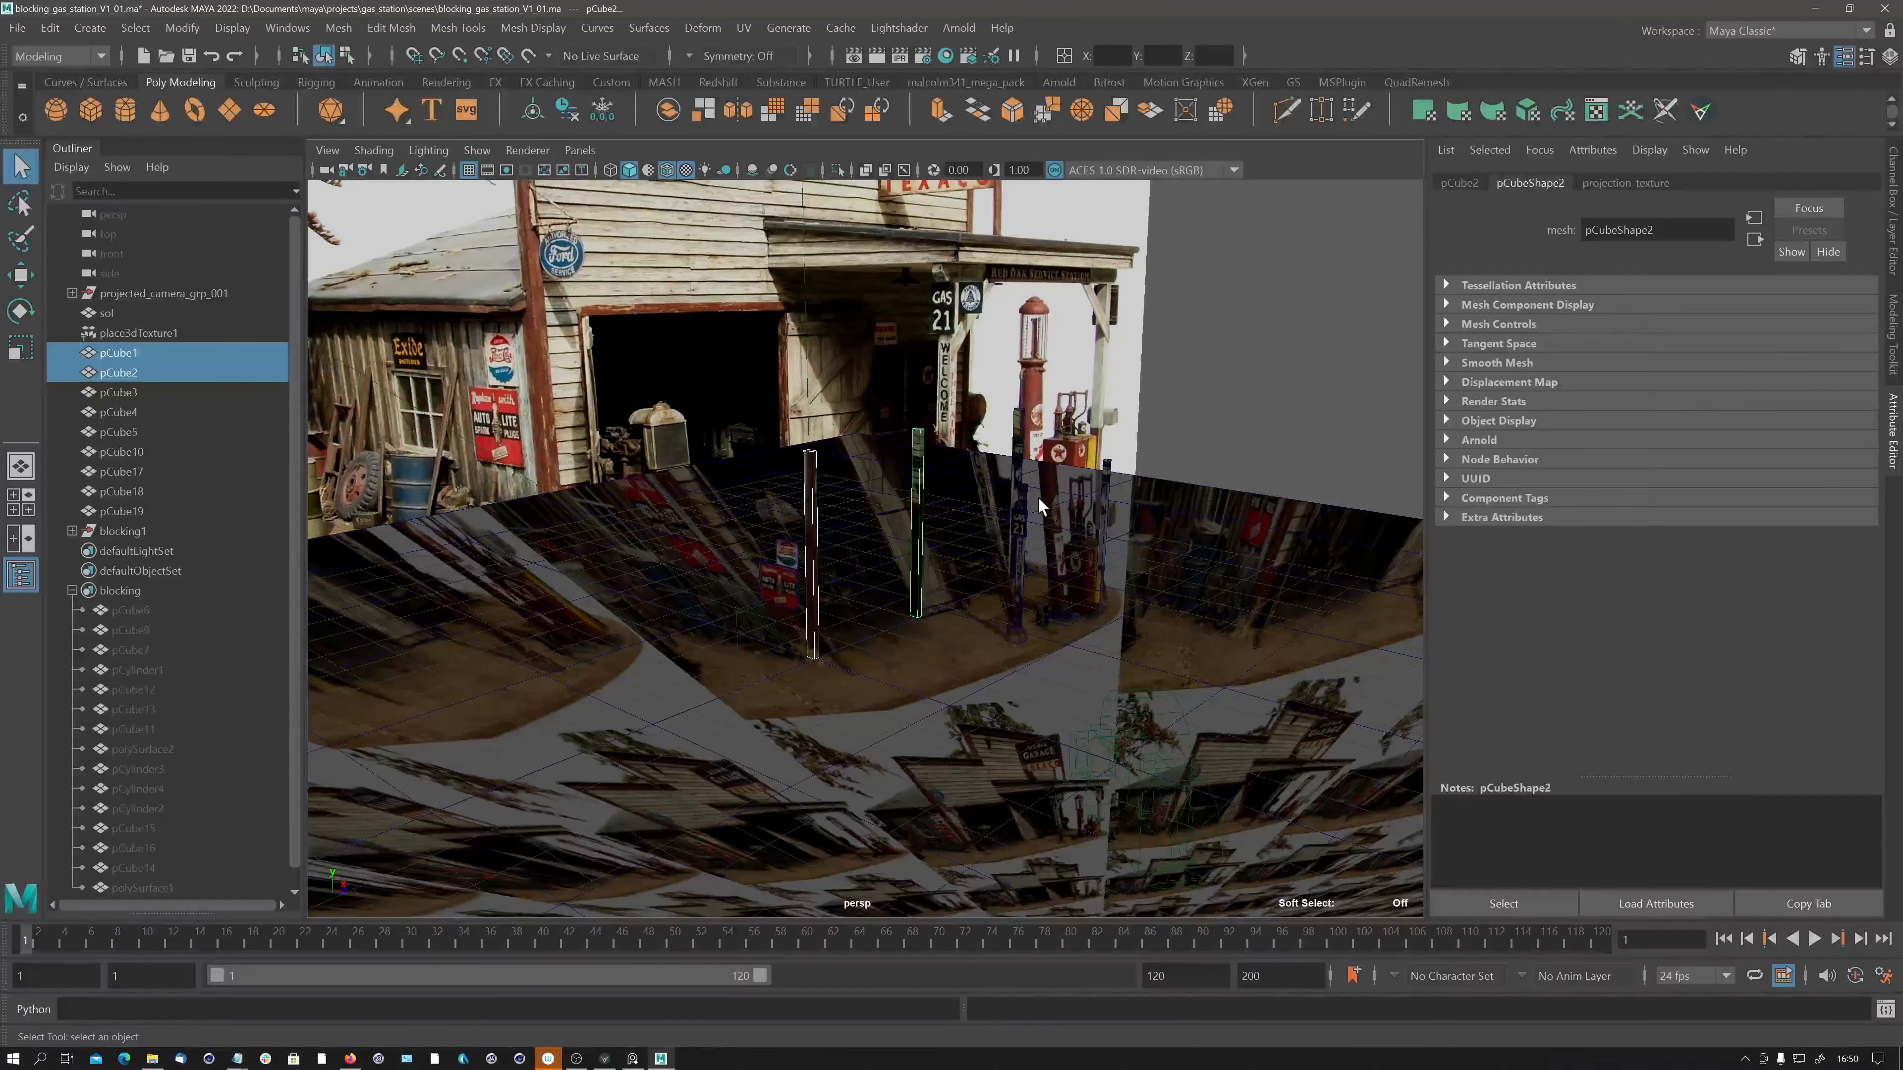
left_click_drag(1038, 499, 1073, 517, "alt")
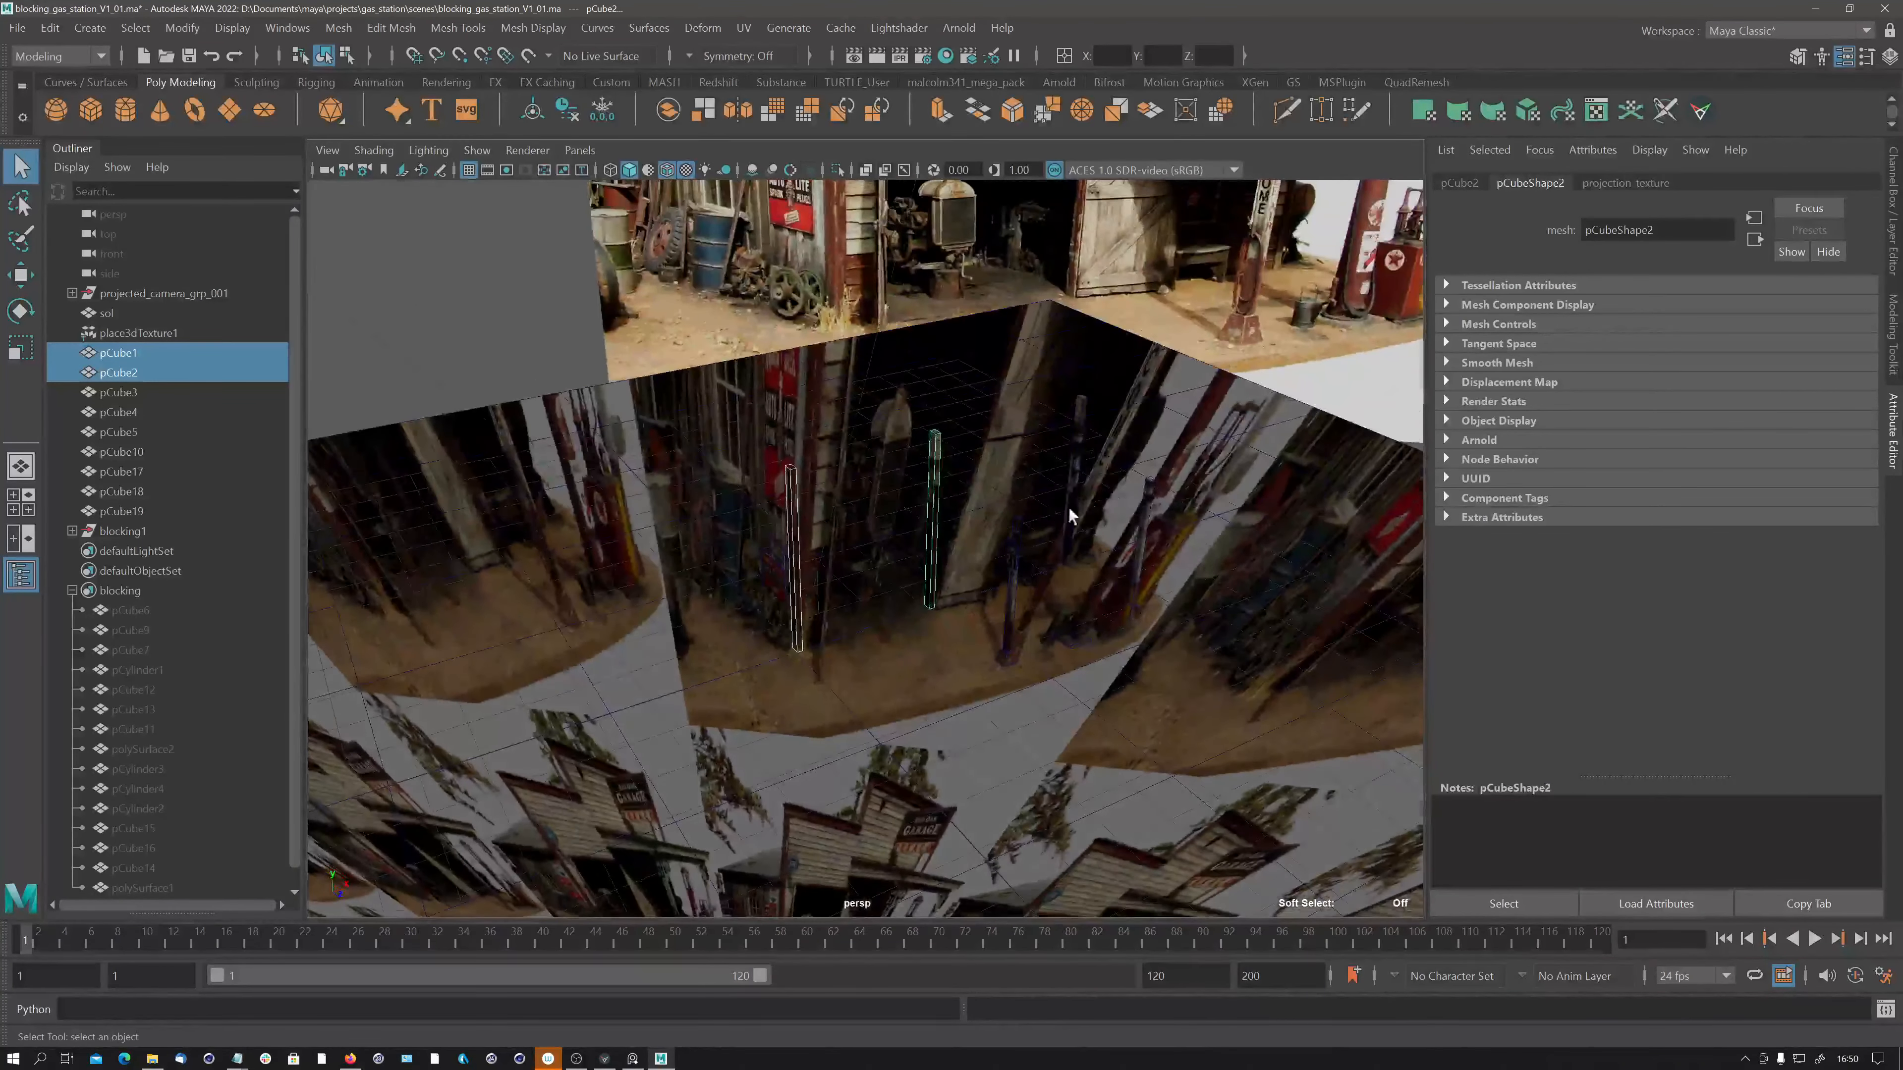
left_click(1075, 454, "shift")
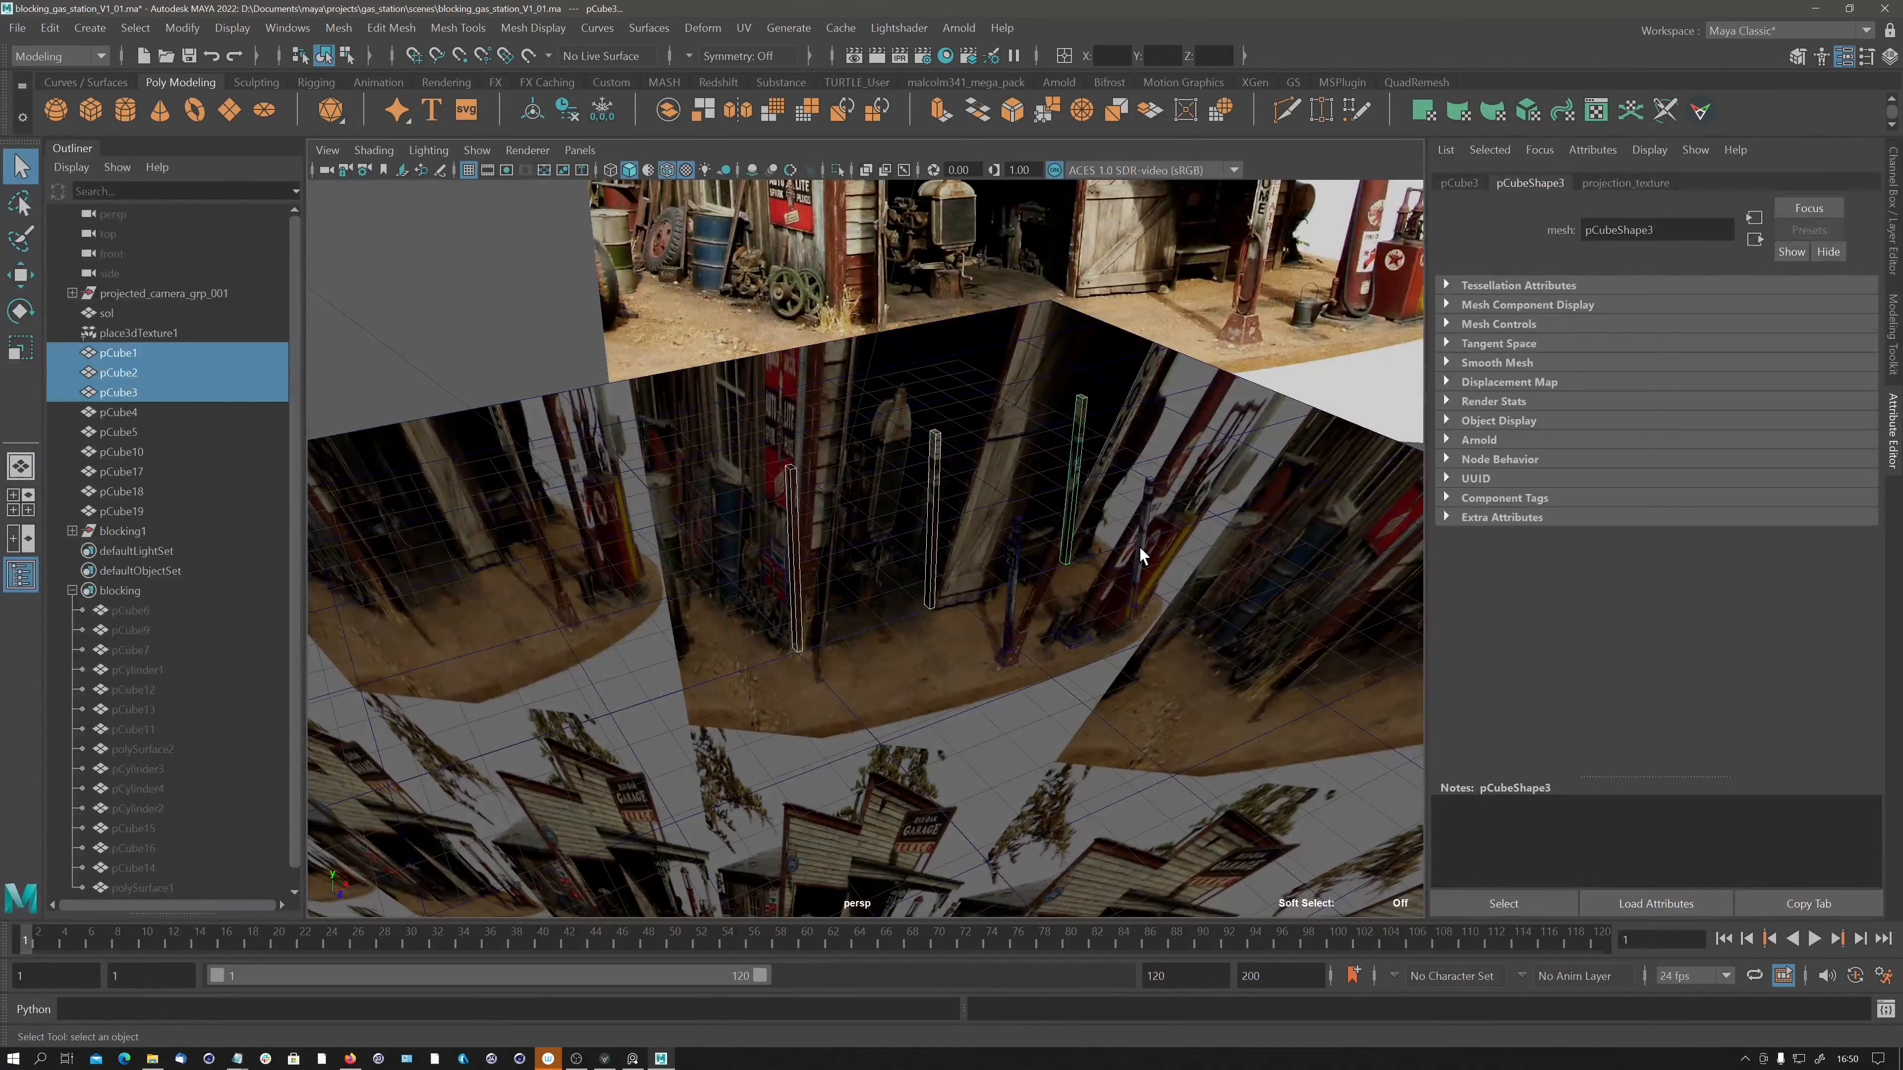
left_click(1140, 551, "shift")
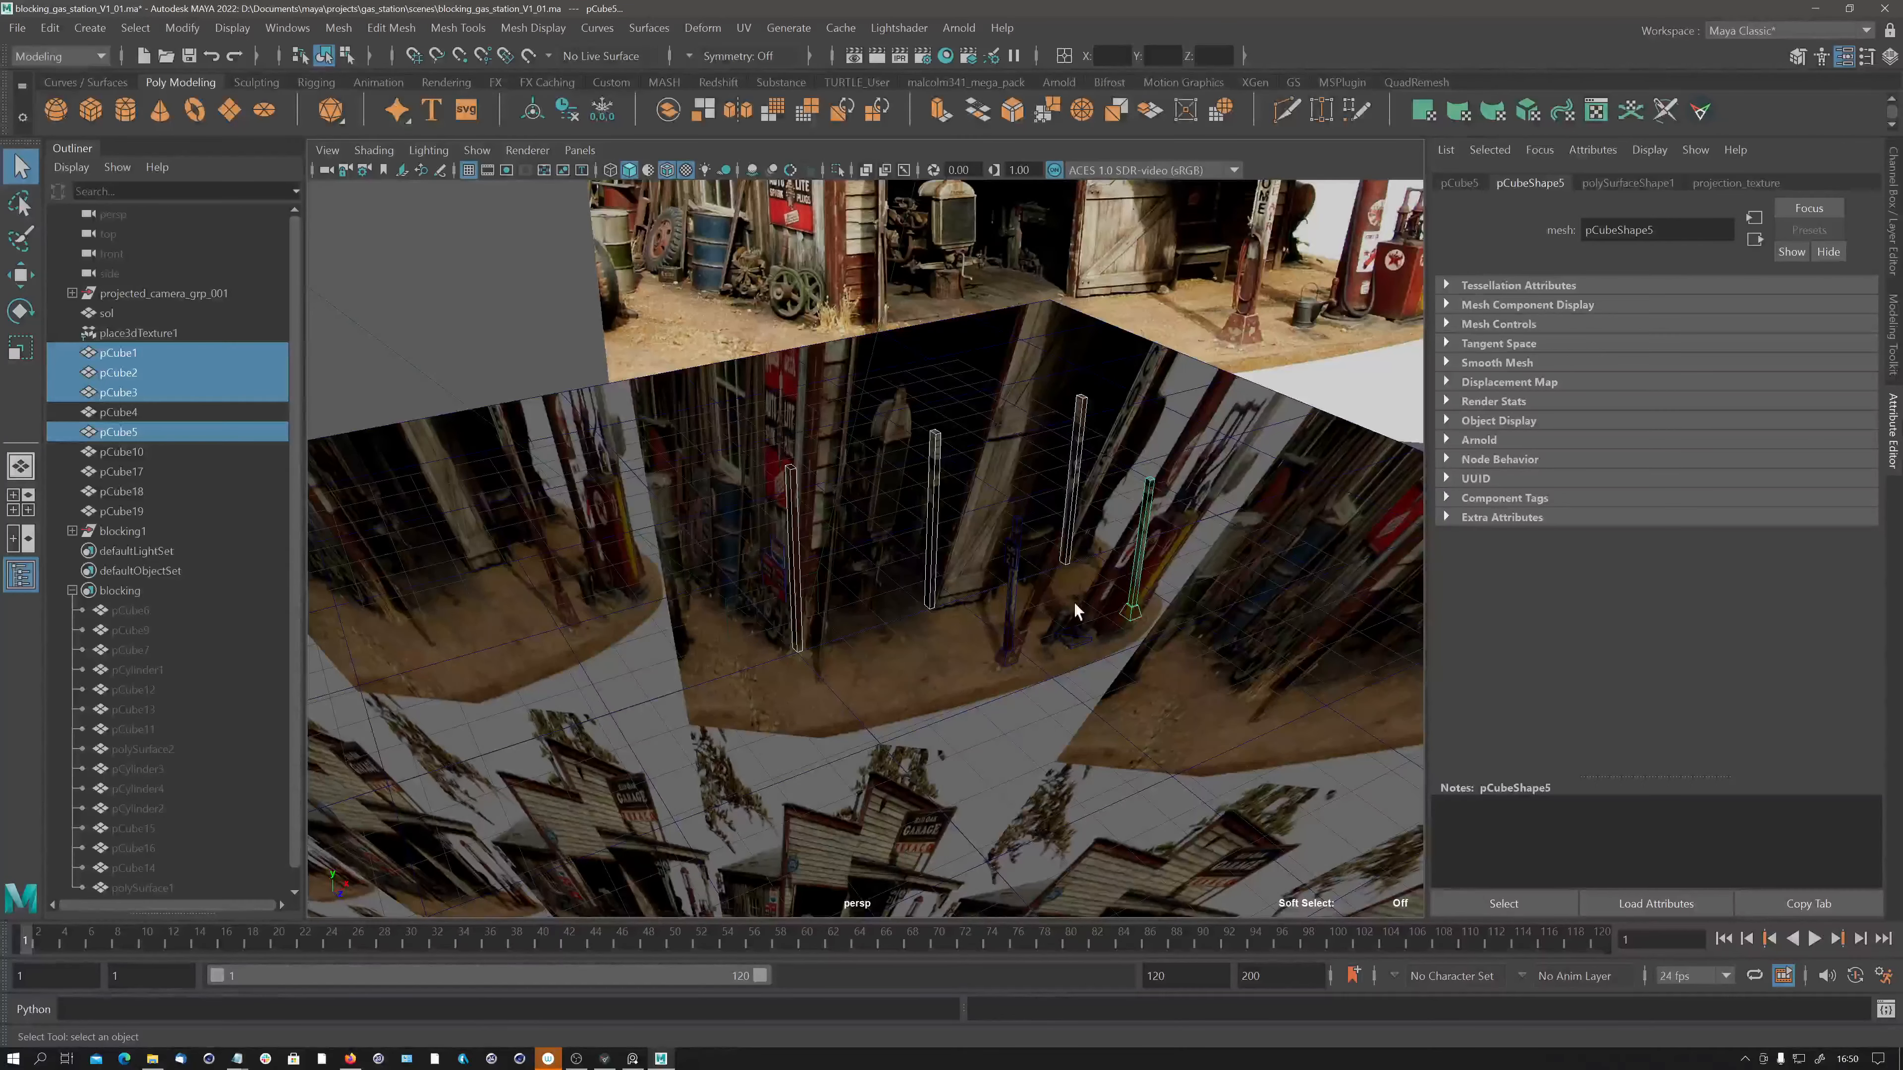
left_click(1010, 623, "shift")
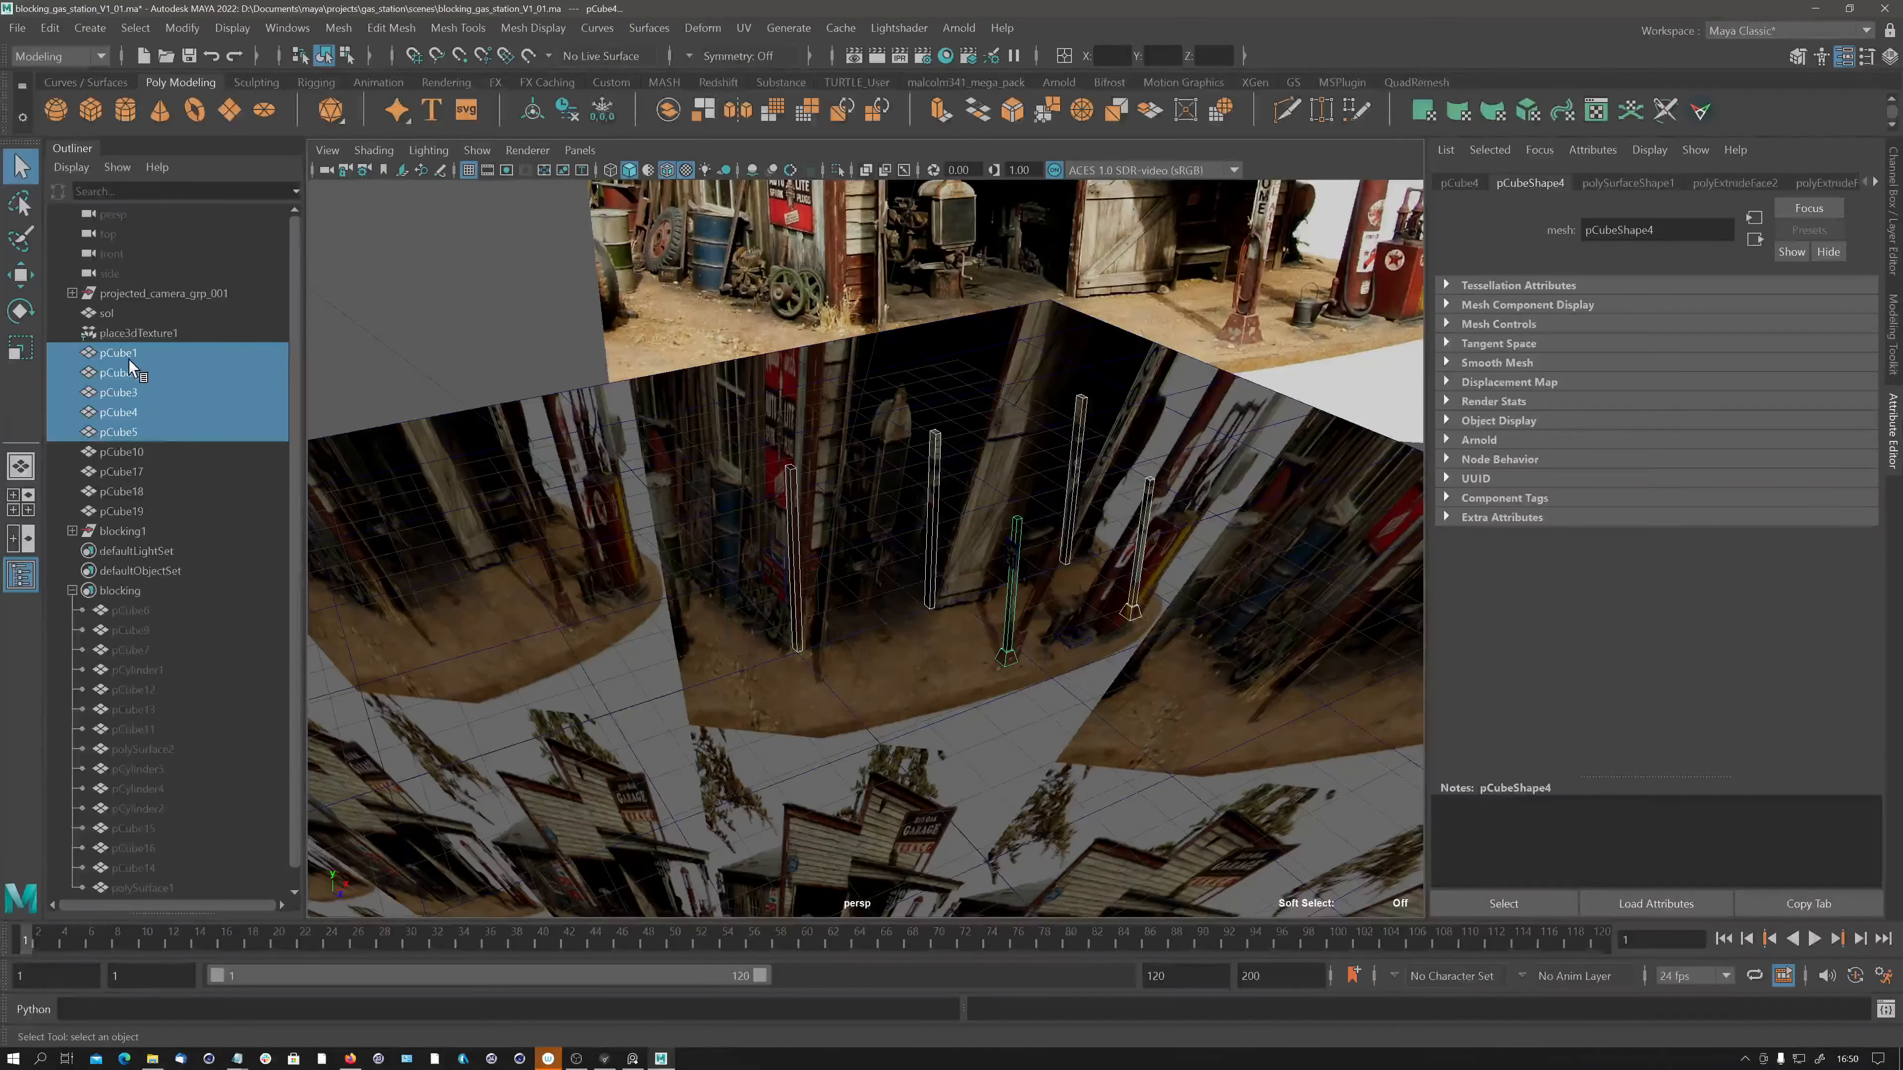
key("ctrl+g")
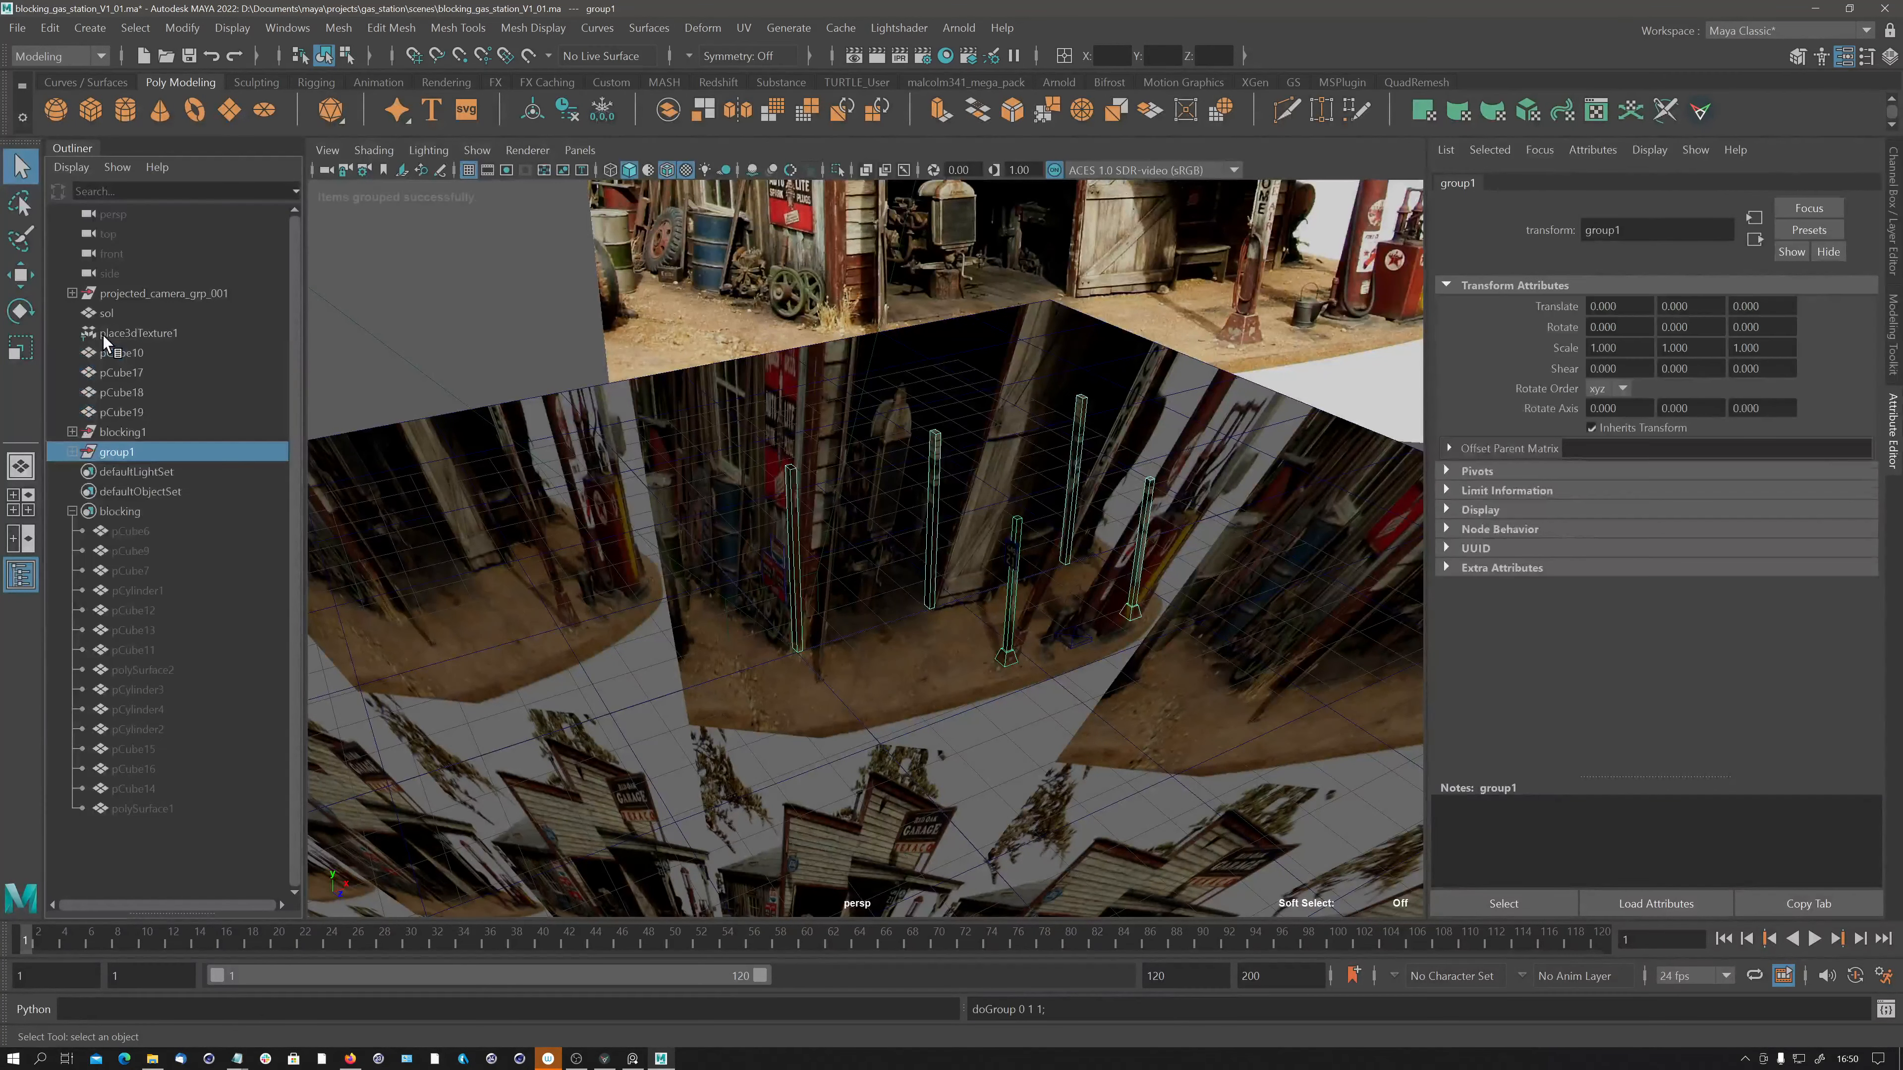
Rename the new group of posts as _GEO_.
double_click(120, 455)
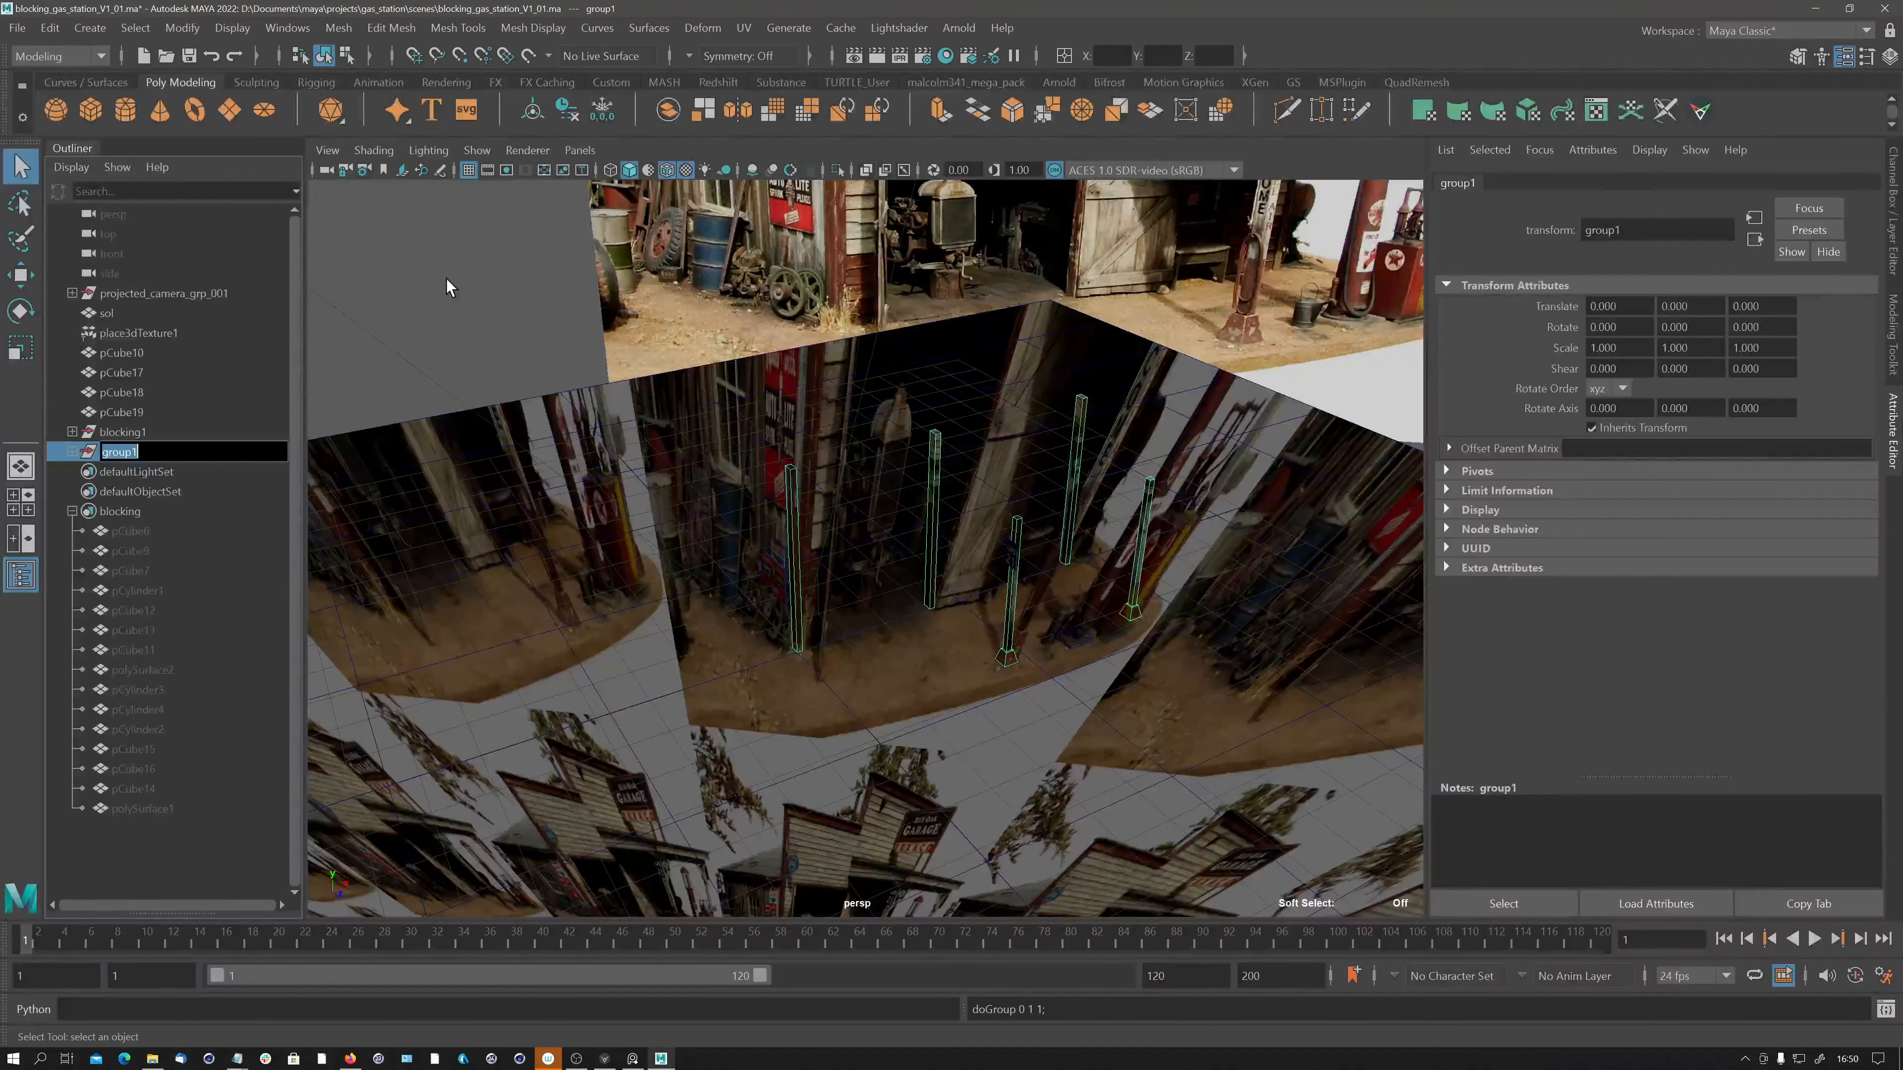
key("BackSpace")
type("_GEO_")
key("Return")
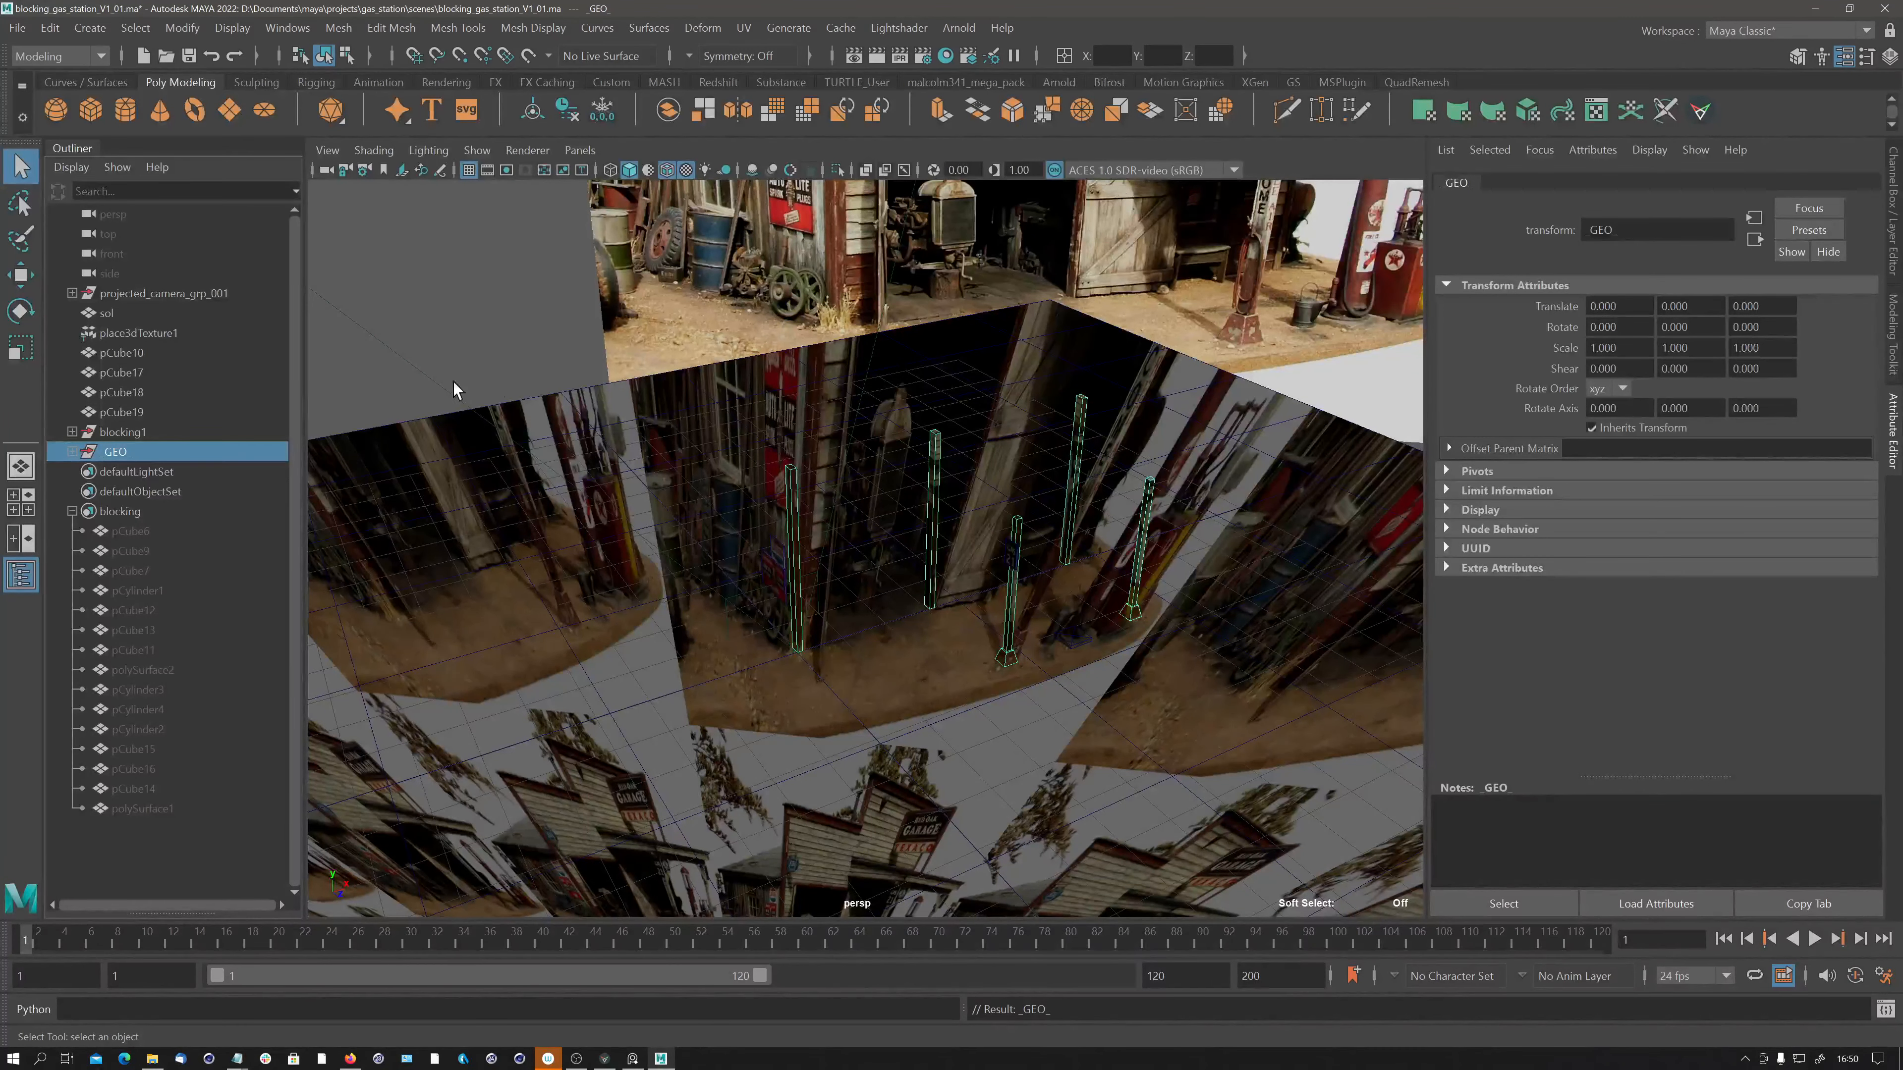
Rename the upper advertising sign, pCube19, as pub1.
left_click(120, 411)
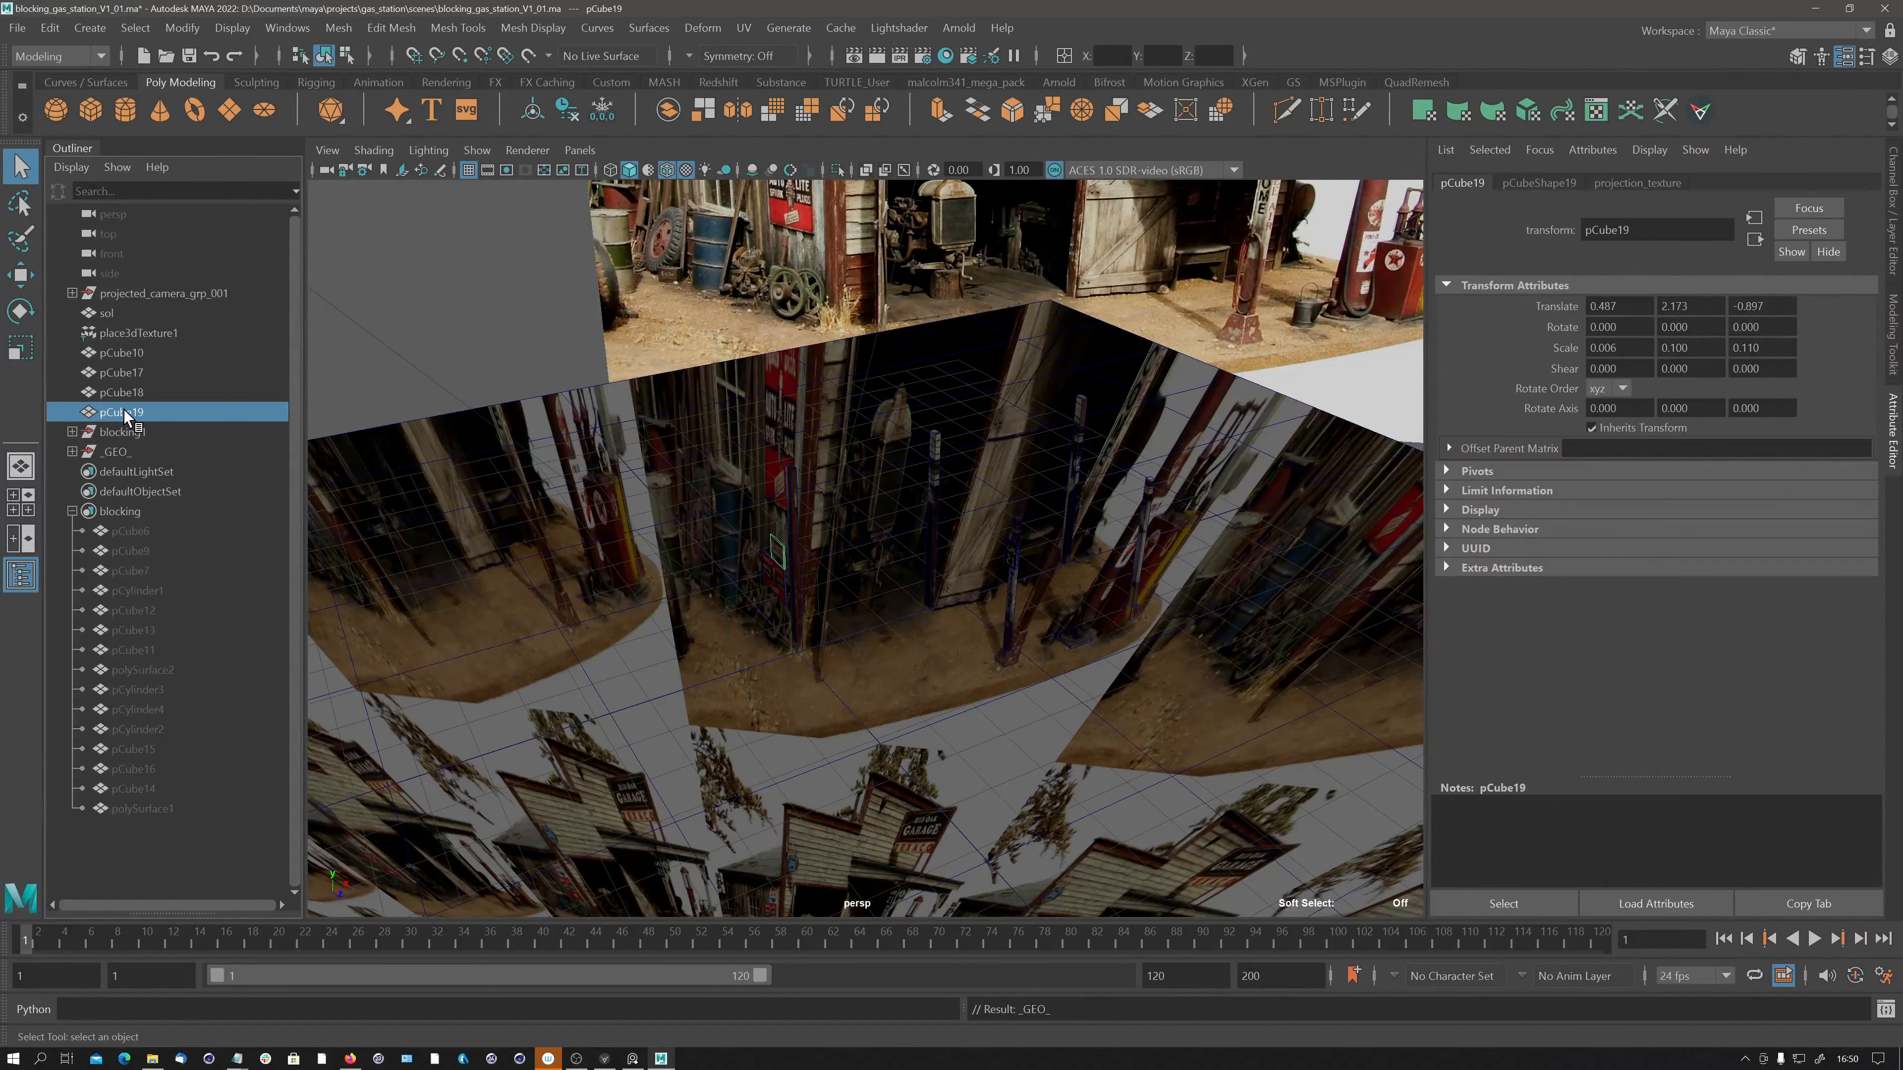
double_click(126, 412)
type("pub")
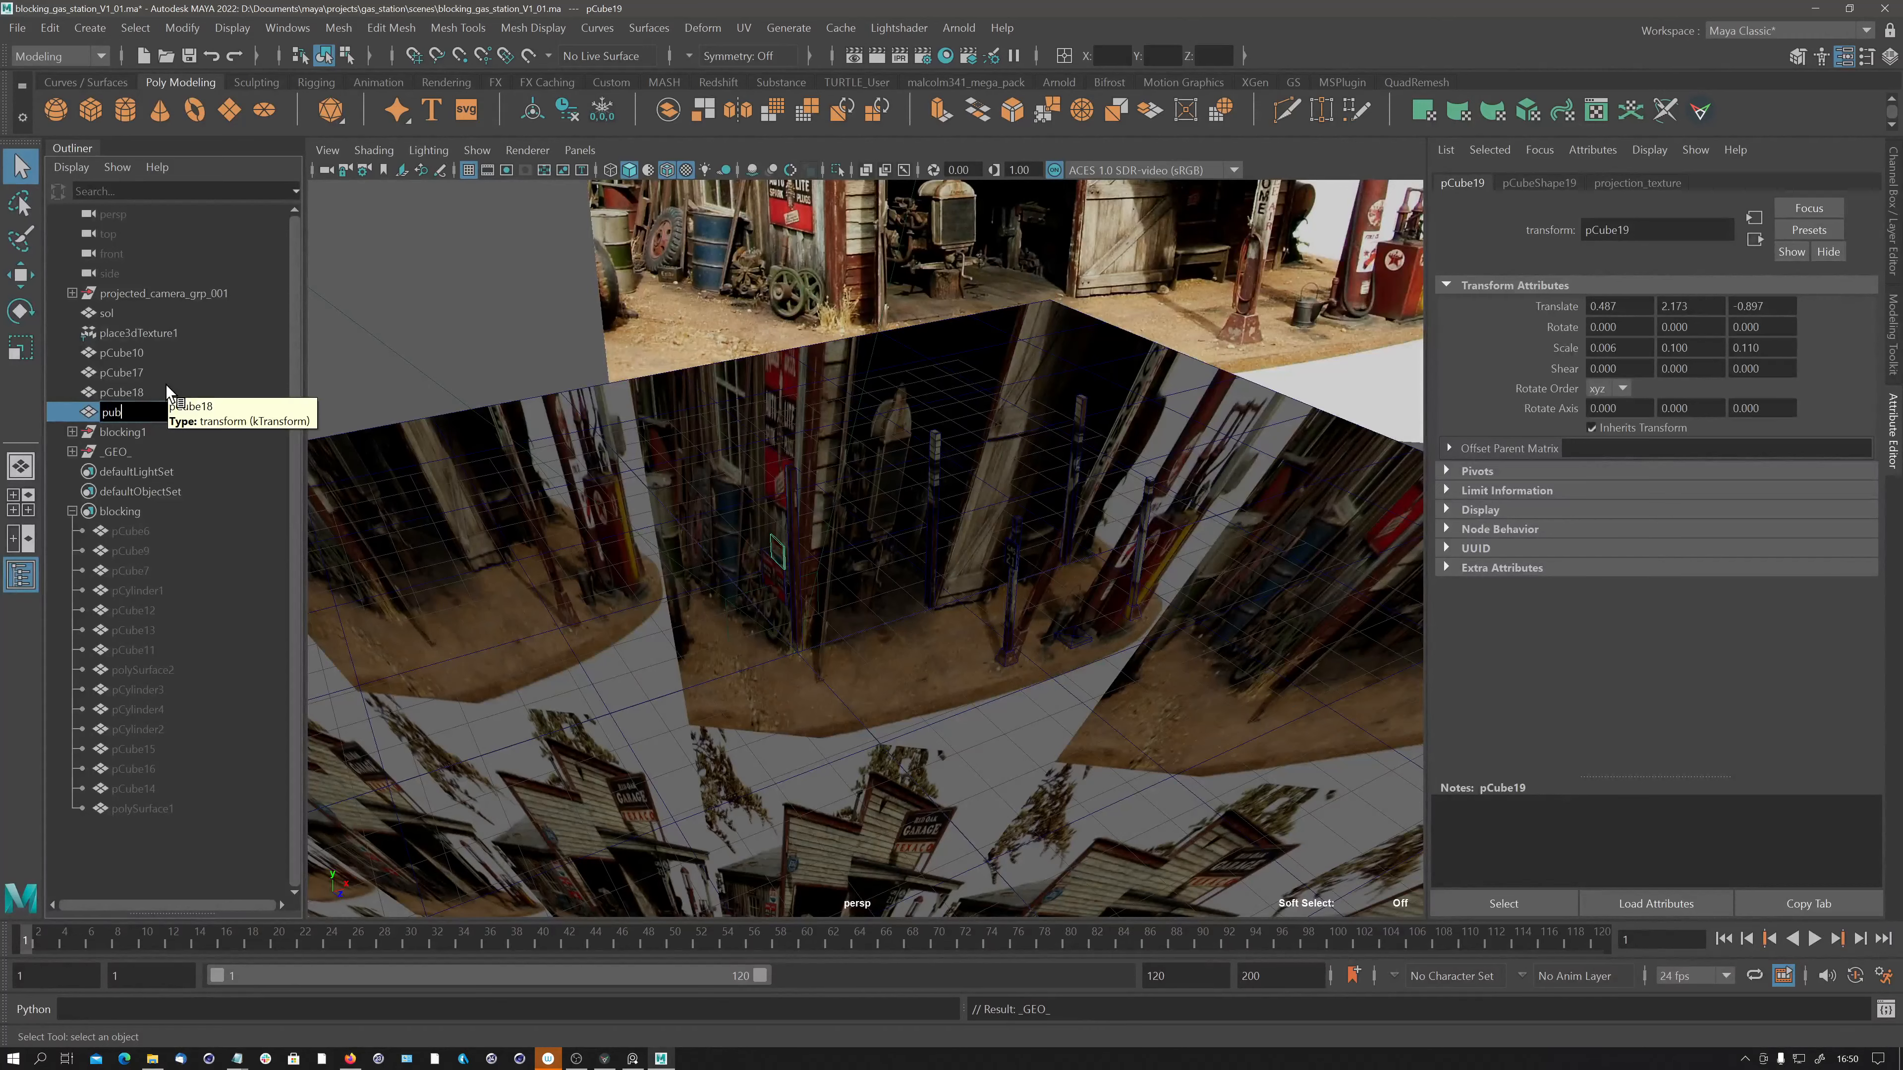
type("1")
key("Return")
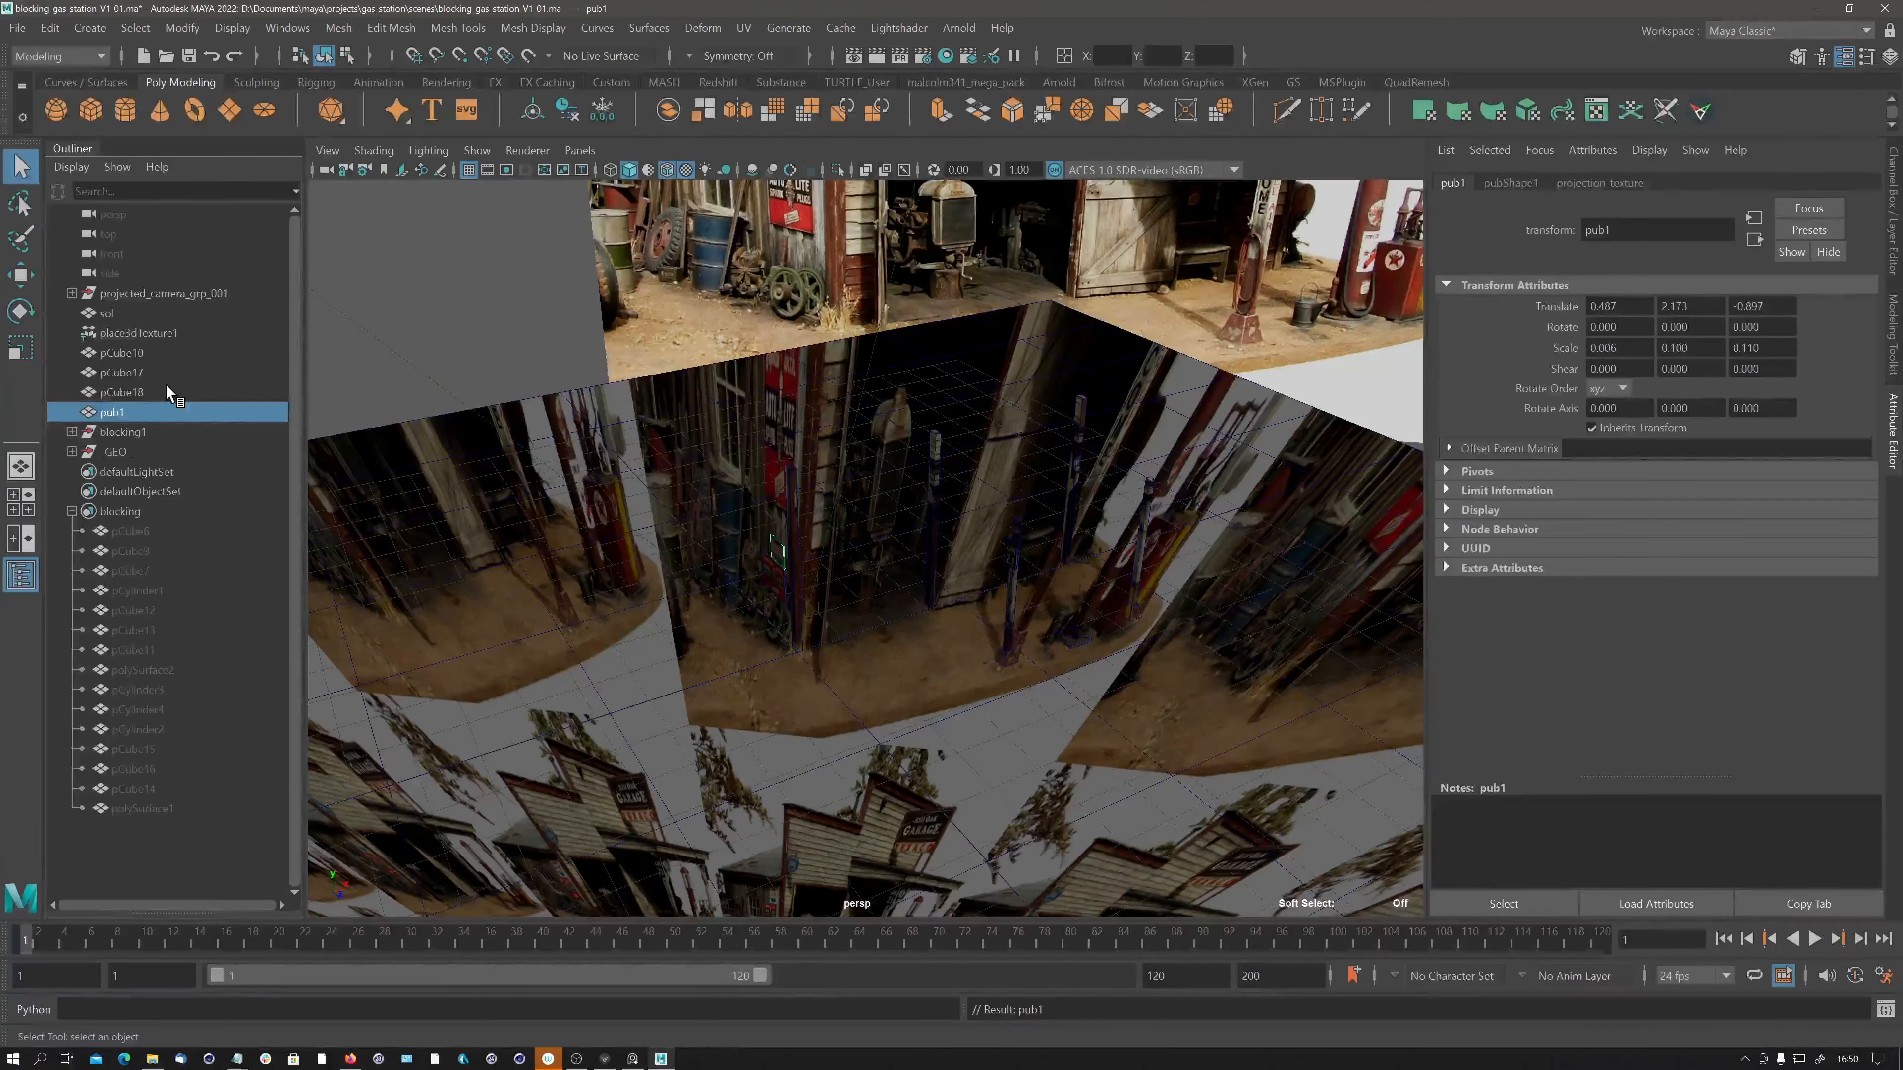
Rename the lower advertising sign, pCube18, as pub2.
left_click(123, 385)
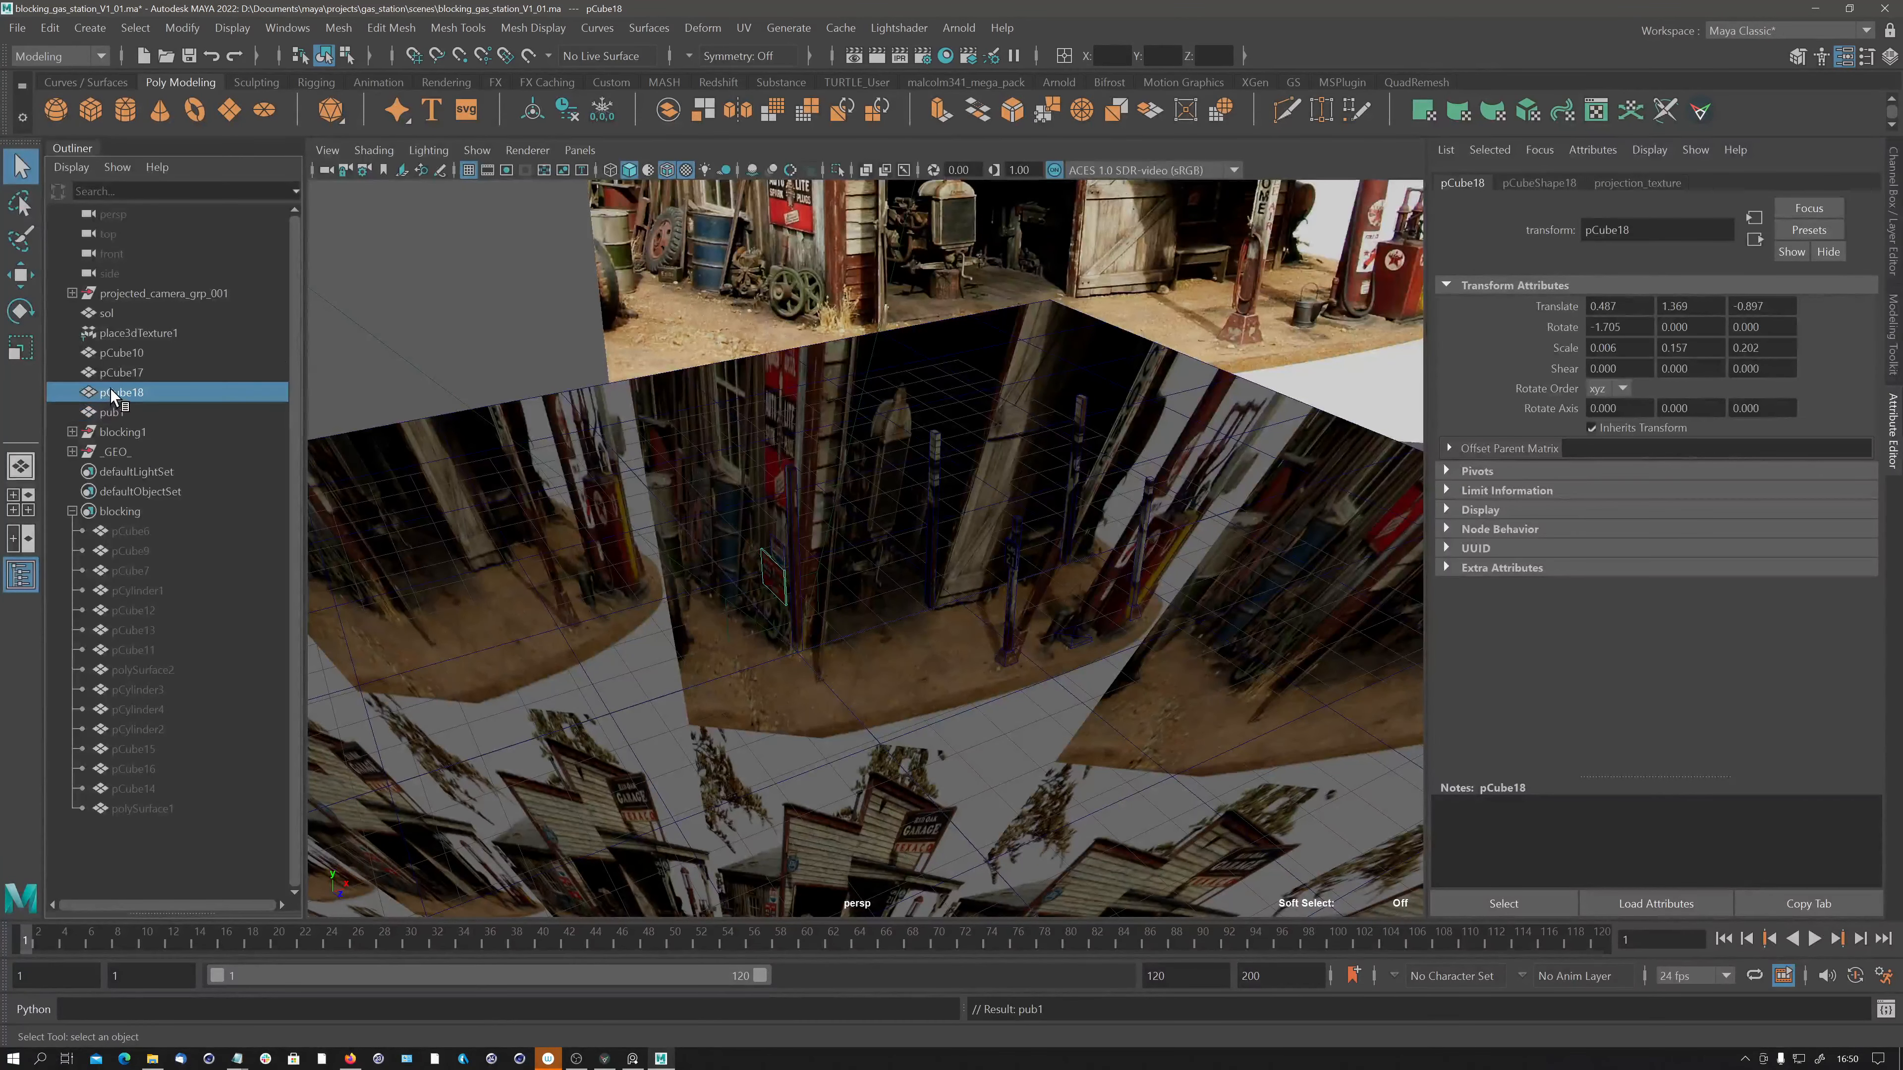
double_click(112, 389)
type("pu")
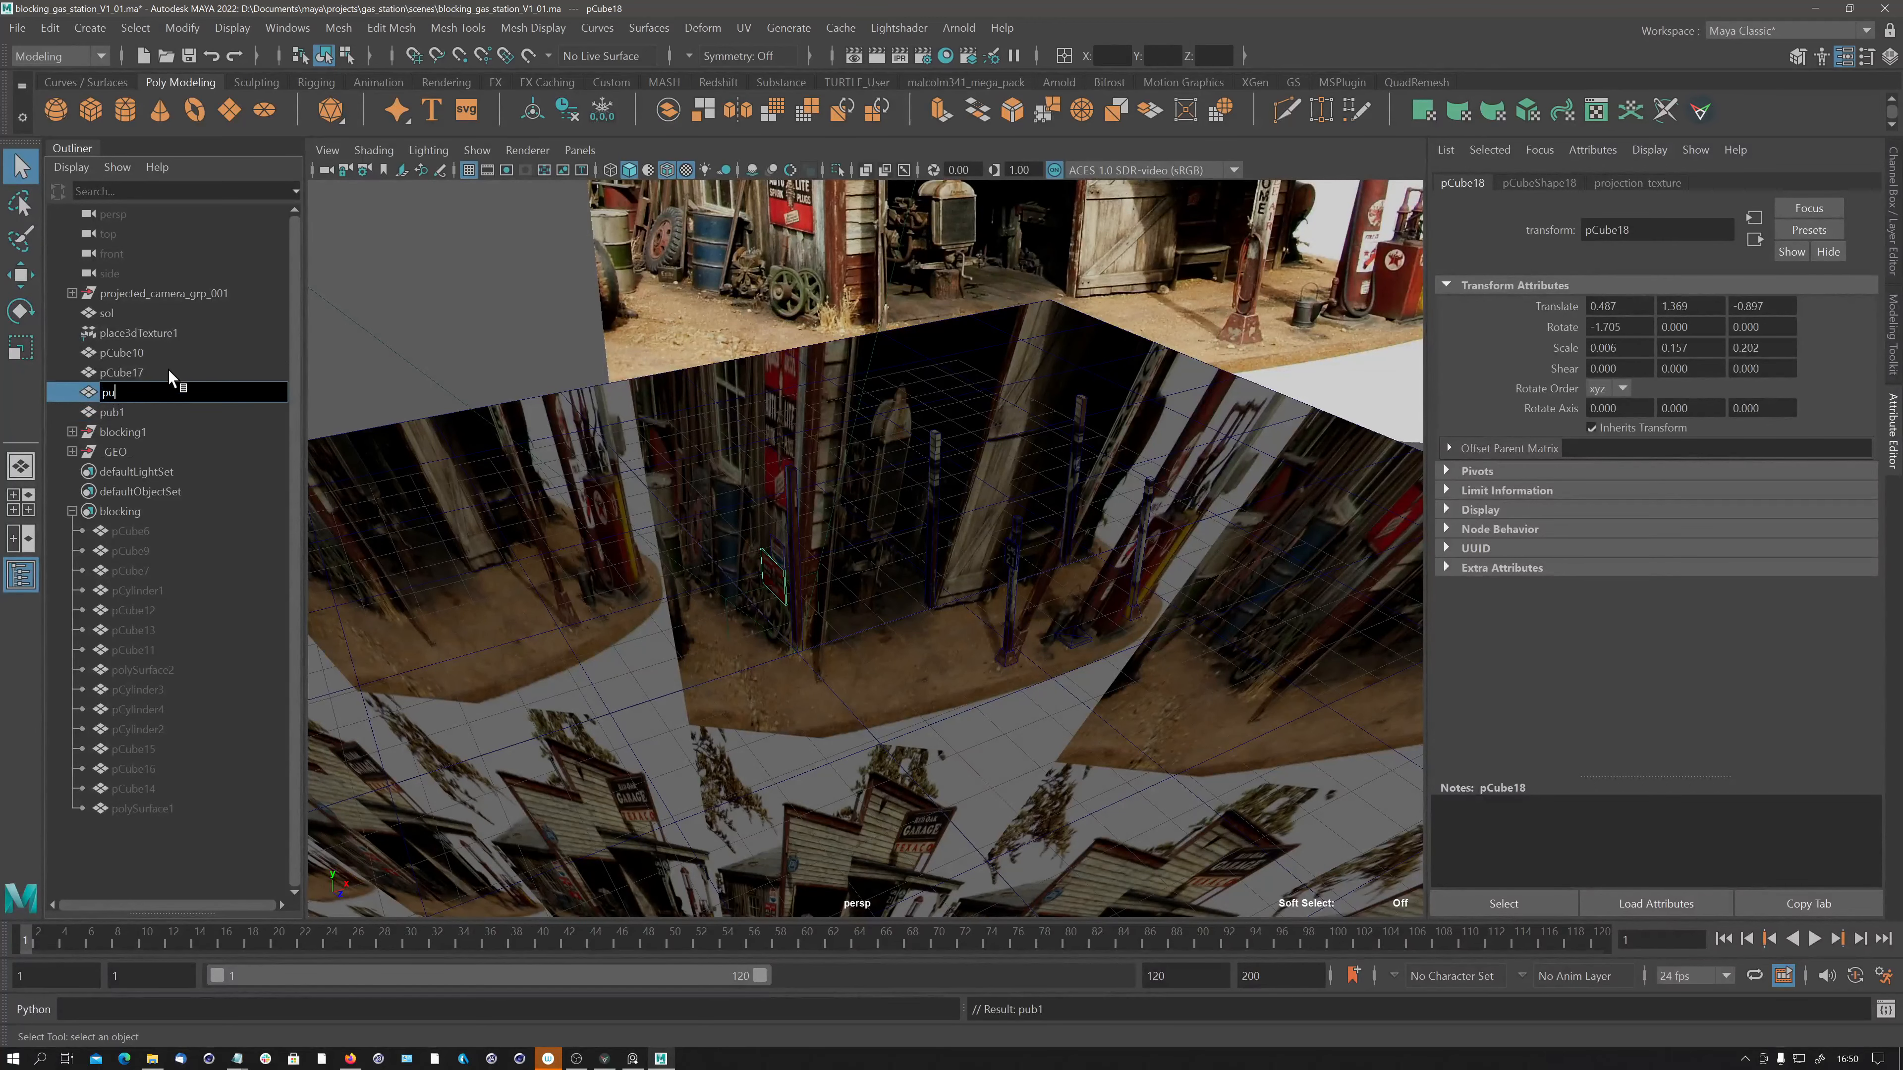
type("b2")
key("Return")
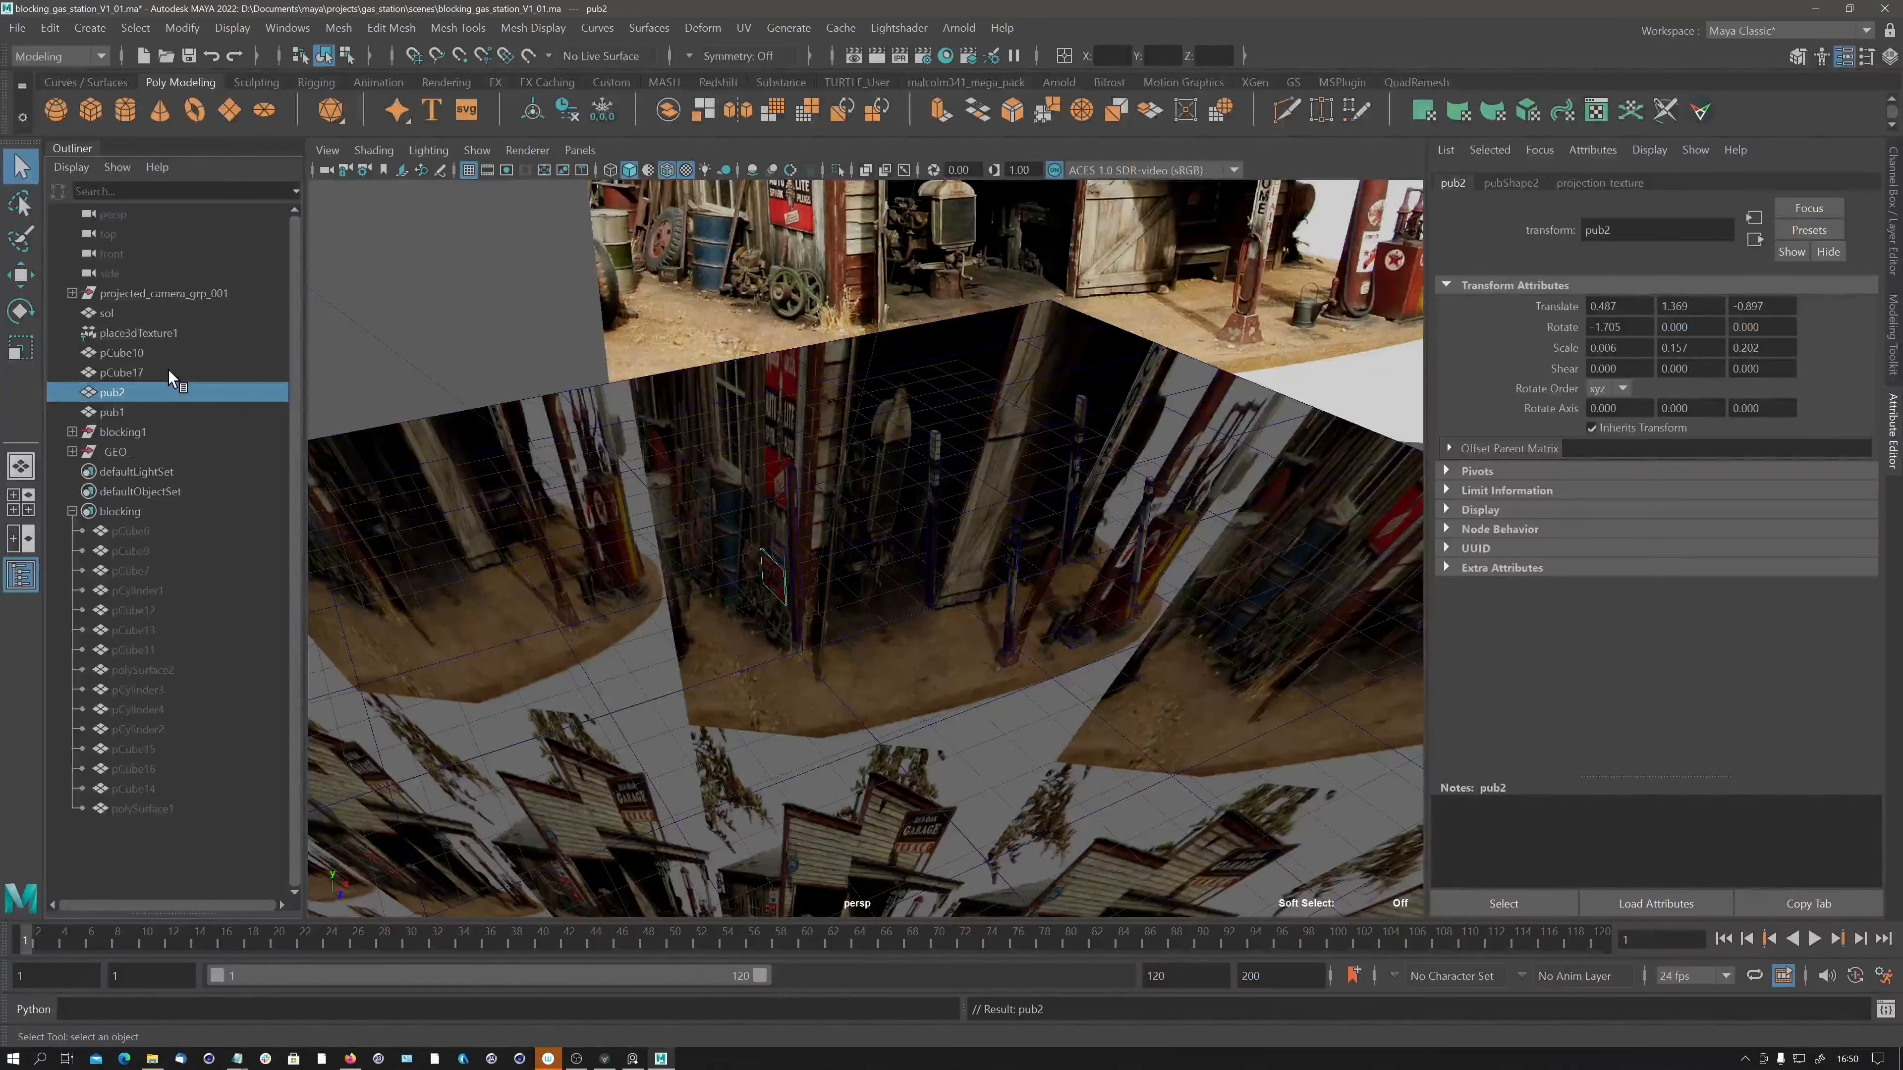
Move the pub1 and pub2 signs into the _GEO_ group.
left_click(115, 411)
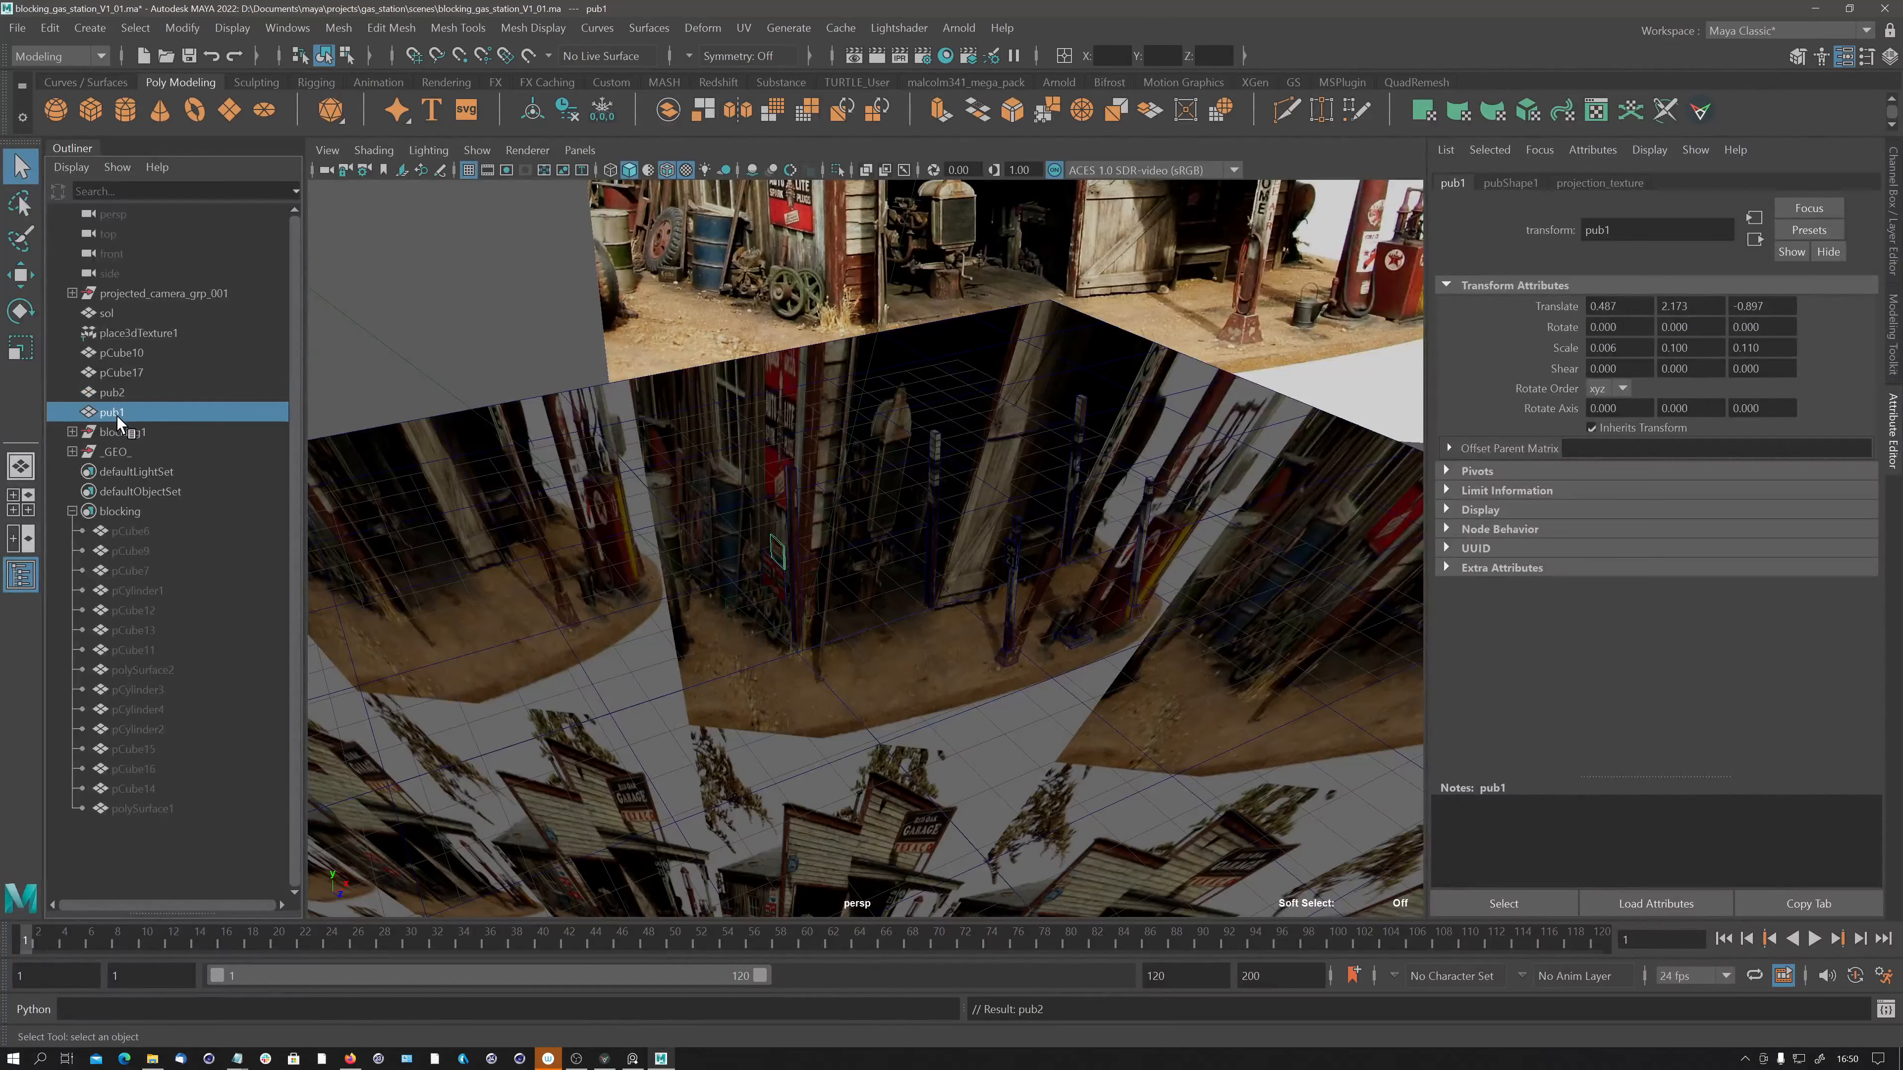
left_click(122, 384, "ctrl")
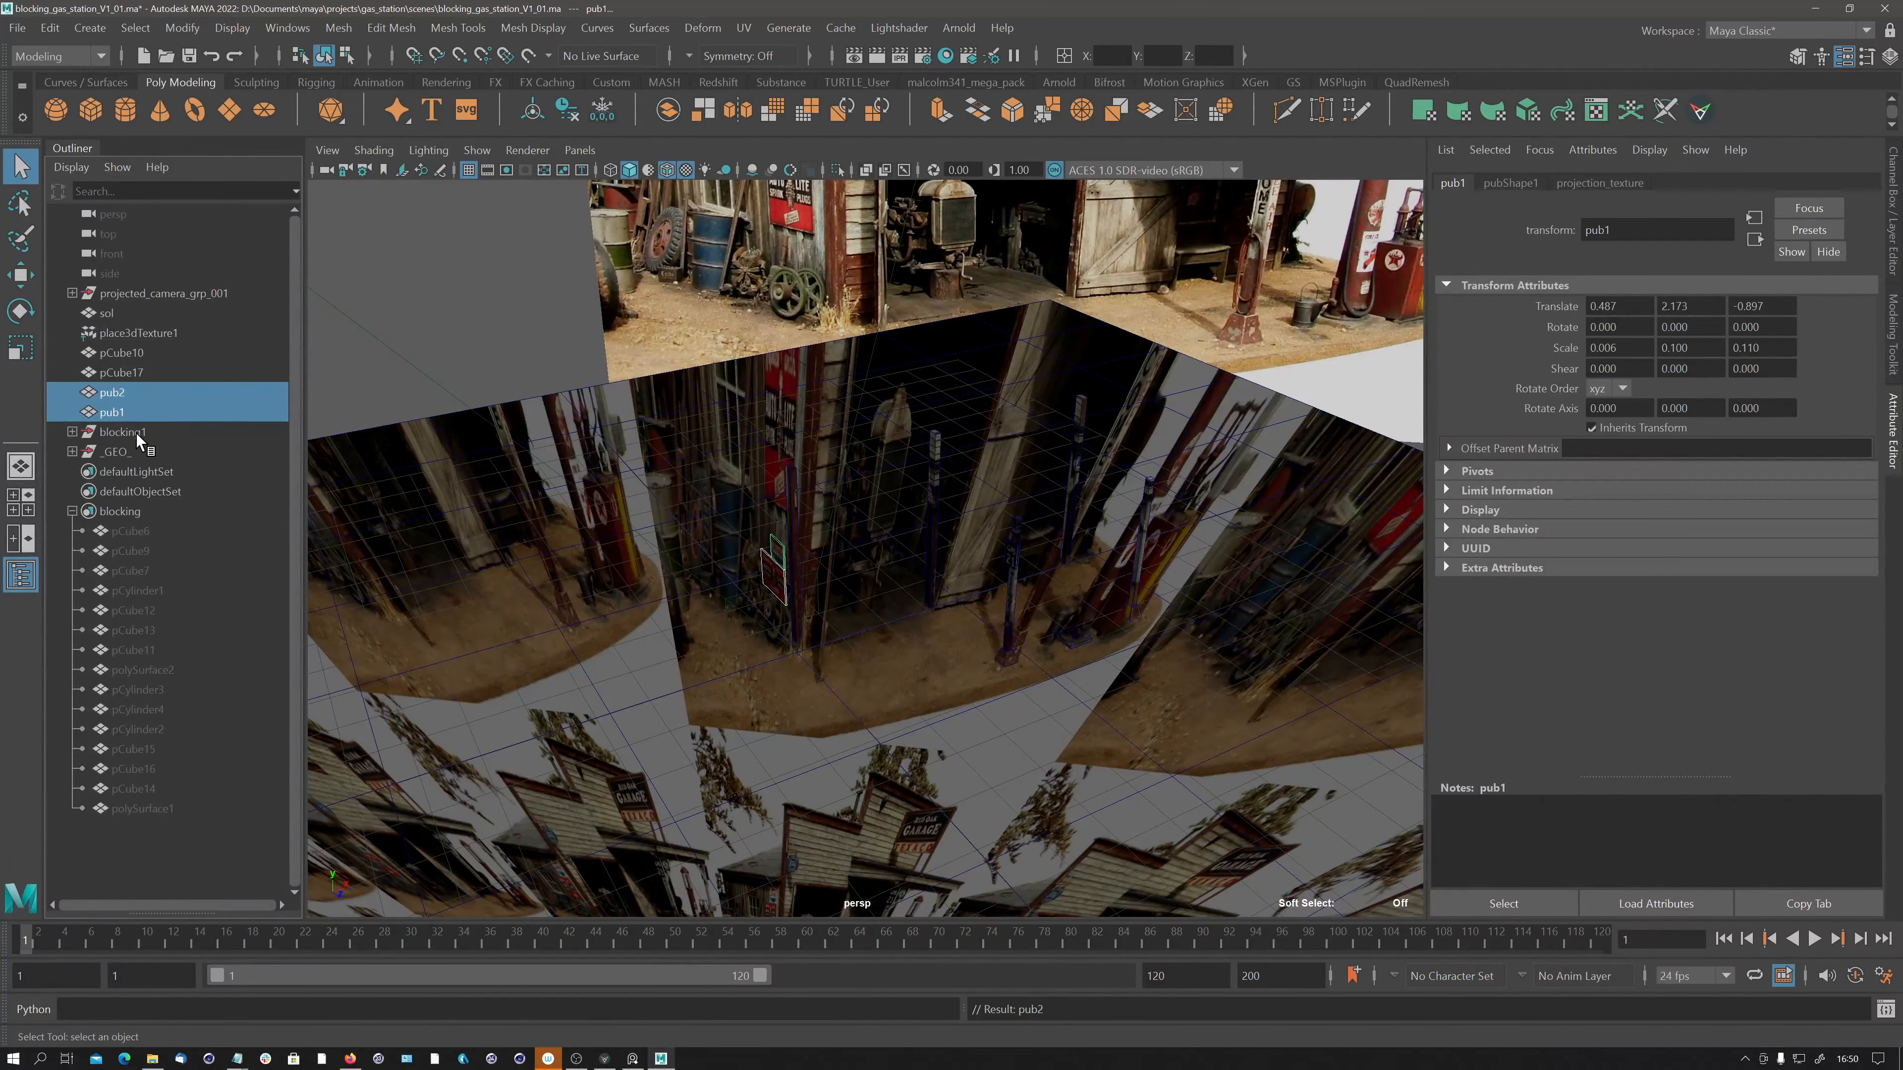
left_click_drag(116, 412, 121, 452)
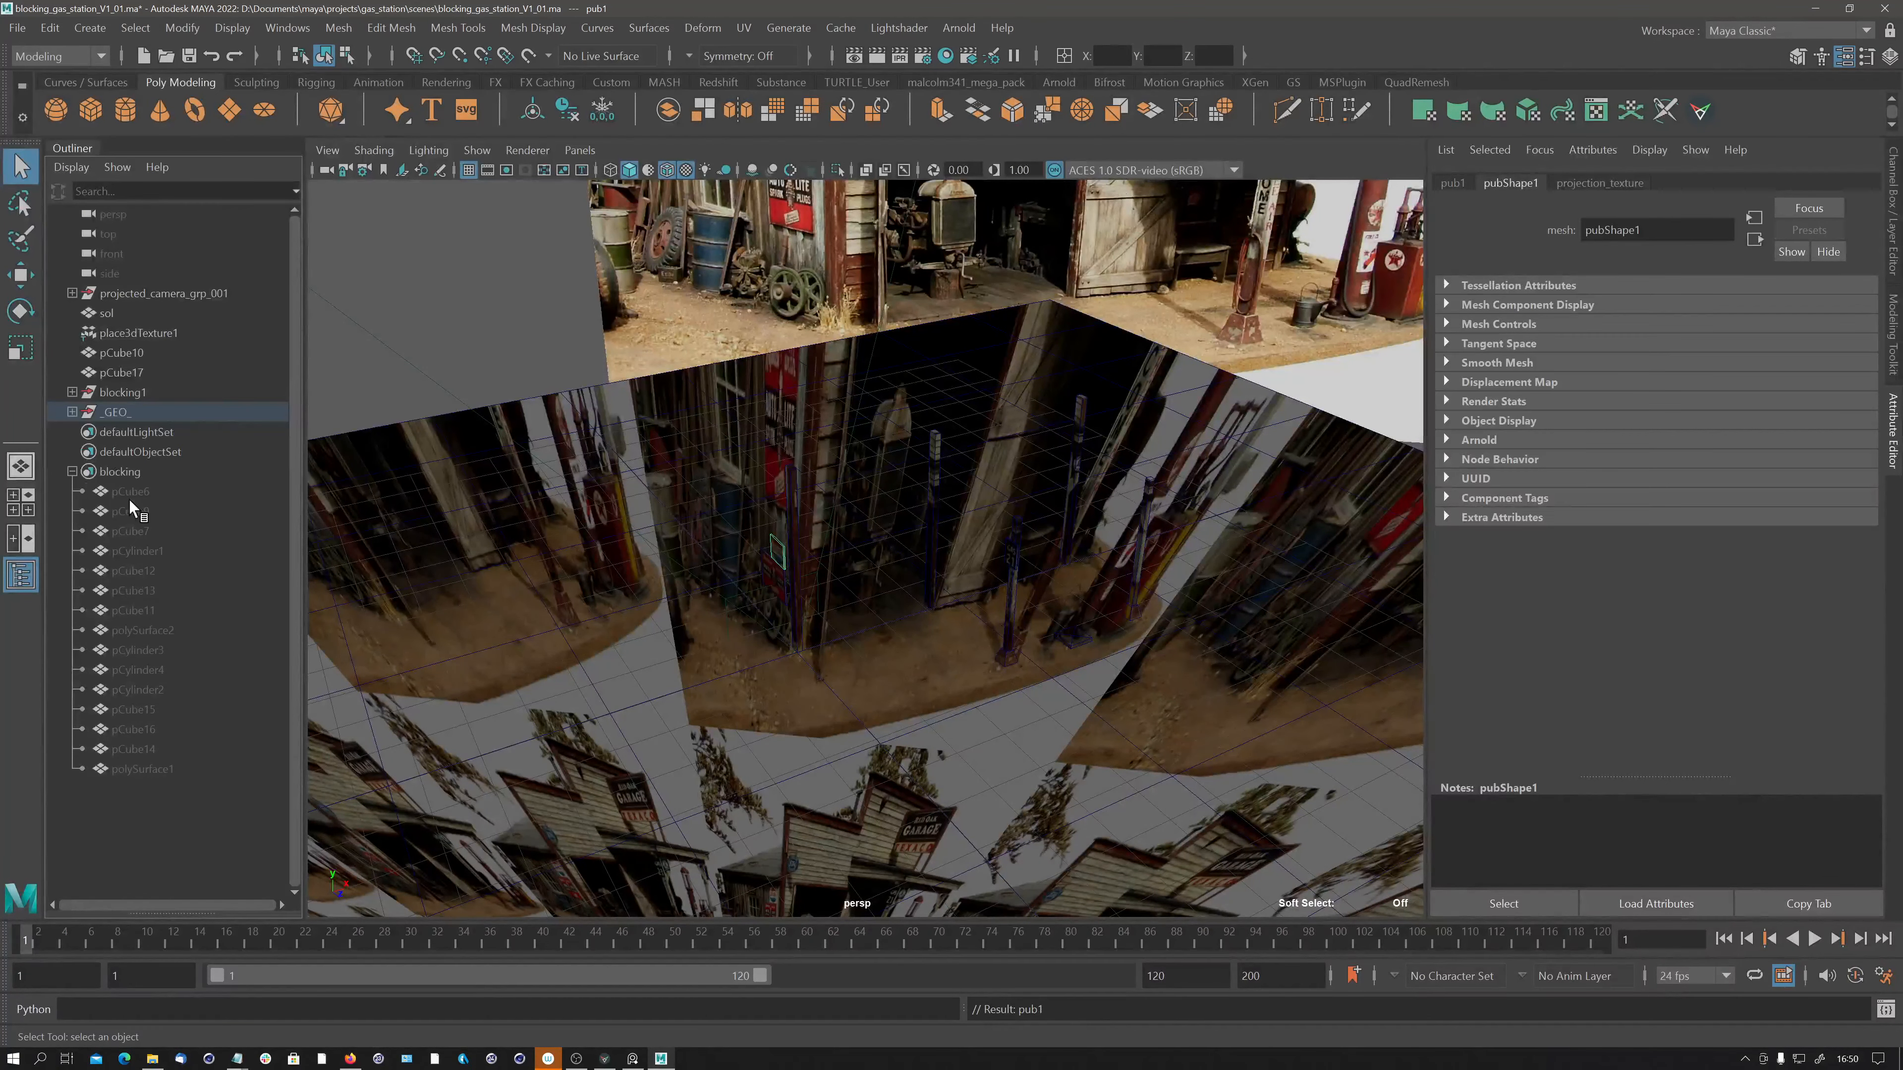
Rename the gas price sign, pCube17, as gas21 and move it into the _GEO_ group.
double_click(133, 374)
type("gas21")
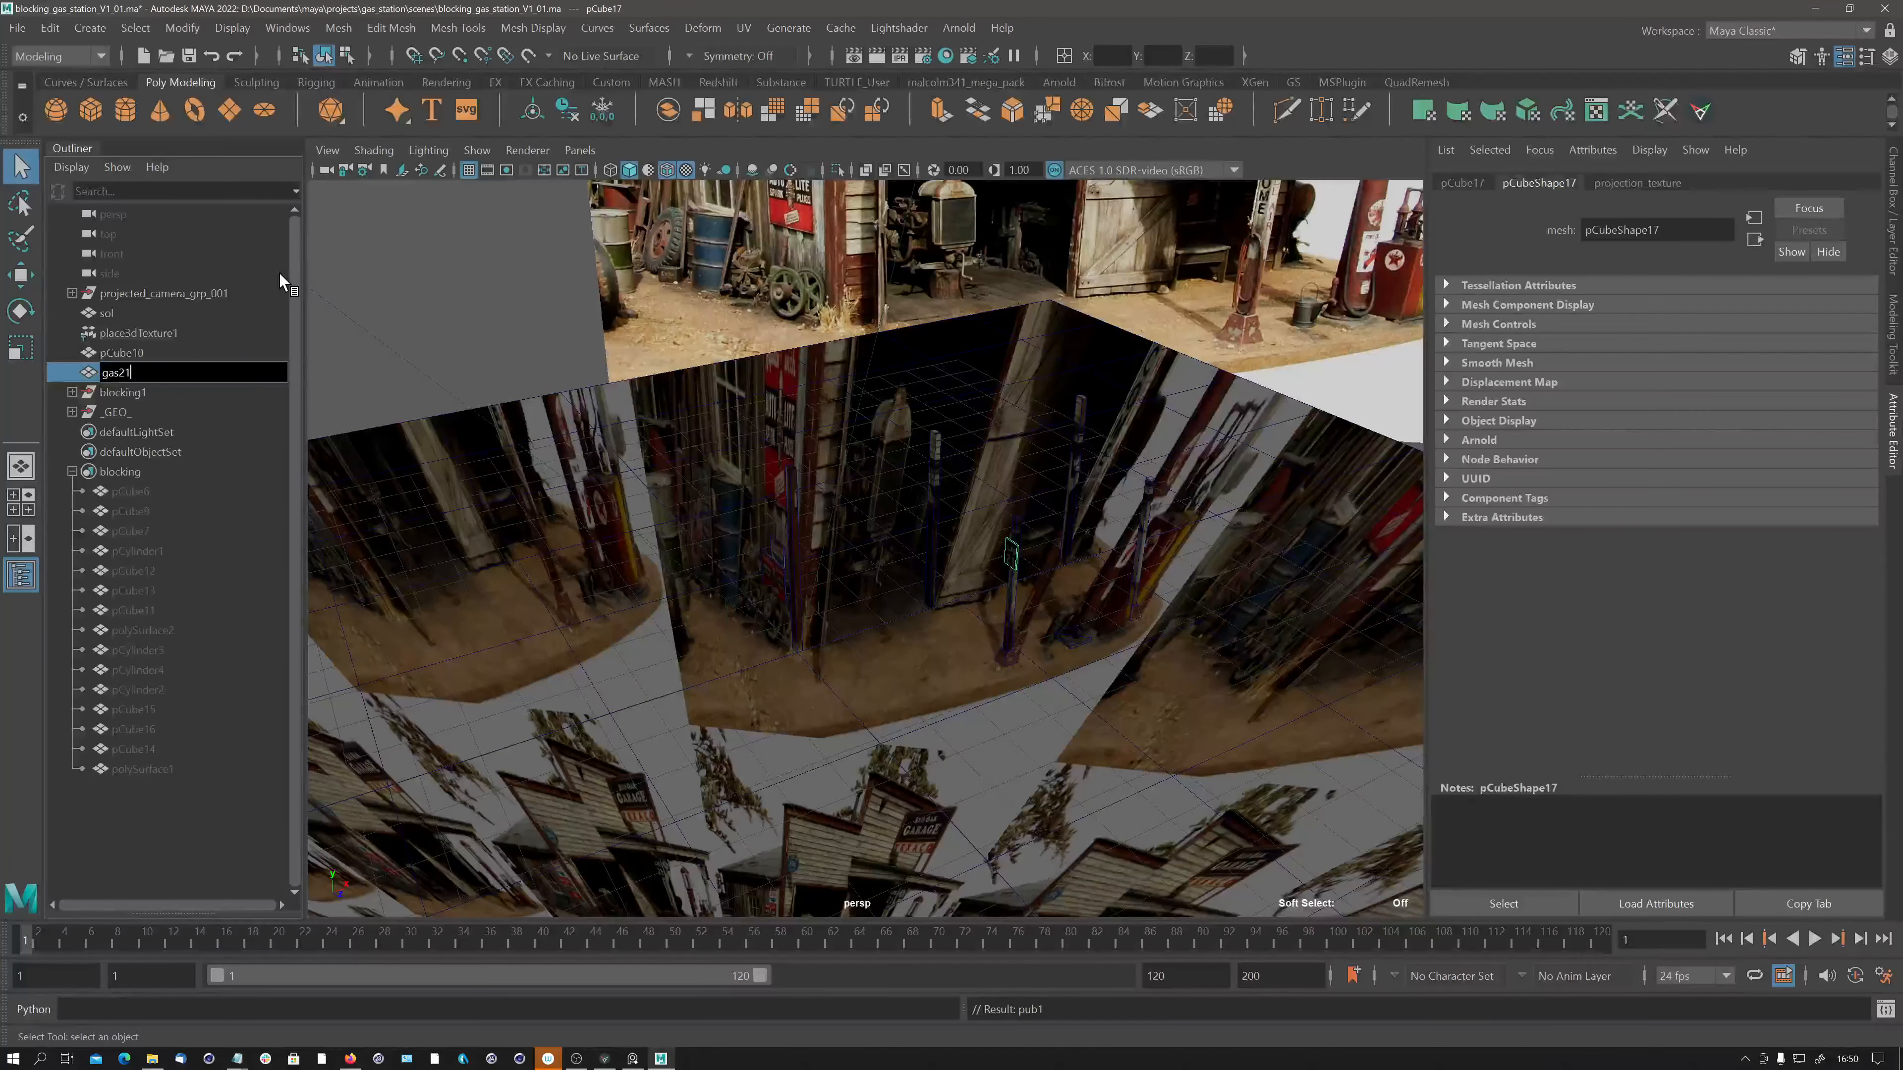
key("Return")
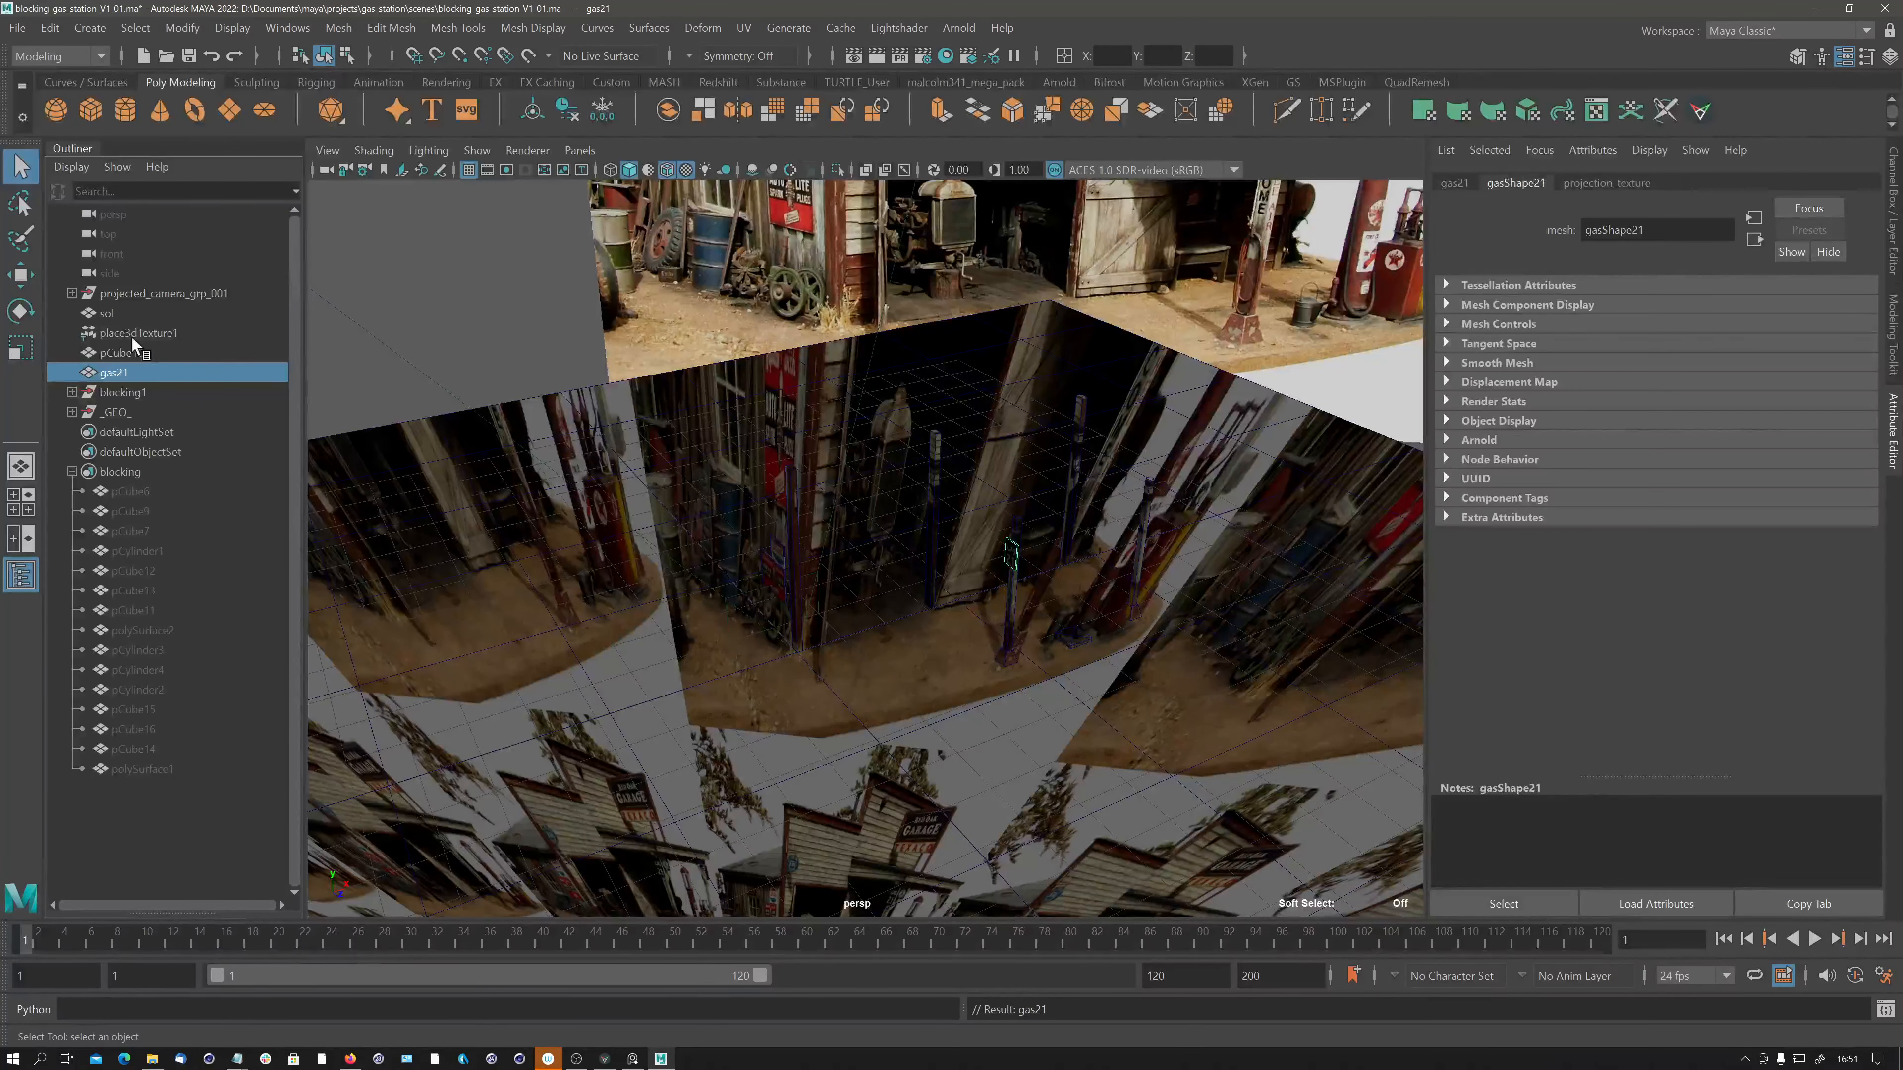
middle_click_drag(114, 375, 113, 415)
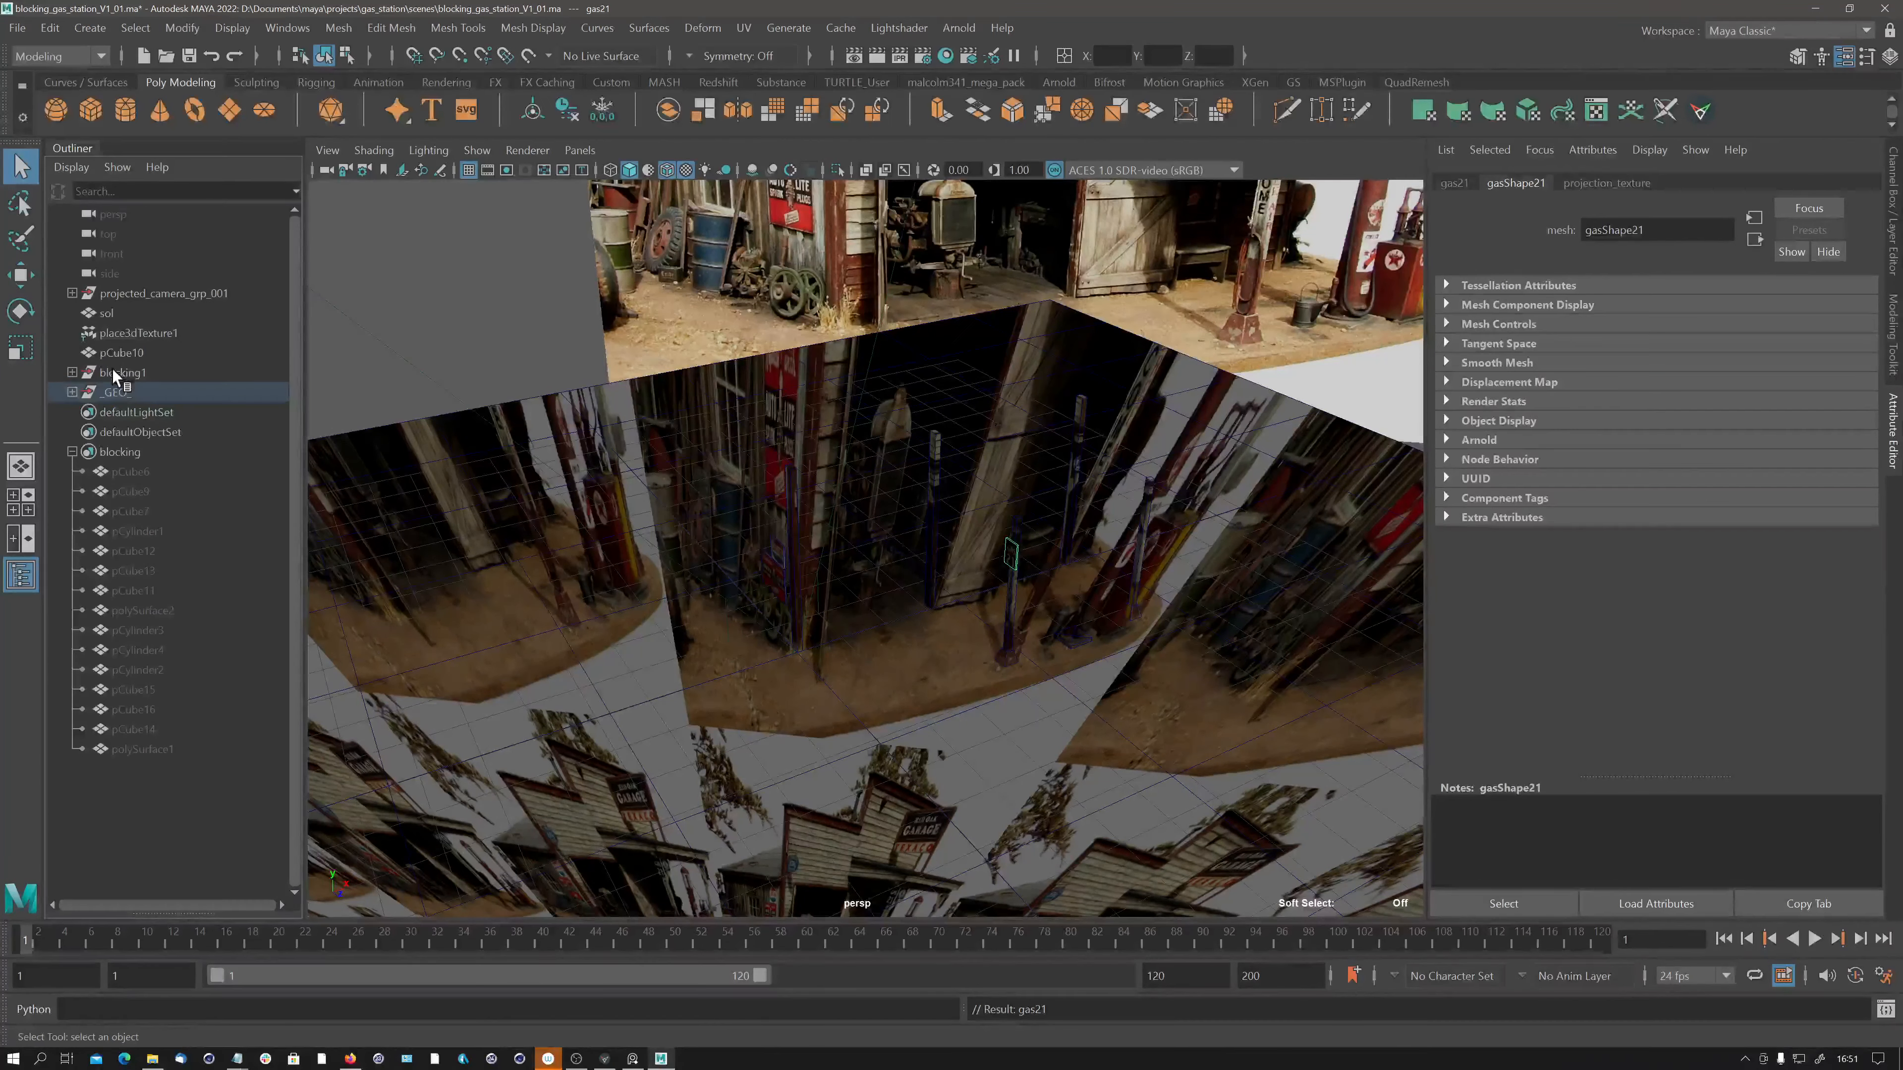
Add pCube10 to the blocking set and hide it.
left_click(112, 352)
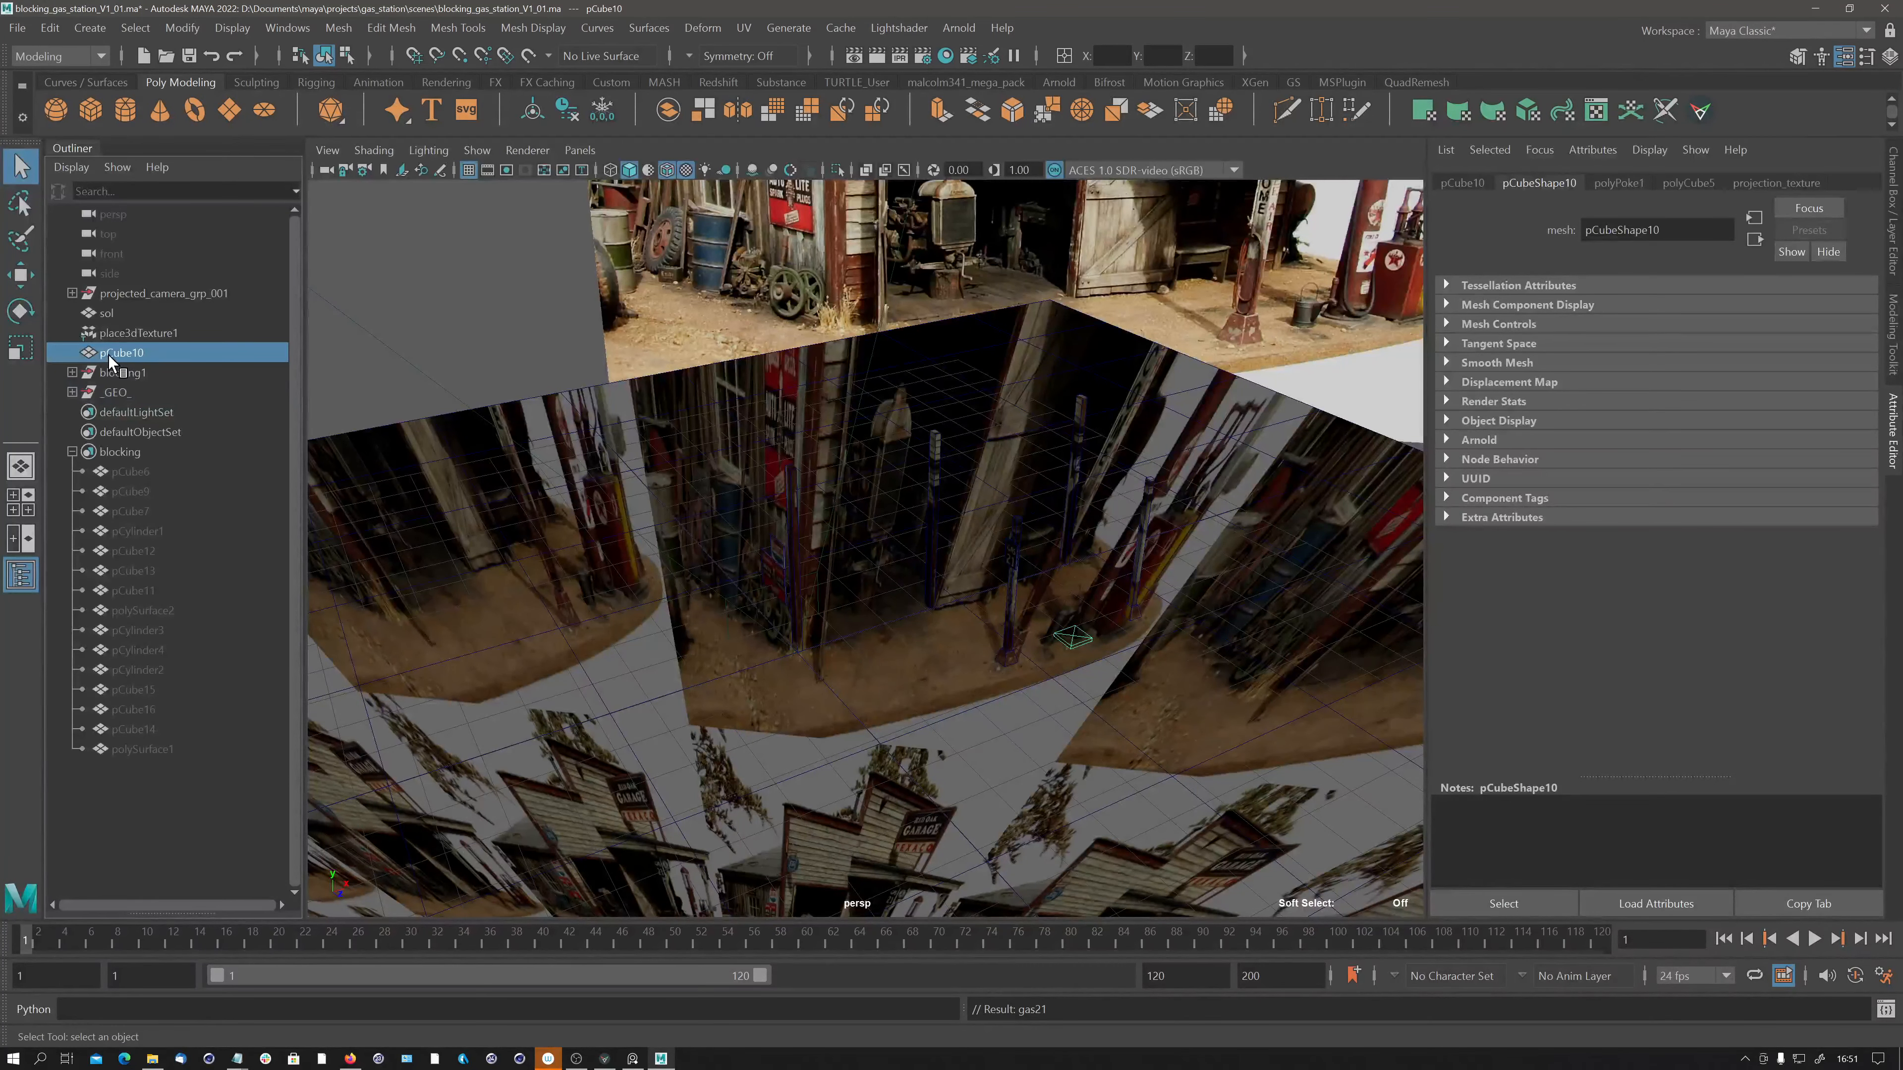
left_click_drag(130, 353, 114, 448)
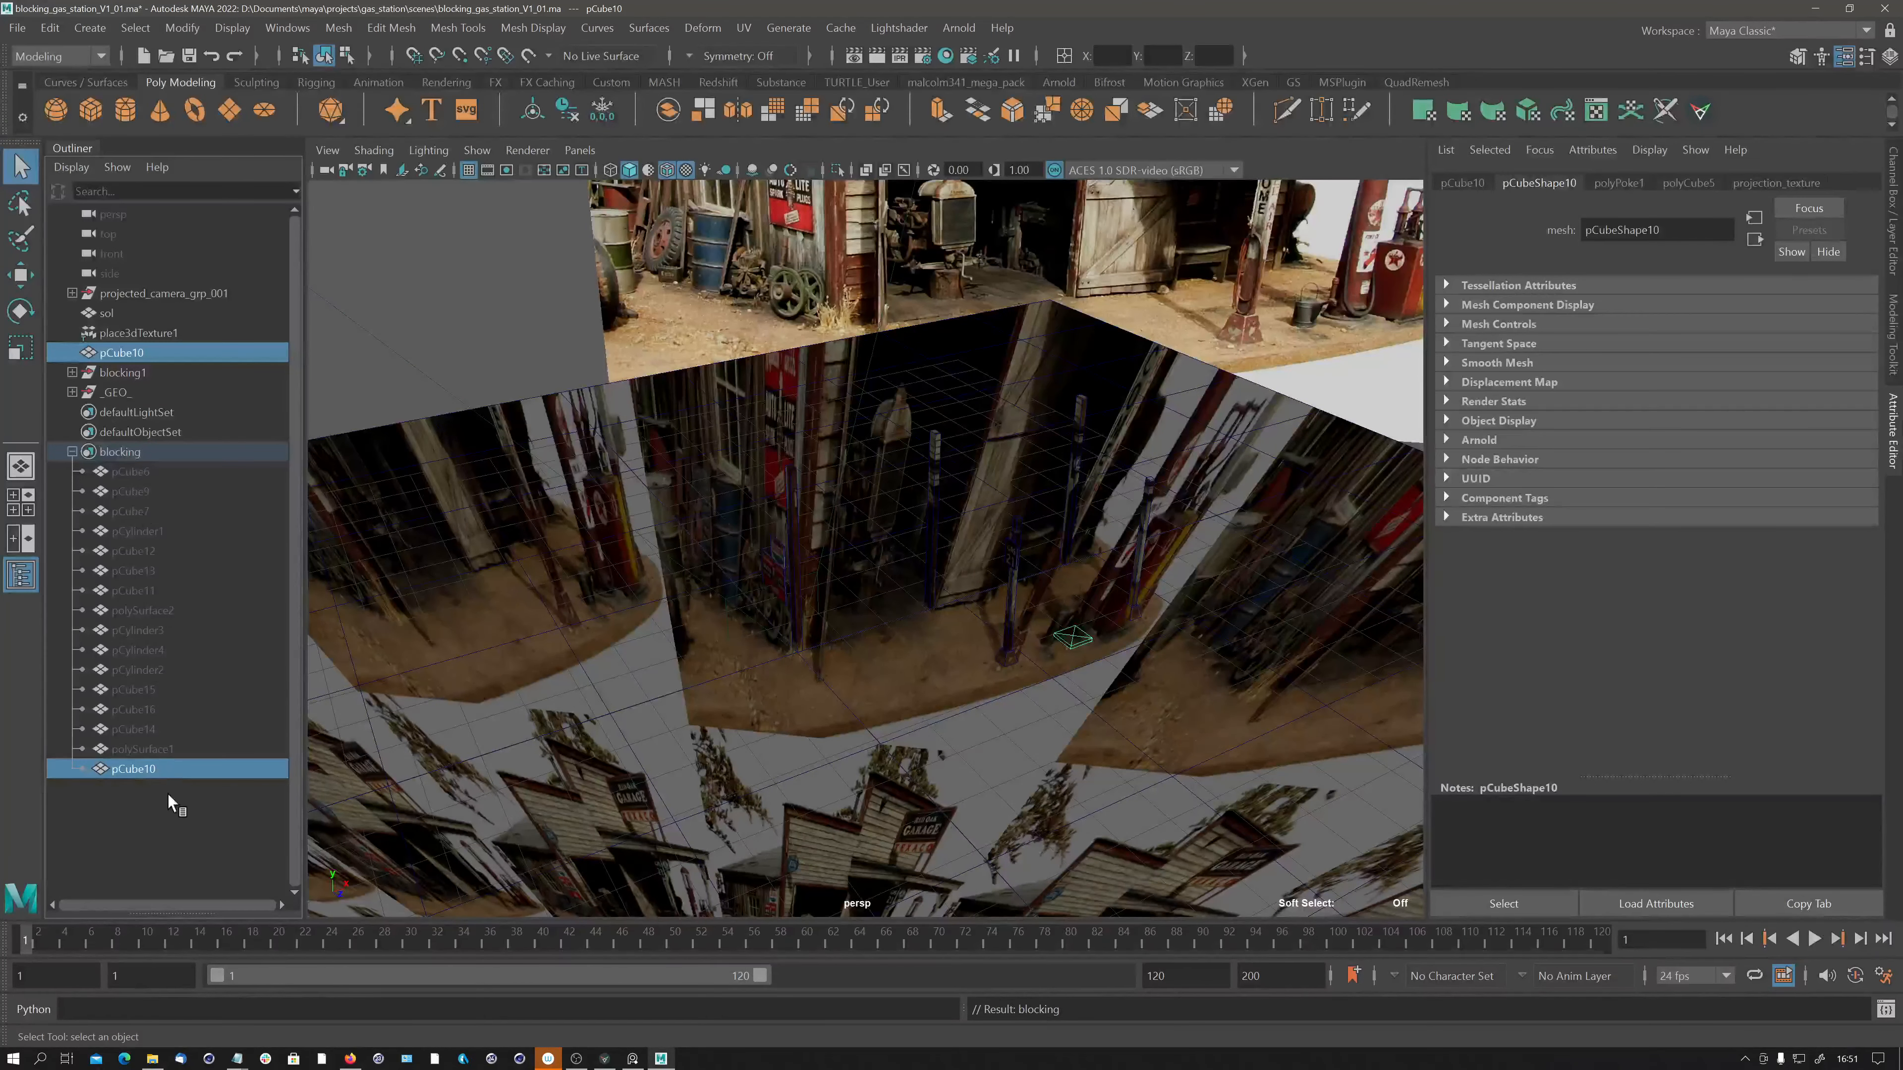
key("ctrl+h")
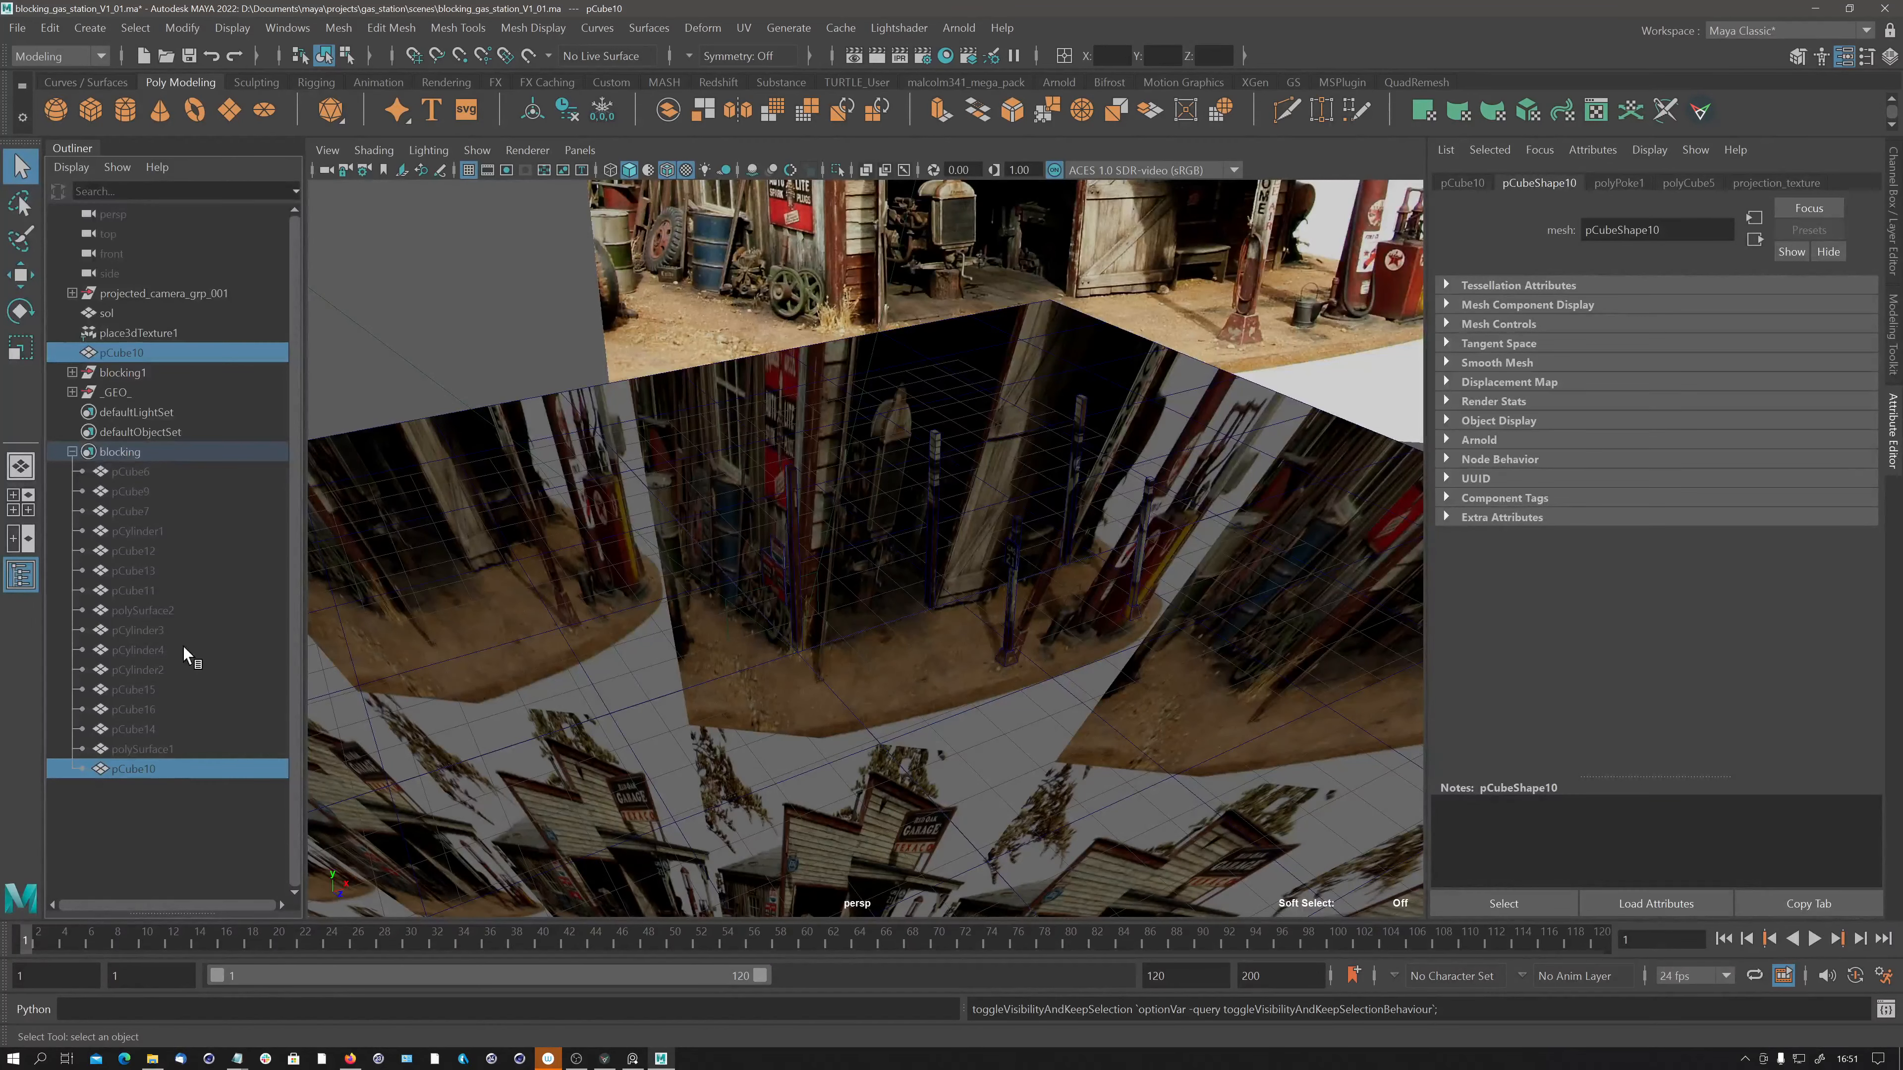
Move pCube10 into the blocking1 group, then collapse the blocking set and clear the selection.
left_click(123, 352)
middle_click_drag(125, 355, 123, 374)
left_click_drag(129, 392, 138, 434)
left_click(113, 312)
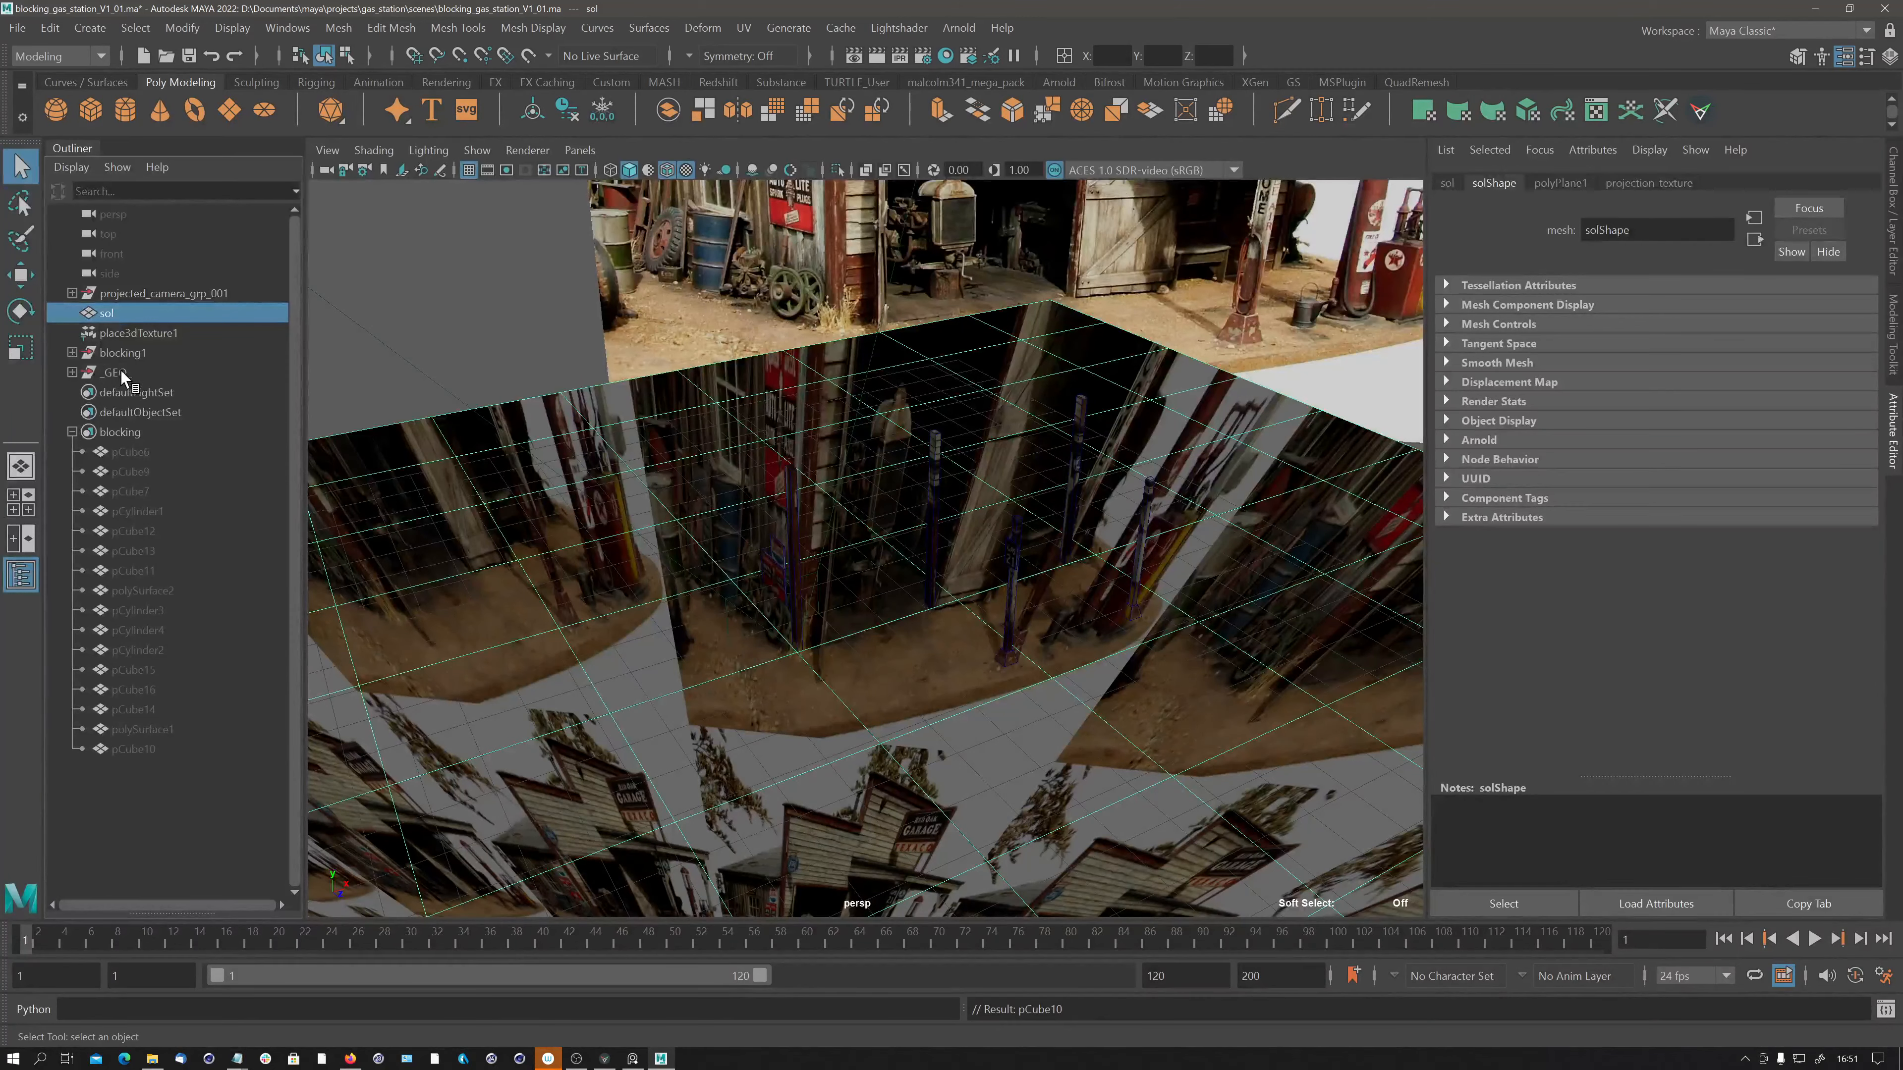
left_click(72, 433)
left_click(106, 452)
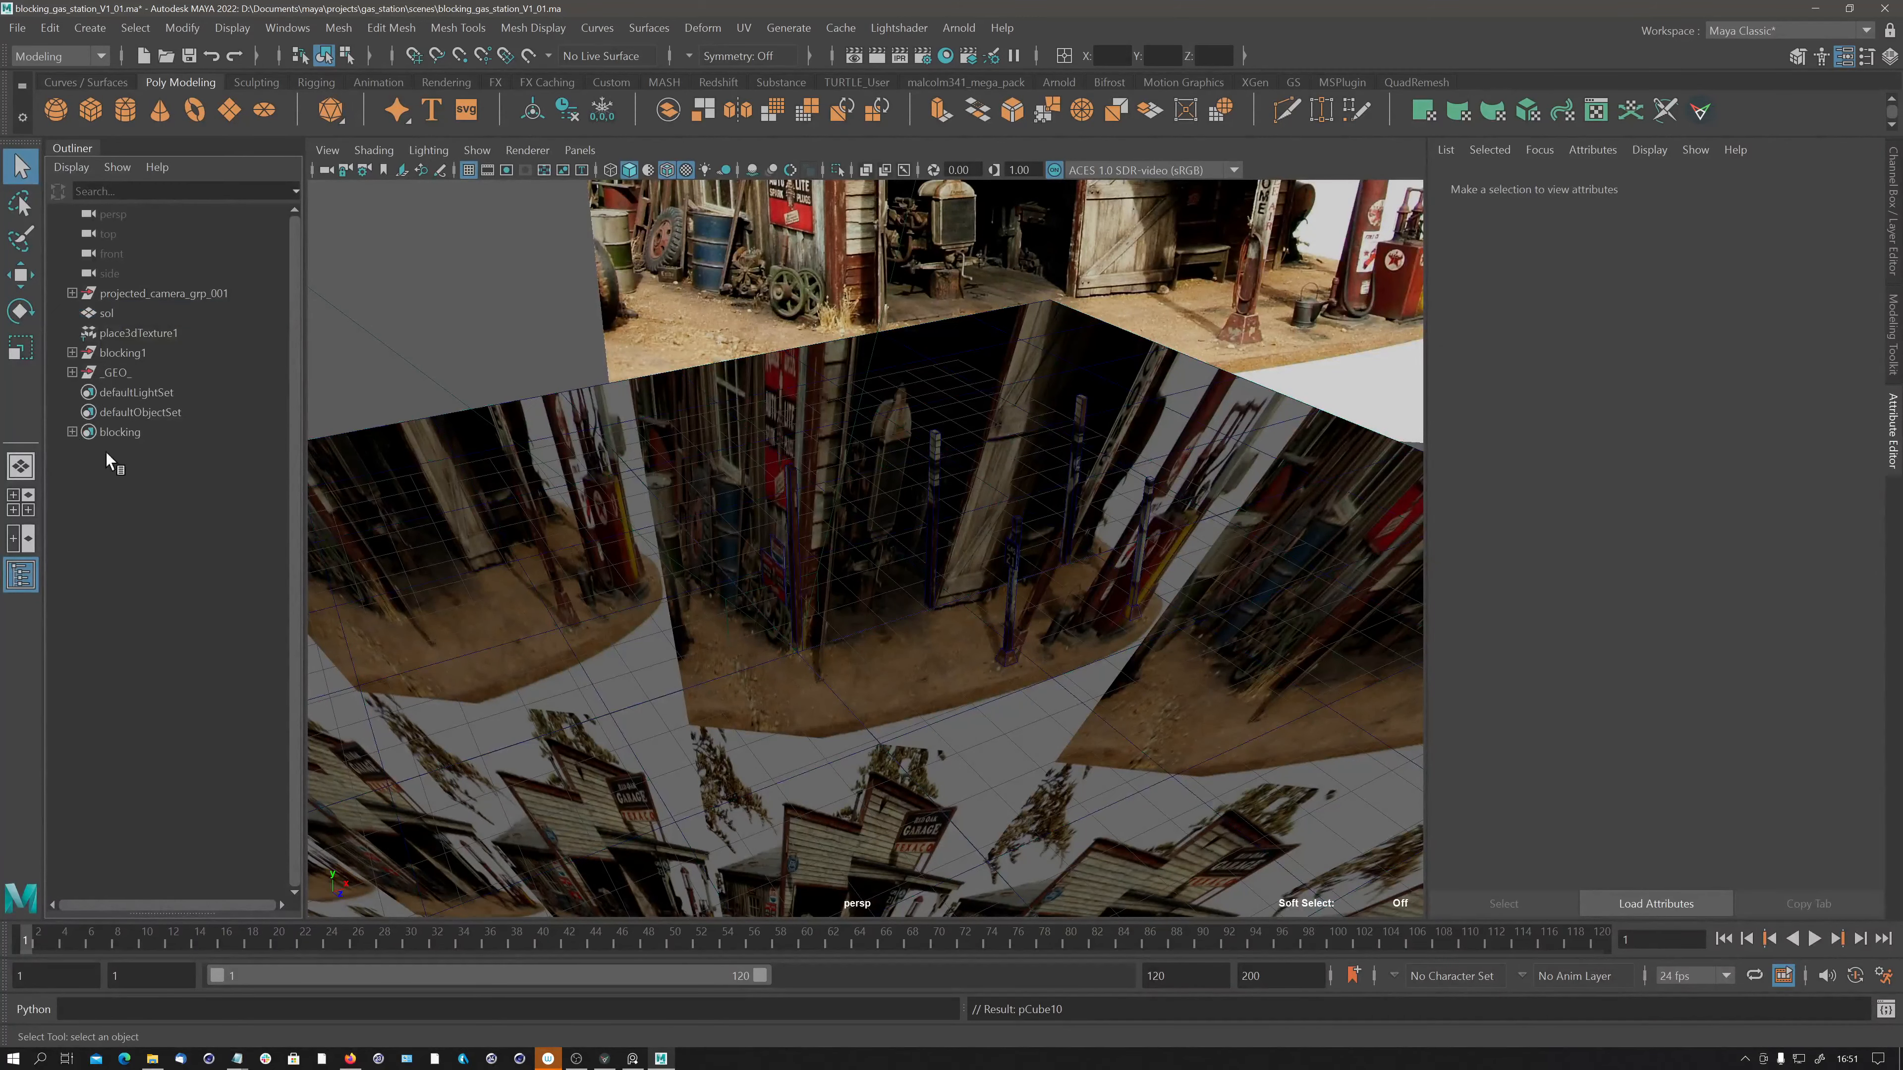
Select the pub1 and pub2 signs, expand the _GEO_ group to show them, and hide both.
left_click_drag(1013, 471, 733, 550, "alt")
left_click(733, 550)
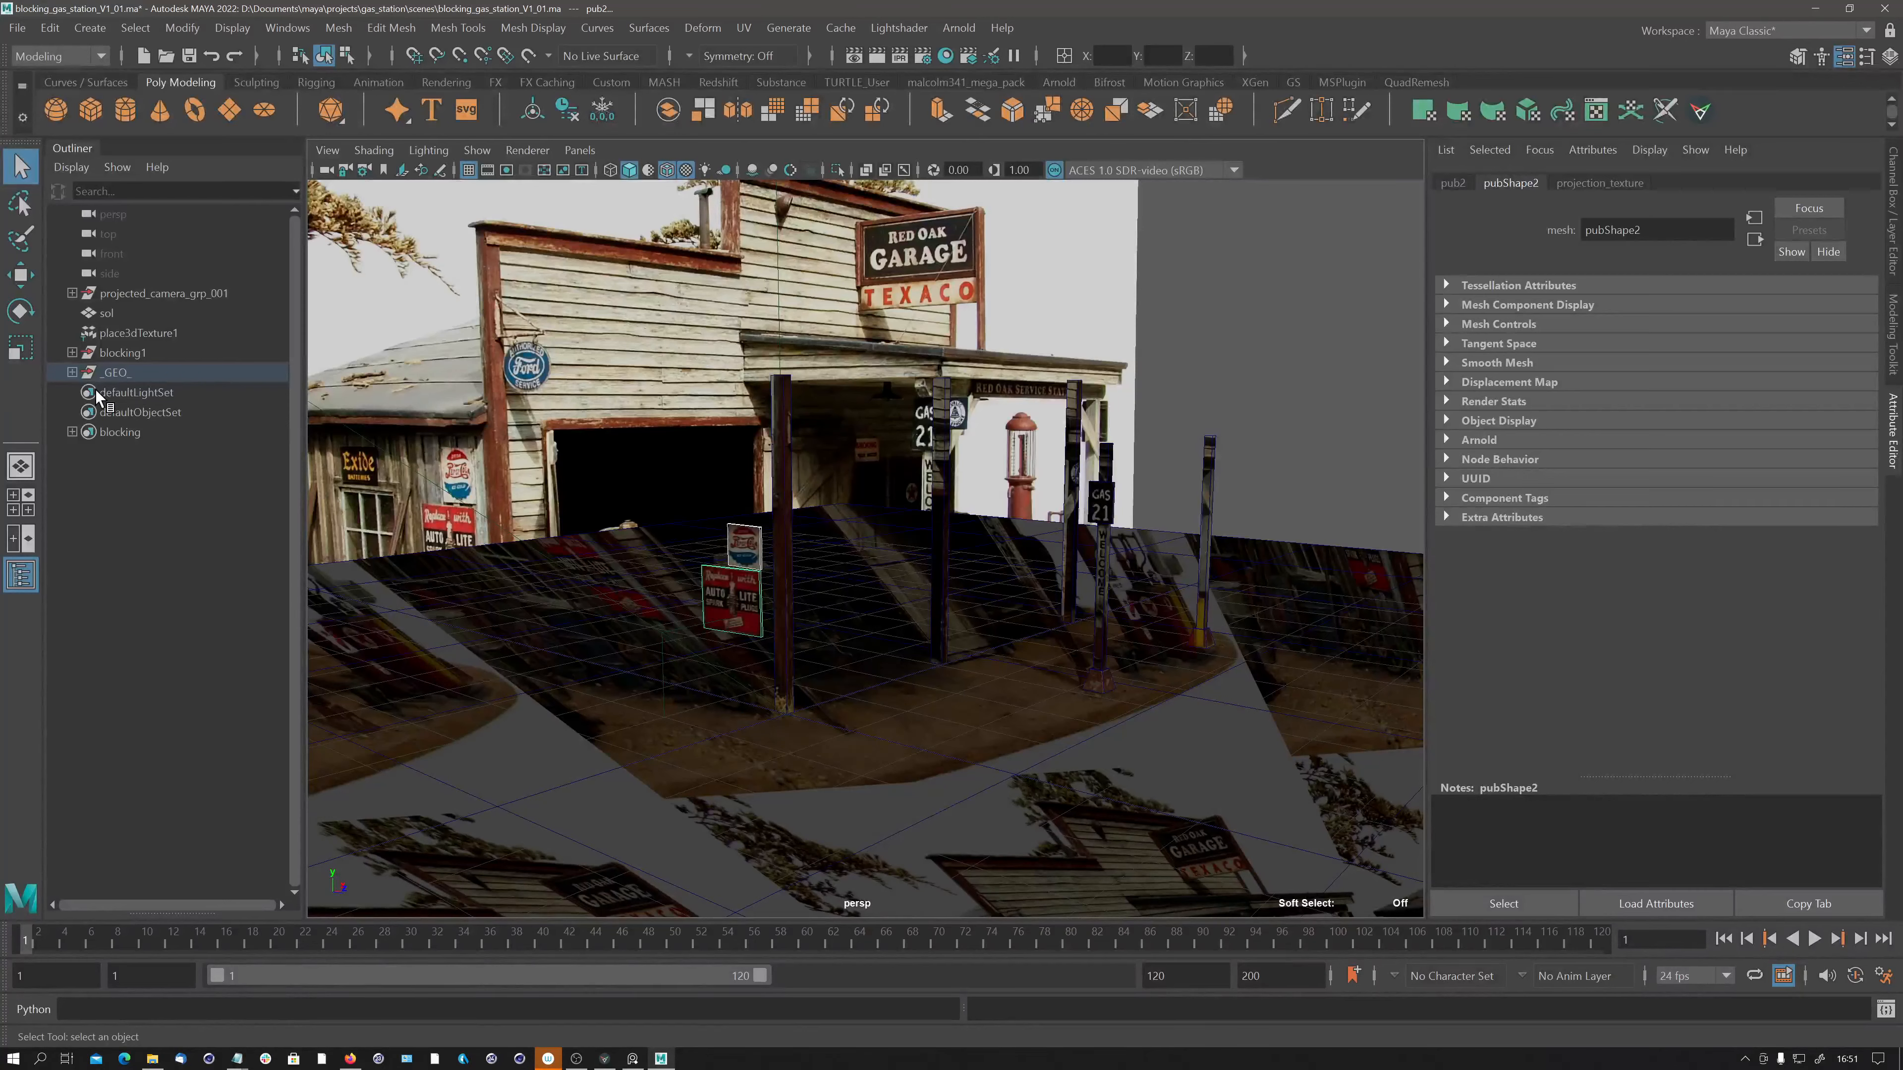
left_click(71, 372)
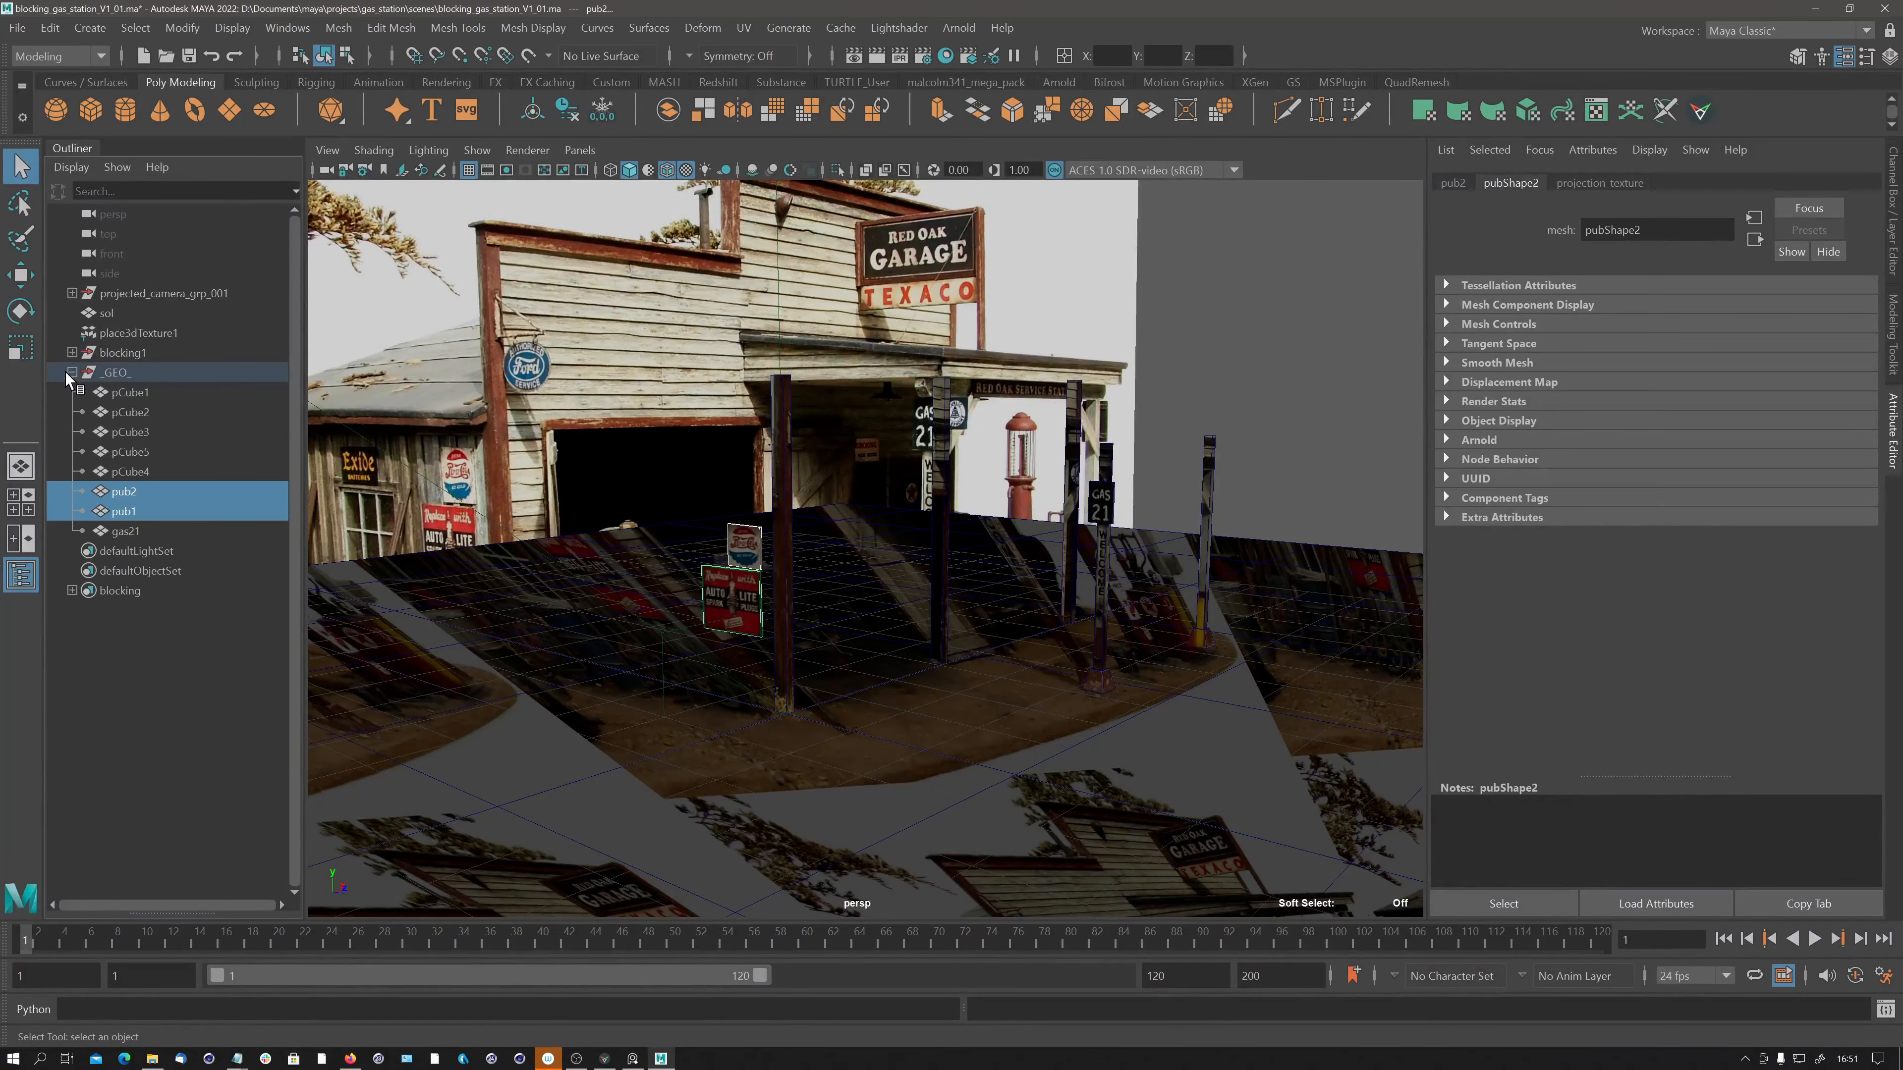
left_click(69, 371)
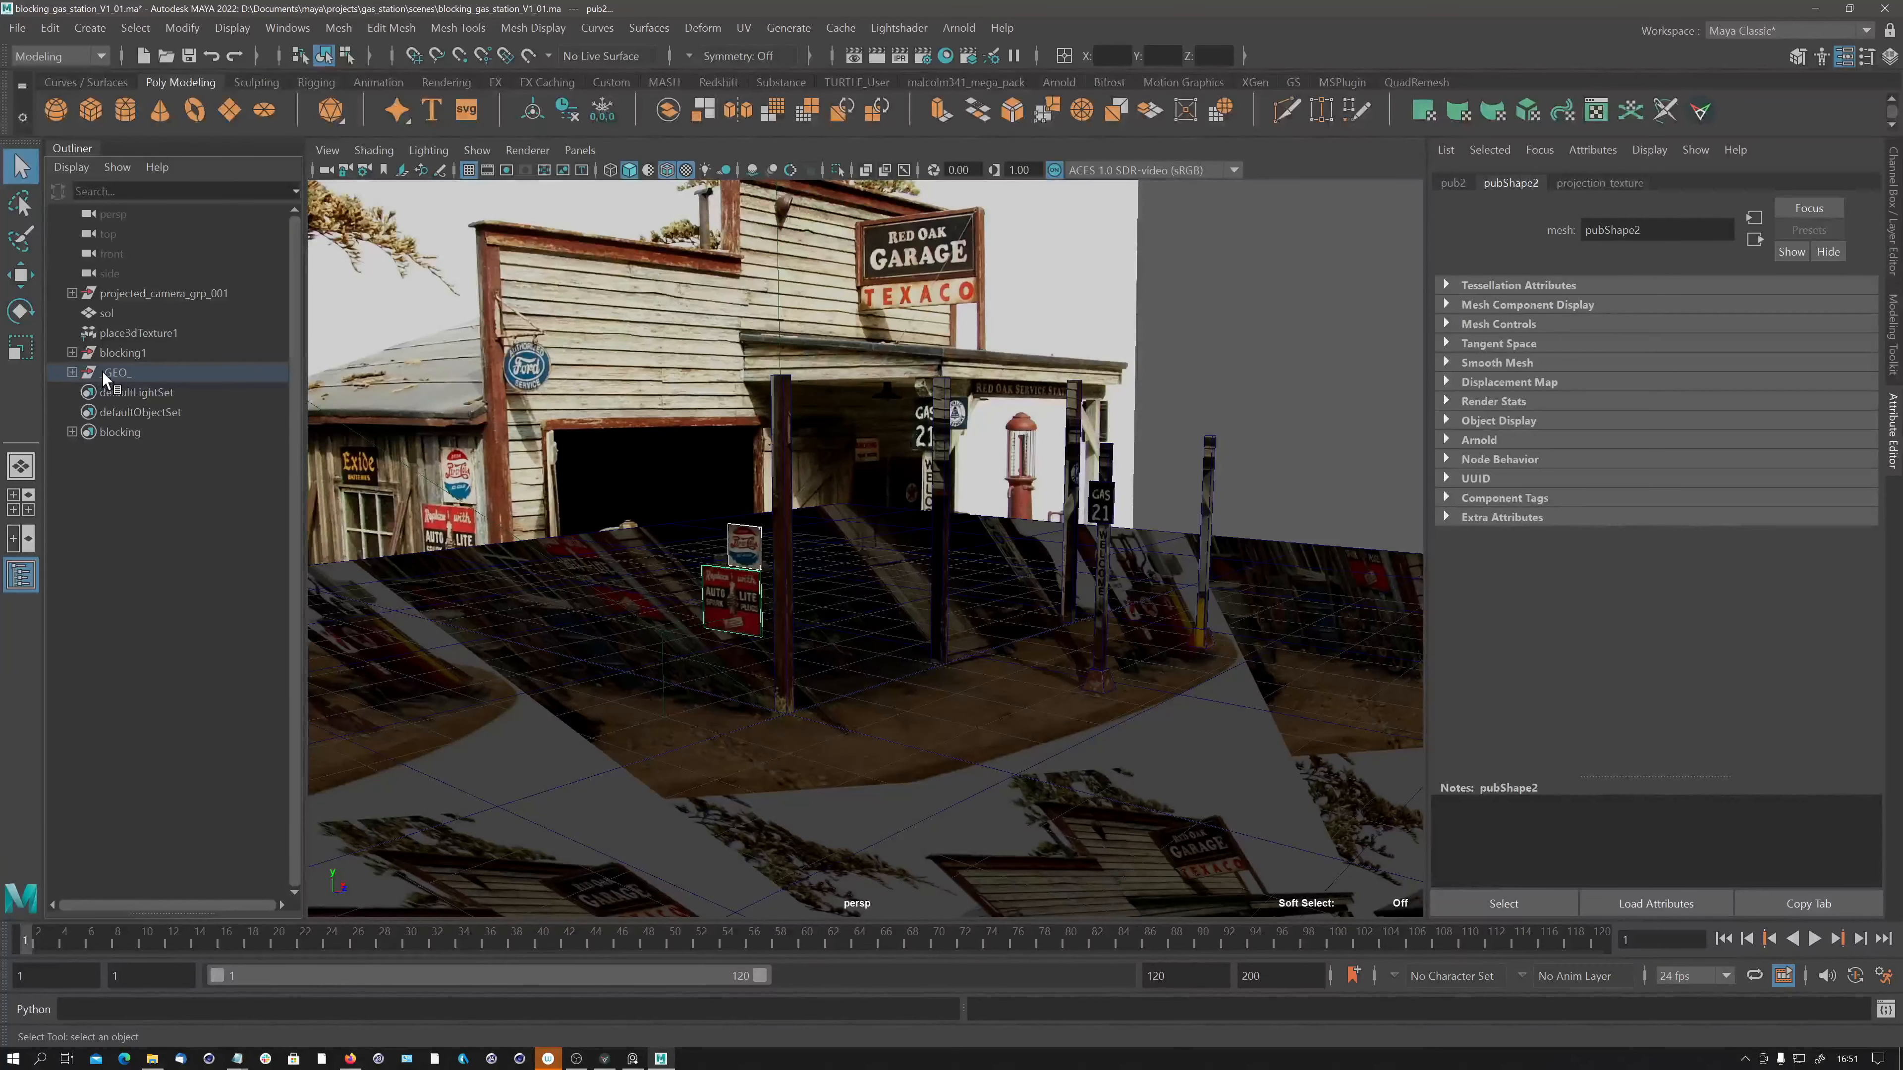
left_click(71, 372)
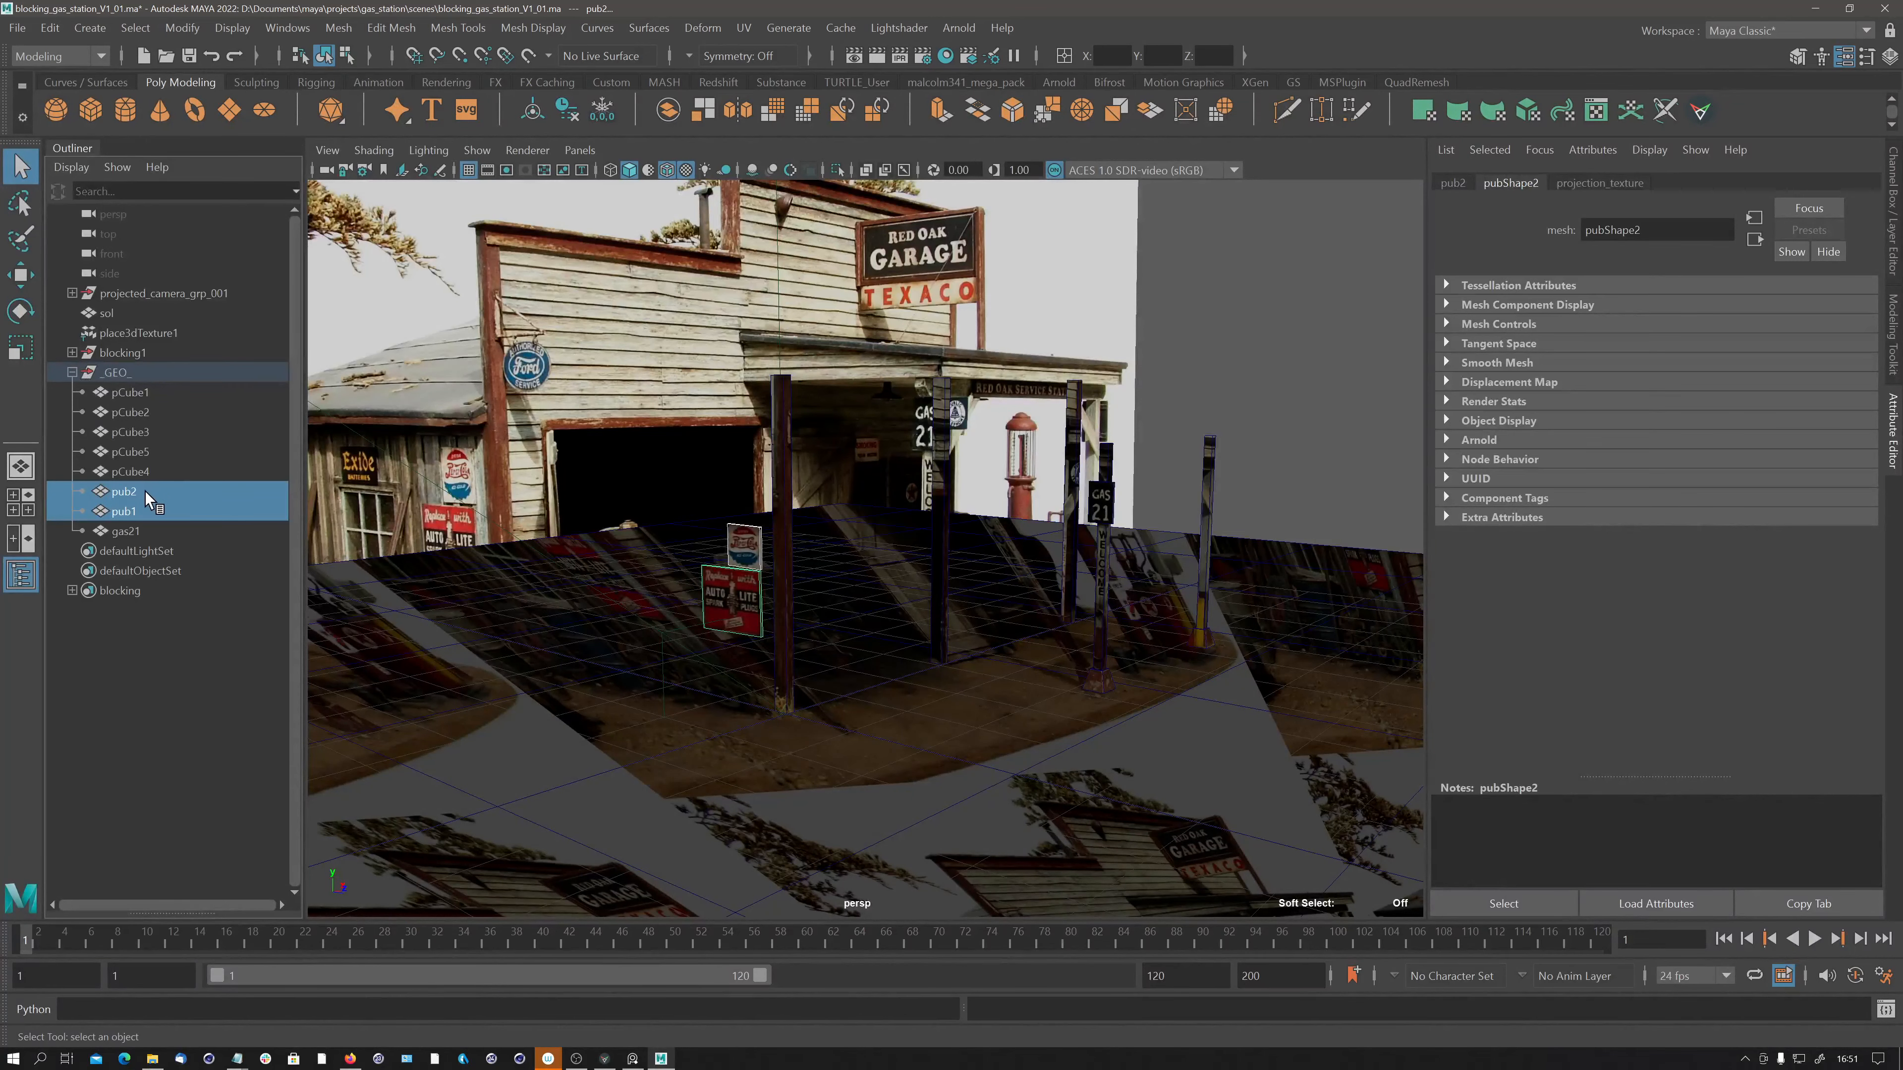
key("ctrl+h")
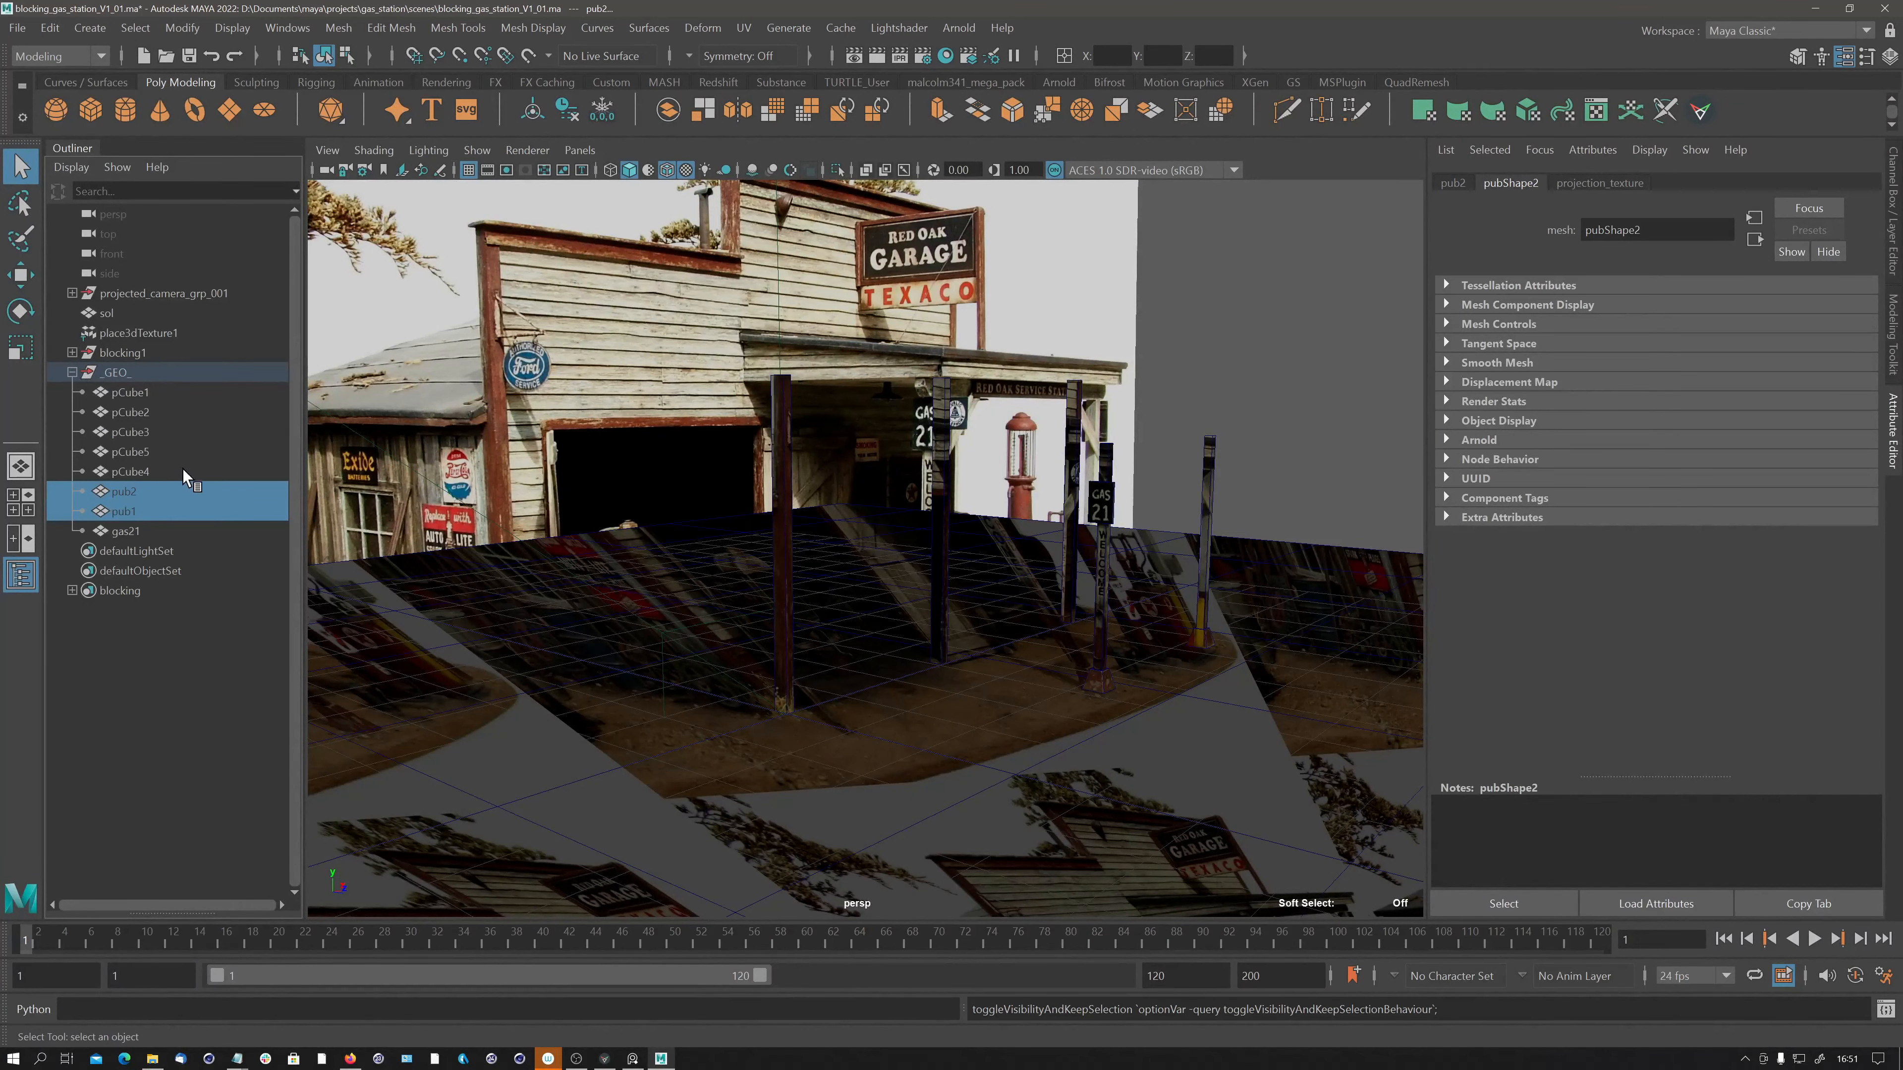
Rename the post pCube1 in the _GEO_ group as bastaing.
left_click(134, 391)
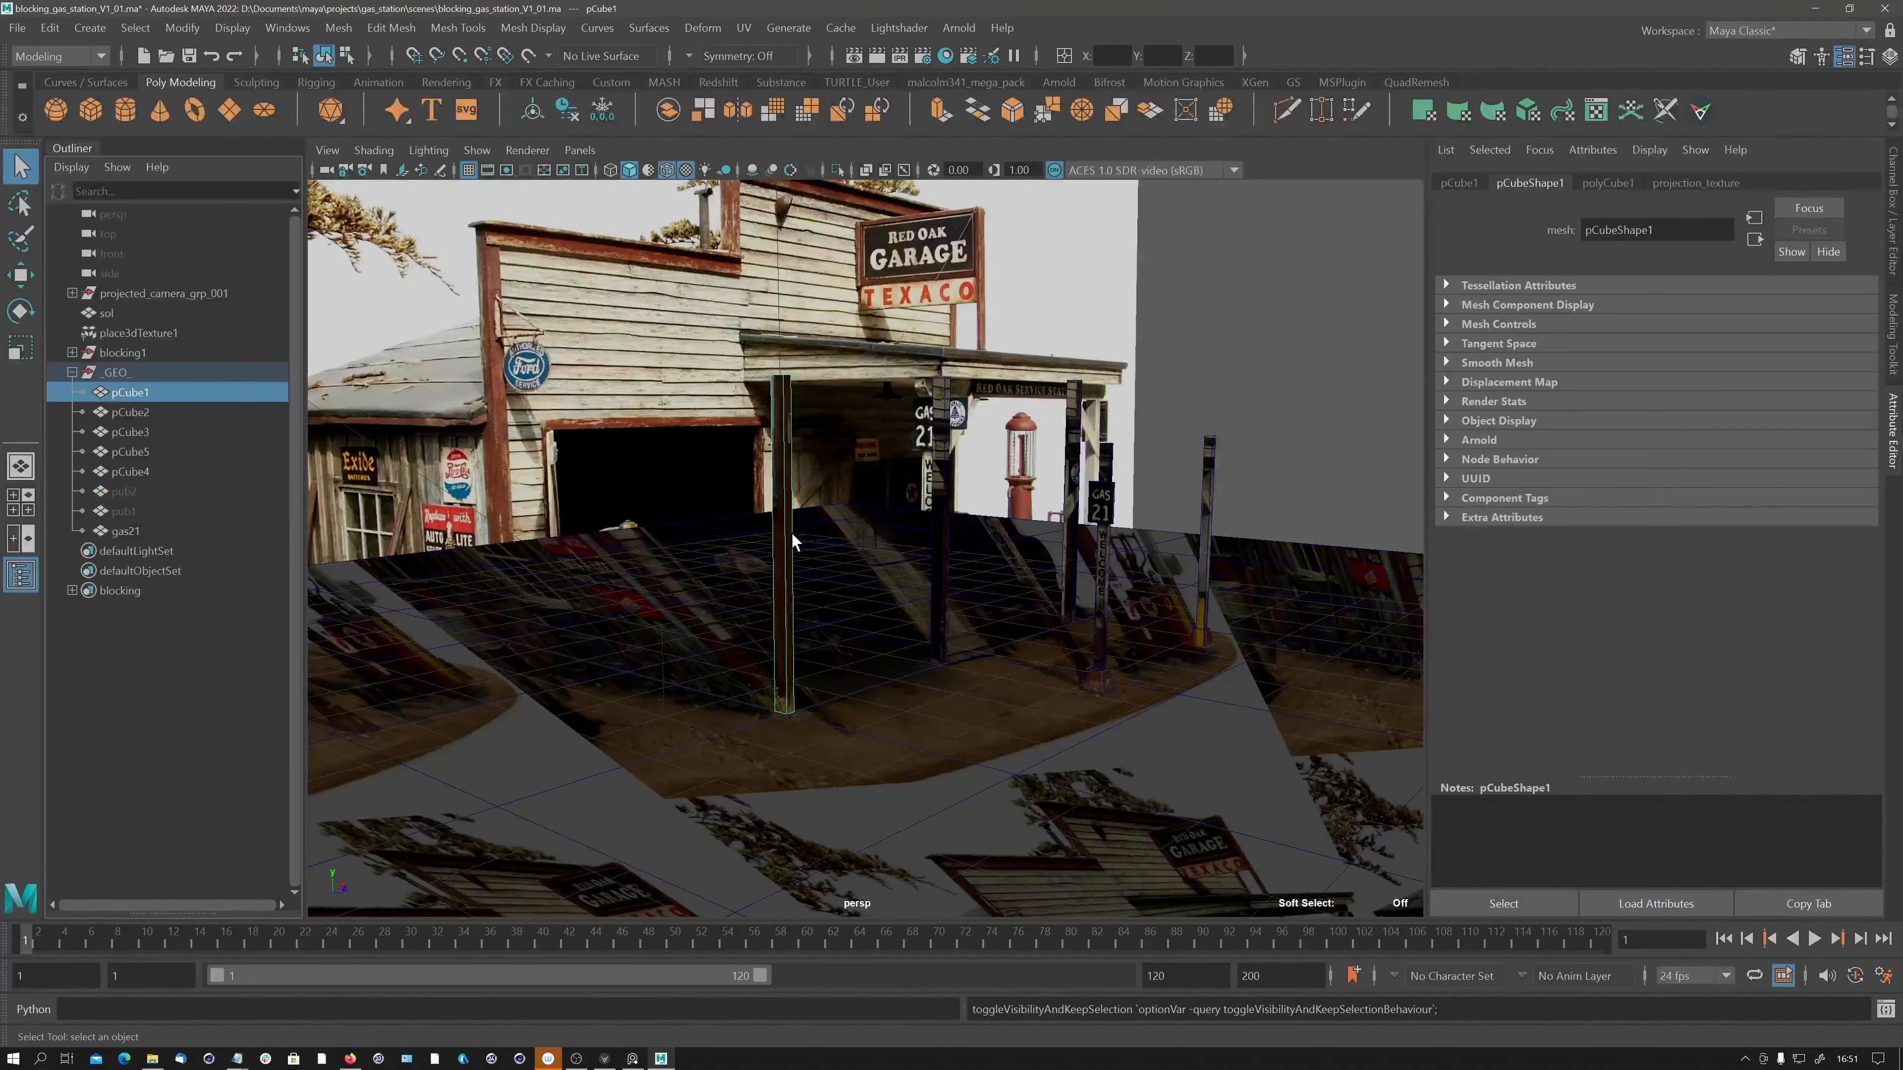
mouse_move(793, 534)
left_mouse_down("alt")
mouse_move(783, 587)
mouse_move(781, 562)
left_mouse_up("alt")
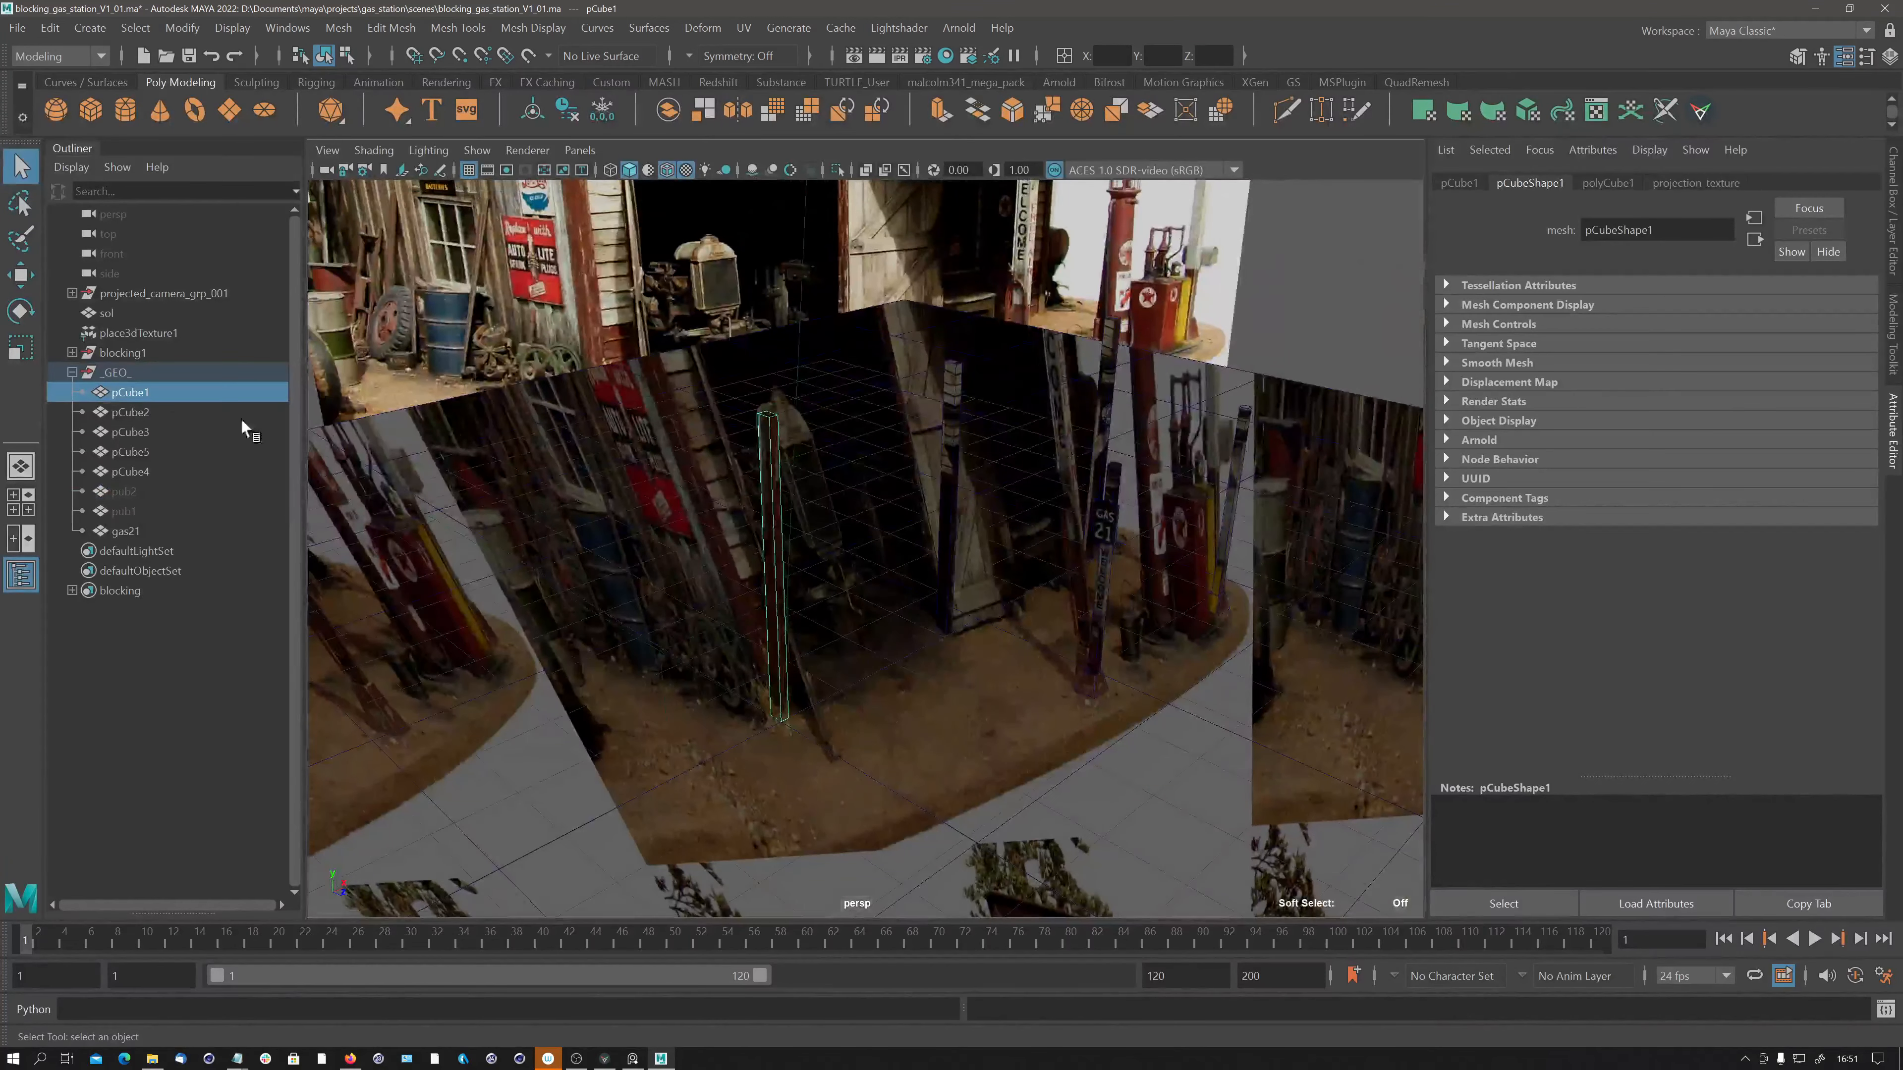
double_click(136, 392)
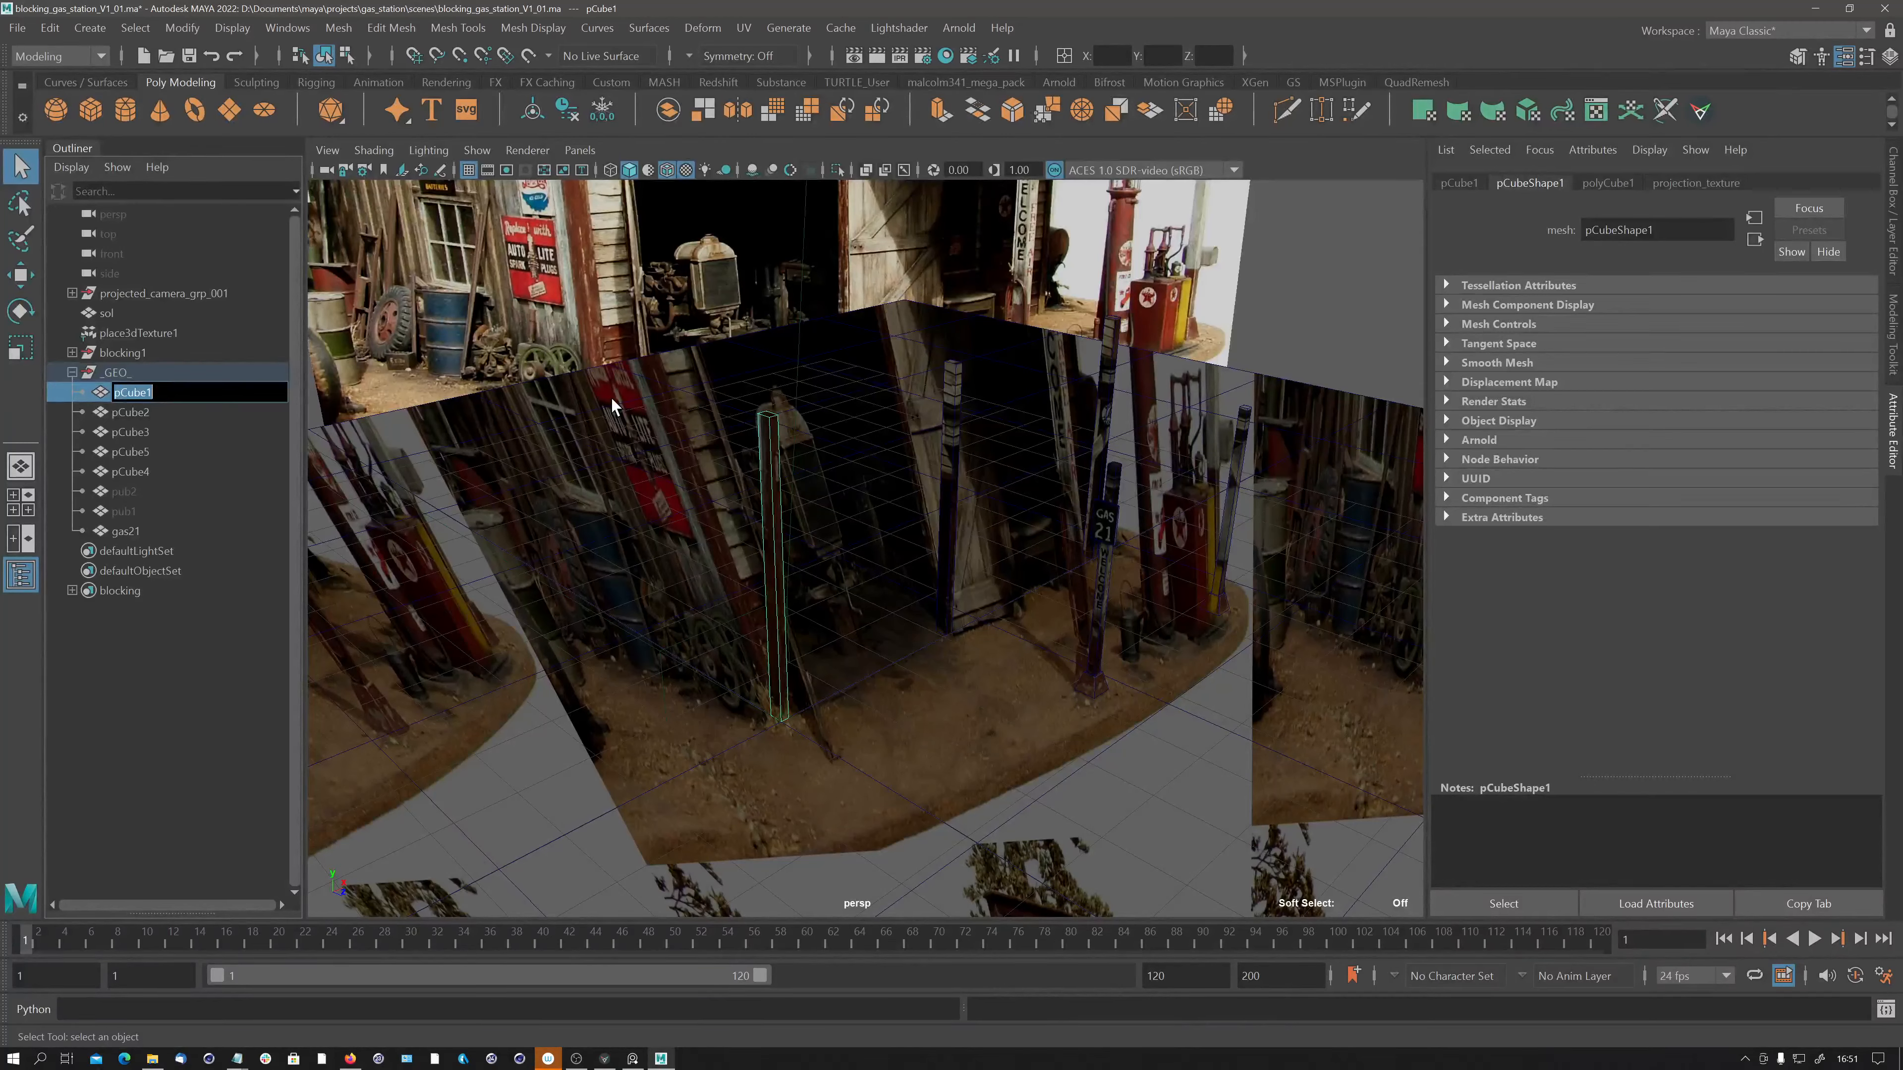
type("bastaing")
key("Return")
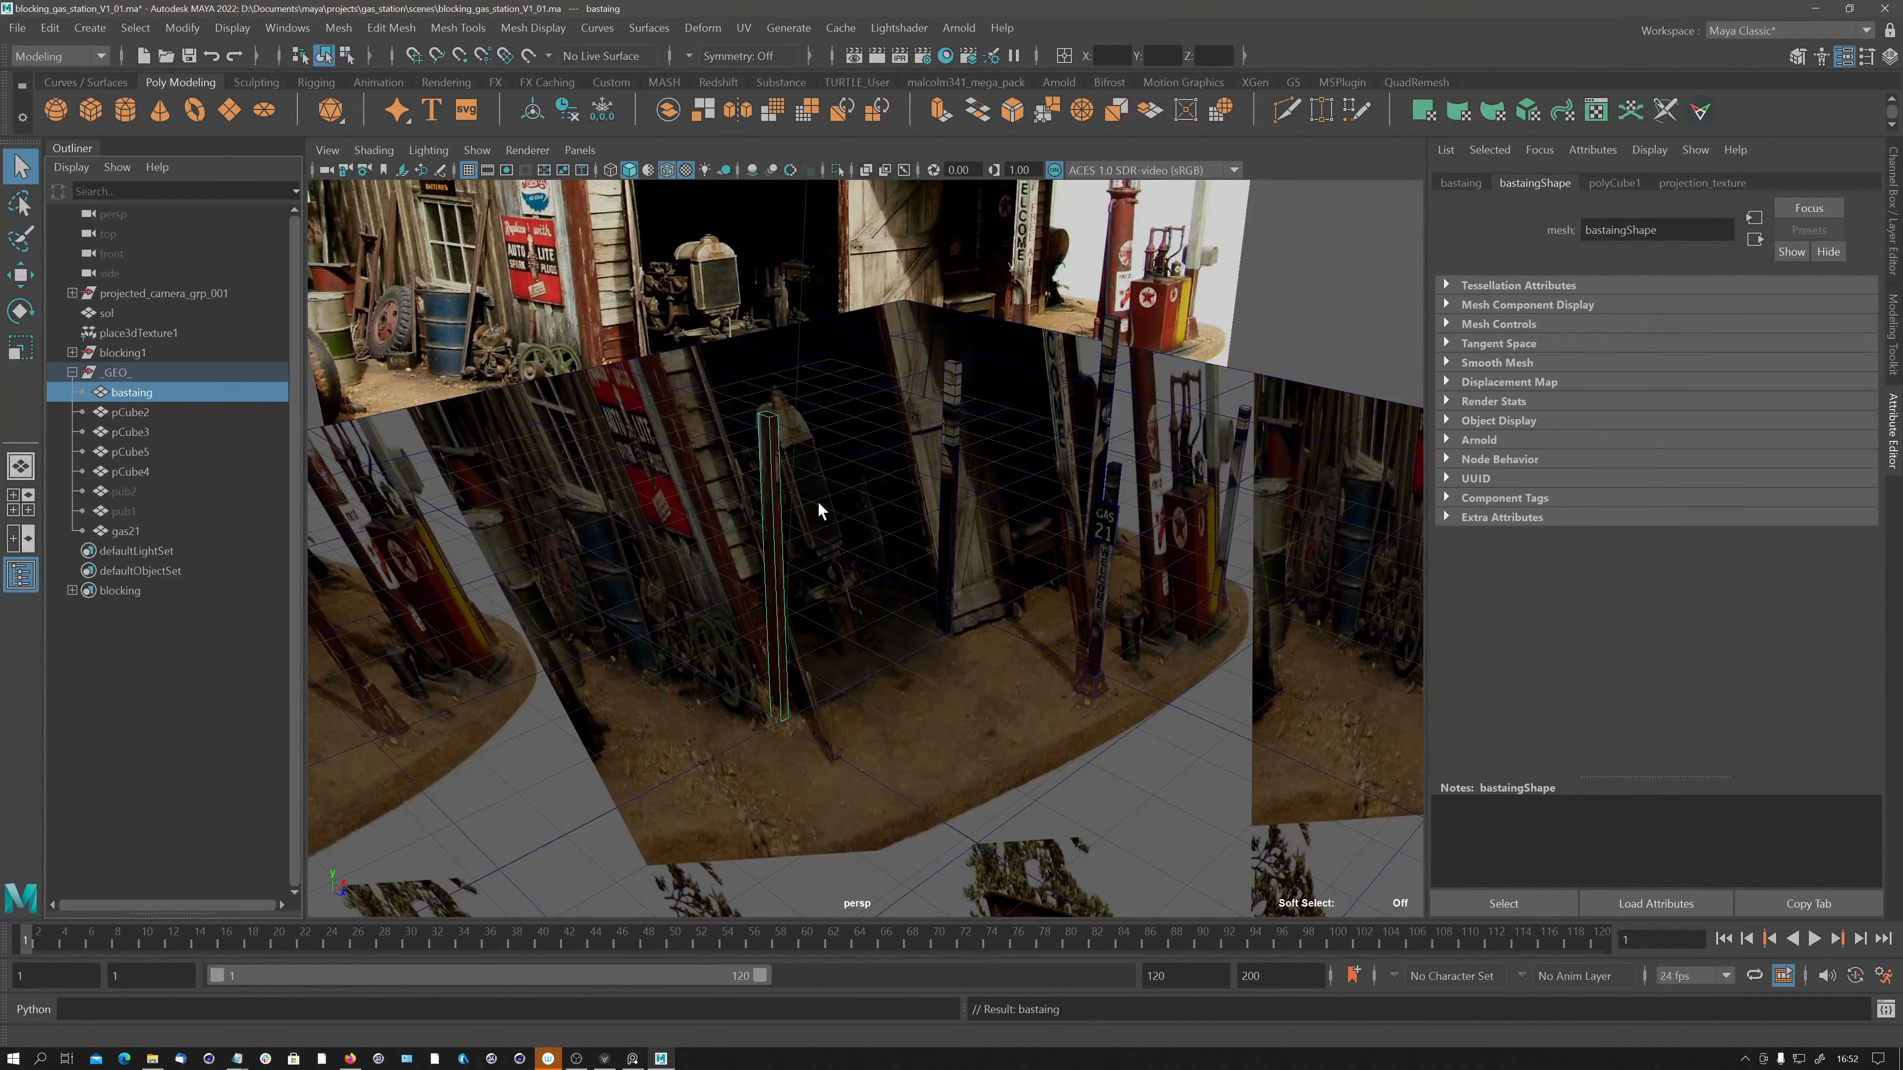
Switch to the UV Editing workspace and widen the perspective view beside the UV Editor.
left_click_drag(615, 563, 676, 531, "alt")
left_click_drag(1118, 441, 950, 213, "alt")
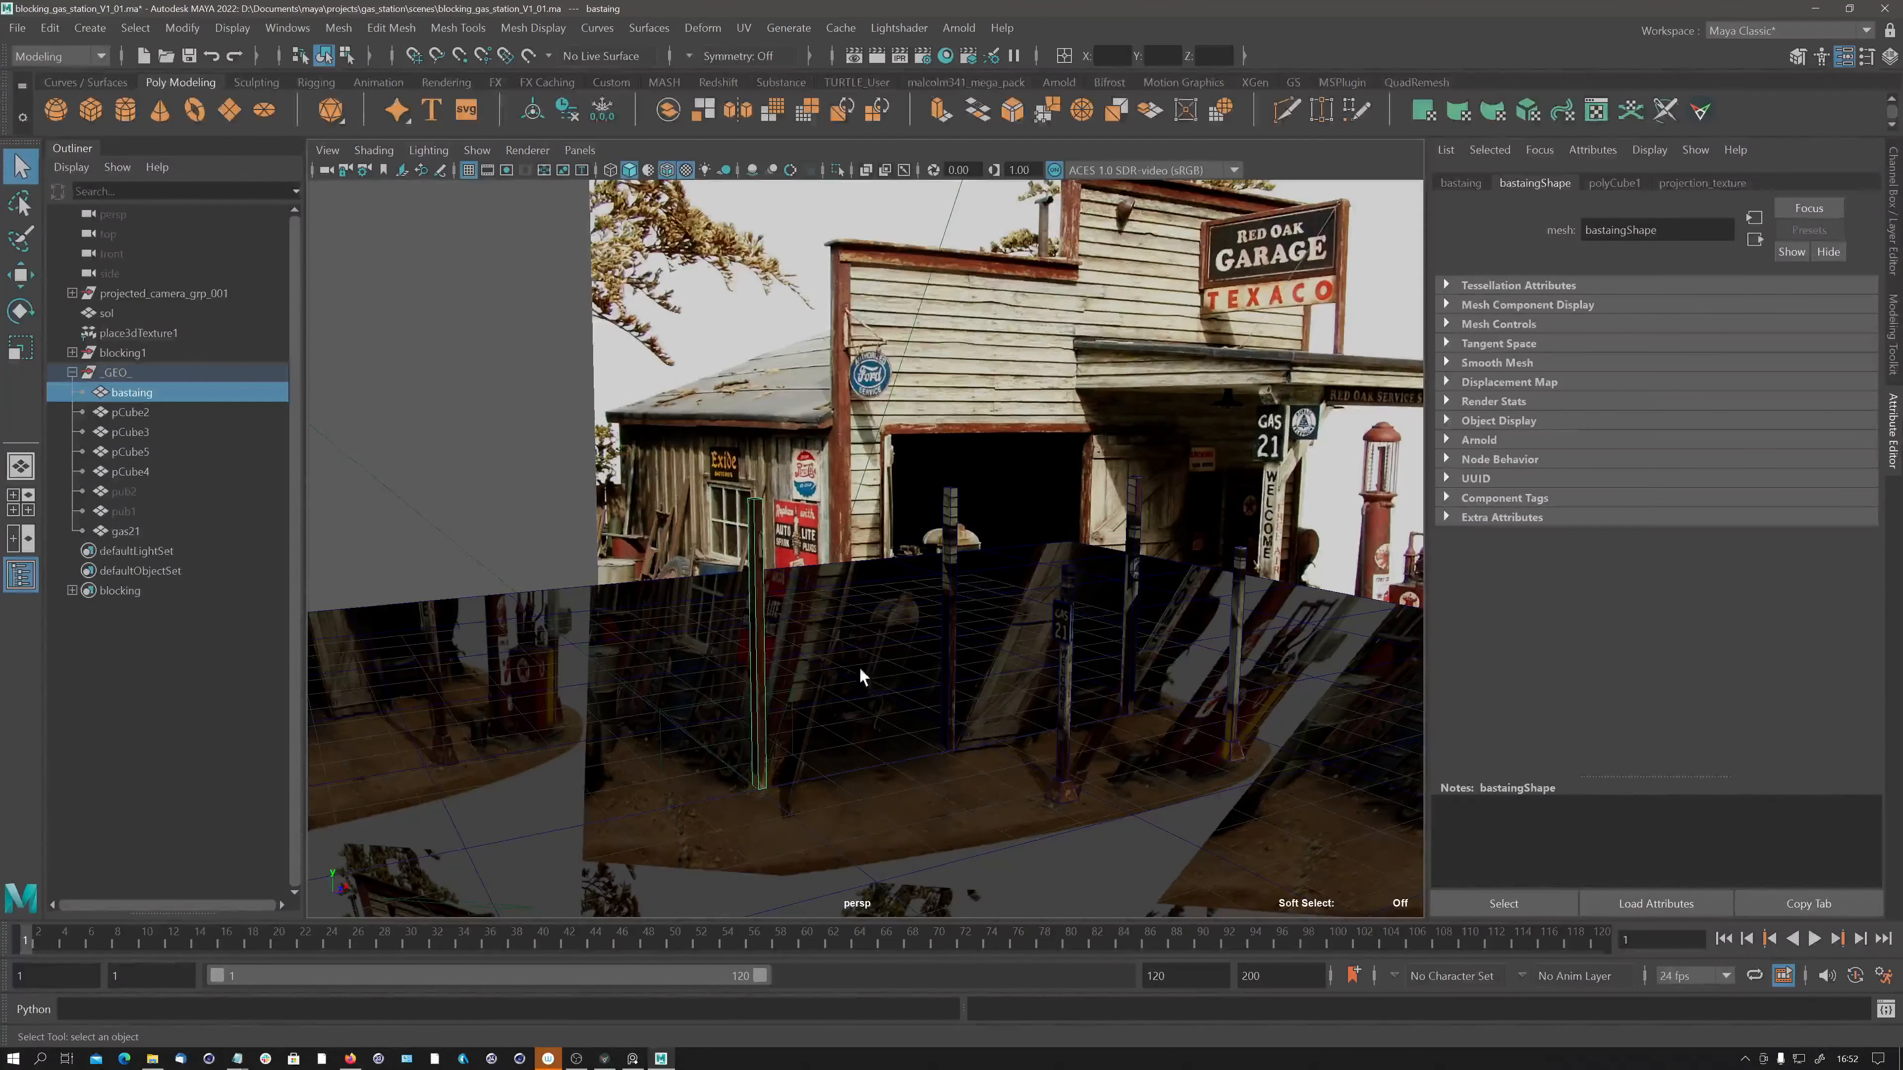
mouse_move(755, 687)
left_mouse_down("alt")
mouse_move(781, 680)
mouse_move(749, 671)
mouse_move(745, 688)
left_mouse_up("alt")
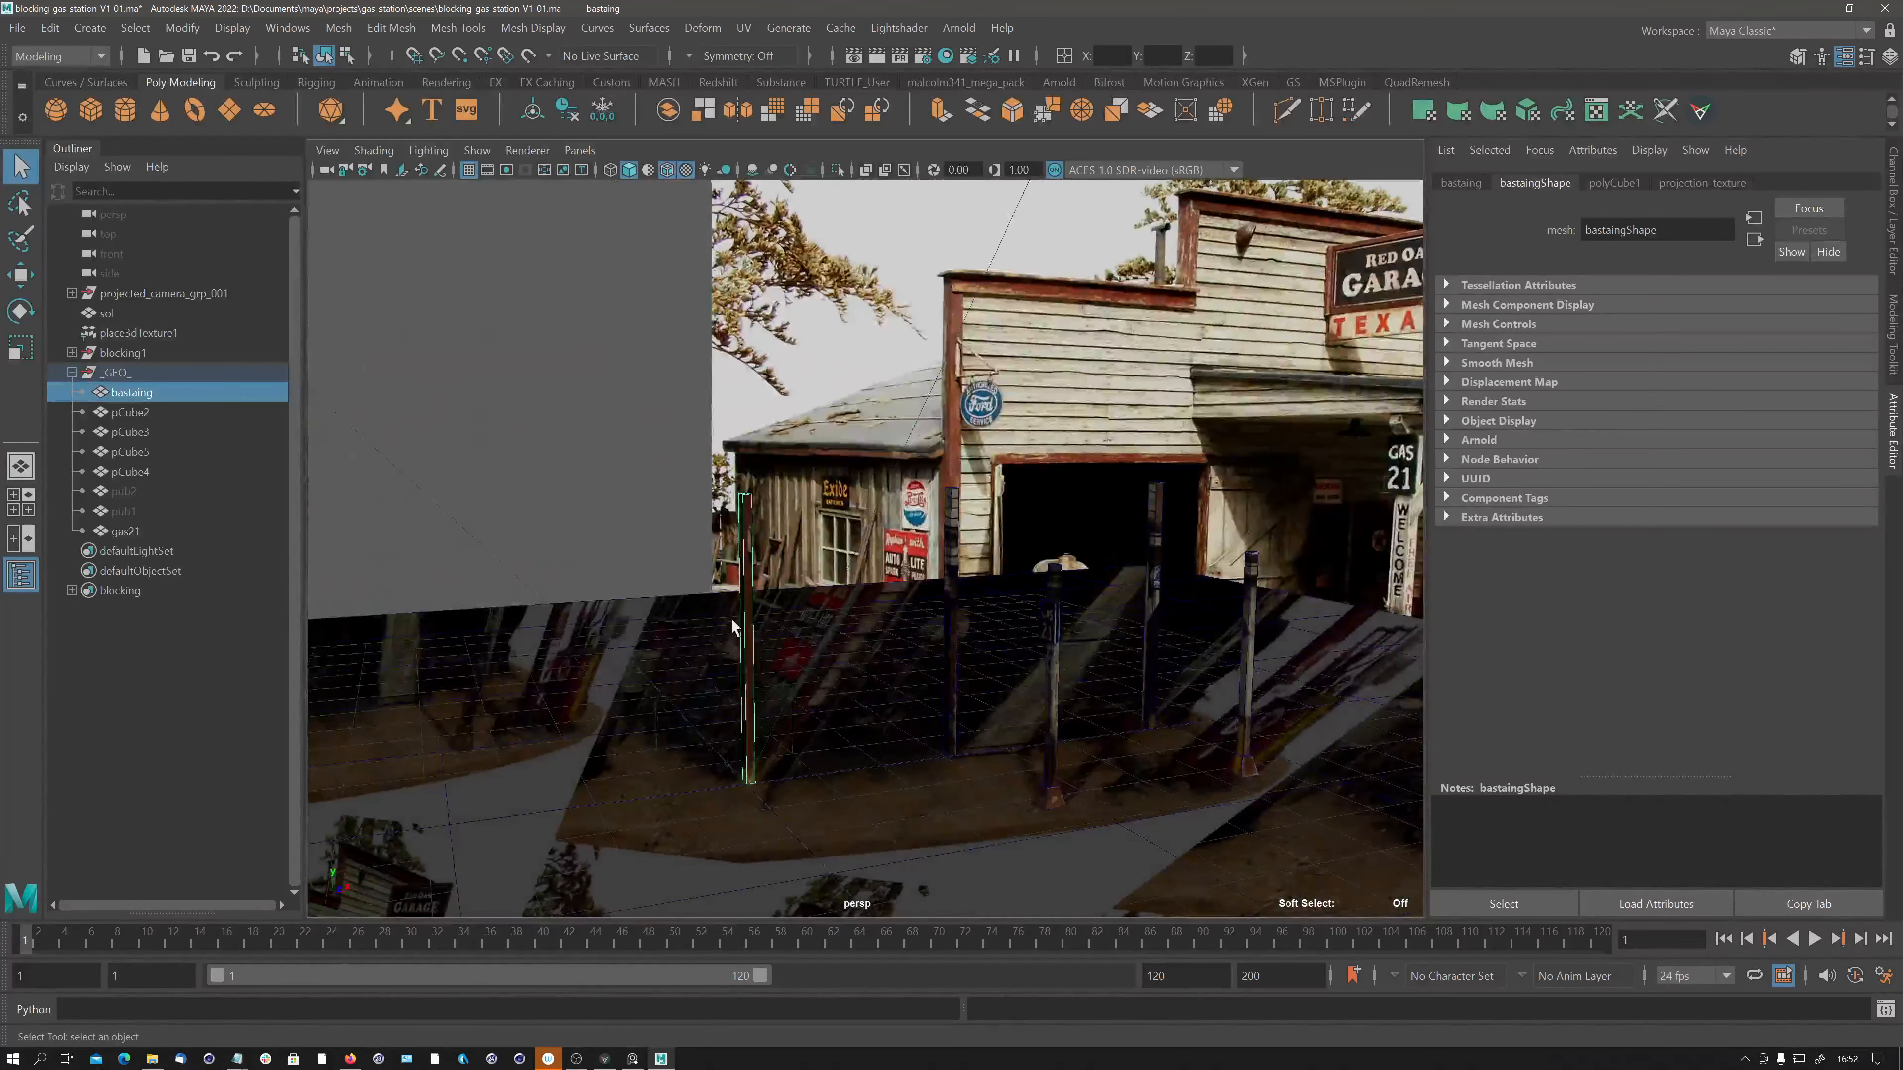
mouse_move(751, 607)
left_mouse_down("alt")
mouse_move(768, 620)
mouse_move(747, 600)
left_mouse_up("alt")
right_click_drag(761, 586, 1240, 471, "alt")
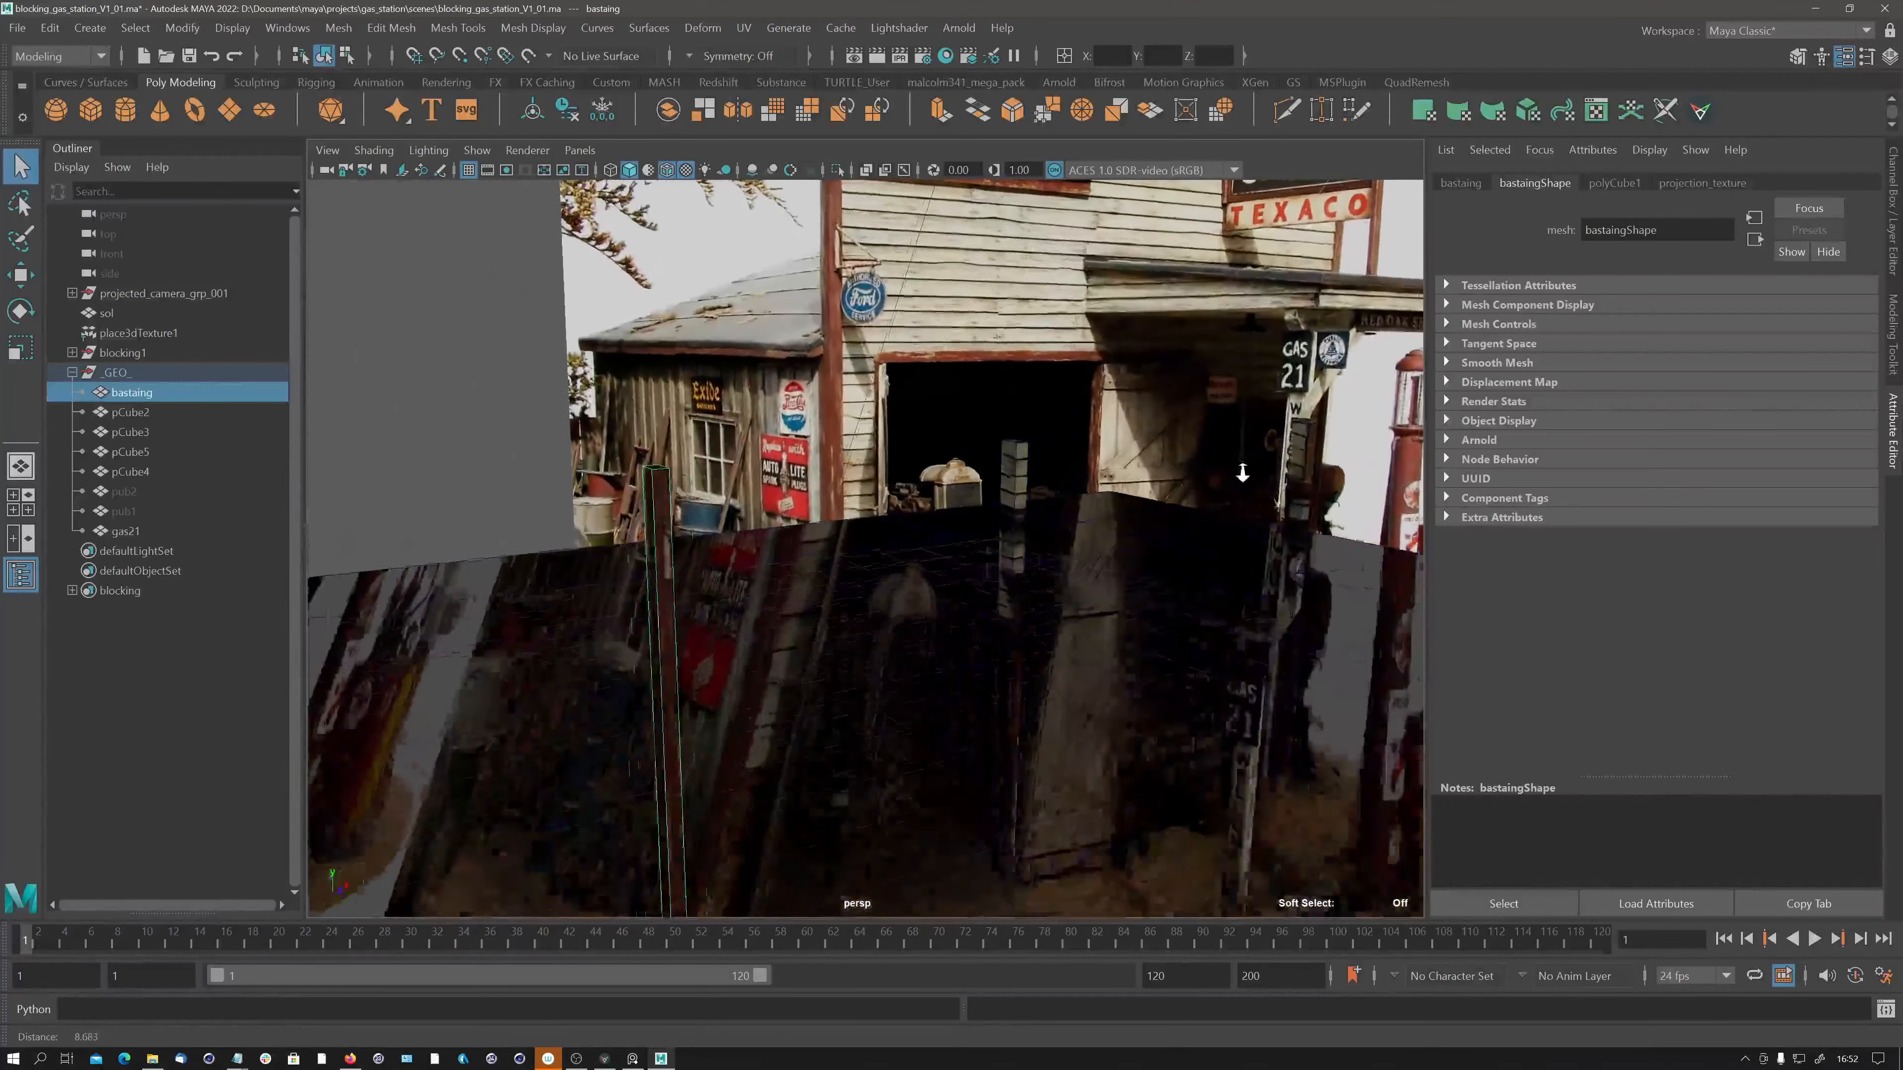
mouse_move(756, 649)
left_mouse_down("alt")
mouse_move(849, 540)
mouse_move(751, 650)
mouse_move(807, 548)
mouse_move(772, 637)
left_mouse_up("alt")
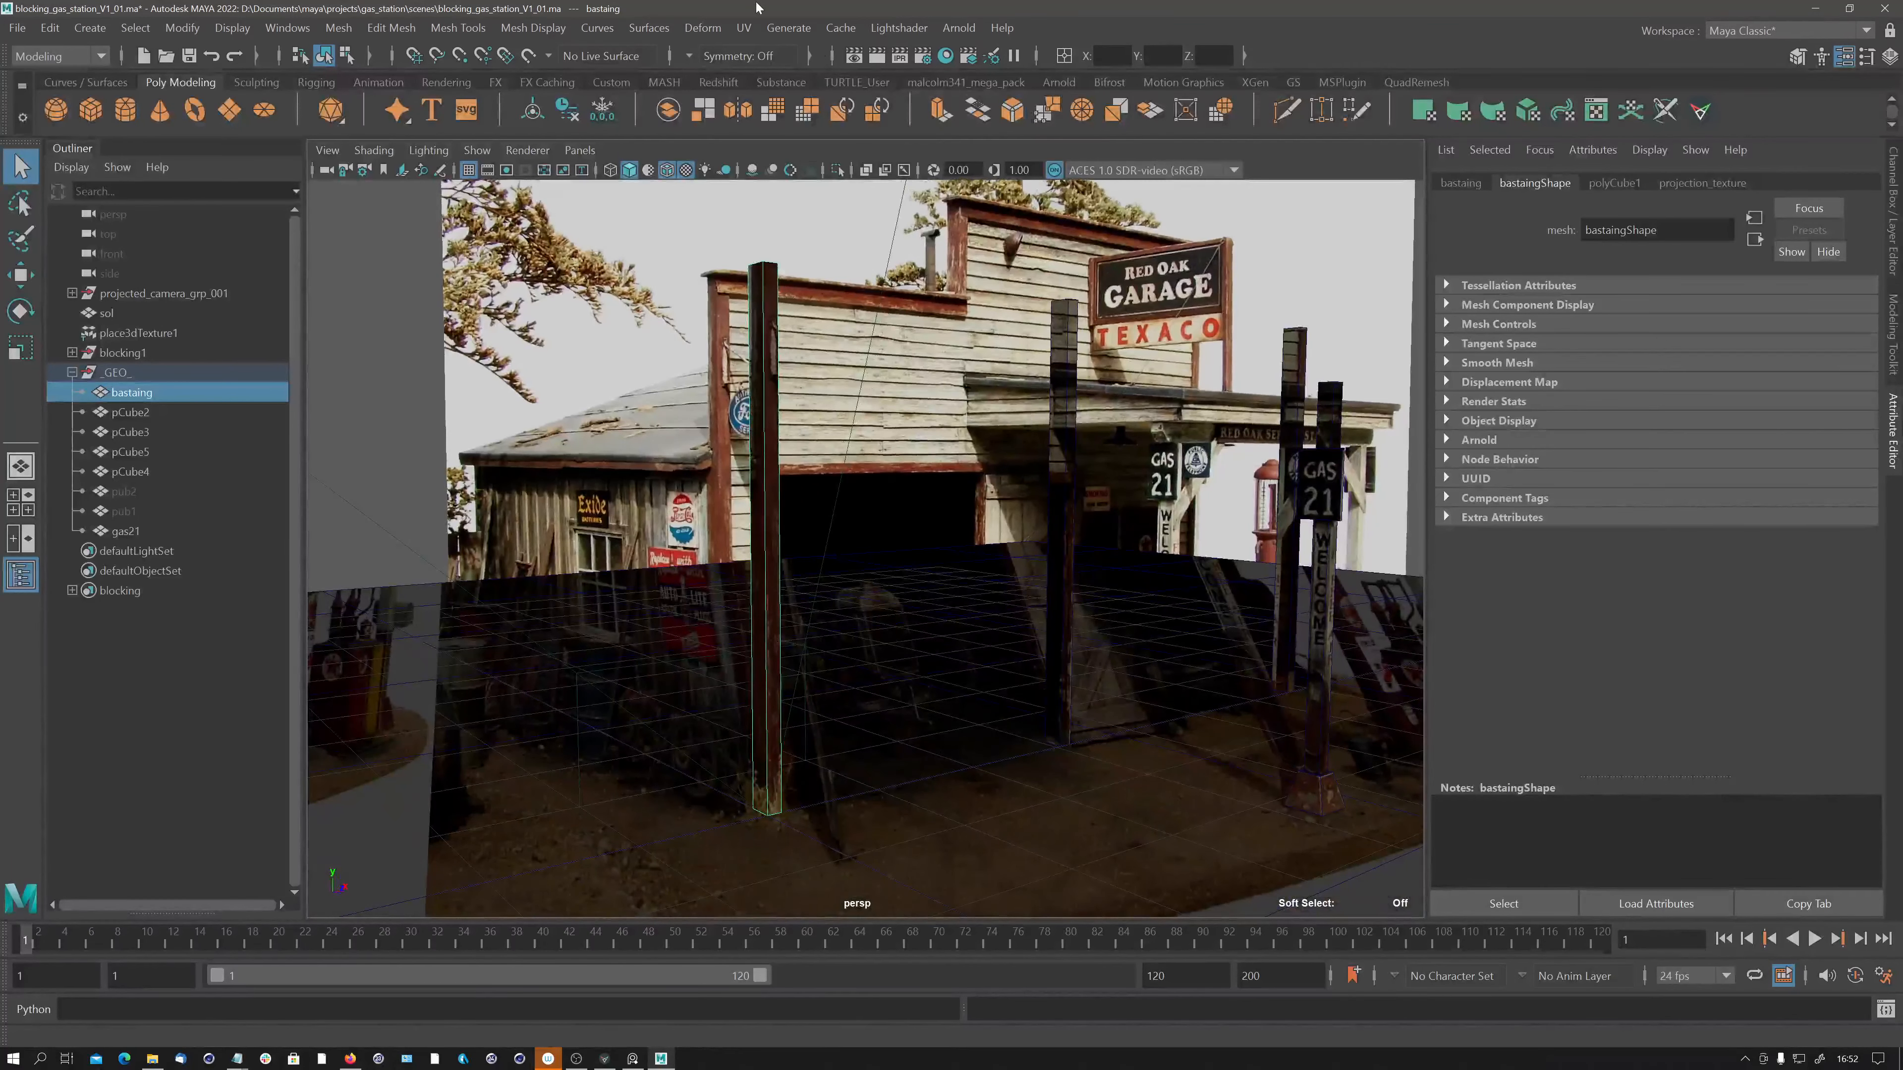
left_click(743, 27)
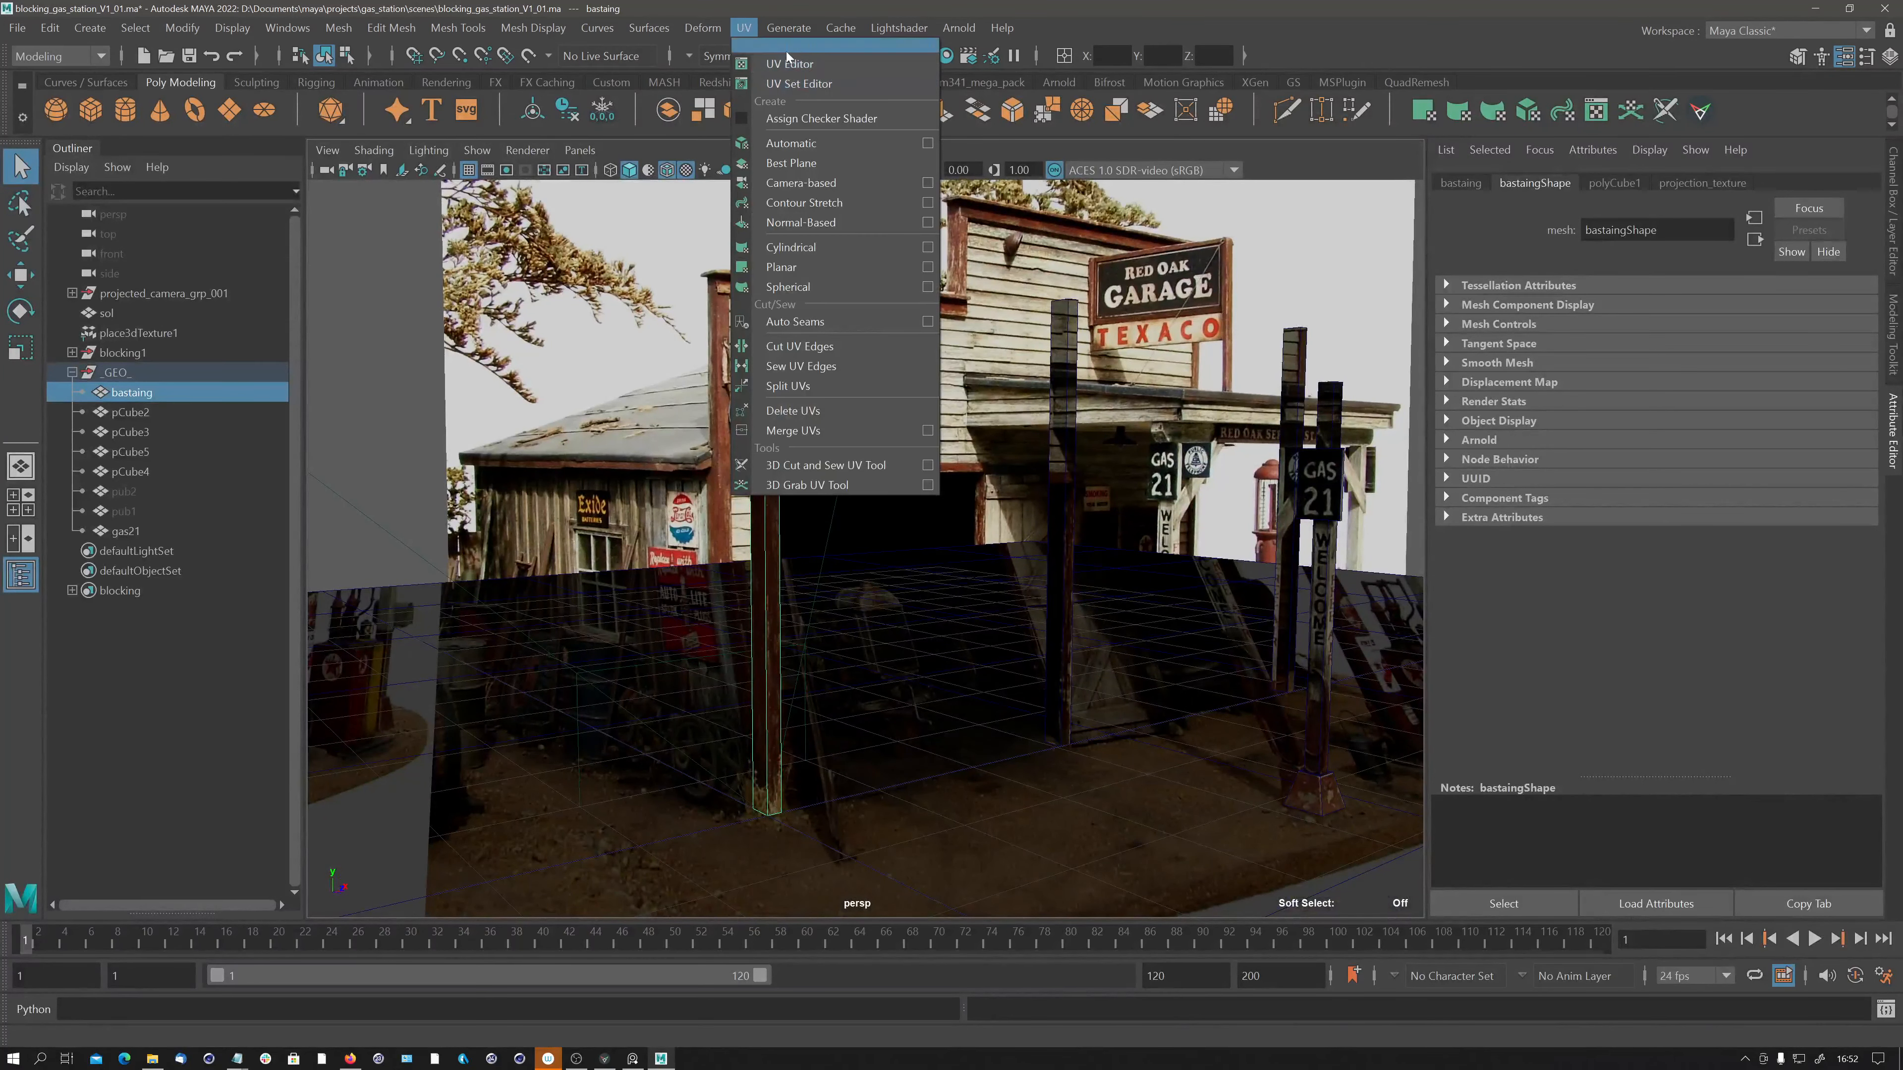
left_click(1736, 31)
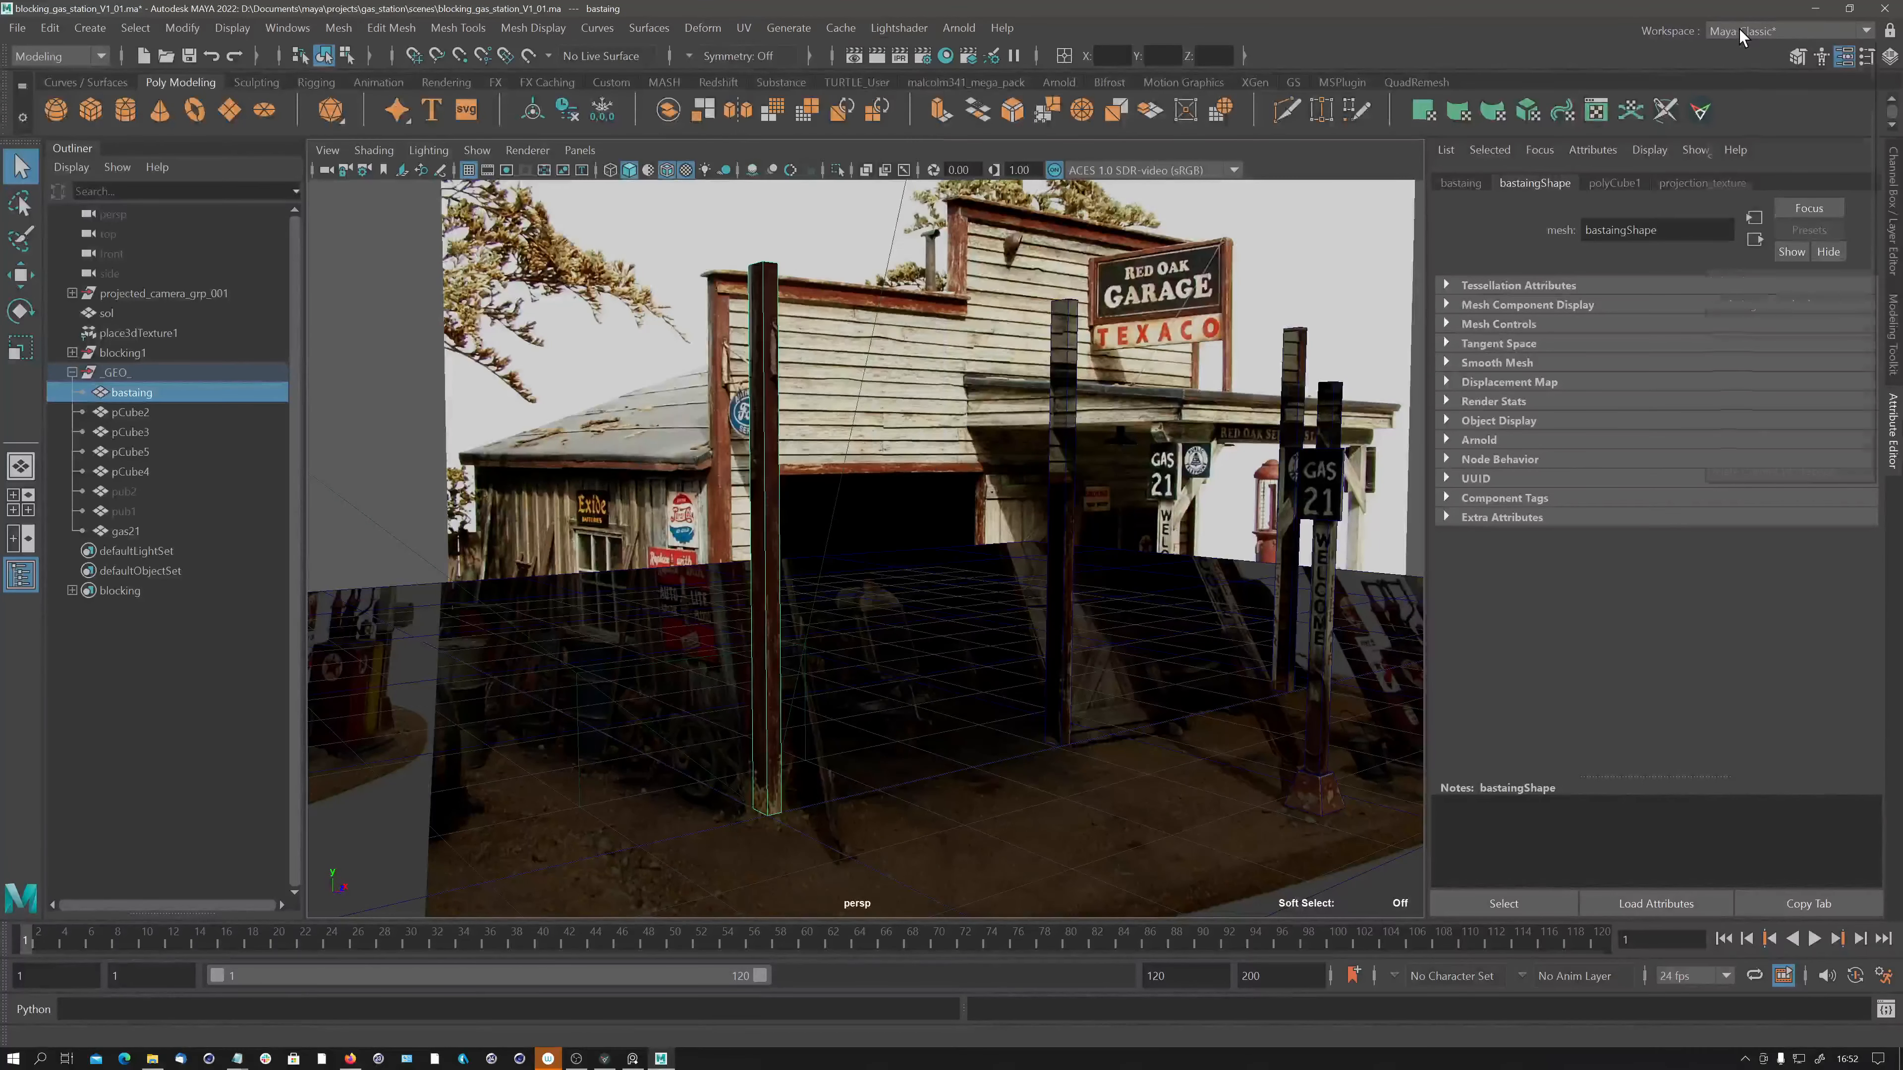
left_click(1728, 198)
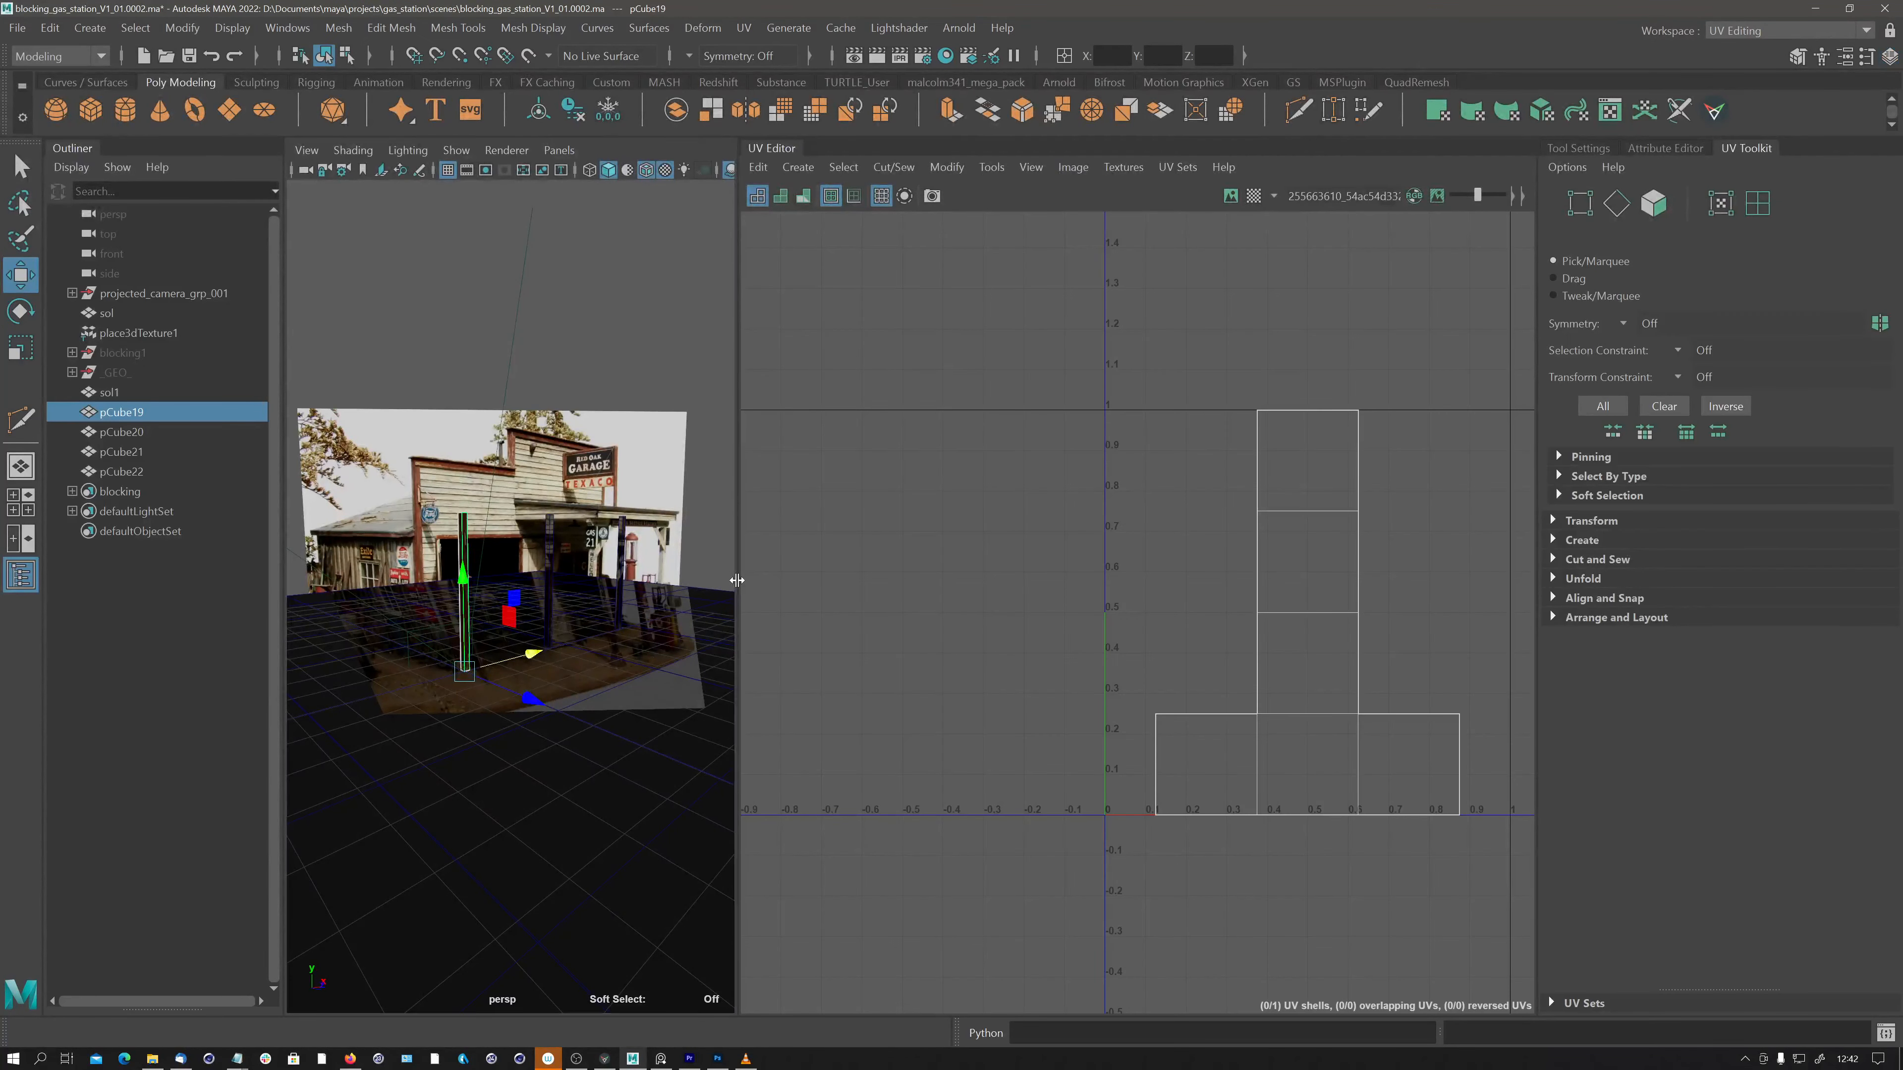
left_click_drag(741, 582, 932, 558)
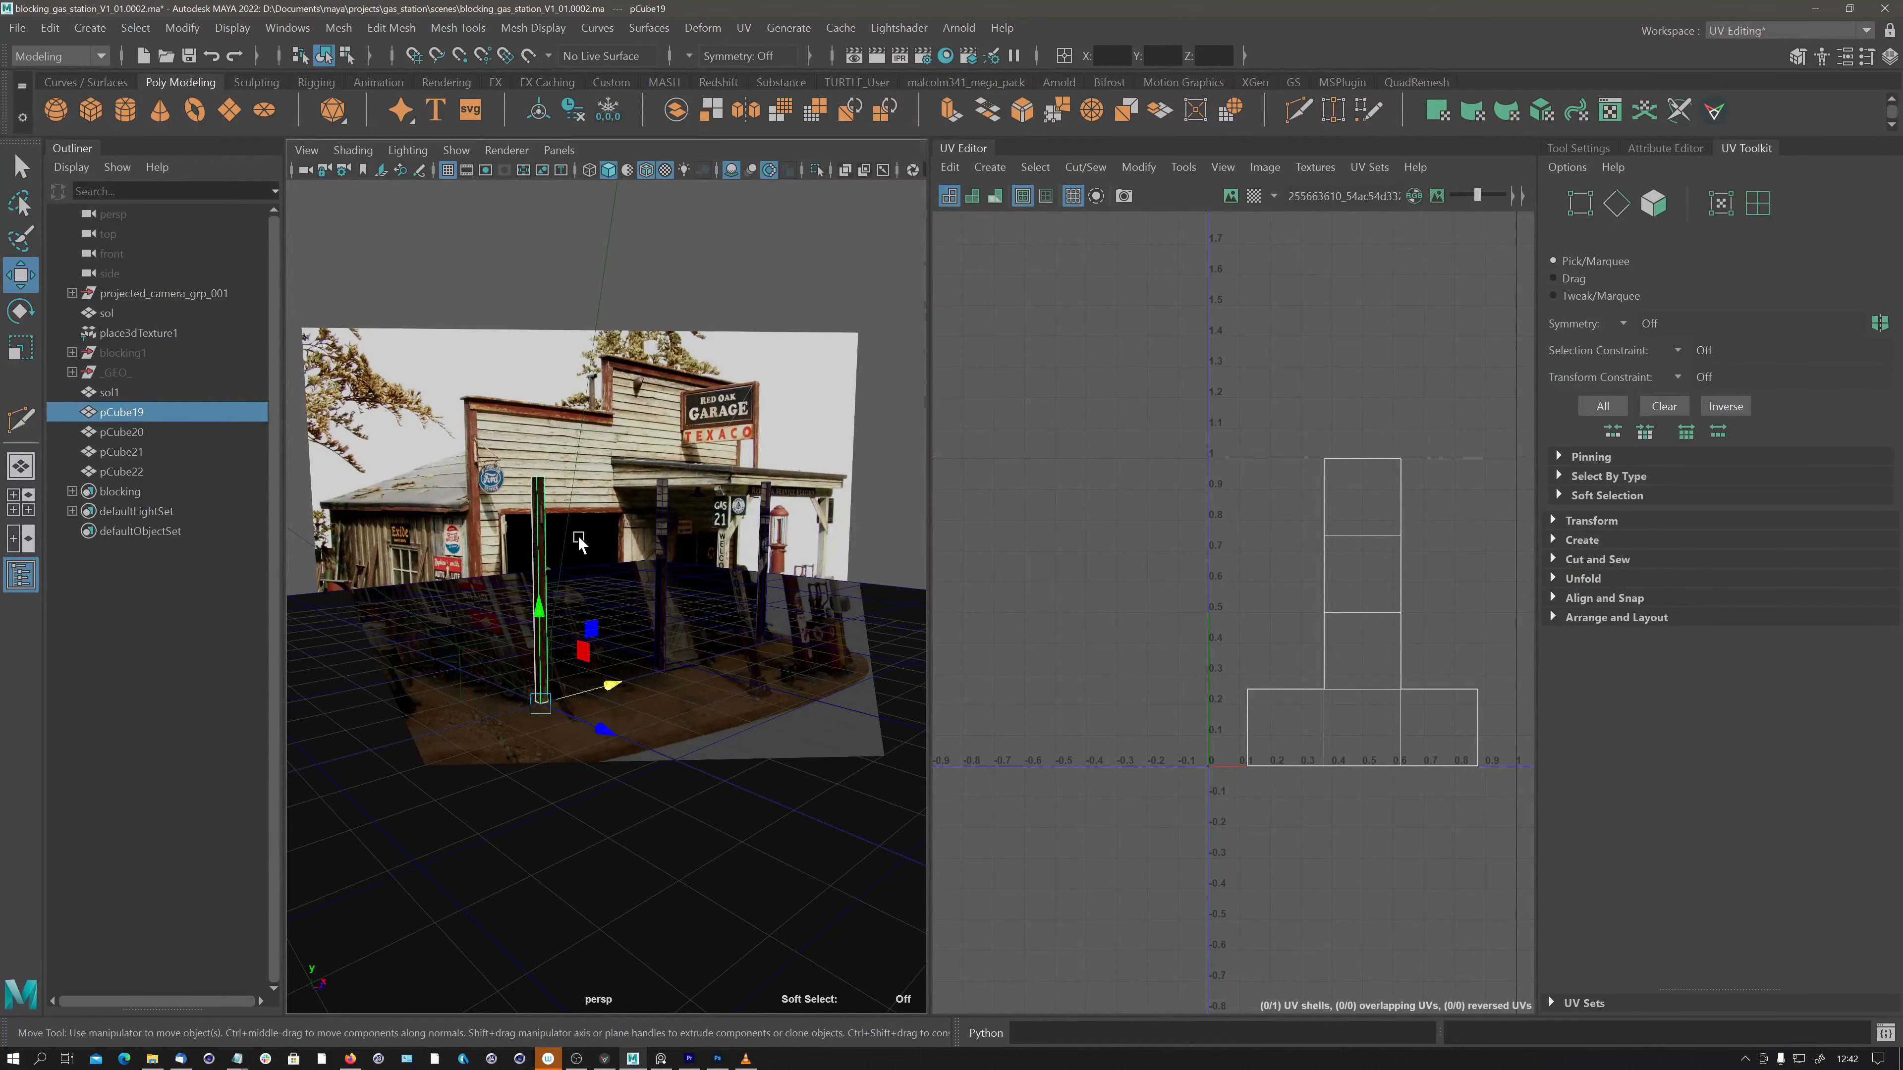
Examine the projected texture on the post pCube19 from several angles and distances.
right_click_drag(535, 536, 500, 605, "alt")
left_click_drag(501, 605, 544, 599, "alt")
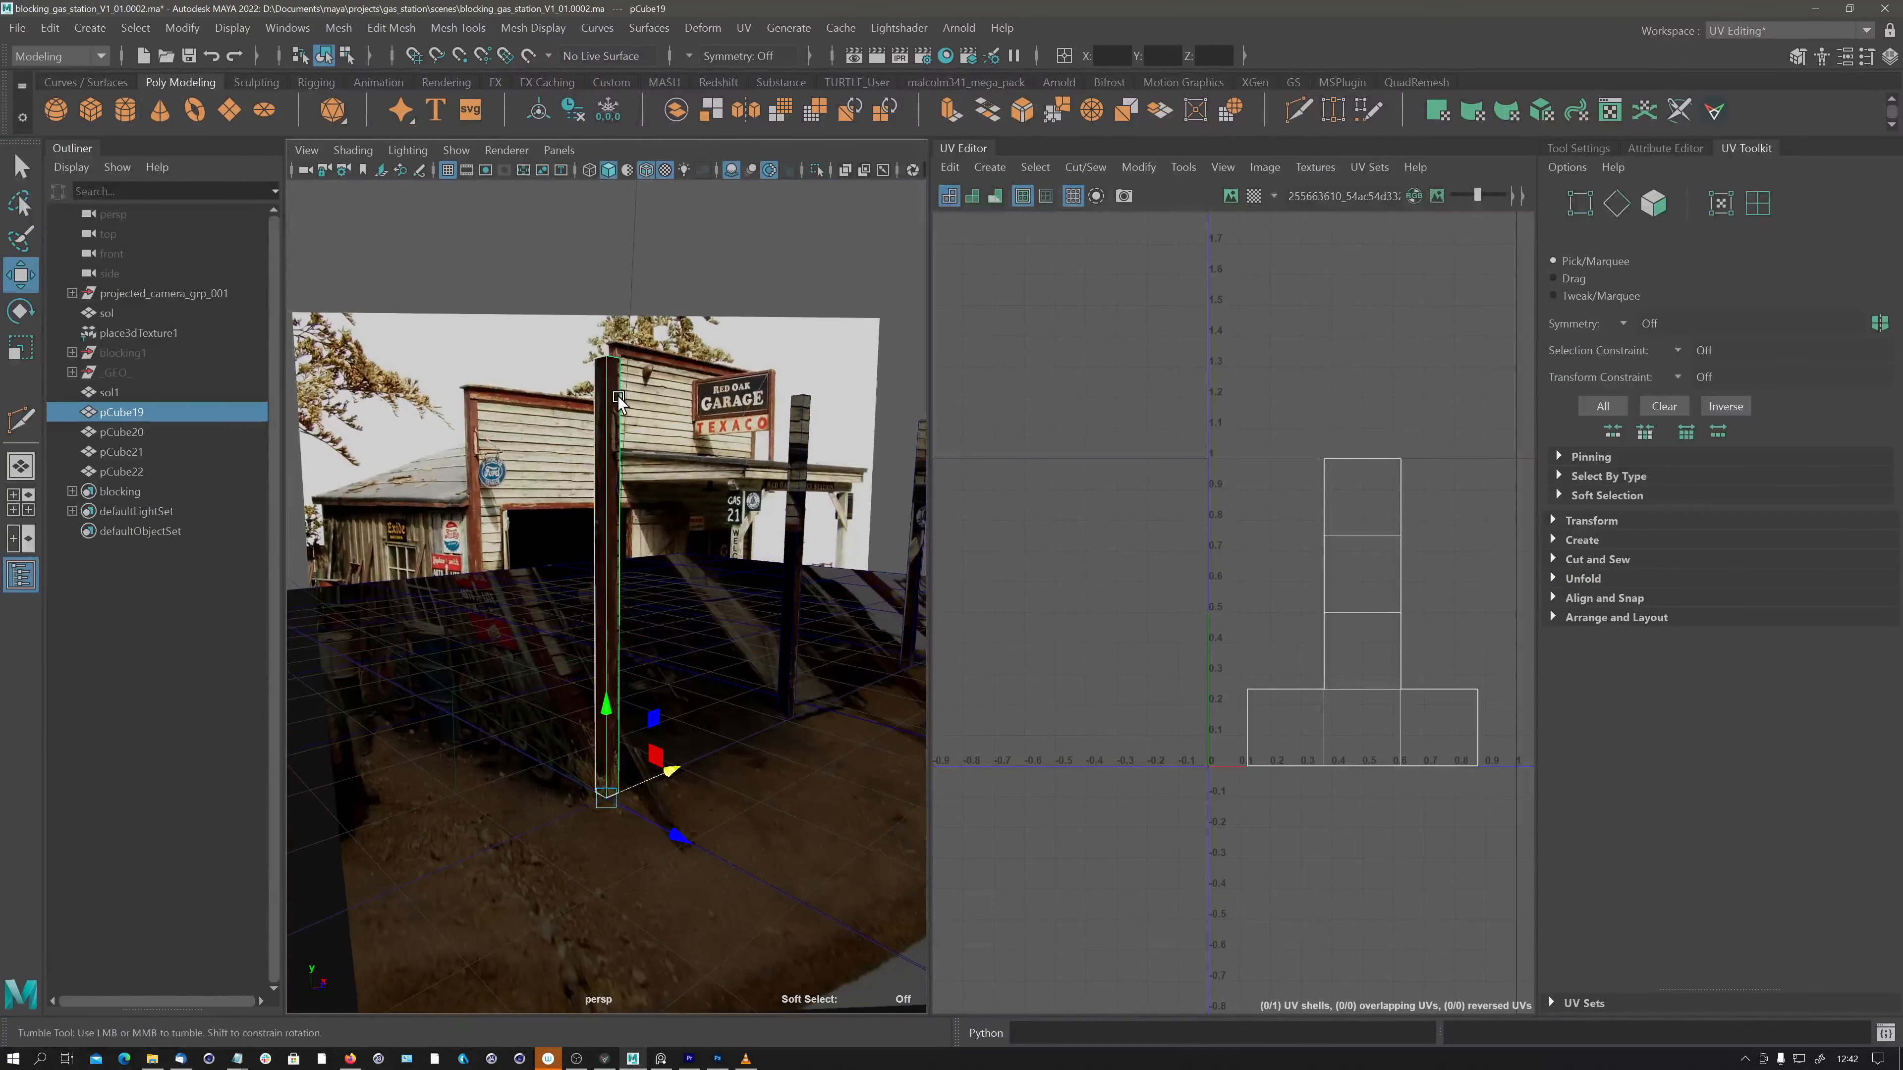
left_click_drag(619, 388, 619, 431, "alt")
right_click_drag(633, 639, 797, 622, "alt")
middle_click_drag(688, 776, 663, 701, "alt")
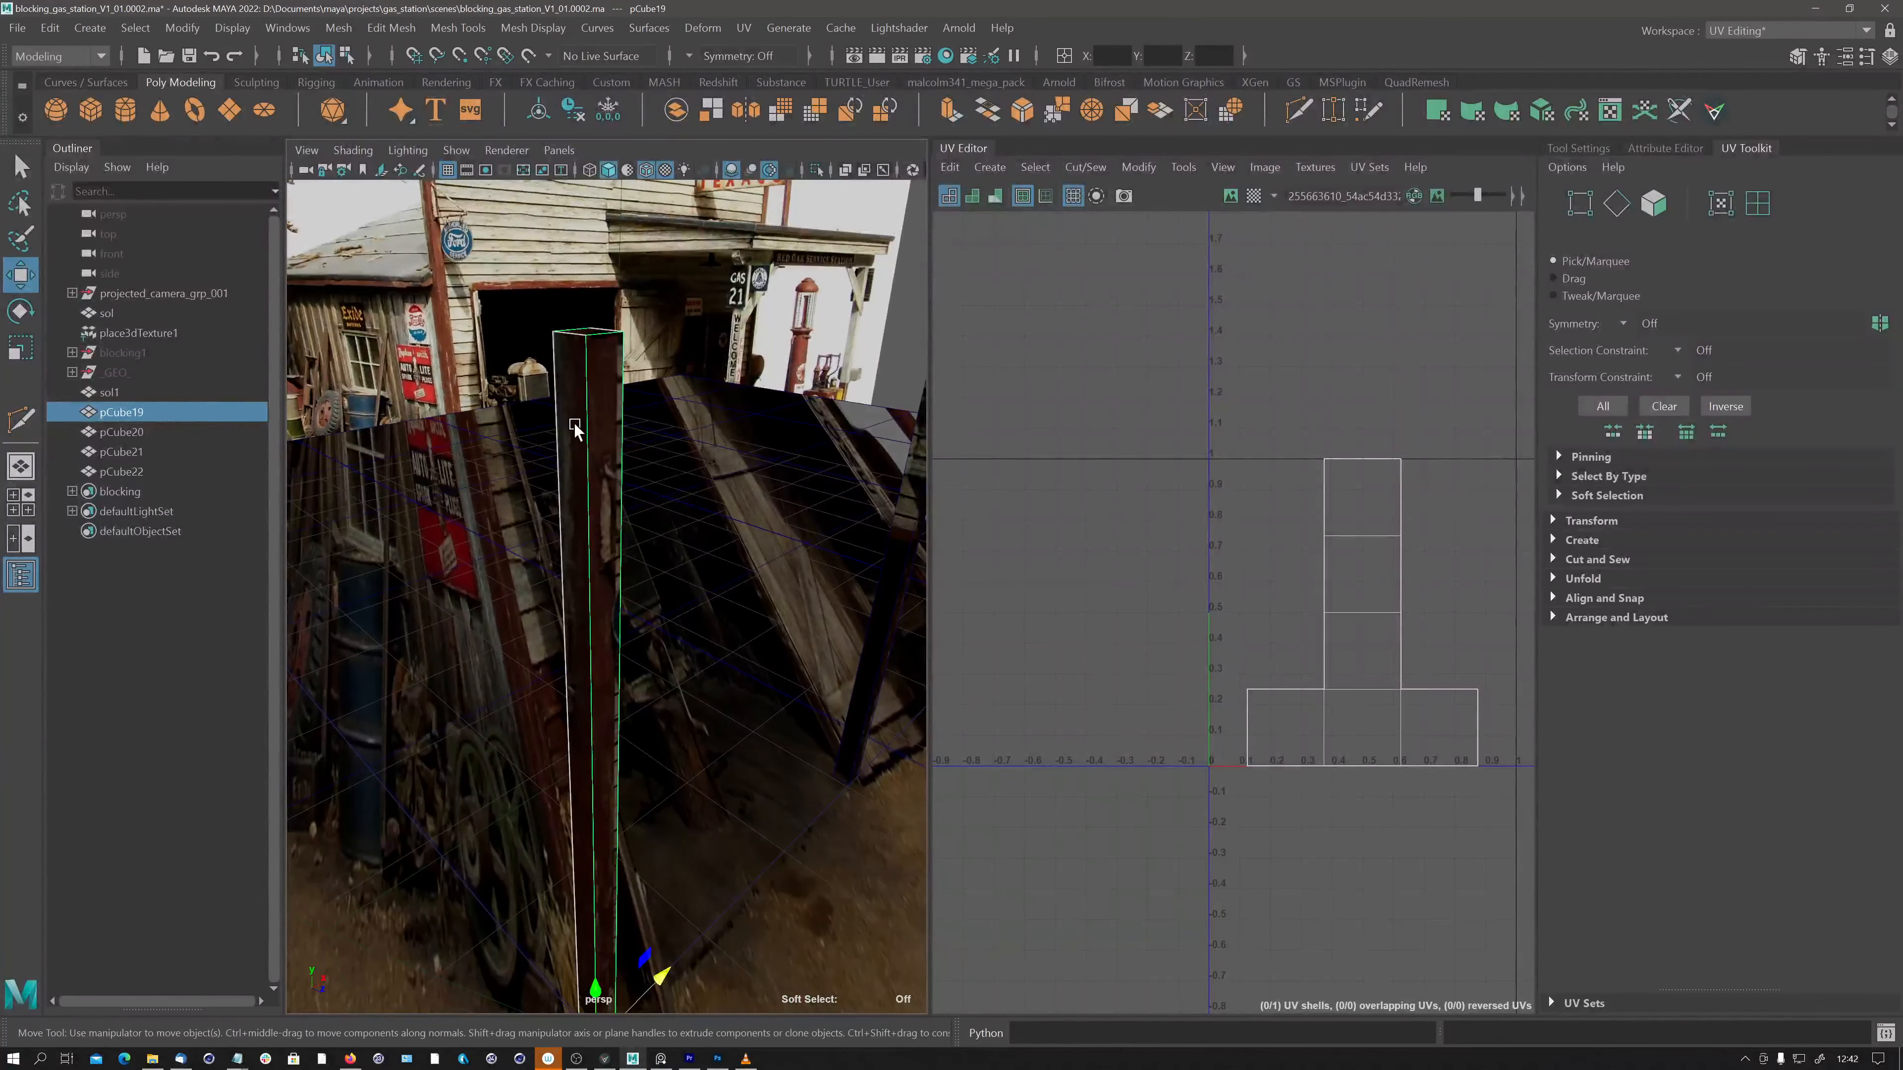
mouse_move(577, 431)
left_mouse_down("alt")
mouse_move(616, 425)
mouse_move(563, 442)
mouse_move(623, 441)
mouse_move(586, 442)
left_mouse_up("alt")
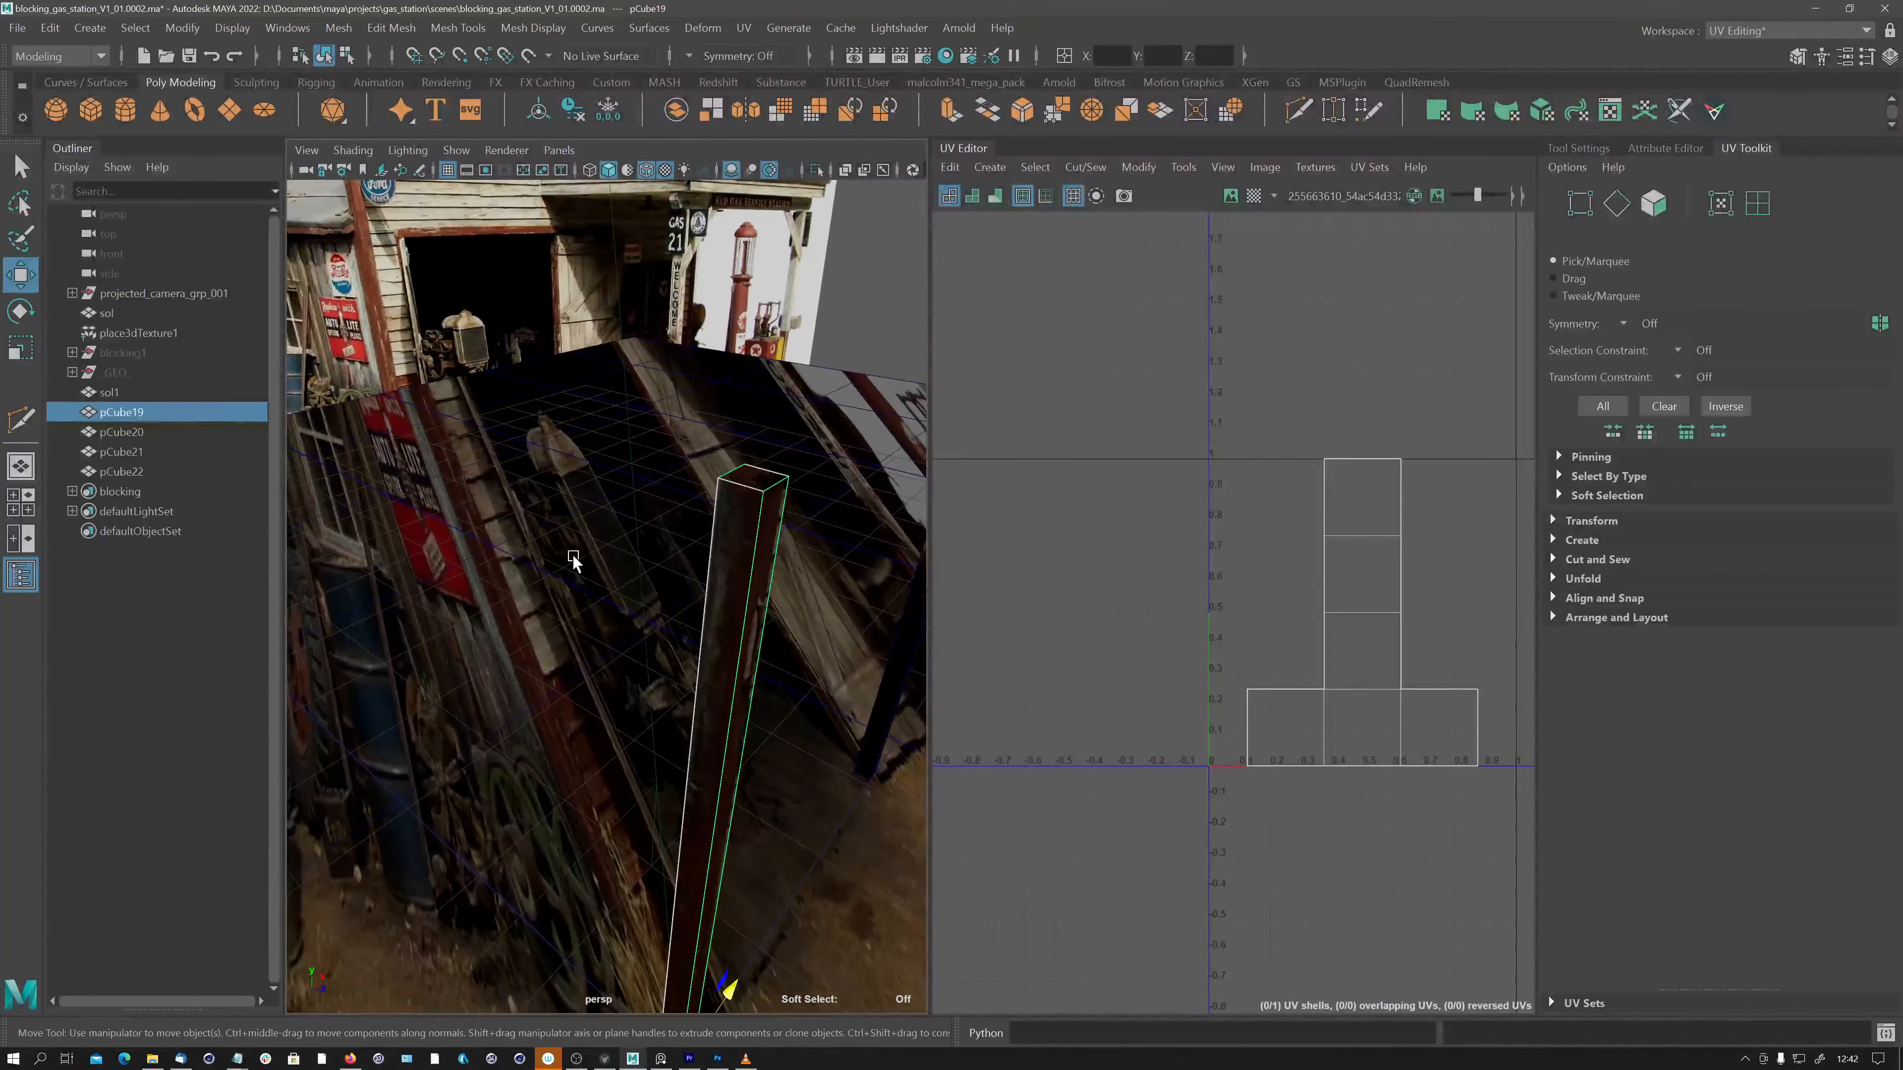
right_click_drag(700, 589, 588, 613, "alt")
middle_click_drag(641, 609, 641, 570, "alt")
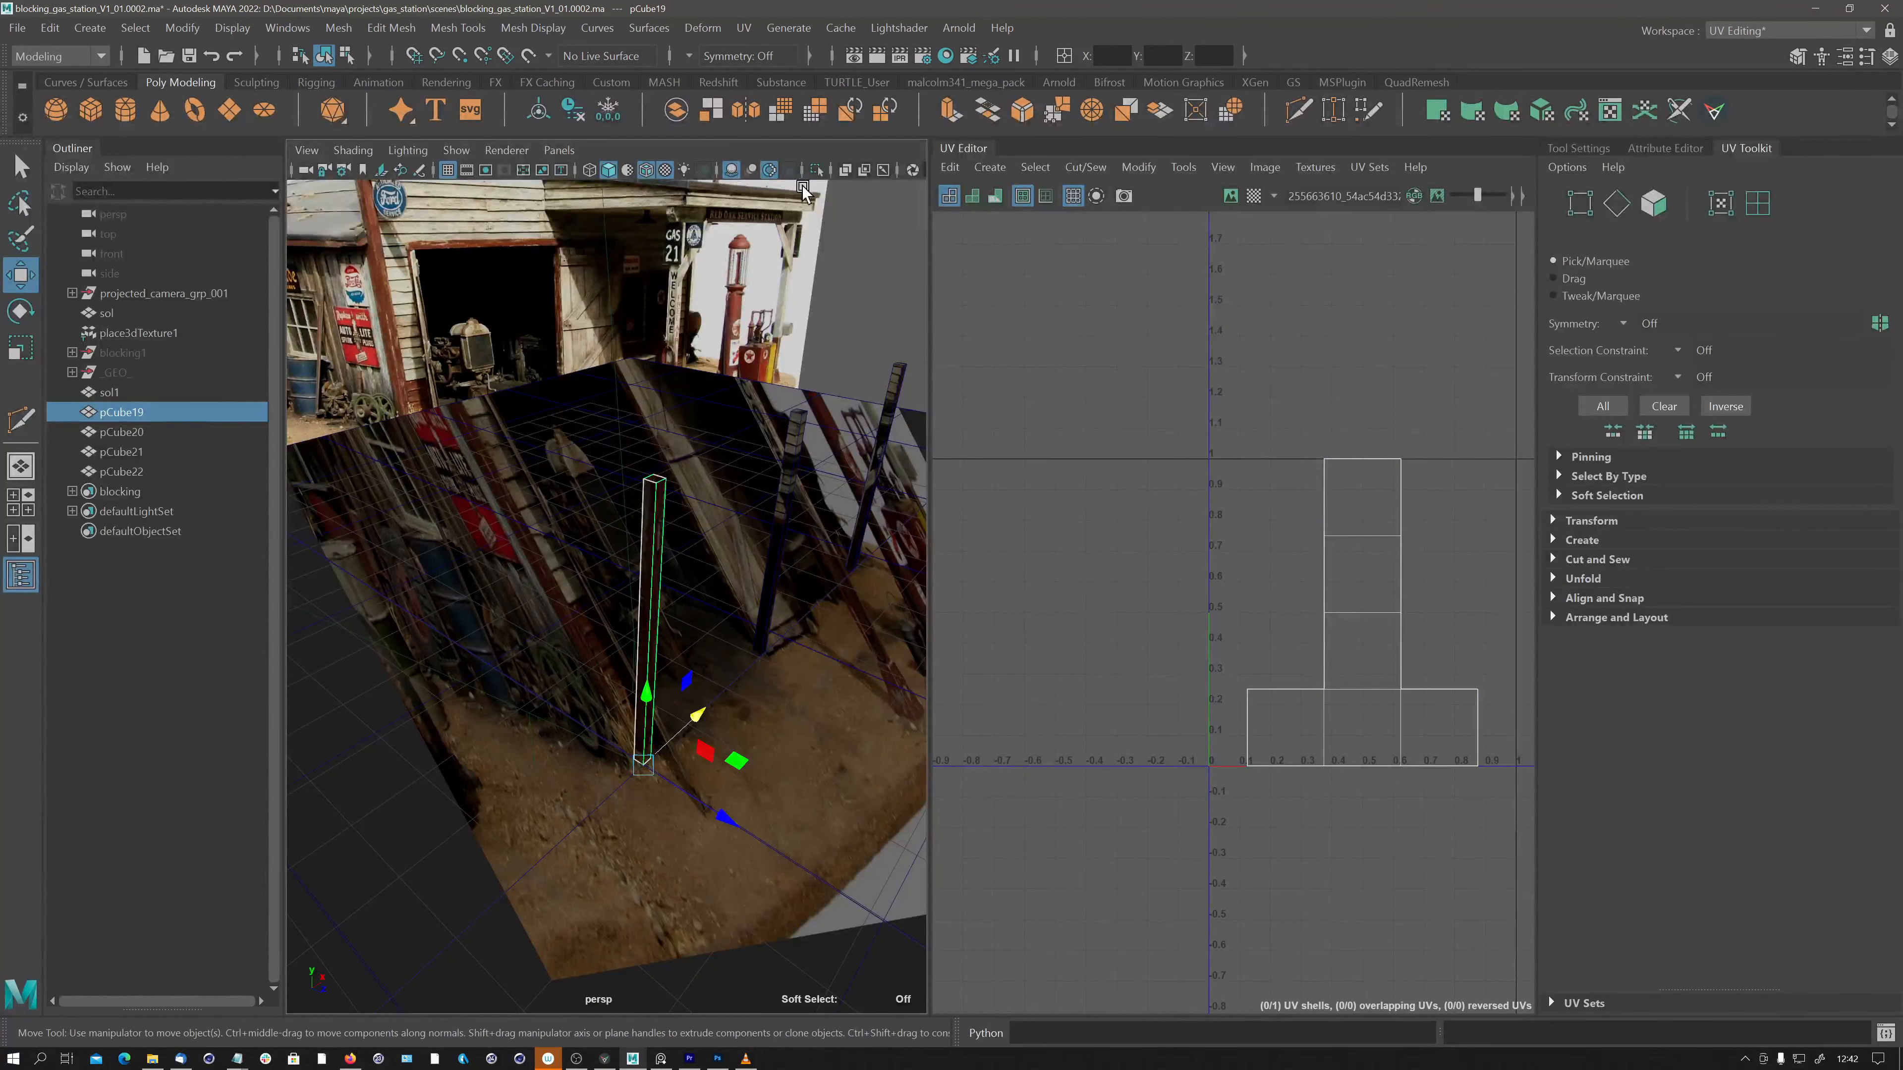
Isolate the post pCube19 in the perspective view and freeze its transformations.
left_click(816, 170)
left_click_drag(660, 594, 561, 596, "alt")
right_click_drag(560, 596, 762, 505, "alt")
right_click_drag(479, 592, 571, 573, "alt")
left_click_drag(535, 629, 547, 688, "alt")
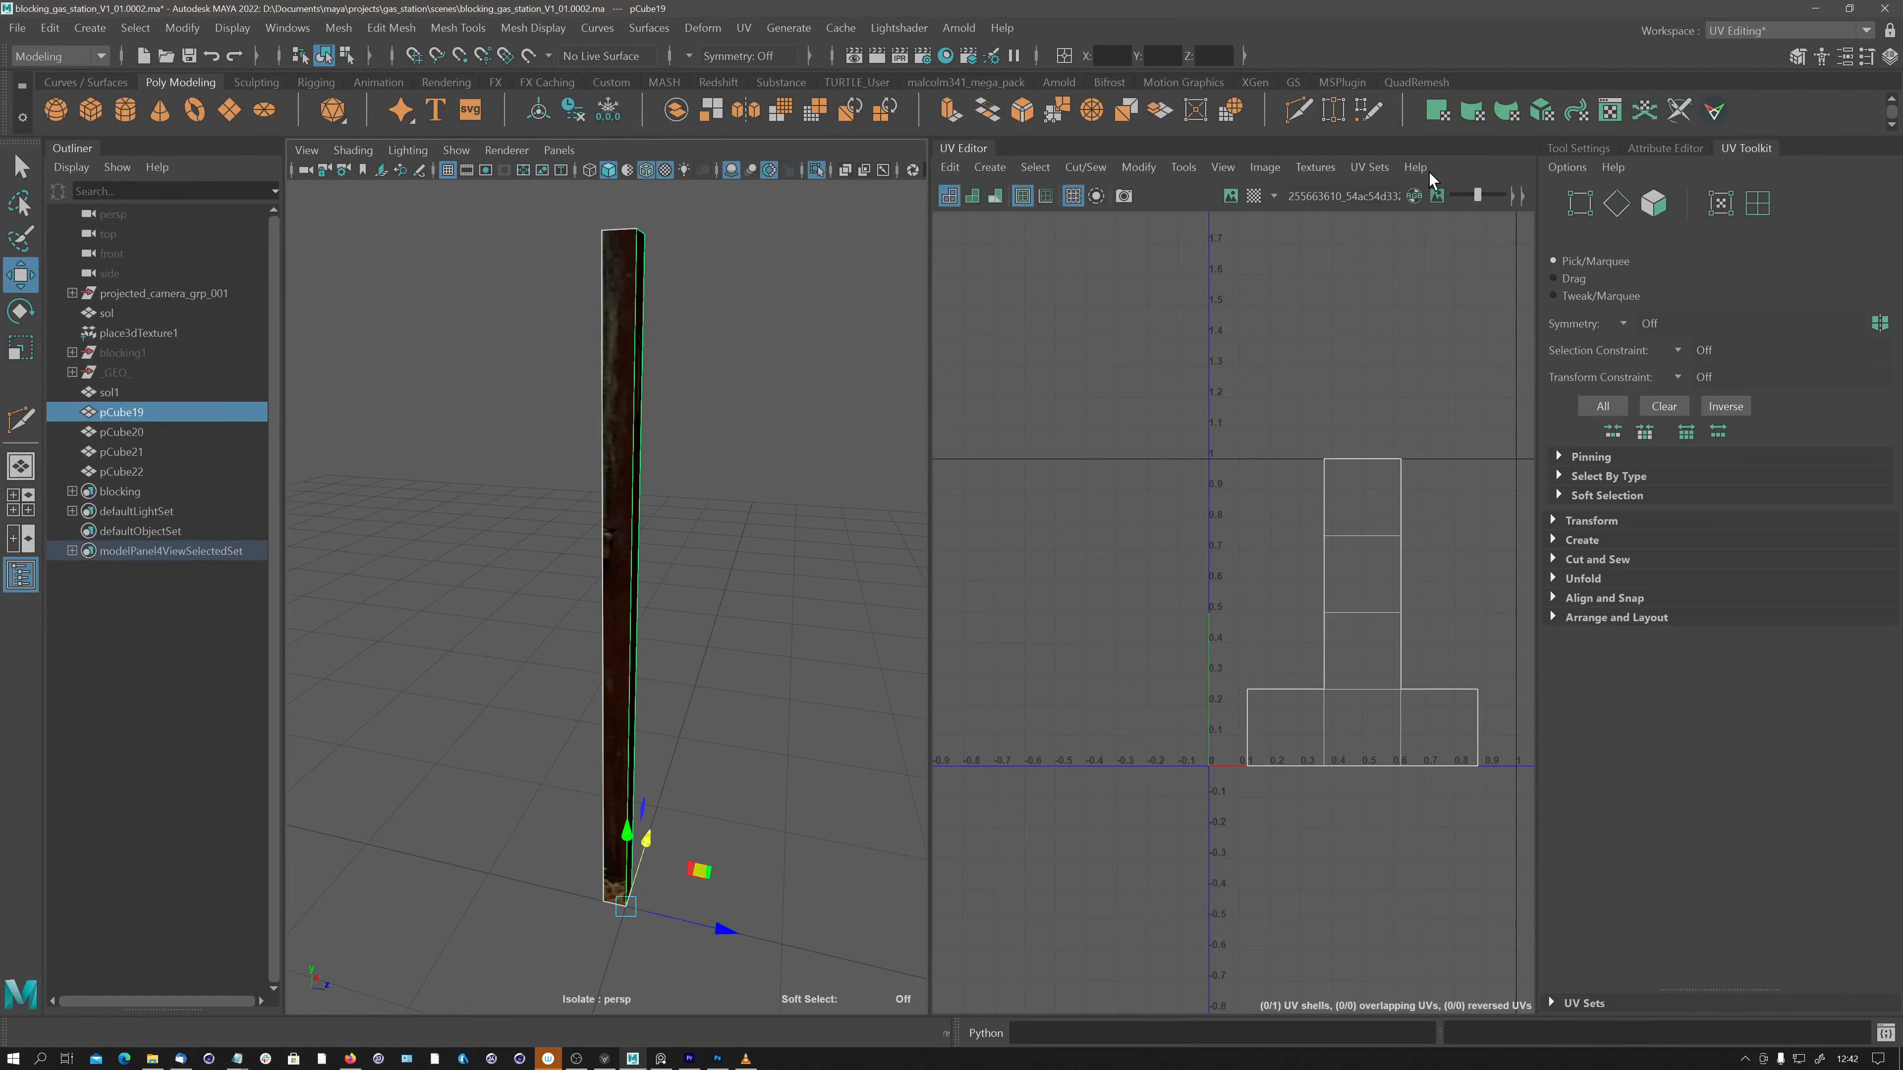
left_click(1661, 145)
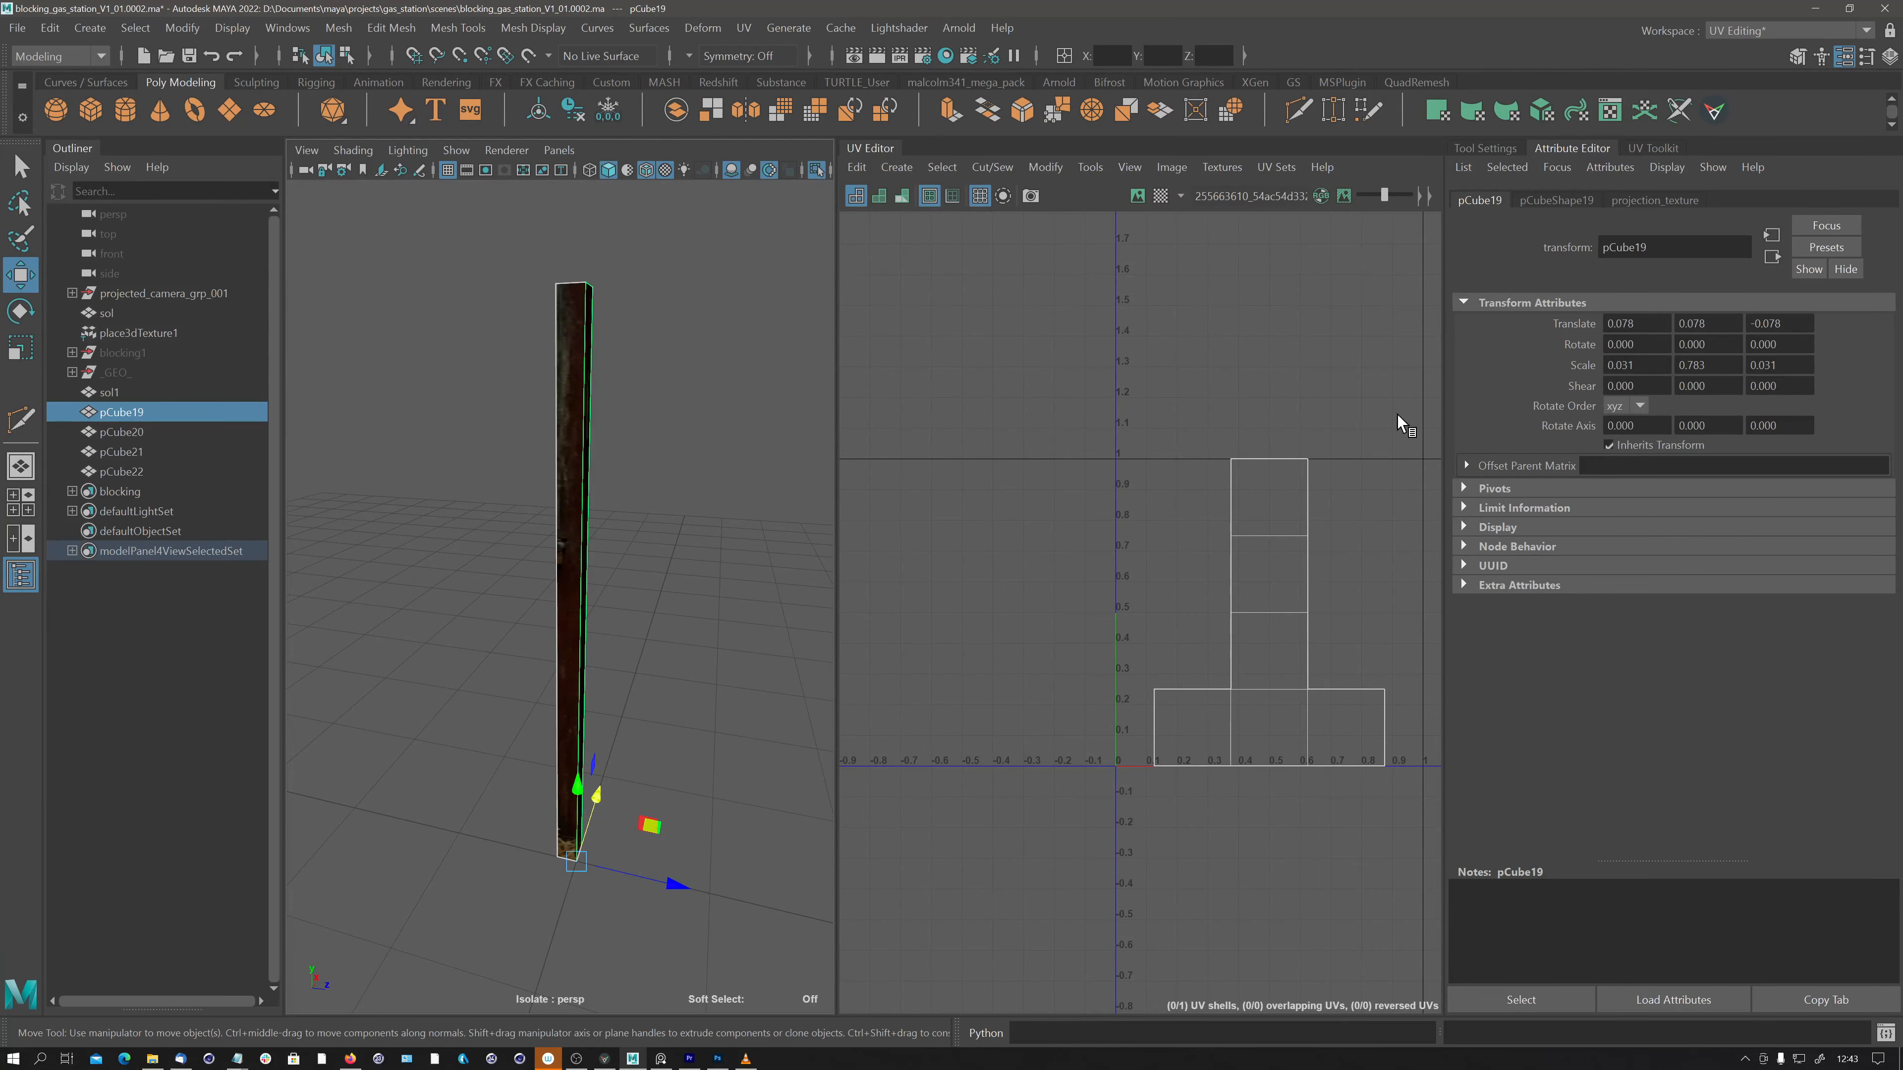
left_click(609, 111)
Select the whole UV shell of pCube19 and apply an Automatic UV projection to it.
left_click(569, 524)
right_click_drag(572, 539, 688, 541)
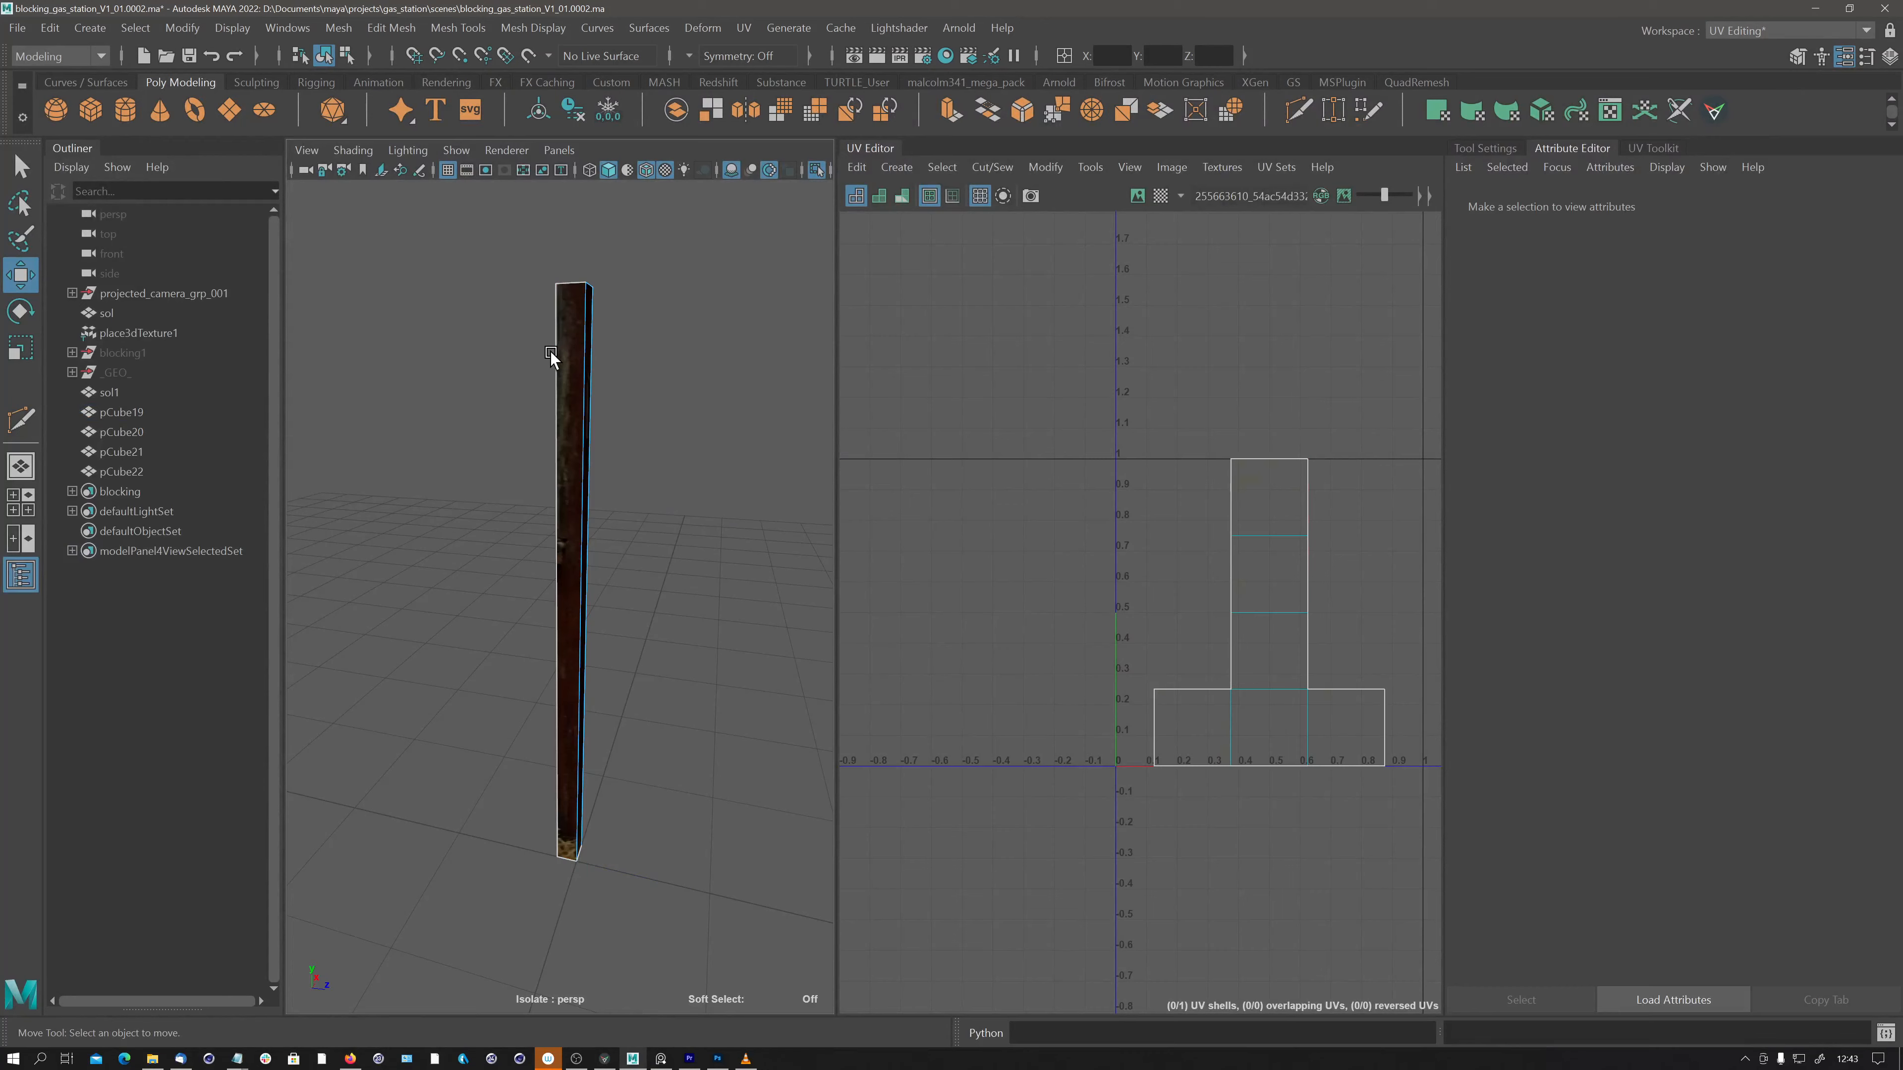
left_click(564, 357)
left_click(742, 28)
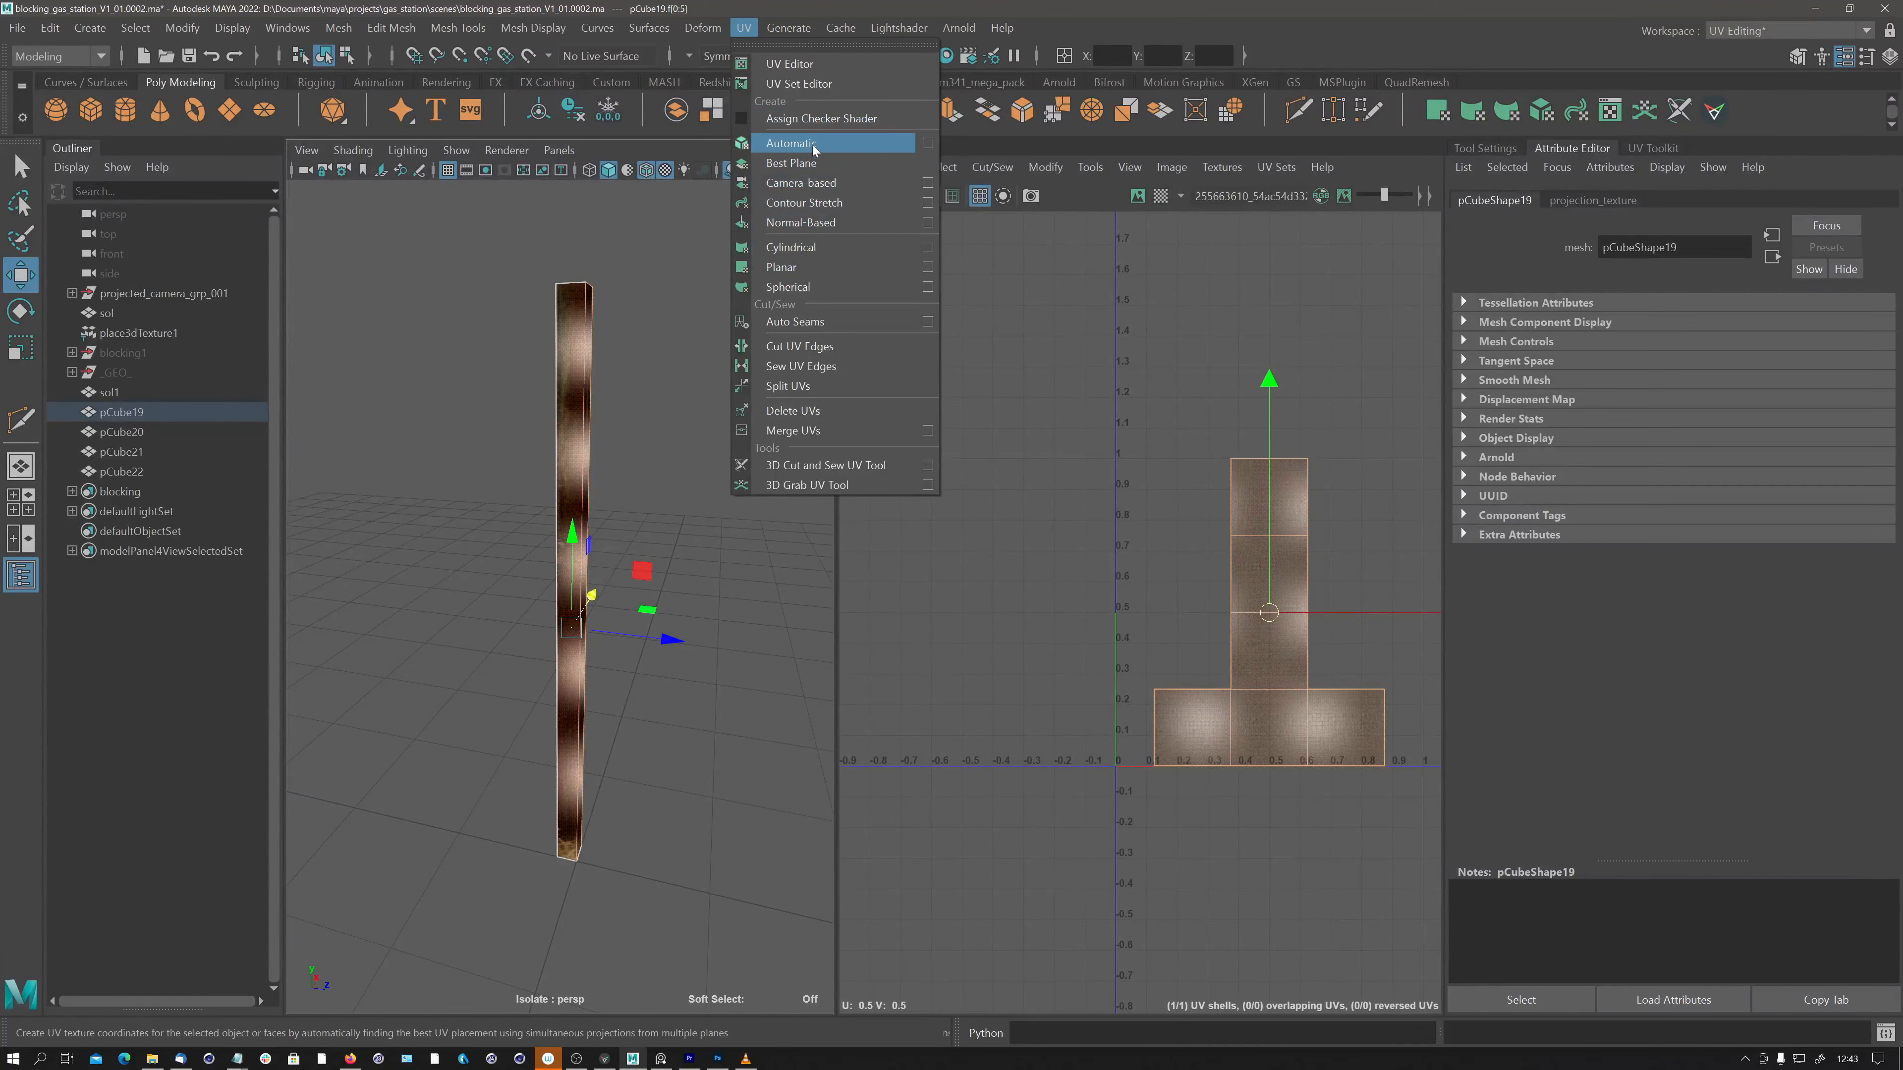
left_click(839, 142)
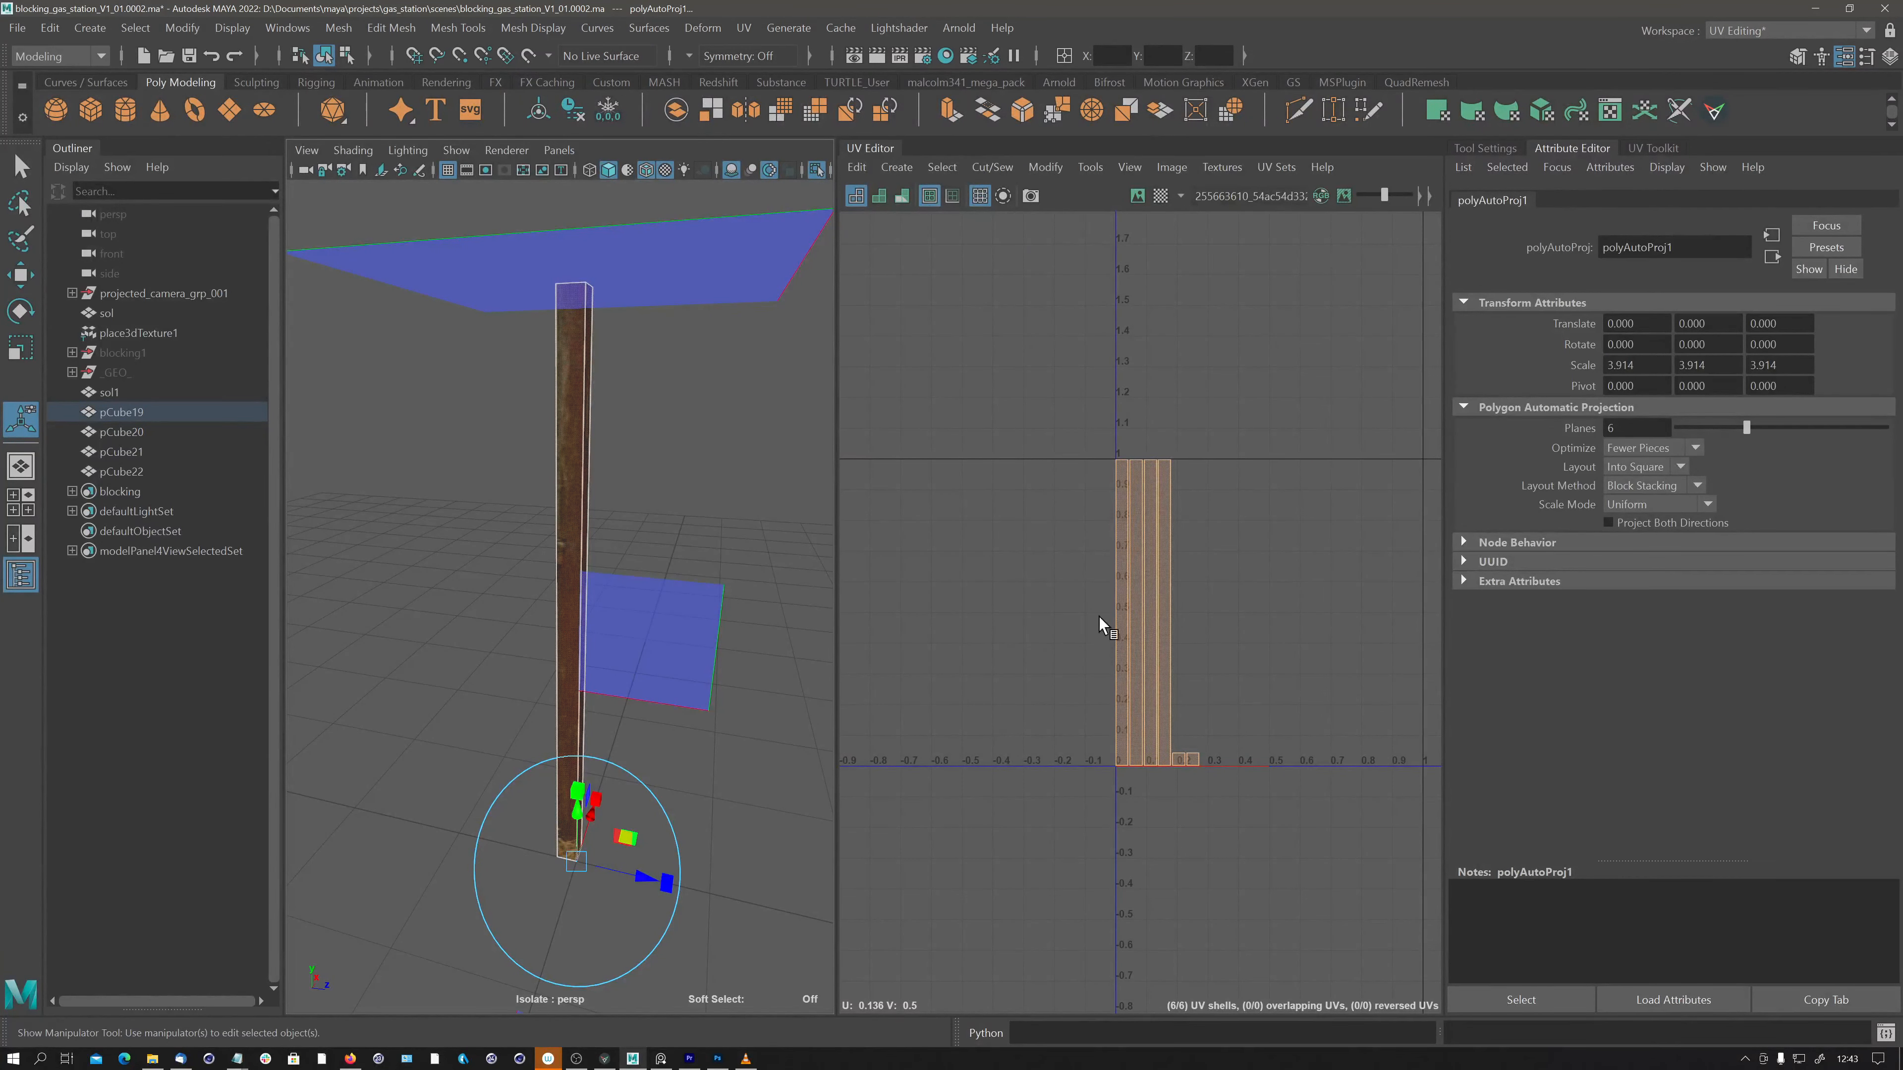
Select all the new UV shells and check how they correspond to the faces of the post.
left_click(1124, 836)
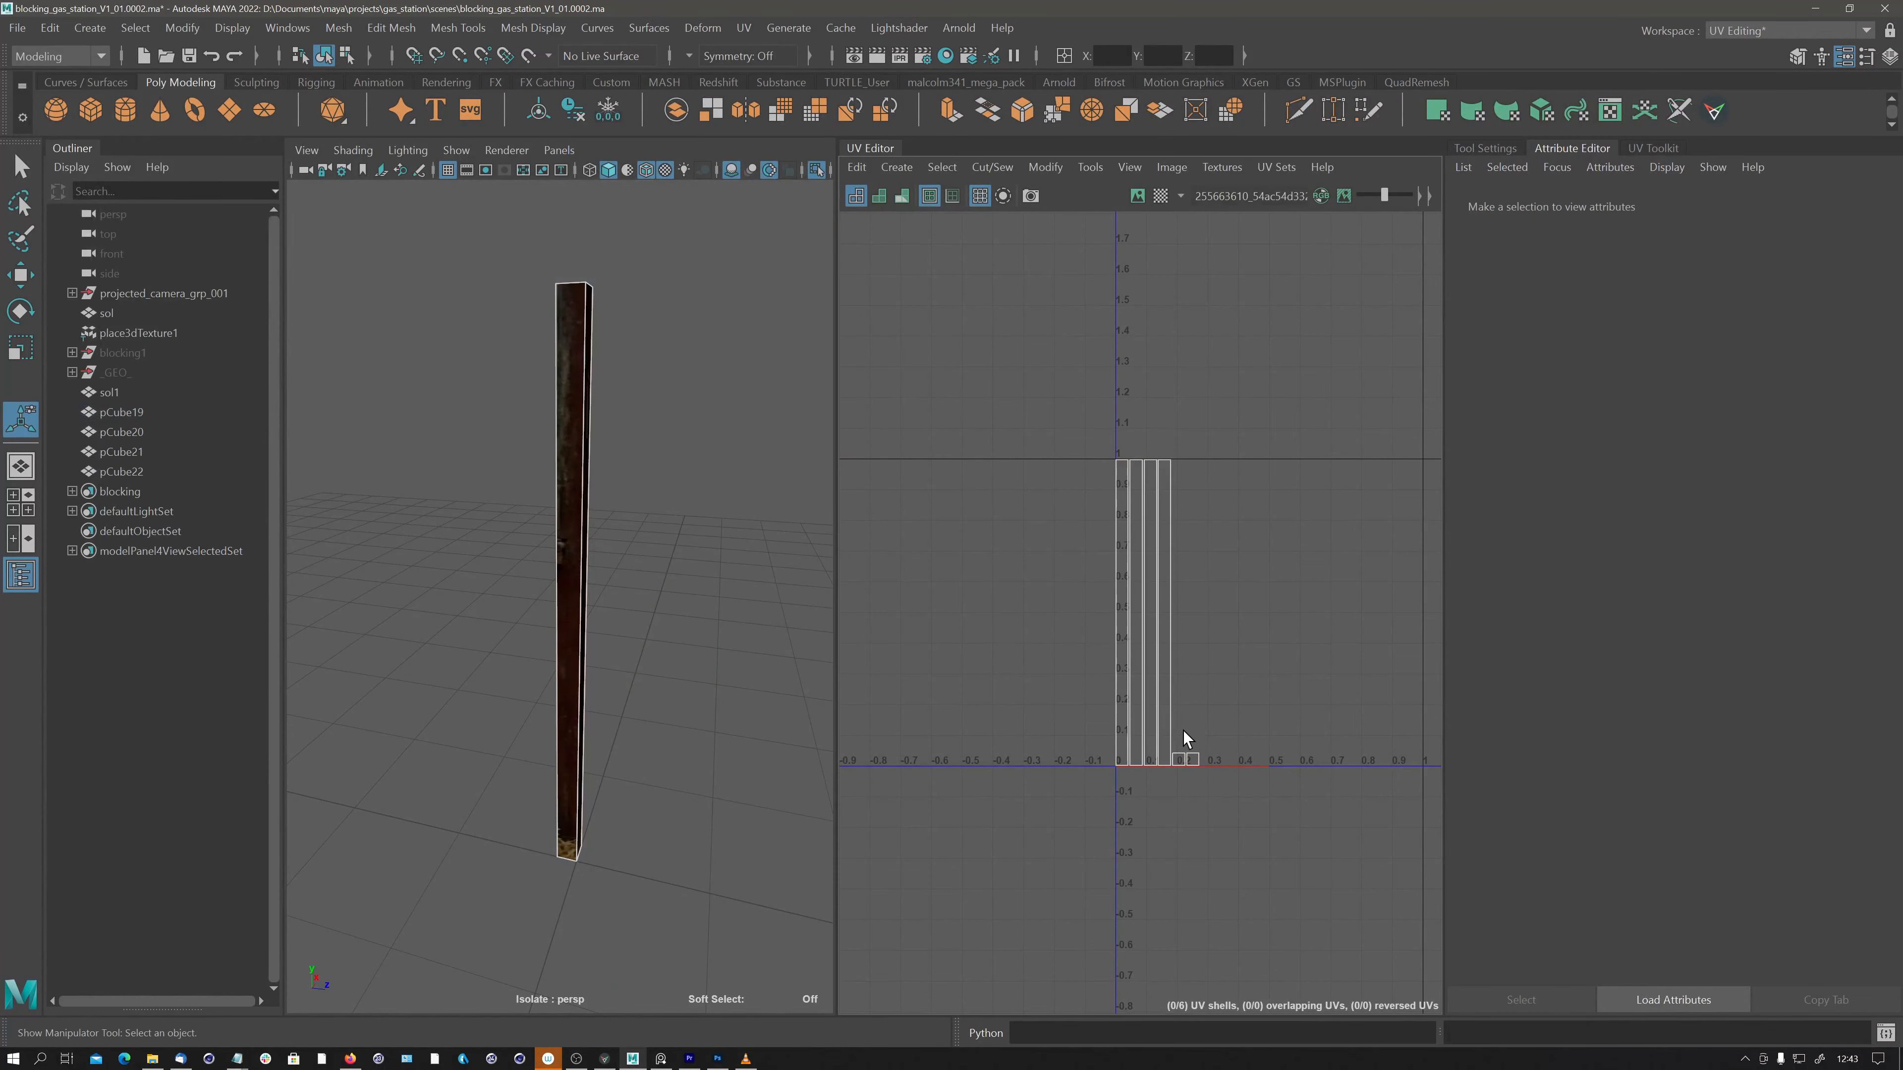
left_click_drag(1038, 396, 1273, 813)
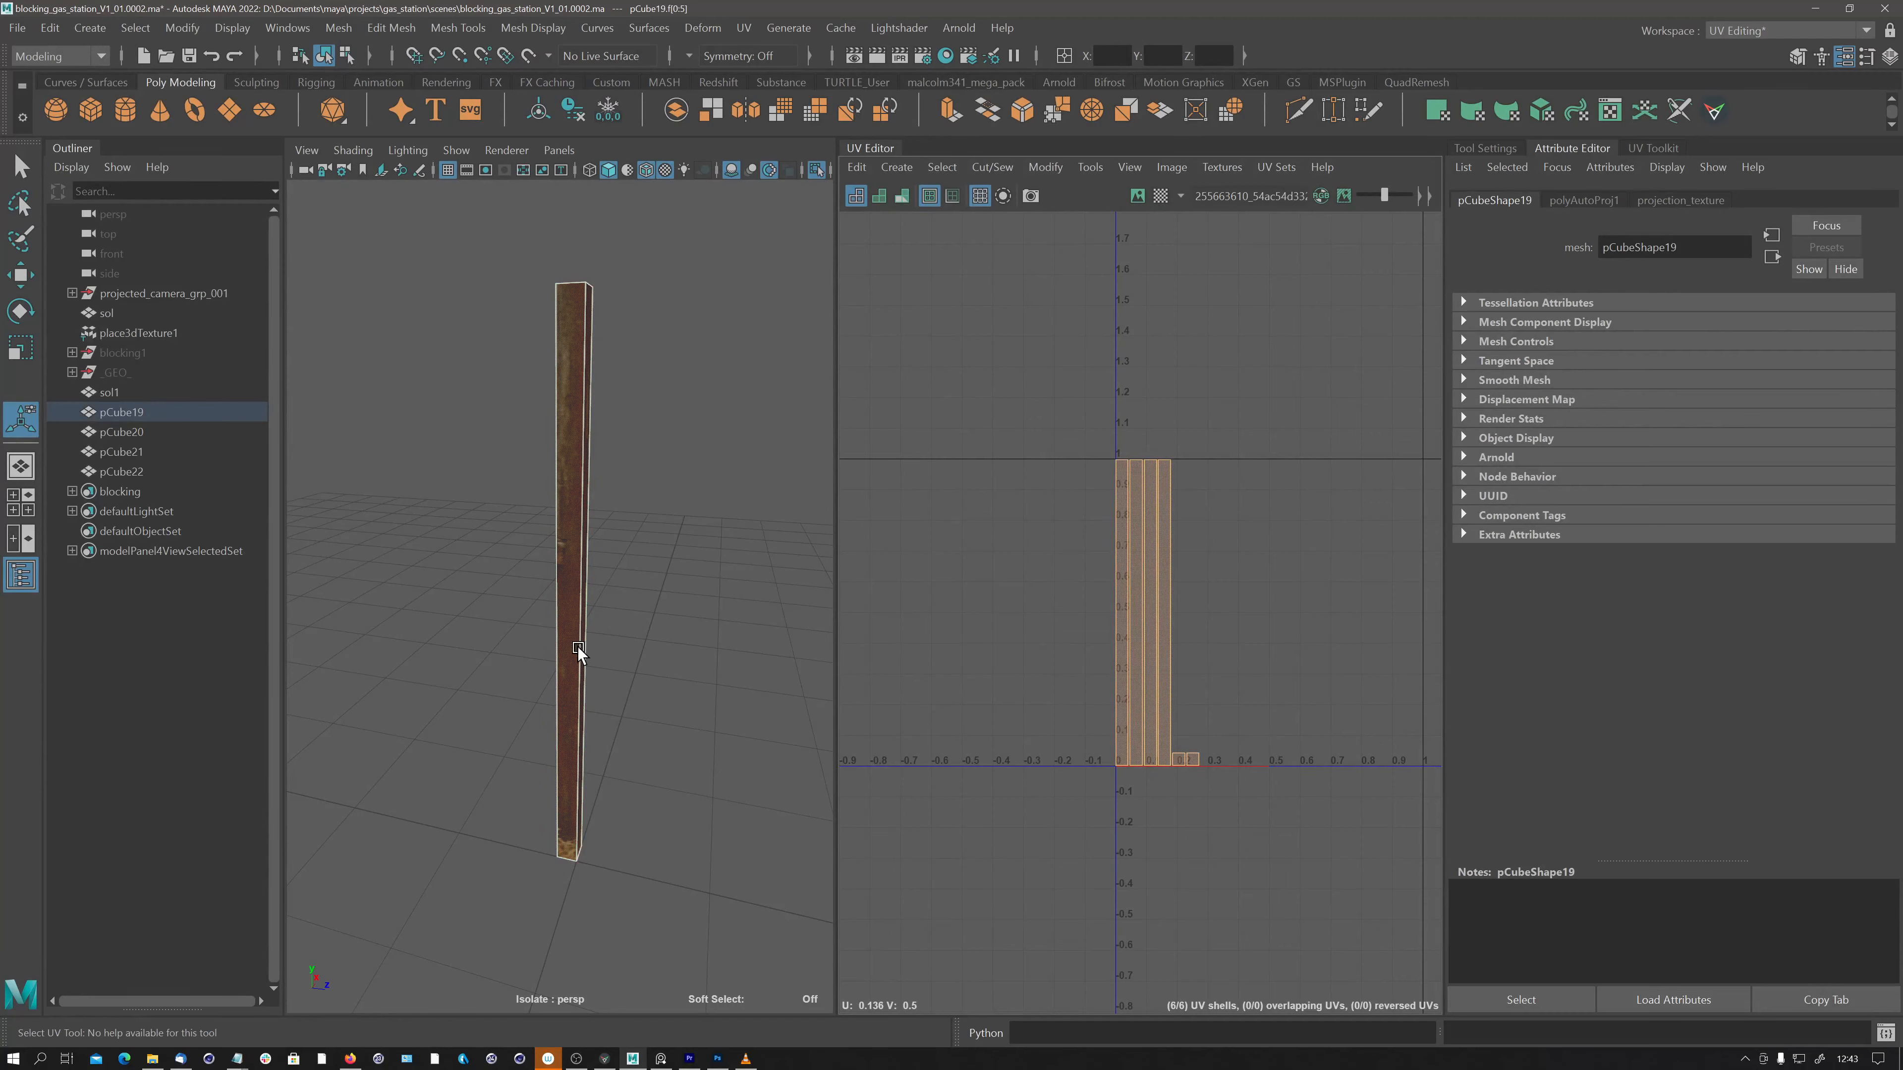
left_click_drag(575, 658, 544, 655, "alt")
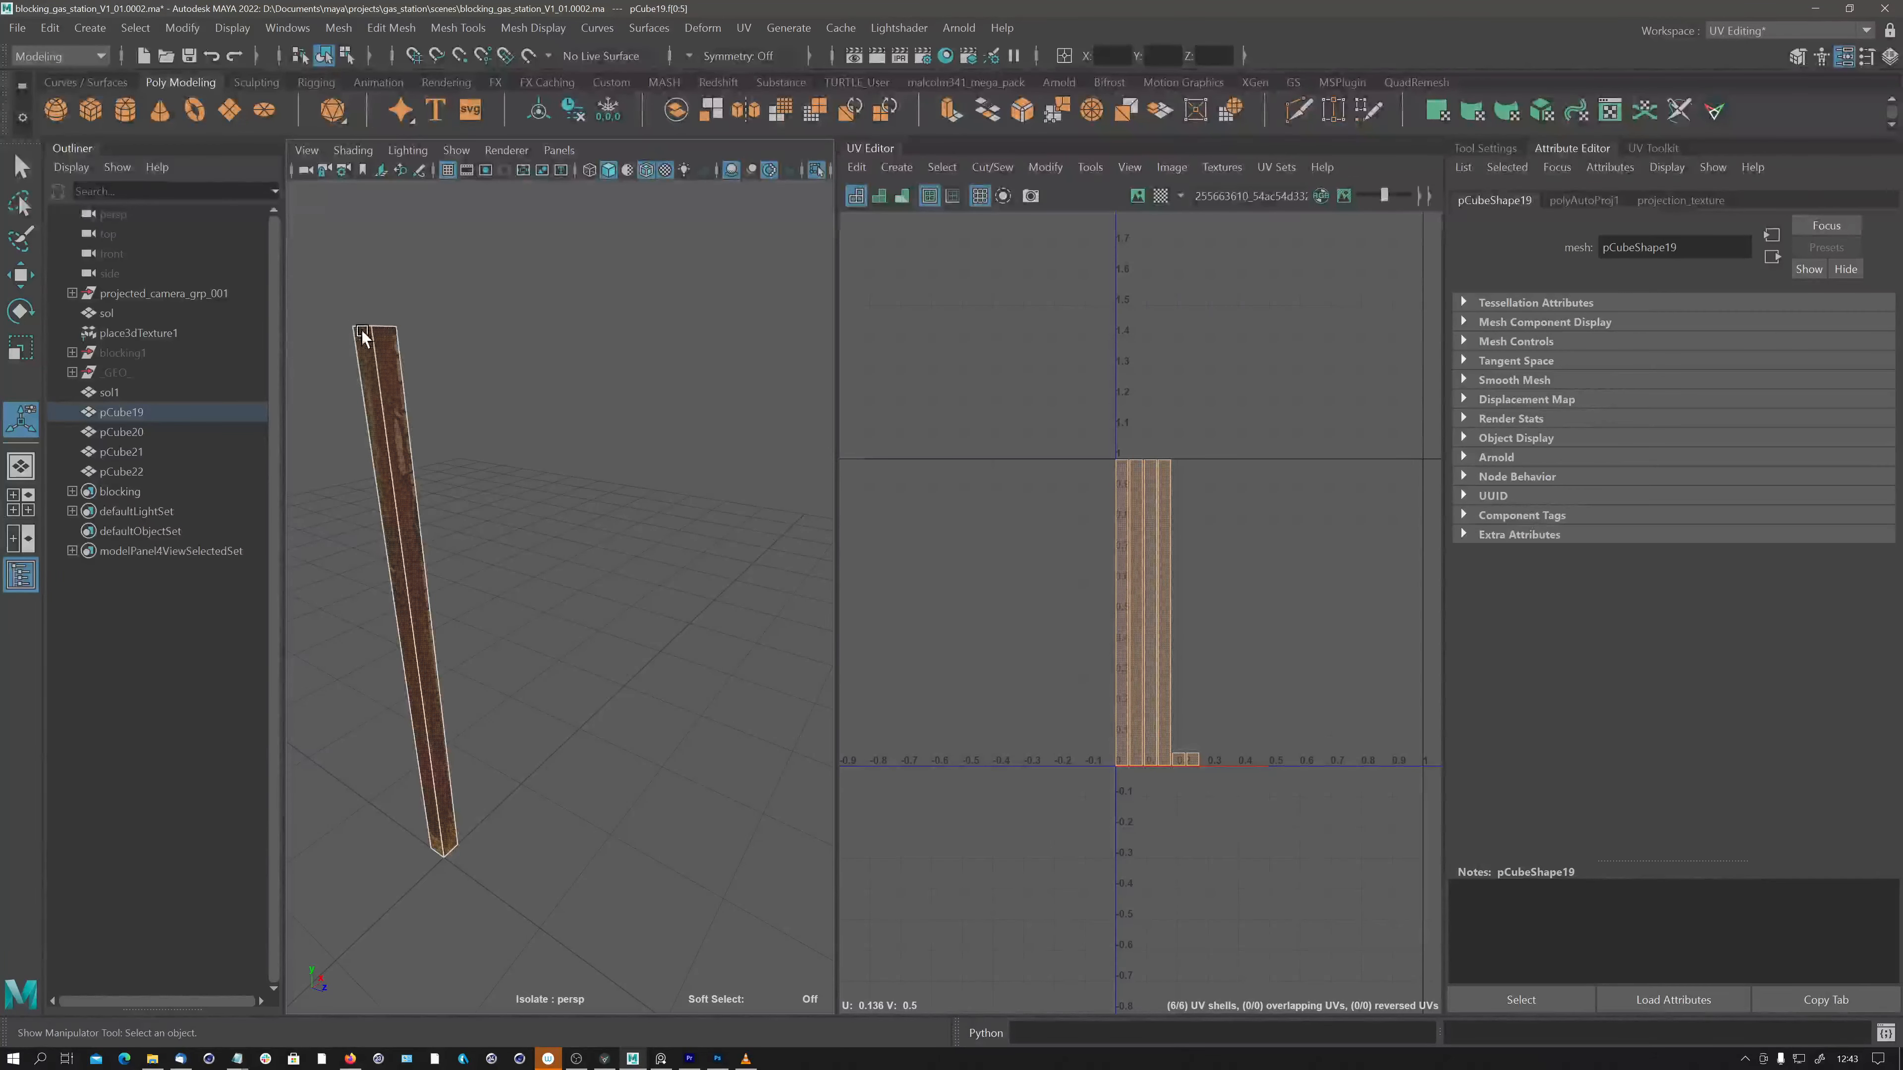
left_click_drag(390, 723, 514, 666, "alt")
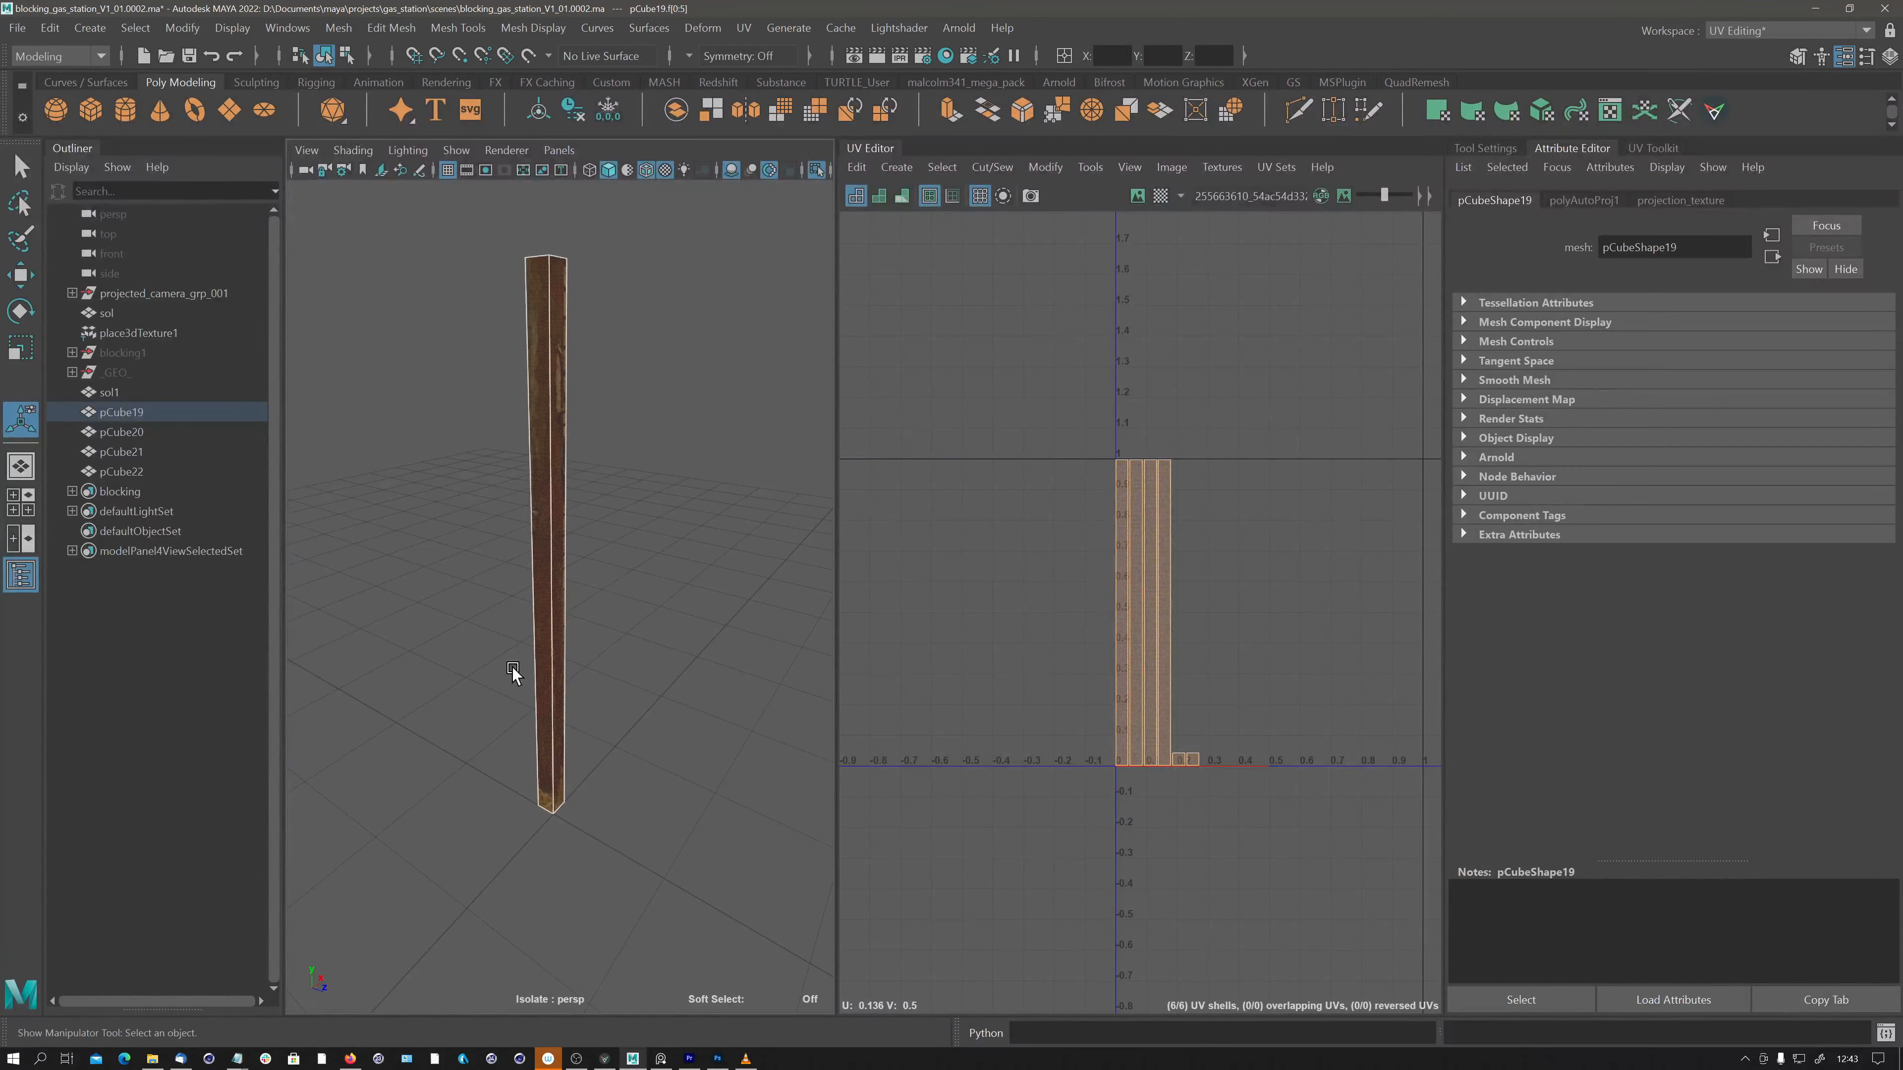
right_click_drag(1144, 734, 1446, 570, "alt")
right_click_drag(1227, 630, 1143, 614, "alt")
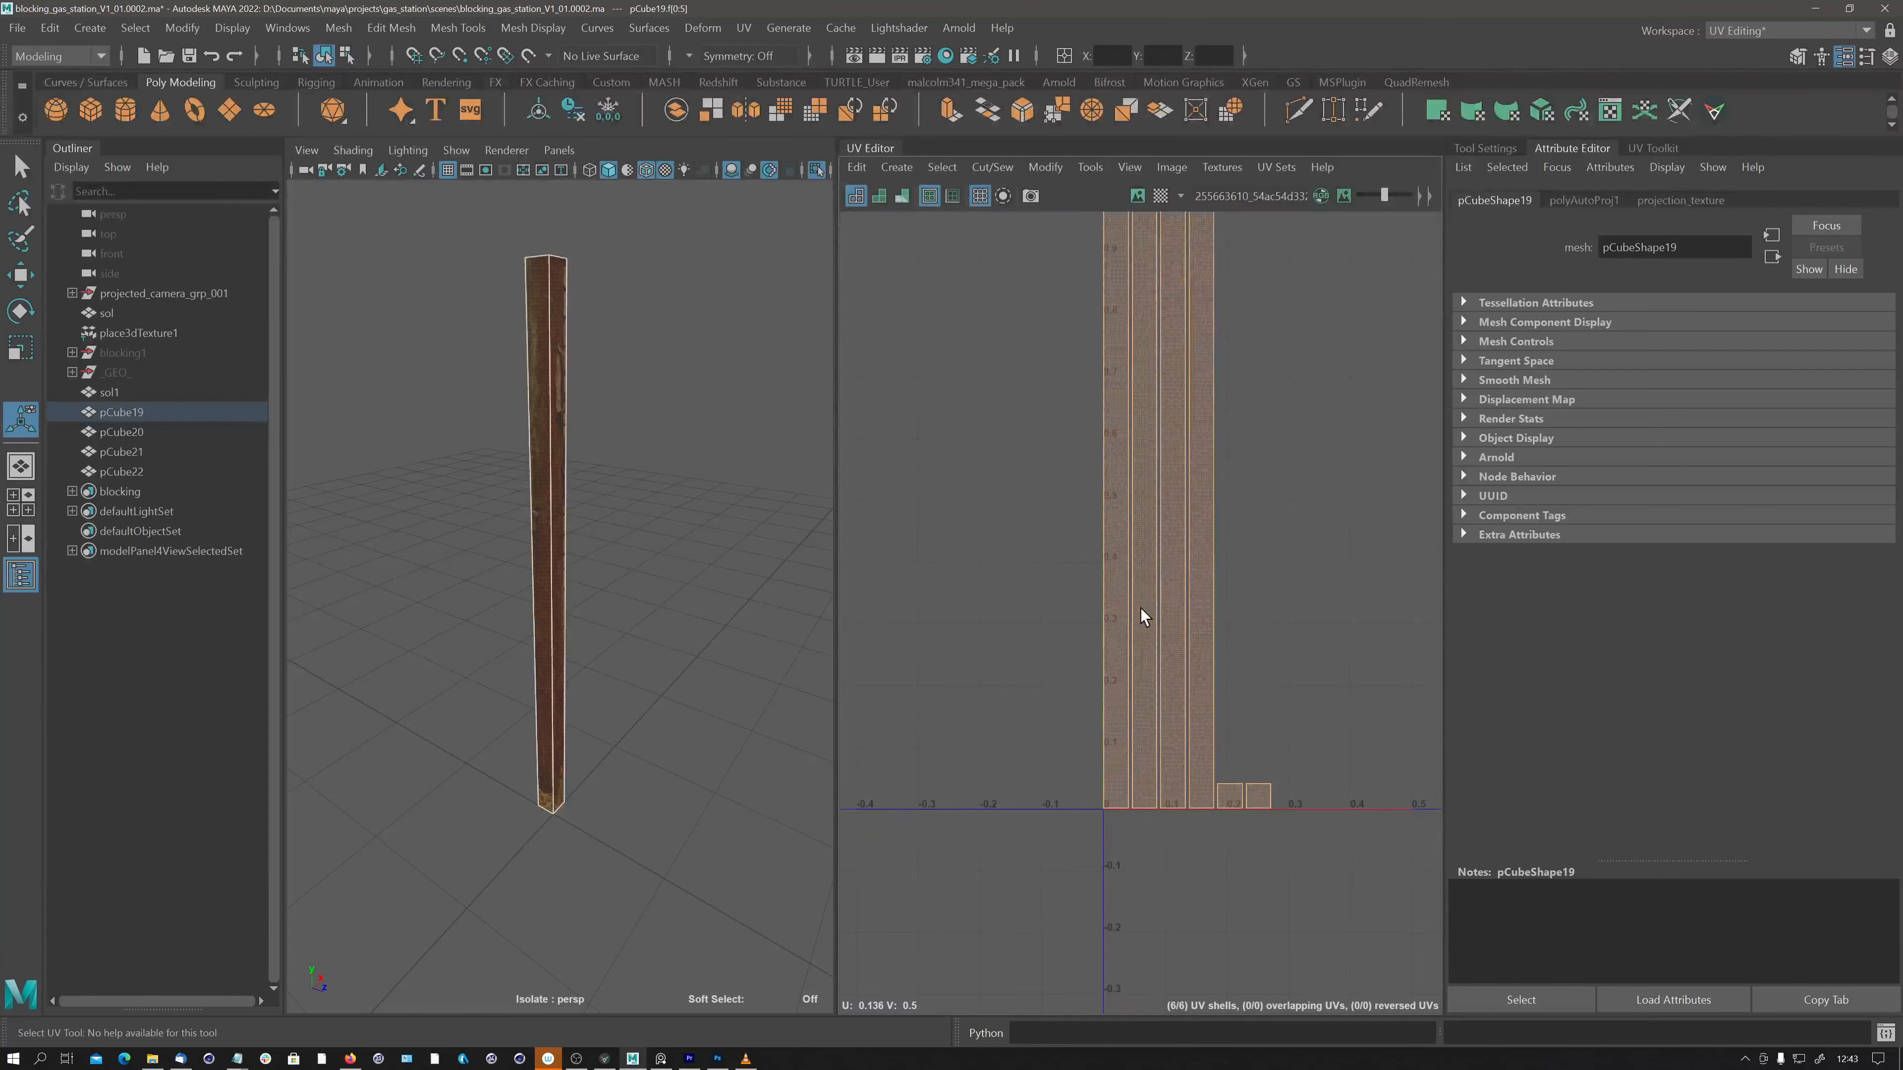
middle_click_drag(1143, 615, 1052, 717, "alt")
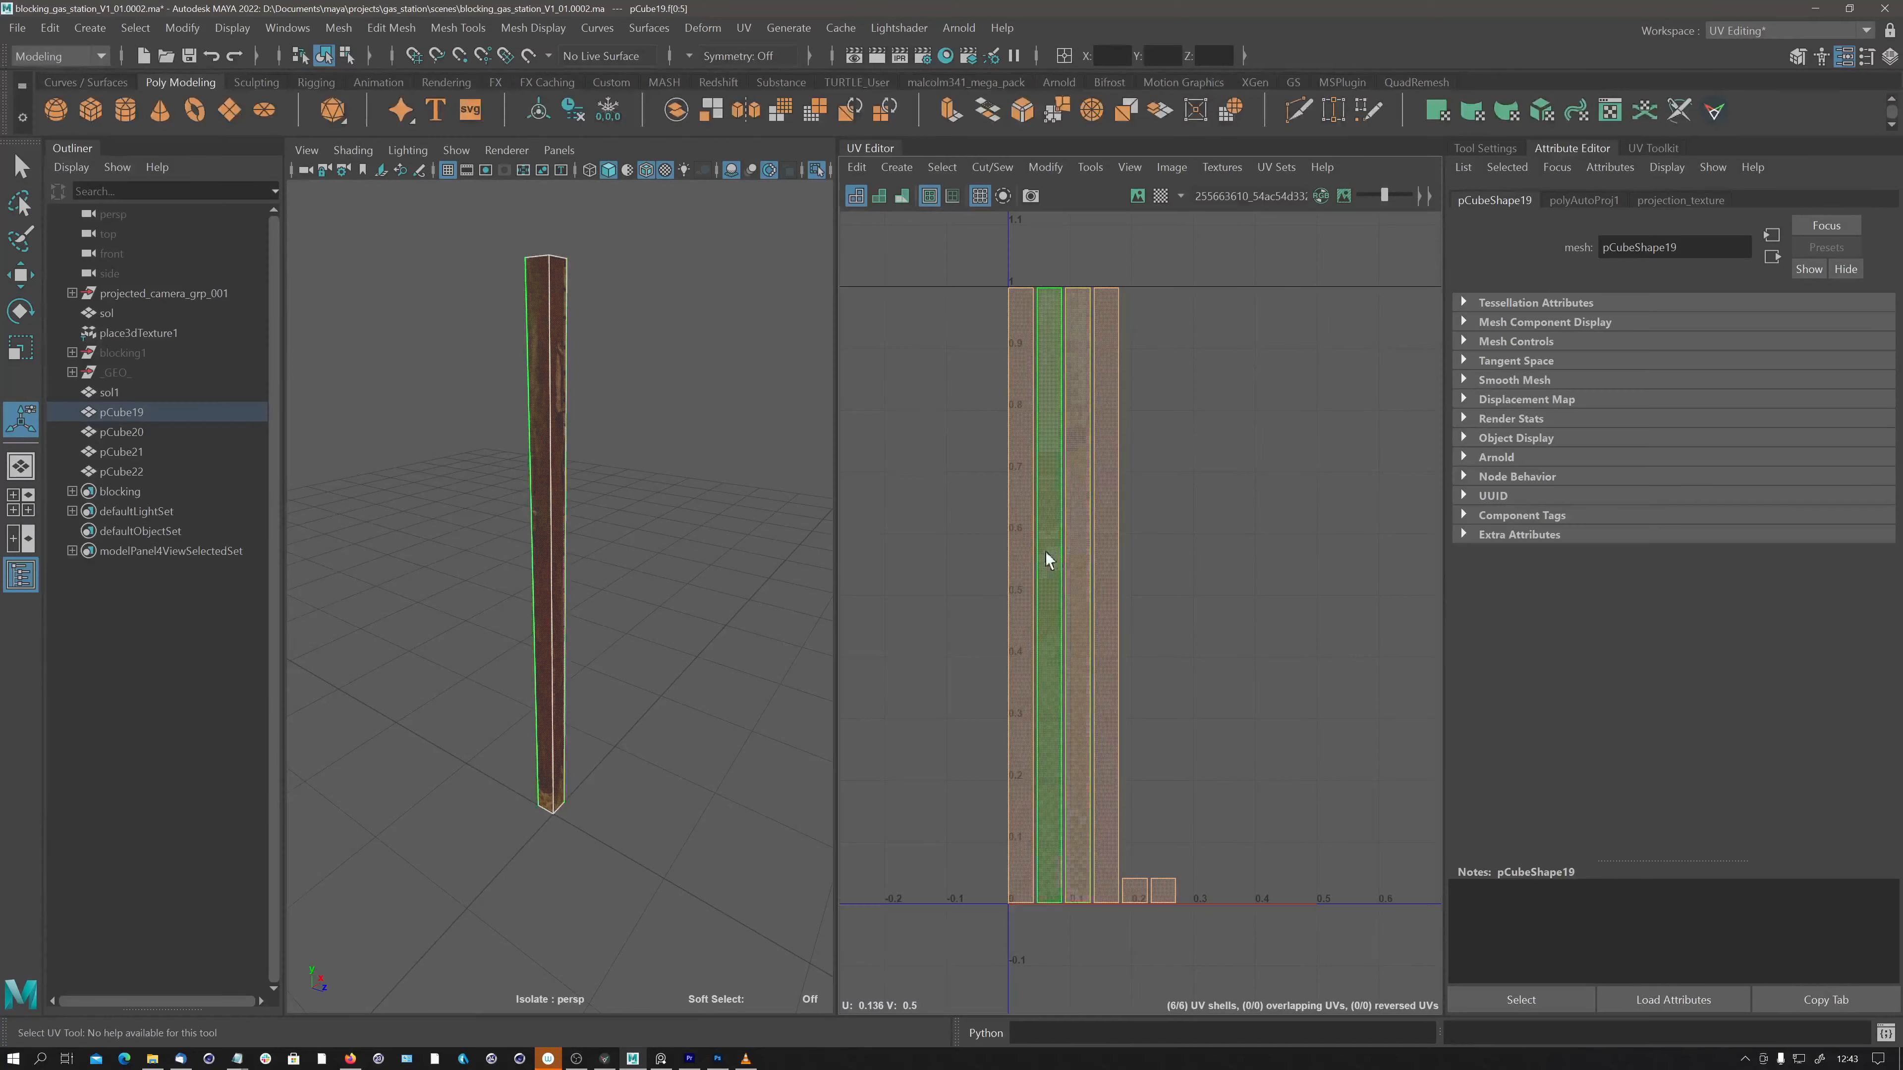
Stitch the two outermost long UV strips together along their shared edge, using Stitch Together with A to B.
right_click_drag(1024, 563, 1023, 527)
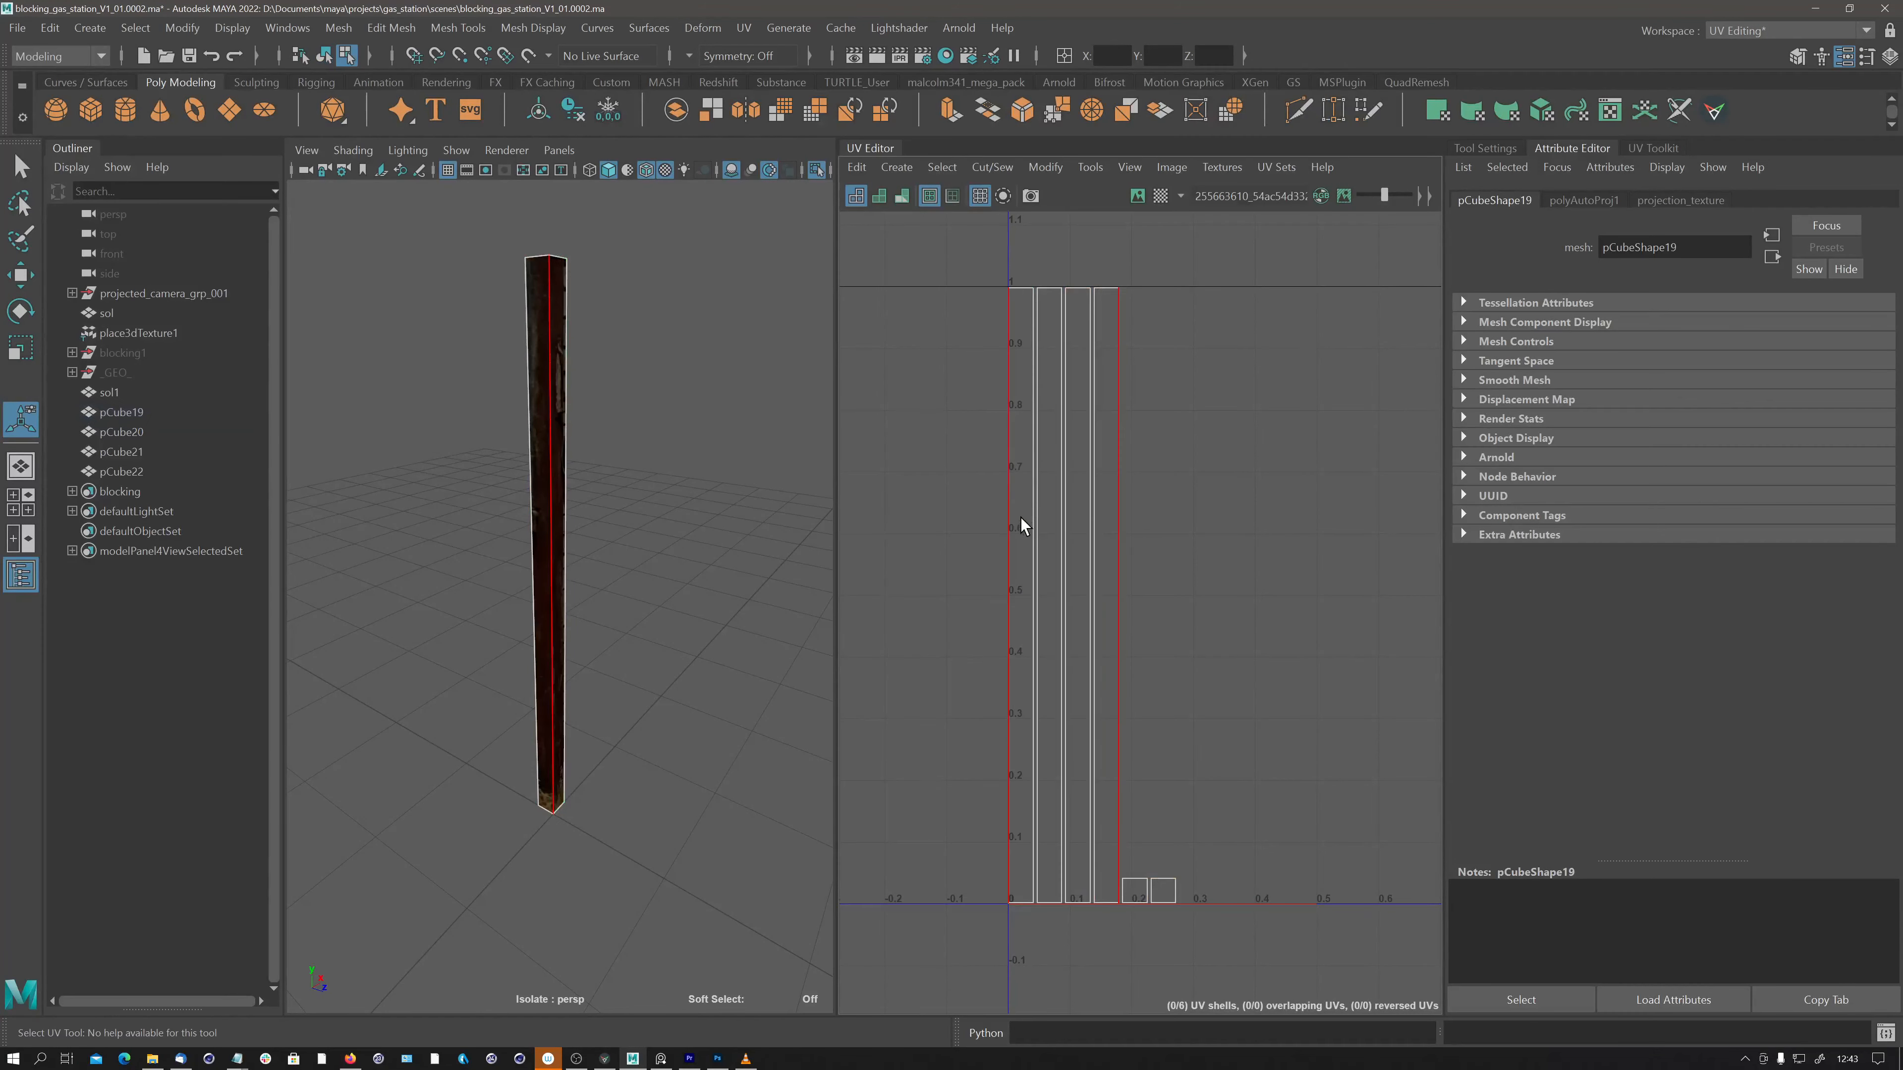
left_click(1008, 545)
left_click(1049, 498)
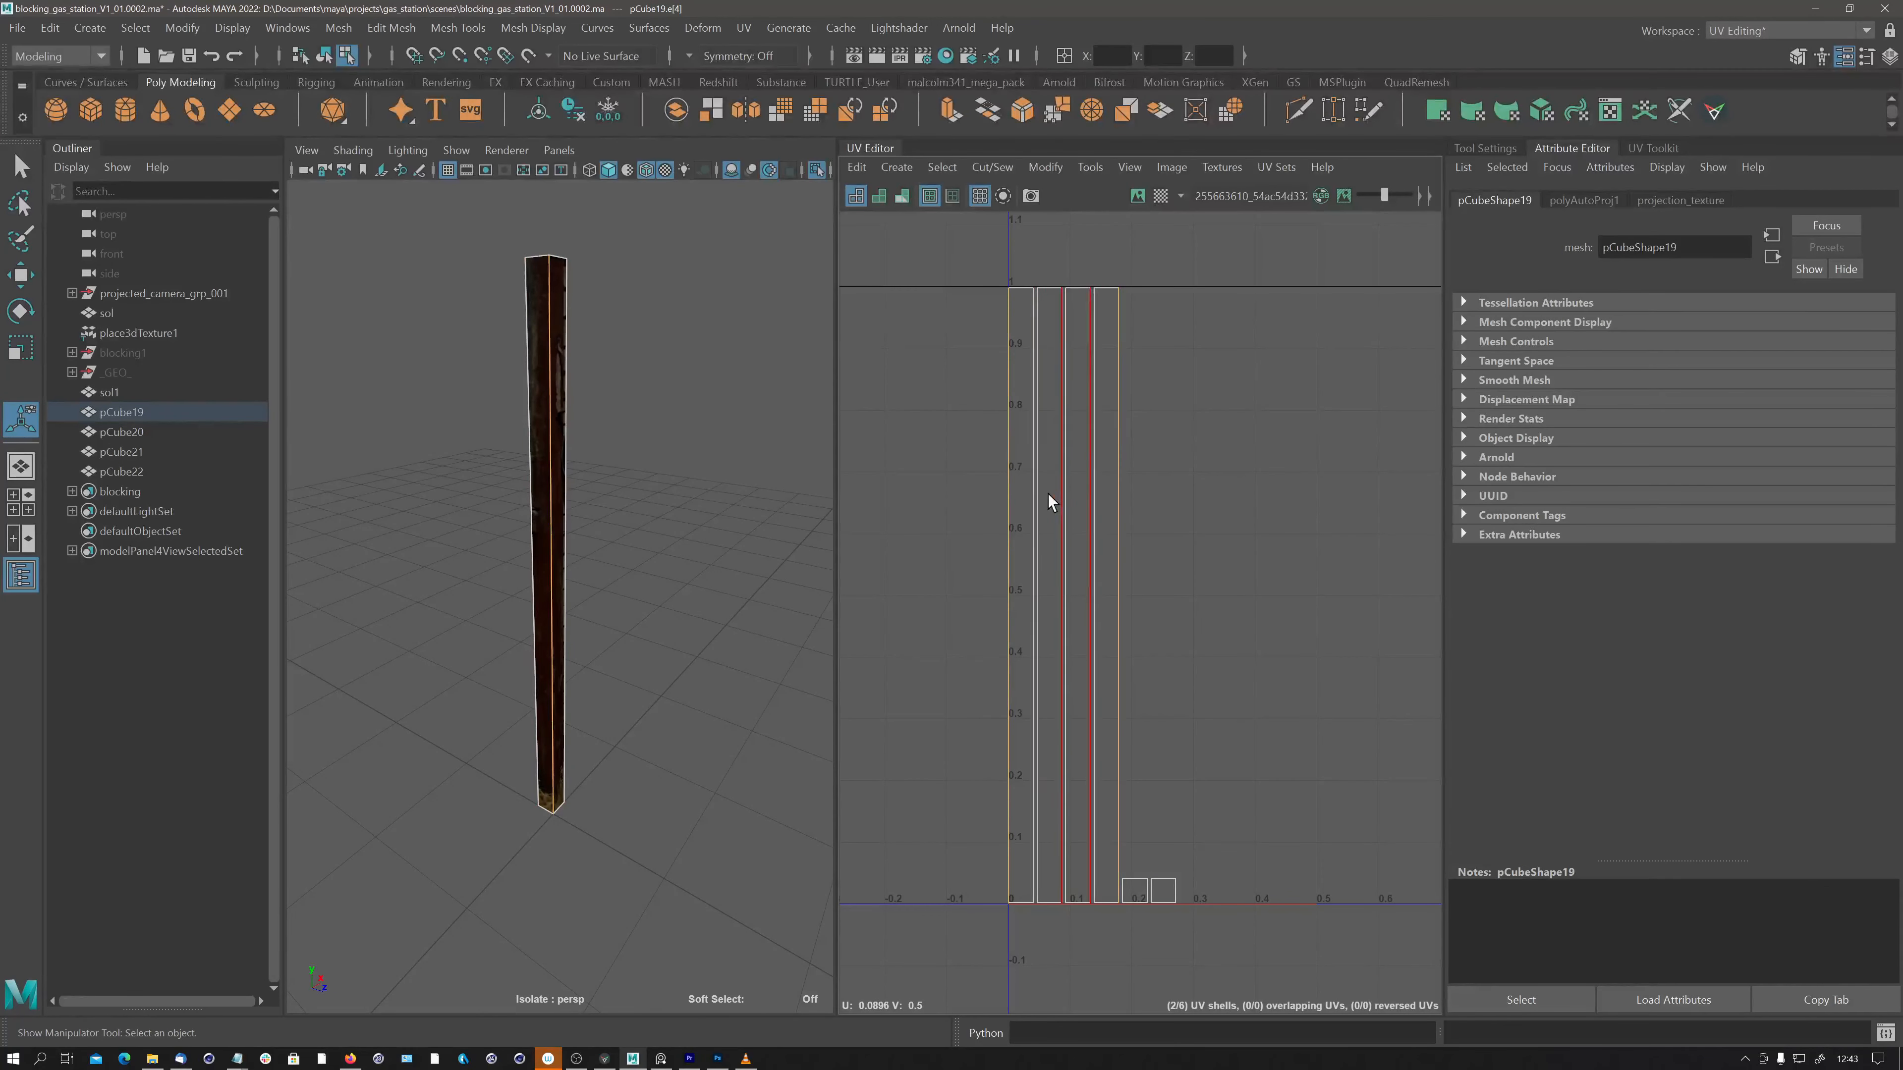
left_click(1034, 514)
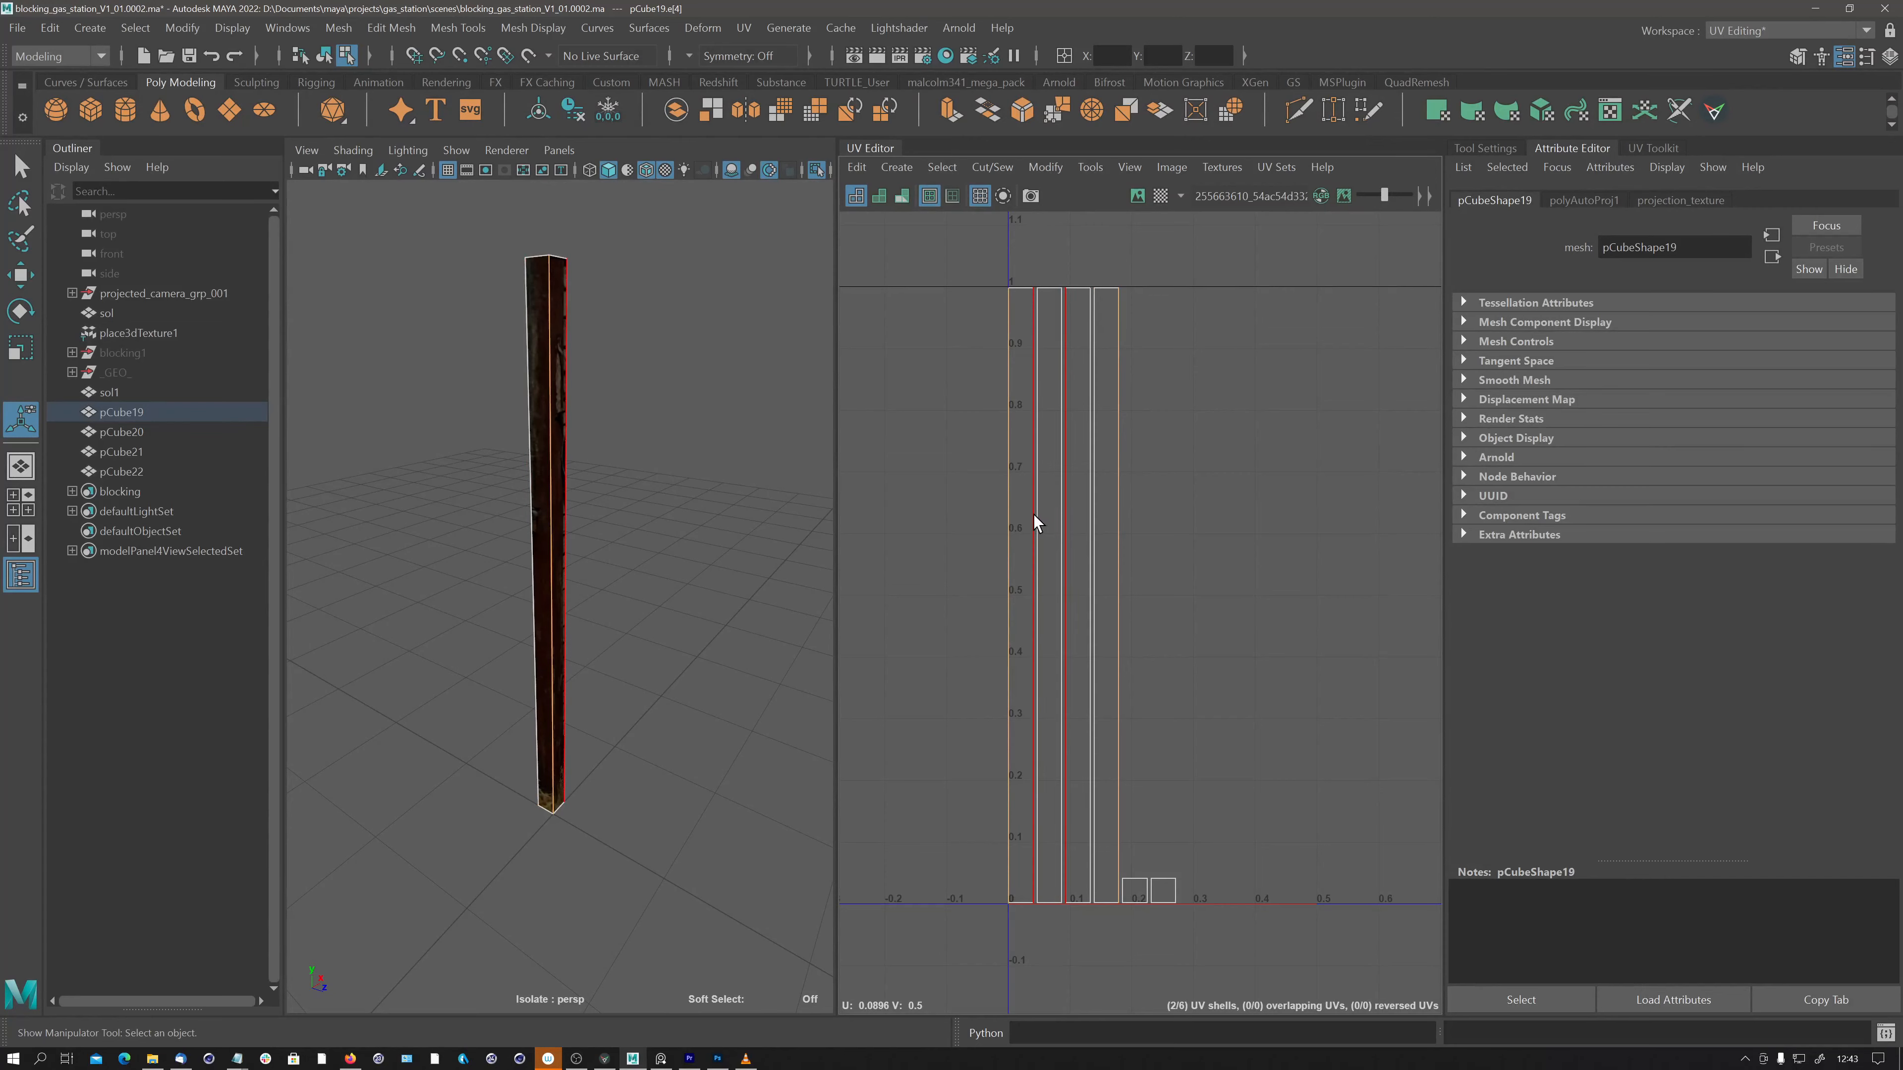
left_click(1021, 518)
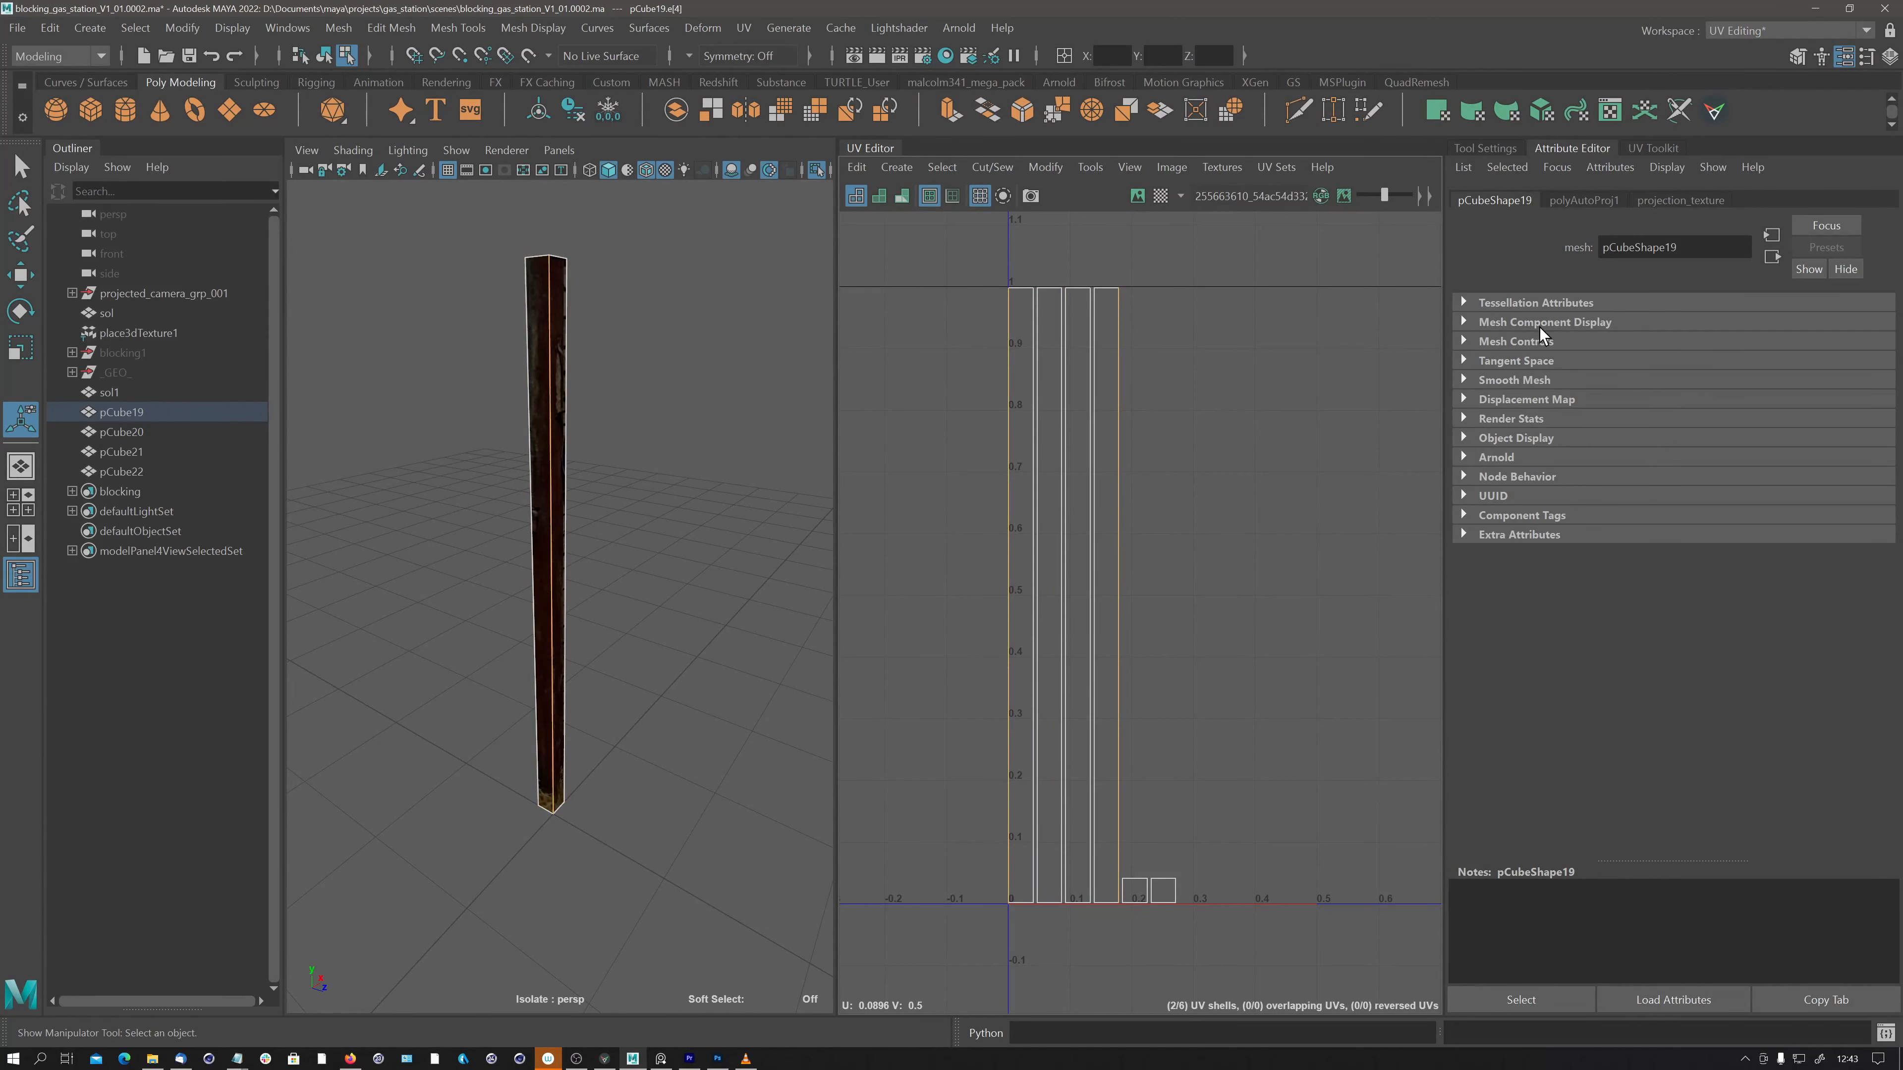
left_click(1653, 146)
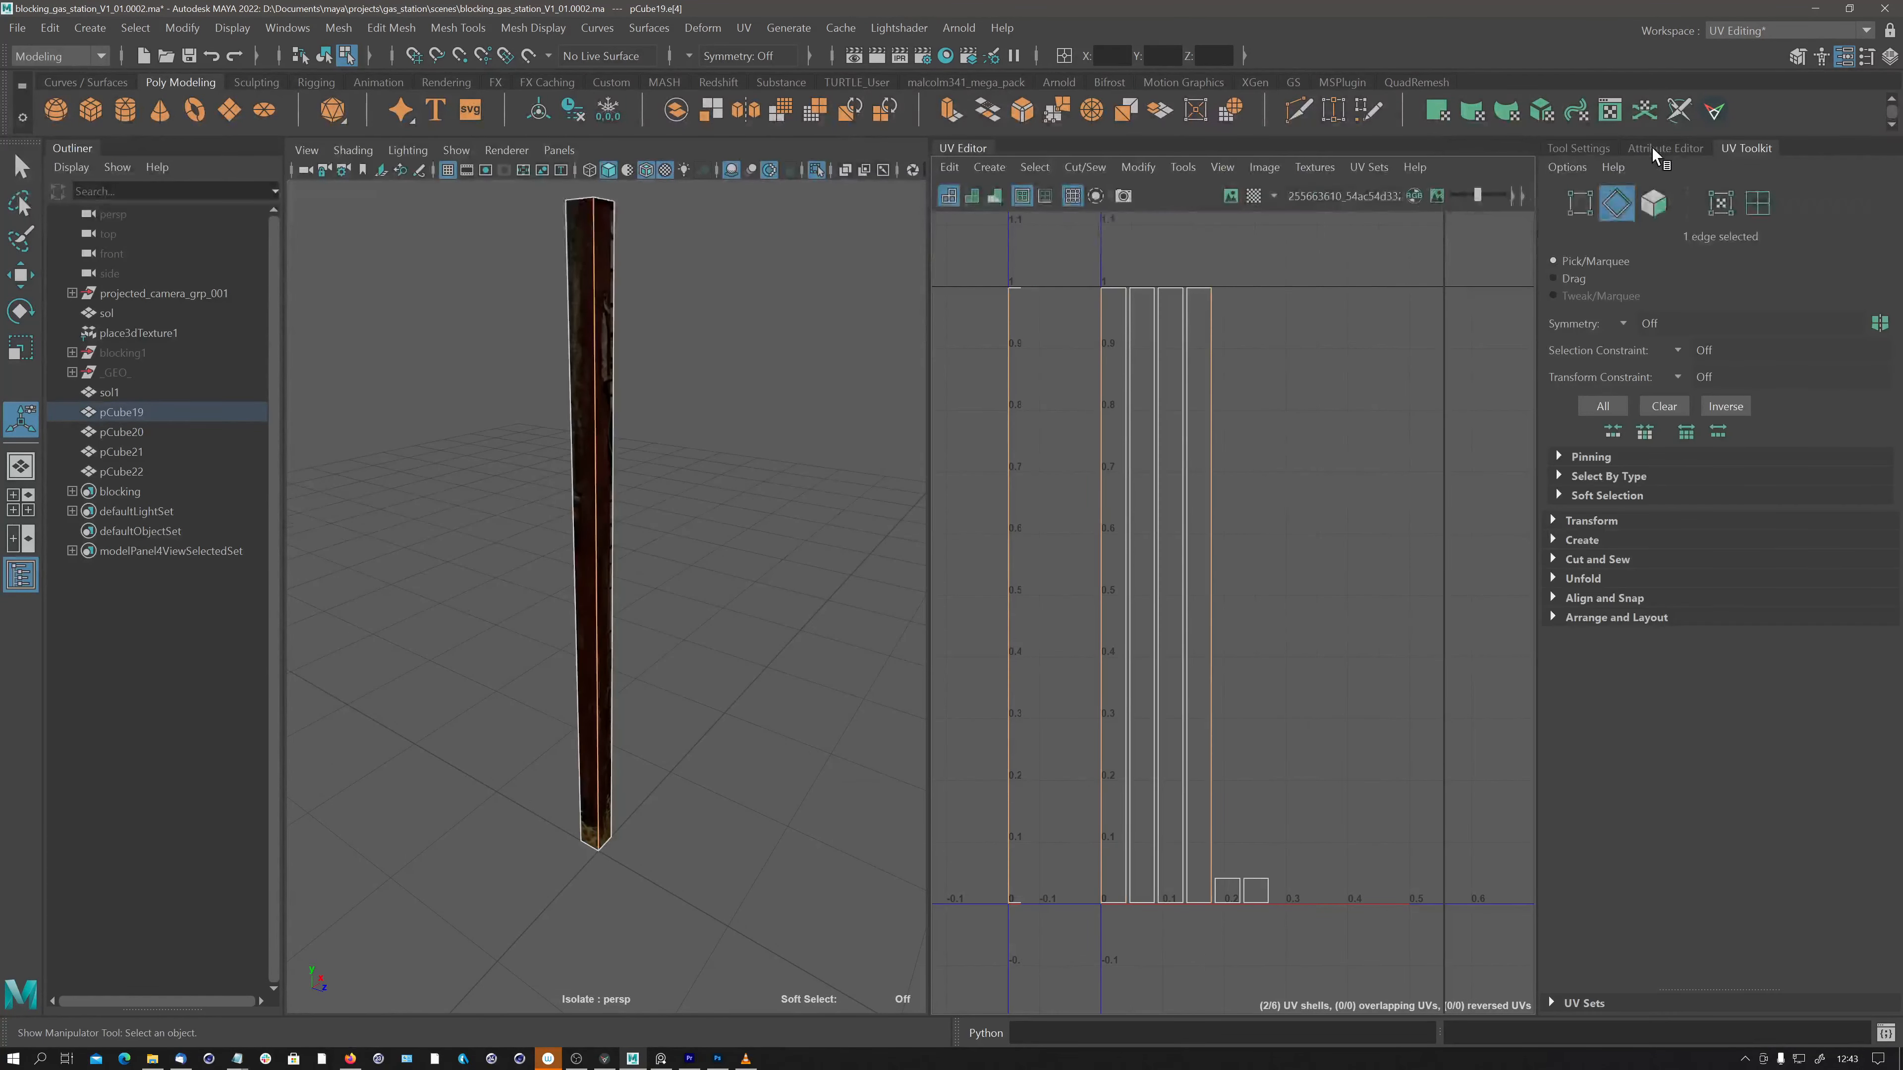
left_click(1568, 556)
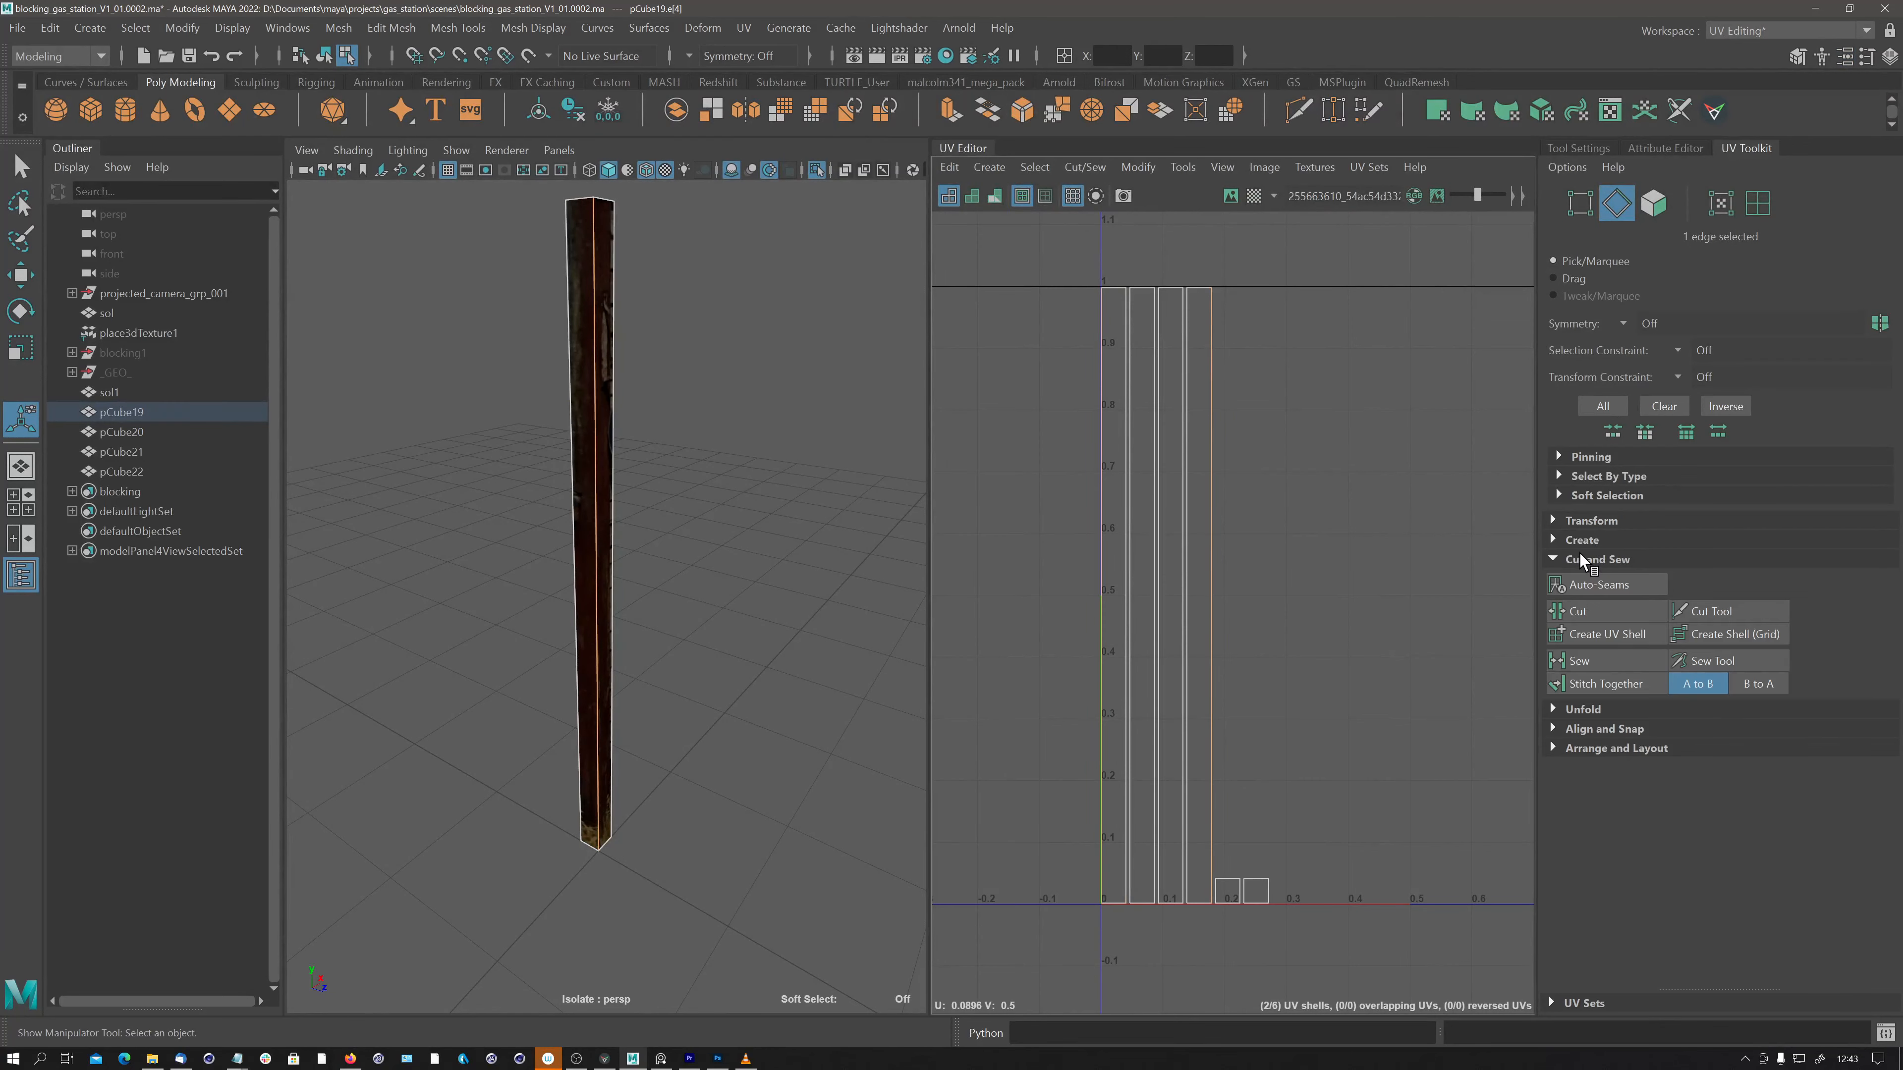
left_click(1582, 682)
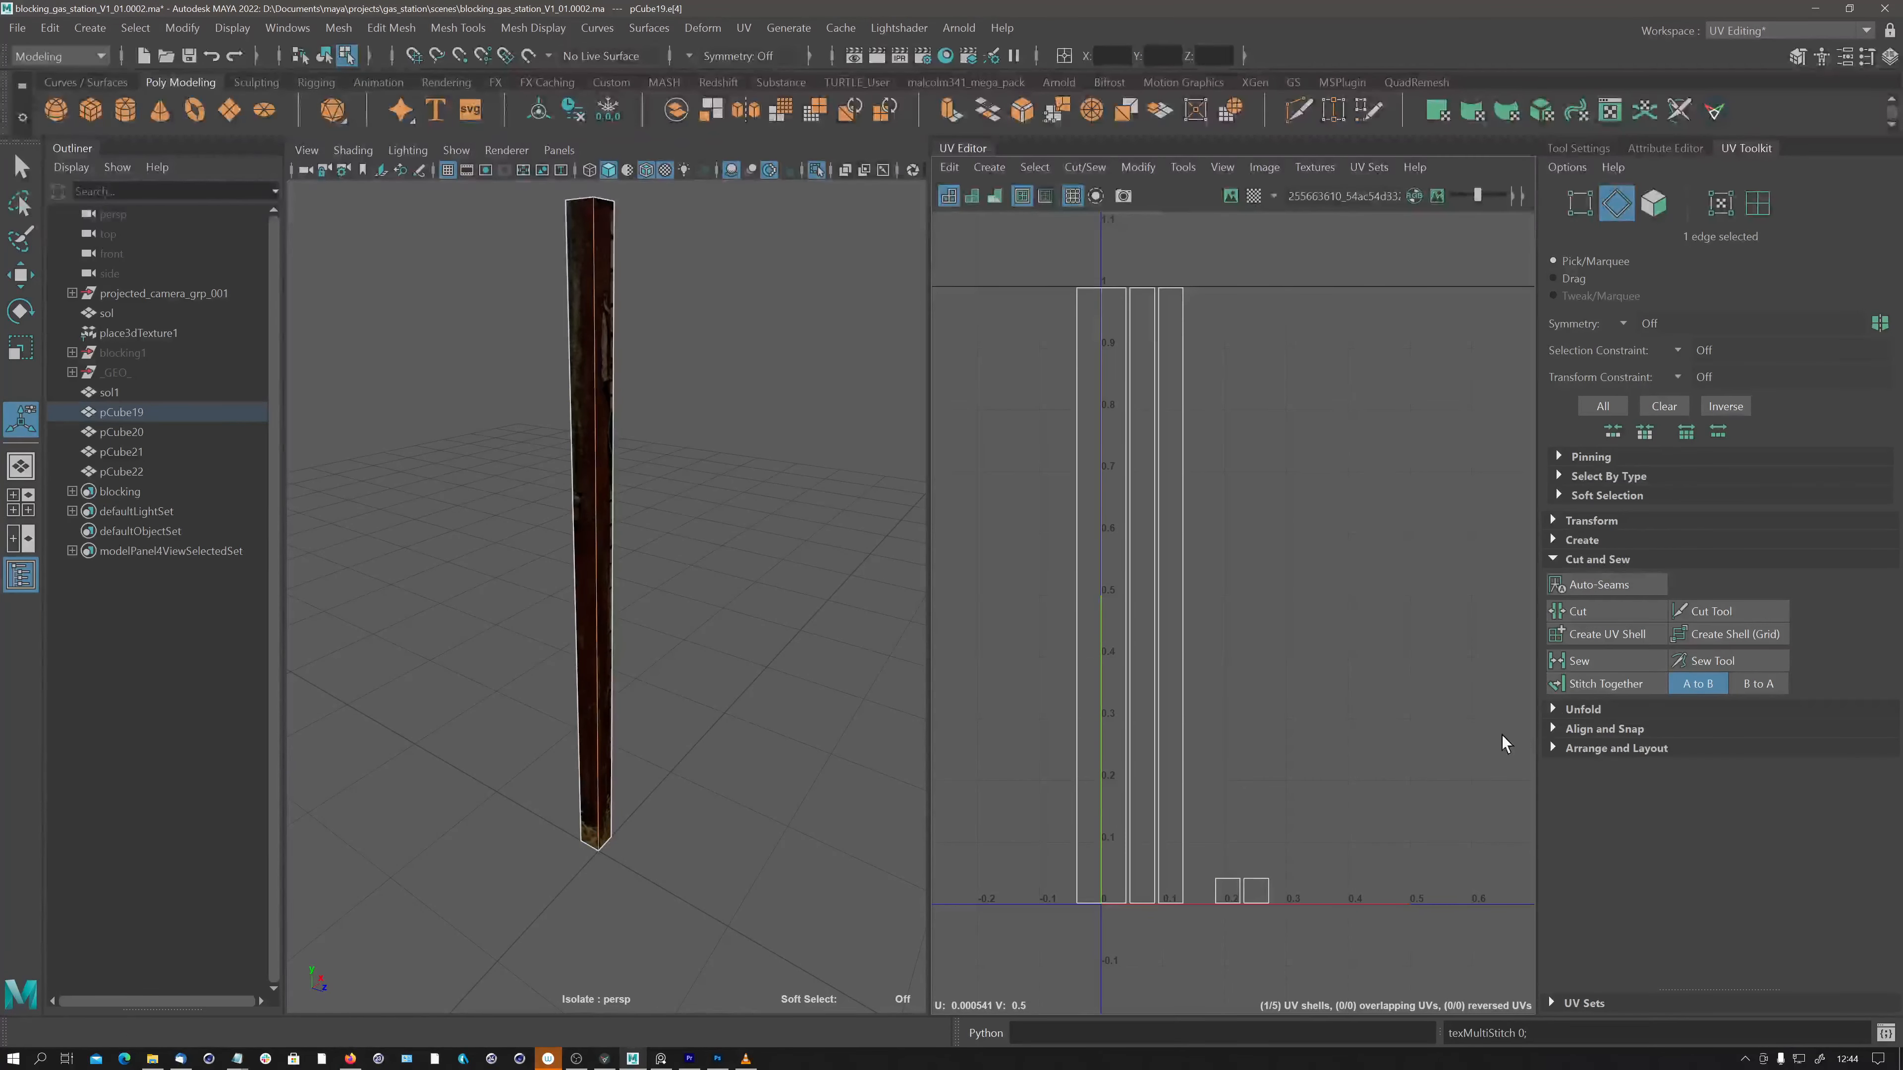
Stitch the matching separate long strip onto the joined UV shell along their shared long edge.
left_click(1127, 519)
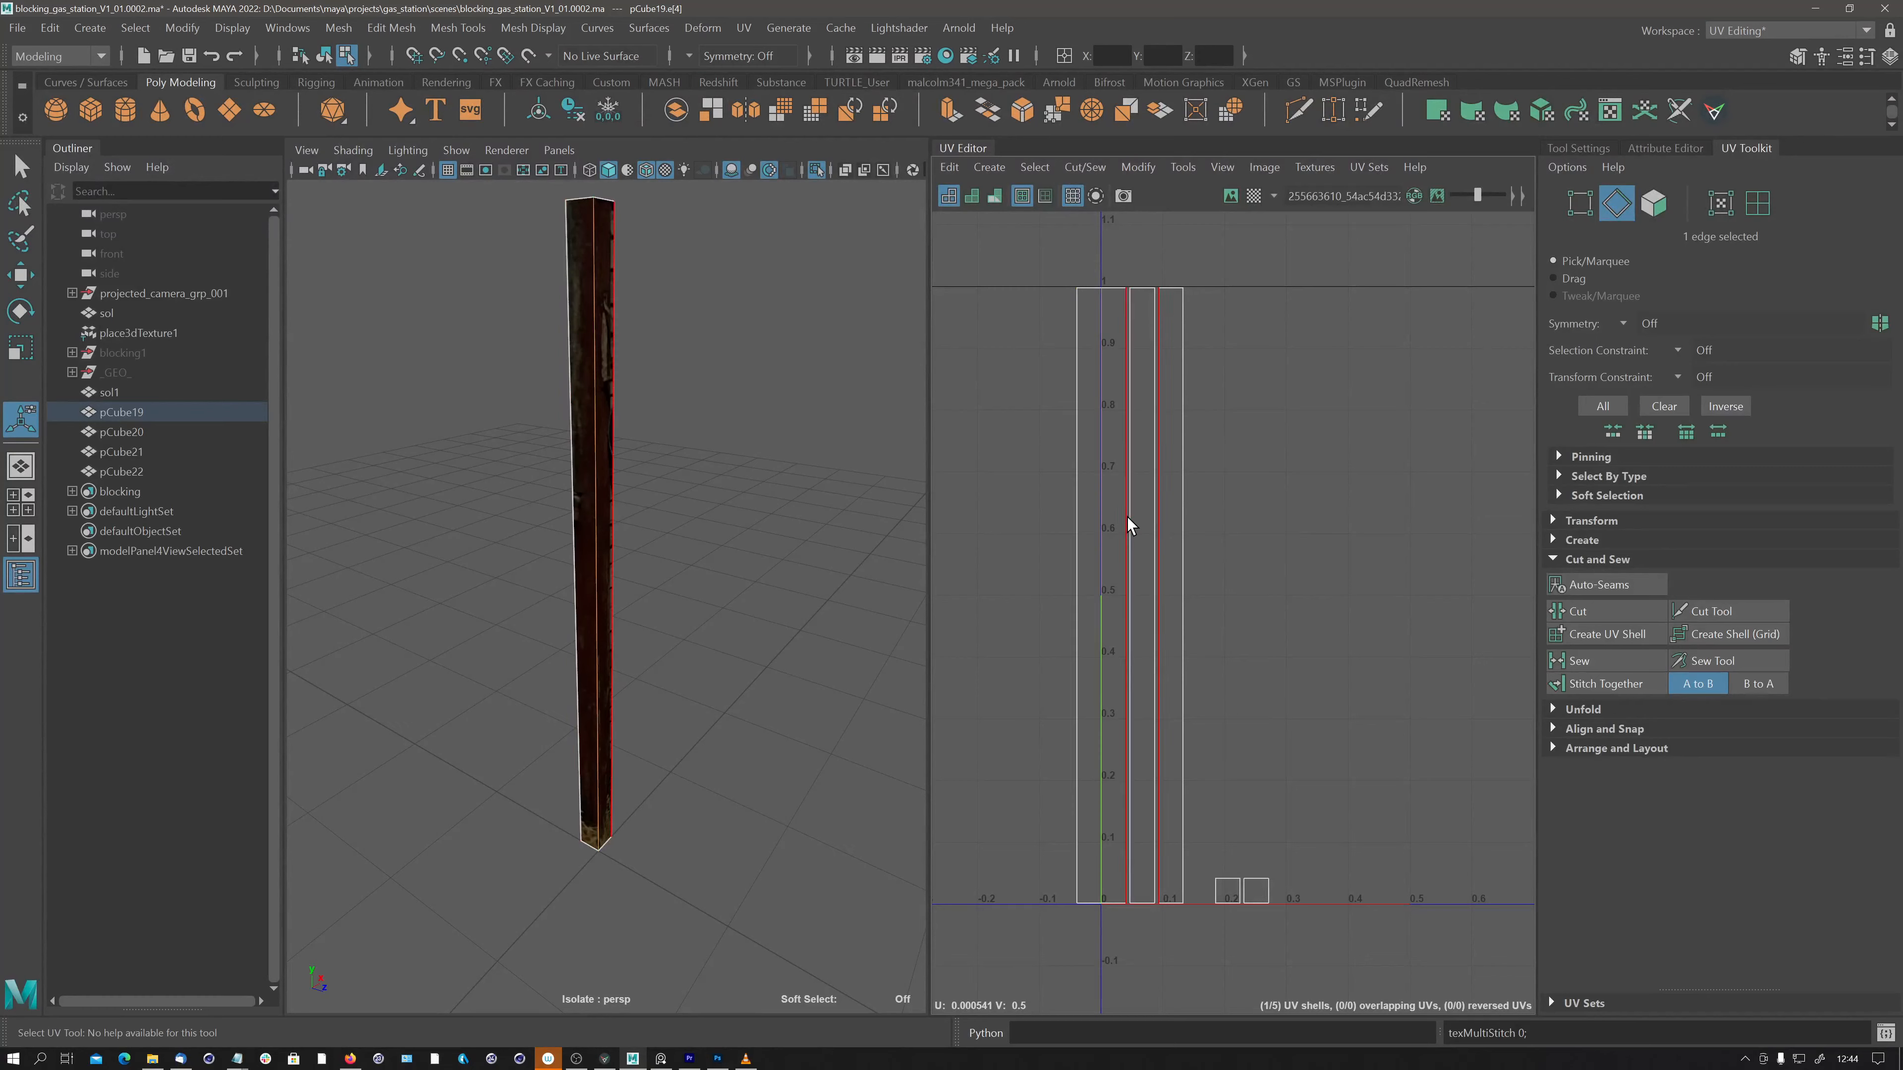
left_click(1157, 493)
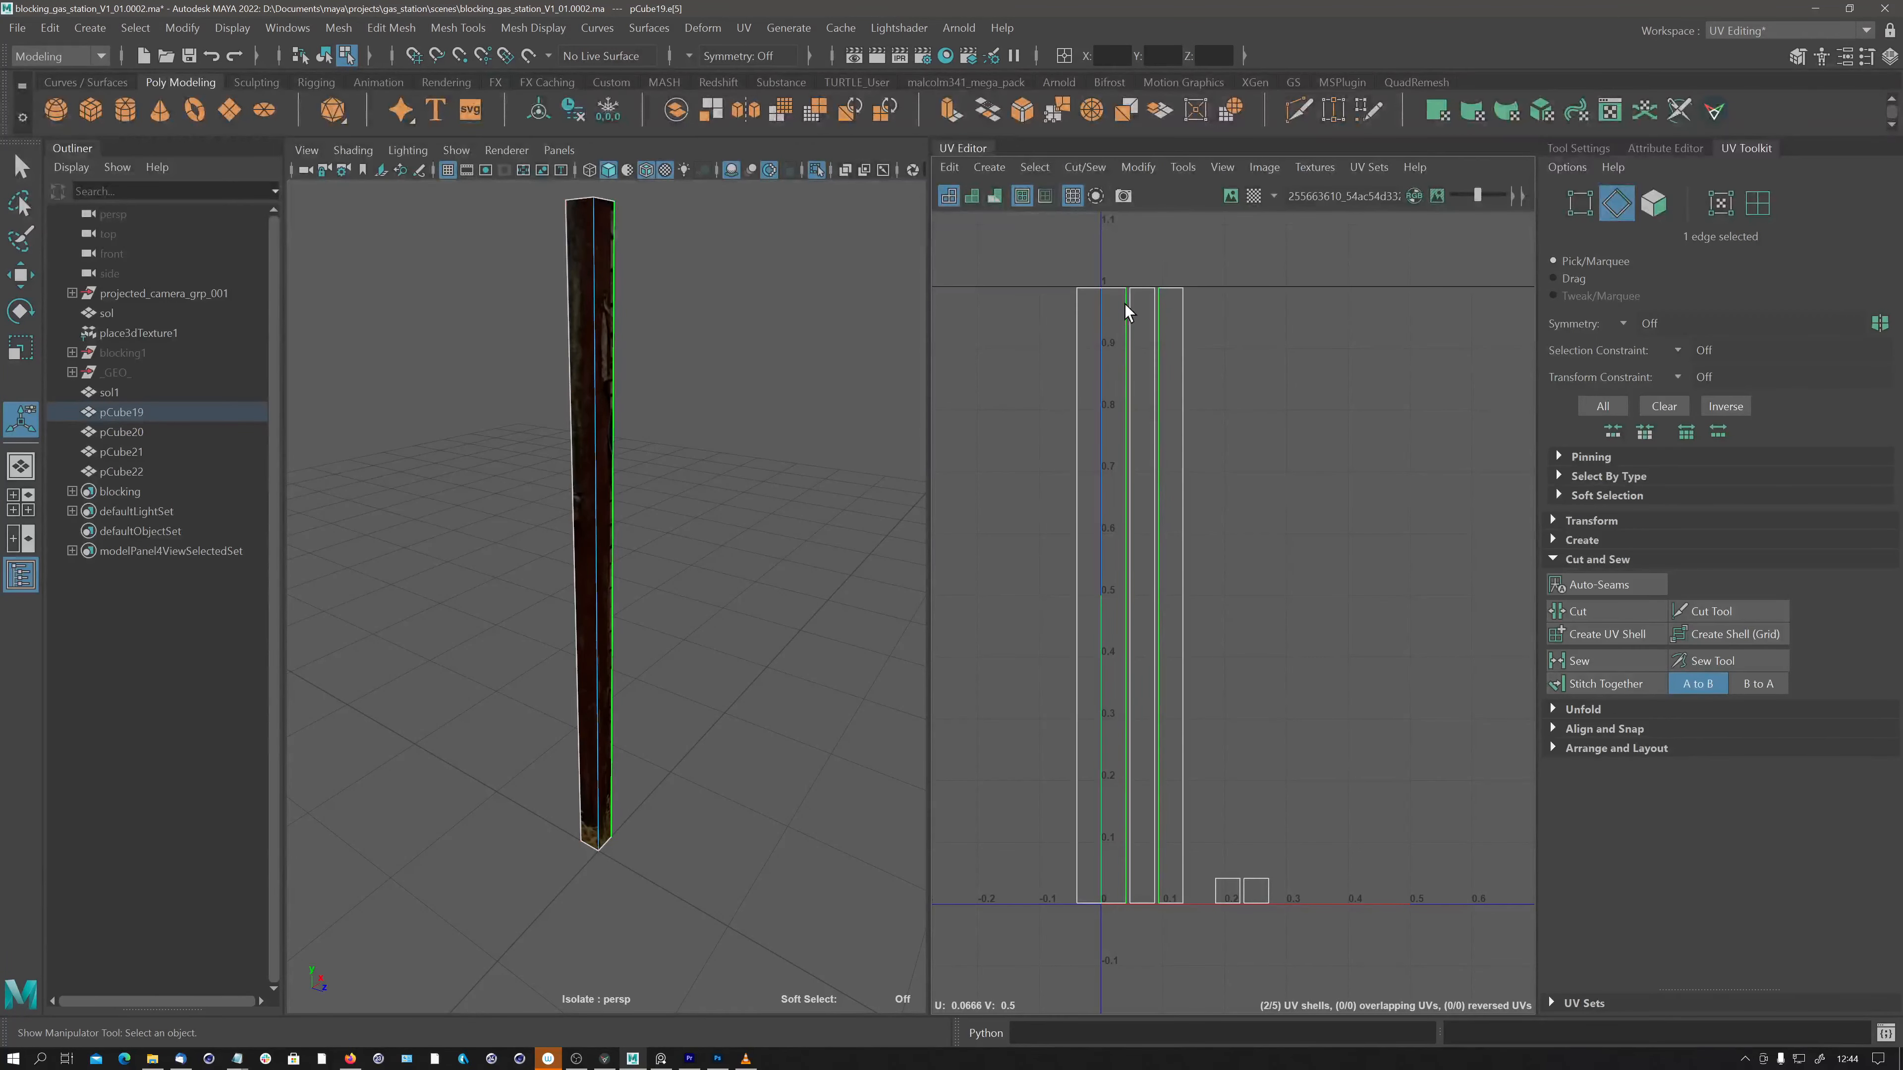
left_click(1598, 681)
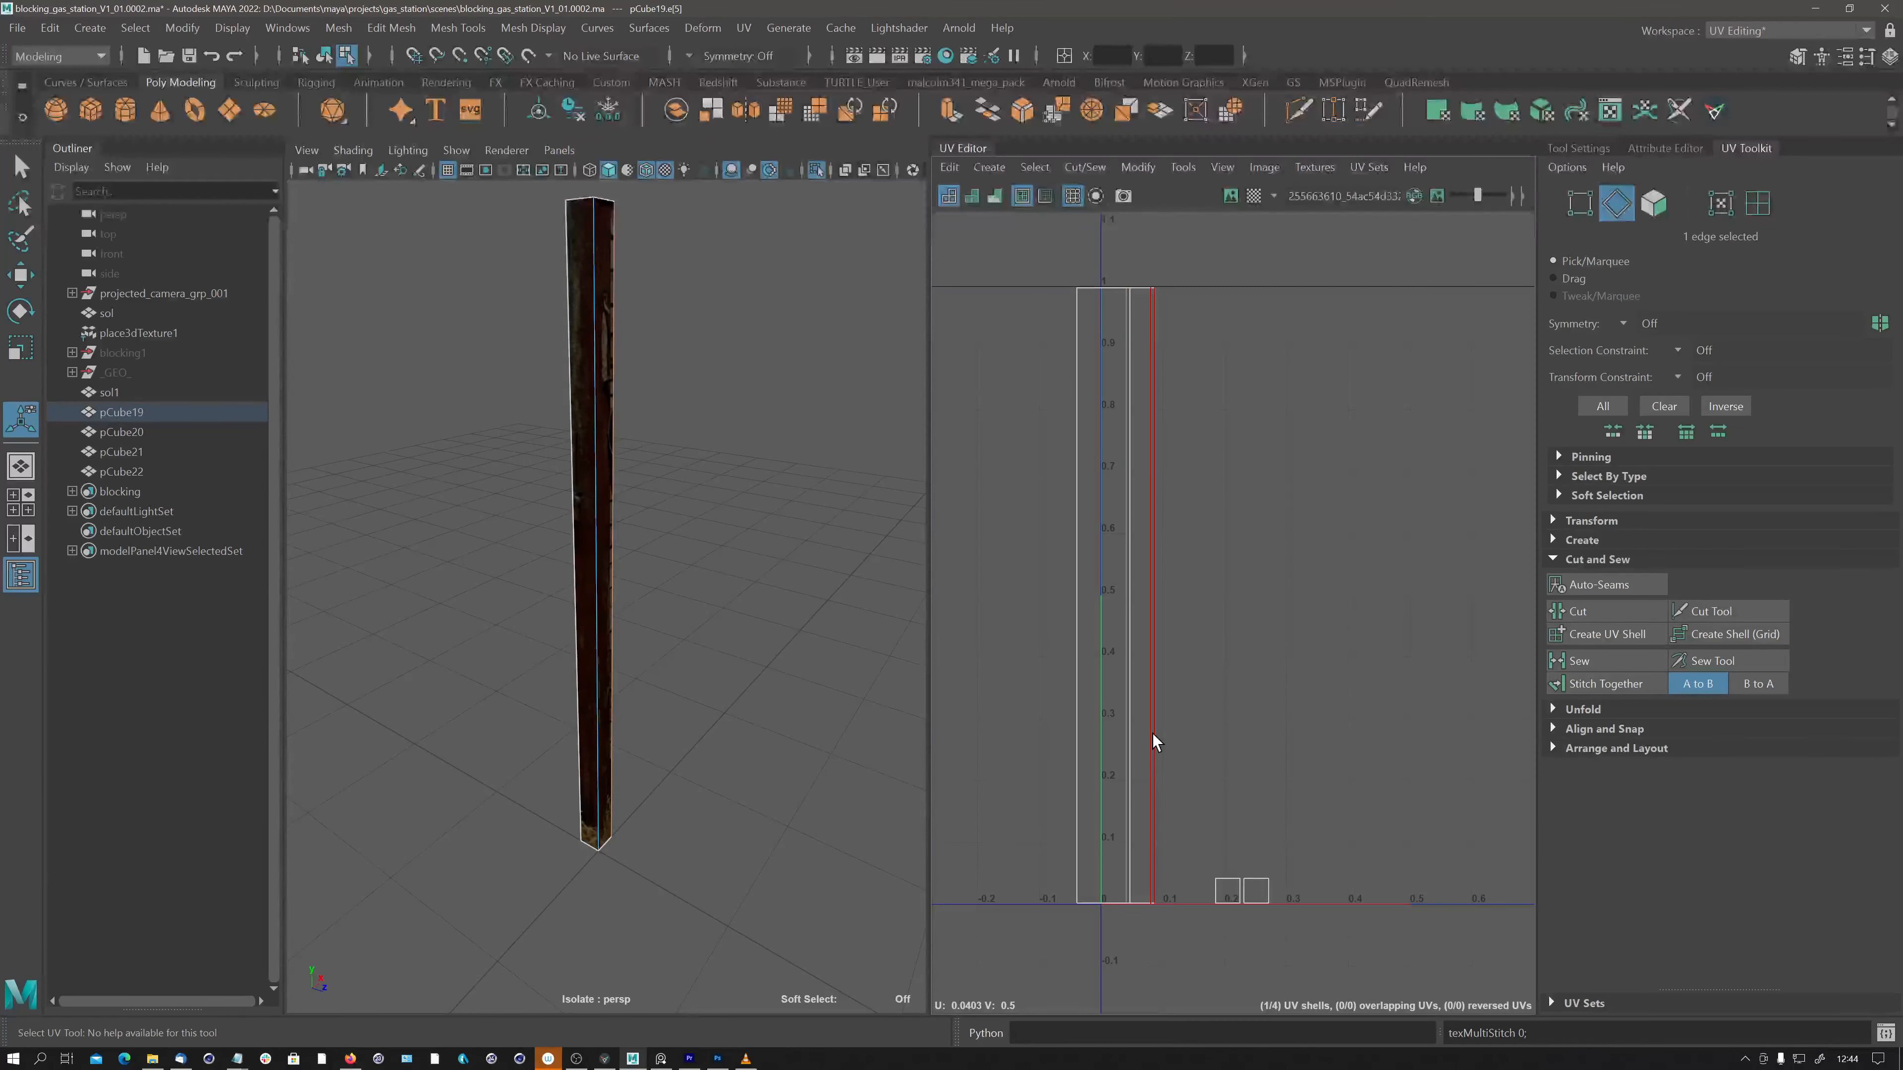
Stitch the last long strip onto the joined UV shell and one small square cap onto the upper end of its second strip.
left_click(1131, 743)
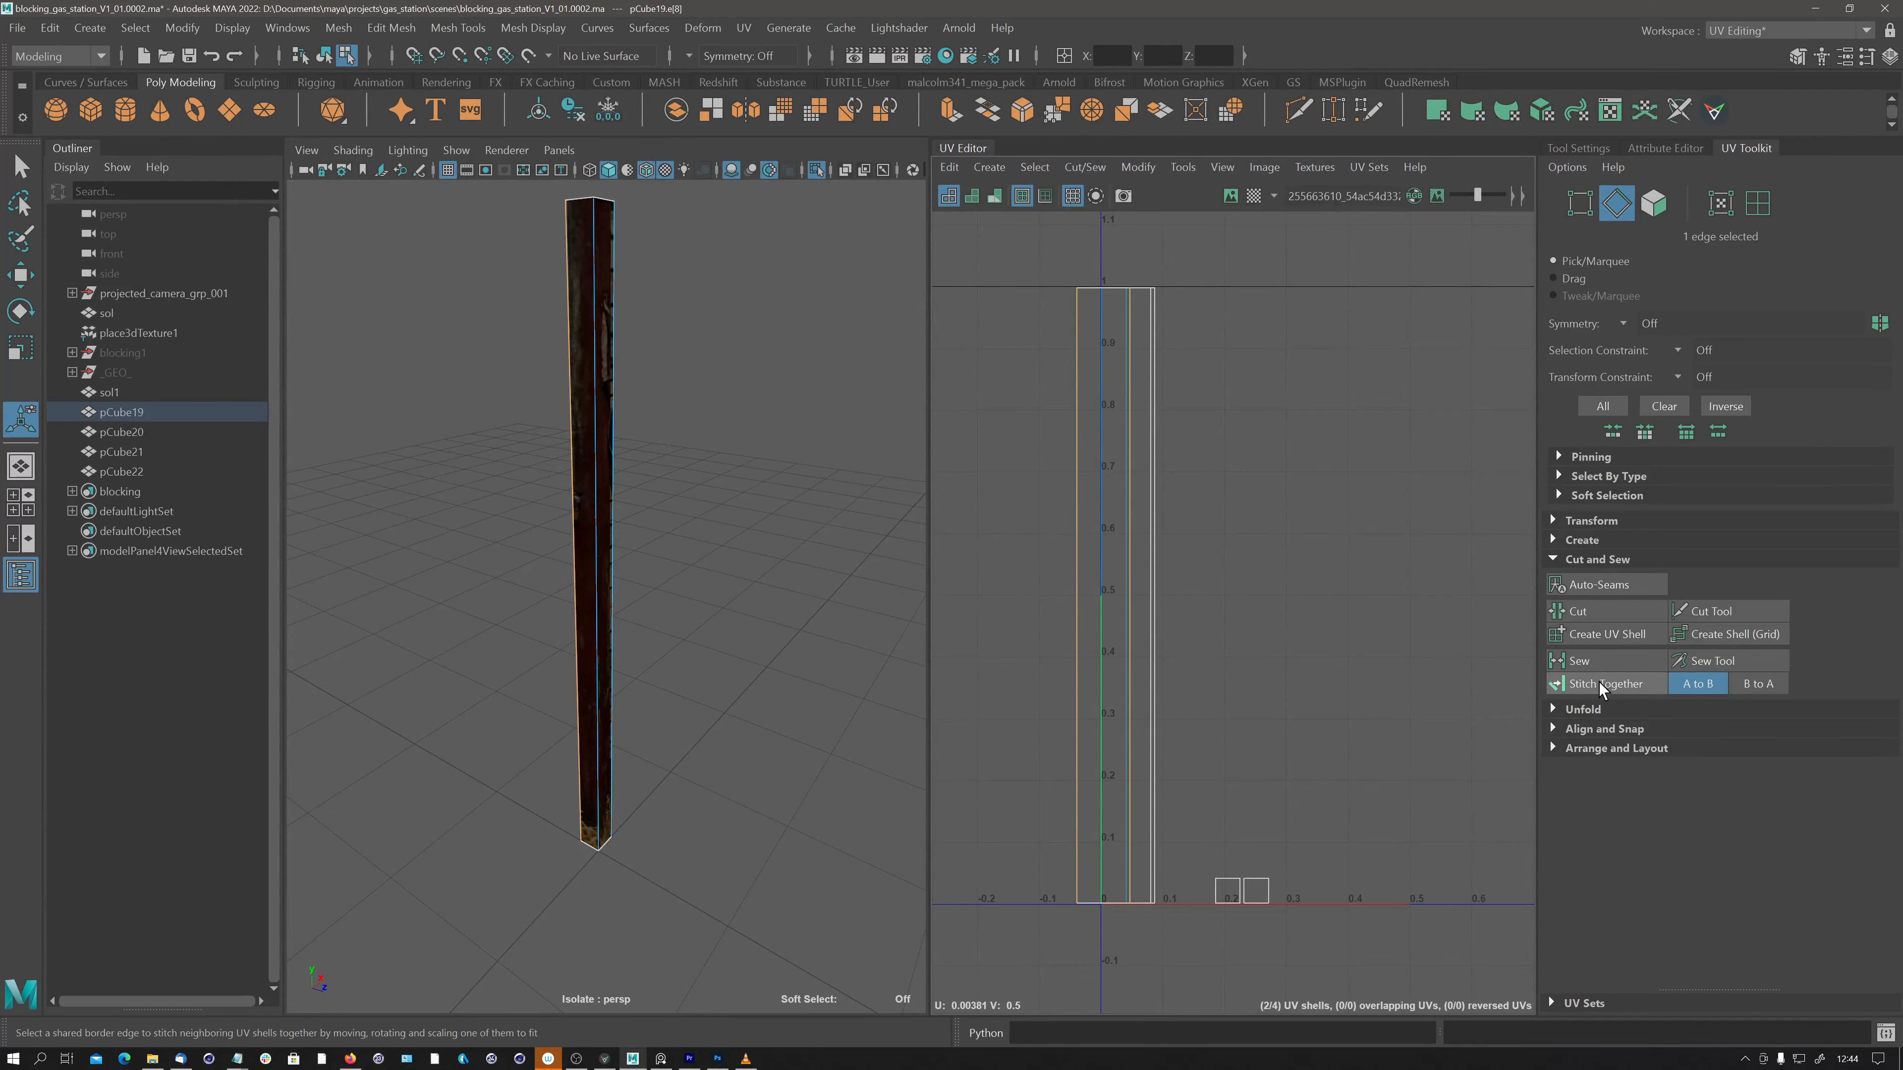
left_click(1153, 613)
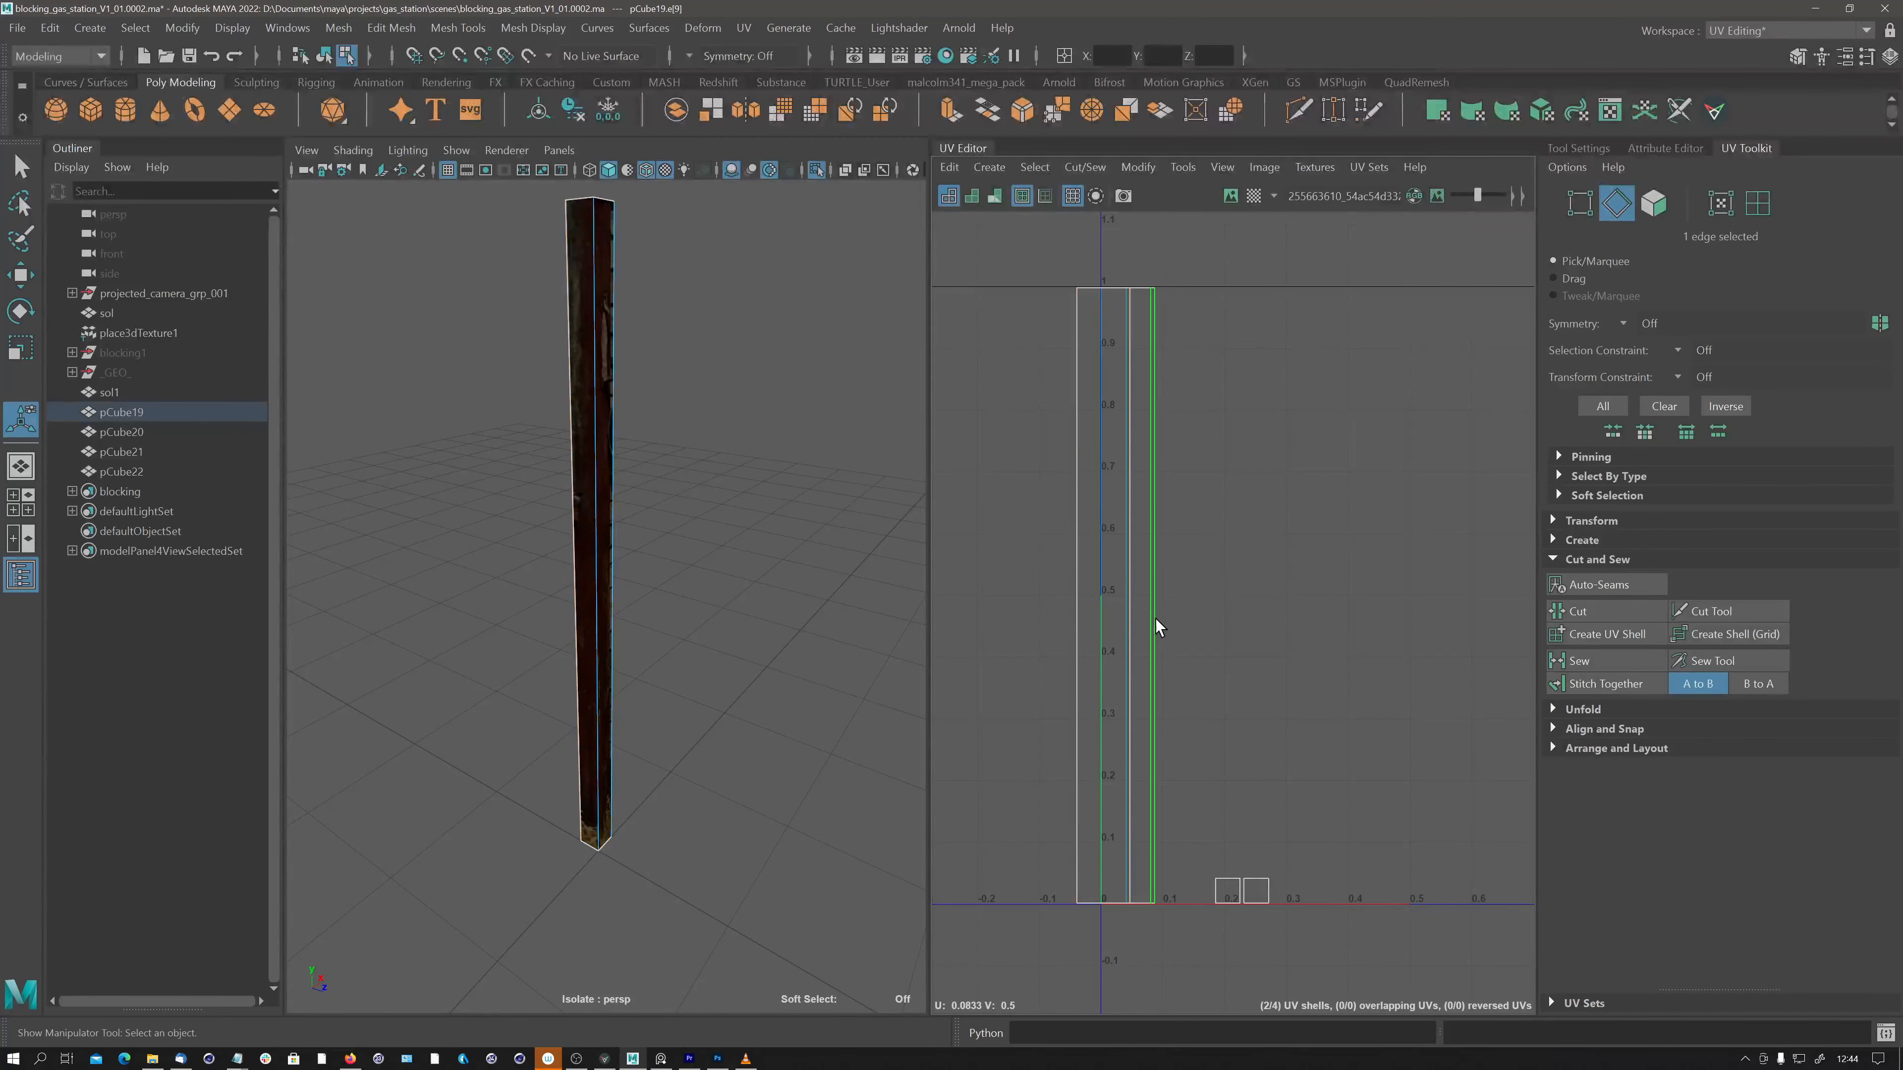
left_click(1605, 681)
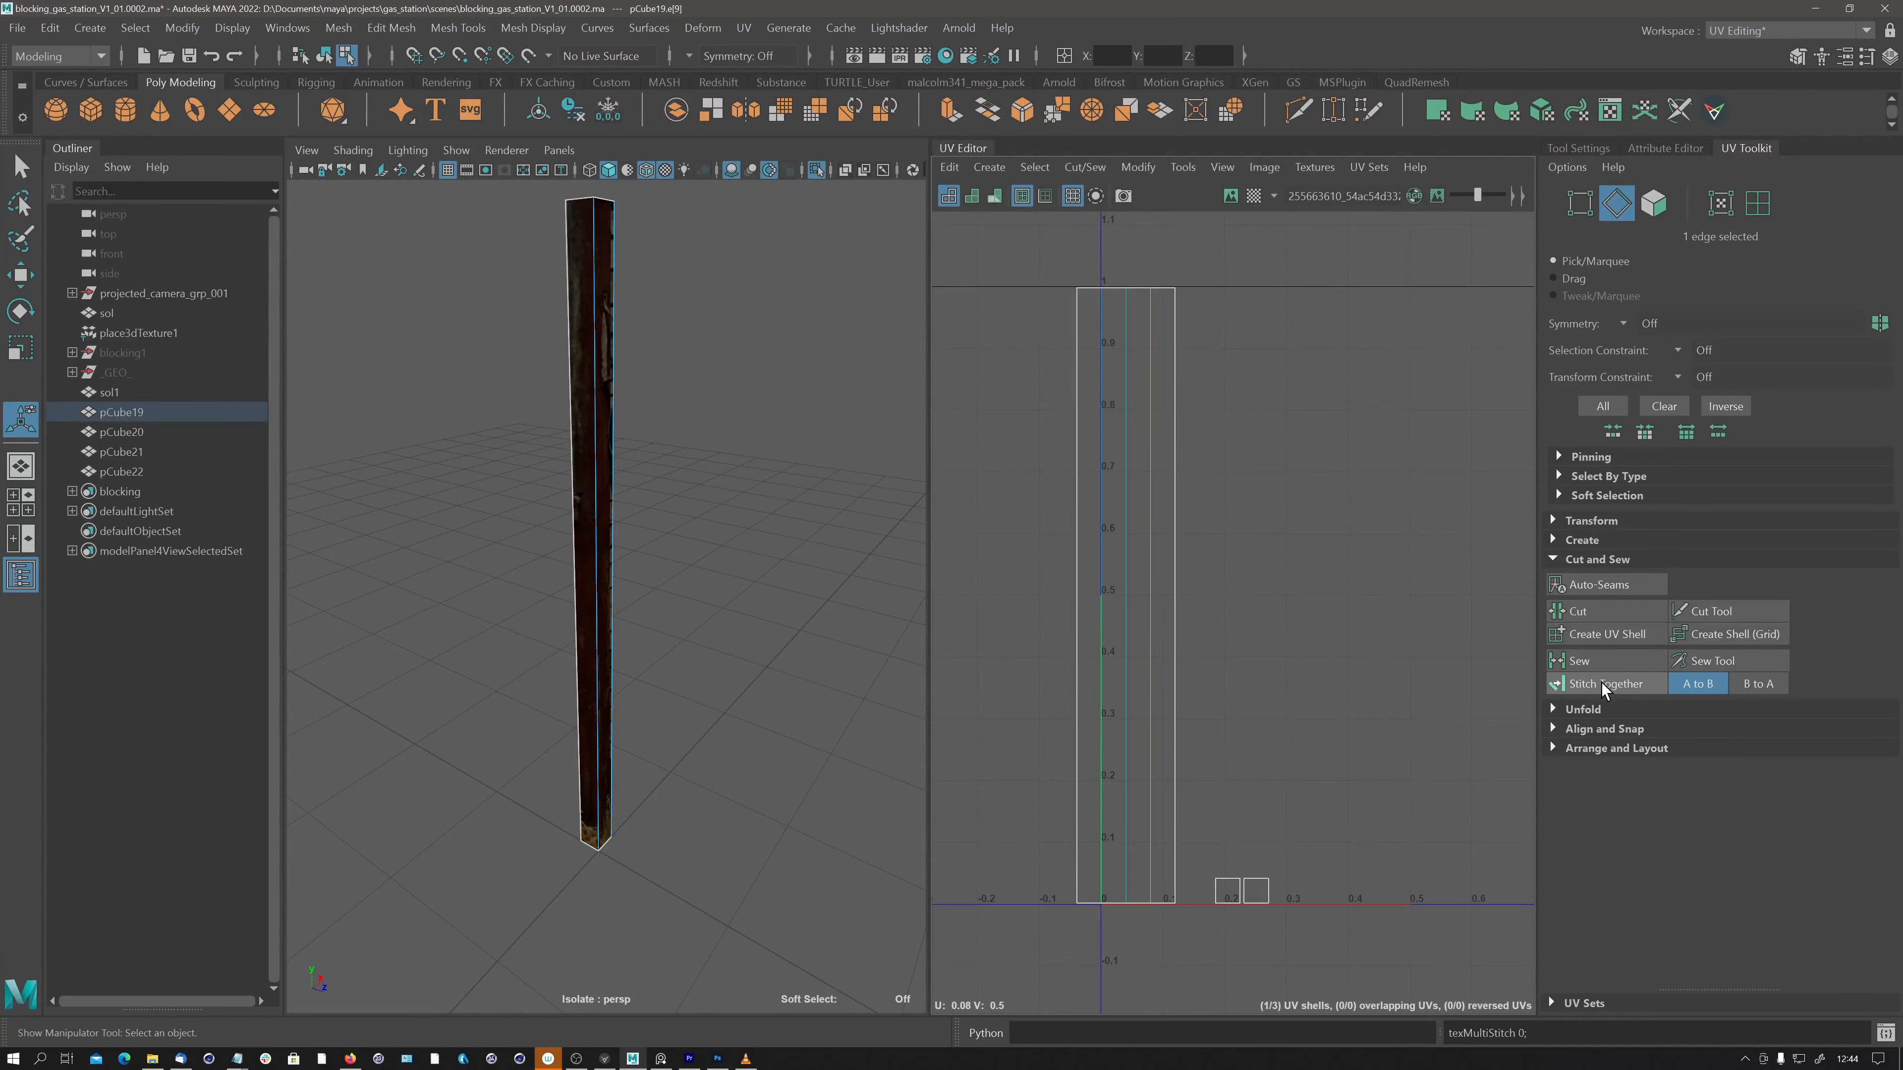
left_click(1234, 904)
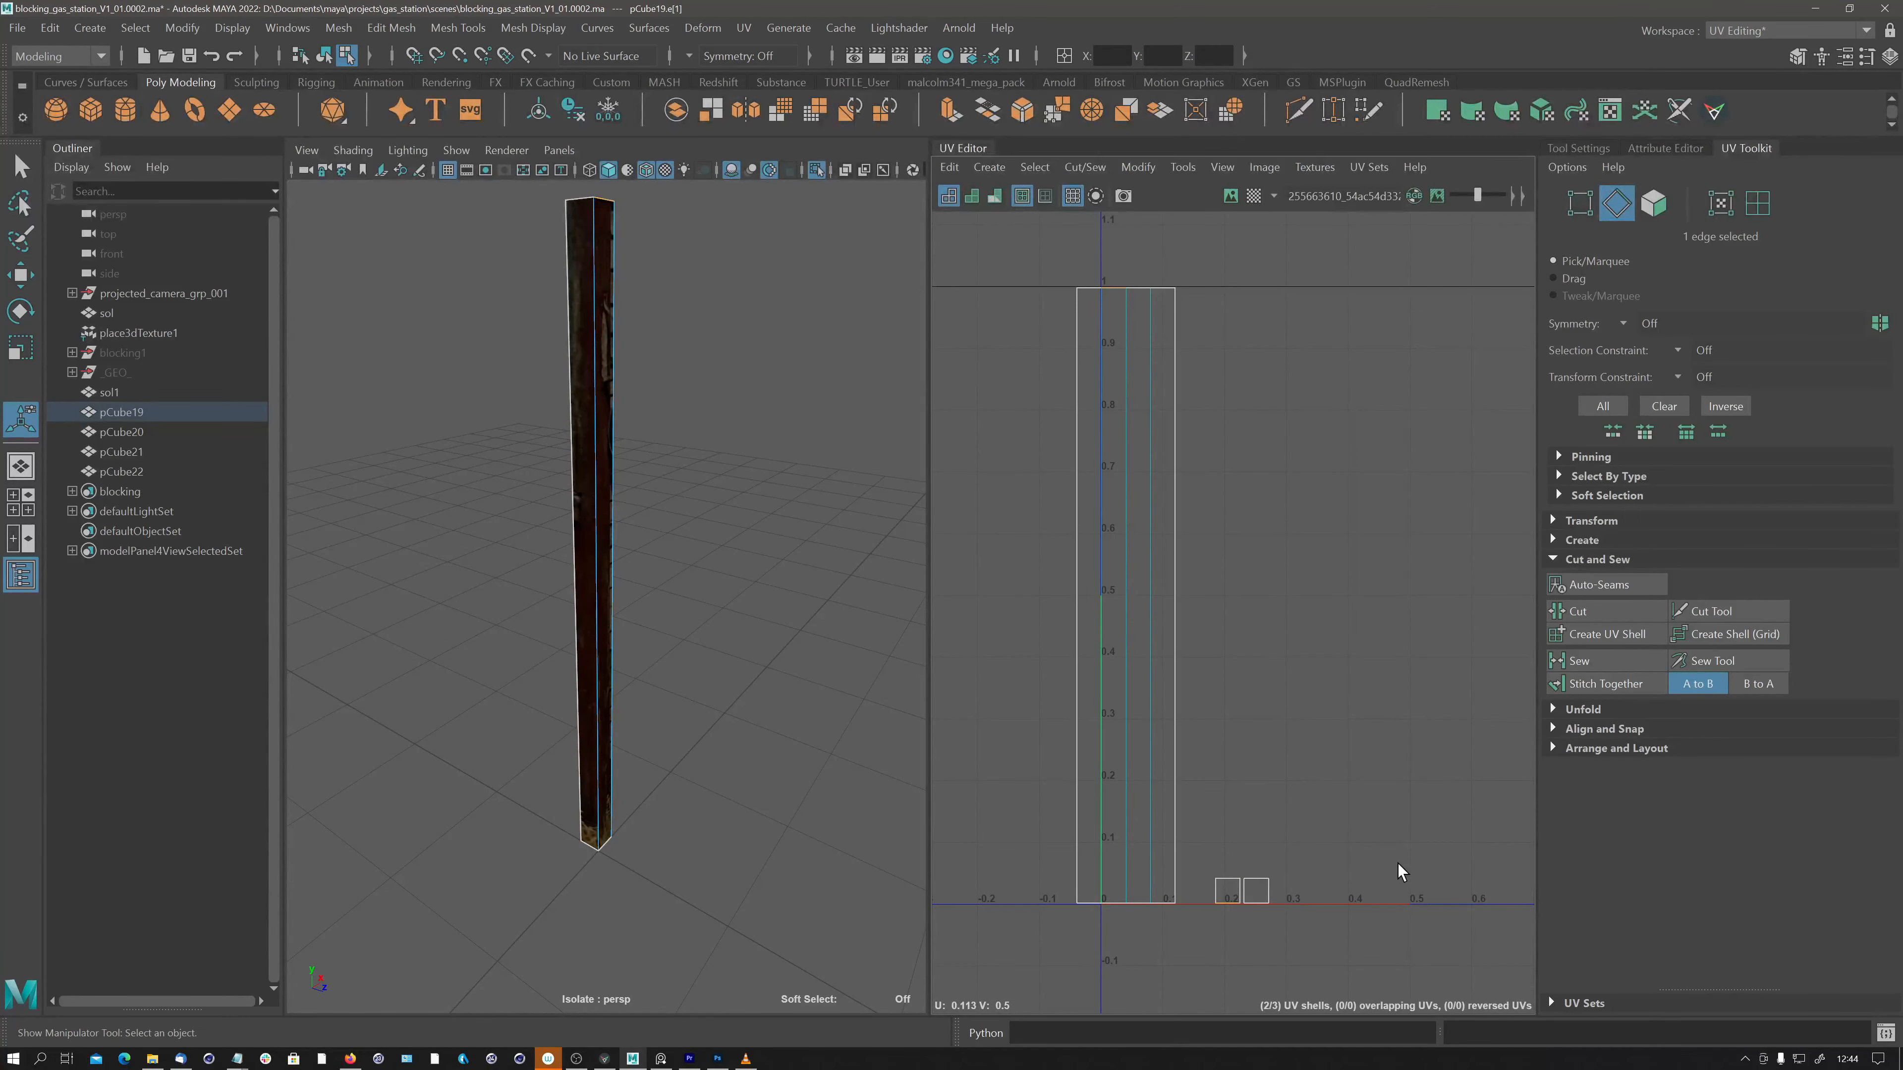
left_click(1613, 686)
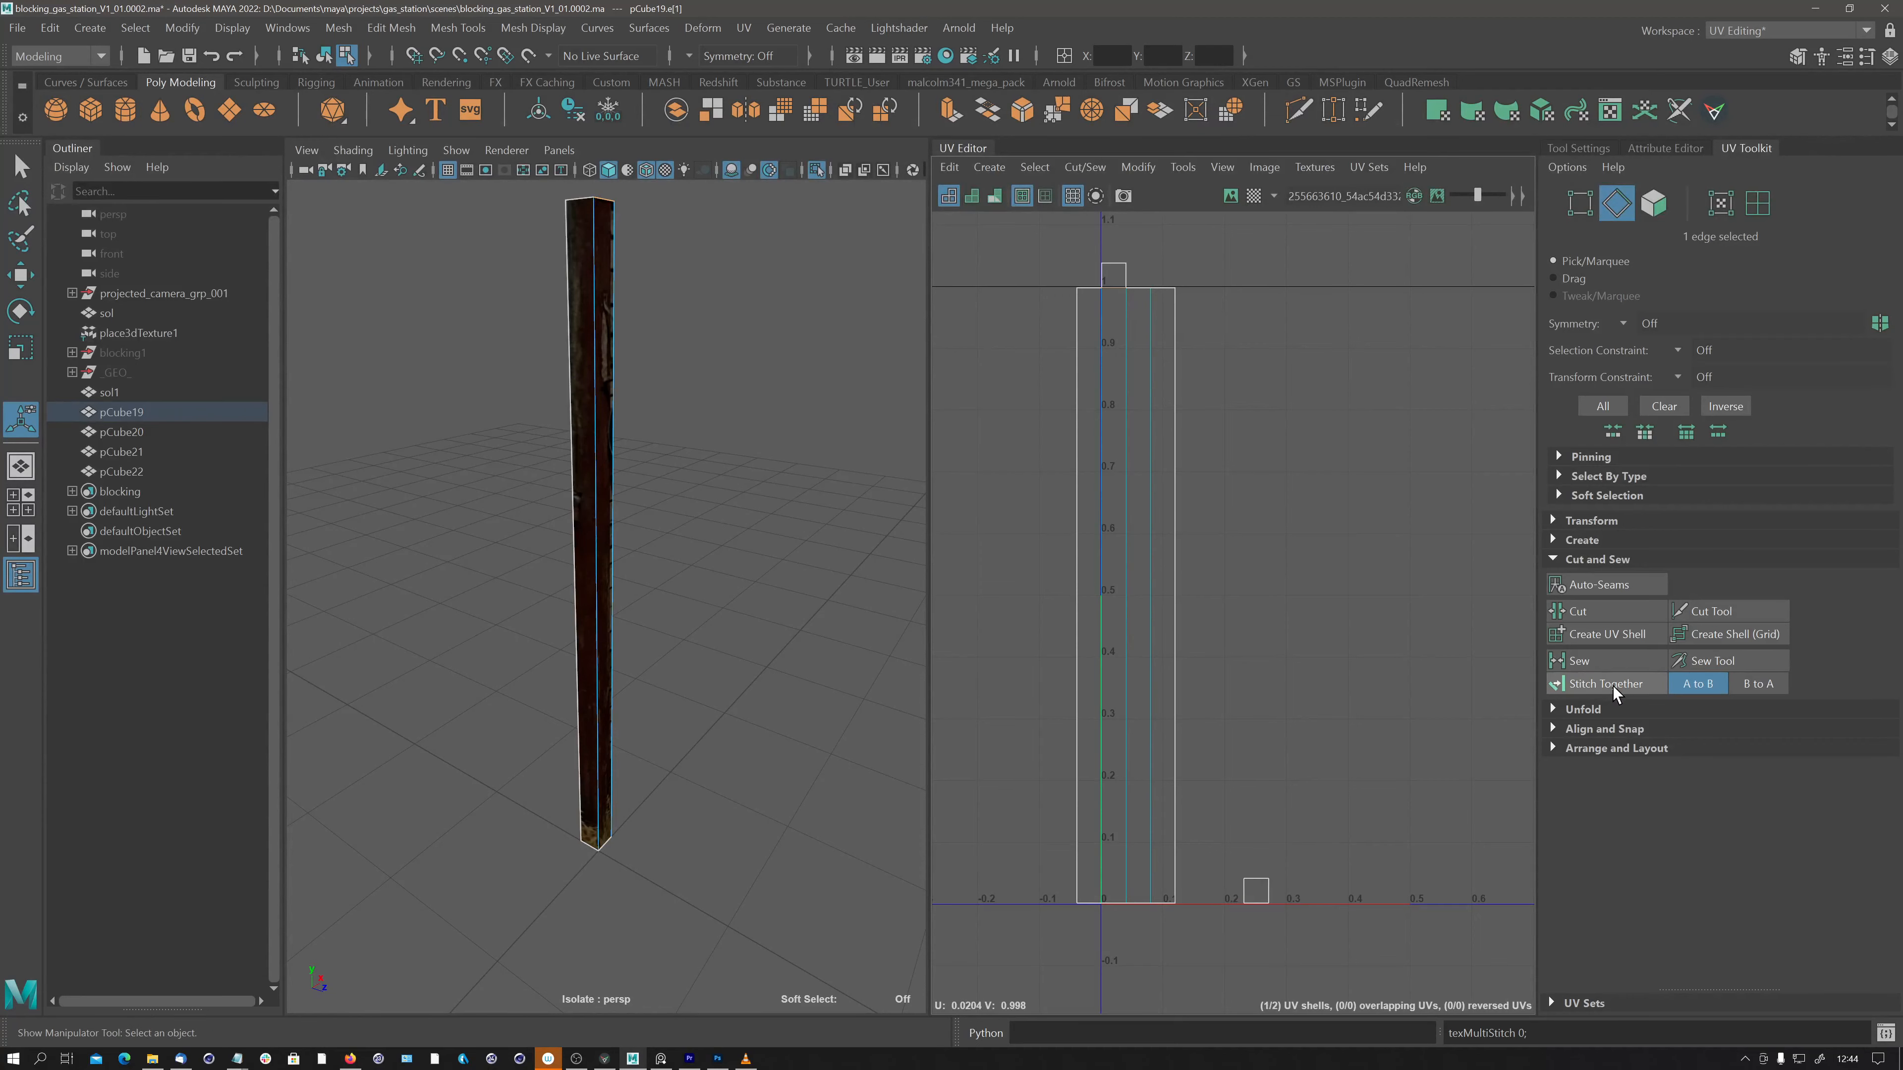
Try stitching the remaining small square cap onto the lower end of the shell's outermost long strip.
left_click(1258, 907)
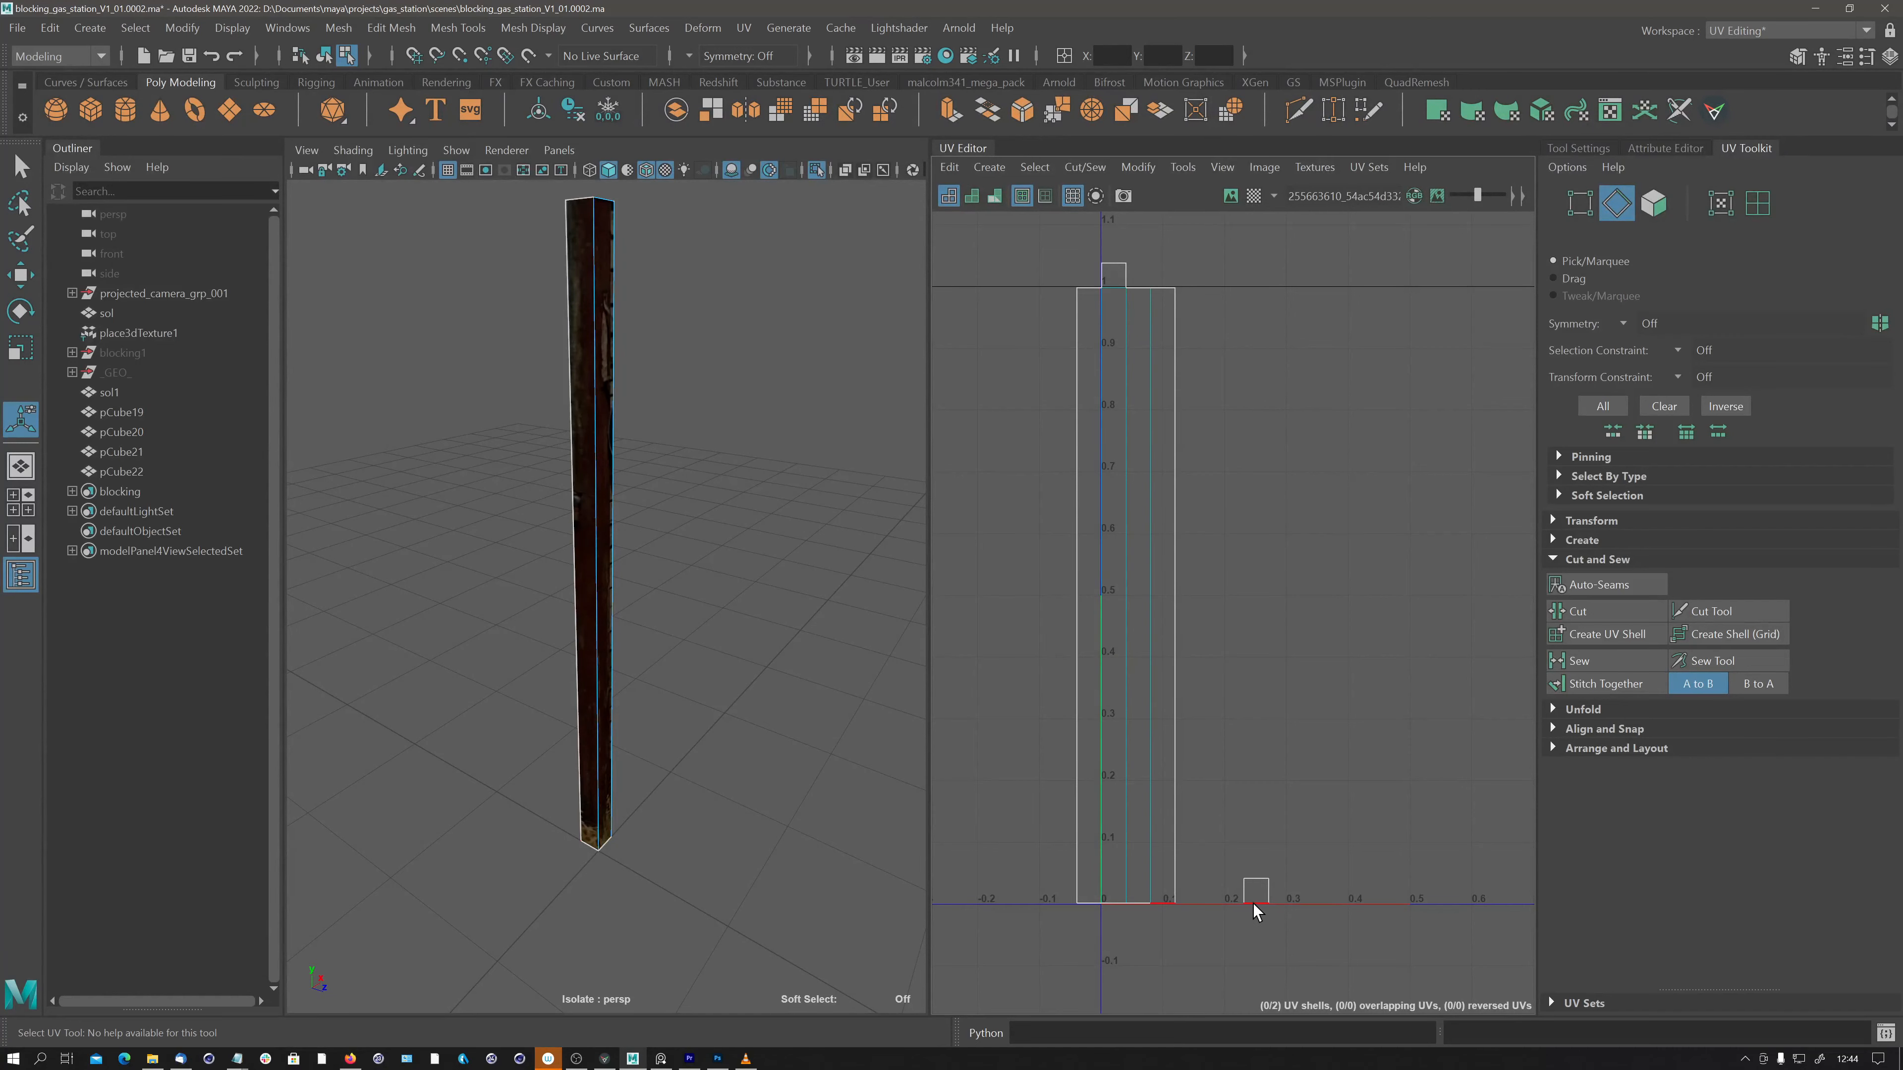
left_click(1592, 683)
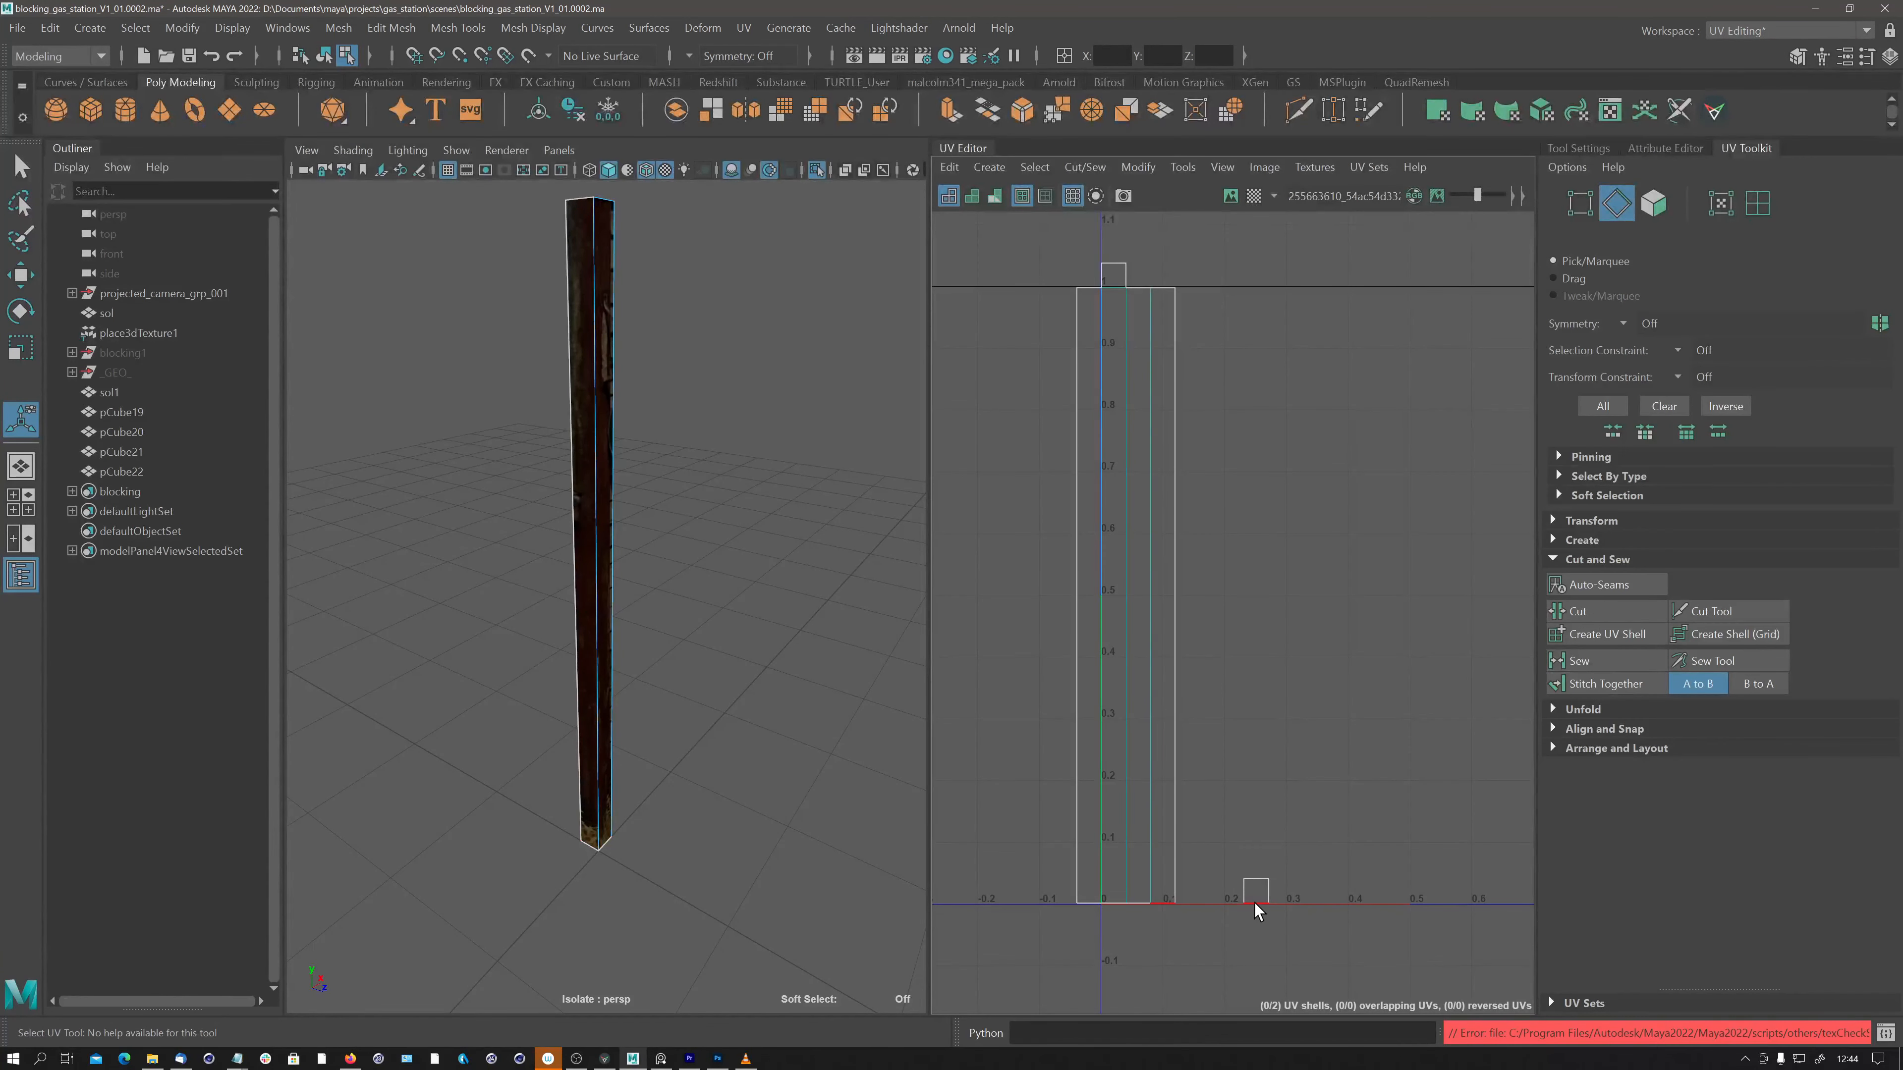
left_click(1257, 917)
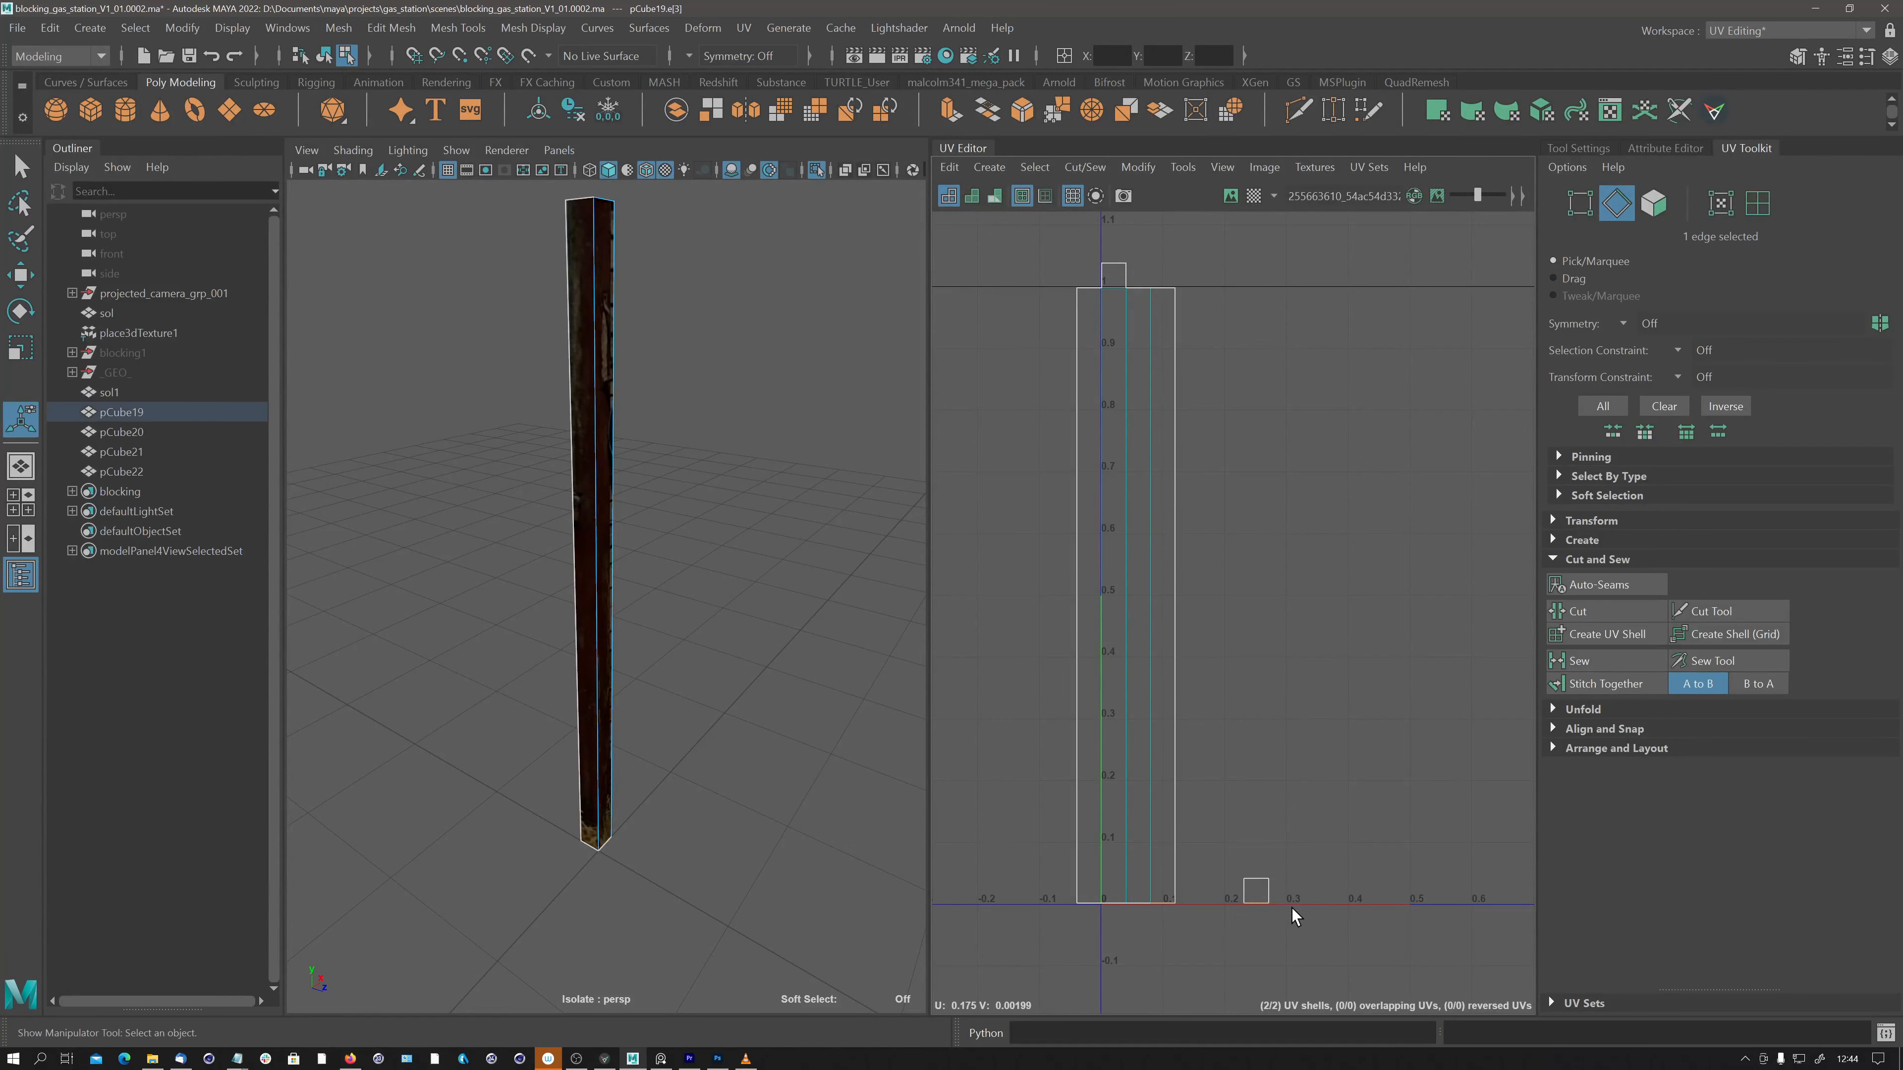
left_click(1596, 684)
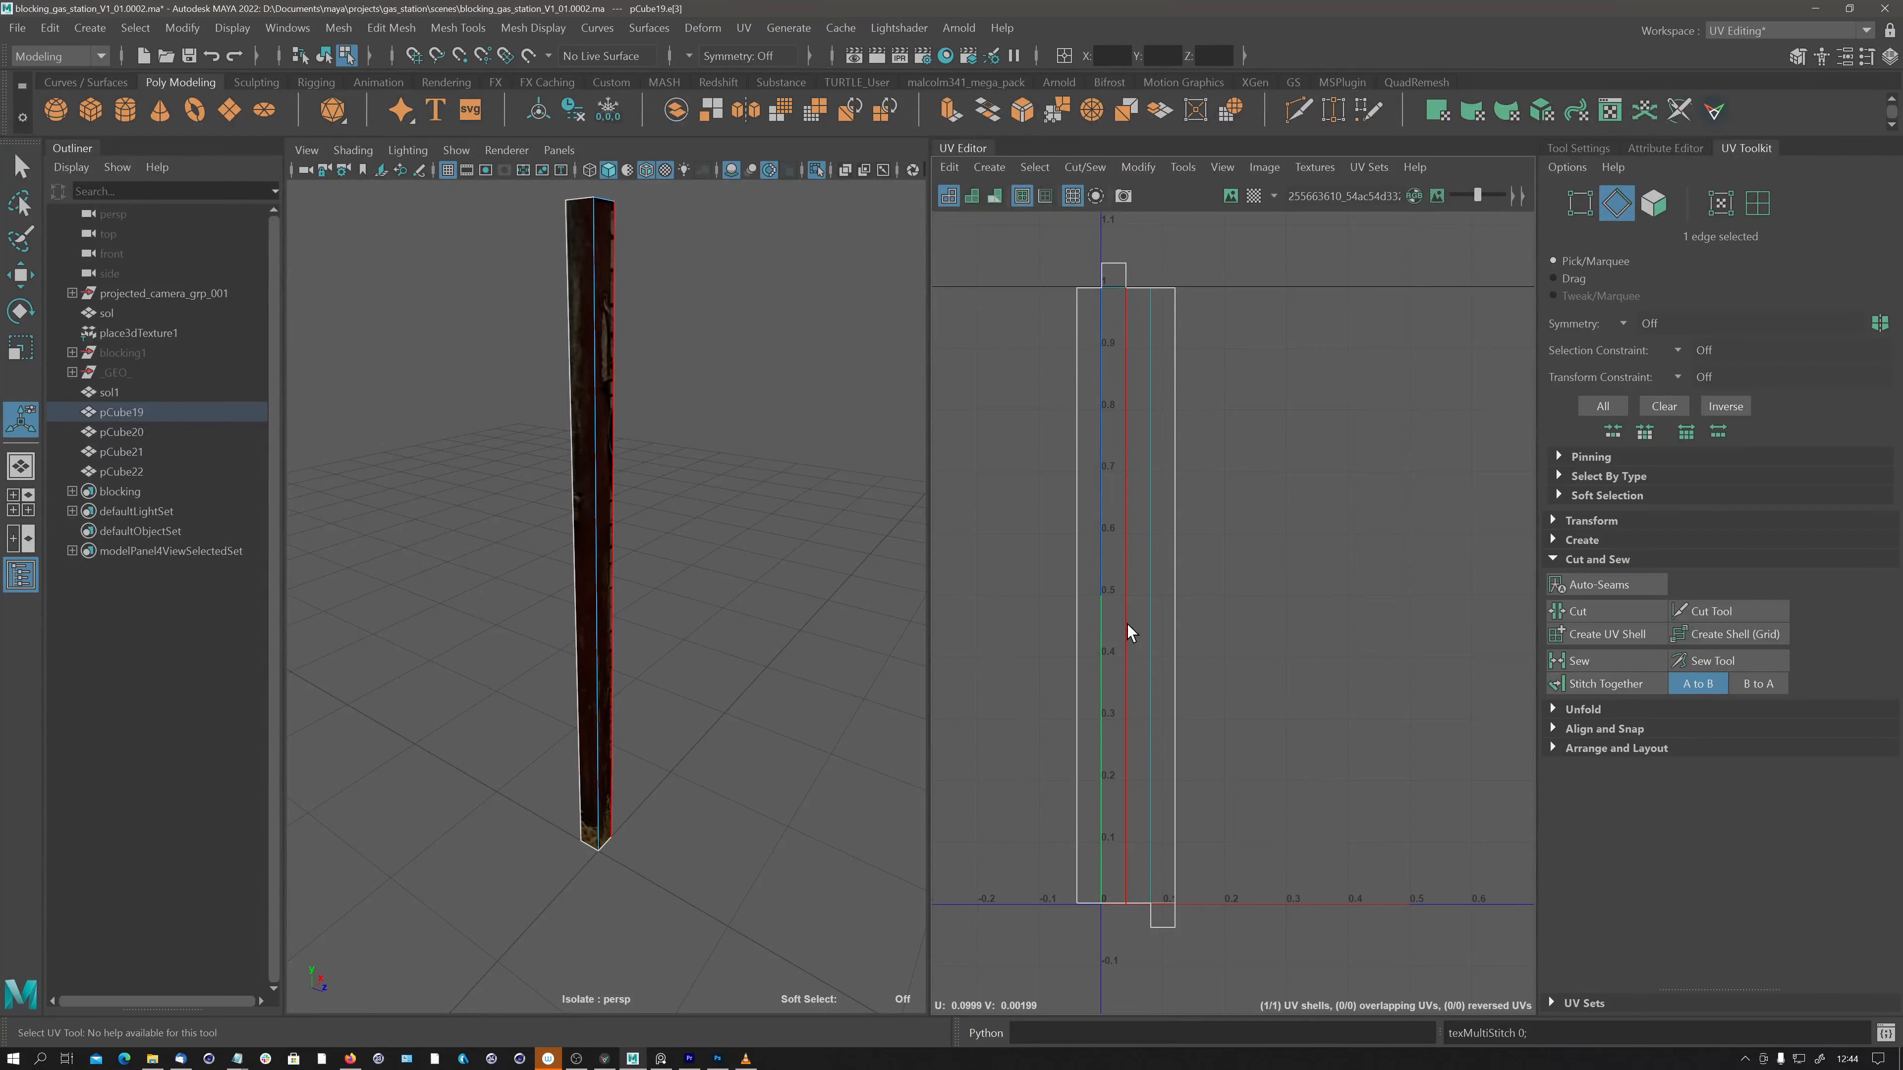
Display the checker map on the post and examine how the pattern runs across its sides.
scroll(1154, 487, "down", 2)
mouse_move(1084, 525)
middle_mouse_down("alt")
mouse_move(1114, 524)
mouse_move(1099, 528)
middle_mouse_up("alt")
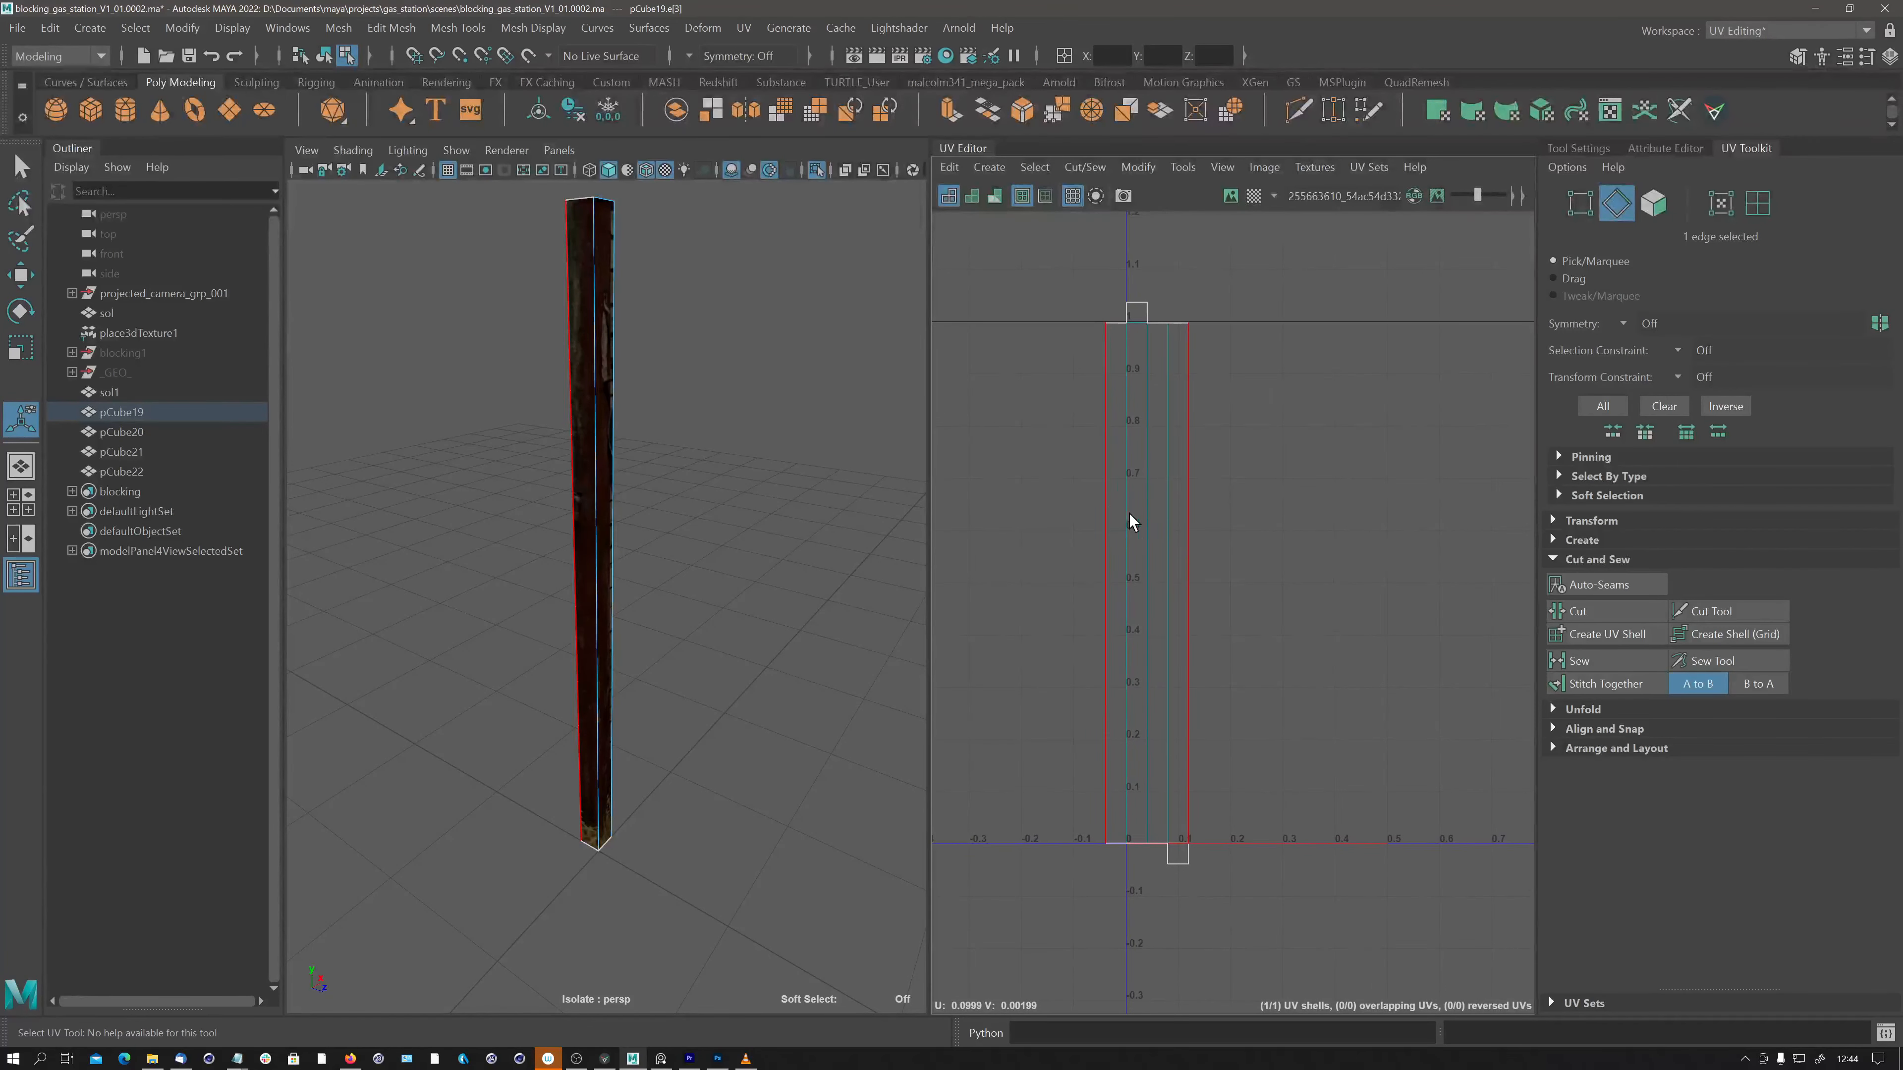
right_click_drag(1129, 519, 1087, 519, "alt")
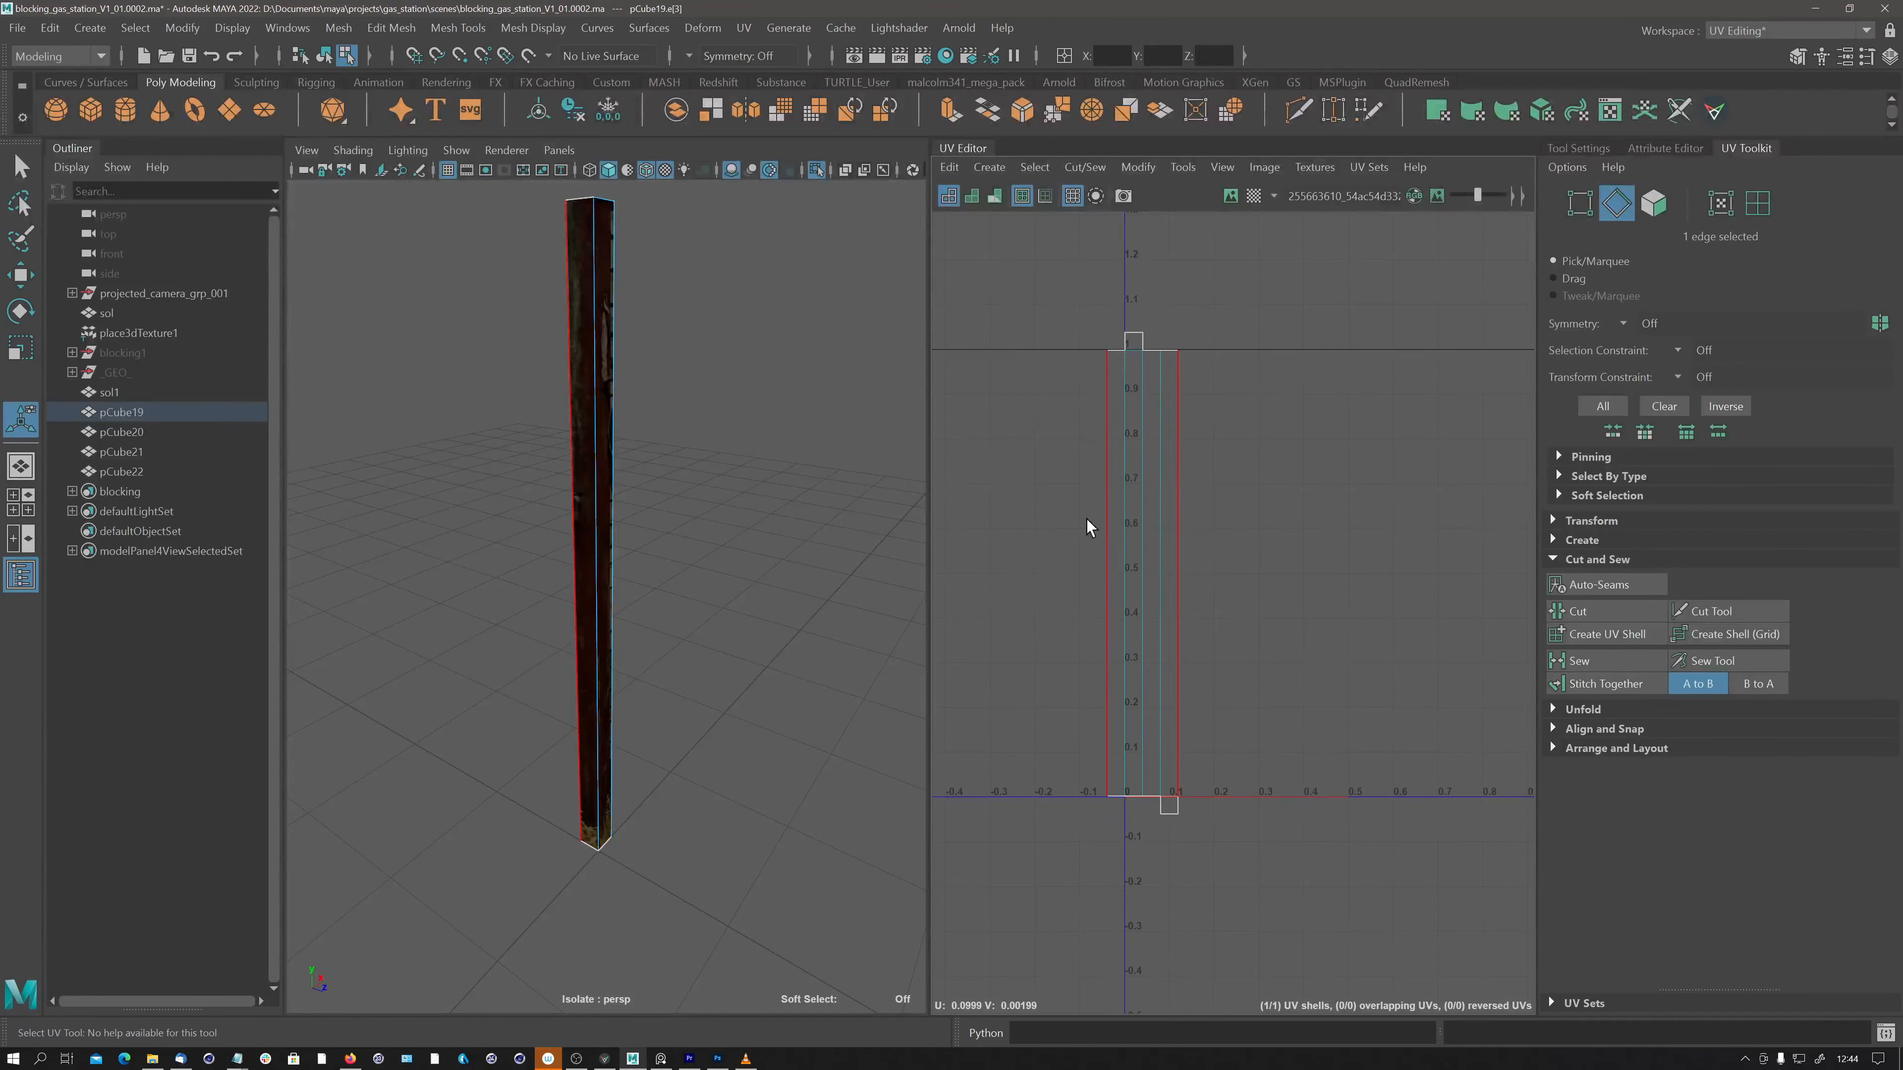
left_click(1254, 196)
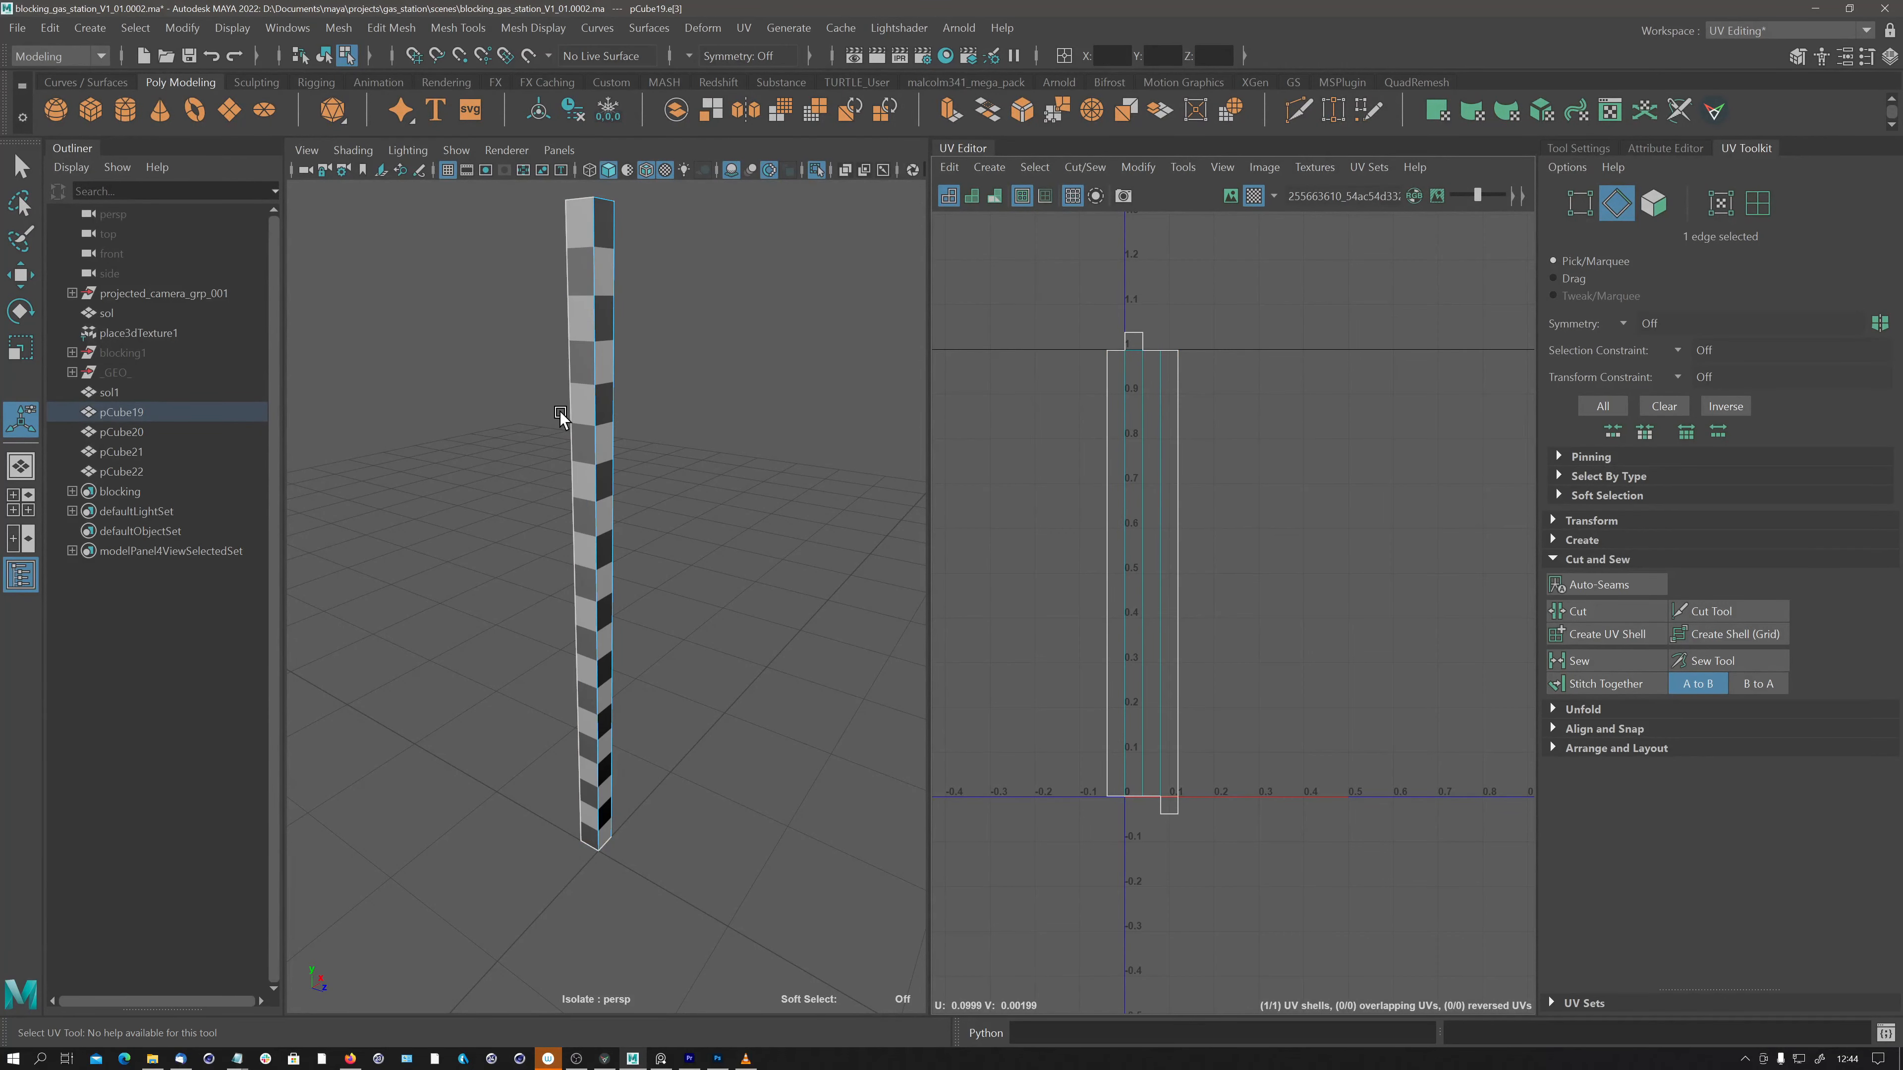
mouse_move(559, 412)
left_mouse_down("alt")
mouse_move(659, 417)
mouse_move(582, 387)
left_mouse_up("alt")
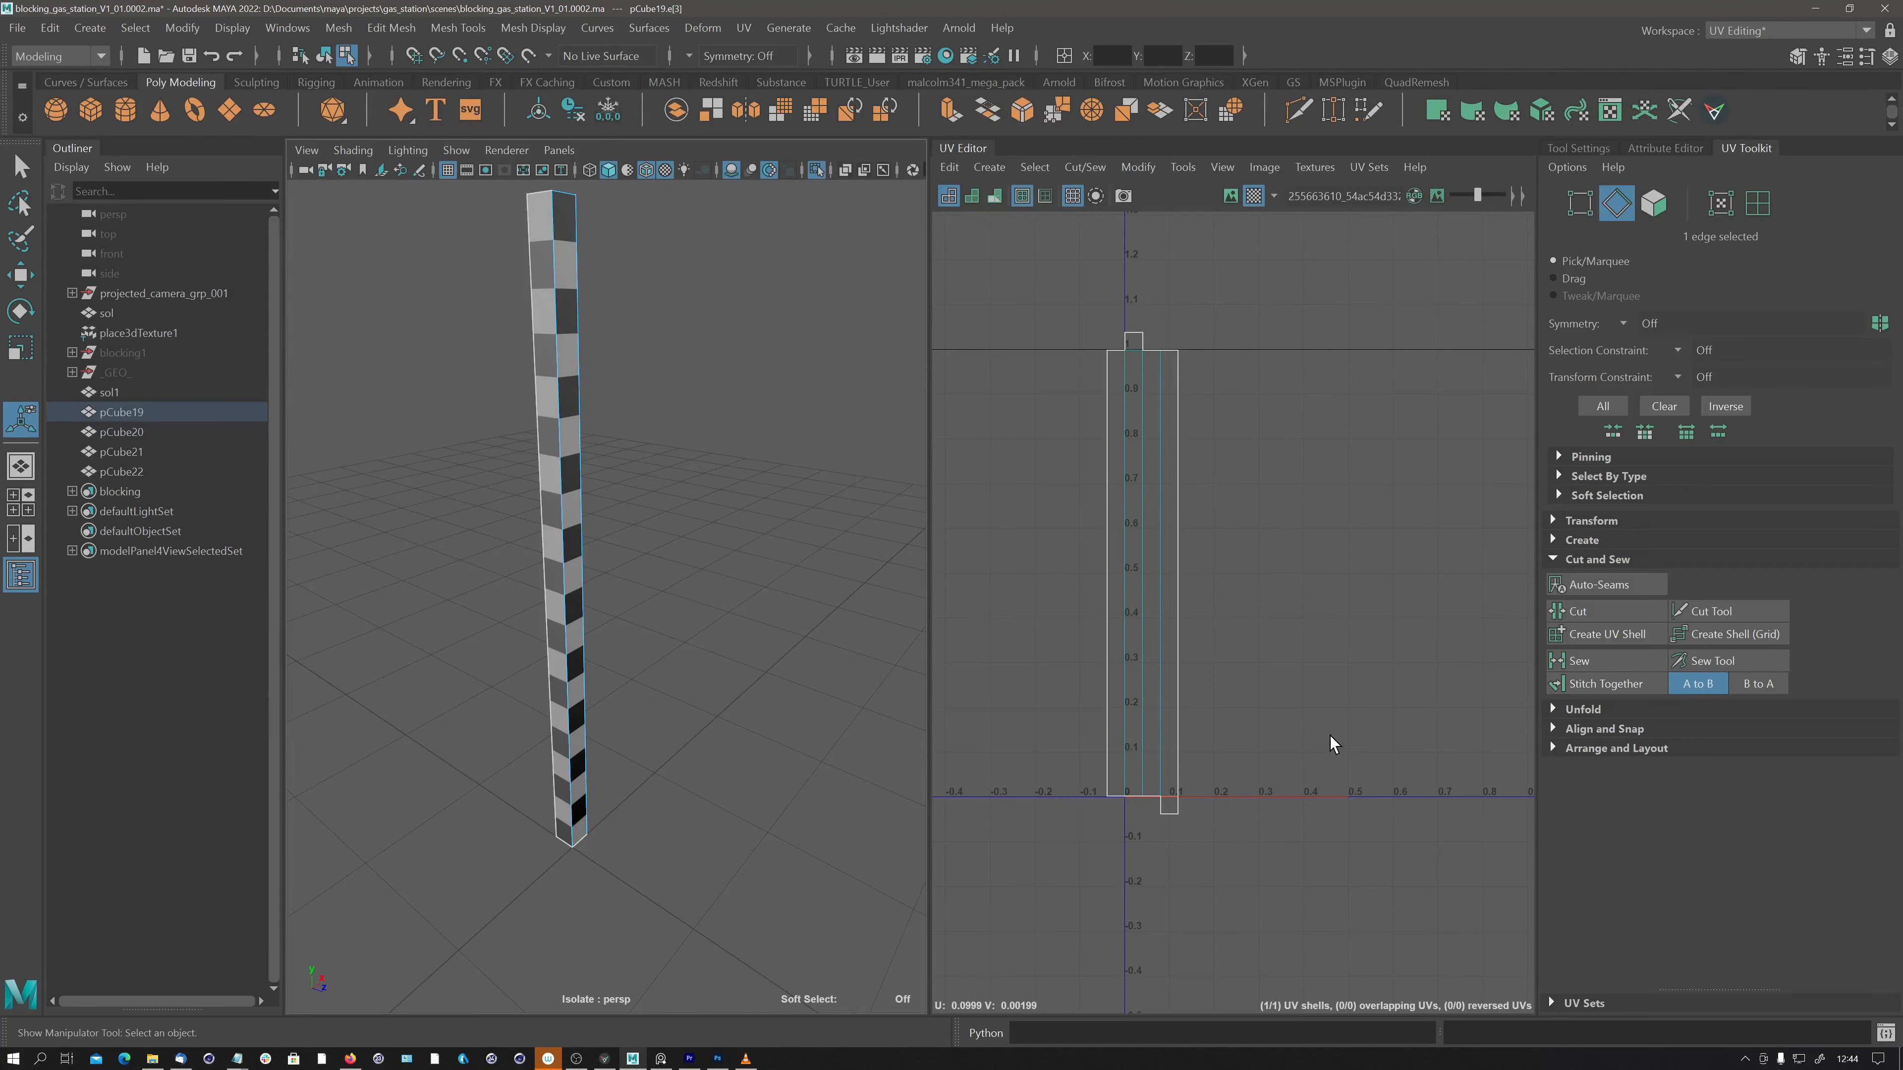
Undo the last stitch and stitch the remaining cap onto the lower end of the strip that carries the other cap.
key("ctrl+z")
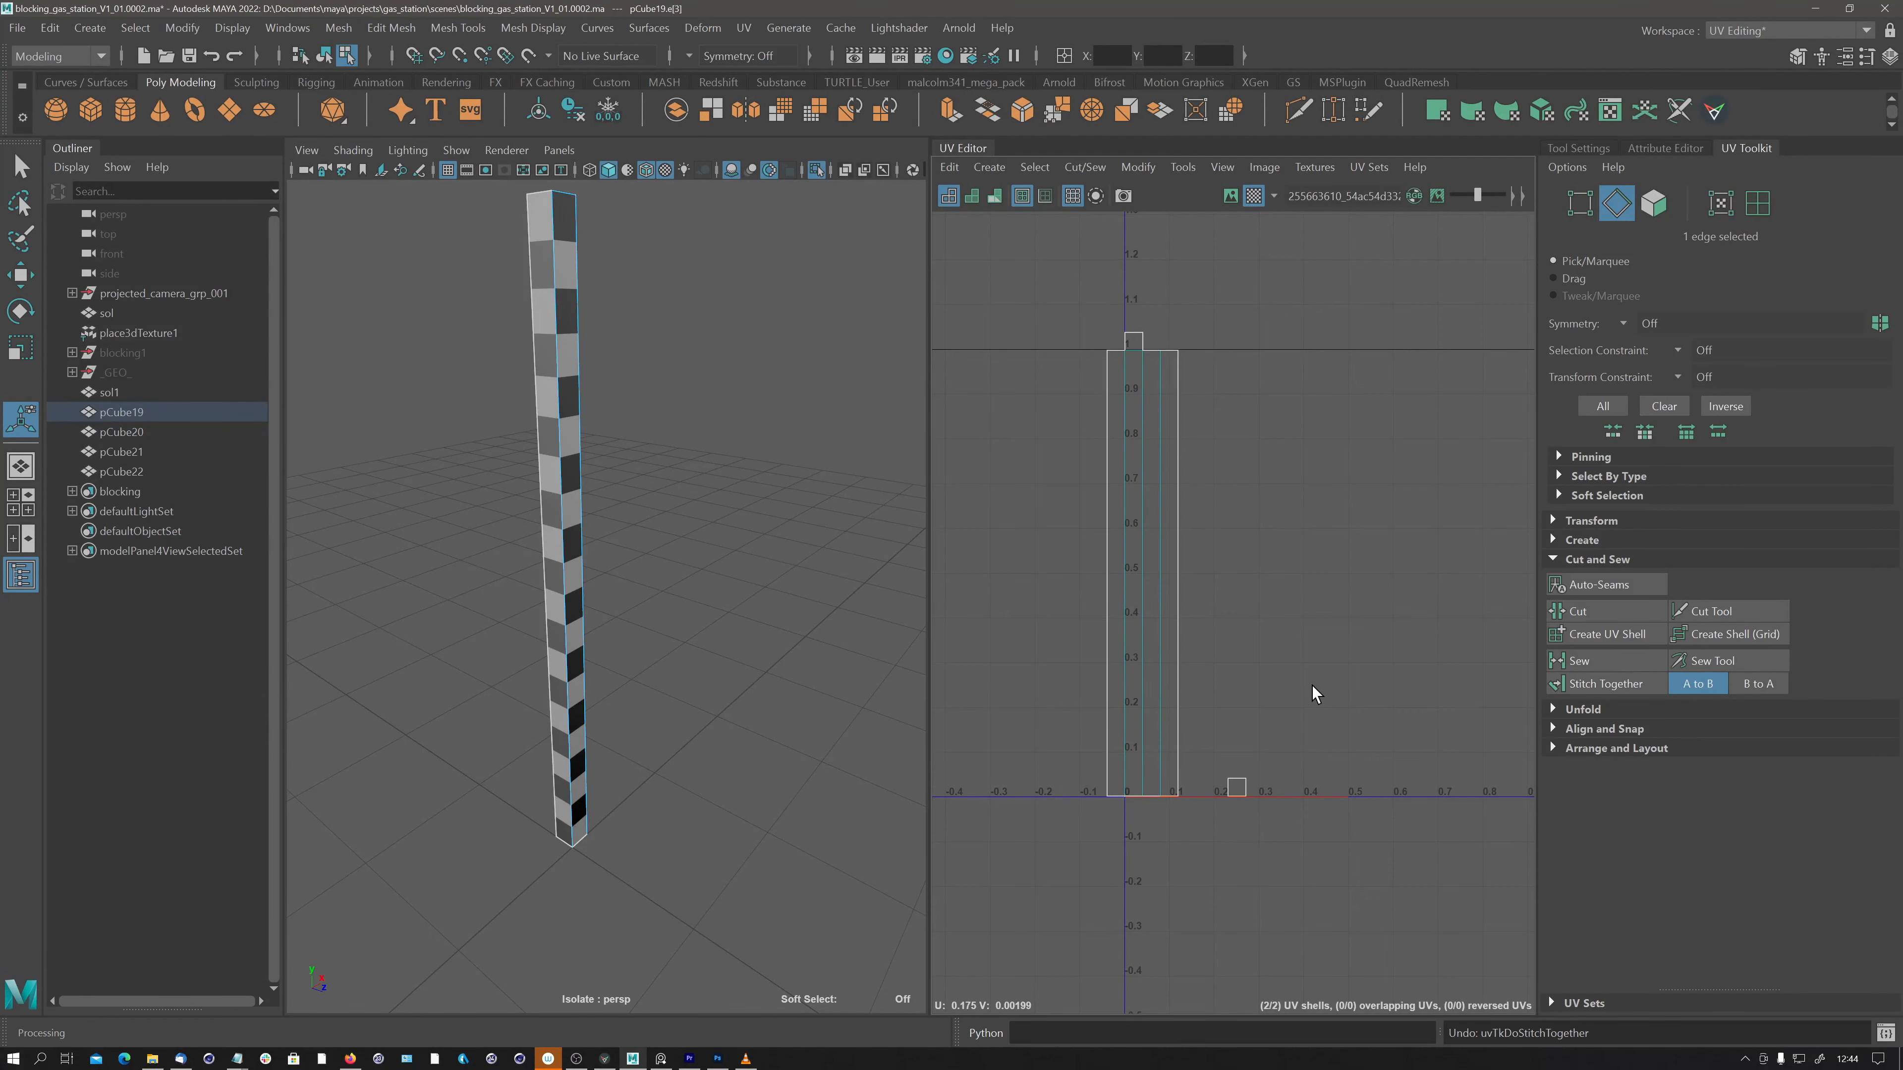
left_click(1135, 804)
left_click(1591, 685)
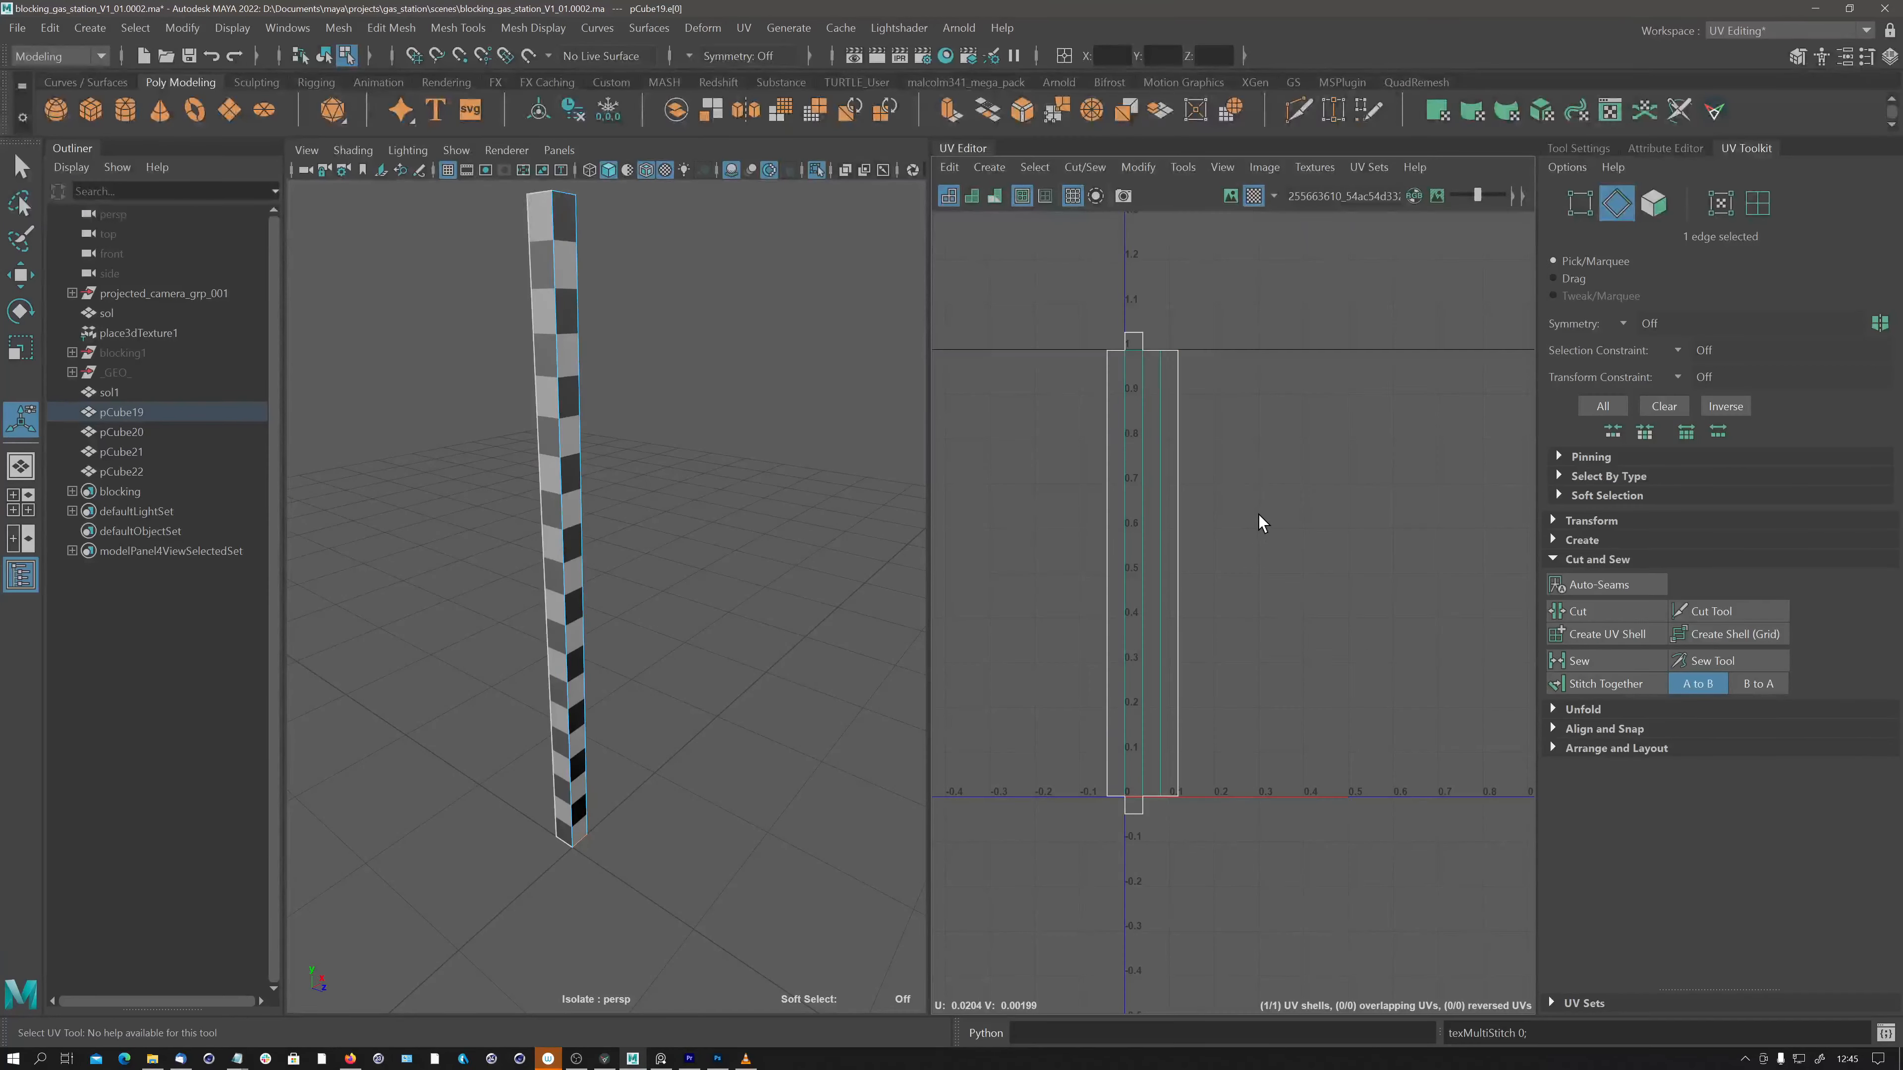
Lay out the post's whole UV shell, and scale and shift it slightly to fit just inside the 0 to 1 tile.
right_click_drag(1162, 554, 967, 627, "shift")
left_click(1138, 547)
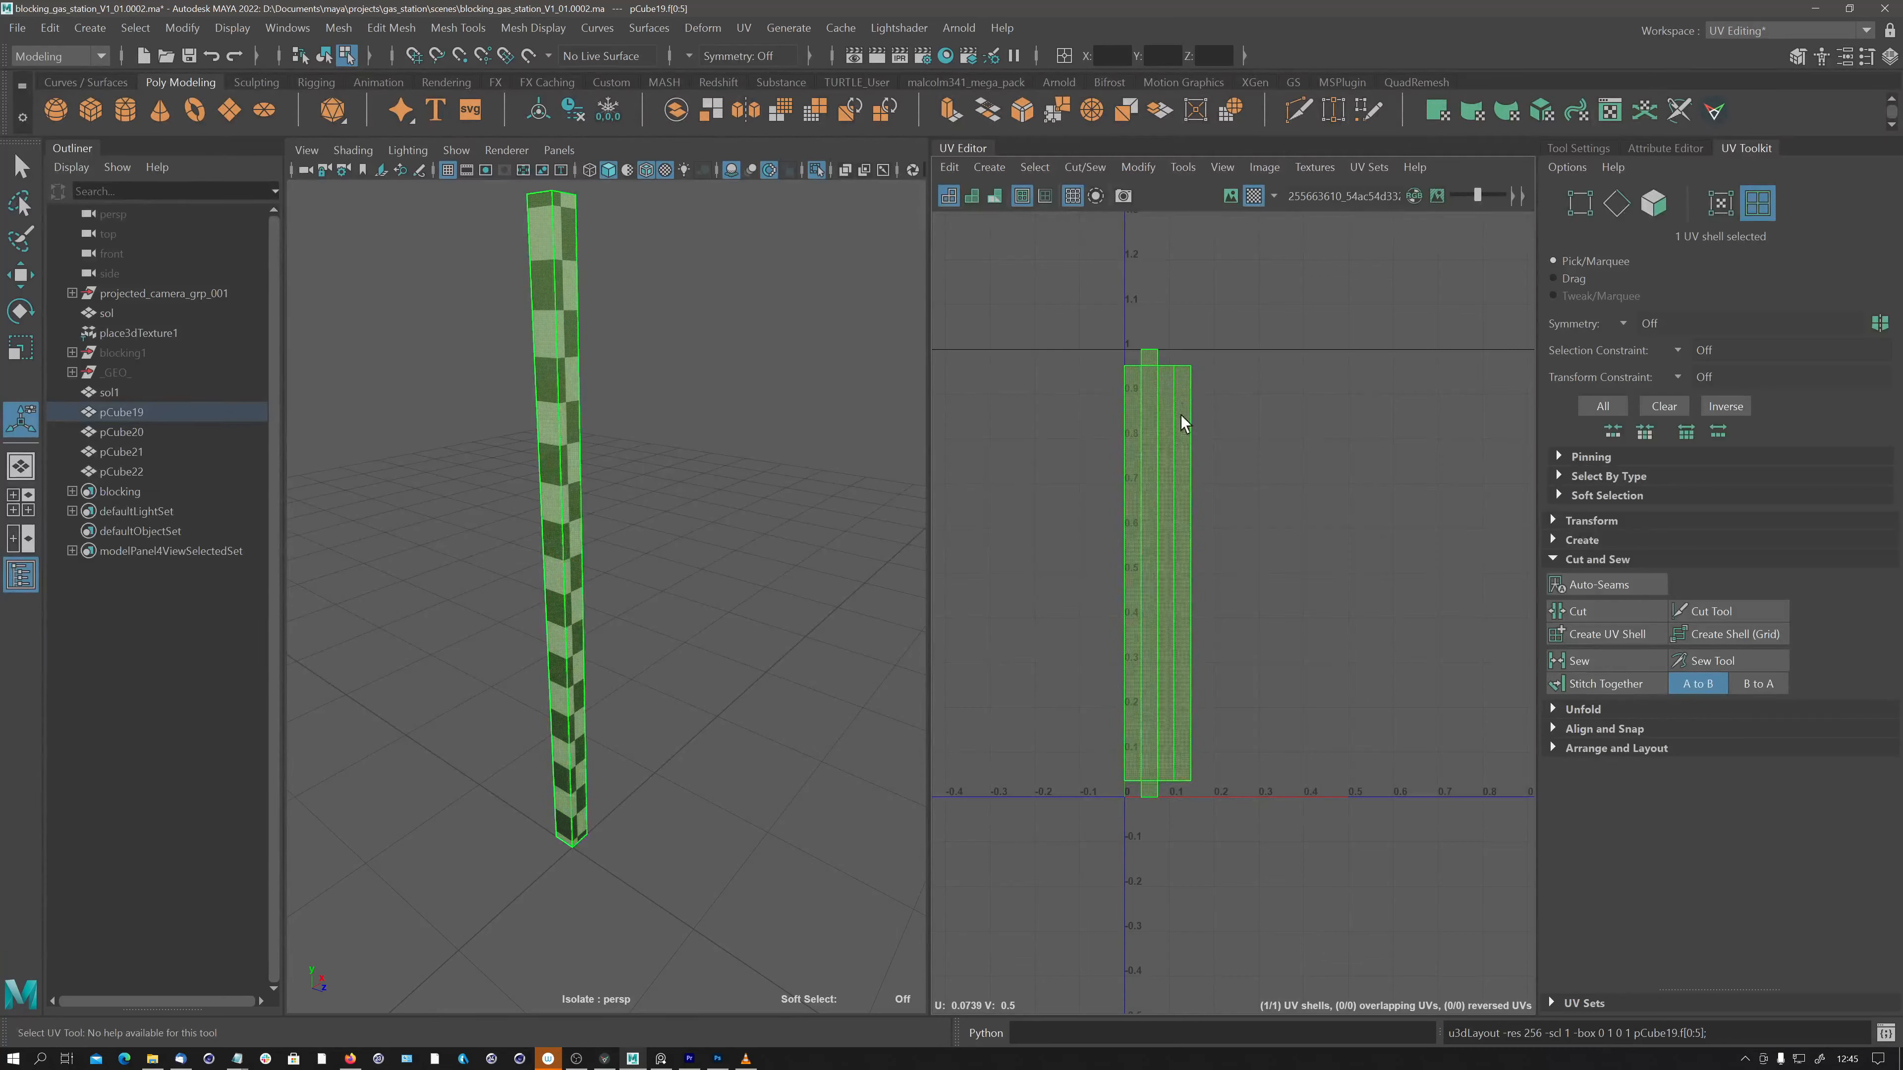
key("r")
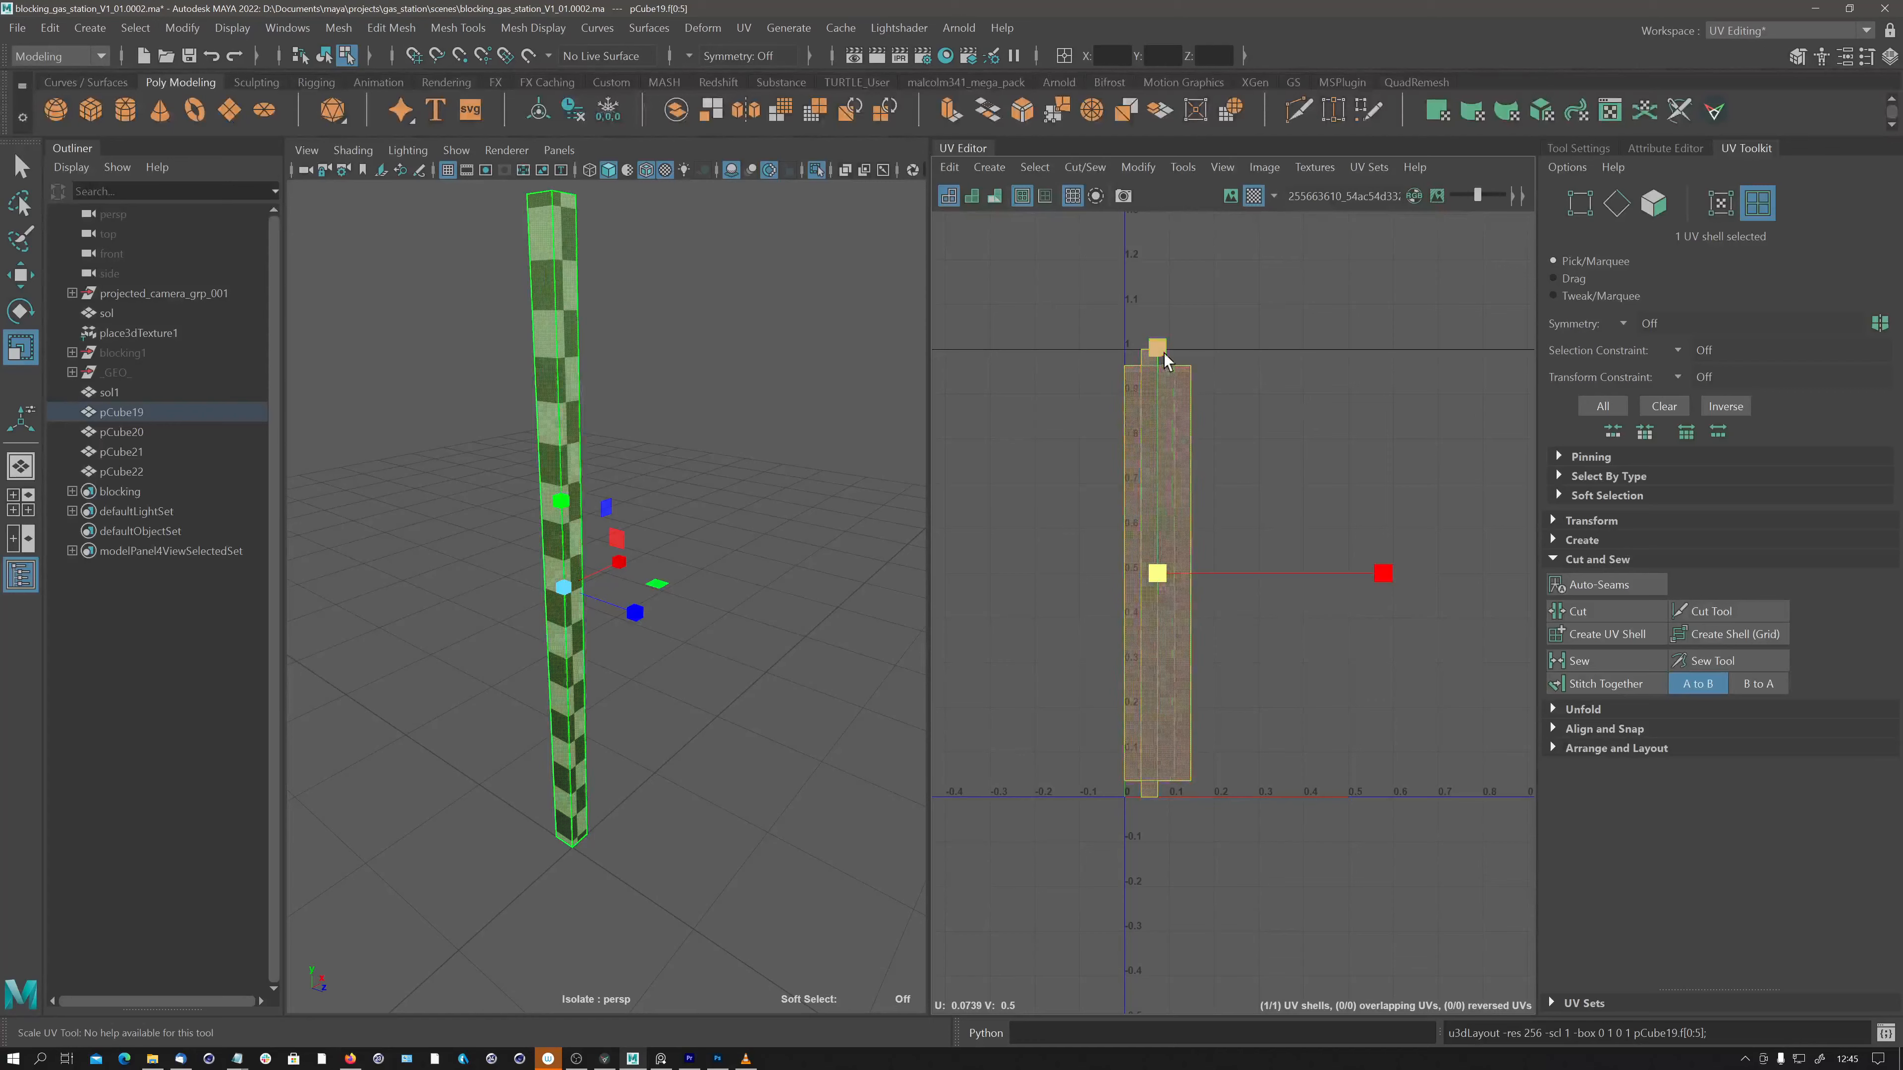
left_click(1232, 197)
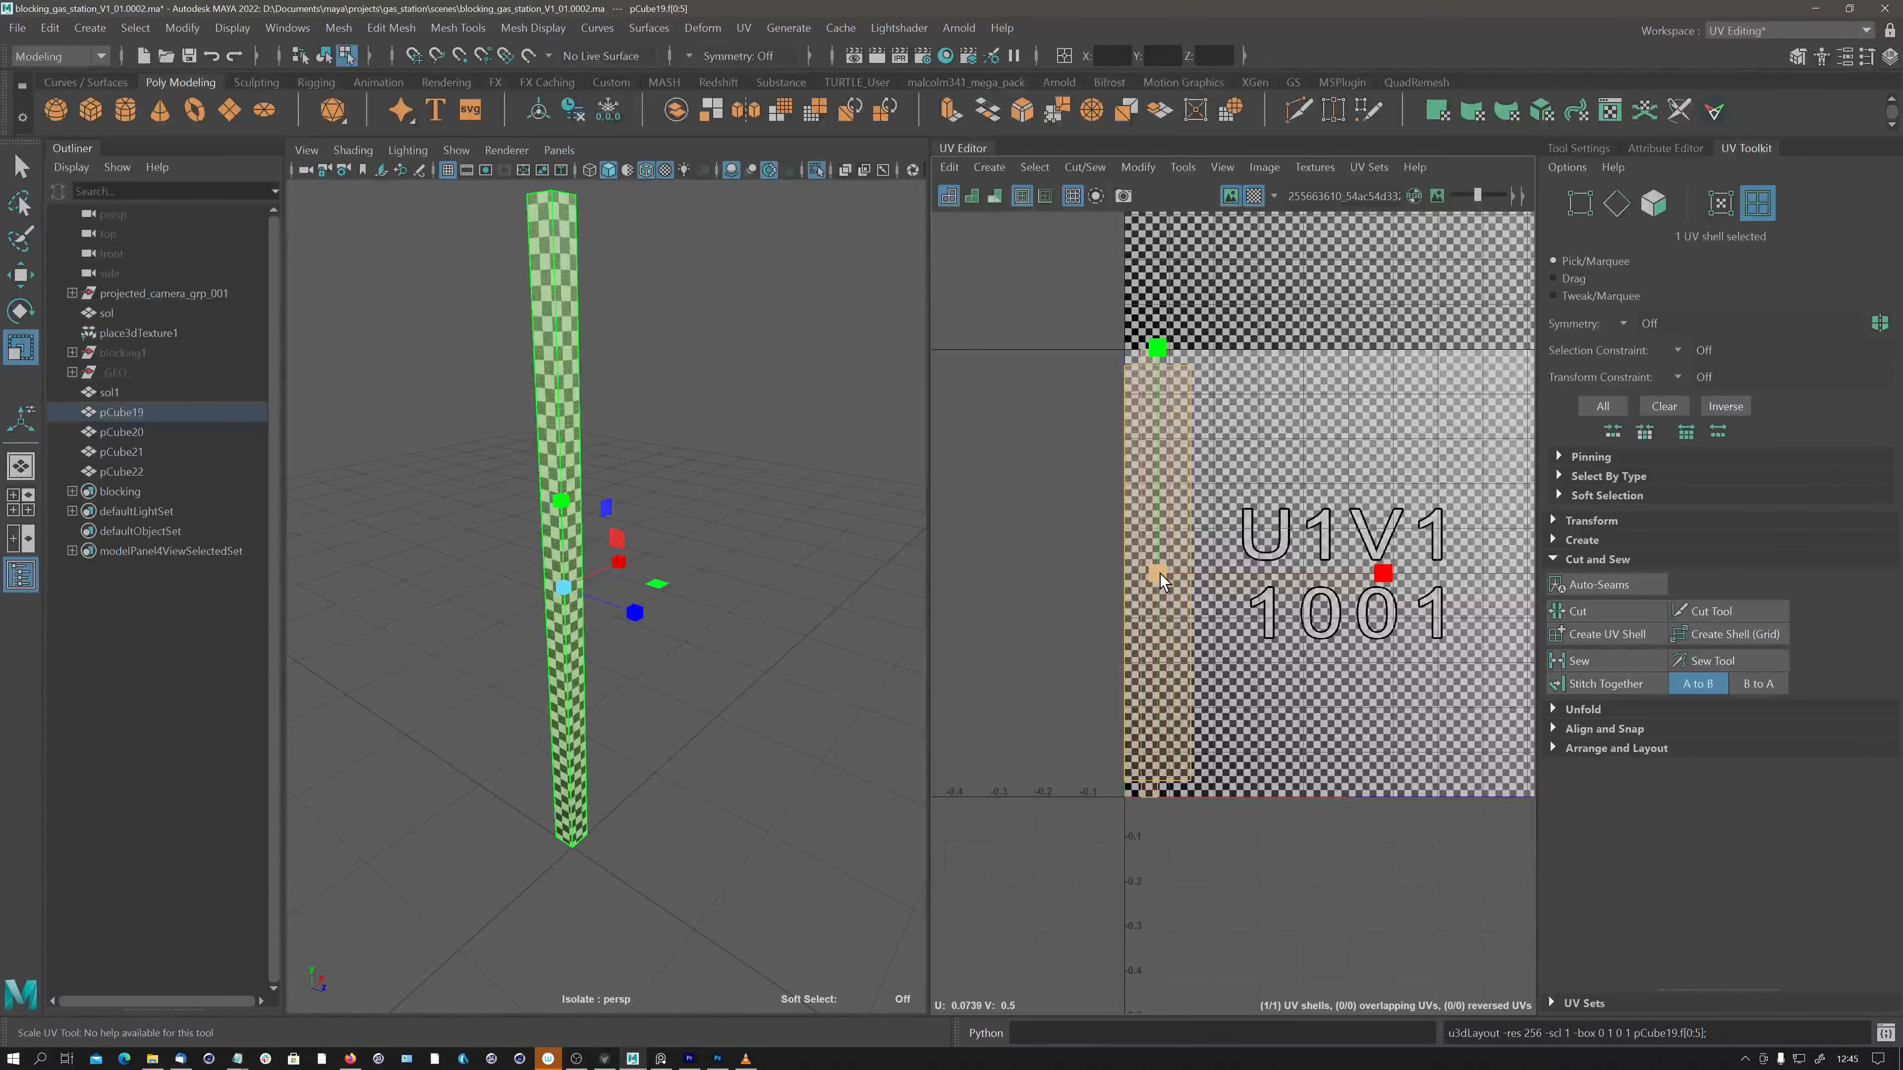
left_click_drag(1159, 575, 1156, 576)
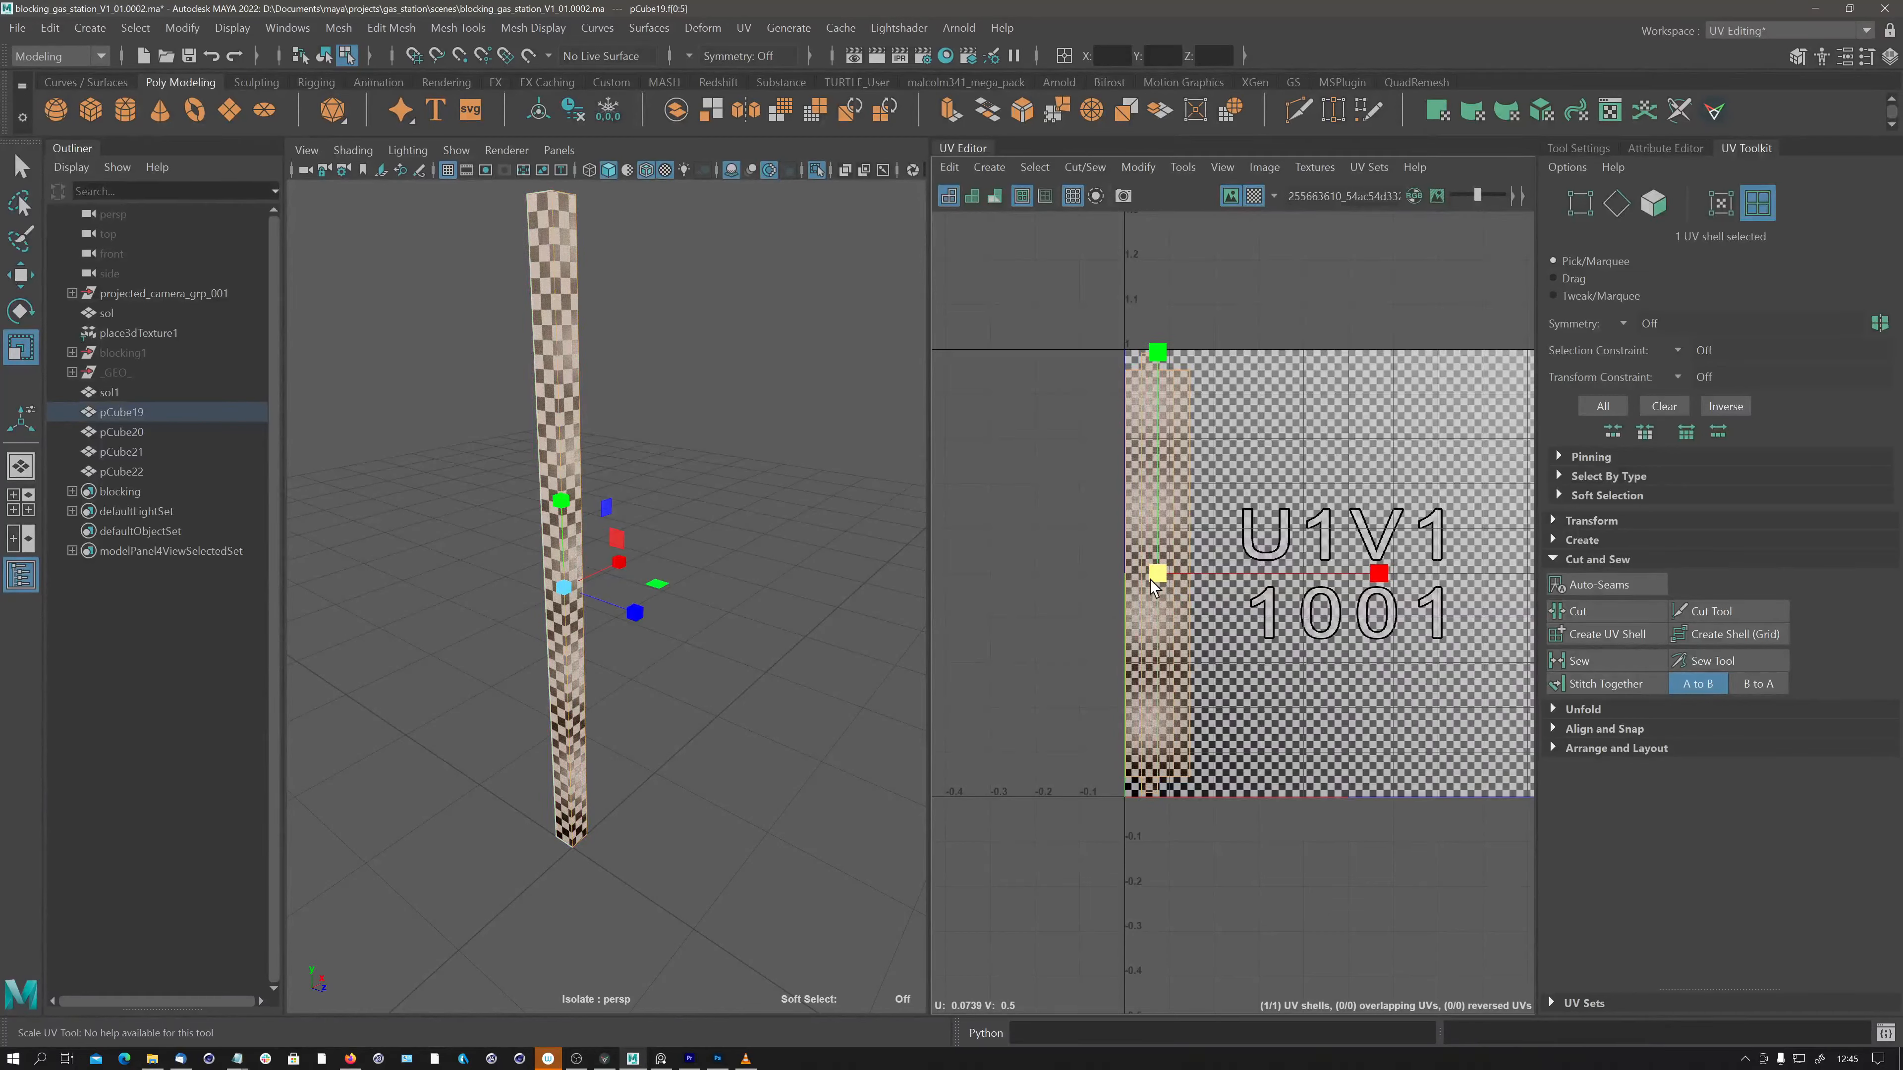
key("w")
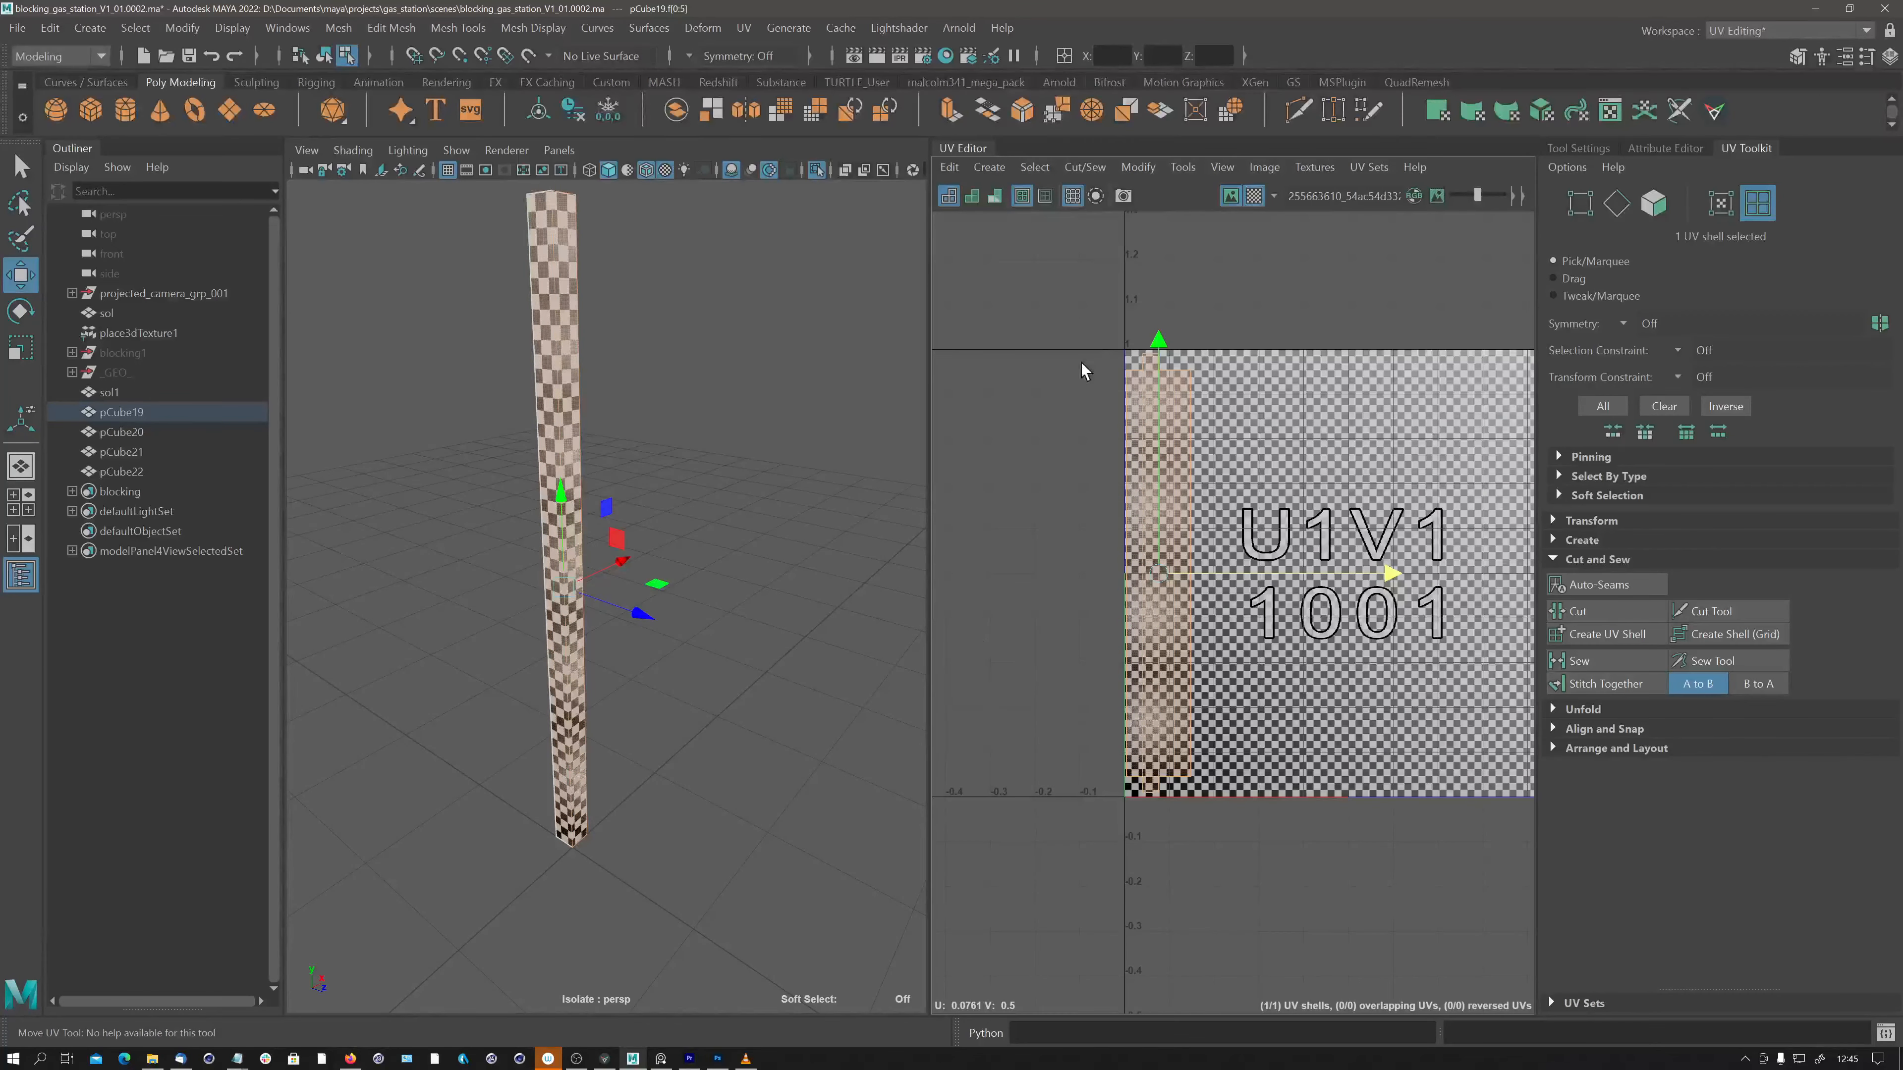
Compare the UV shell against the texture image and checker map, and check its orientation with shaded UVs displayed alone.
left_click(1253, 196)
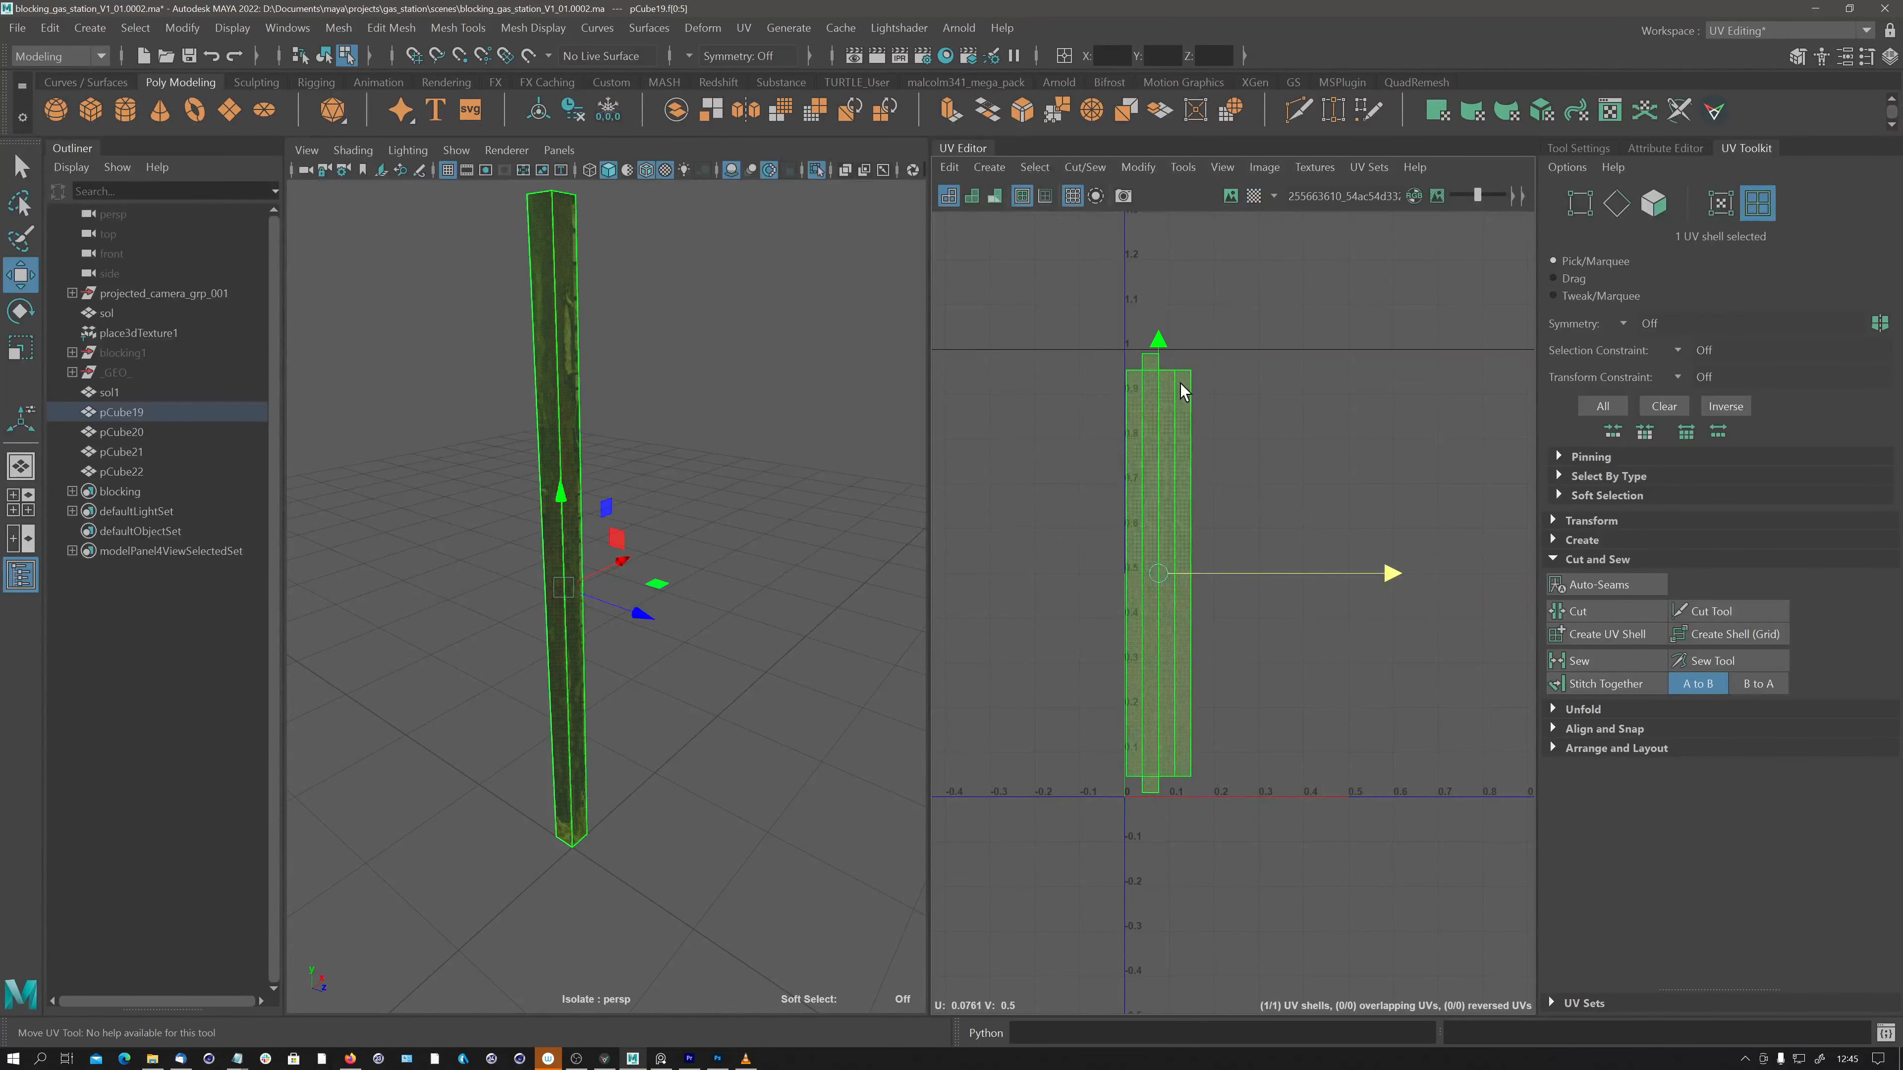
left_click(1239, 196)
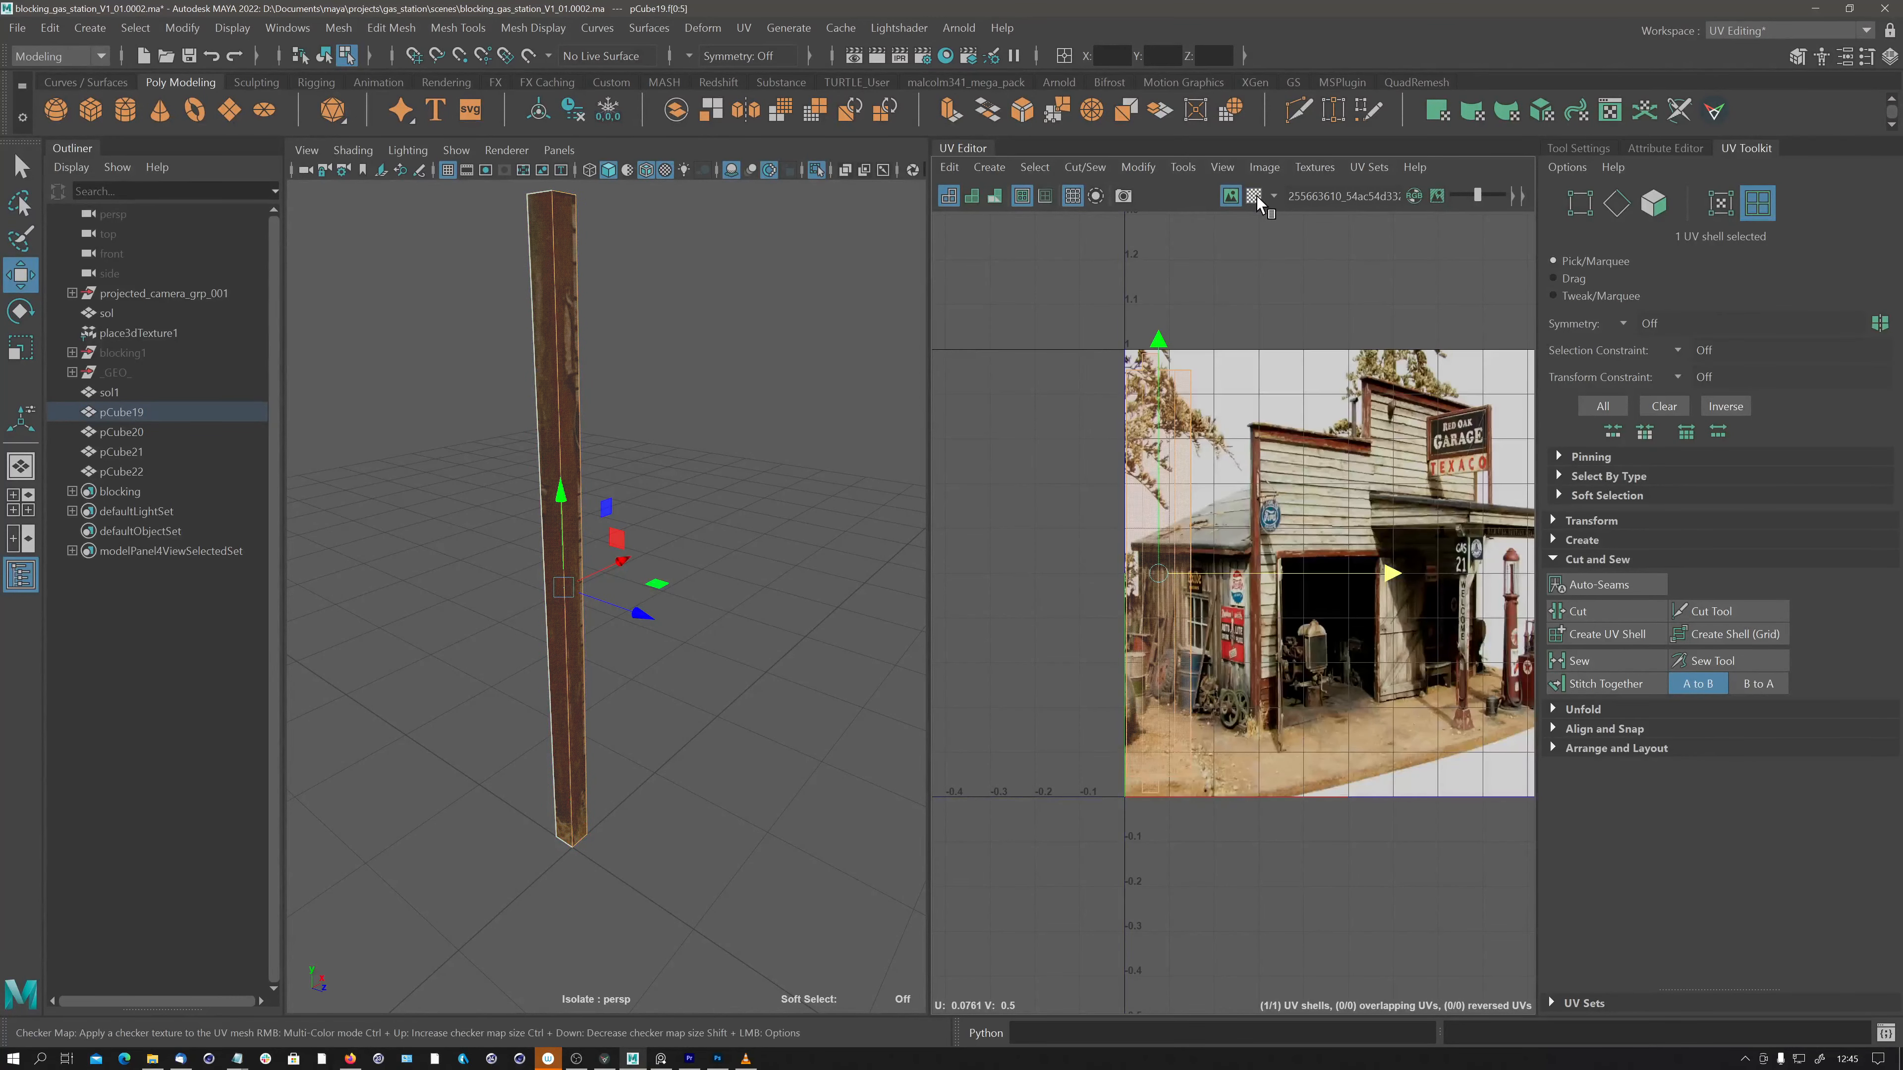
left_click(1256, 196)
left_click(970, 196)
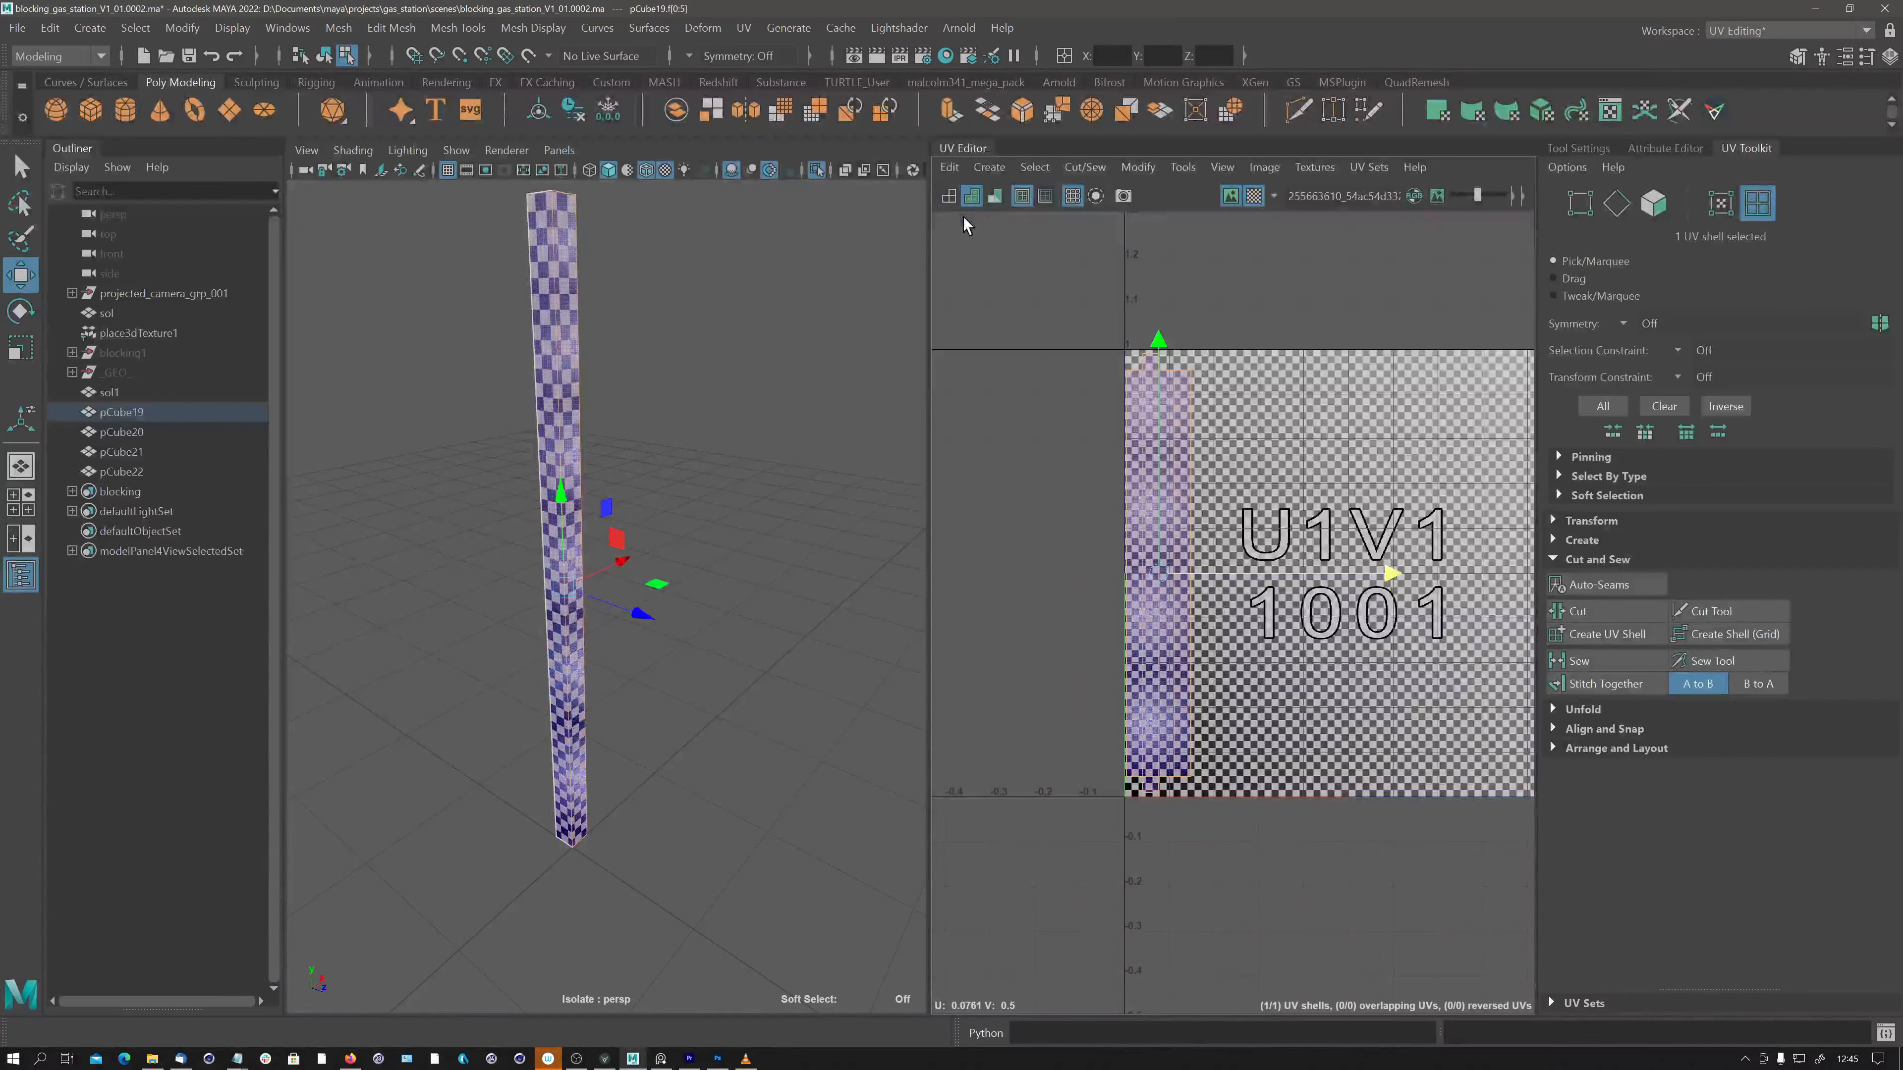
left_click(1010, 317)
left_click(1253, 196)
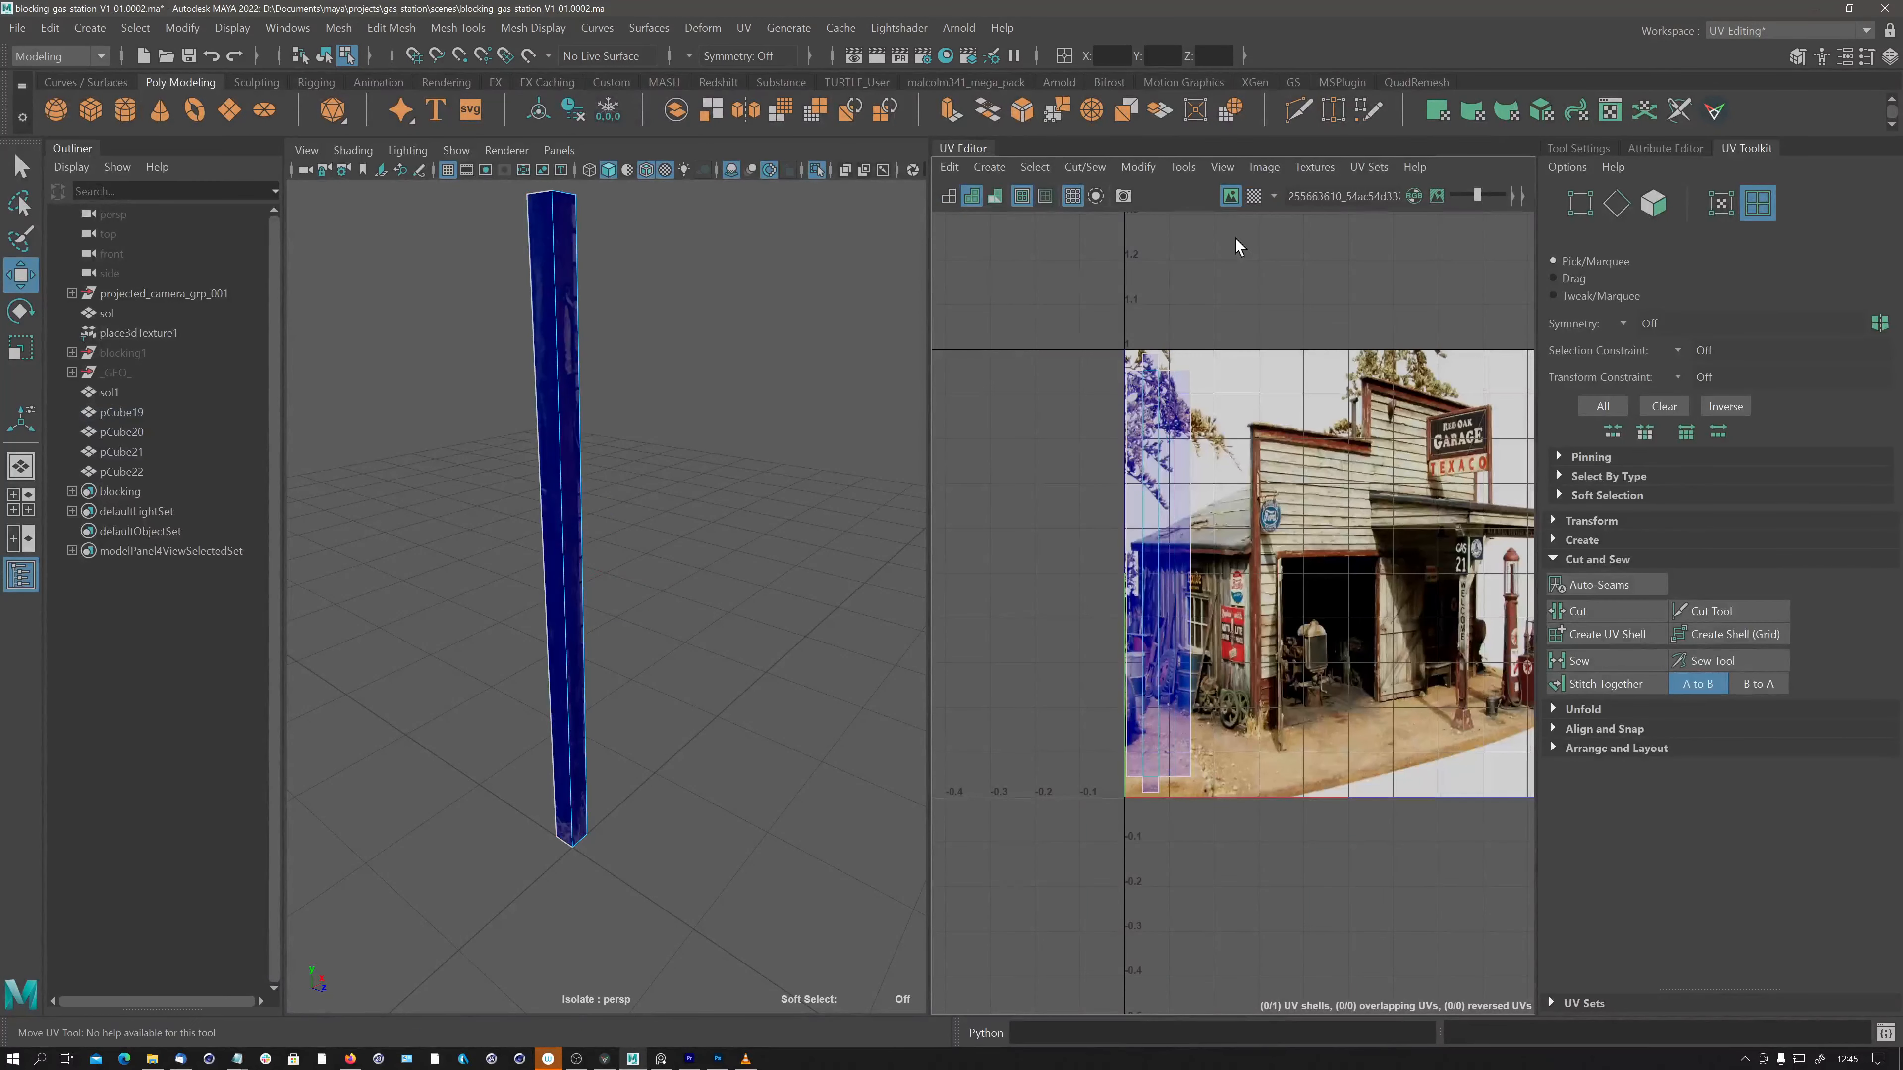
left_click(1230, 196)
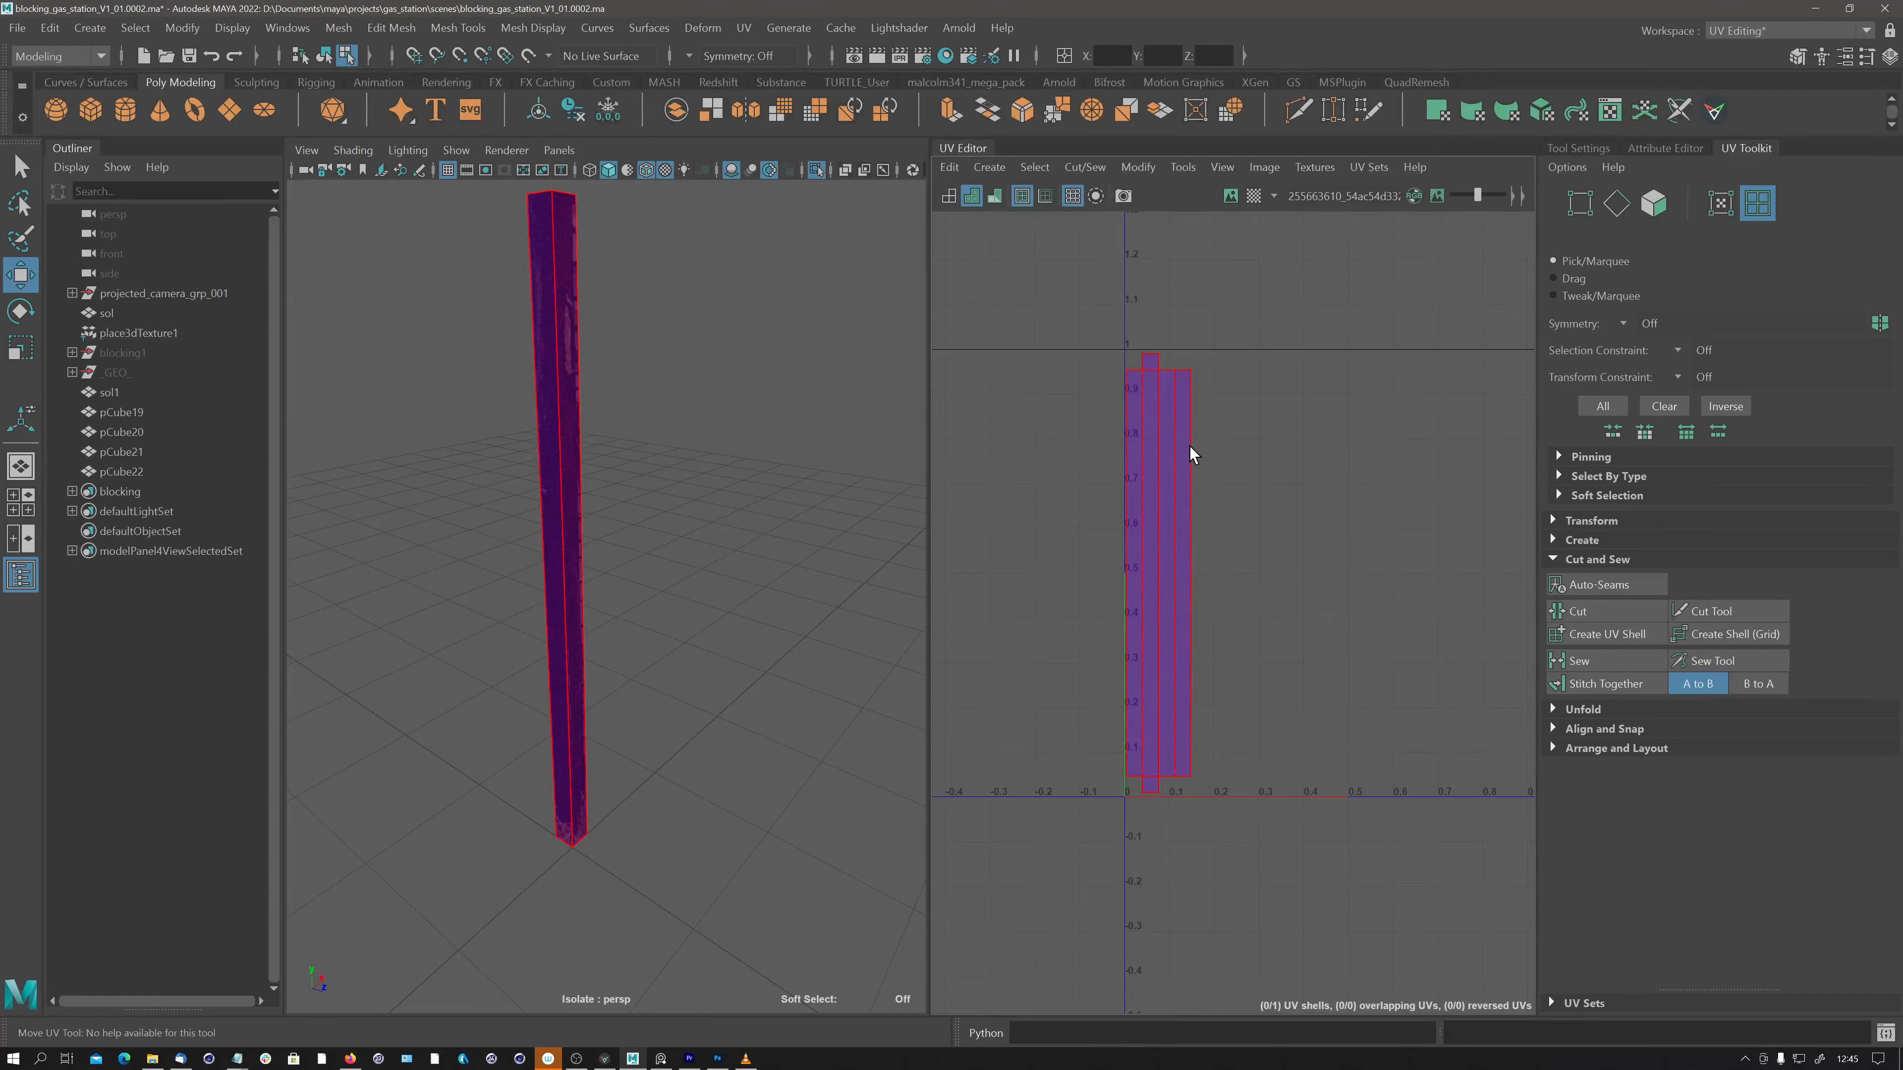
Review the UV Transform and Texel Density options, and check the shell with distortion shading before restoring the wireframe UV display.
left_click(1581, 522)
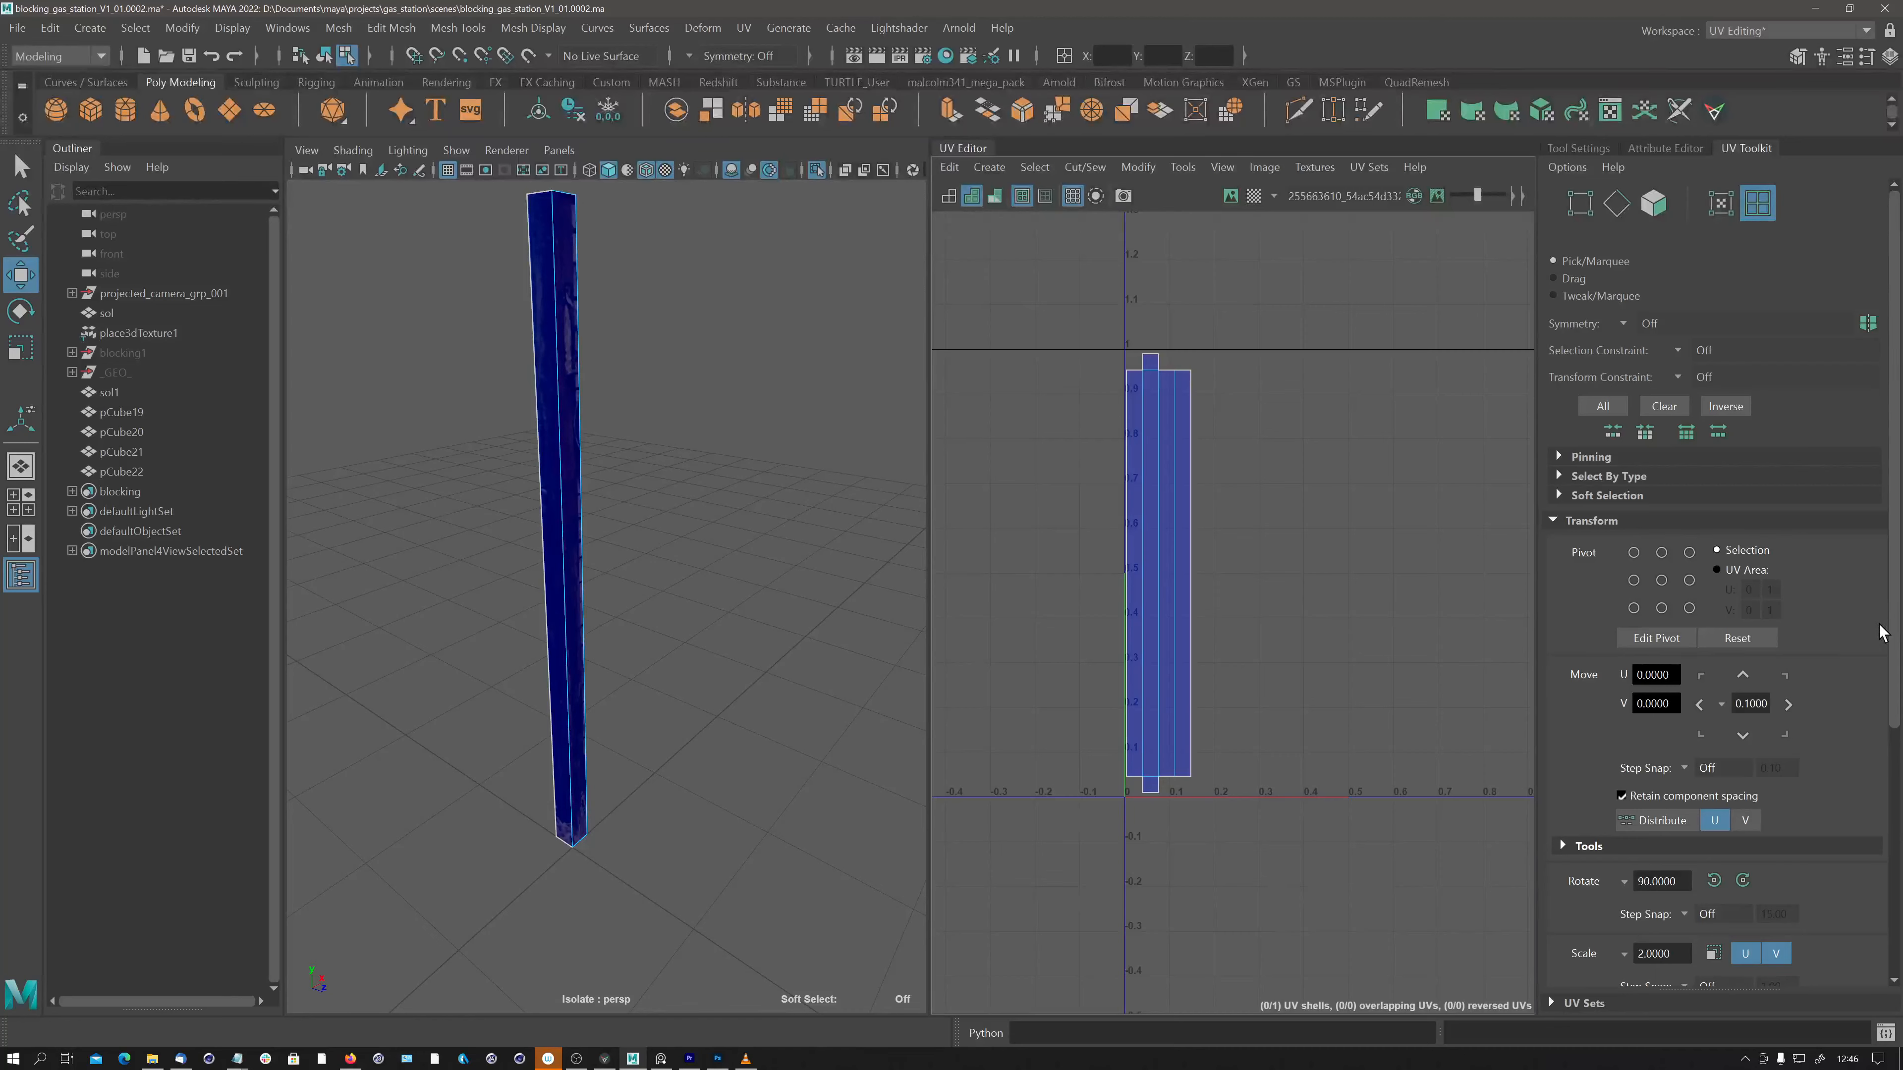
scroll(1723, 750, "down", 5)
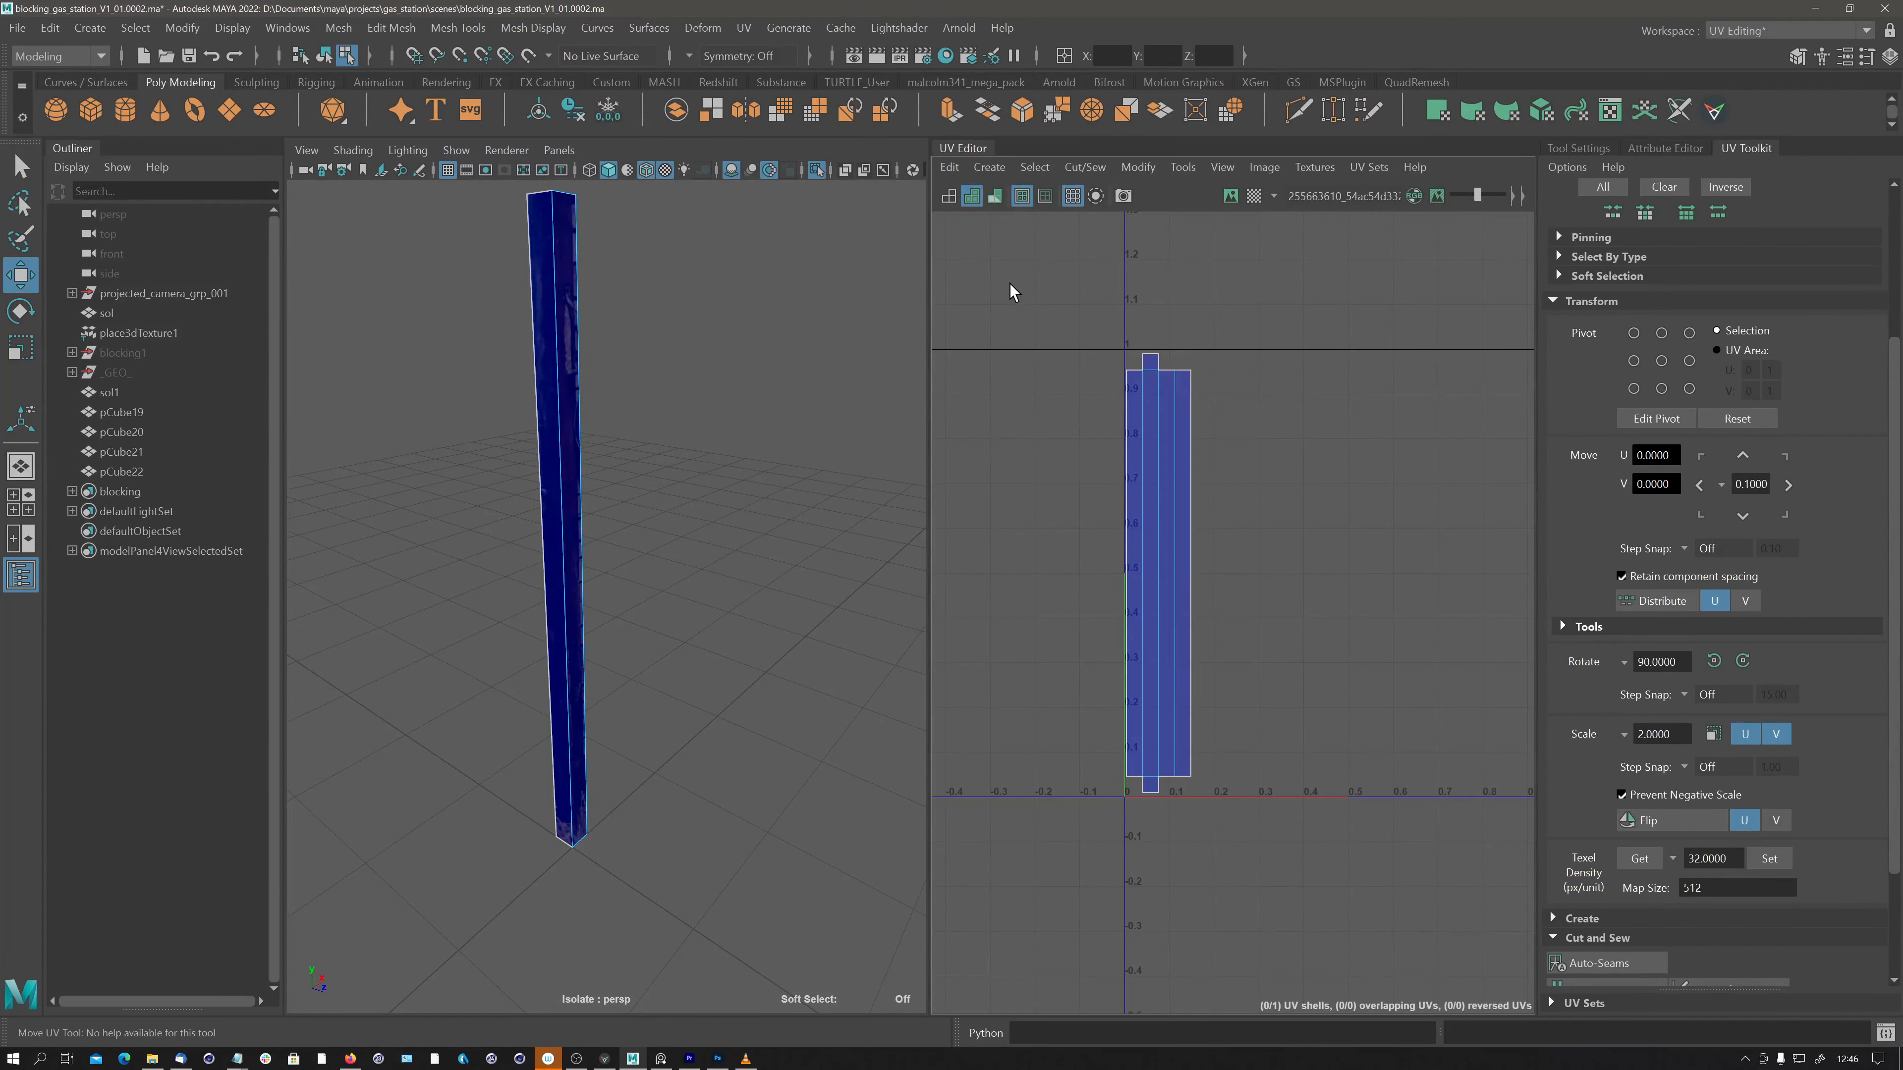
left_click(995, 195)
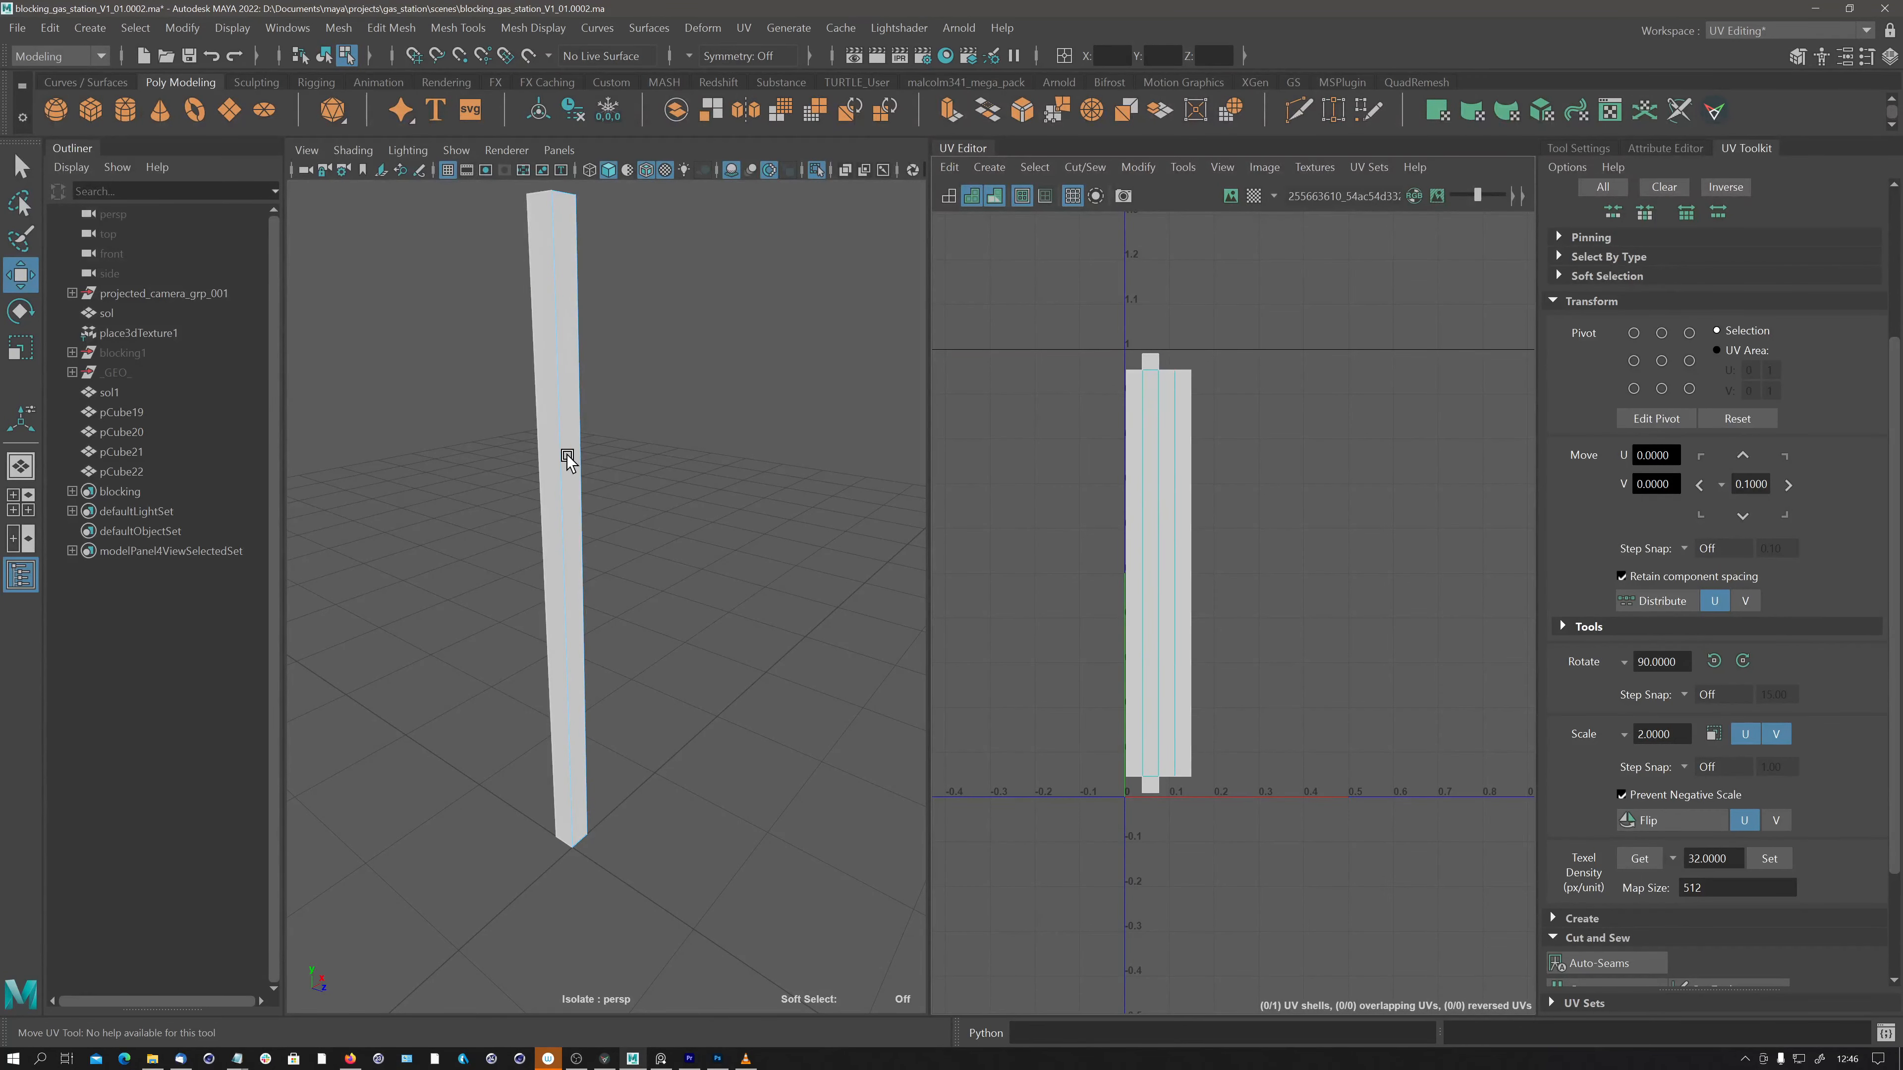
right_click_drag(582, 483, 442, 491, "alt")
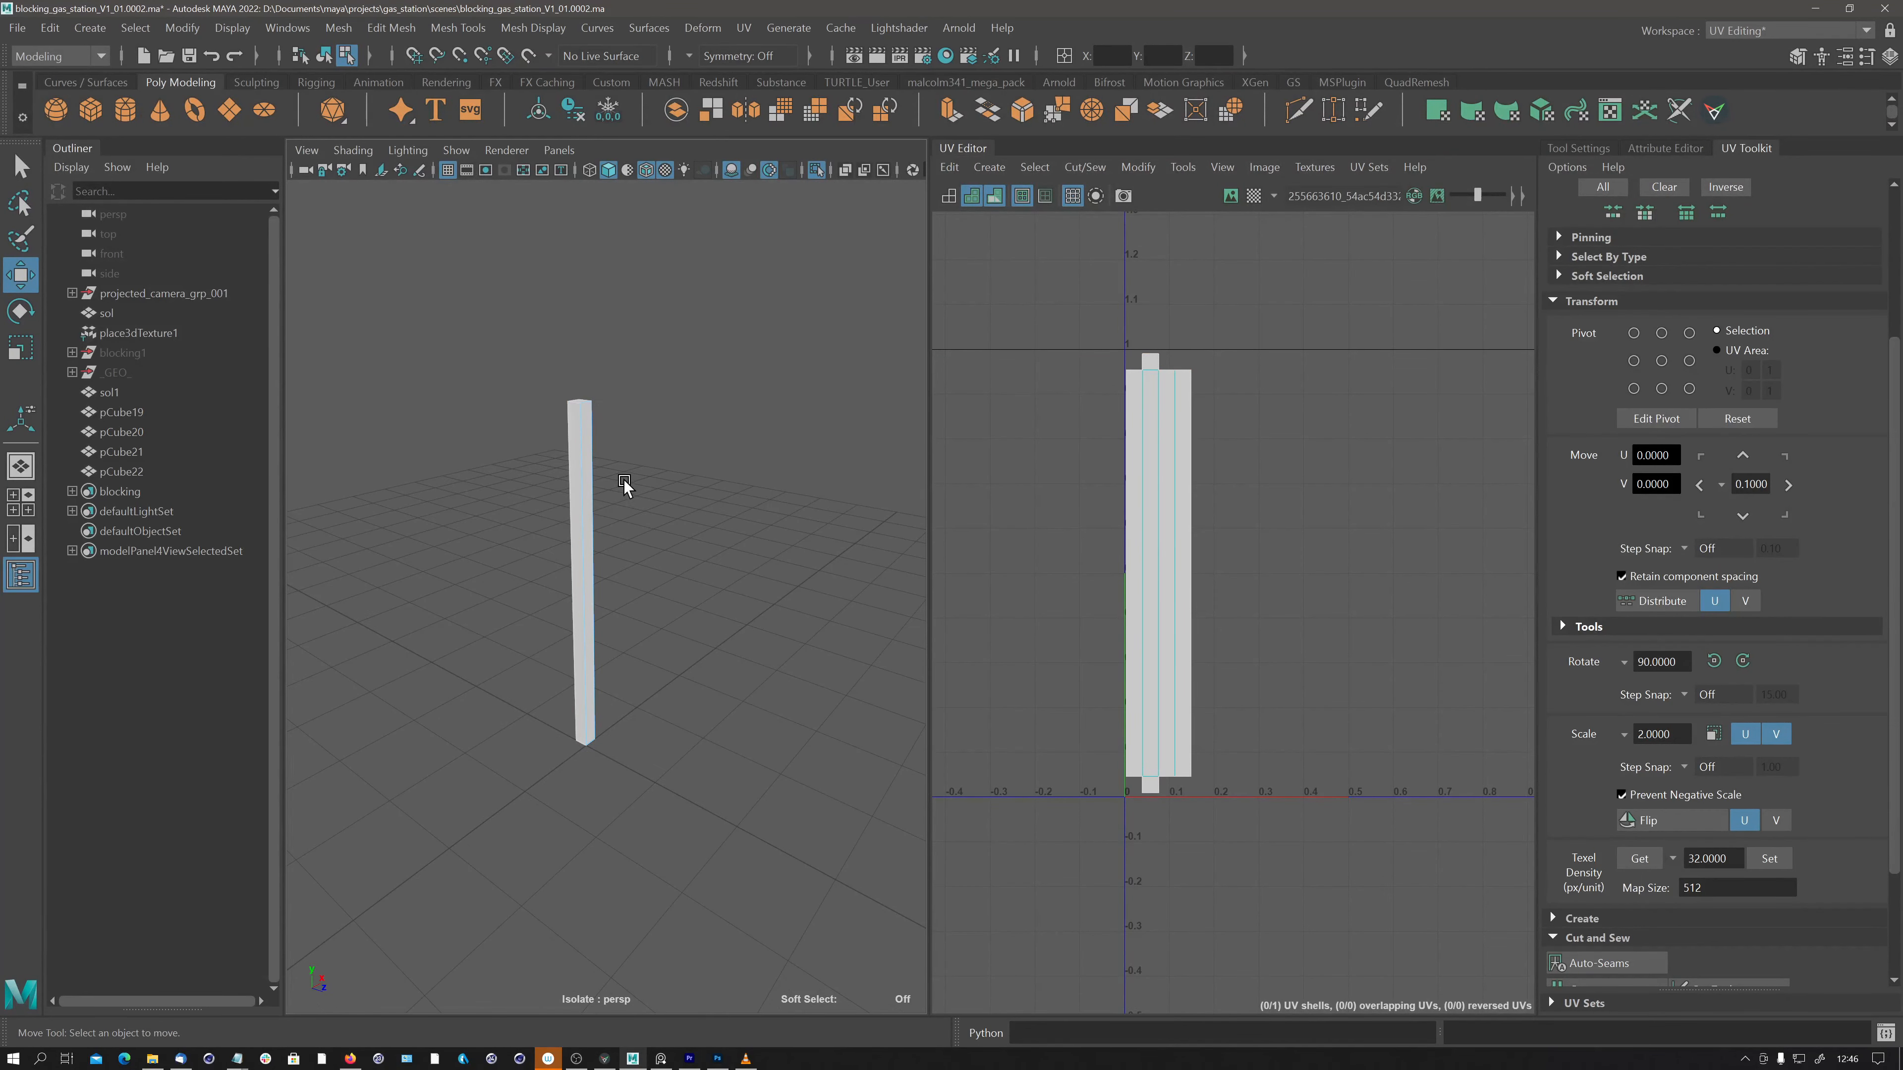
left_click(578, 428)
left_click(679, 427)
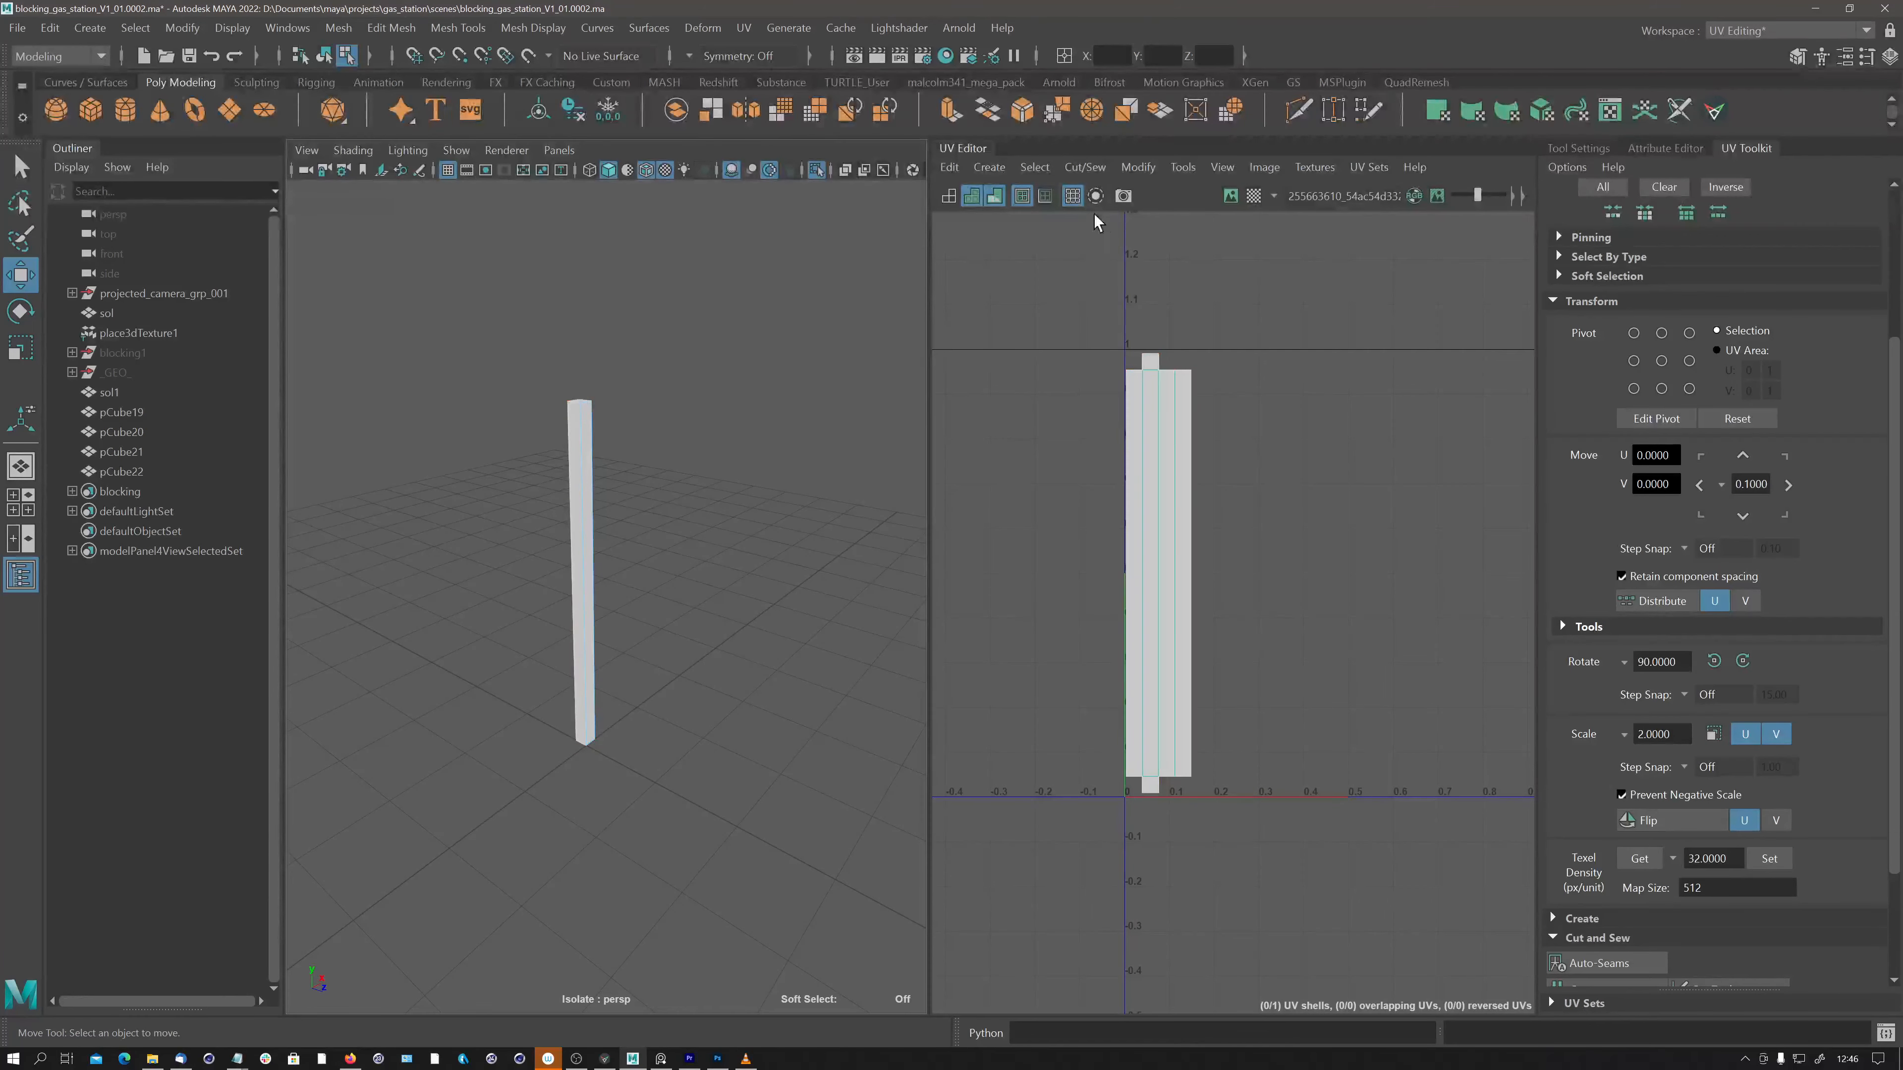
left_click(971, 199)
left_click(995, 199)
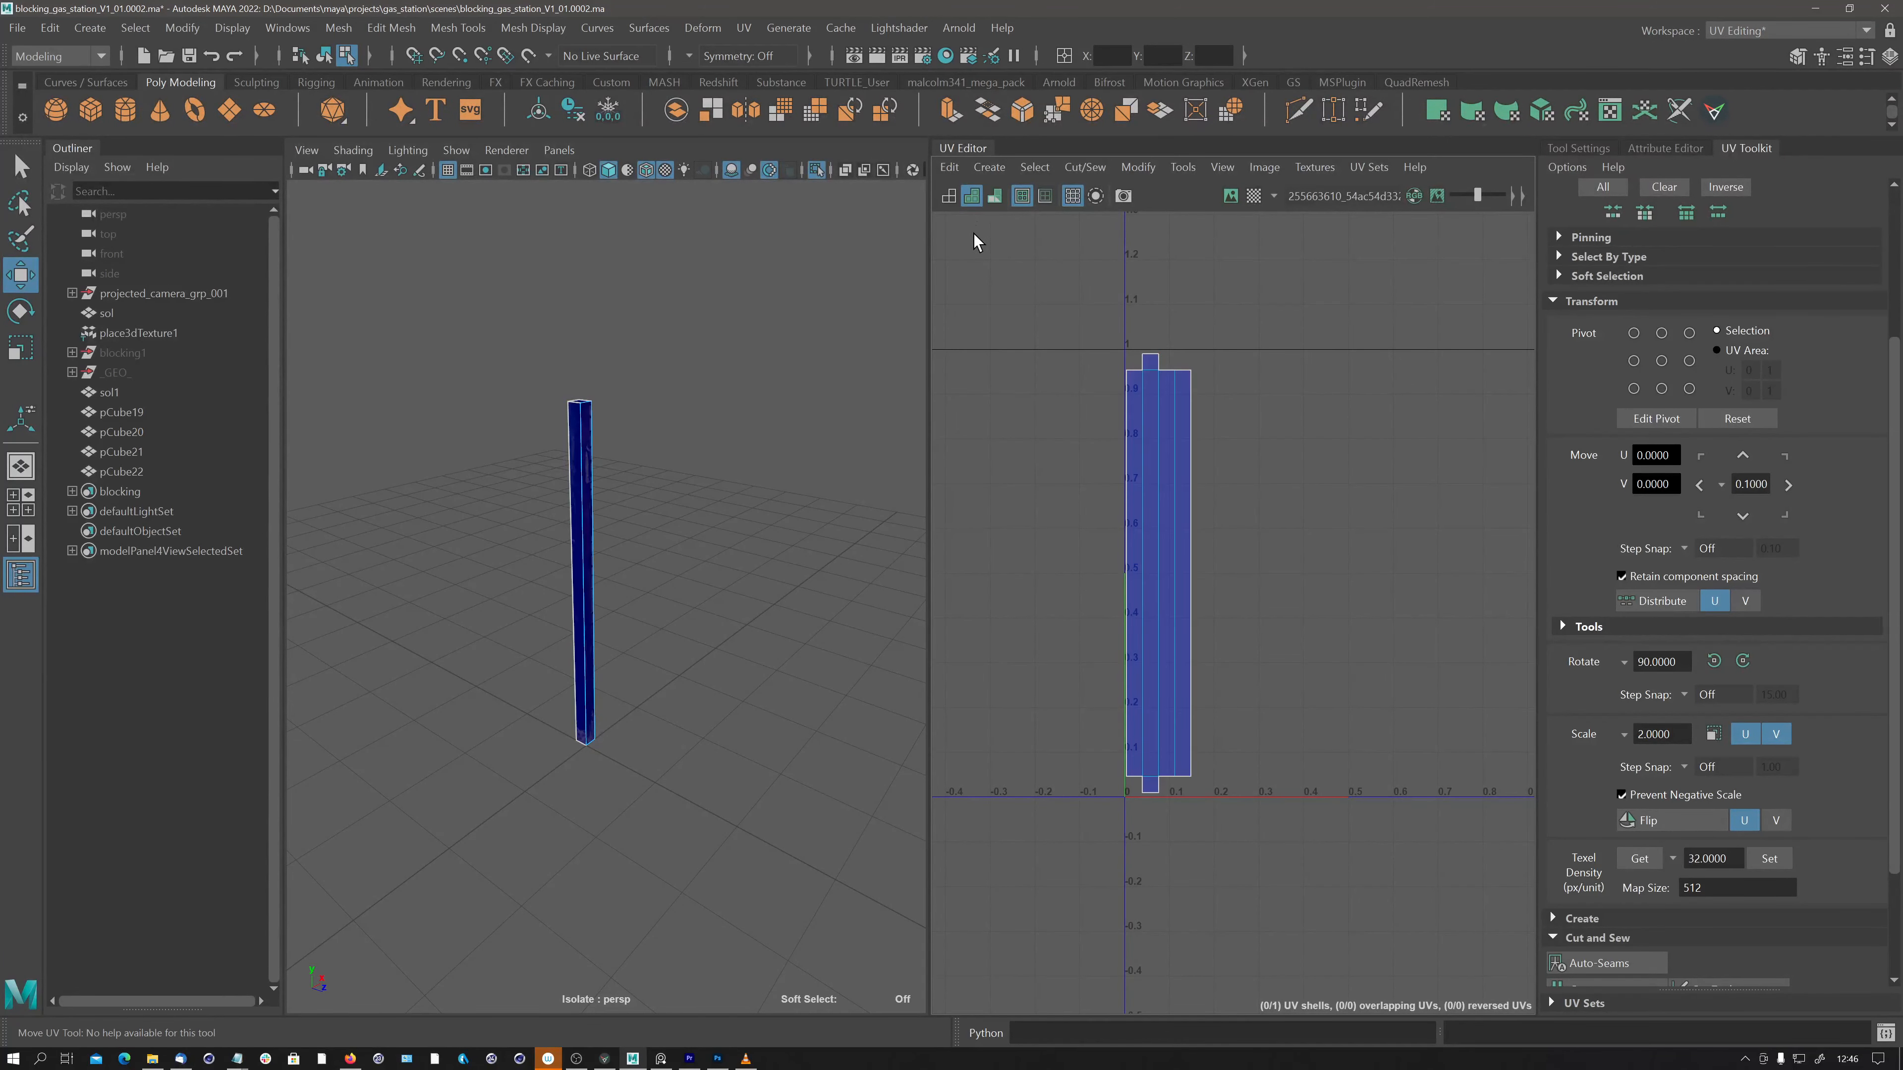
left_click(948, 196)
Bevel all edges of the post pCube19.
right_click_drag(572, 421, 817, 322, "alt")
middle_click_drag(594, 410, 613, 527, "alt")
right_click_drag(666, 467, 558, 480, "alt")
middle_click_drag(557, 484, 569, 431, "alt")
right_click_drag(553, 542, 554, 477)
left_click_drag(498, 373, 768, 909)
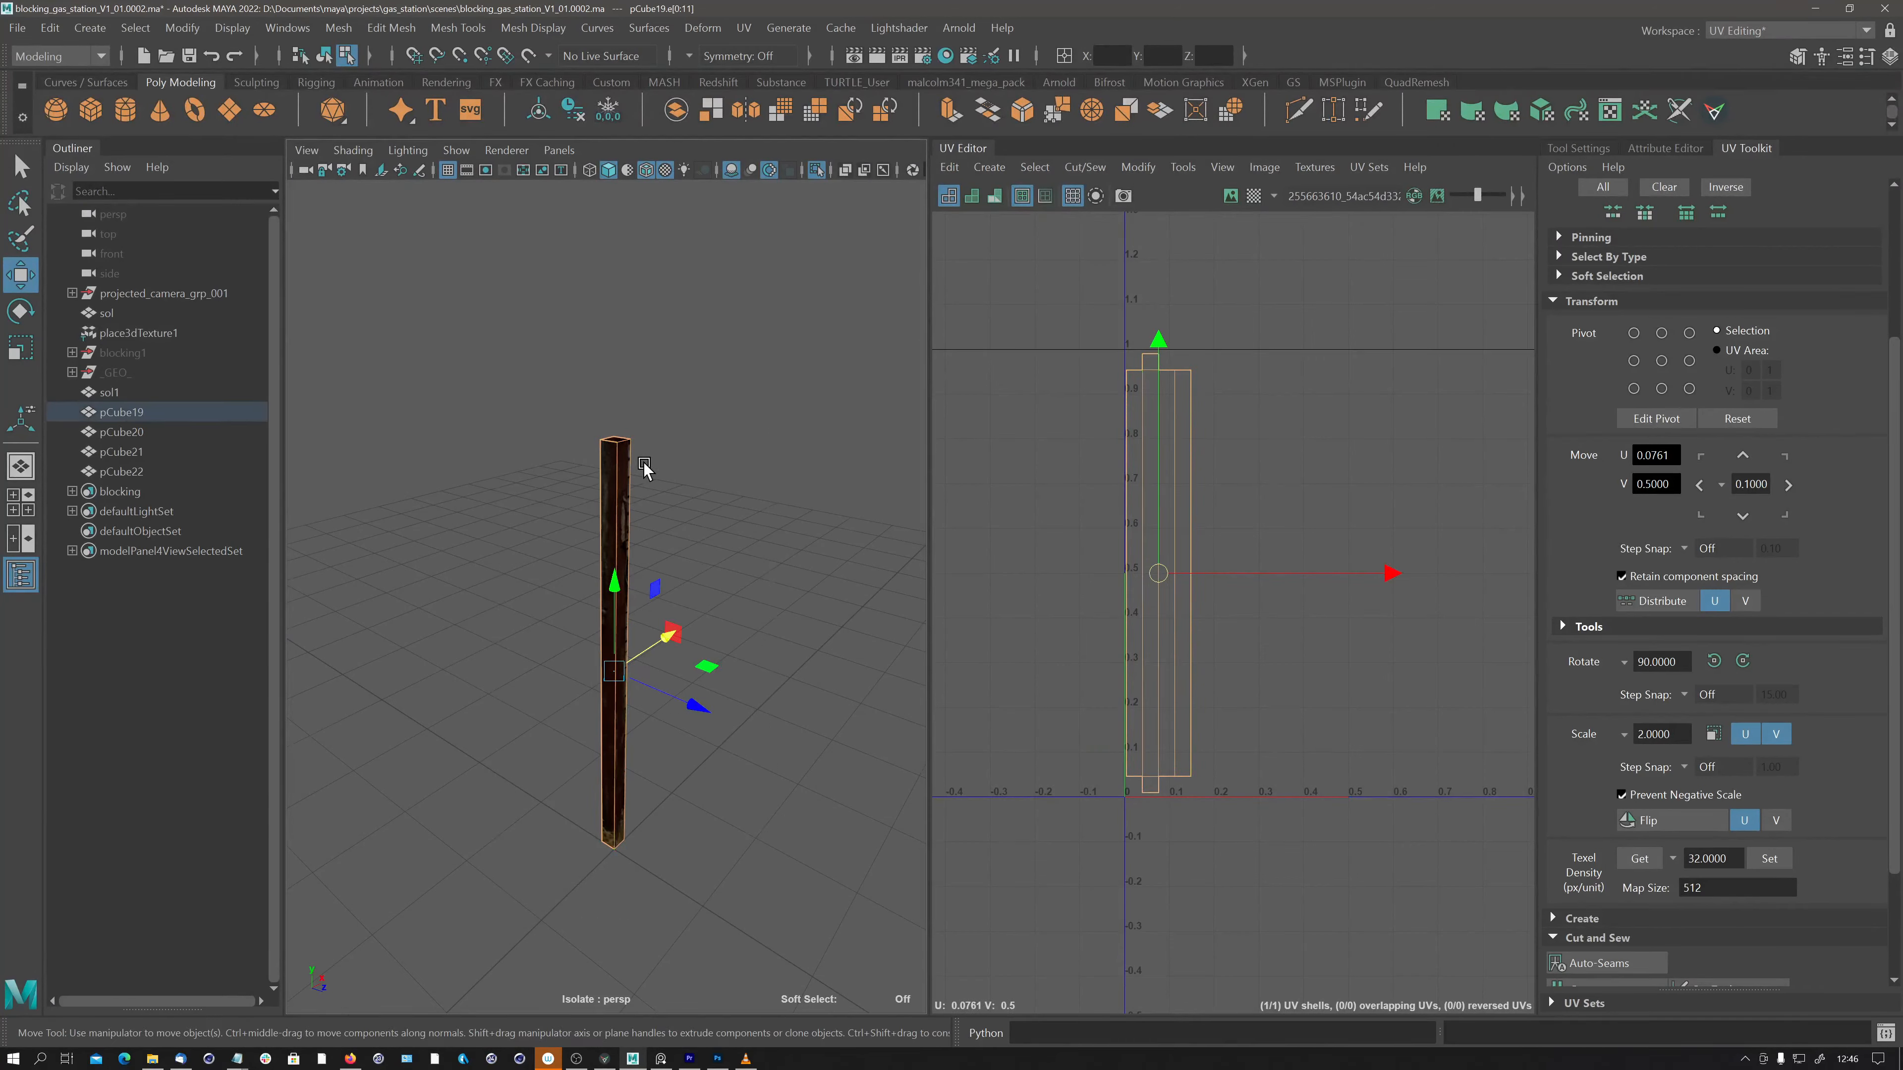
scroll(648, 487, "up", 5)
middle_click_drag(650, 494, 663, 582, "alt")
right_click_drag(641, 606, 764, 599, "shift")
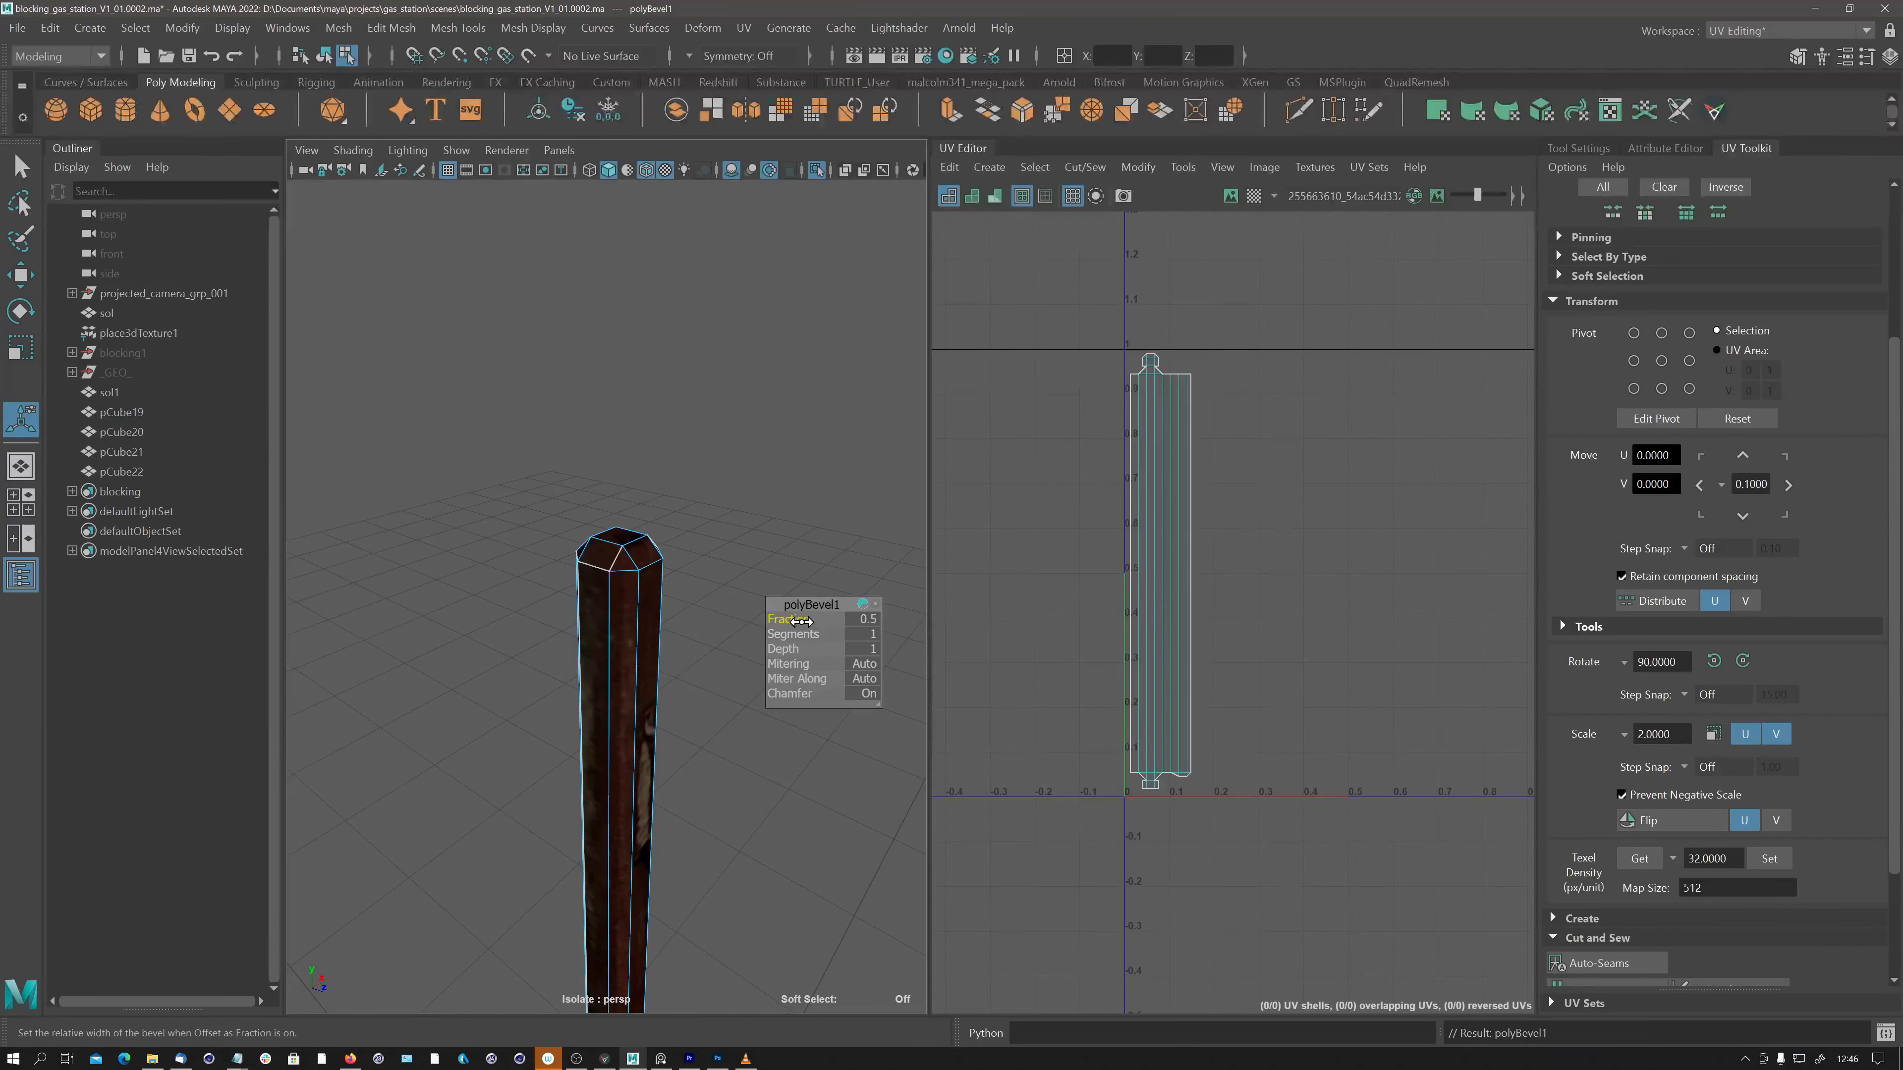
Set the bevel's fraction to 0.05.
mouse_move(800, 620)
left_mouse_down()
mouse_move(817, 620)
mouse_move(783, 627)
left_mouse_up()
left_click(874, 619)
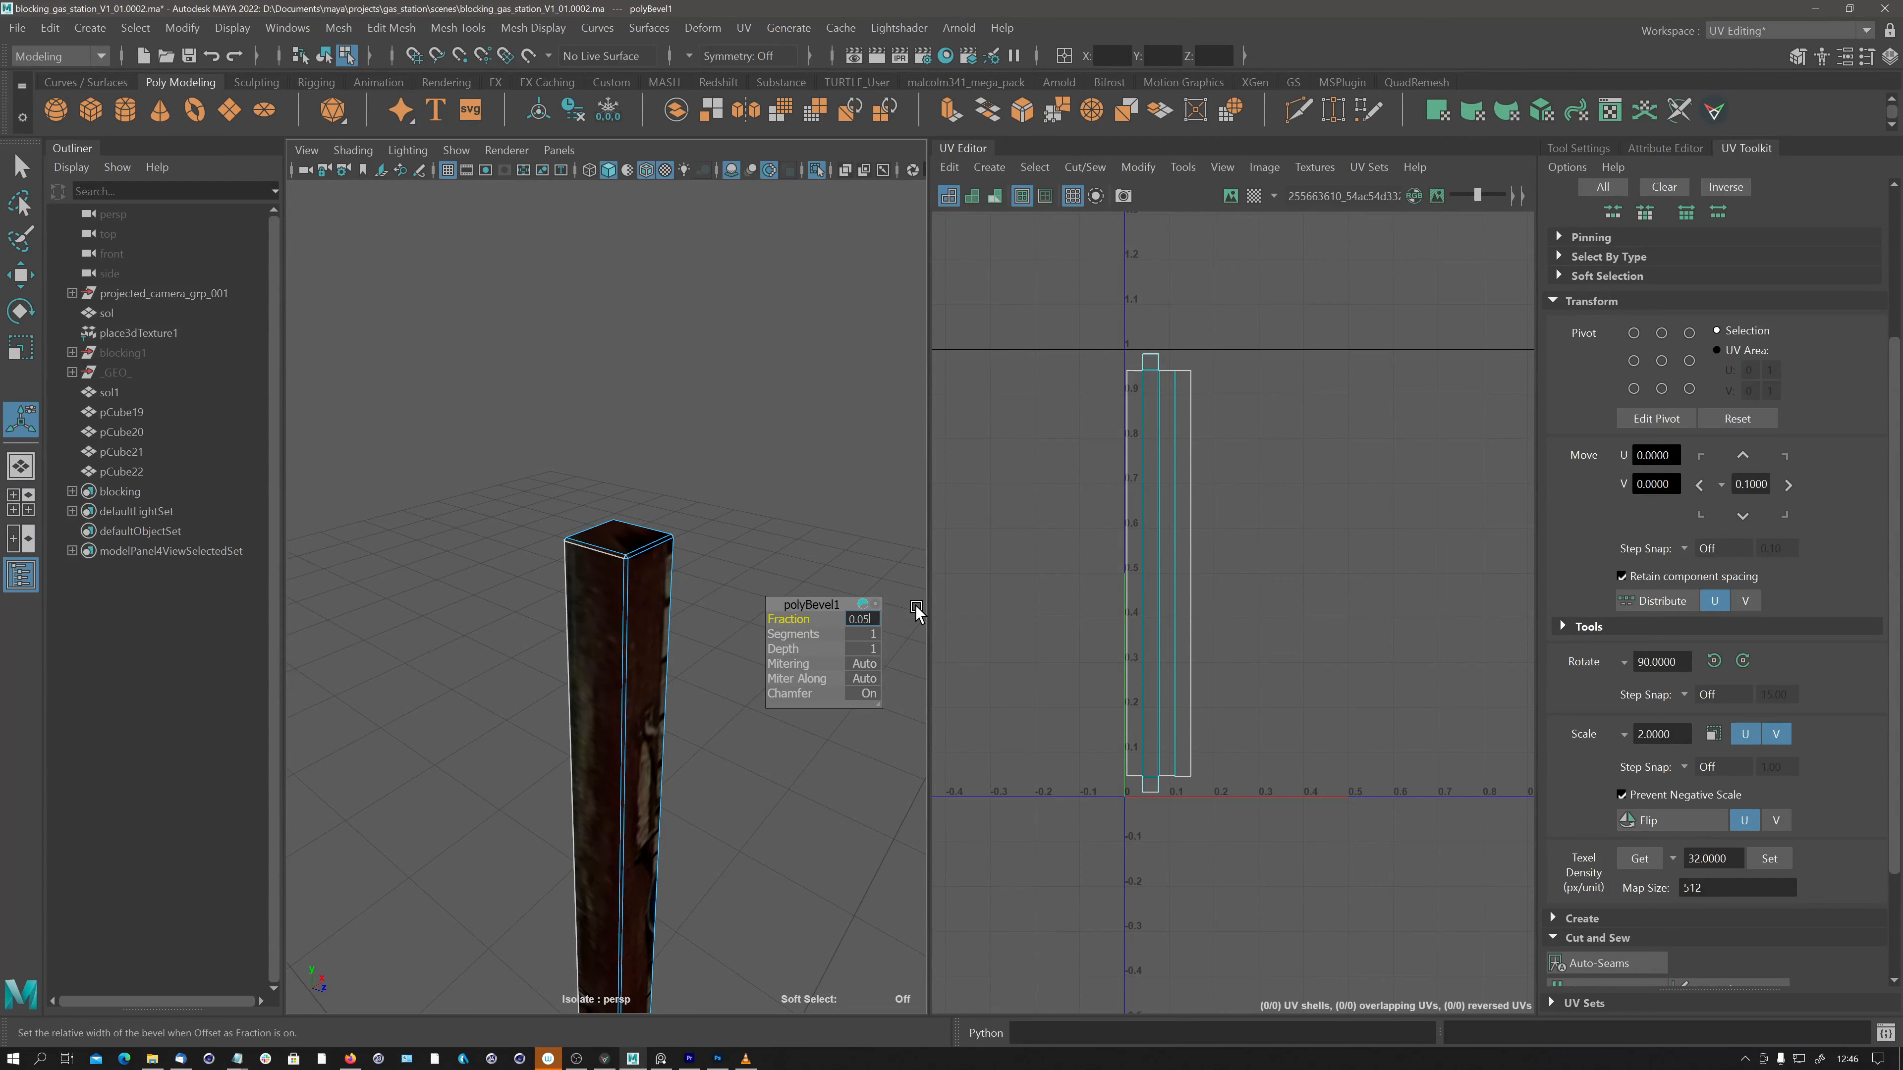
key("Return")
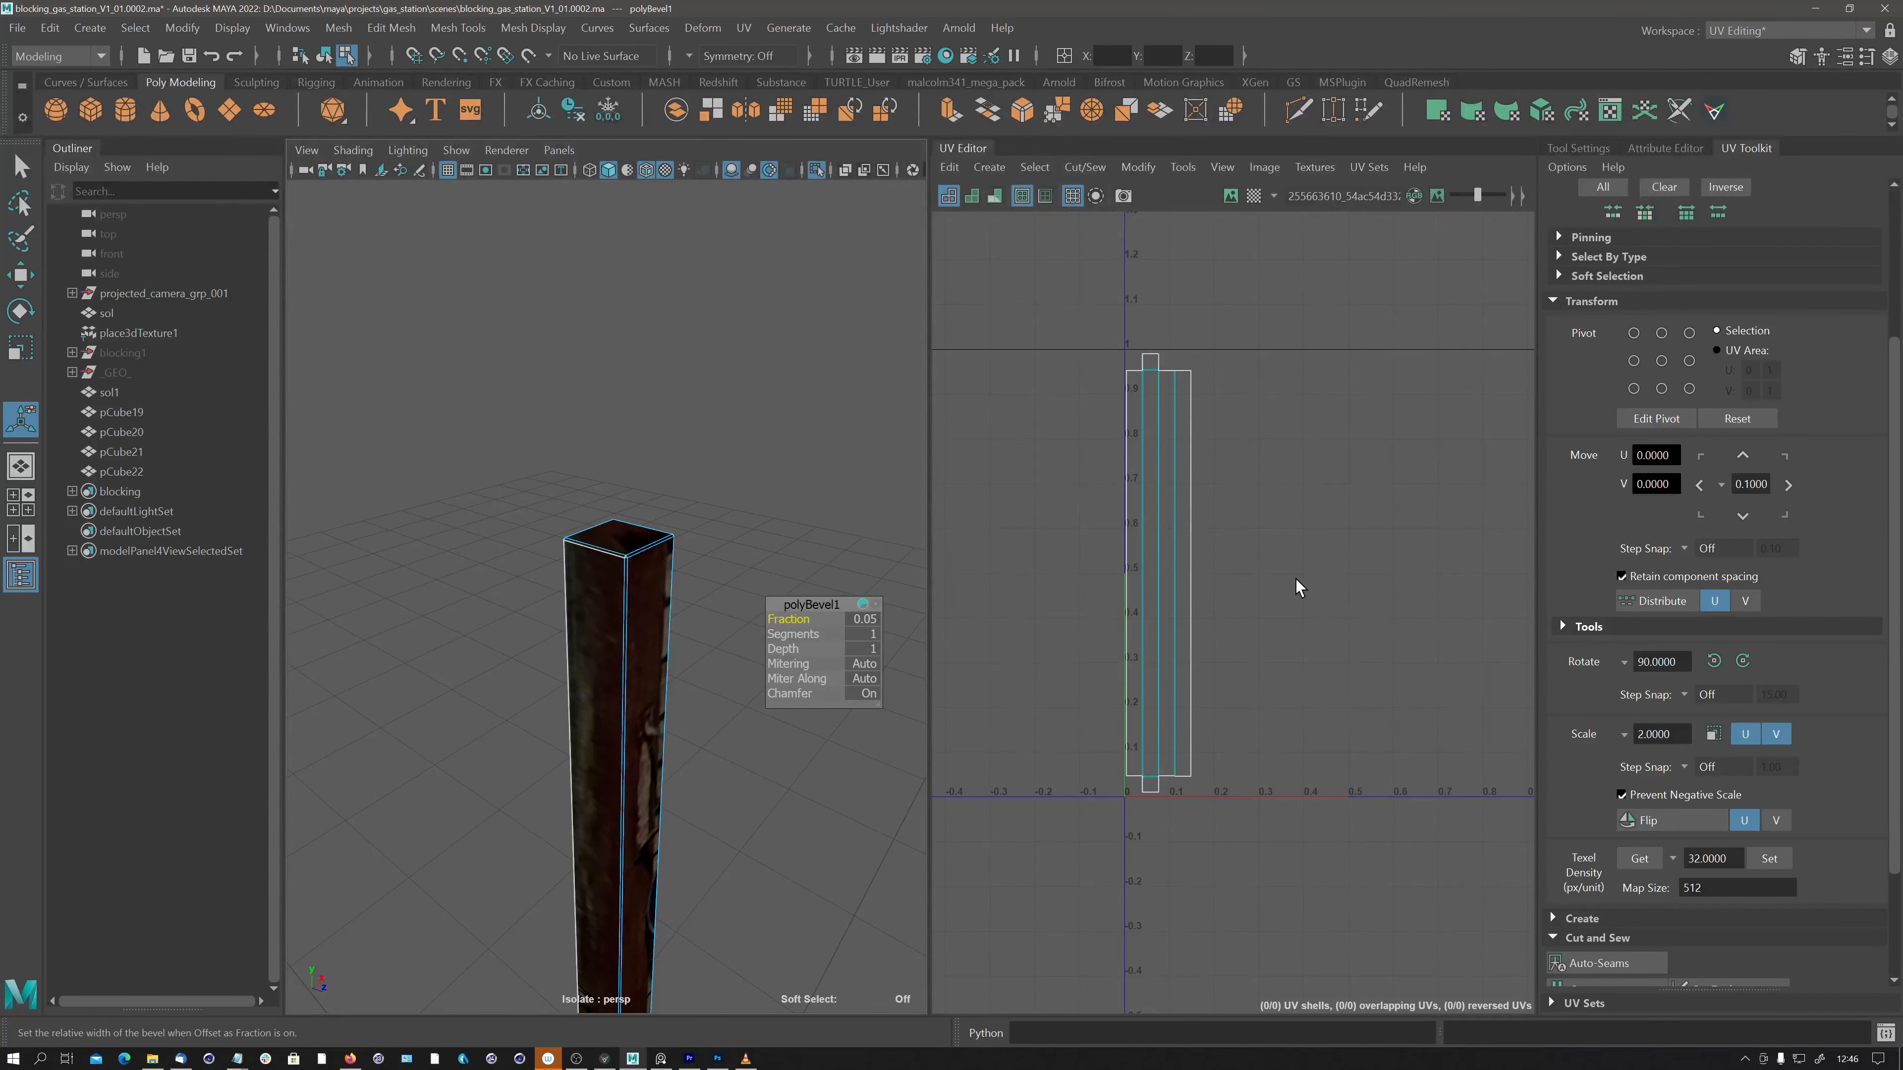
Inspect the bevelled post and its UV shell over their full length, and bring the rest of the scene back out of isolation.
scroll(1138, 517, "up", 10)
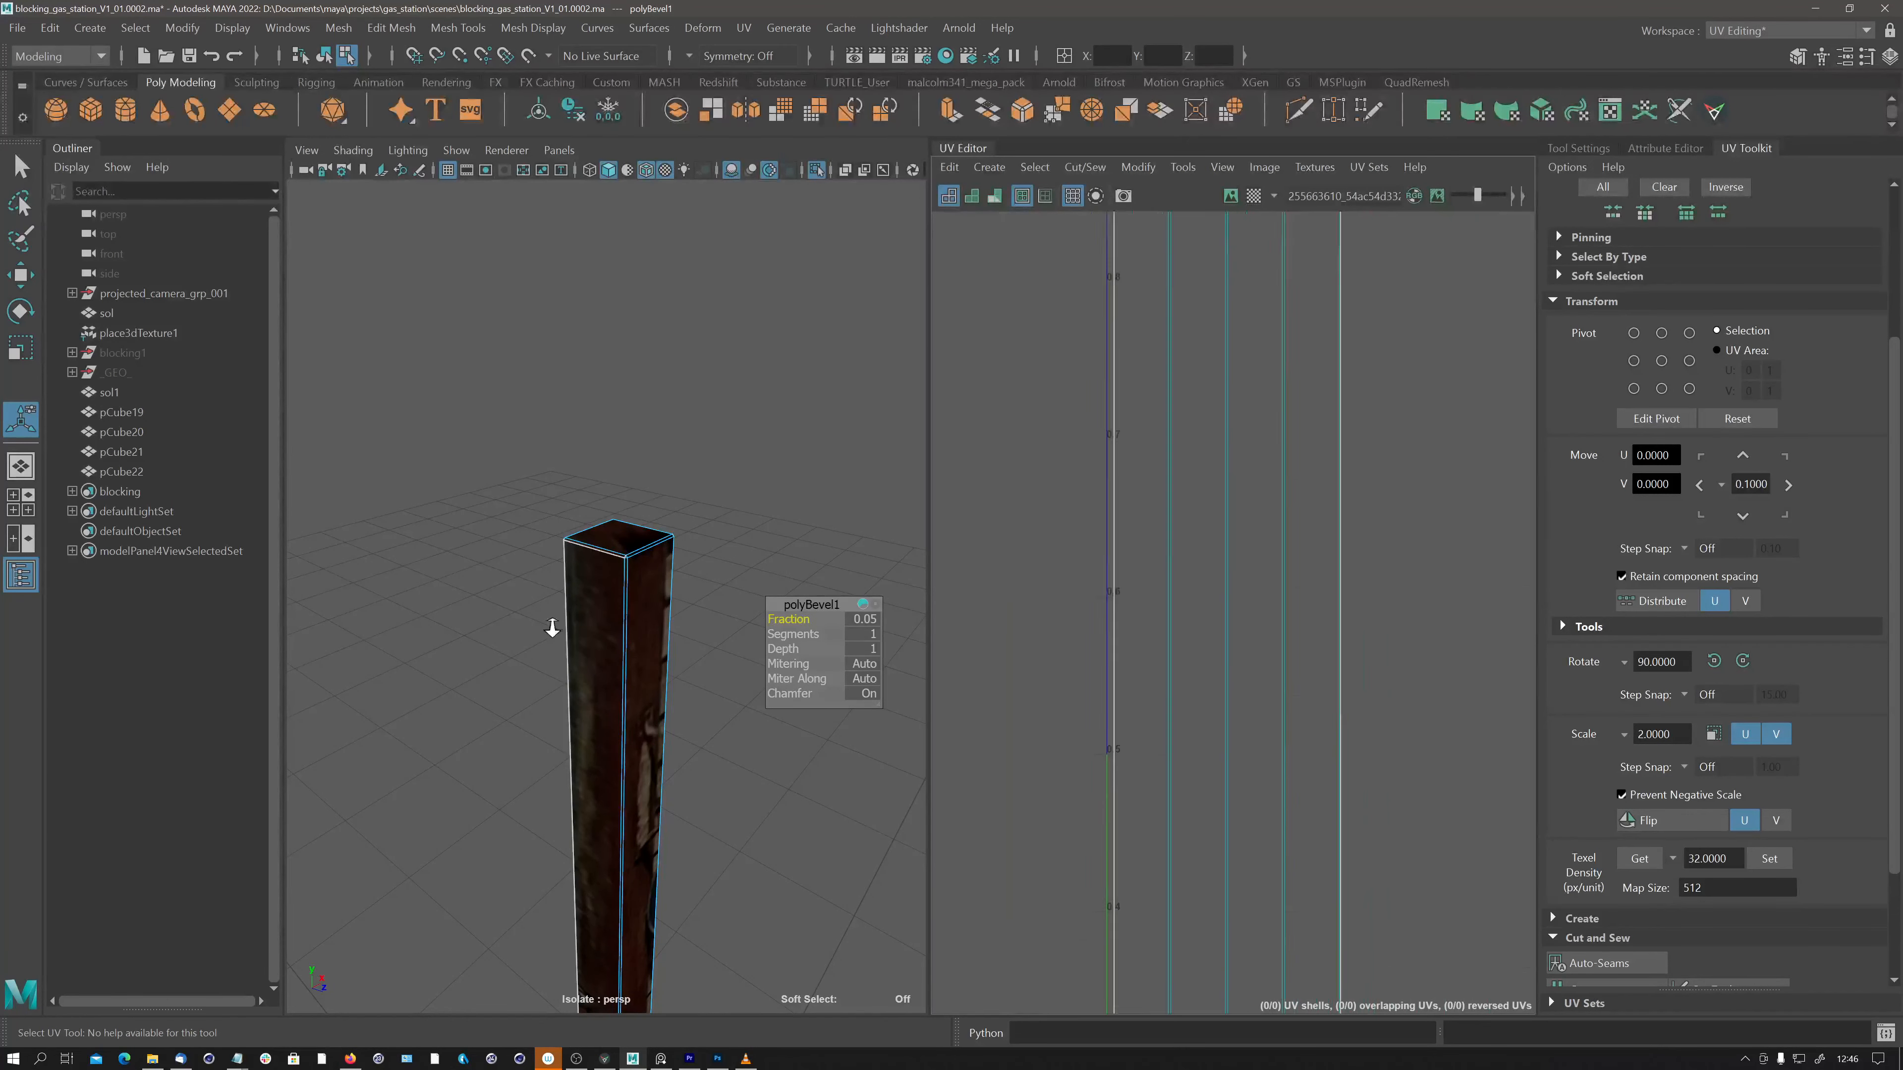
key("f")
right_click_drag(567, 595, 581, 484, "alt")
left_click_drag(652, 646, 650, 622, "alt")
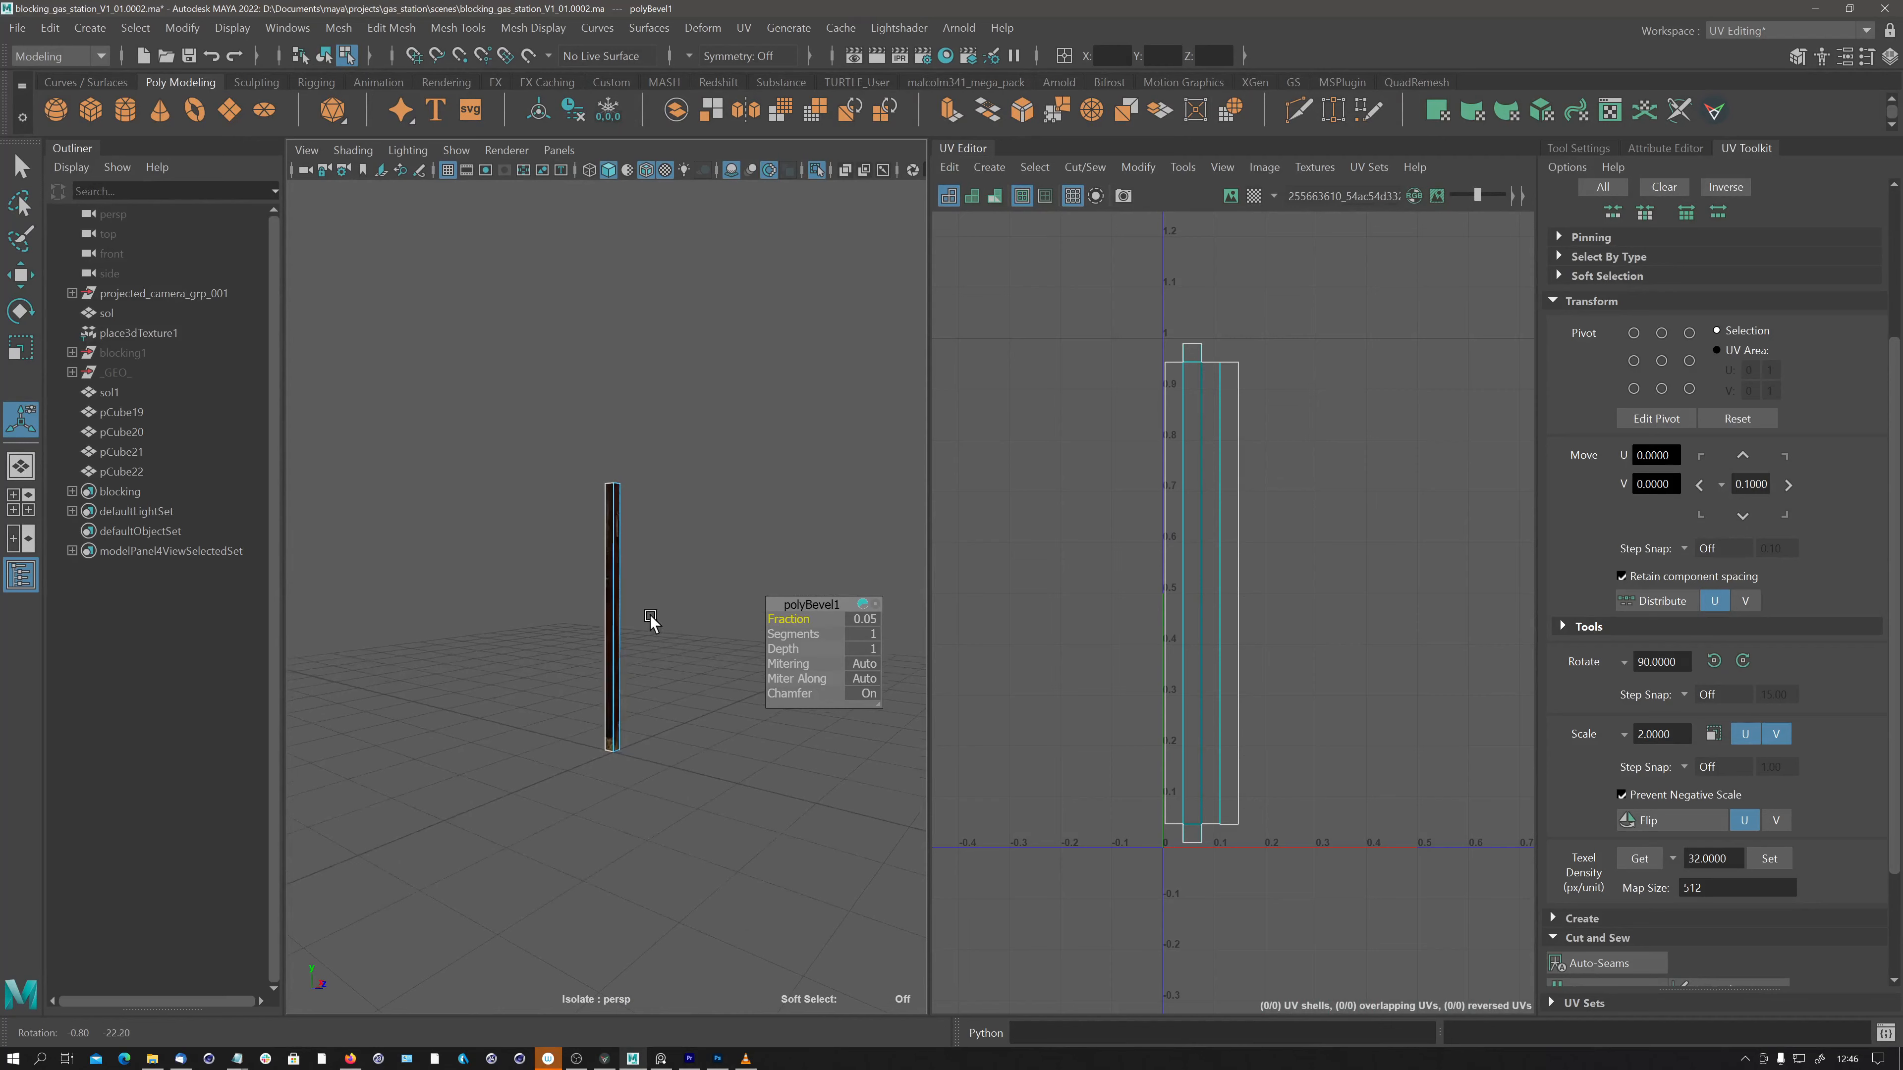
right_click_drag(650, 622, 833, 545, "alt")
mouse_move(615, 590)
middle_mouse_down("alt")
mouse_move(599, 582)
mouse_move(591, 616)
middle_mouse_up("alt")
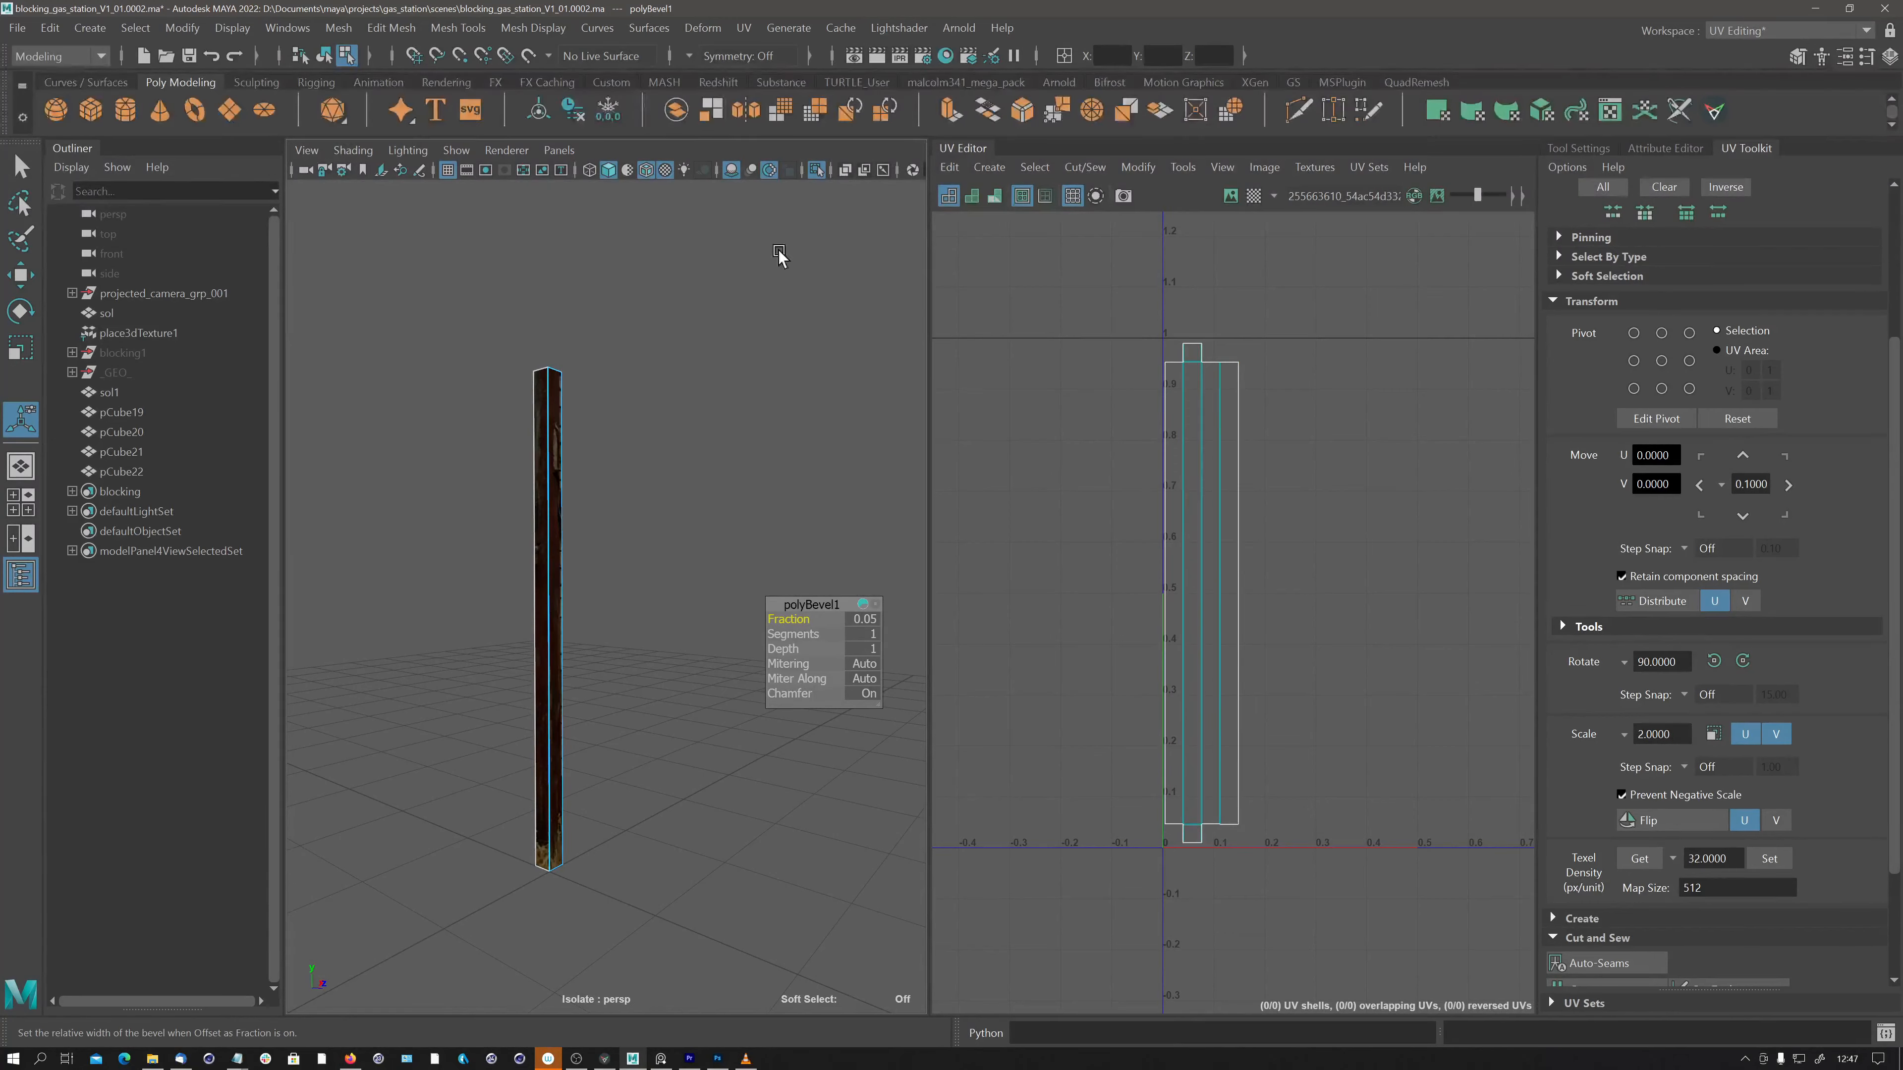
left_click(816, 172)
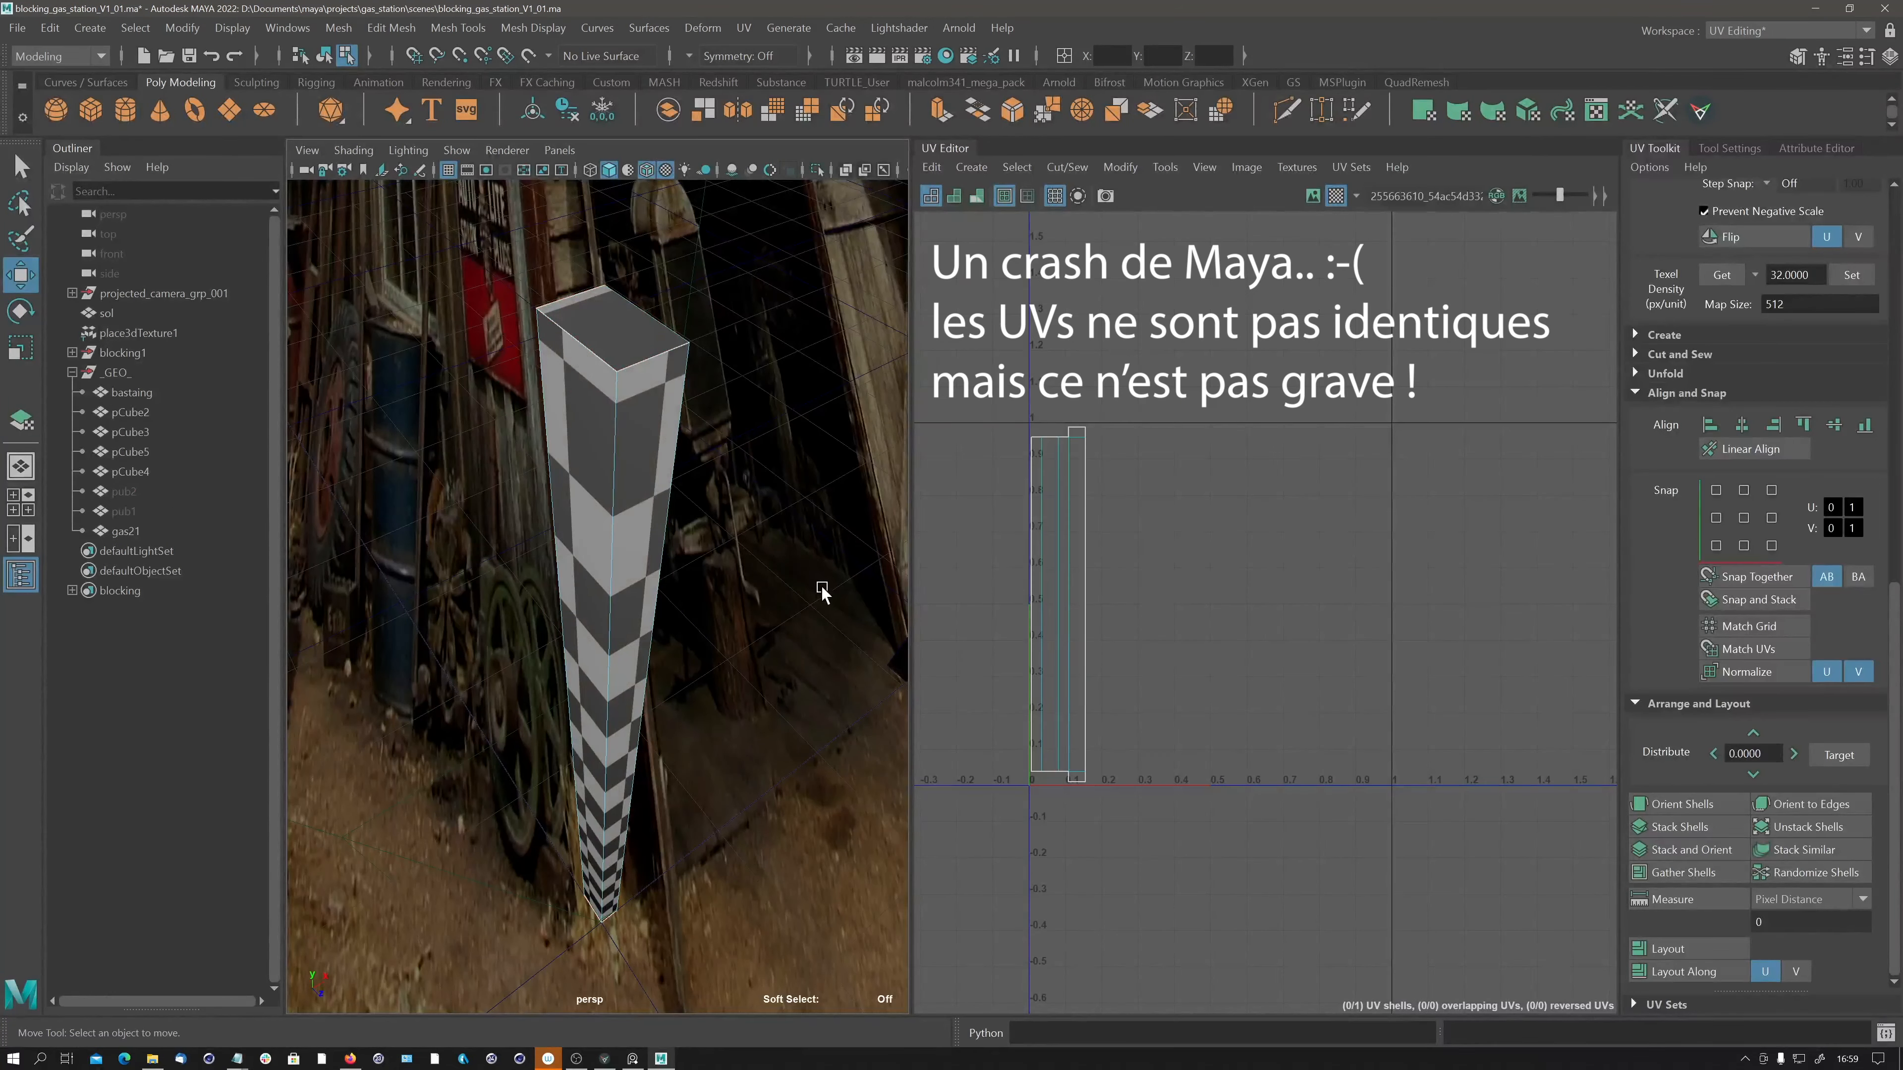
Bevel all edges of the checkered post bastaing with a fraction of 0.05.
left_click(654, 405)
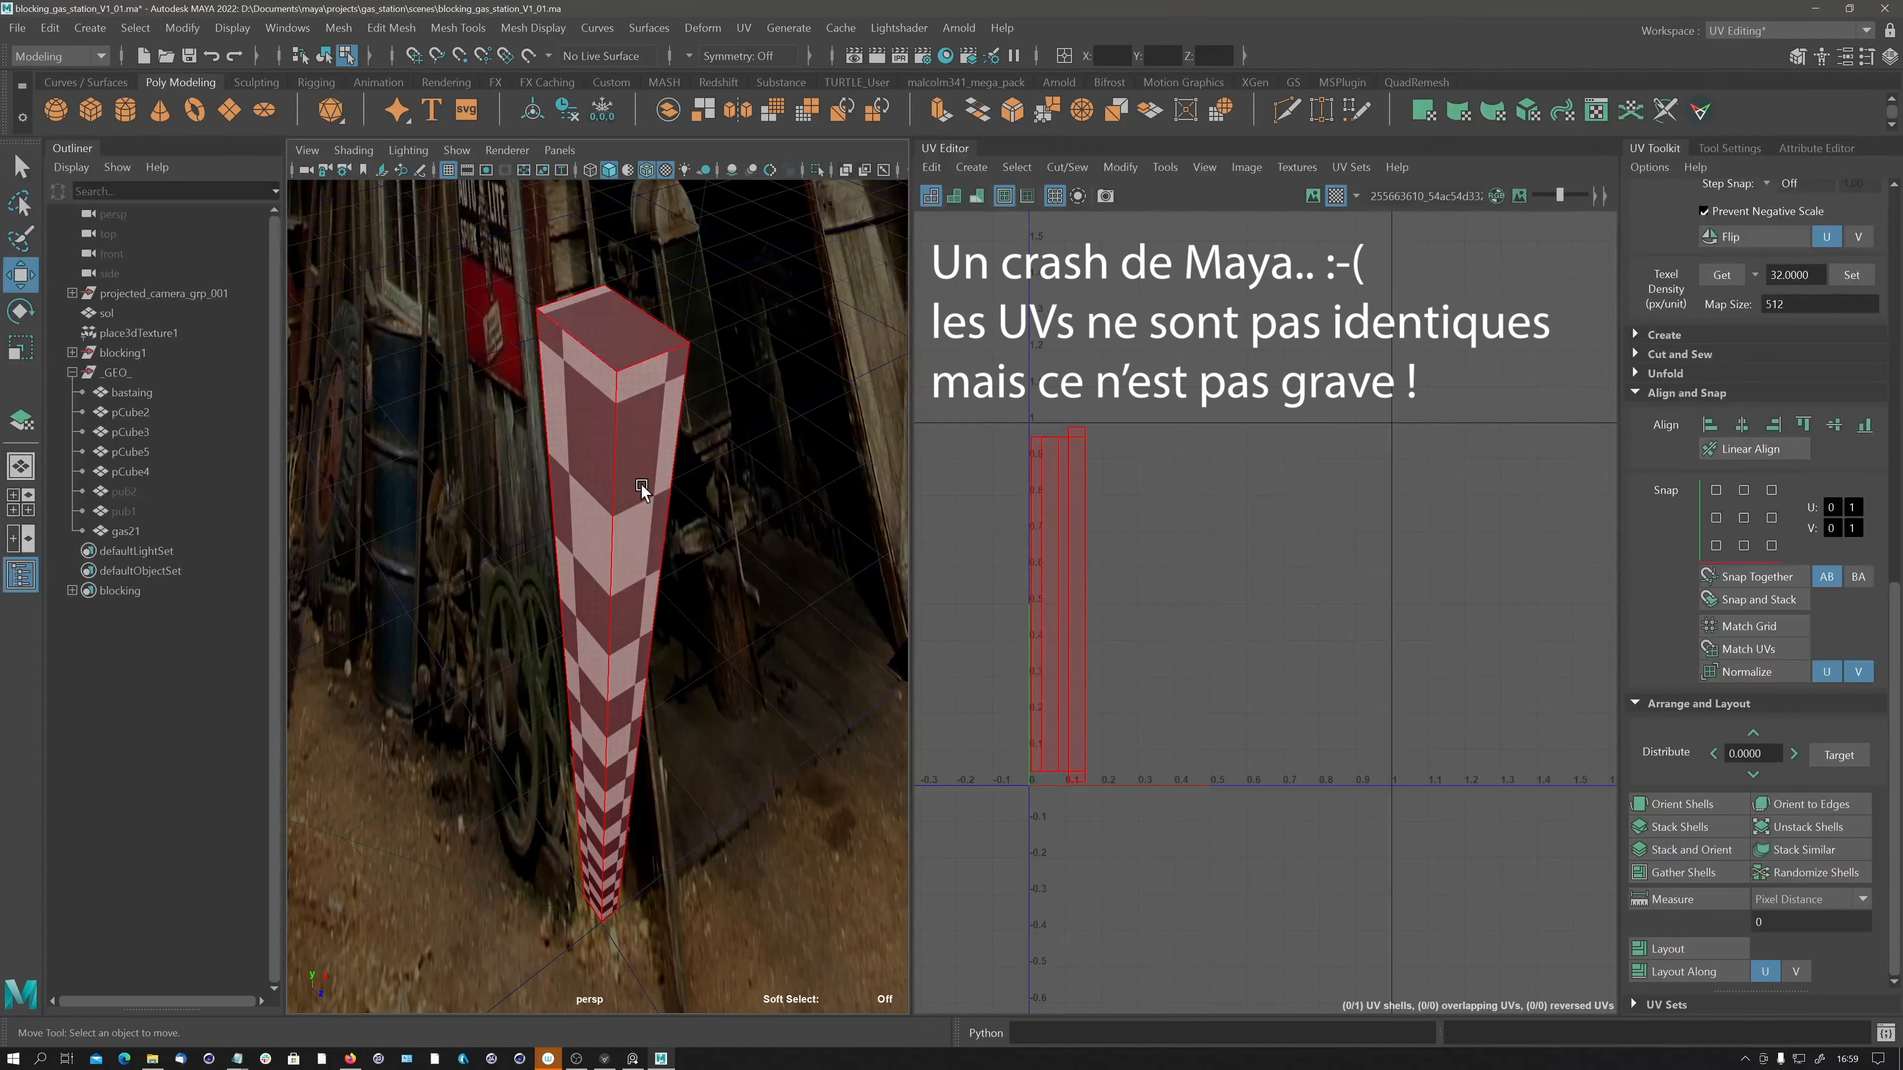
right_click(612, 562, "shift")
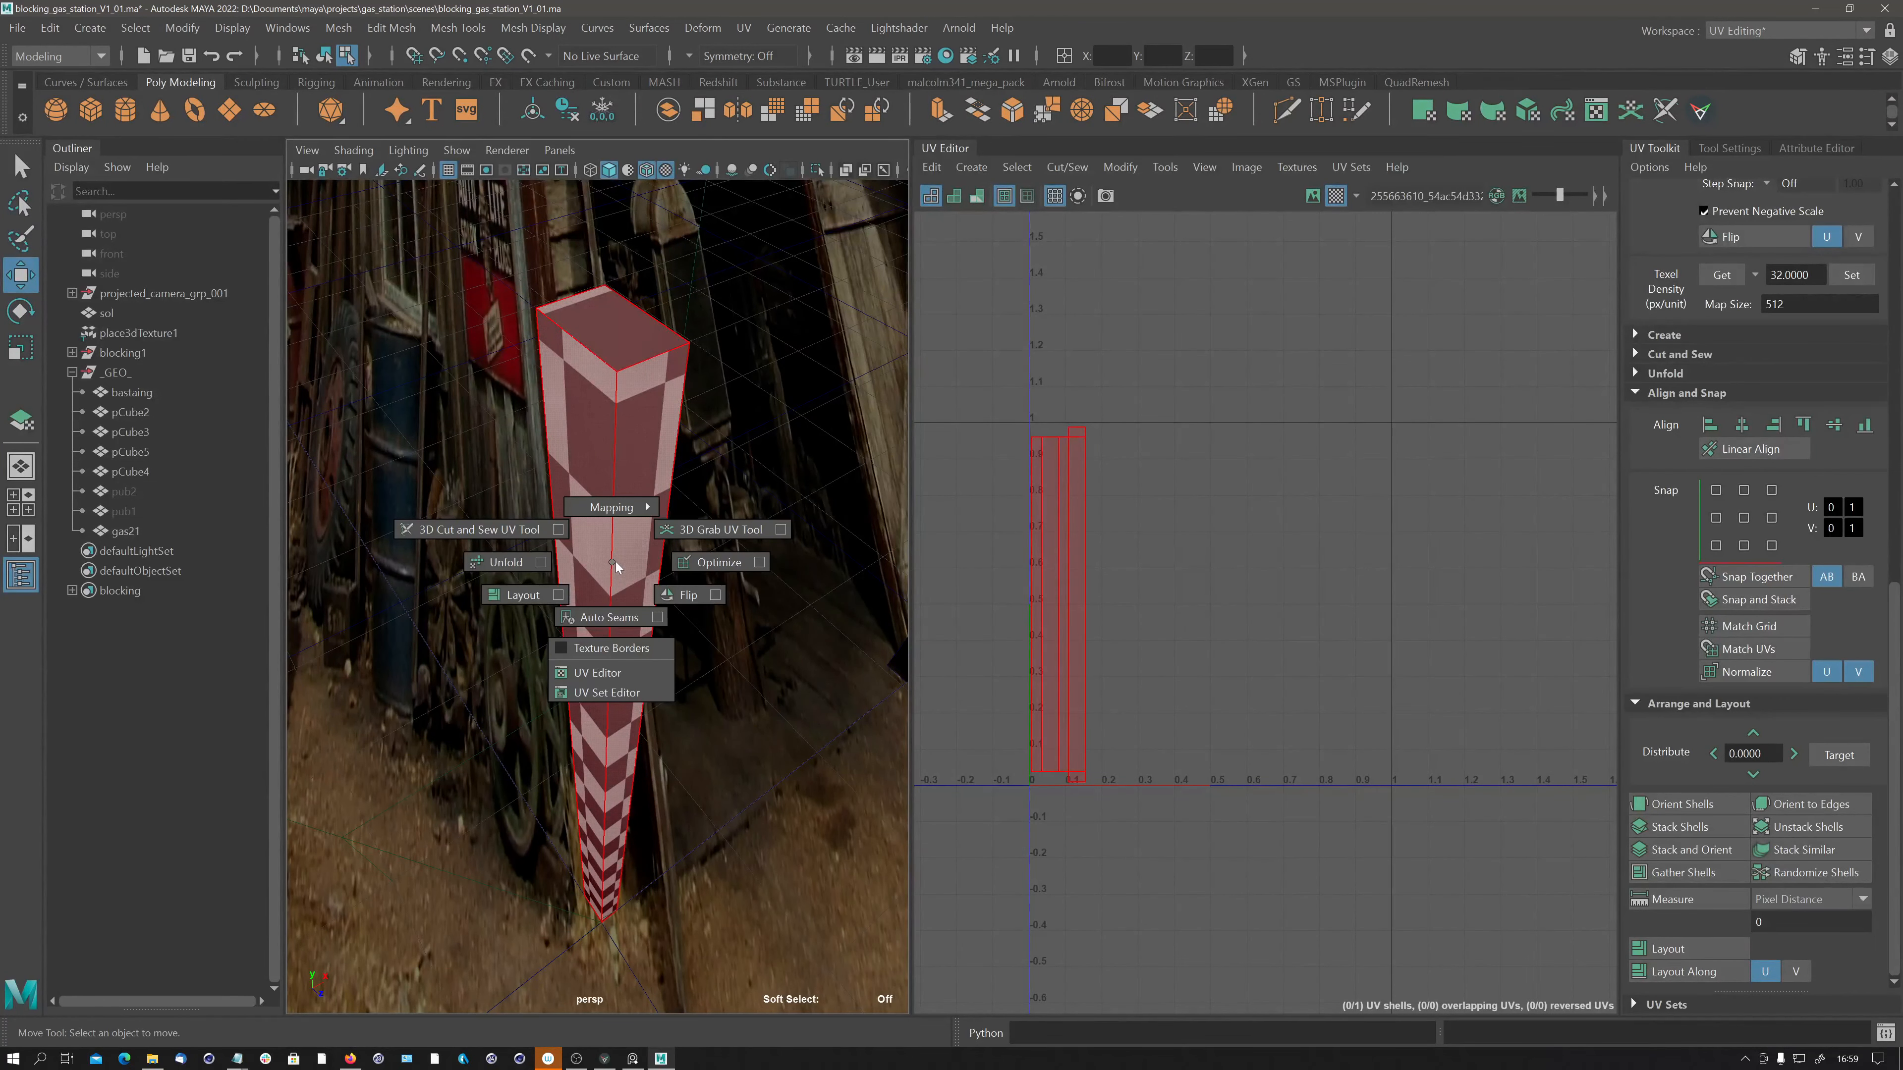
right_click_drag(617, 508, 617, 457)
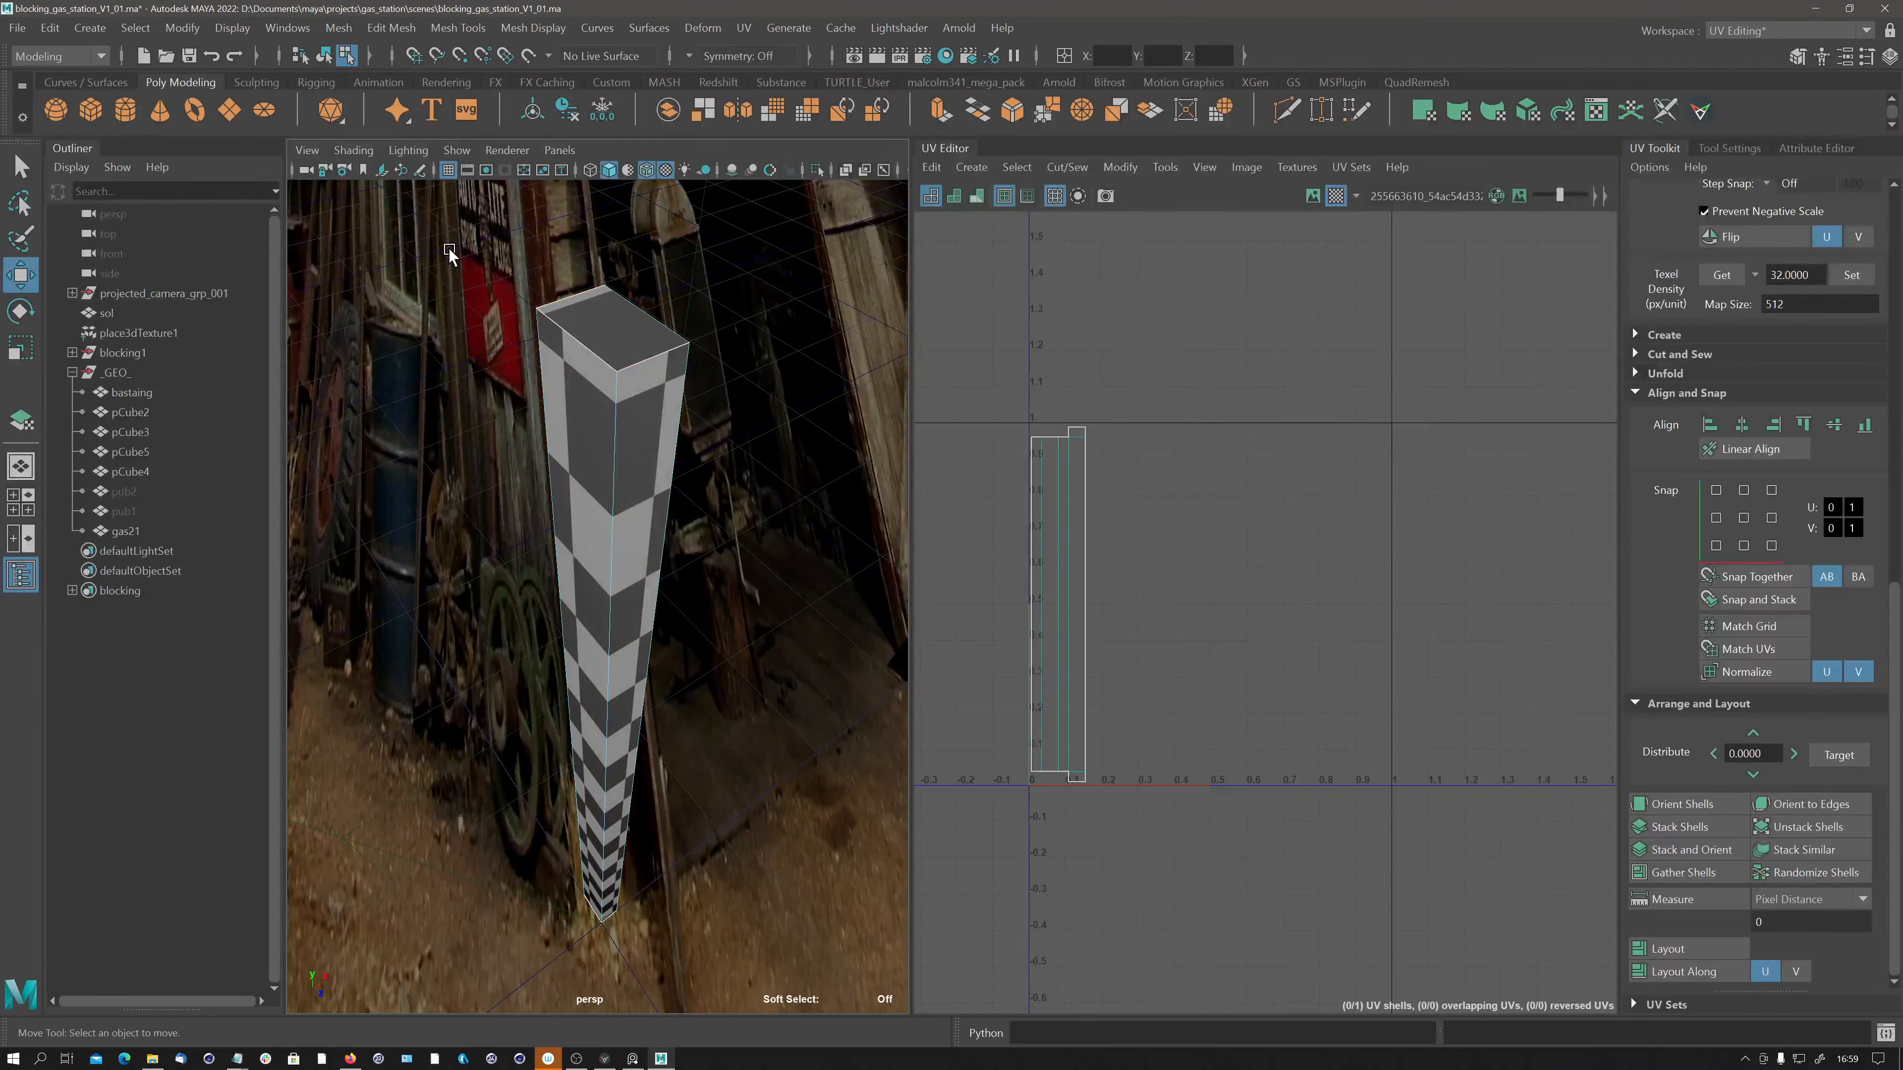
left_click_drag(450, 241, 742, 926)
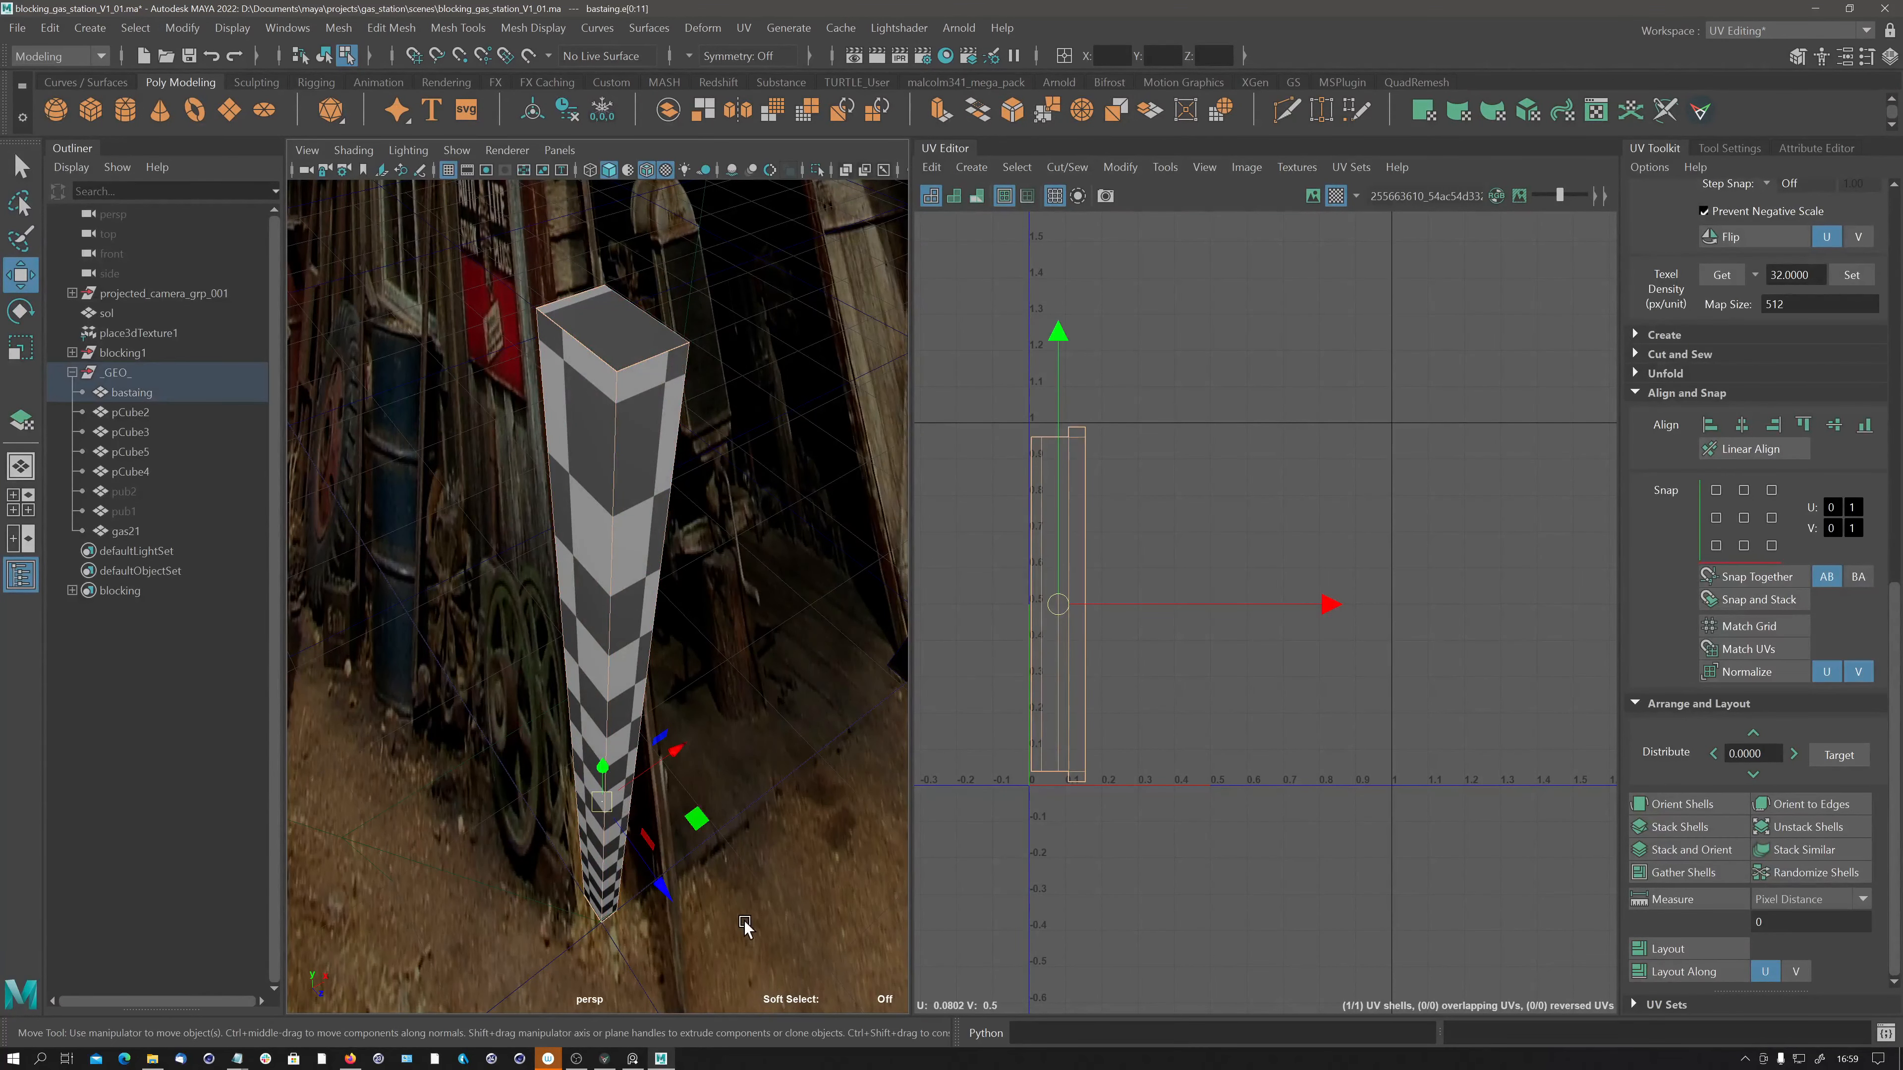
left_click(635, 560)
right_click_drag(627, 510, 707, 506, "shift")
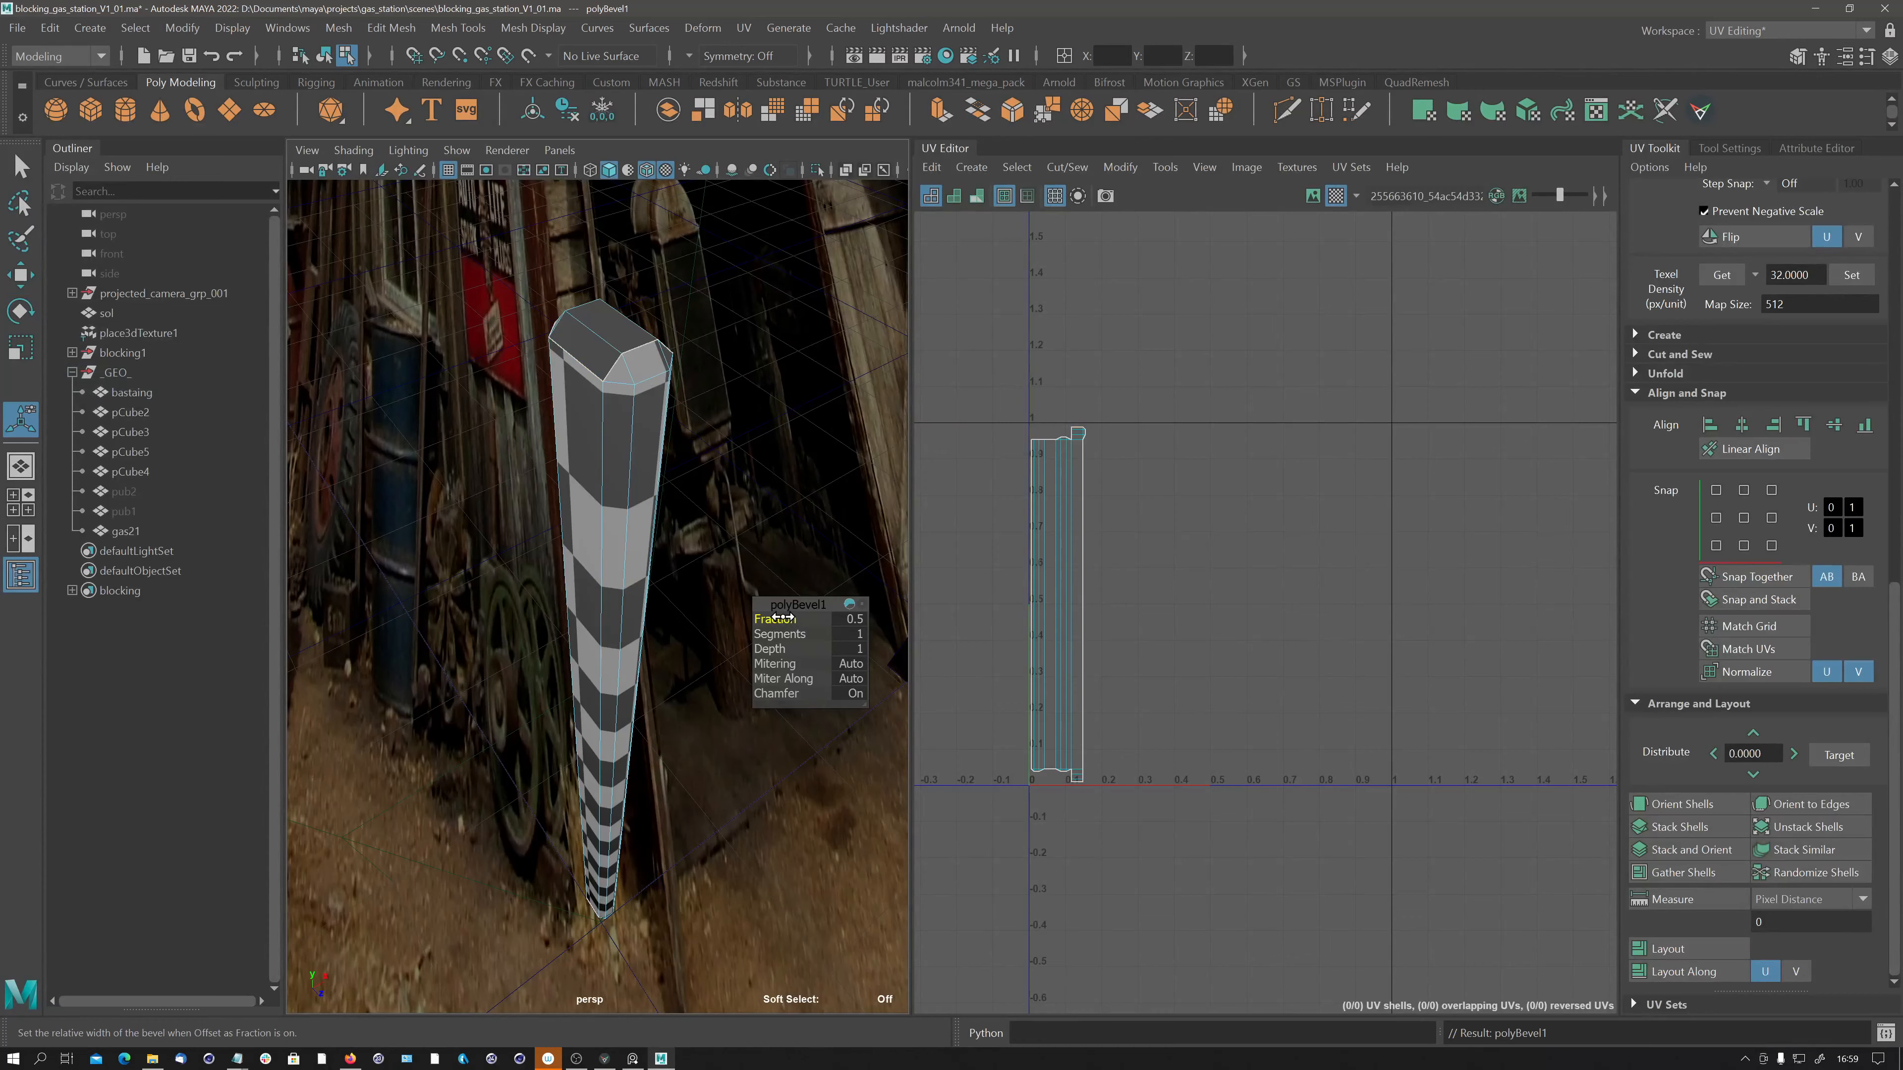
left_click_drag(783, 620, 760, 622)
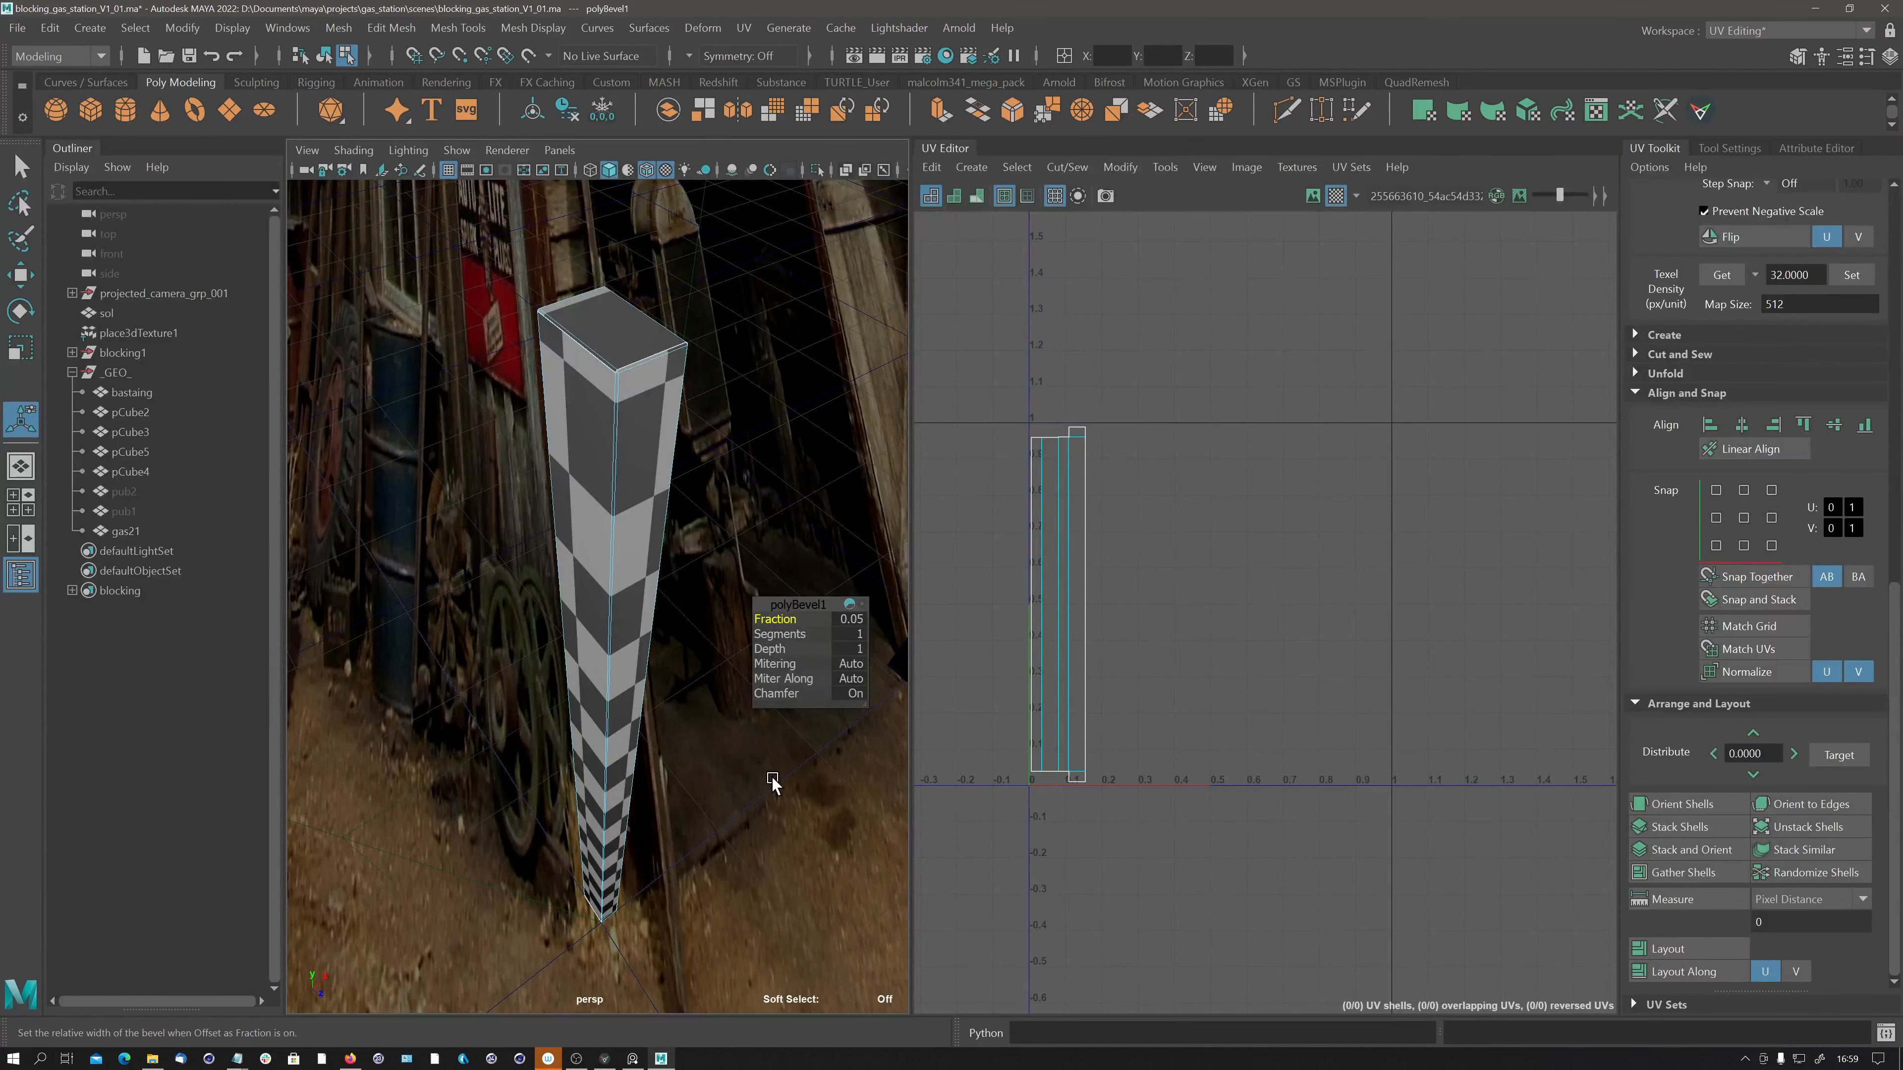
Examine the bevelled post's UV shell from its upper end down to its lower end for the added bevel strips.
scroll(1057, 442, "up", 5)
scroll(1123, 424, "up", 5)
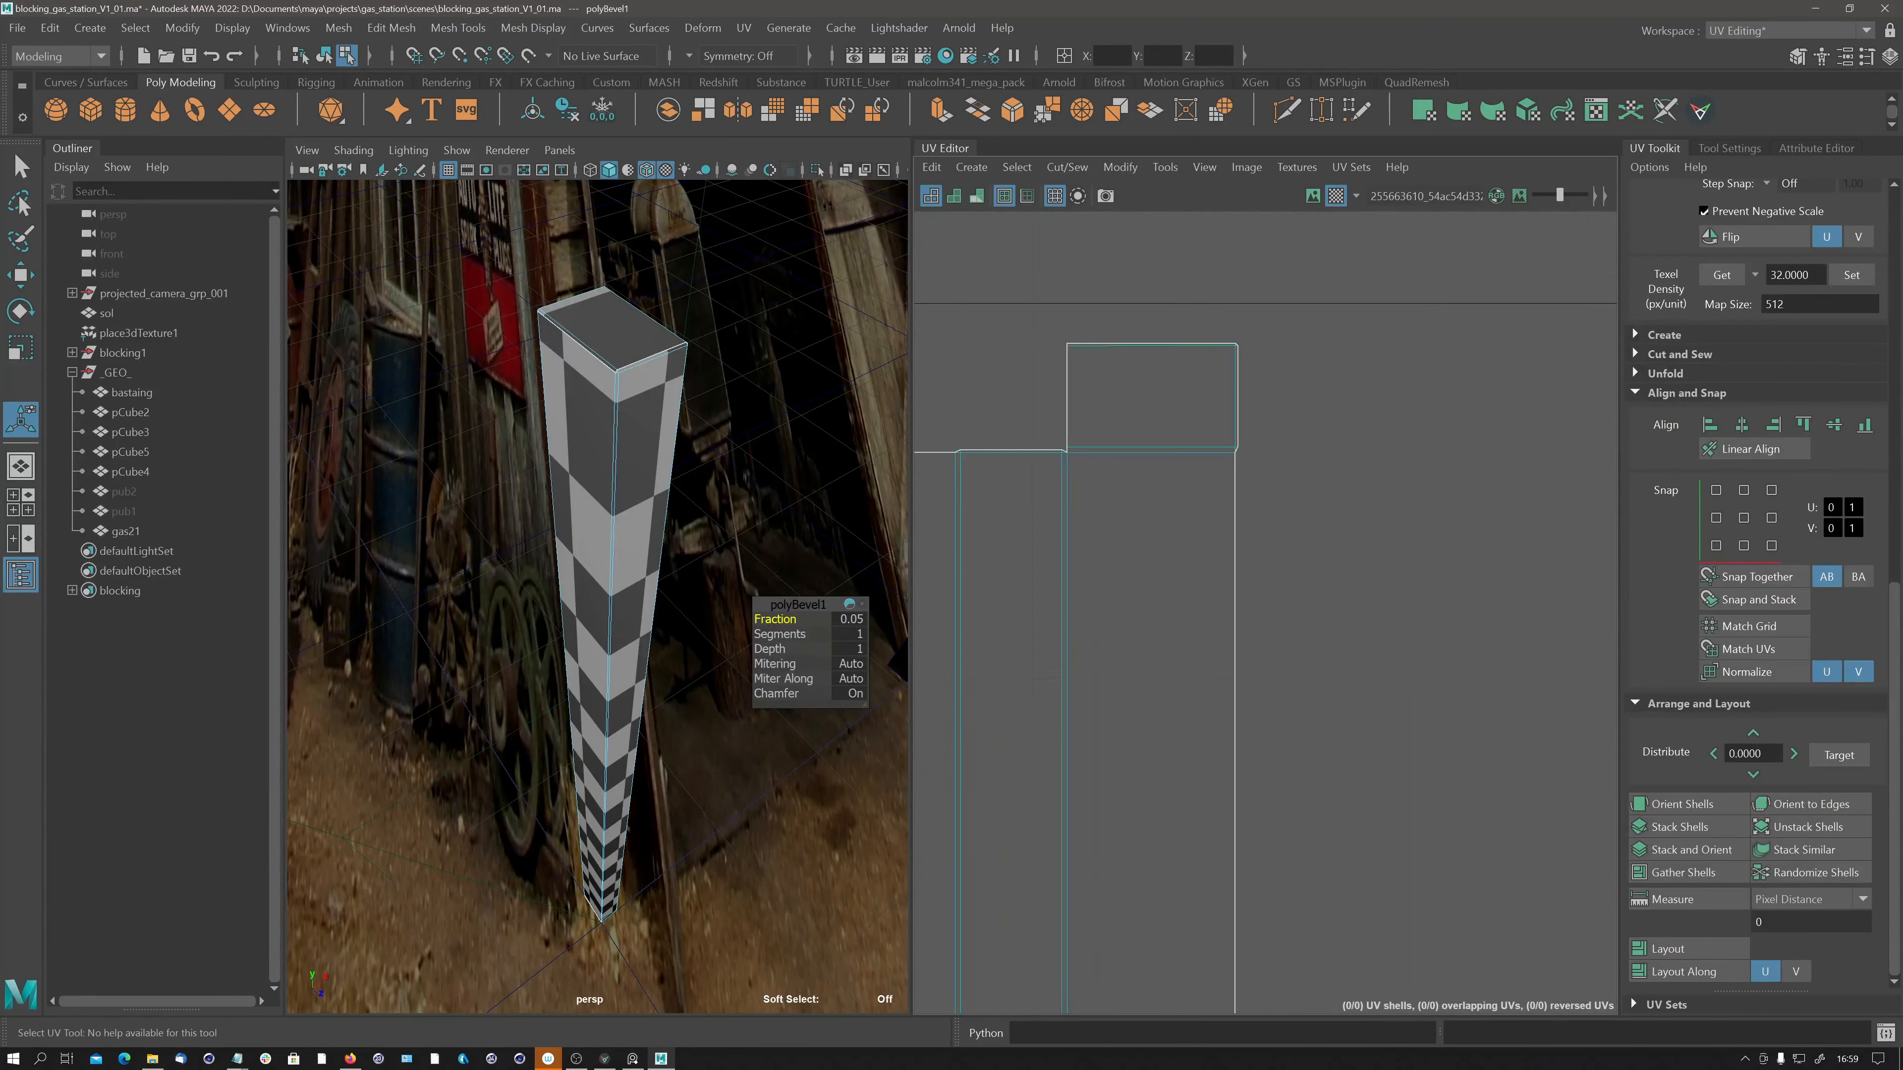
scroll(1060, 450, "up", 3)
middle_click_drag(1236, 444, 1448, 409, "alt")
scroll(1446, 401, "down", 3)
scroll(927, 519, "down", 2)
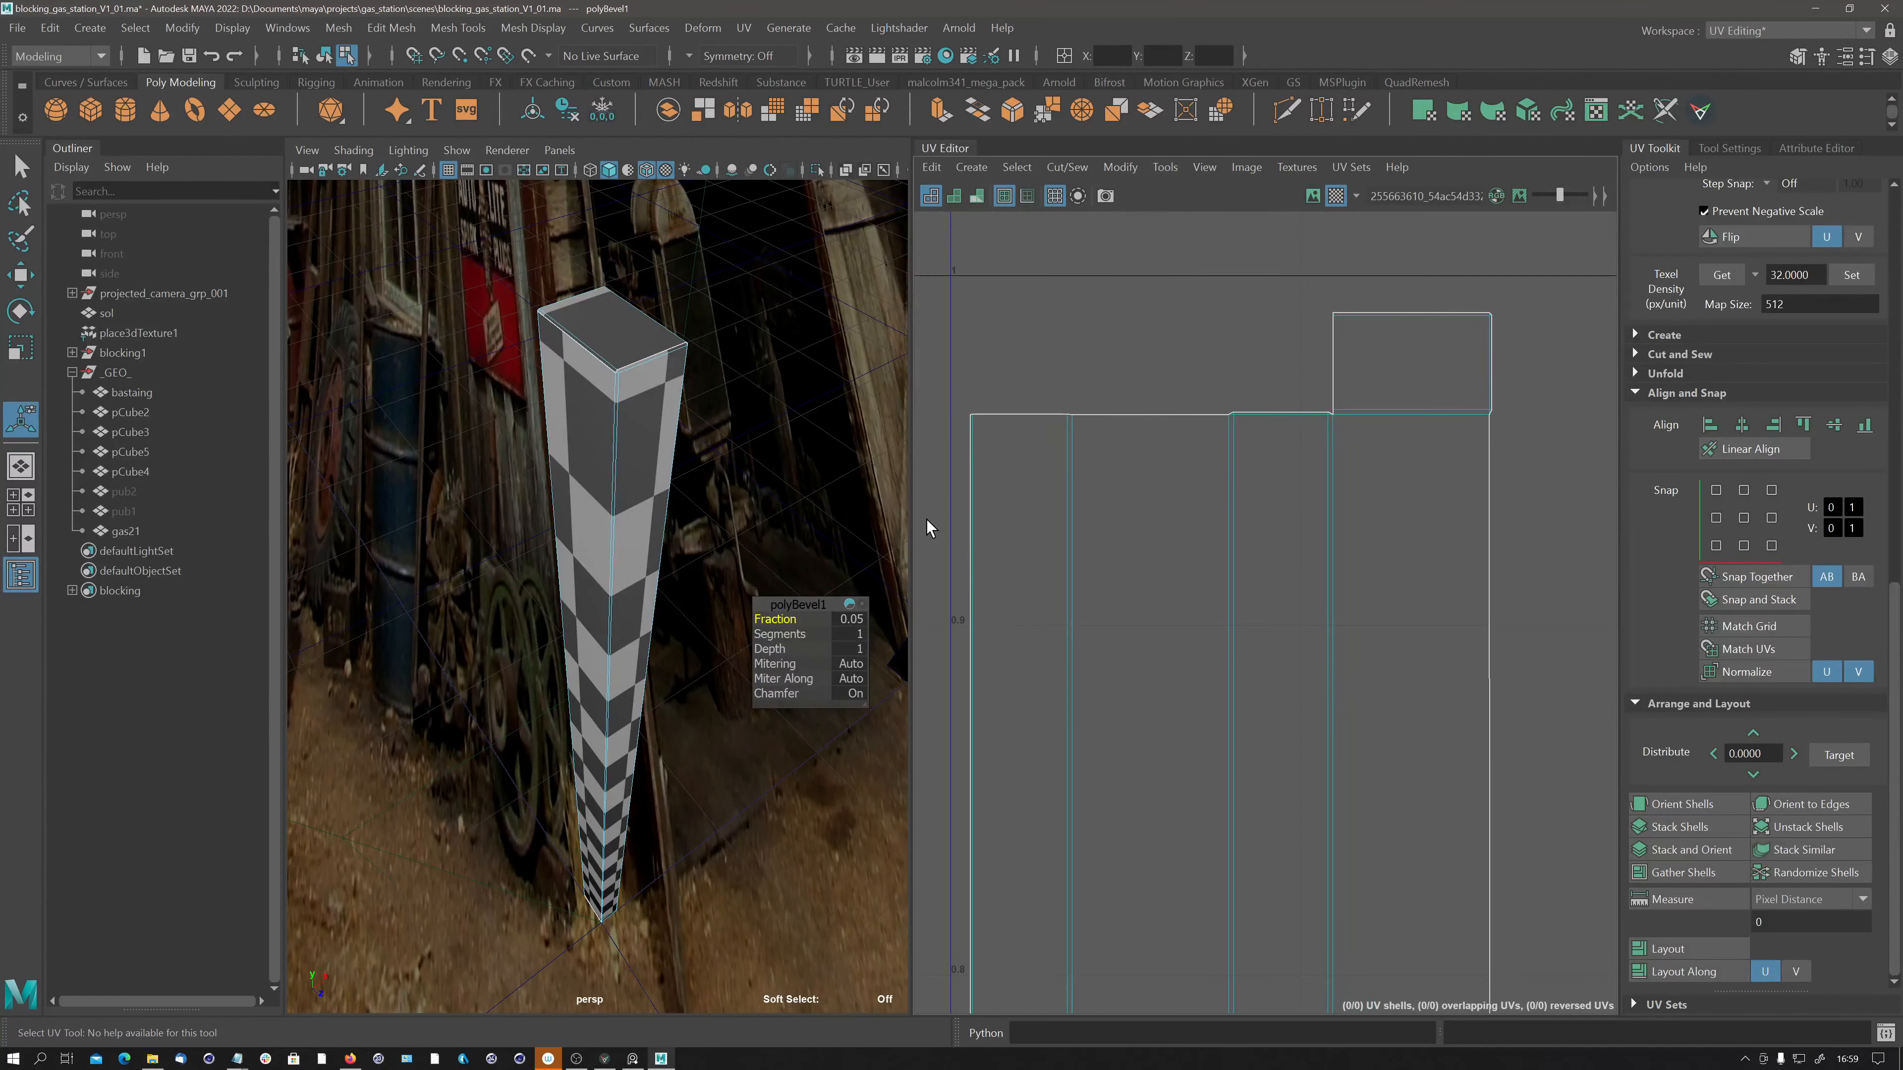
middle_click_drag(927, 519, 1406, 515, "alt")
scroll(1159, 628, "down", 2)
mouse_move(1159, 629)
middle_mouse_down("alt")
mouse_move(1231, 369)
mouse_move(1259, 510)
middle_mouse_up("alt")
middle_click_drag(1236, 769, 1286, 425, "alt")
mouse_move(1287, 792)
right_mouse_down("alt")
mouse_move(1209, 447)
mouse_move(1104, 370)
right_mouse_up("alt")
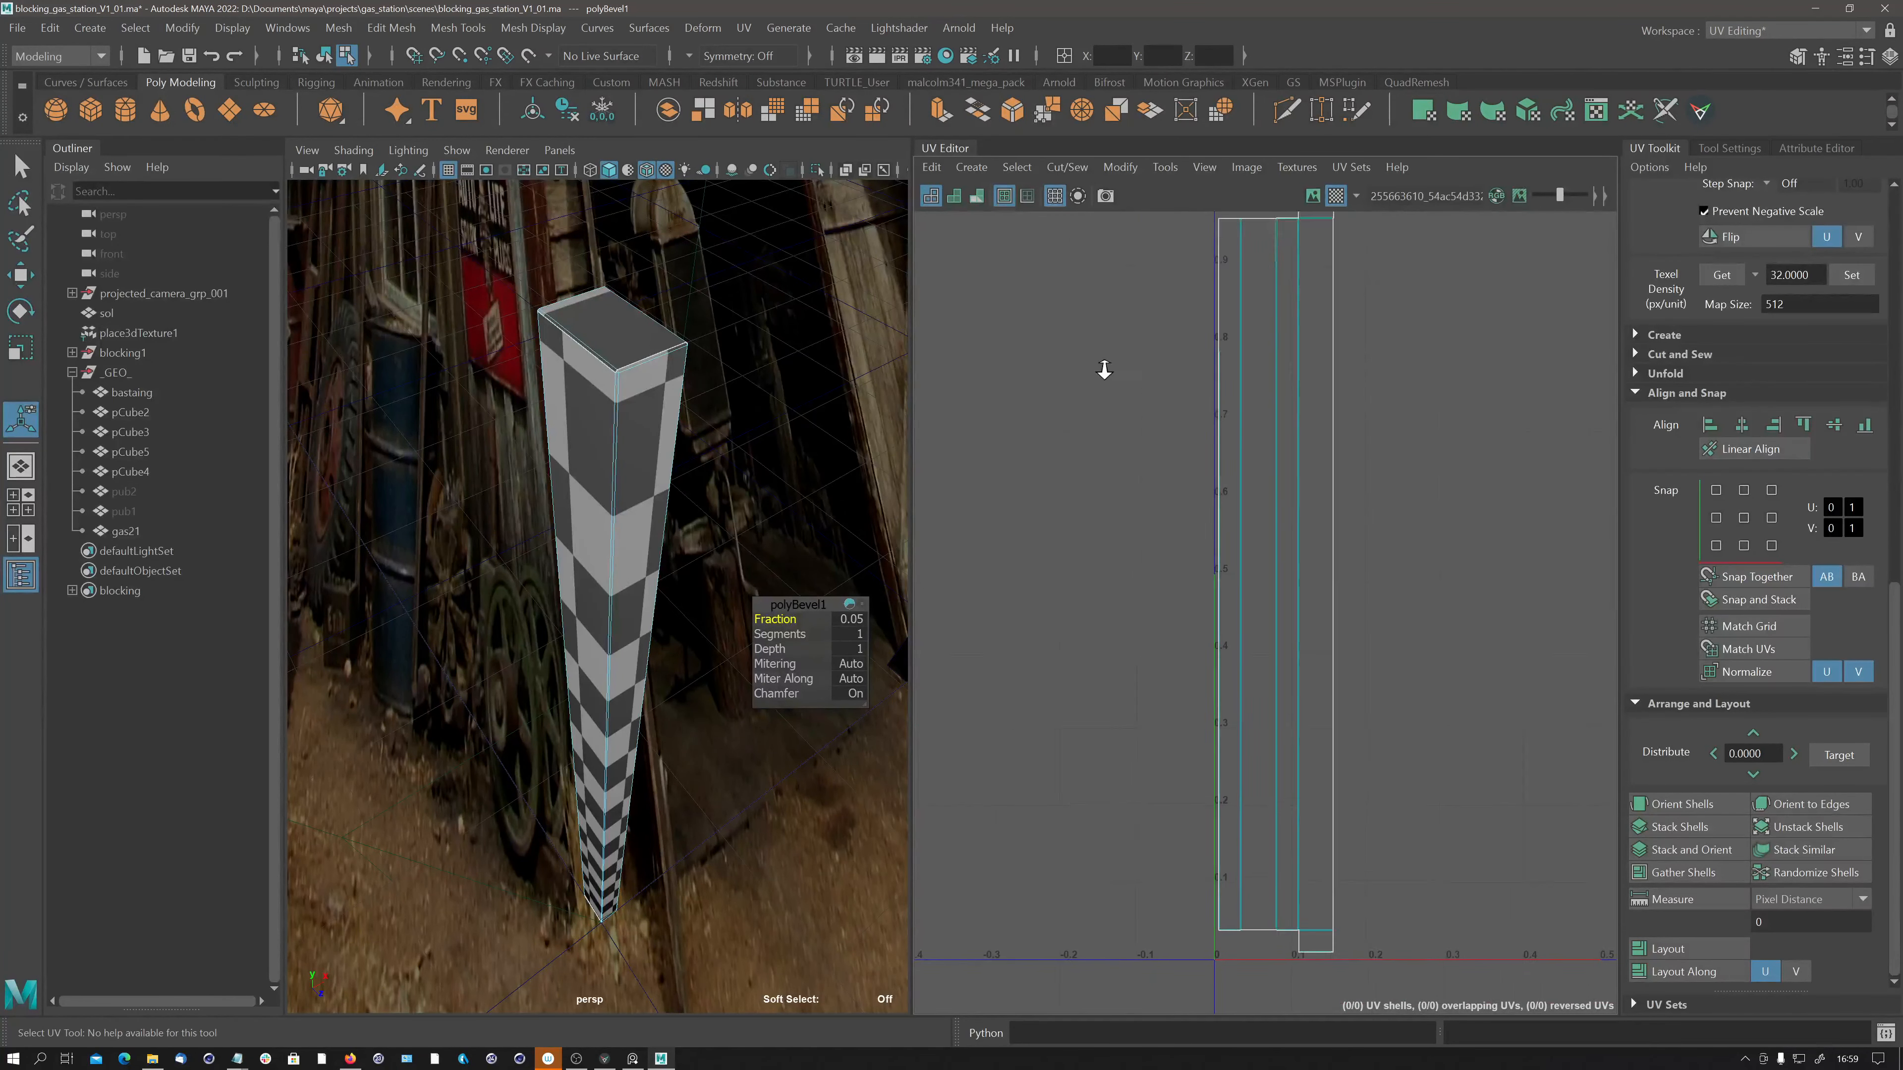
middle_click_drag(1104, 369, 1115, 398, "alt")
Check the bevelled post against the checker map, return to object selection and turn the checker map off.
left_click(1313, 196)
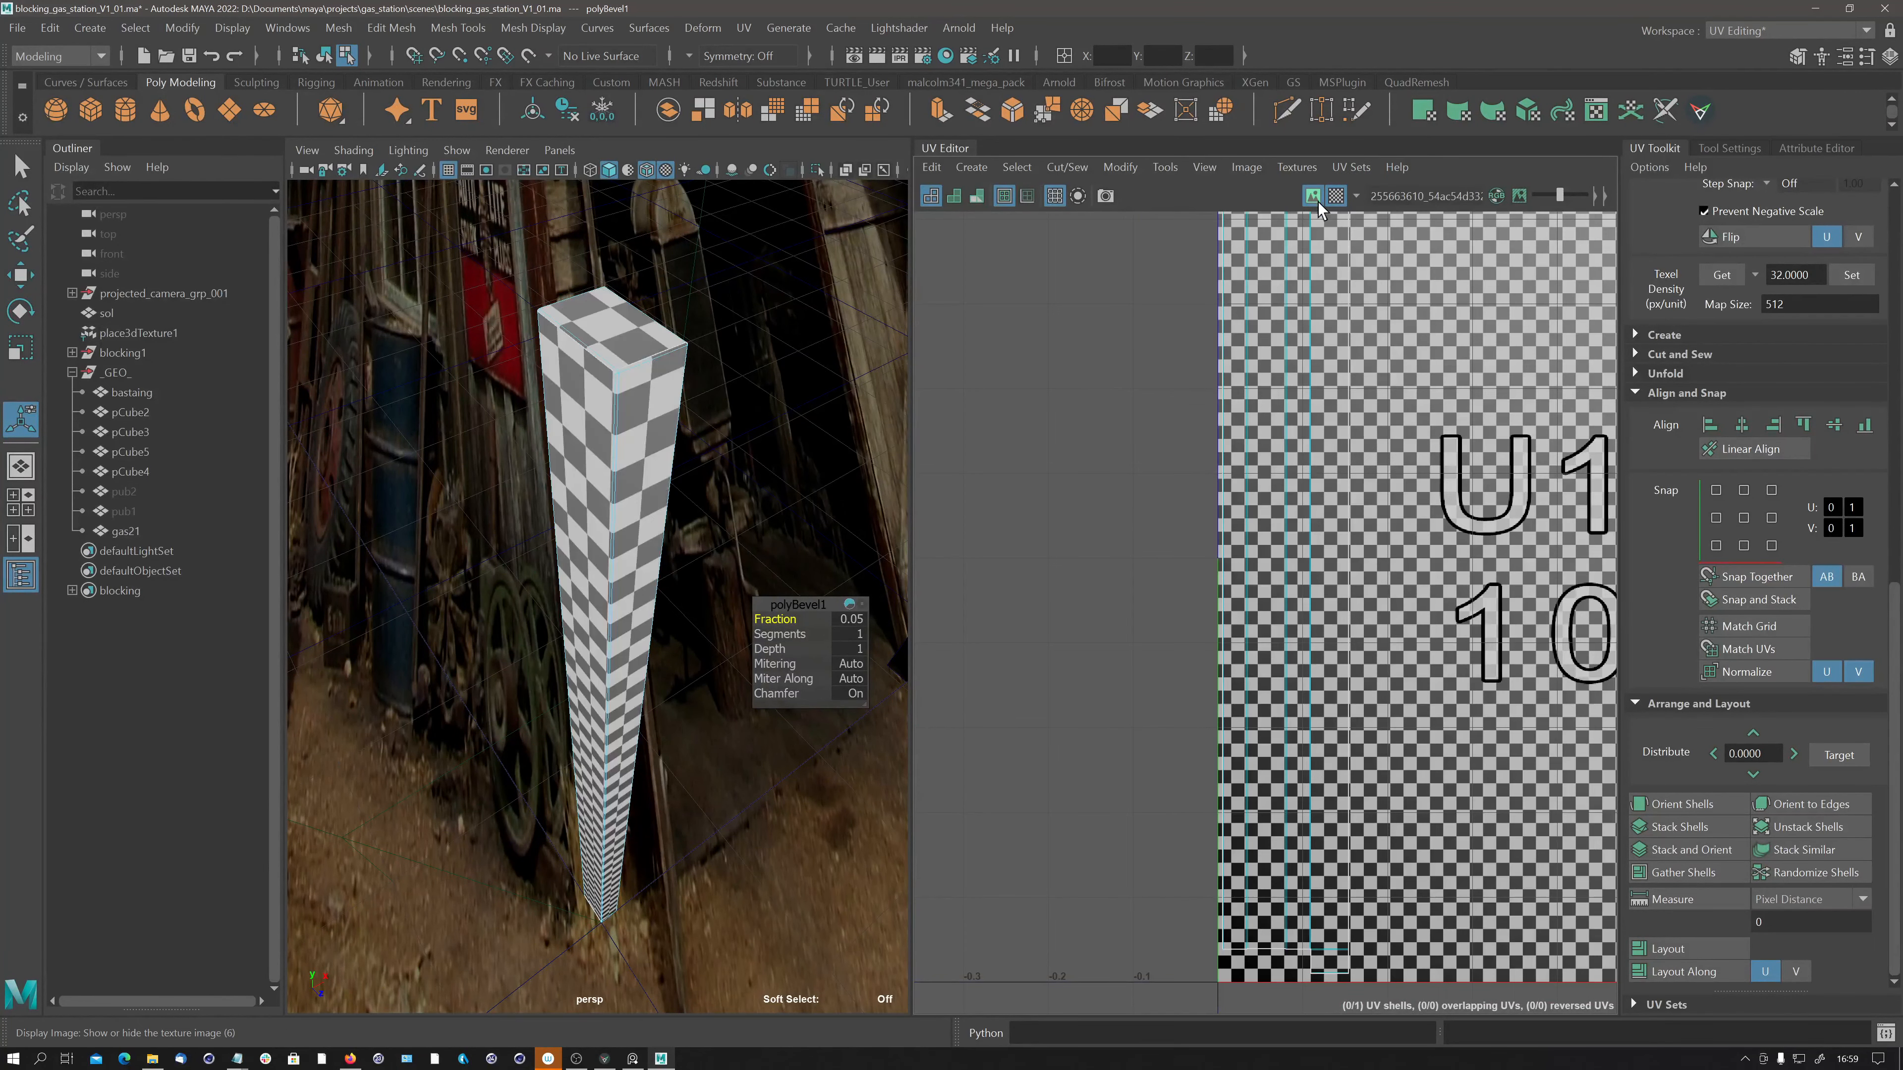
mouse_move(588, 421)
left_mouse_down("alt")
mouse_move(641, 410)
mouse_move(667, 429)
mouse_move(568, 398)
mouse_move(564, 379)
mouse_move(610, 390)
mouse_move(571, 401)
left_mouse_up("alt")
right_click_drag(532, 480, 388, 505, "alt")
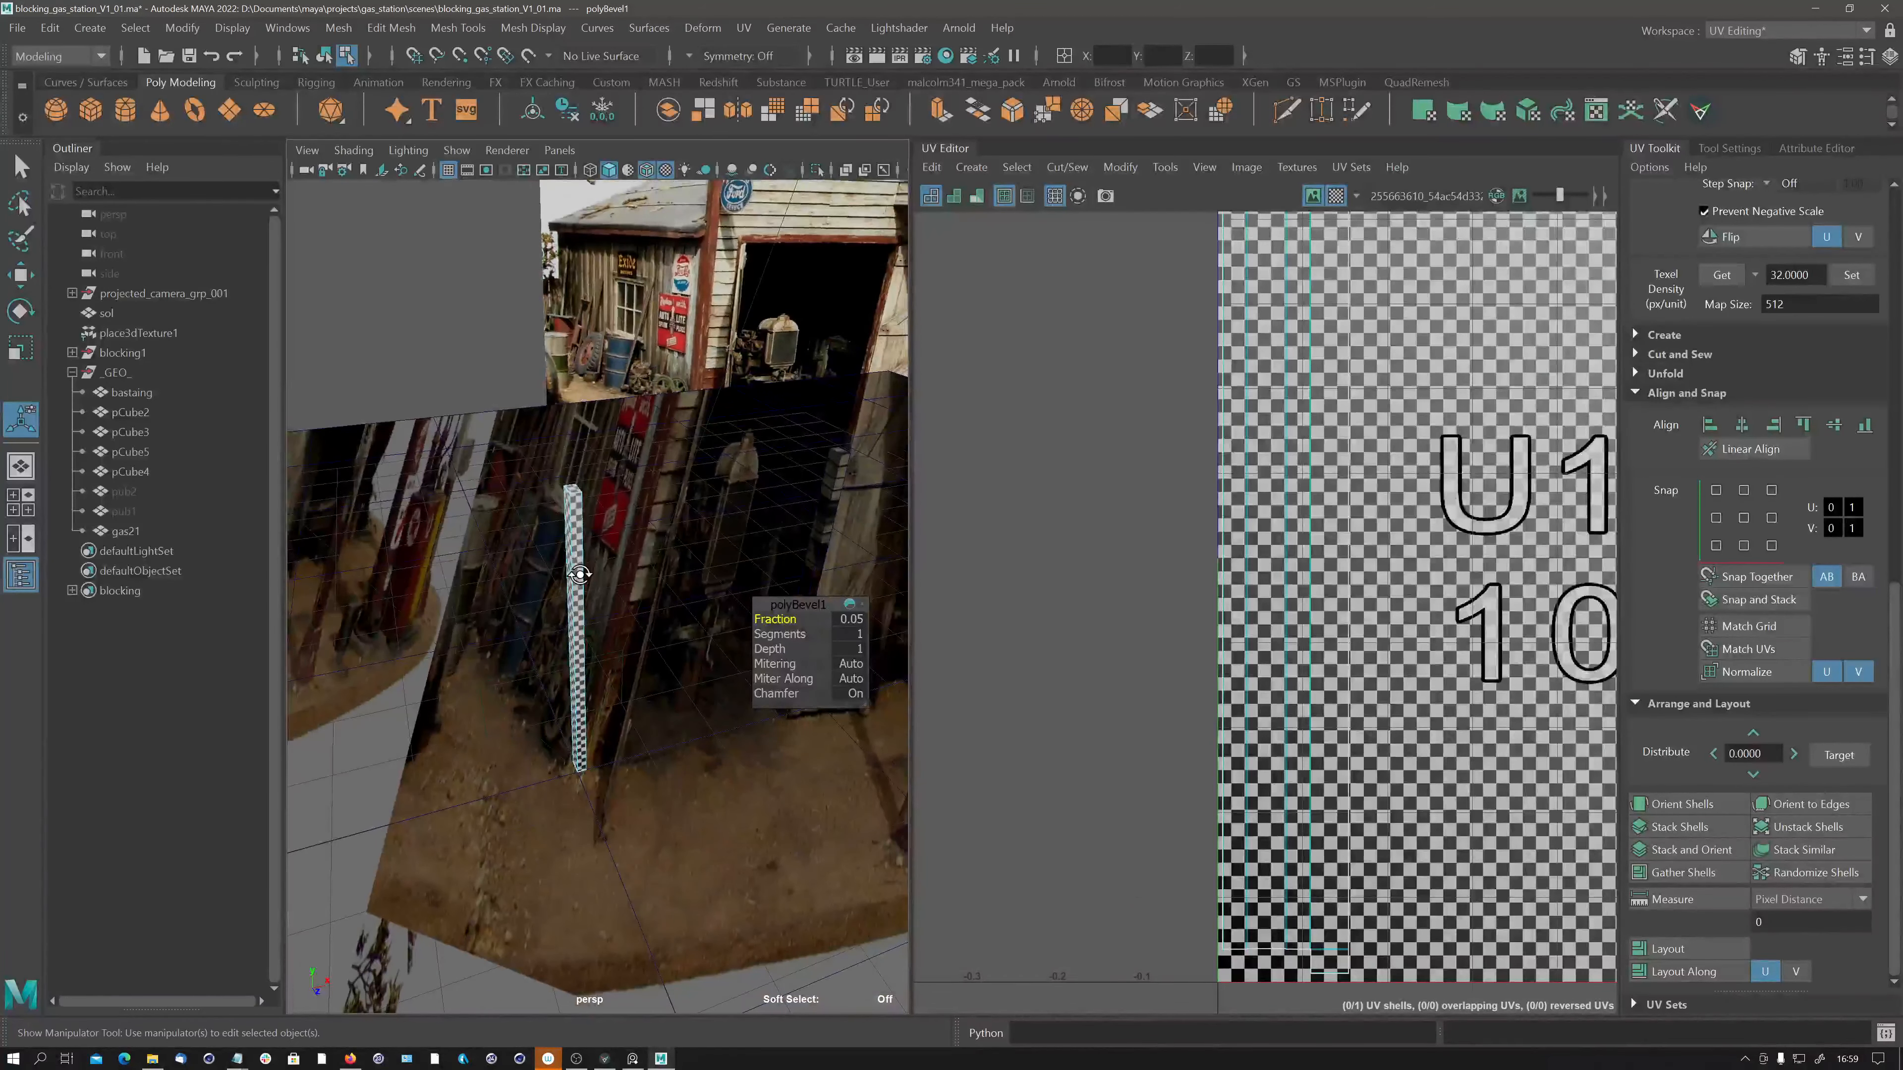
left_click_drag(576, 577, 637, 594, "alt")
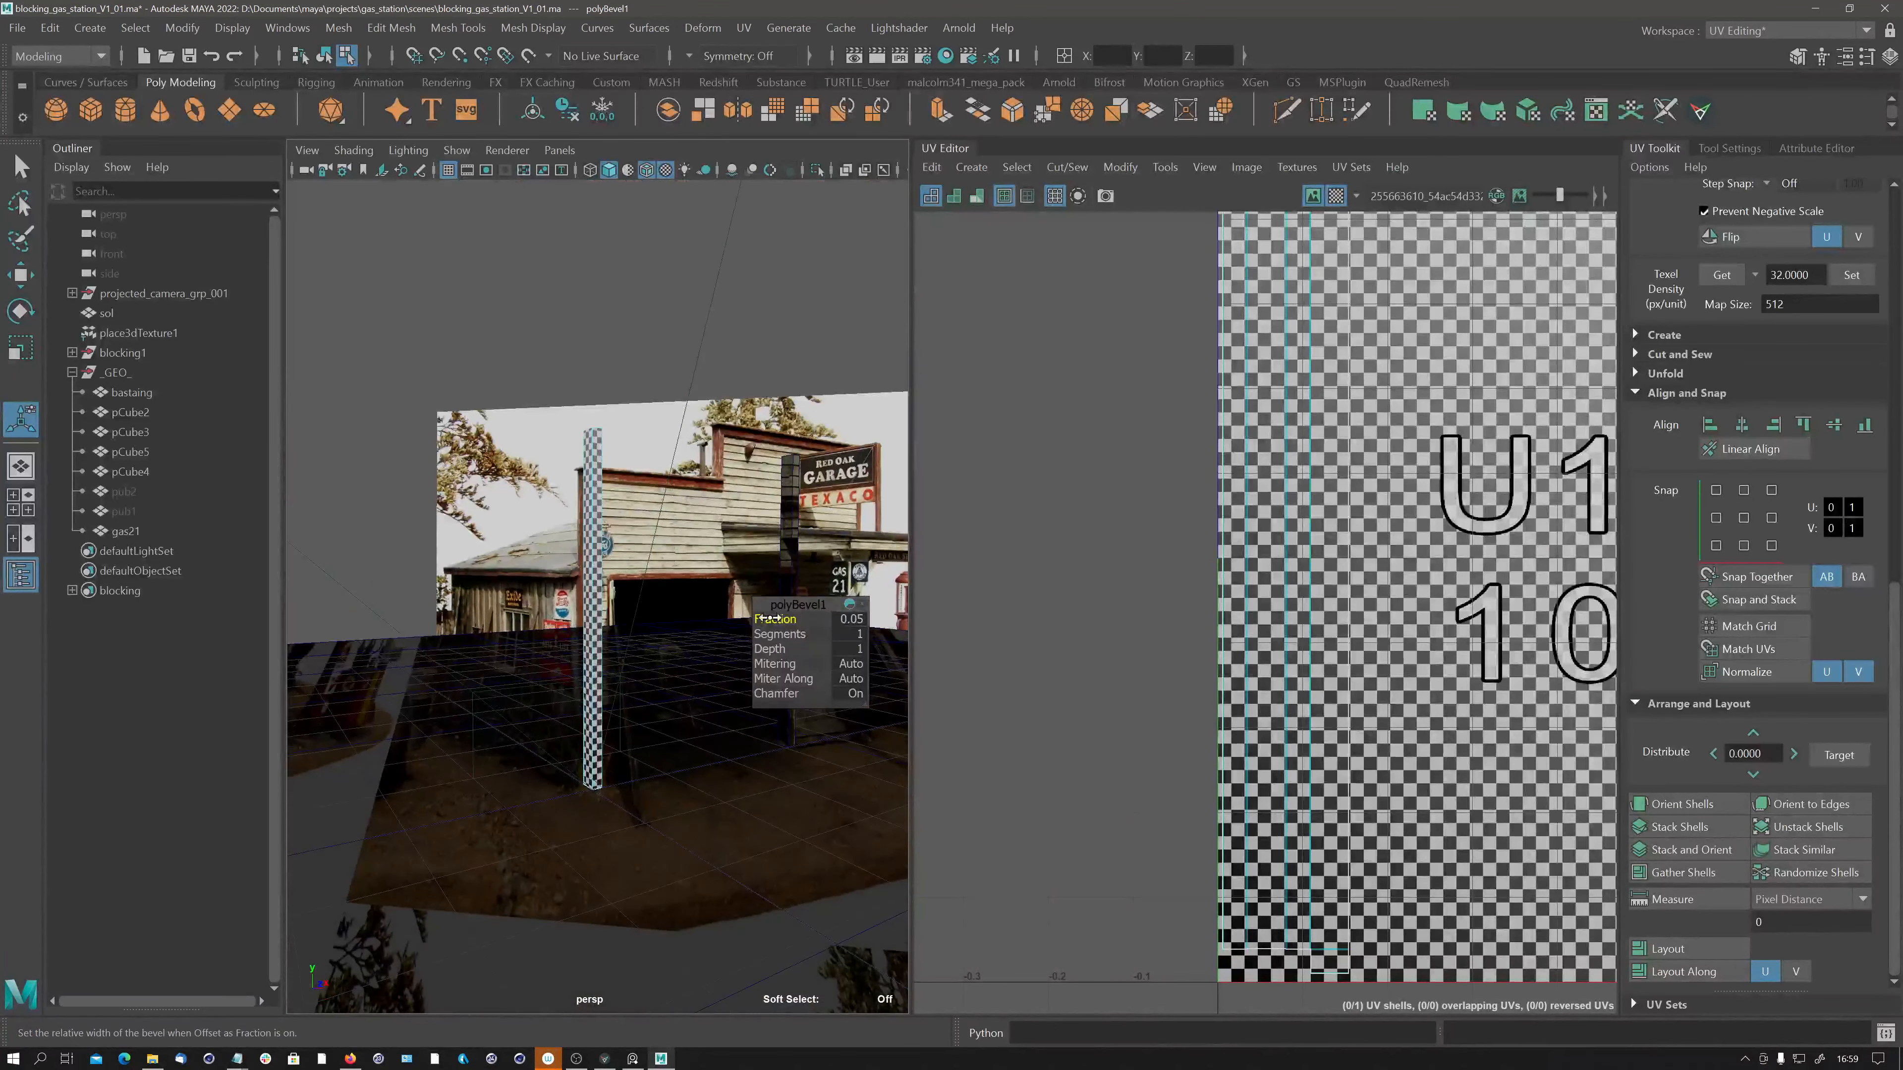
right_click_drag(592, 525, 699, 504)
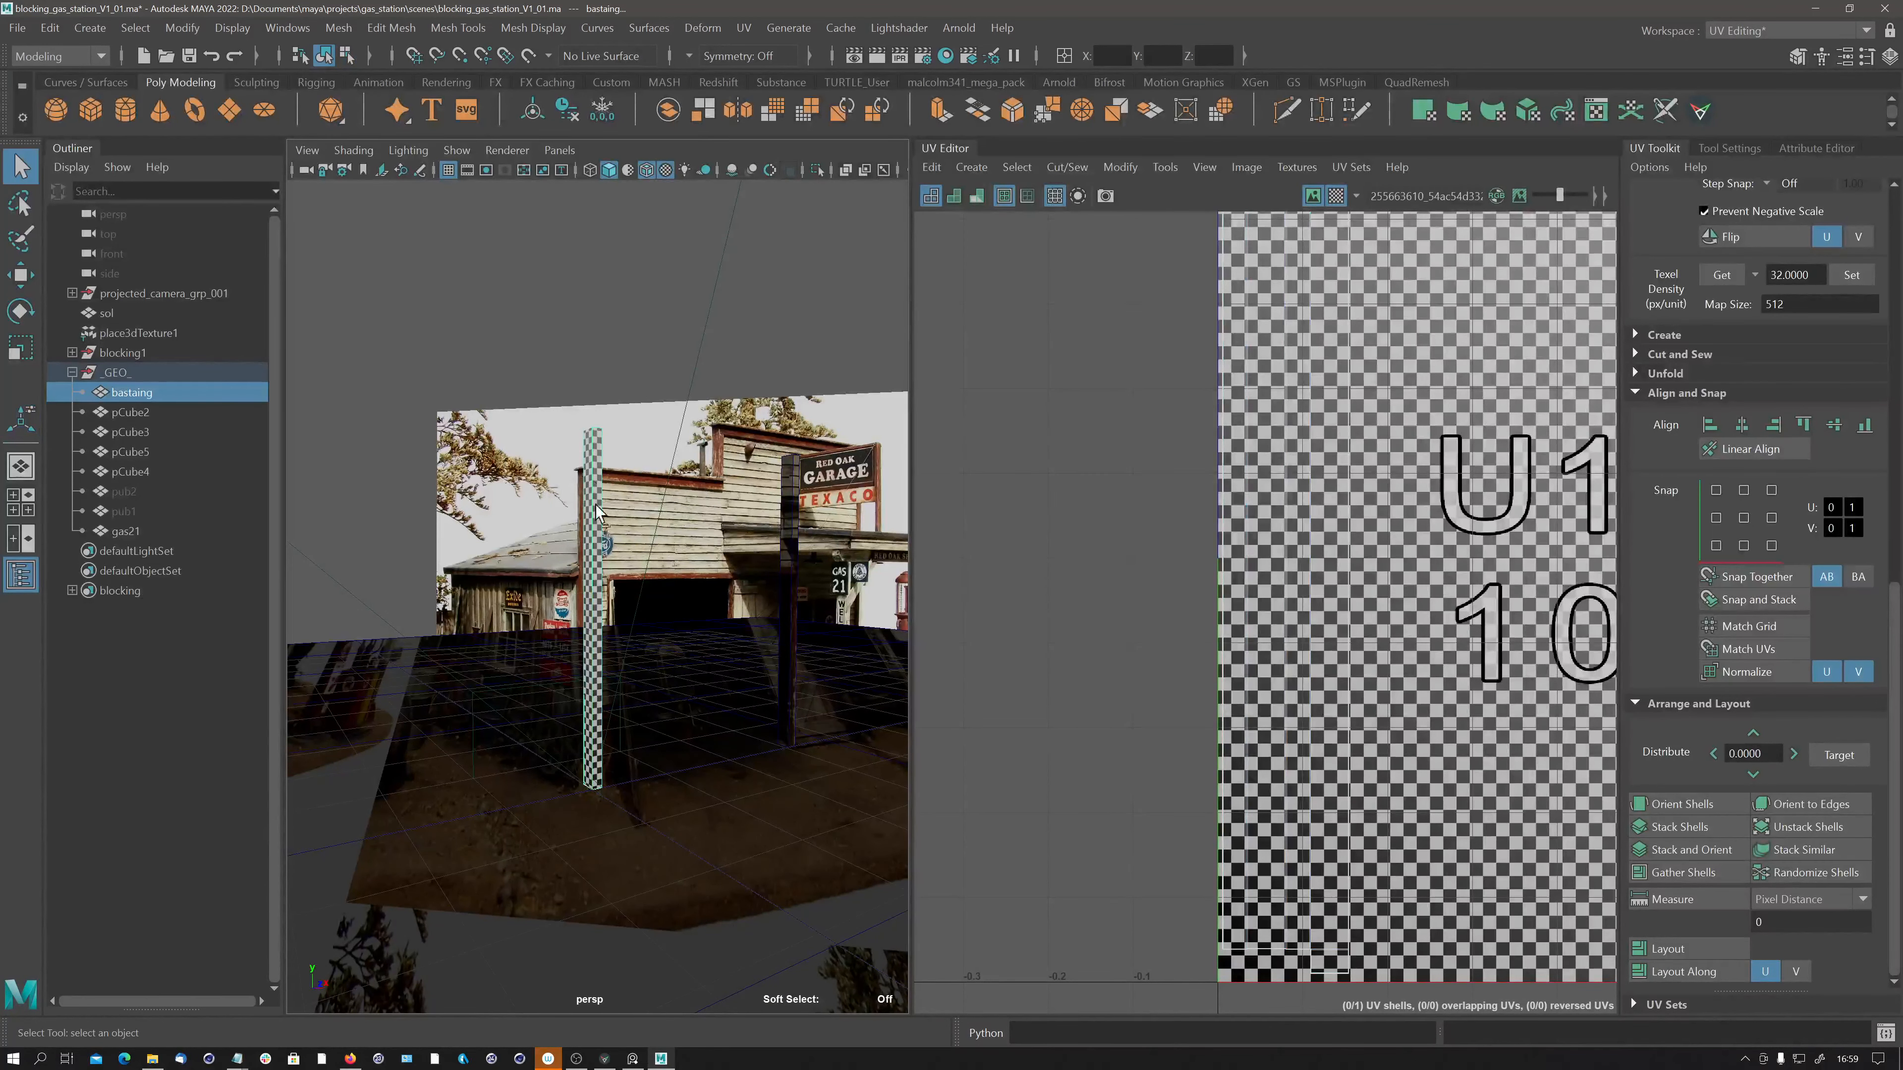
left_click(1336, 196)
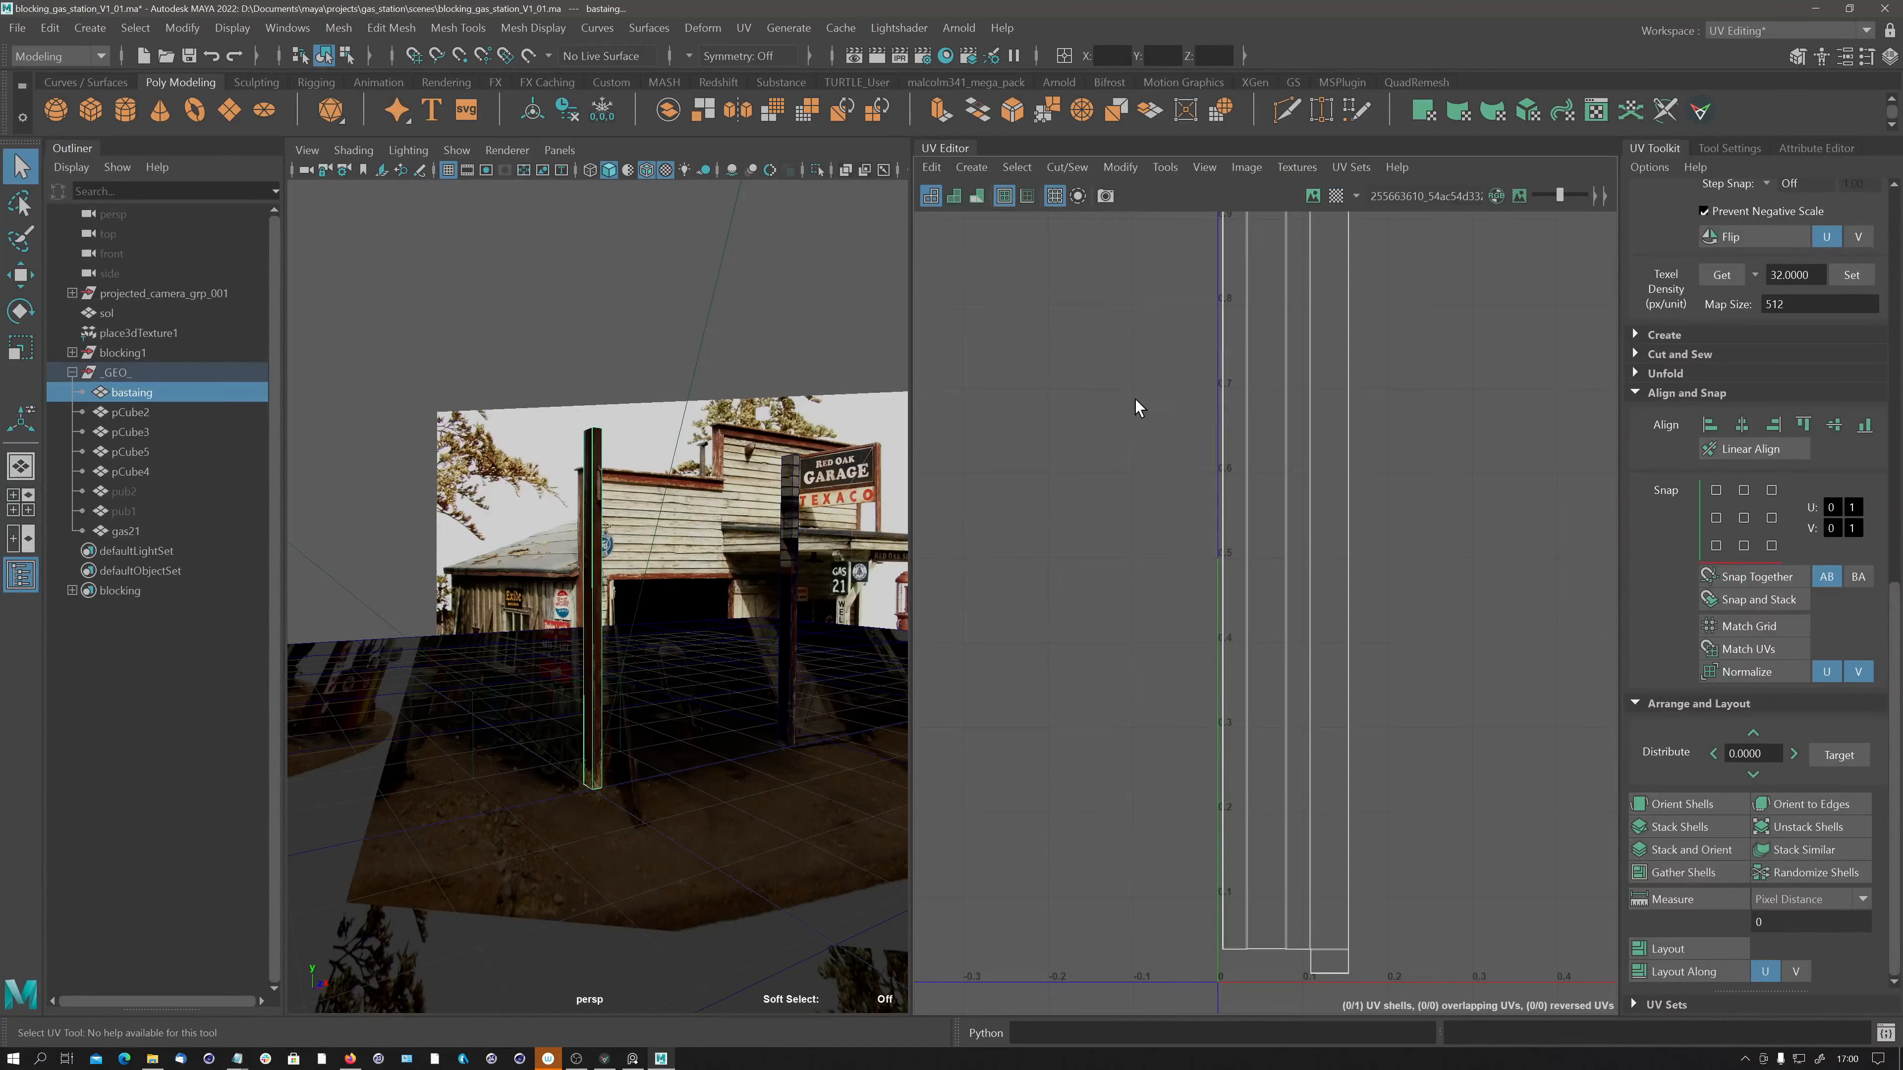
Replace the posts pCube2 and pCube3 with copies of bastaing, with Rotate, Scale and Keep last selected object enabled.
left_click_drag(577, 585, 588, 645, "alt")
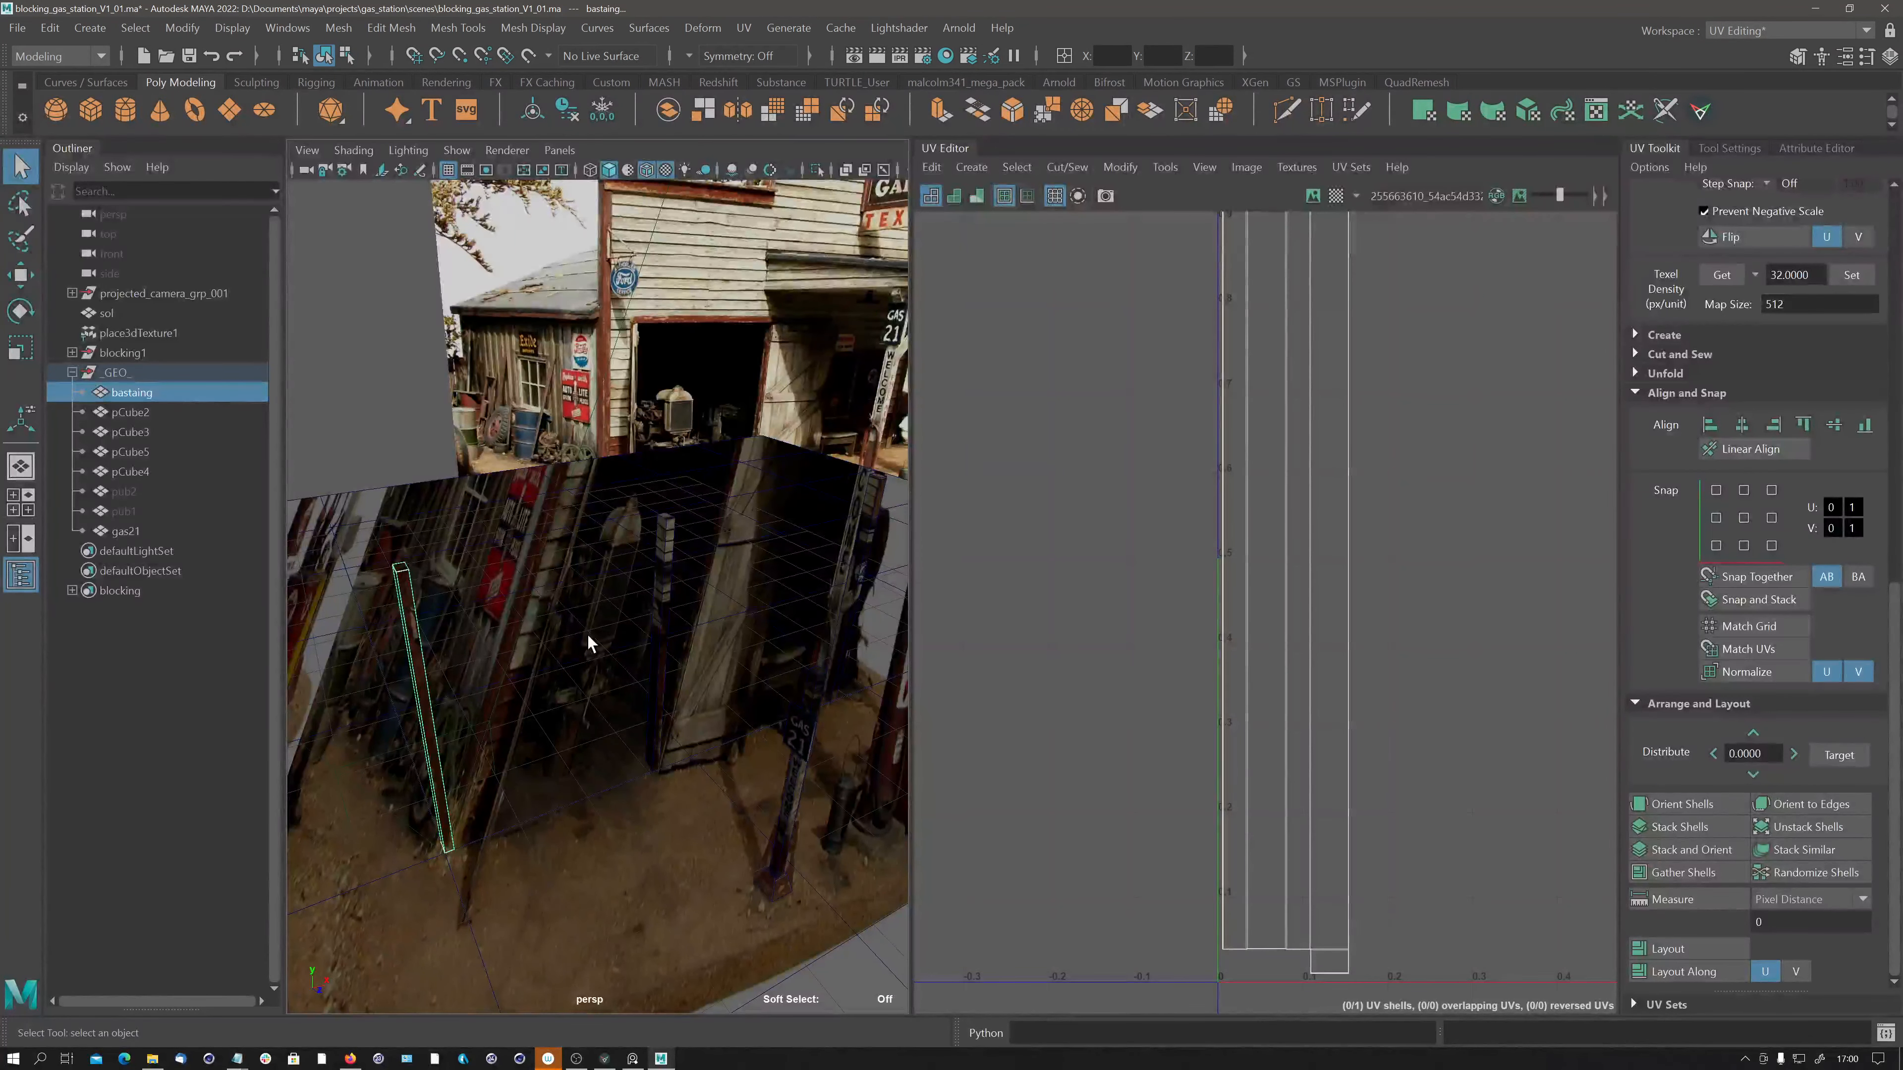
left_click_drag(661, 630, 607, 699, "alt")
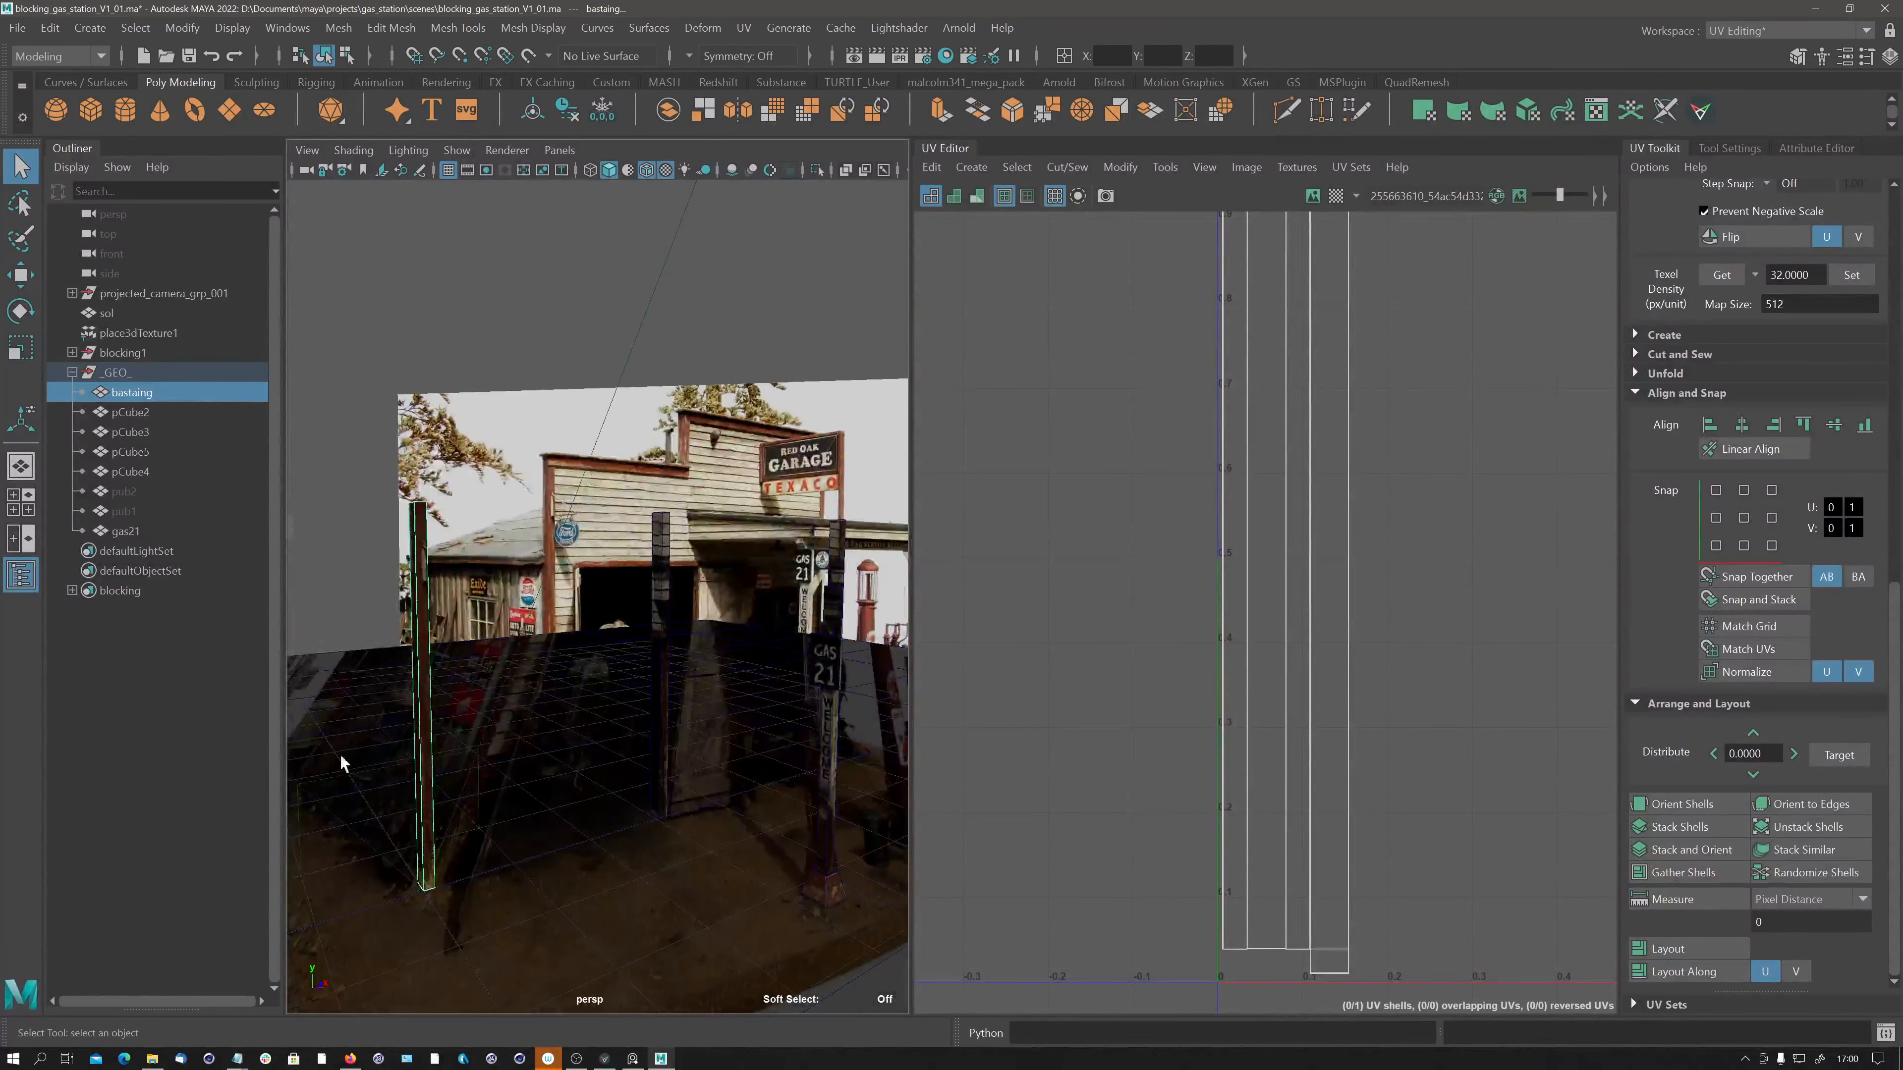
left_click(659, 761)
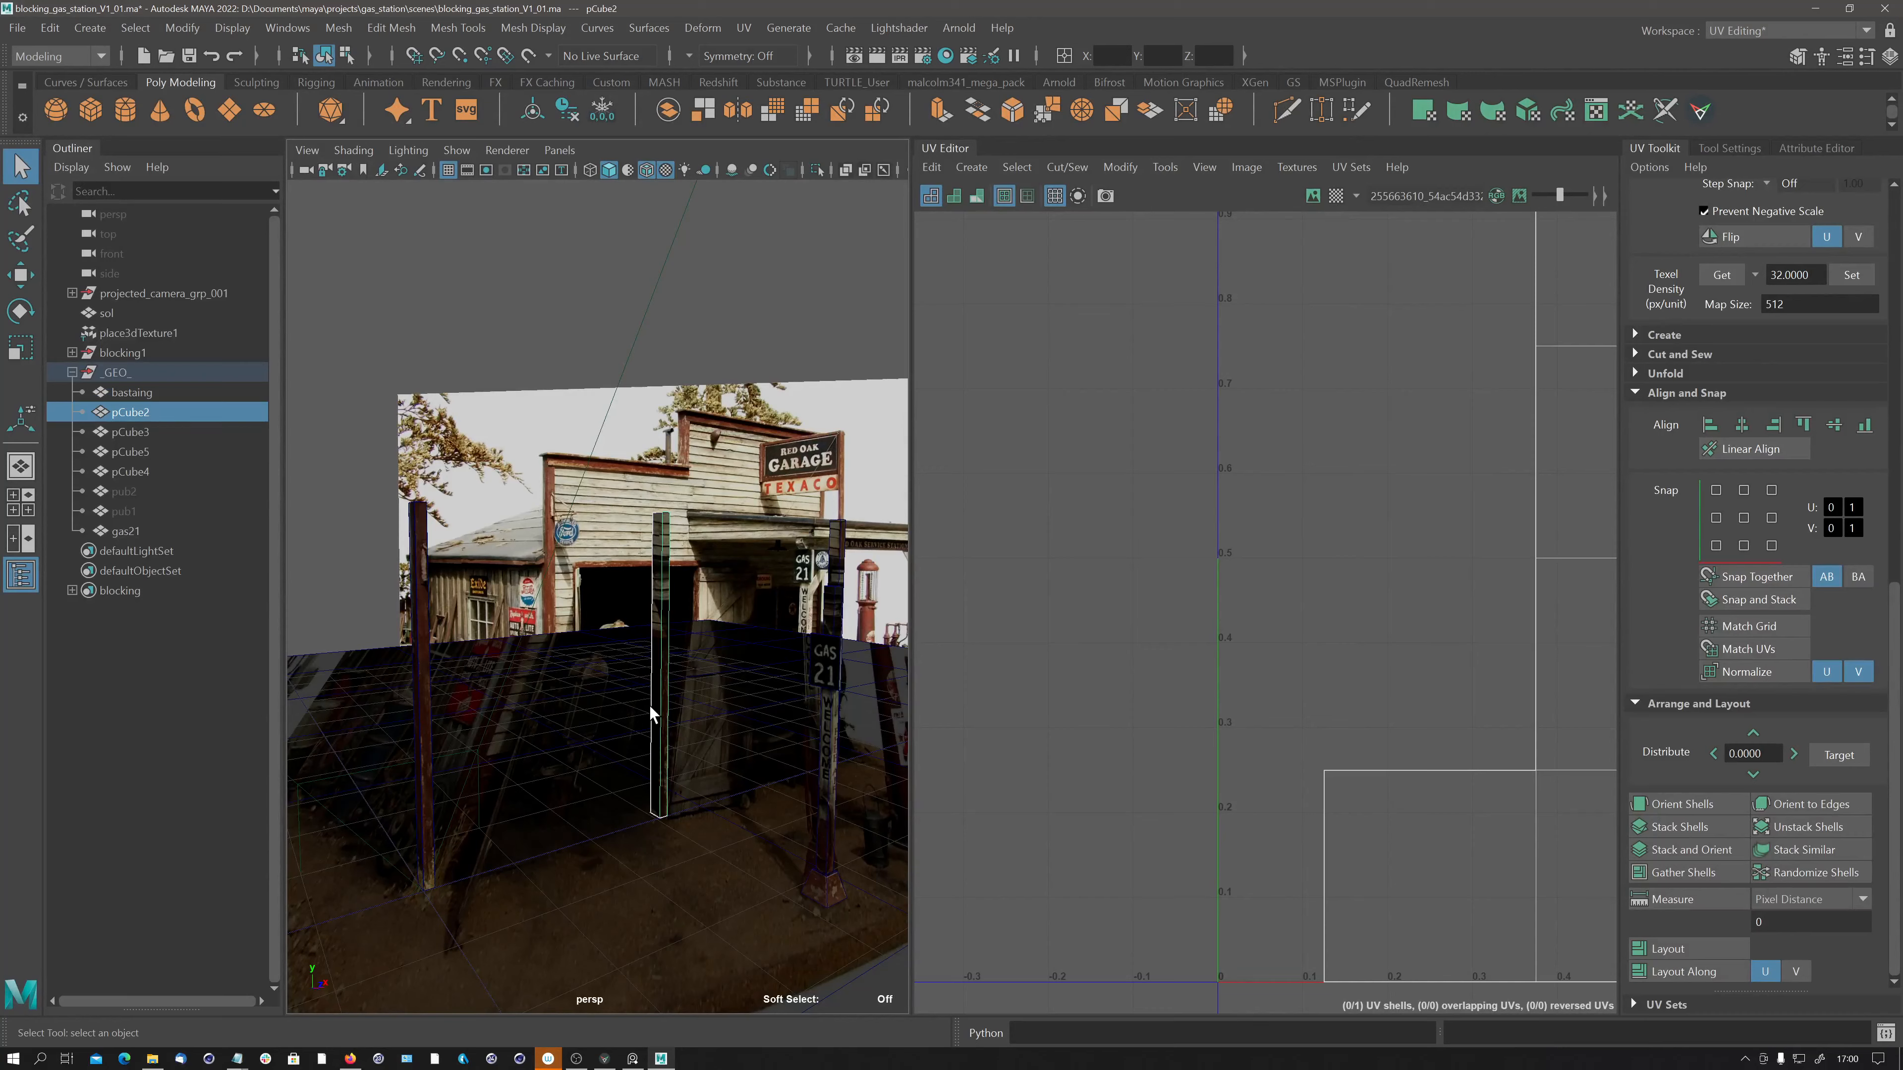
left_click_drag(648, 703, 799, 669, "alt")
left_click(796, 680, "shift")
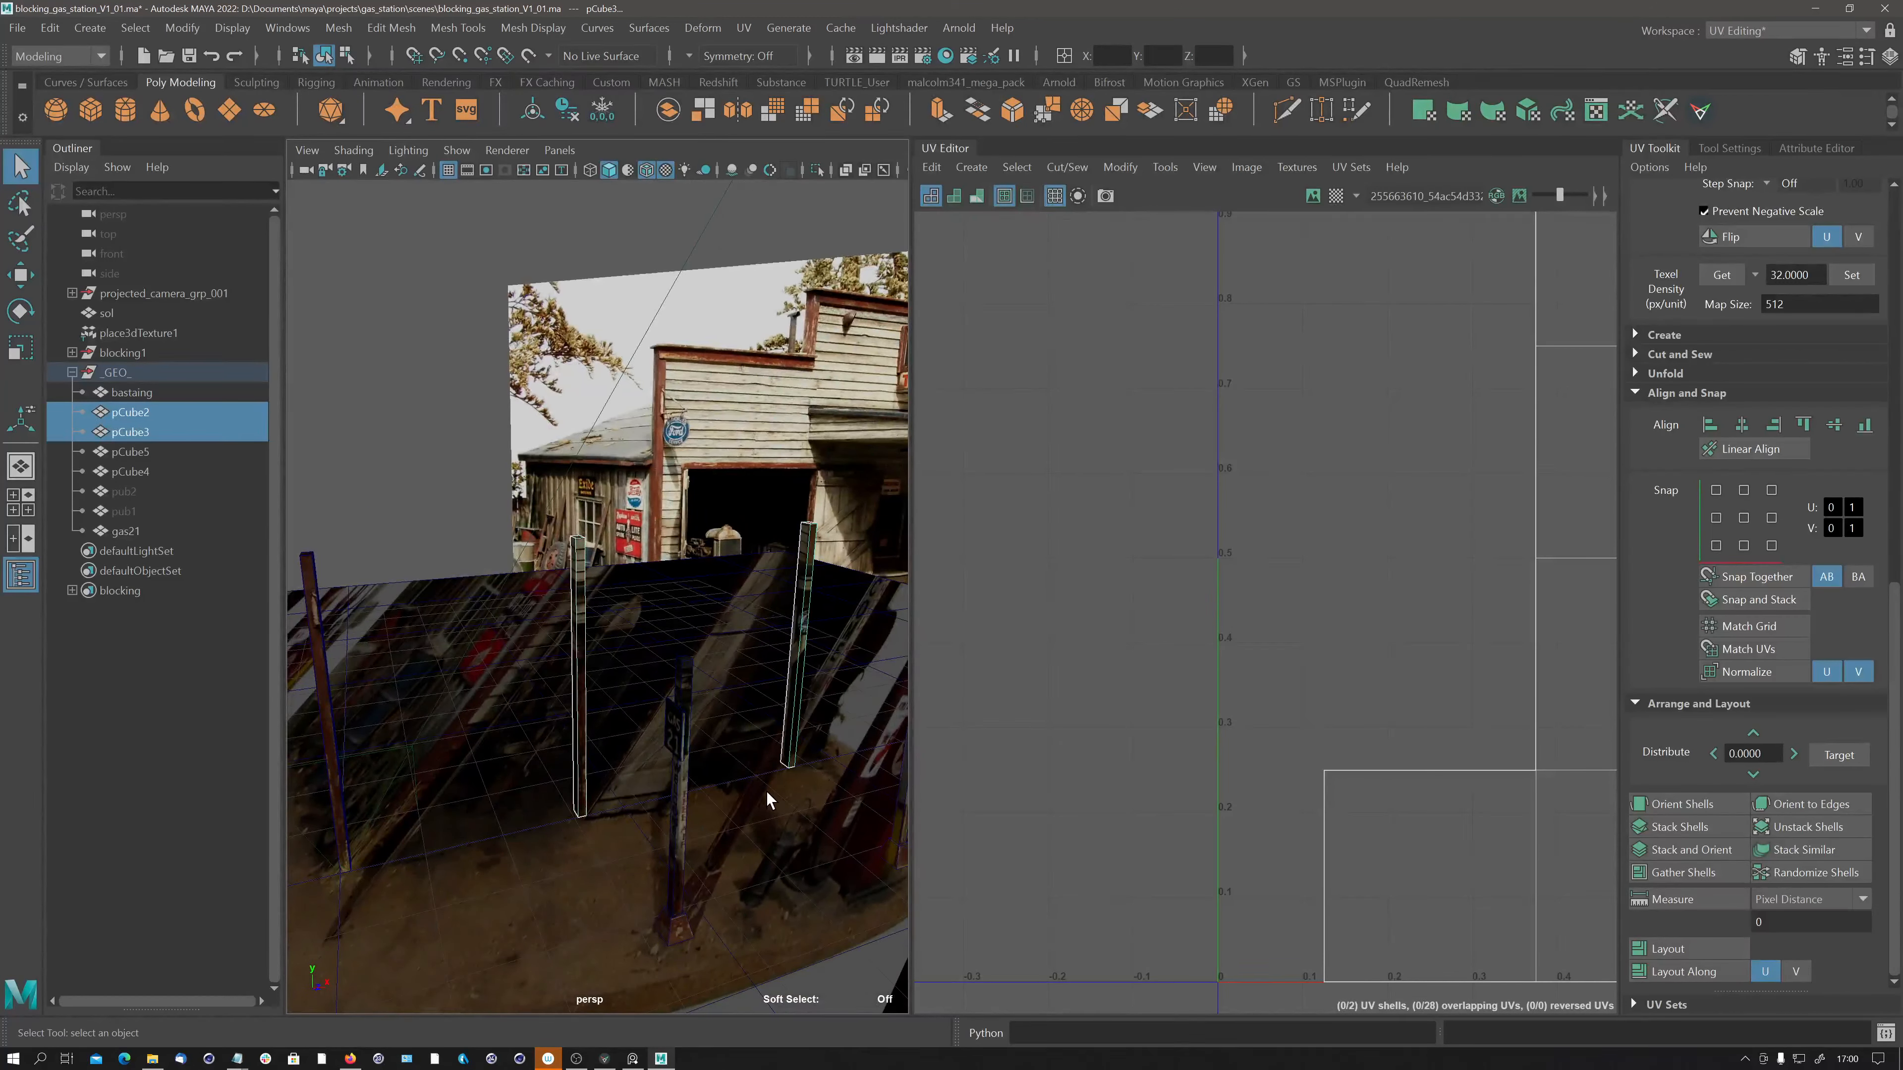
left_click(336, 775, "shift")
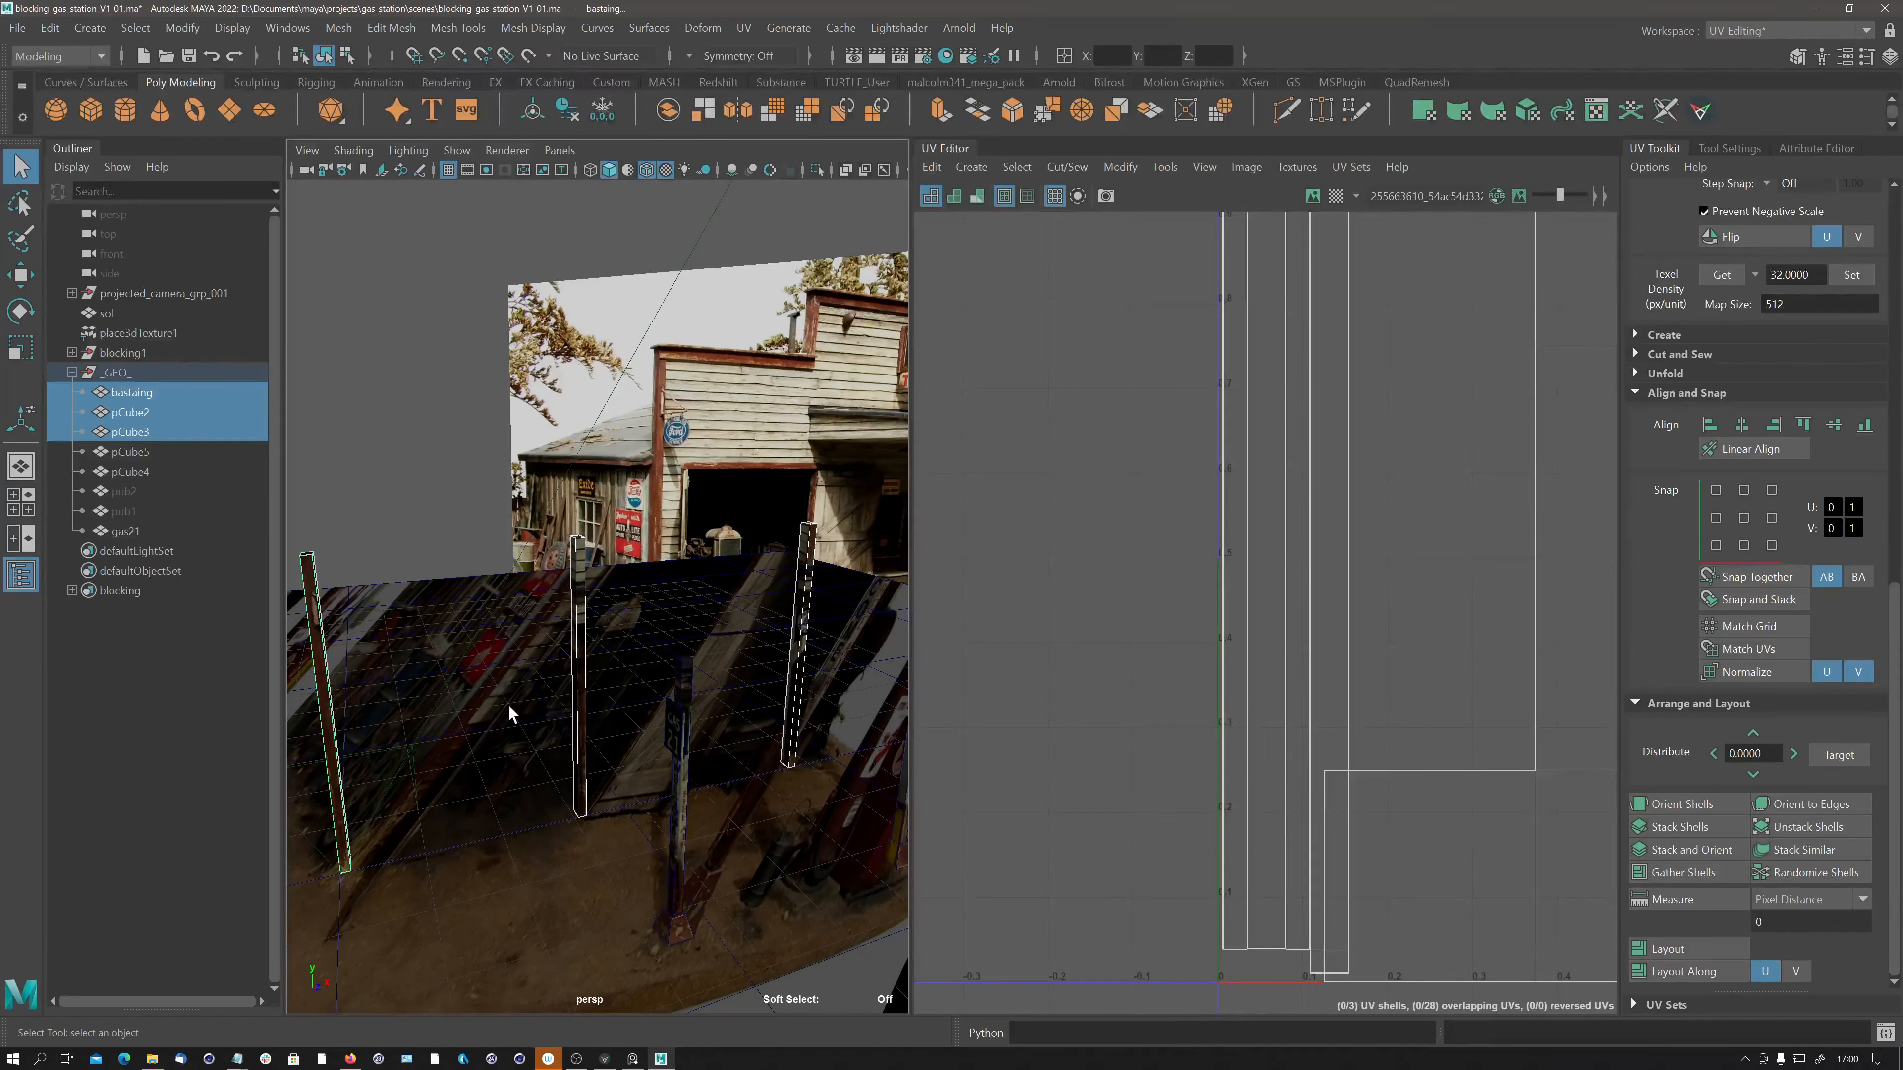
left_click(234, 31)
mouse_move(182, 33)
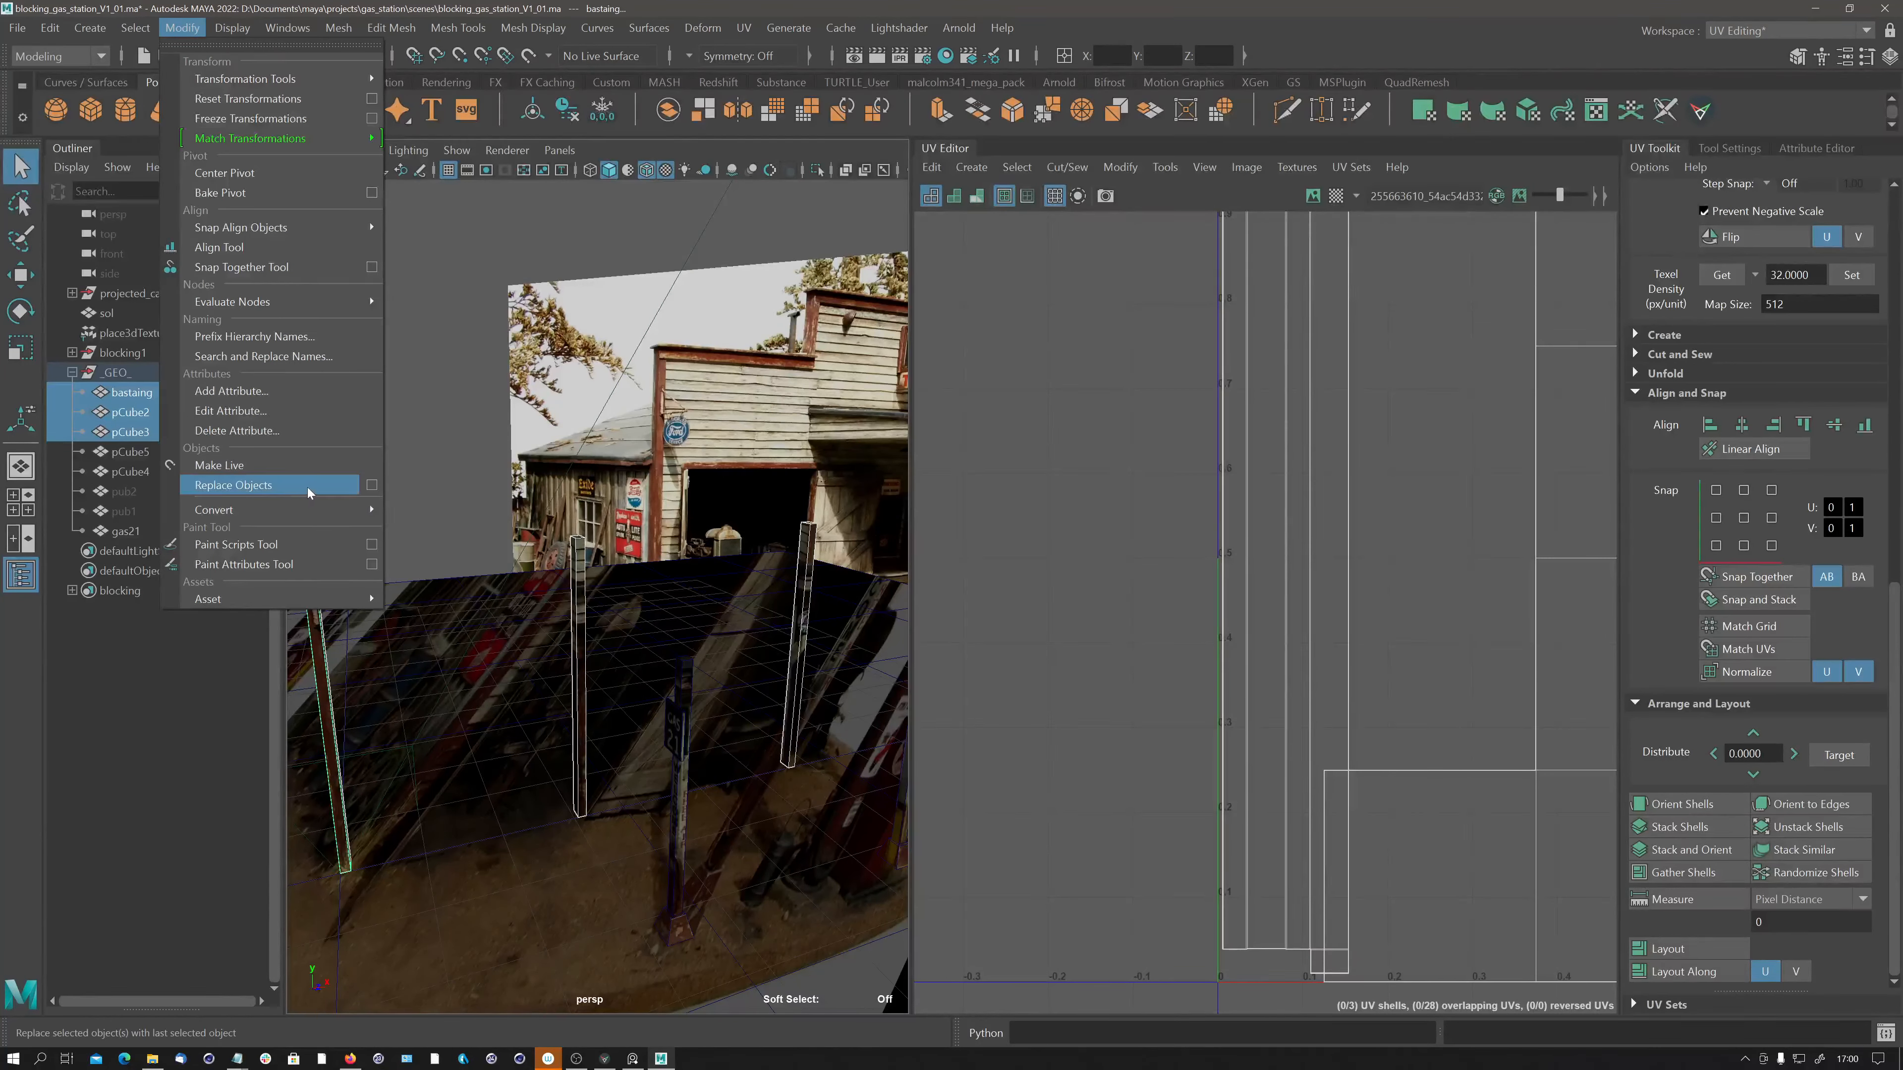
left_click(372, 485)
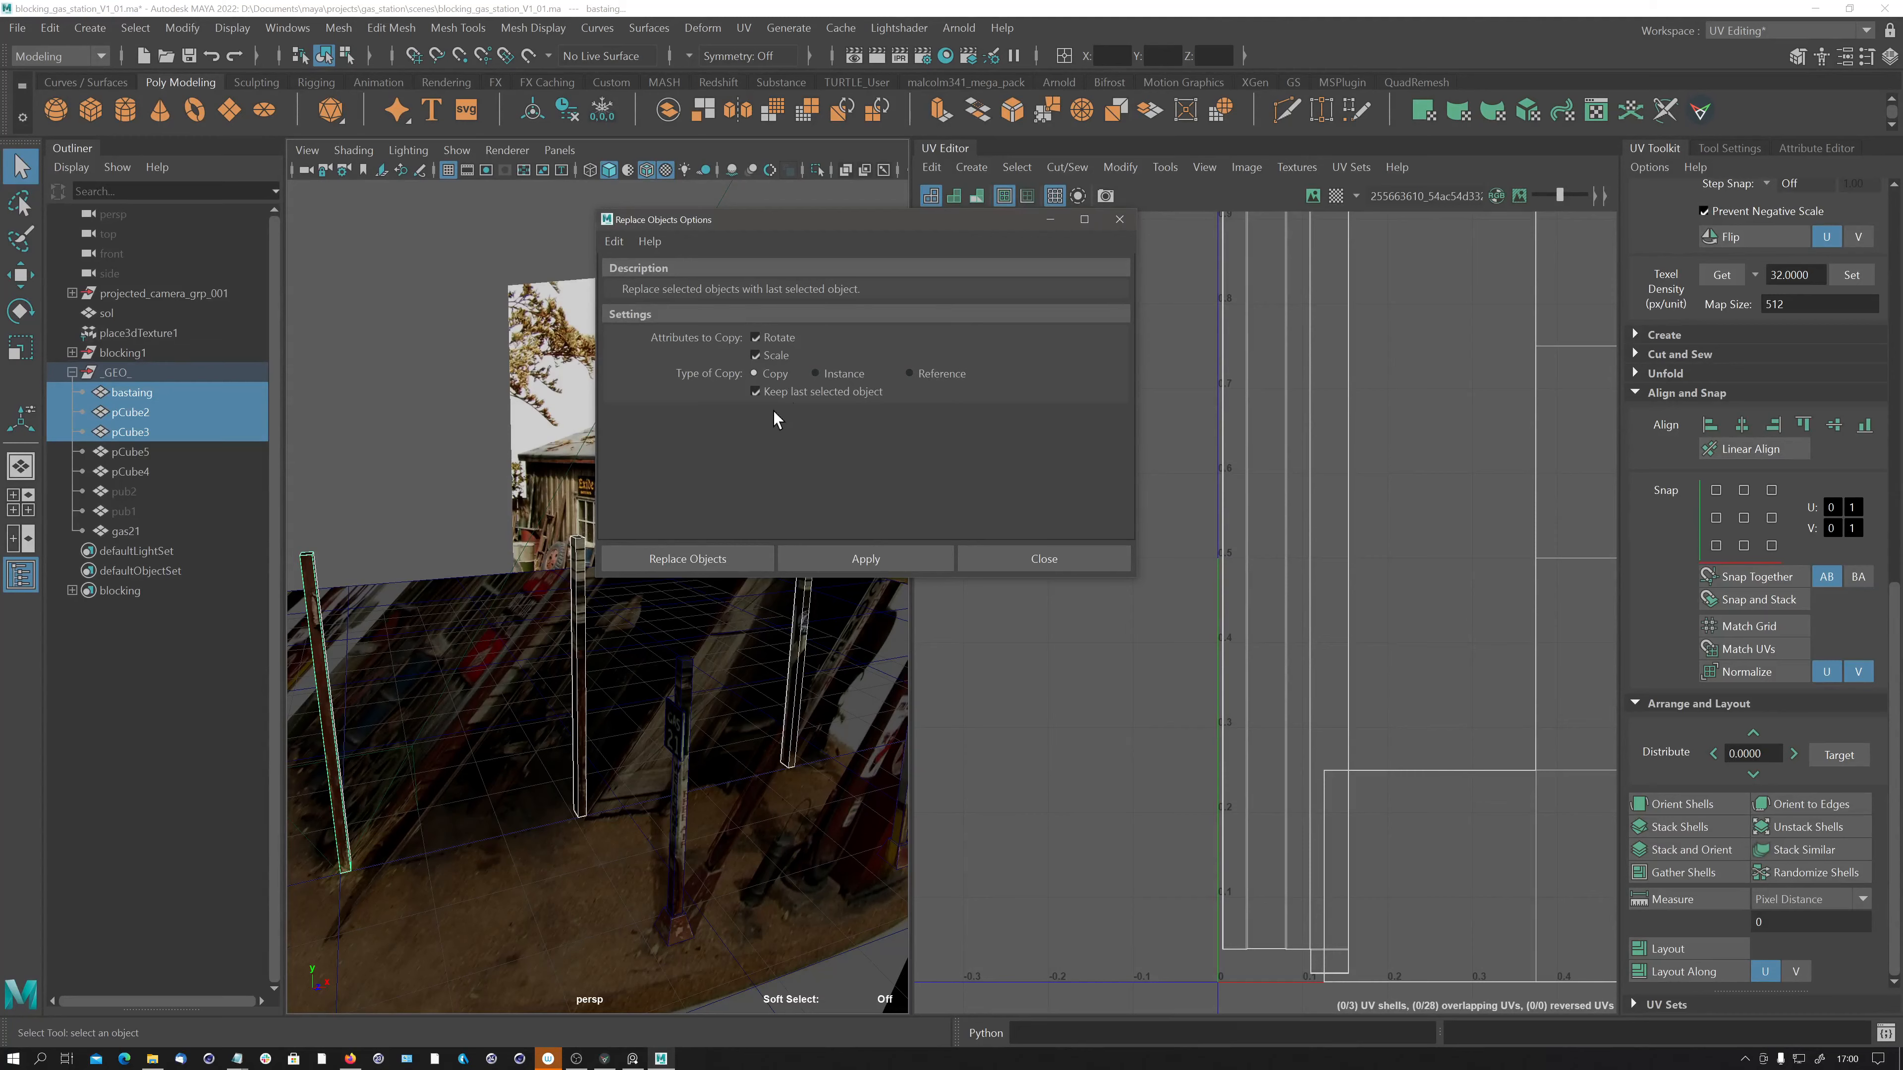
left_click(714, 560)
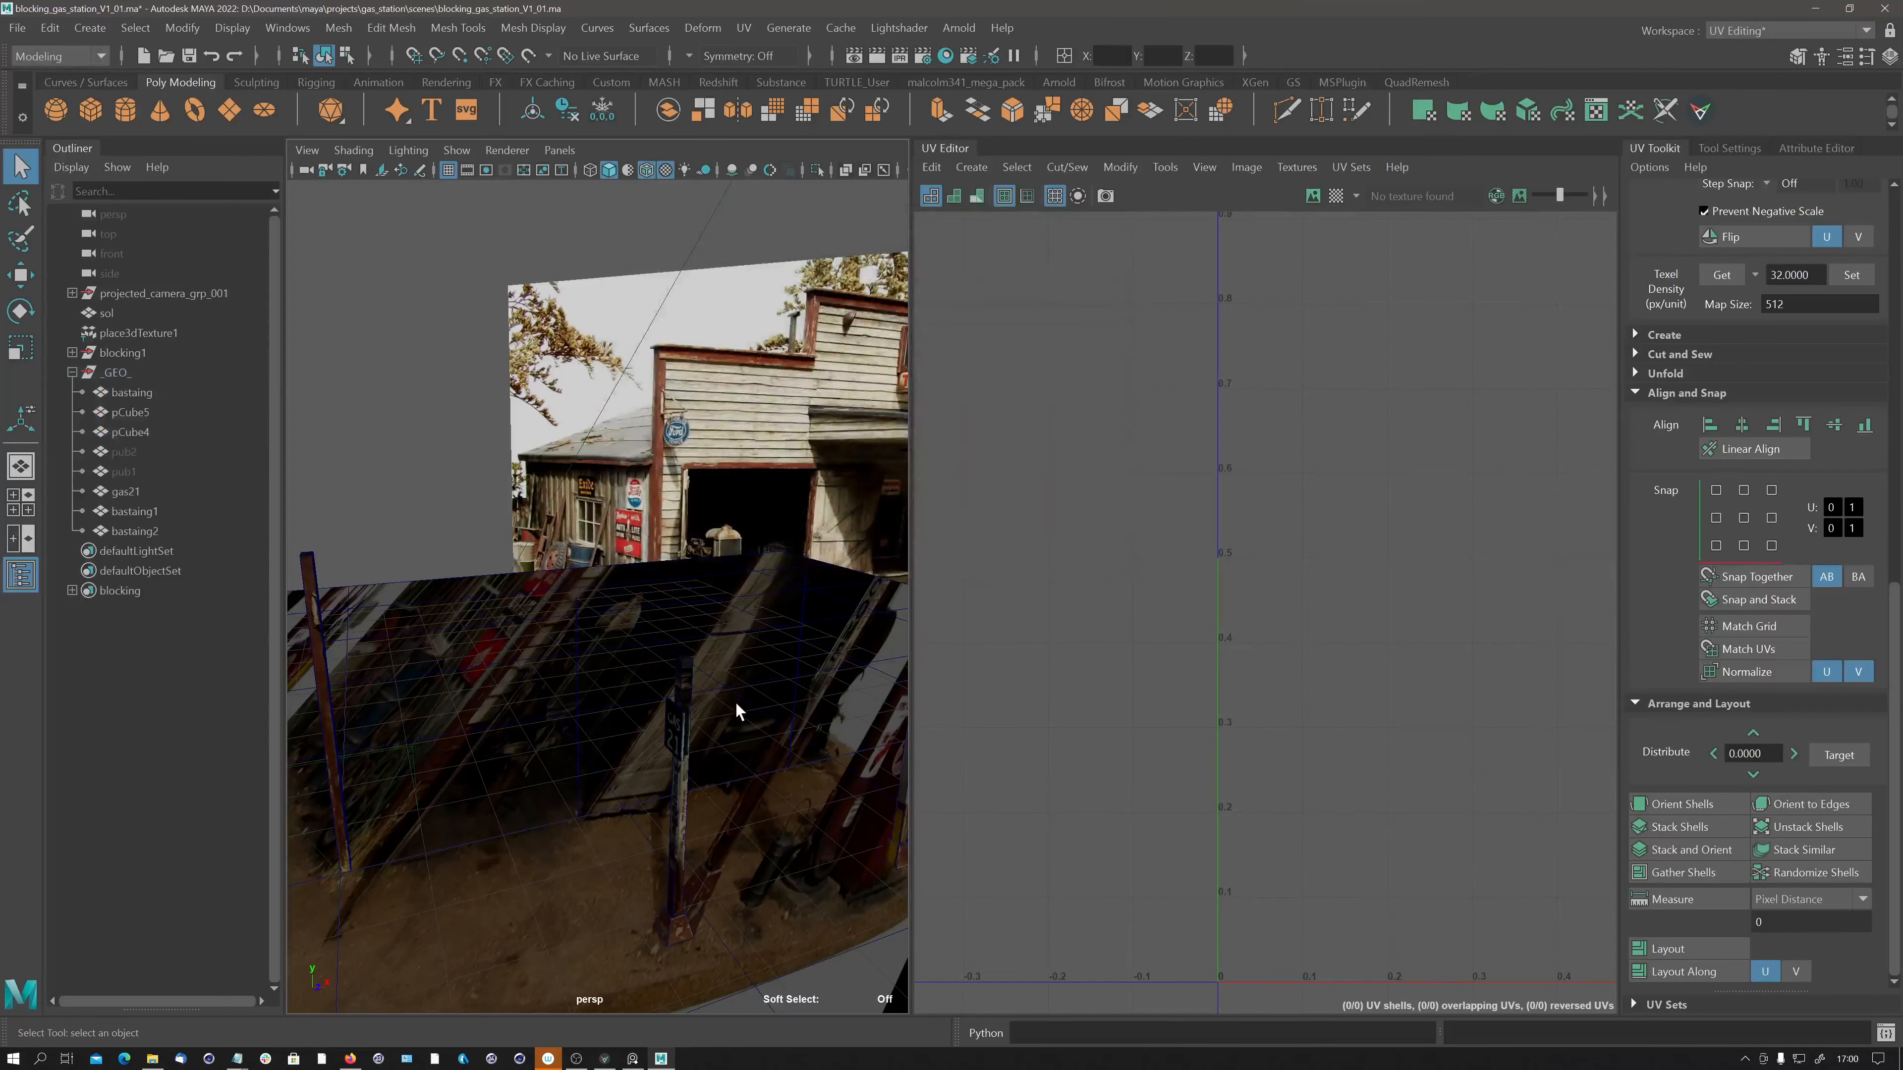
Compare the replacement copy bastaing1 with the original post up close, and undo the object replacement.
left_click_drag(322, 708, 357, 690, "alt")
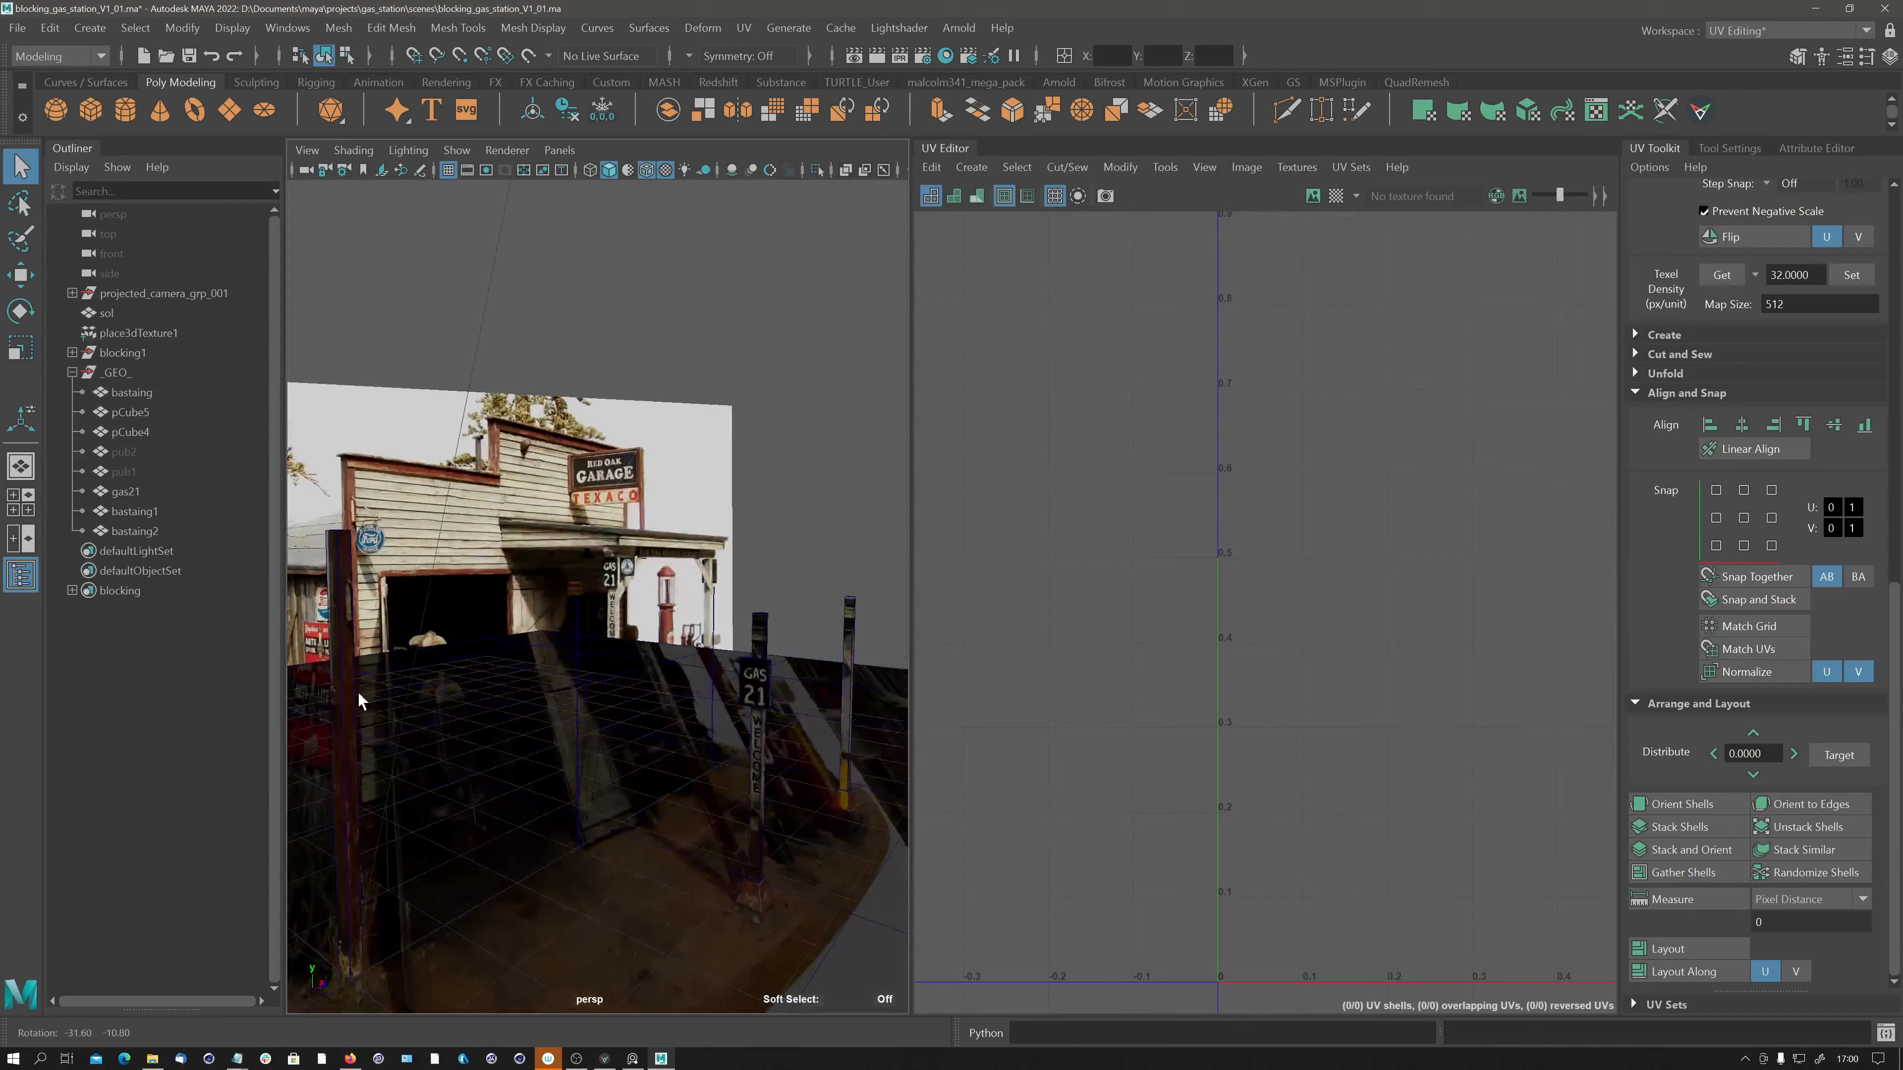
left_click(344, 697)
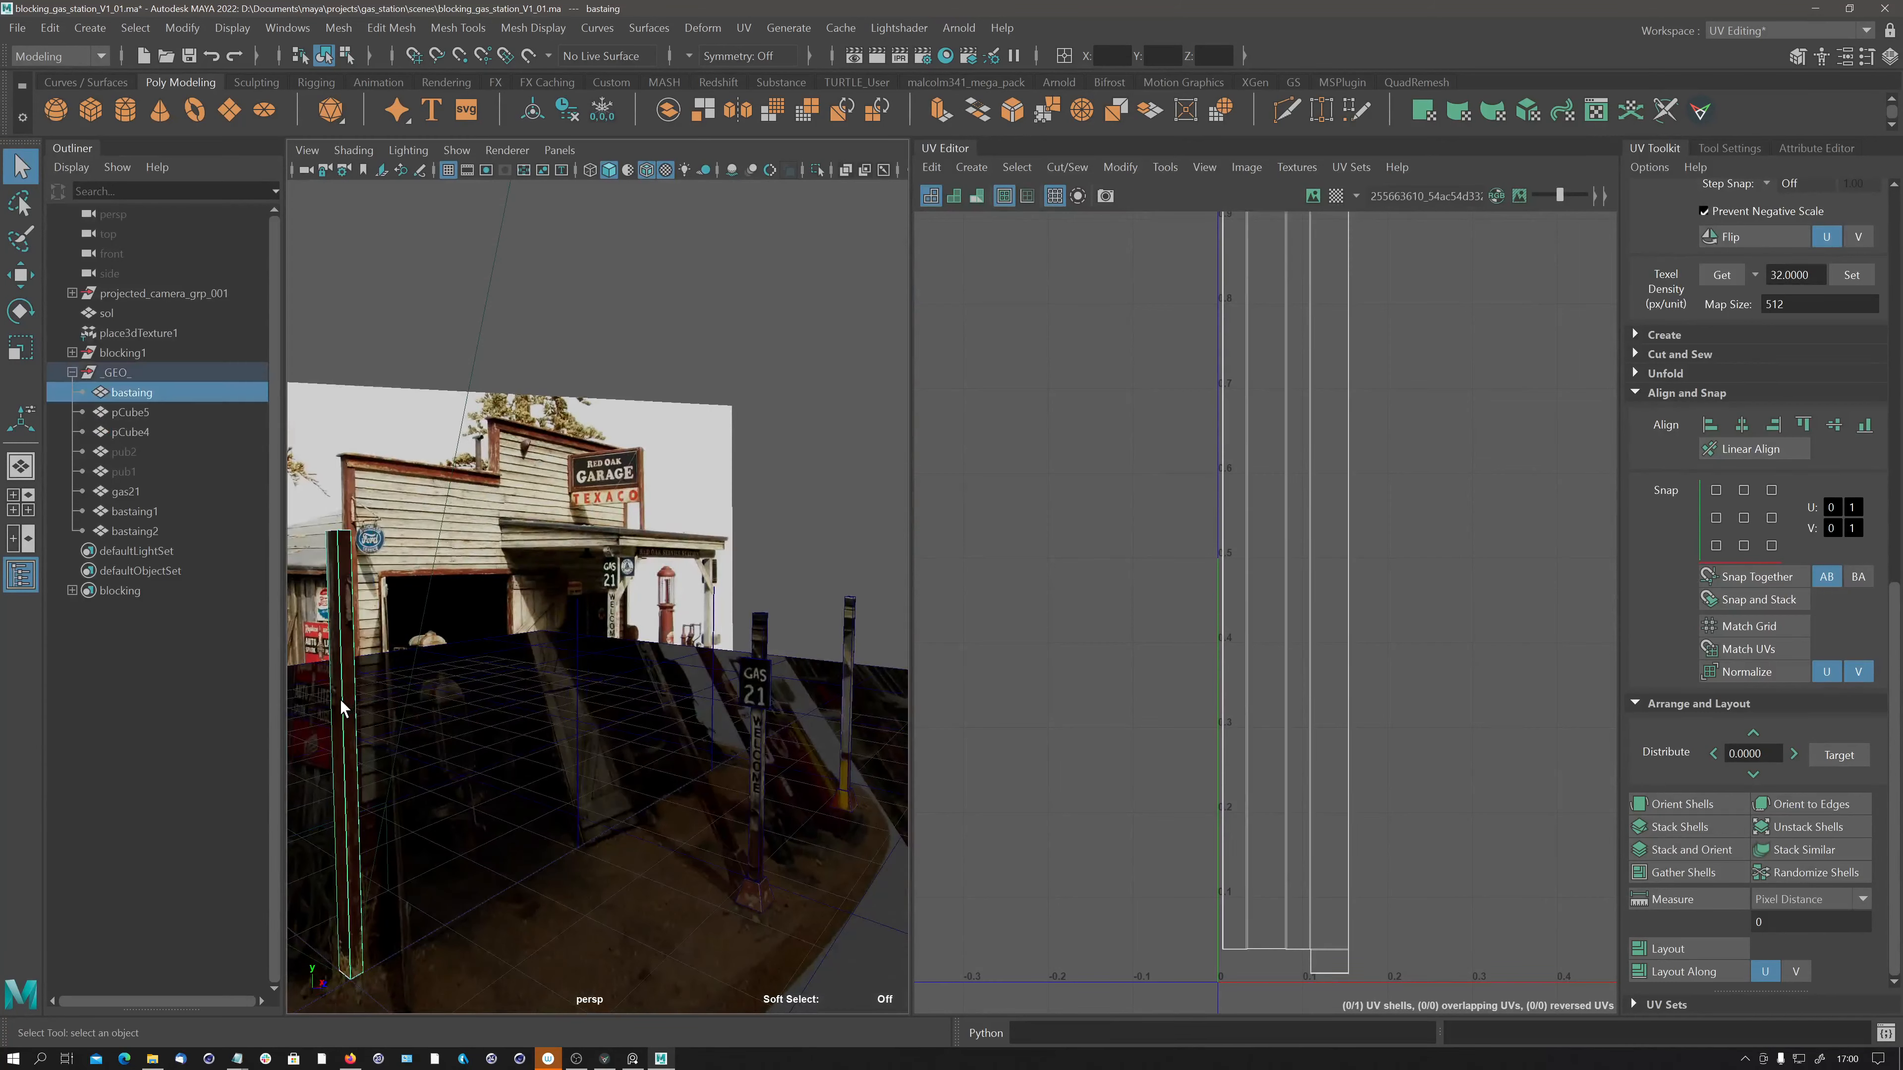
left_click_drag(584, 727, 541, 742, "alt")
left_click(577, 738)
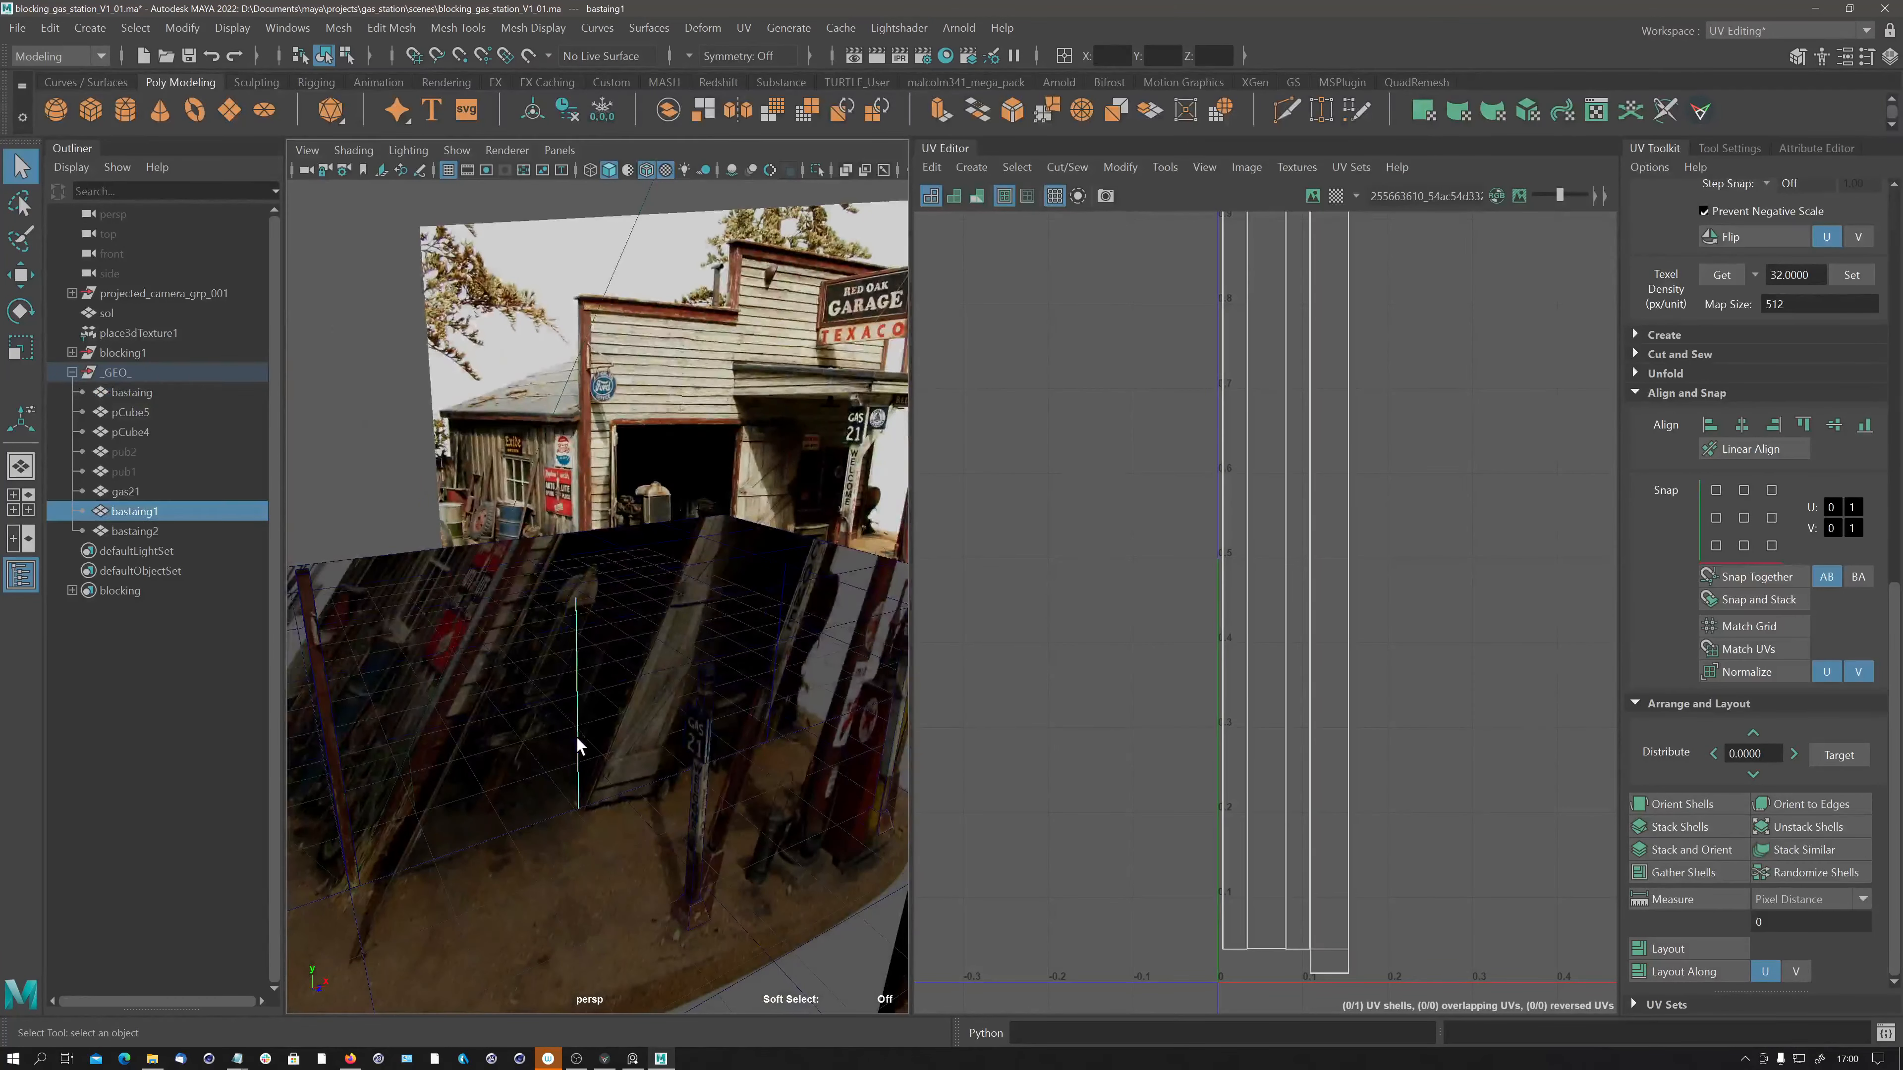
right_click_drag(574, 610, 1011, 470, "alt")
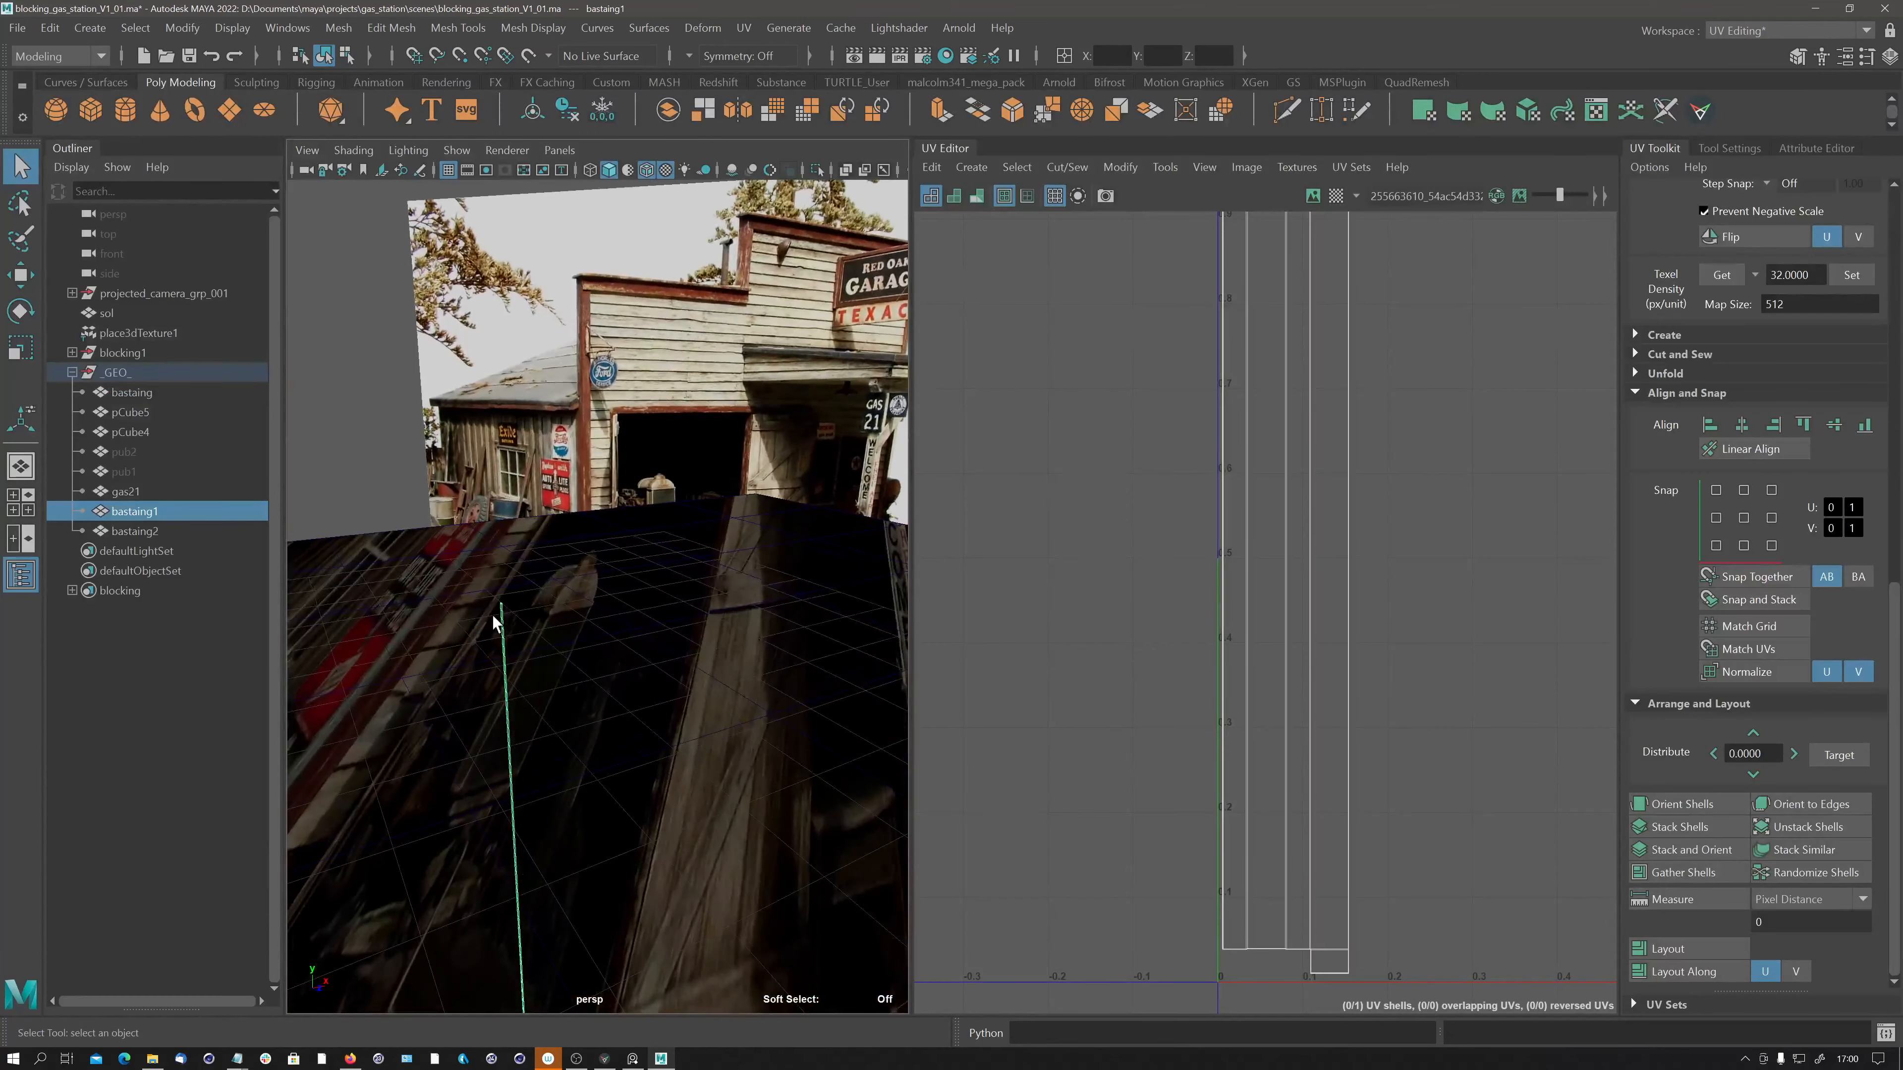
left_click_drag(542, 622, 974, 349, "alt")
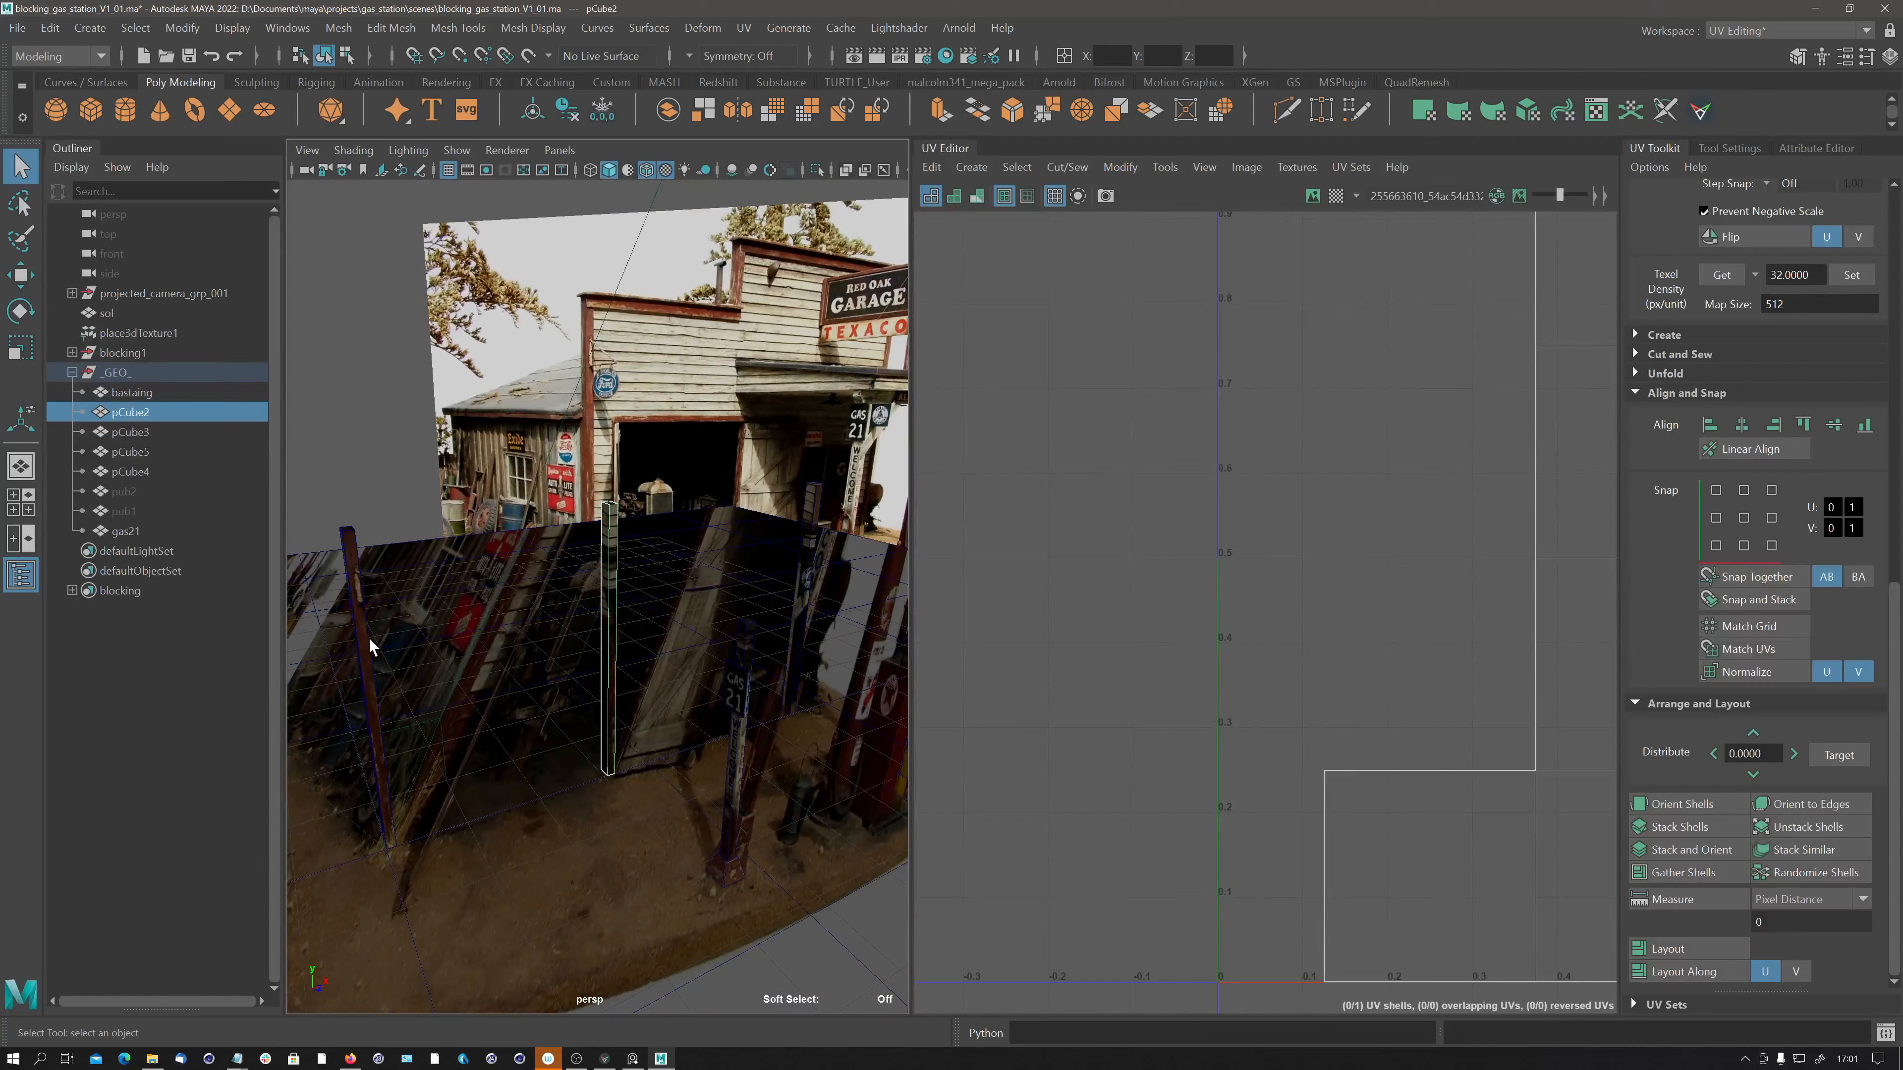
Select the two garage posts pCube2 and pCube3 together.
left_click(807, 596, "shift")
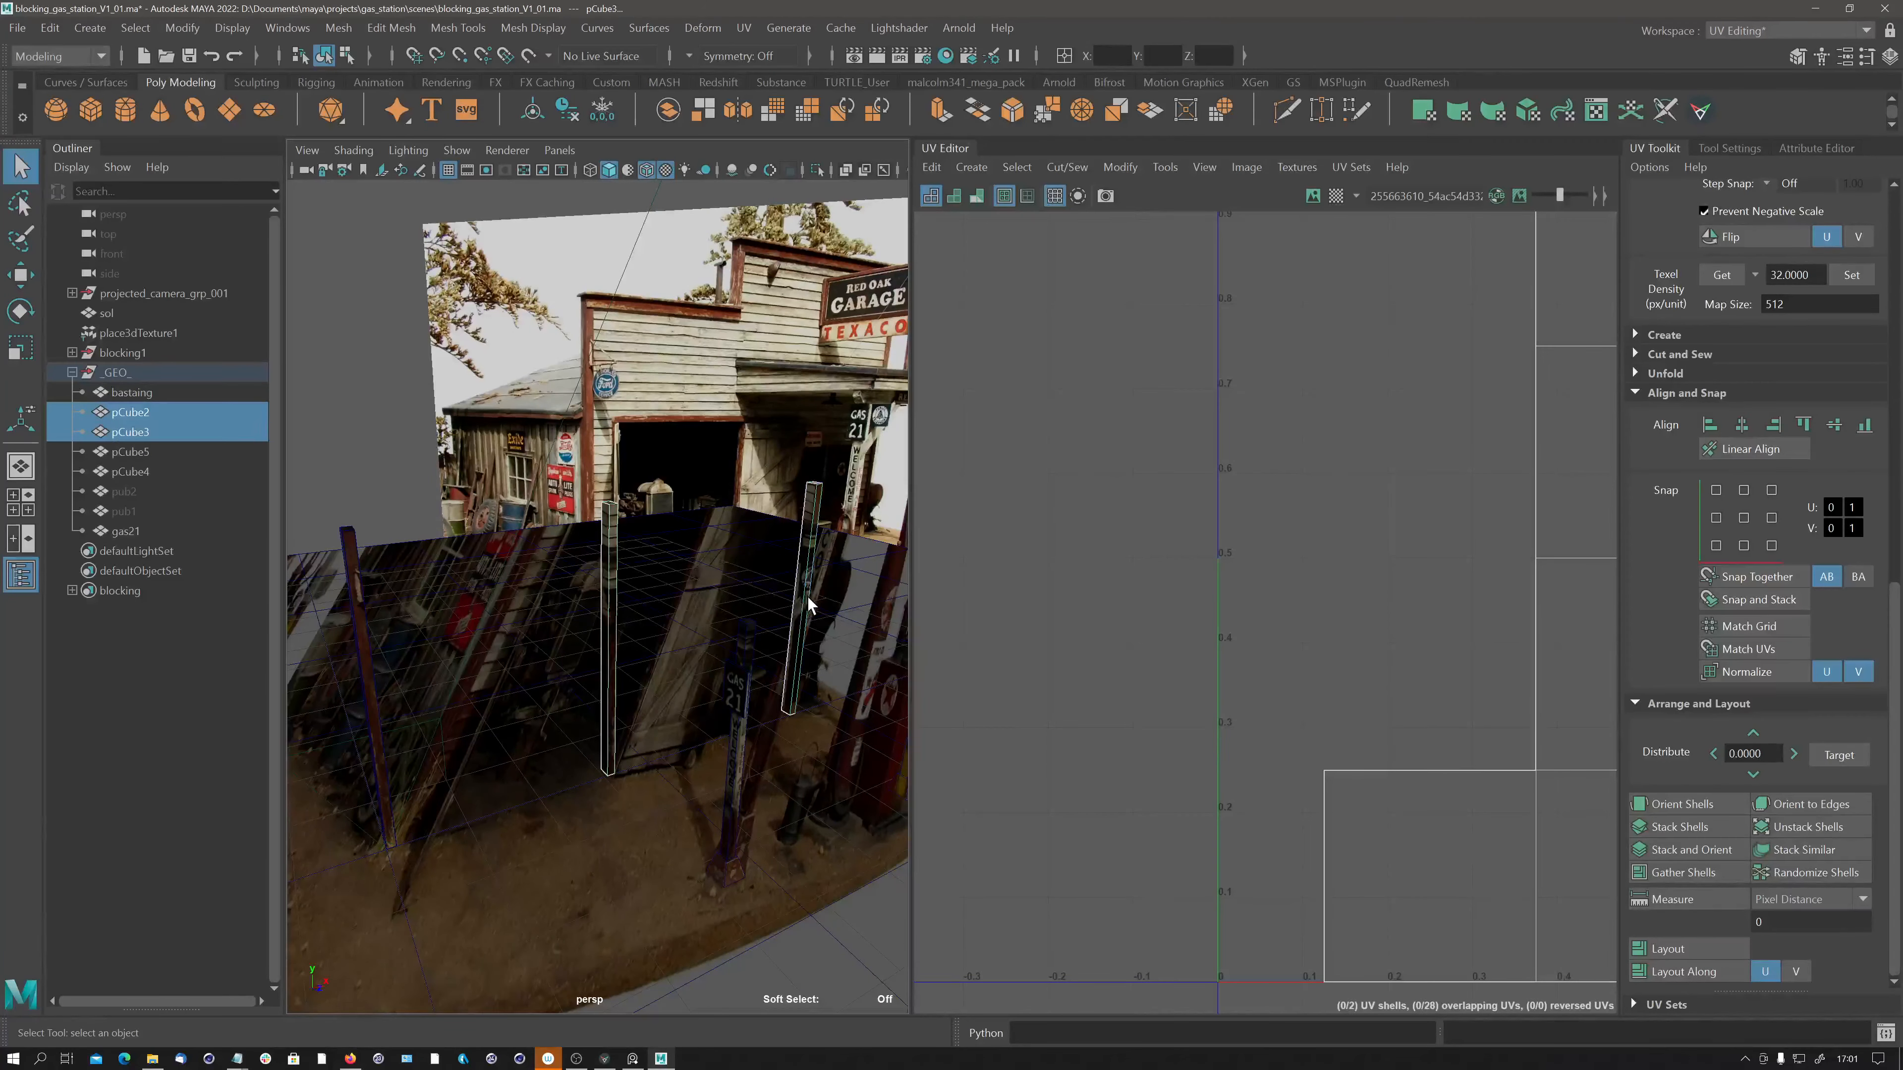